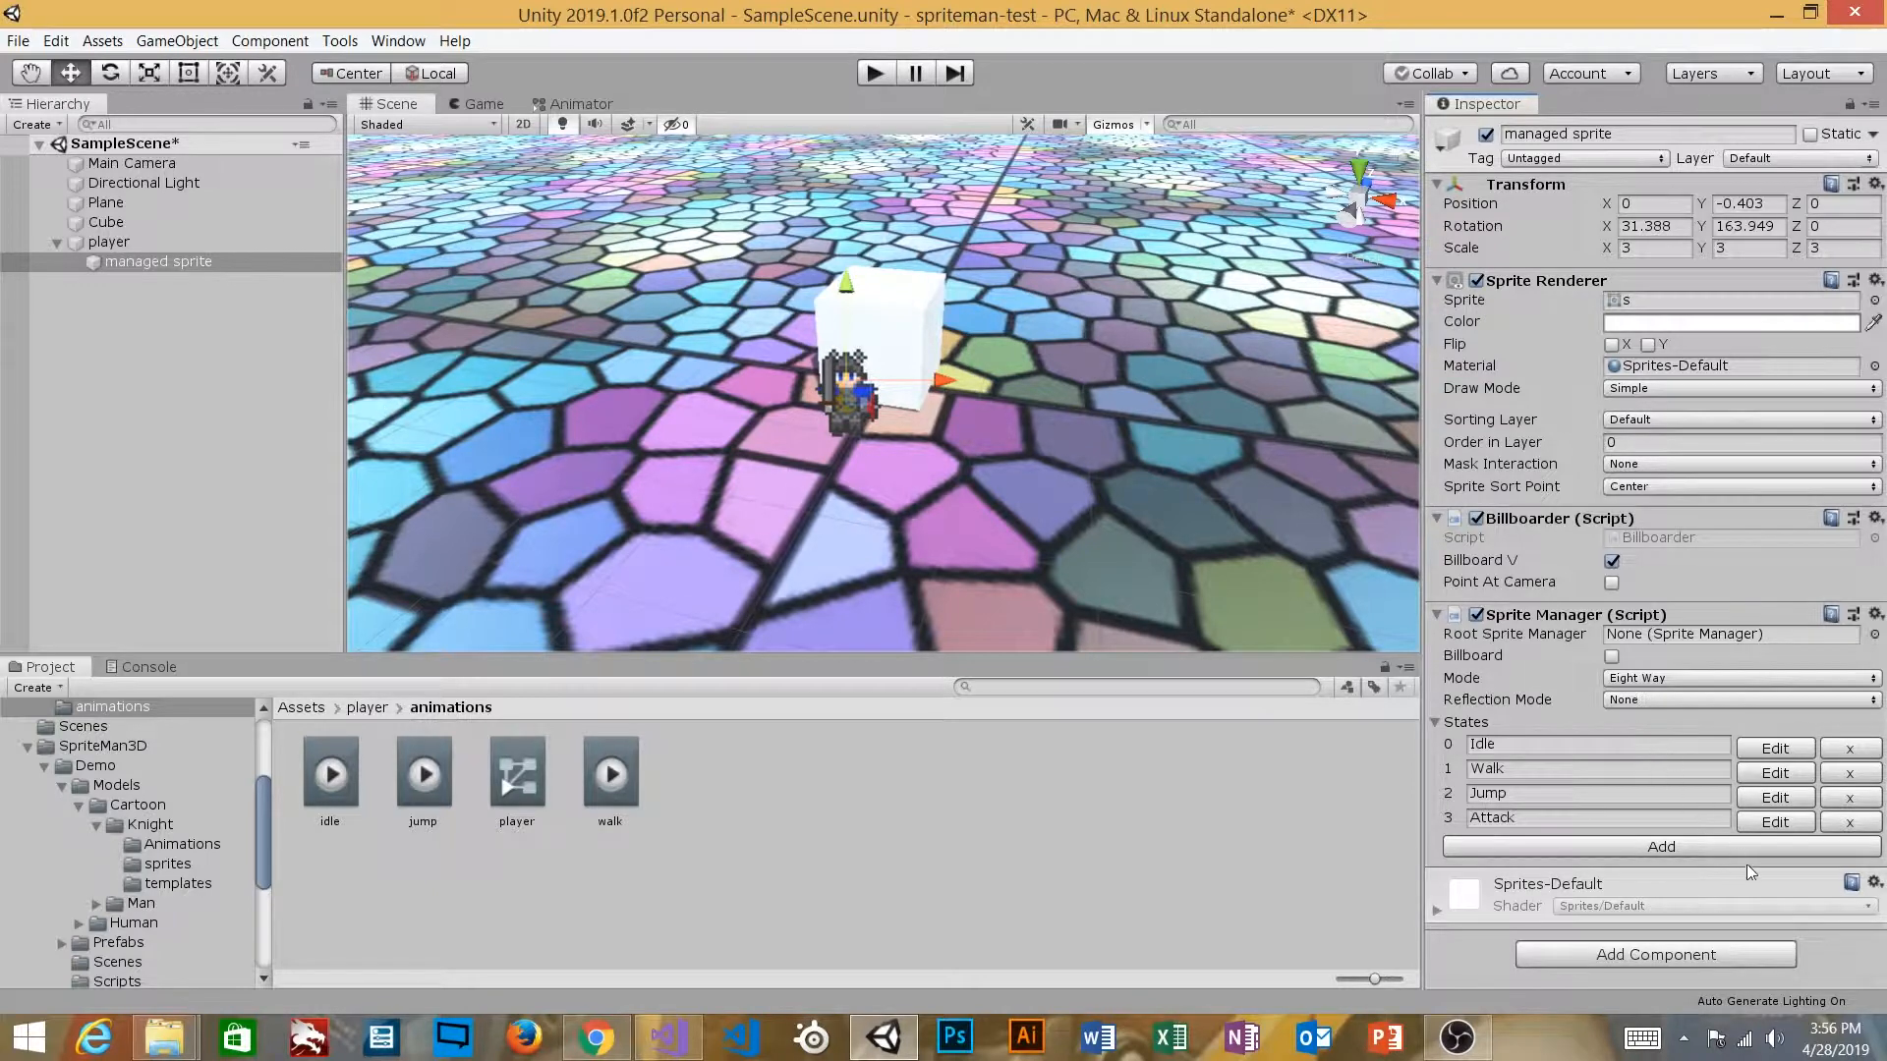
Step: Open the managed sprite's Attack state for editing and show the Knight model's sprites folder
{"action": "left_click", "coordinate": [1776, 824]}
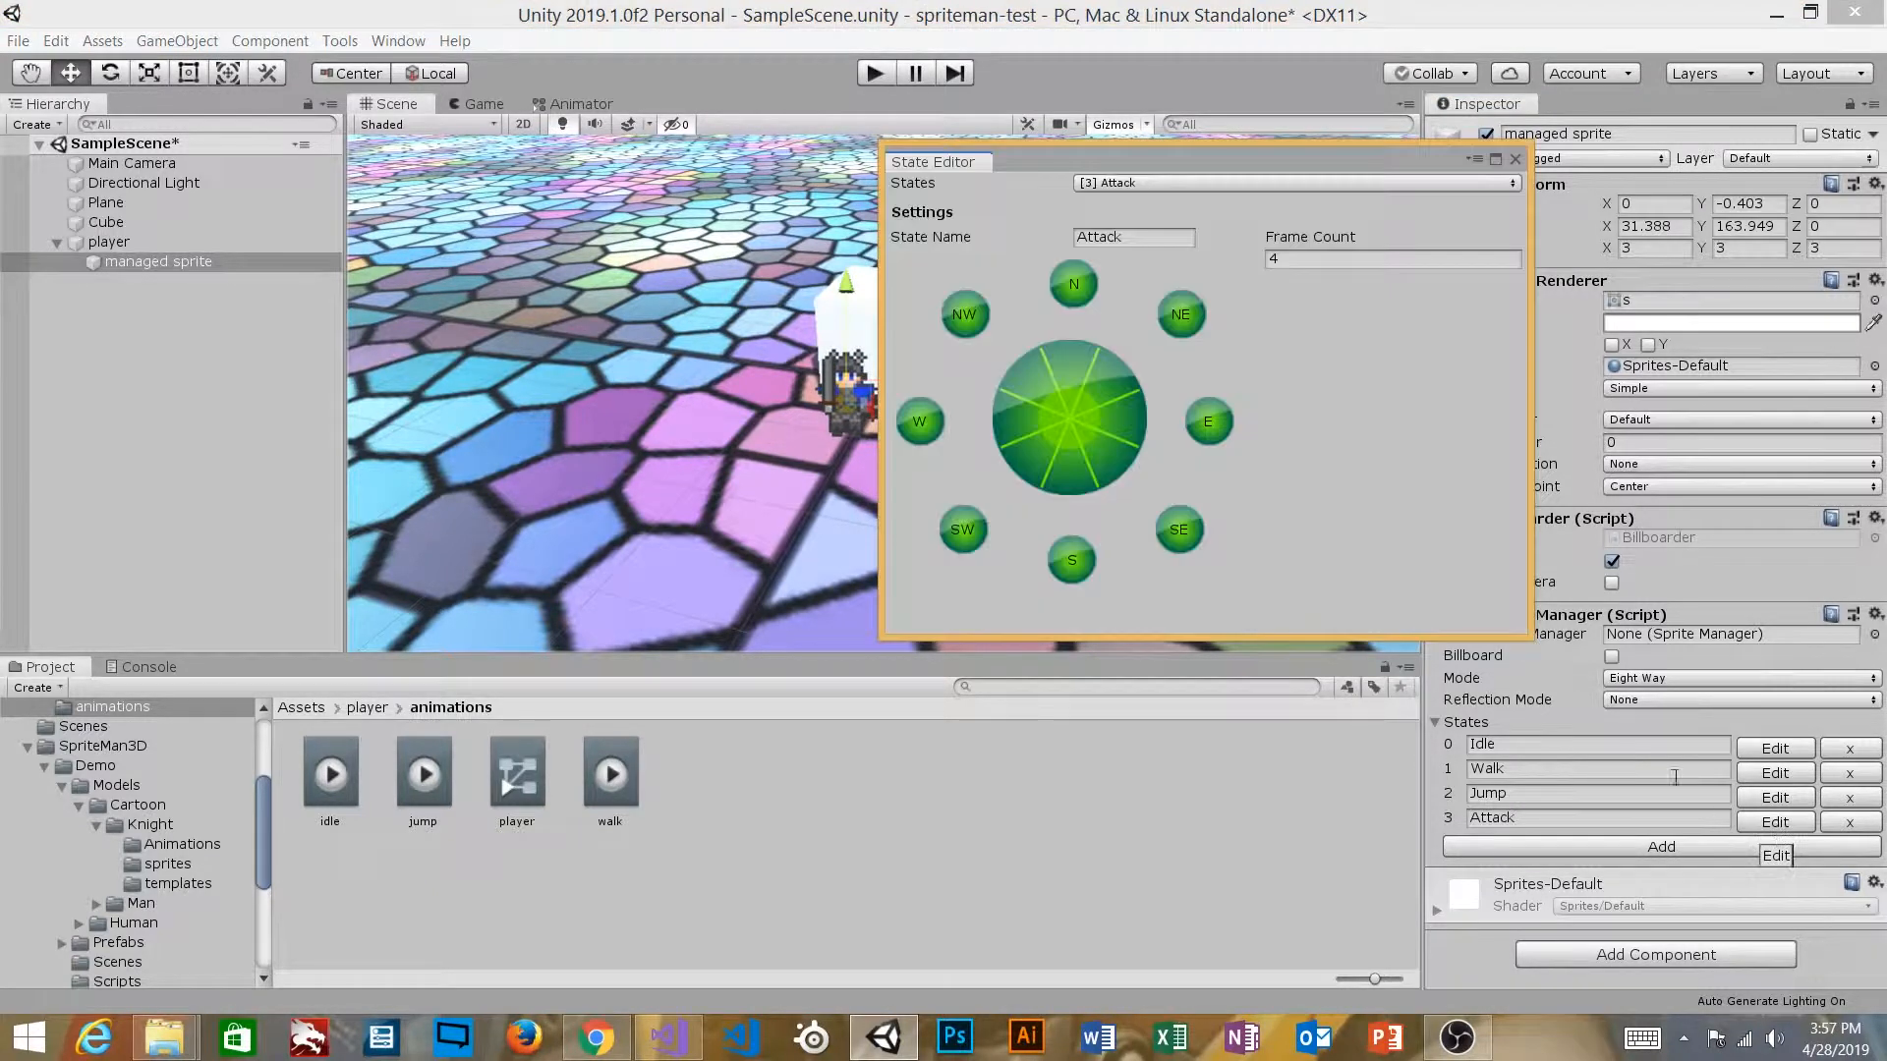
{"action": "left_click_drag", "start_coordinate": [1171, 155], "coordinate": [1224, 210]}
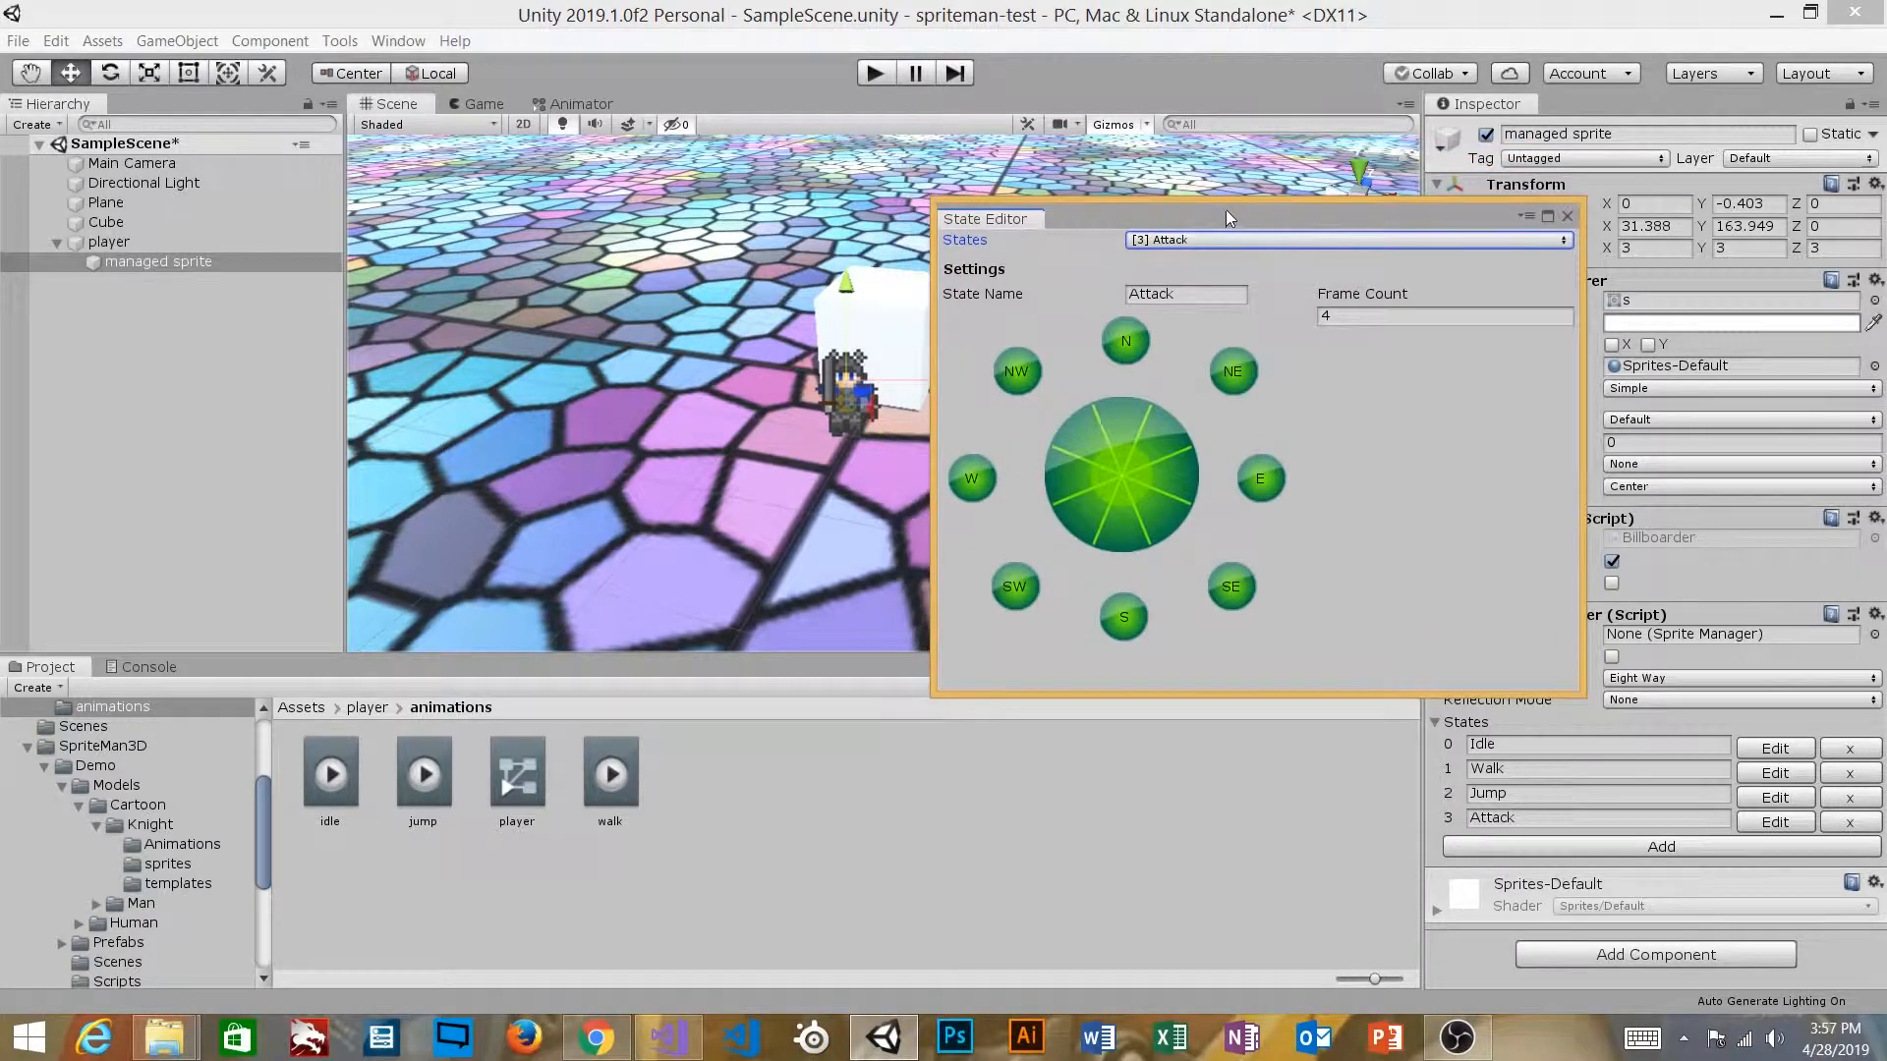
{"action": "left_click", "coordinate": [181, 865]}
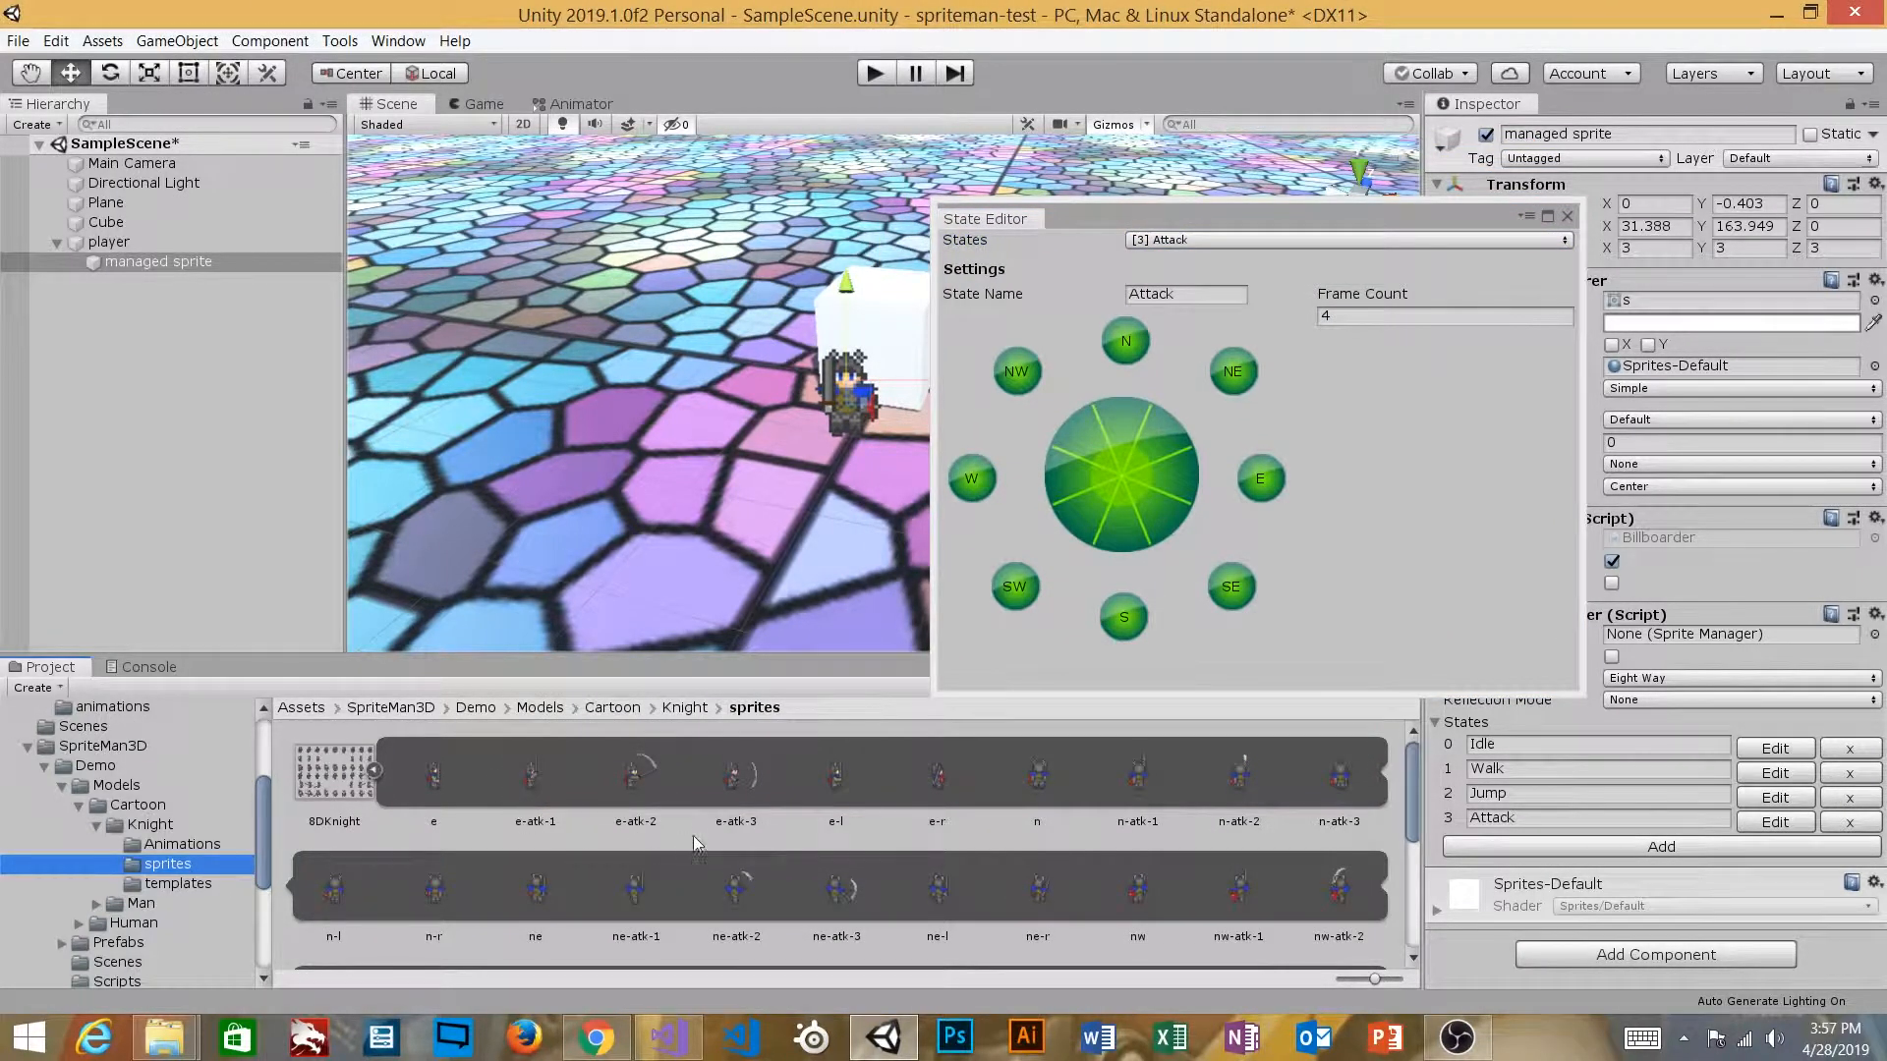
Step: Examine the full 8DKnight sprite sheet in the image viewer, then close it
{"action": "double_click", "coordinate": [337, 786]}
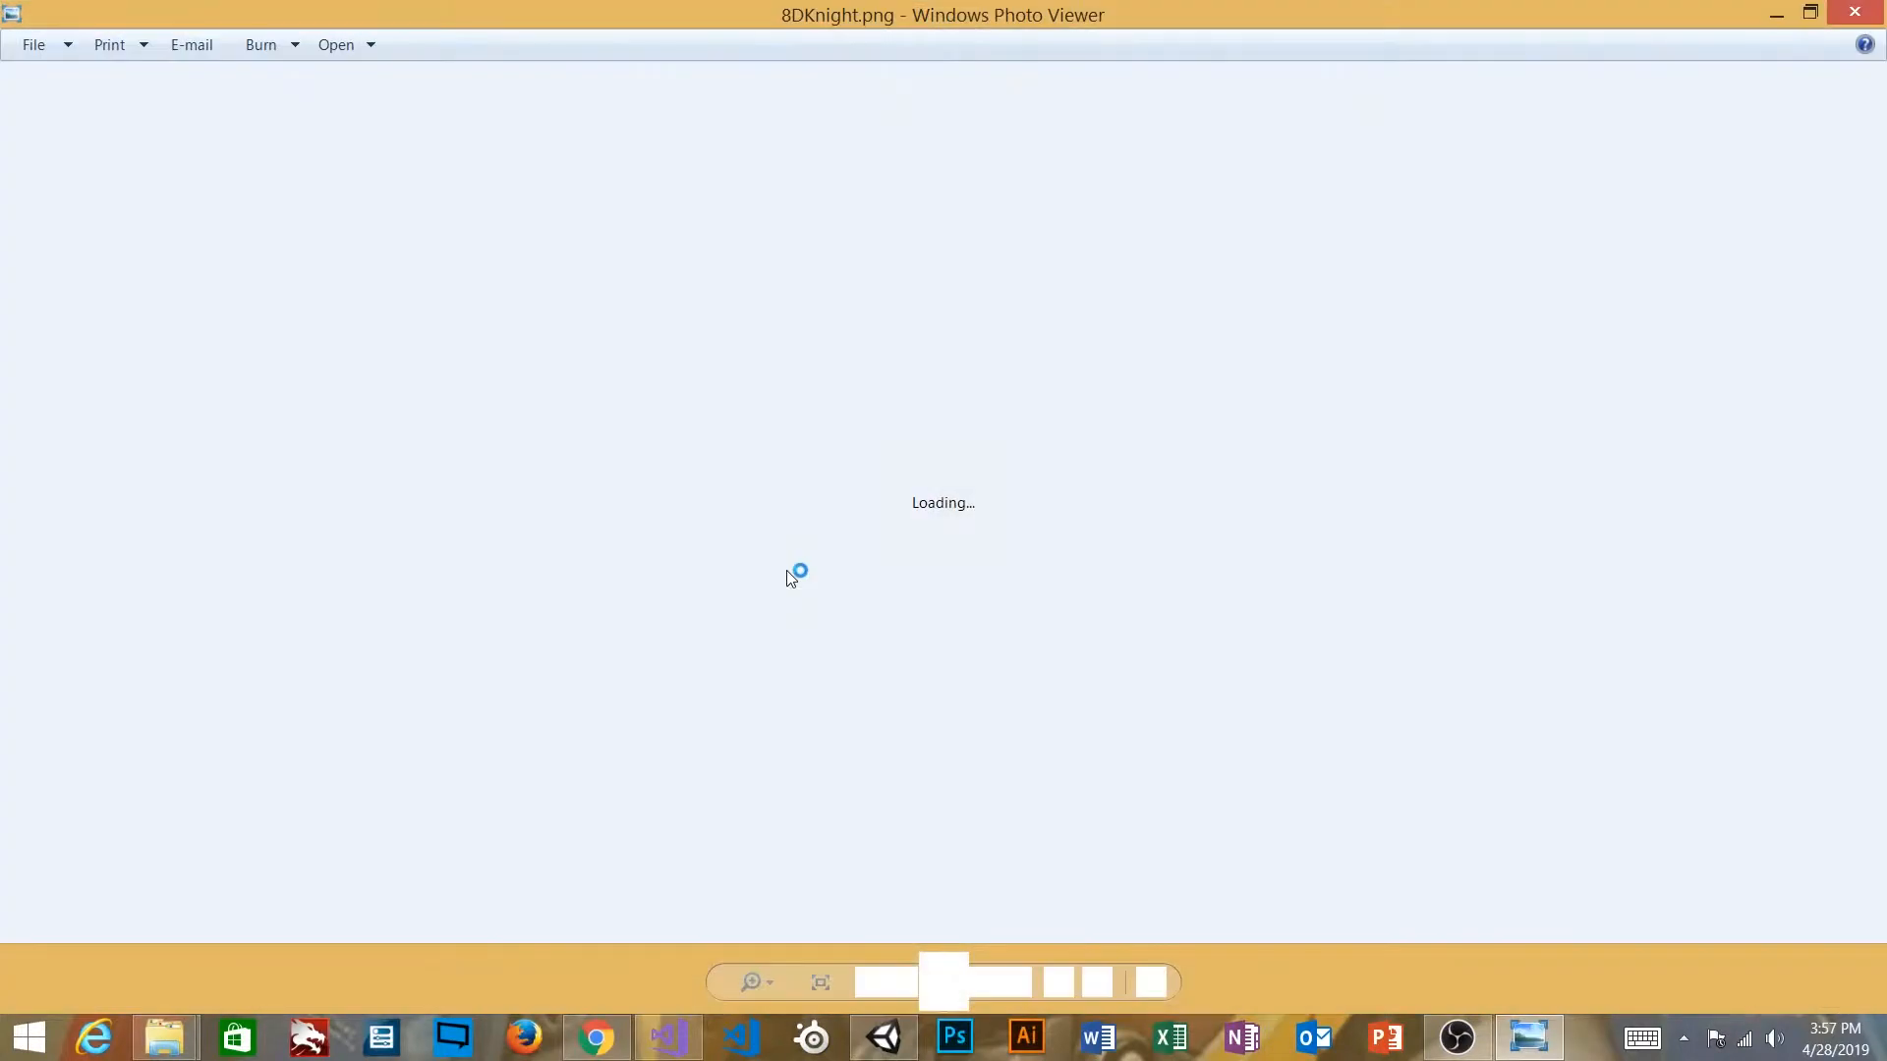
{"action": "scroll", "coordinate": [910, 479], "scroll_direction": "up", "scroll_amount": 10}
{"action": "scroll", "coordinate": [914, 478], "scroll_direction": "down", "scroll_amount": 5}
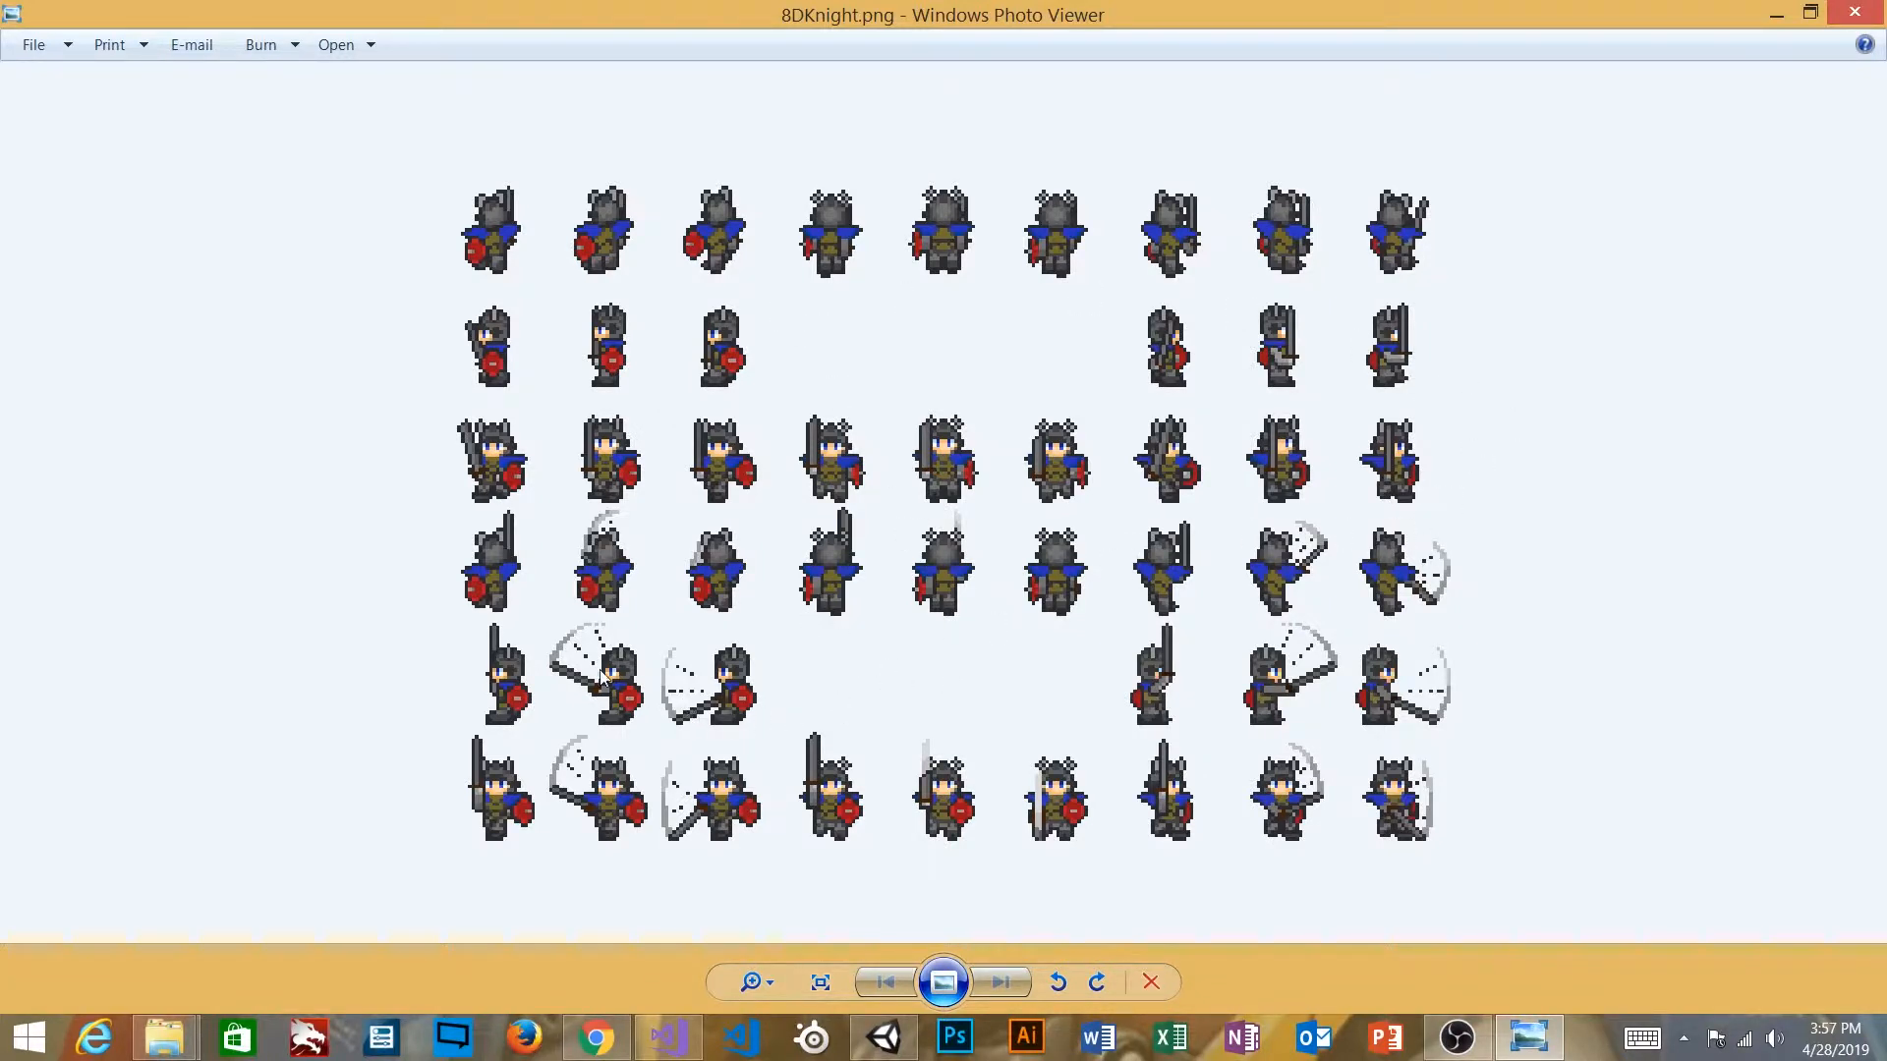
{"action": "left_click", "coordinate": [1854, 12]}
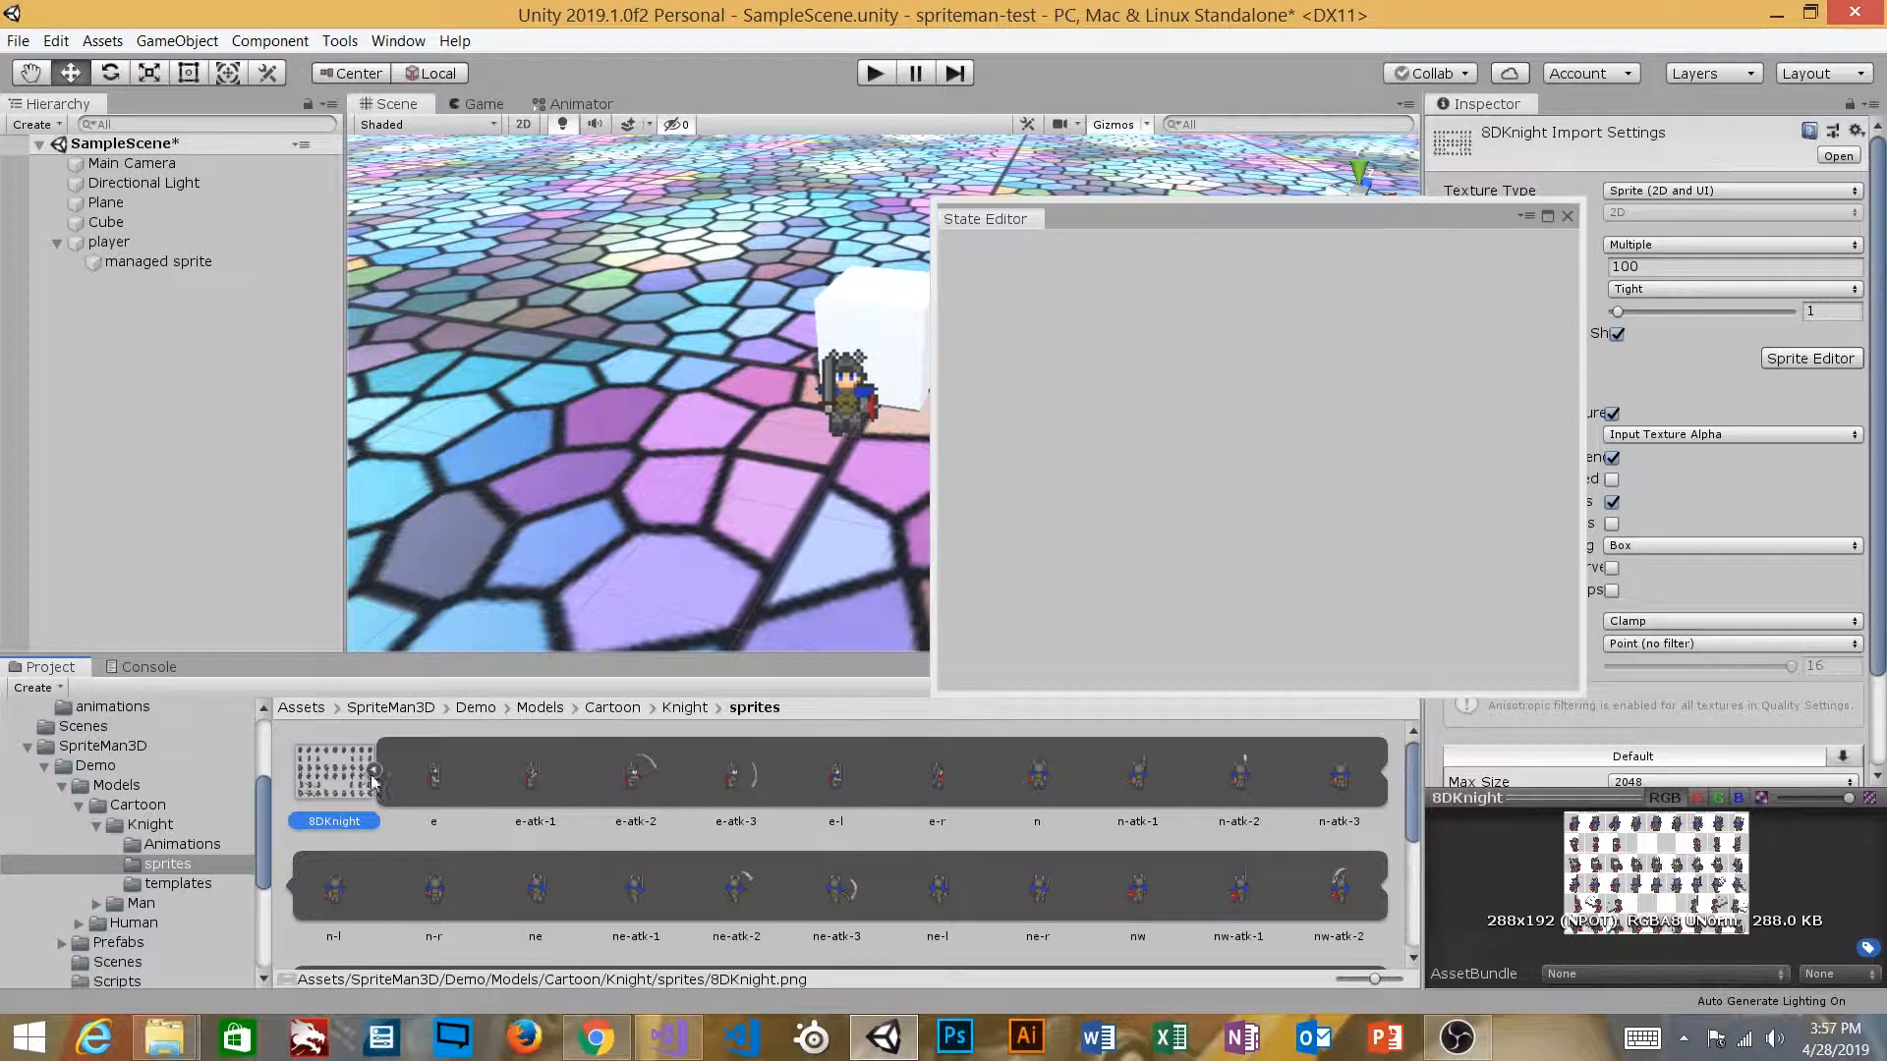
Step: Preview the east-facing attack sprites e-atk-1, e-atk-2 and e-atk-3
{"action": "left_click", "coordinate": [440, 777]}
{"action": "left_click", "coordinate": [528, 782]}
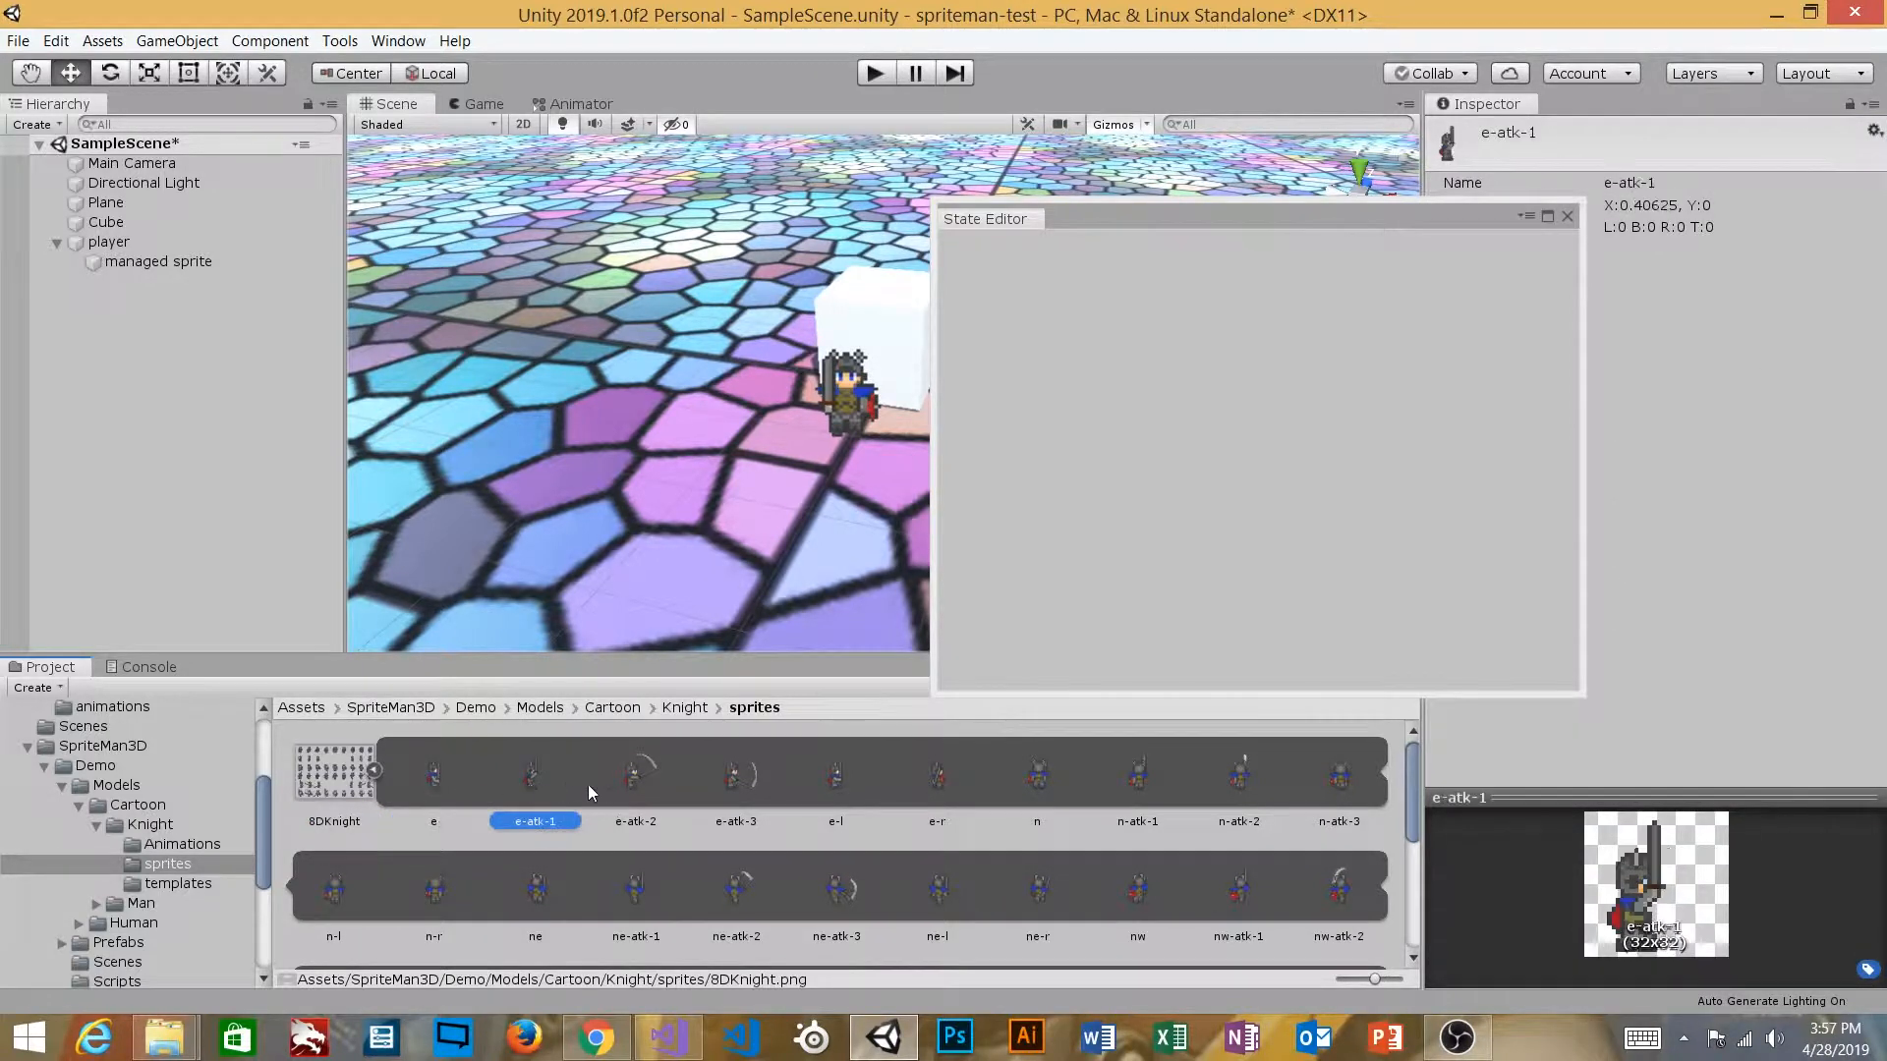
{"action": "left_click", "coordinate": [638, 784]}
{"action": "left_click", "coordinate": [739, 787]}
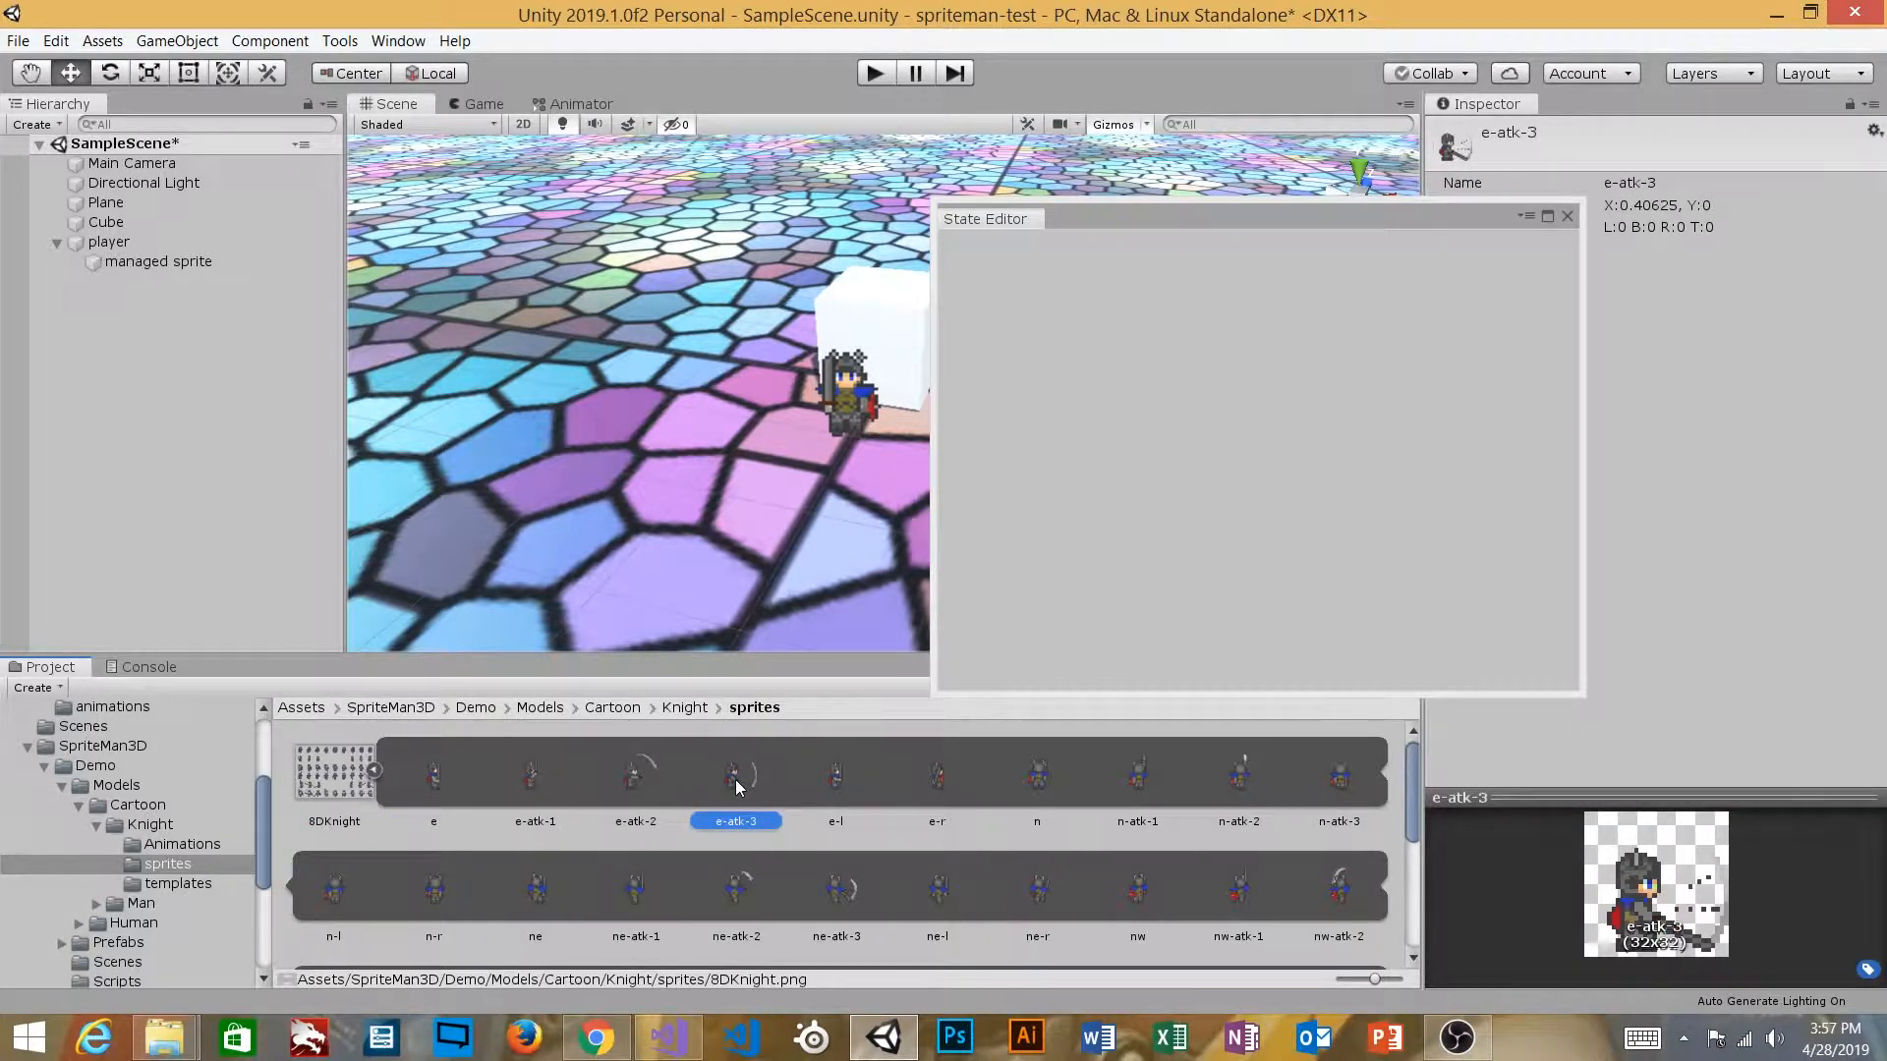
{"action": "left_click", "coordinate": [536, 782]}
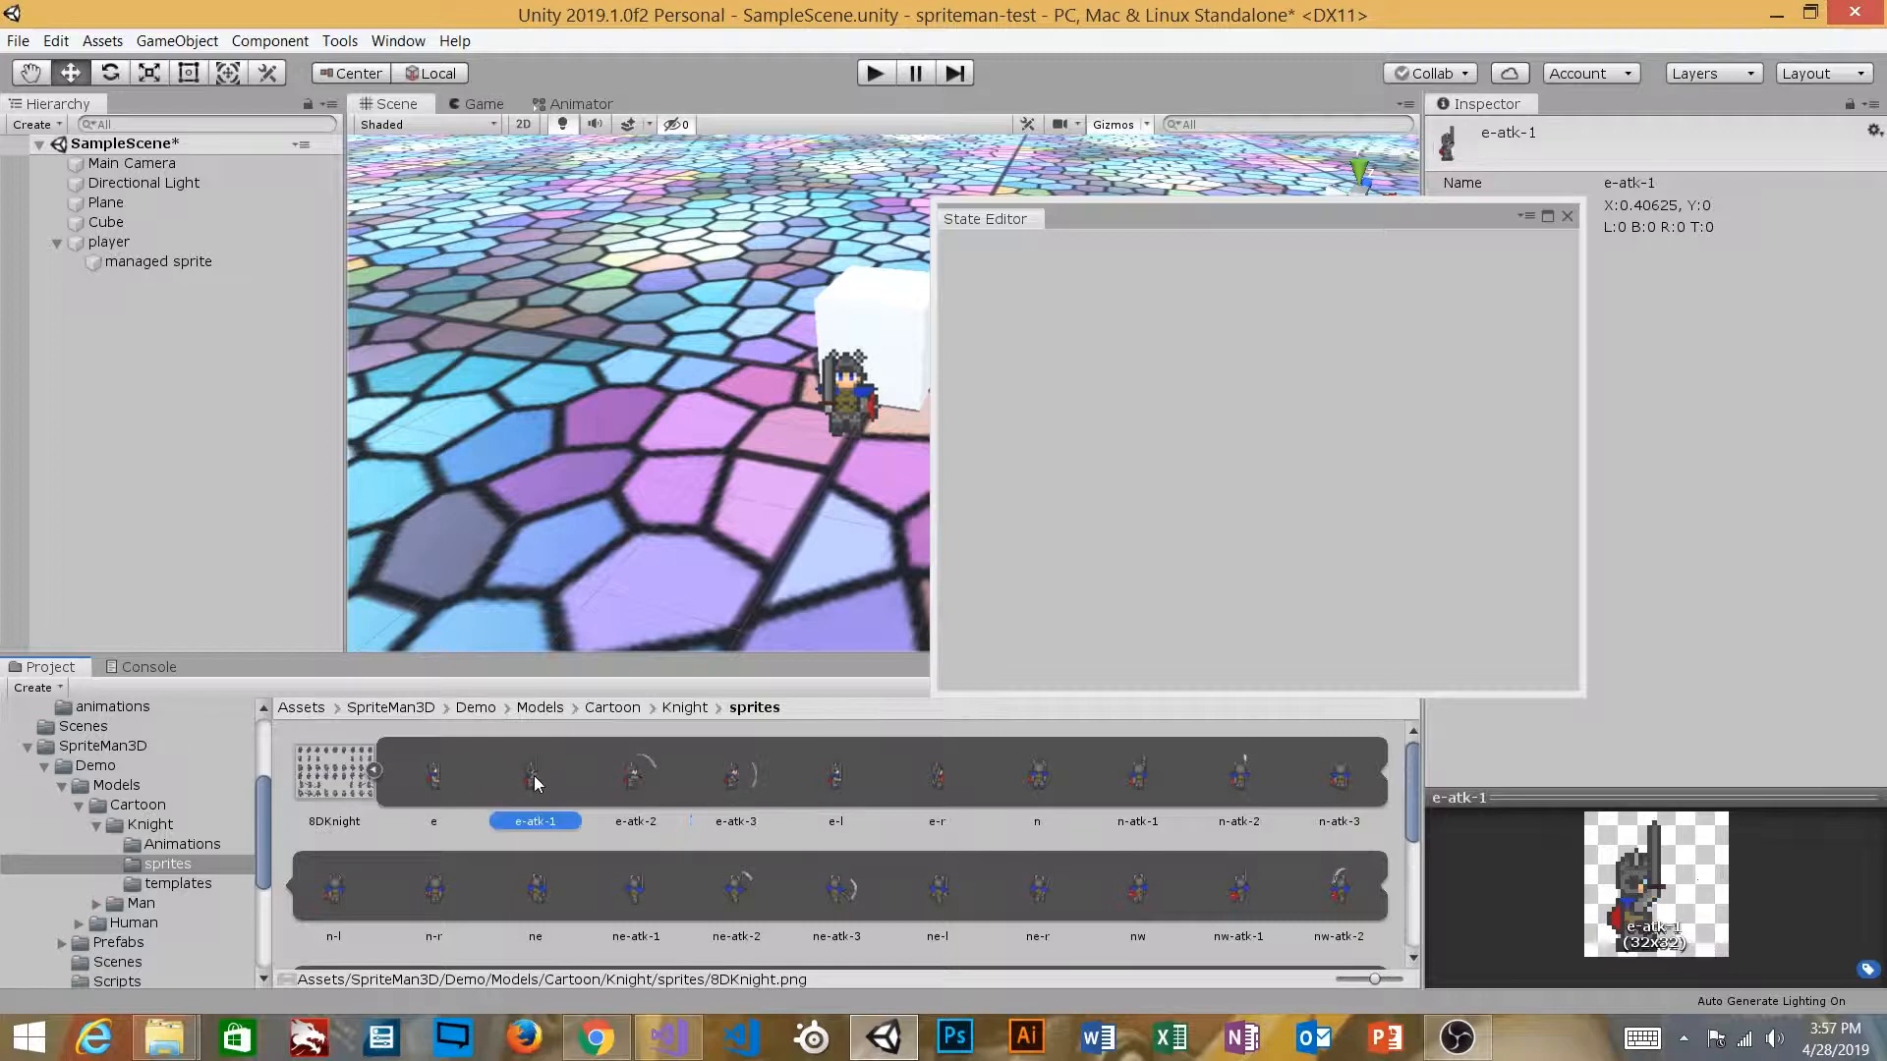
{"action": "left_click", "coordinate": [633, 775]}
{"action": "left_click", "coordinate": [739, 786]}
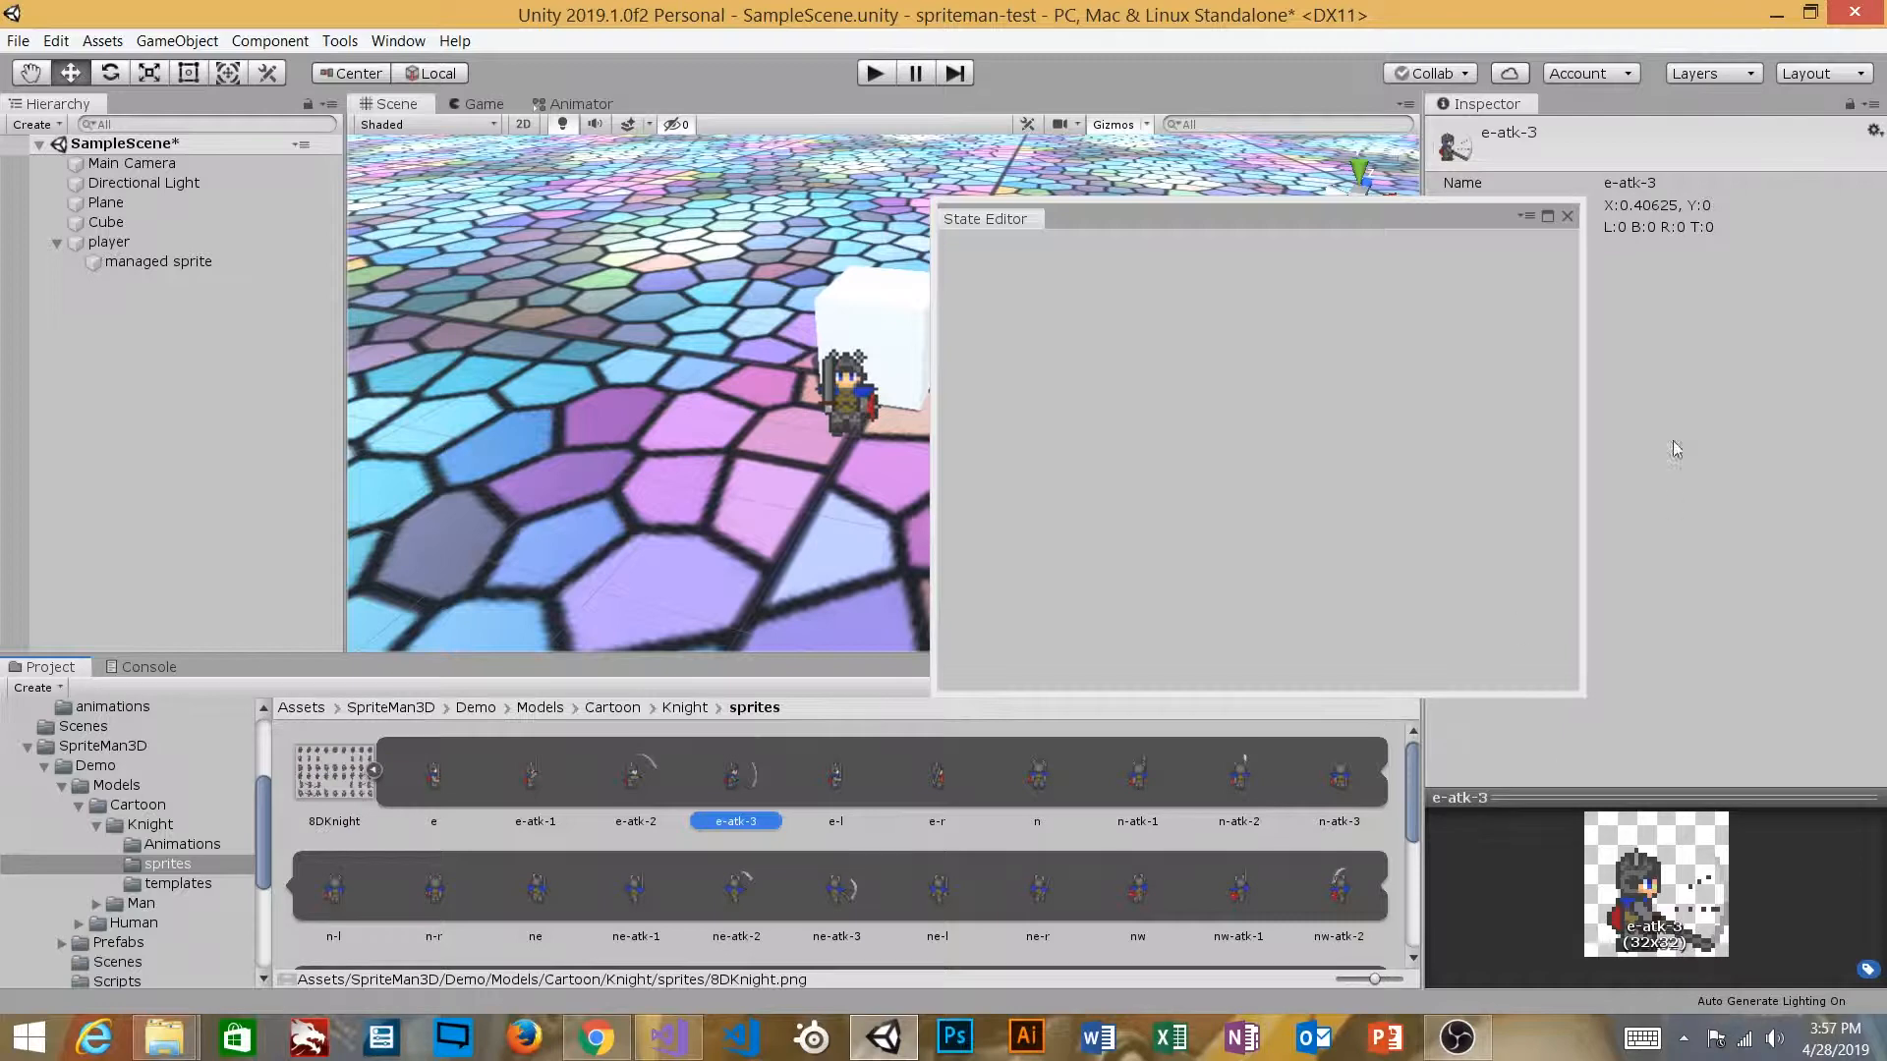
Step: Reopen the managed sprite's Attack state, select direction E, and set the frame count to 3
{"action": "left_click", "coordinate": [1567, 215]}
{"action": "left_click", "coordinate": [152, 262]}
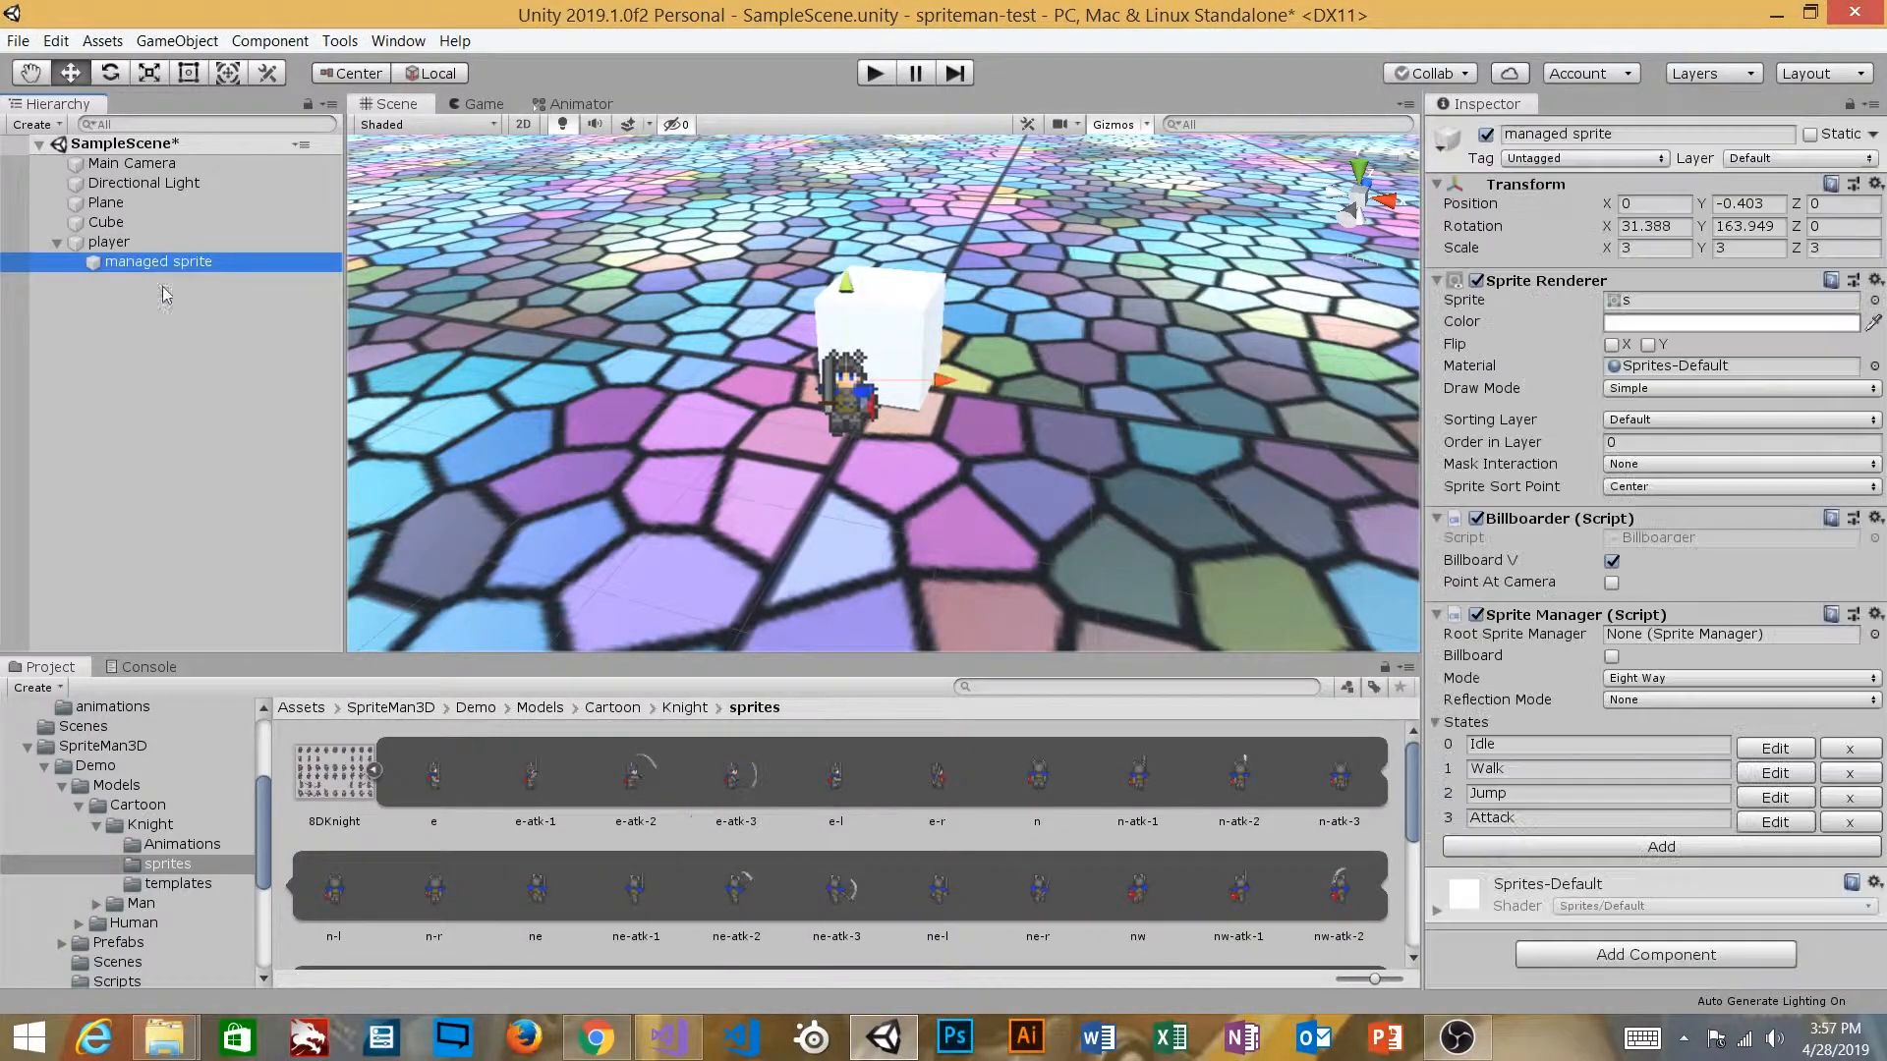
{"action": "left_click", "coordinate": [1775, 822]}
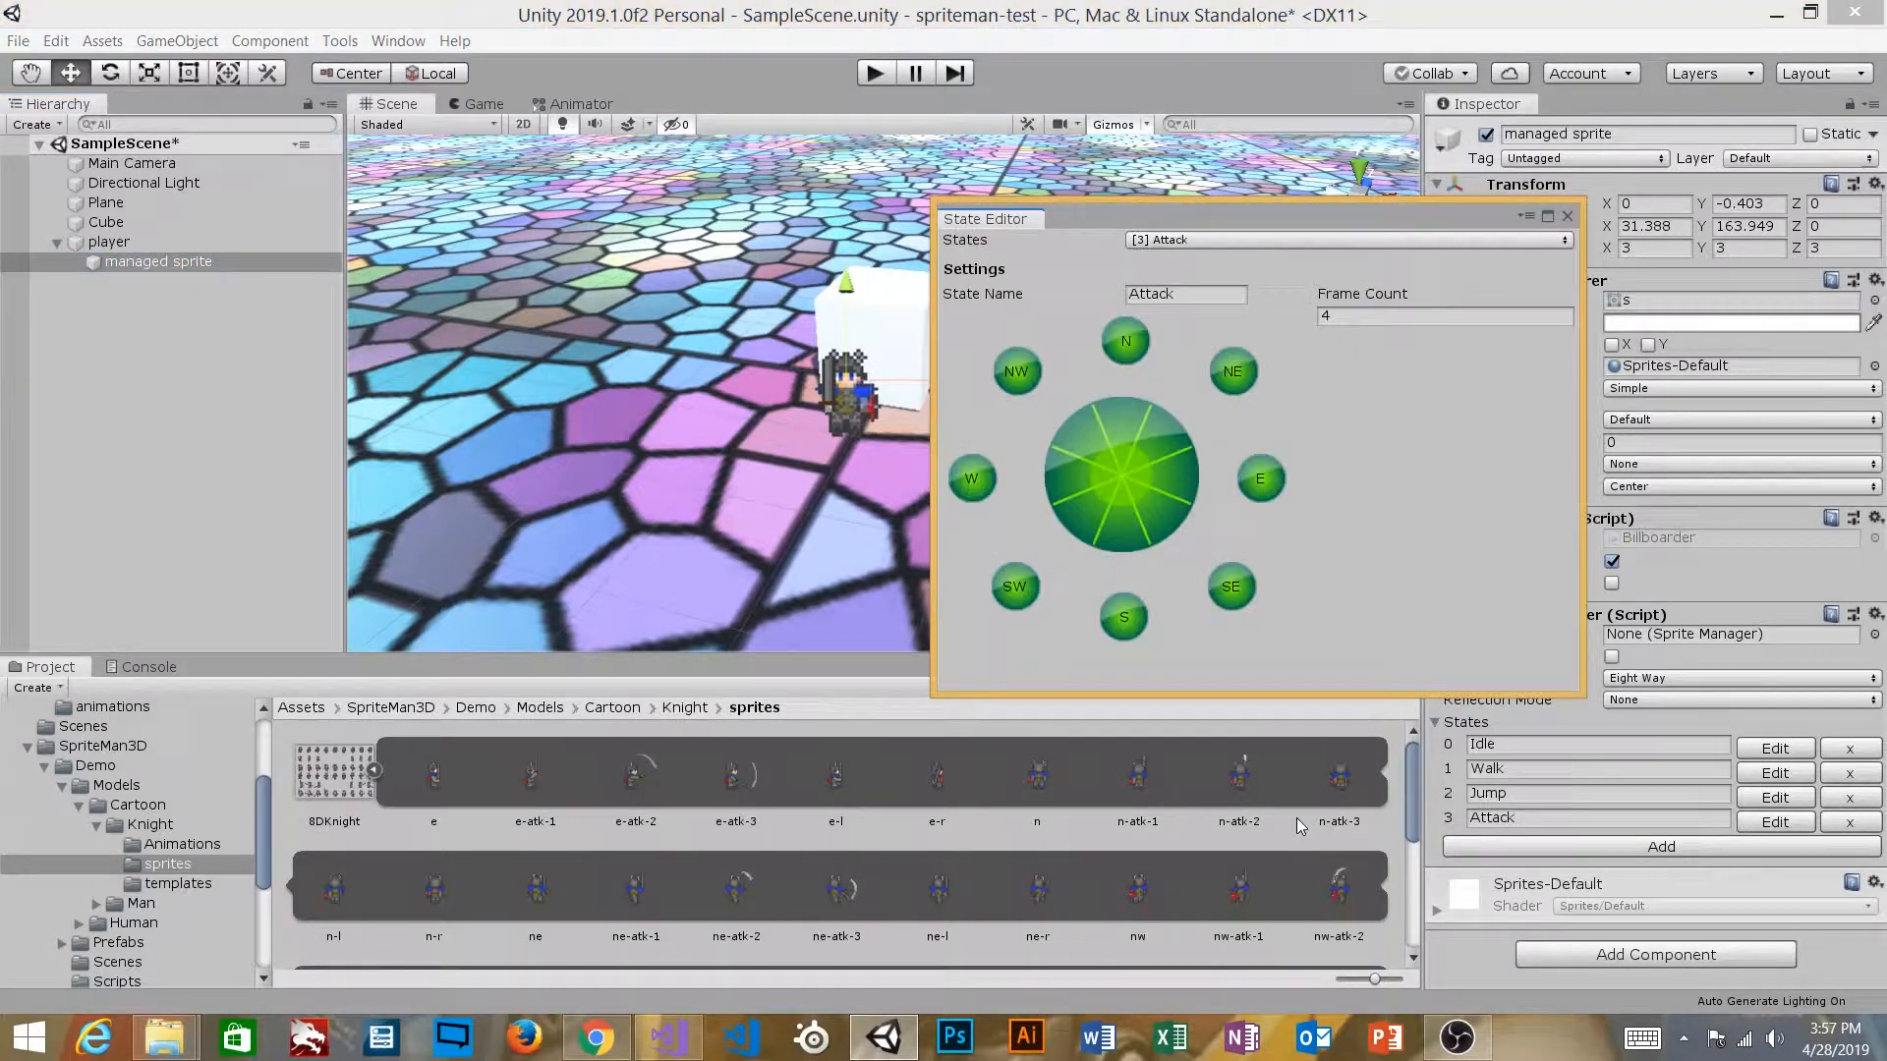
{"action": "left_click", "coordinate": [1264, 479]}
{"action": "left_click", "coordinate": [1352, 319]}
{"action": "type", "text": "3"}
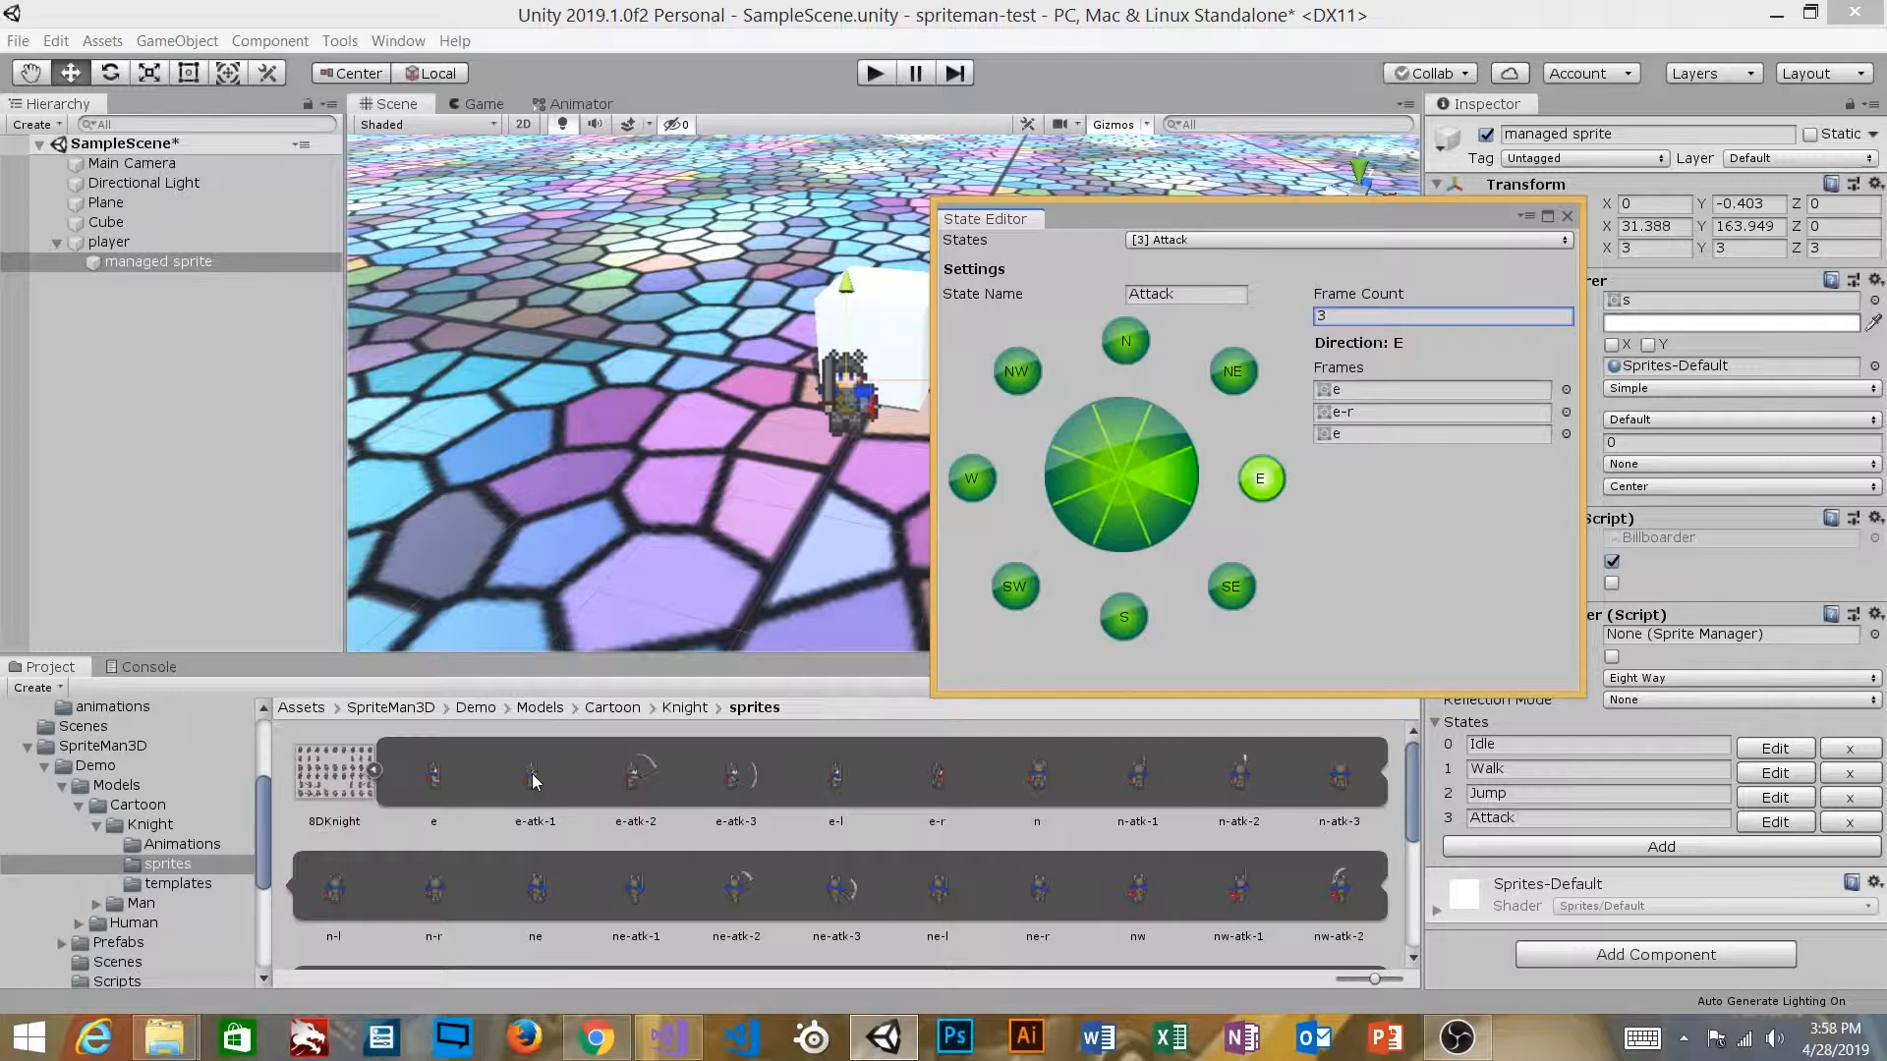
Step: Assign e-atk-1, e-atk-2 and e-atk-3 in order to the Attack state's three E direction frames
{"action": "left_click_drag", "start_coordinate": [532, 774], "coordinate": [1375, 389]}
{"action": "left_click_drag", "start_coordinate": [638, 783], "coordinate": [1386, 413]}
{"action": "left_click", "coordinate": [763, 792]}
{"action": "left_click_drag", "start_coordinate": [762, 792], "coordinate": [1342, 436]}
Step: Assign n-atk-1, n-atk-2 and n-atk-3 in order to the Attack state's N direction frames
{"action": "left_click", "coordinate": [1126, 343]}
{"action": "left_click_drag", "start_coordinate": [1138, 792], "coordinate": [1361, 391]}
{"action": "left_click_drag", "start_coordinate": [1238, 779], "coordinate": [1376, 413]}
{"action": "left_click_drag", "start_coordinate": [1336, 773], "coordinate": [1405, 436]}
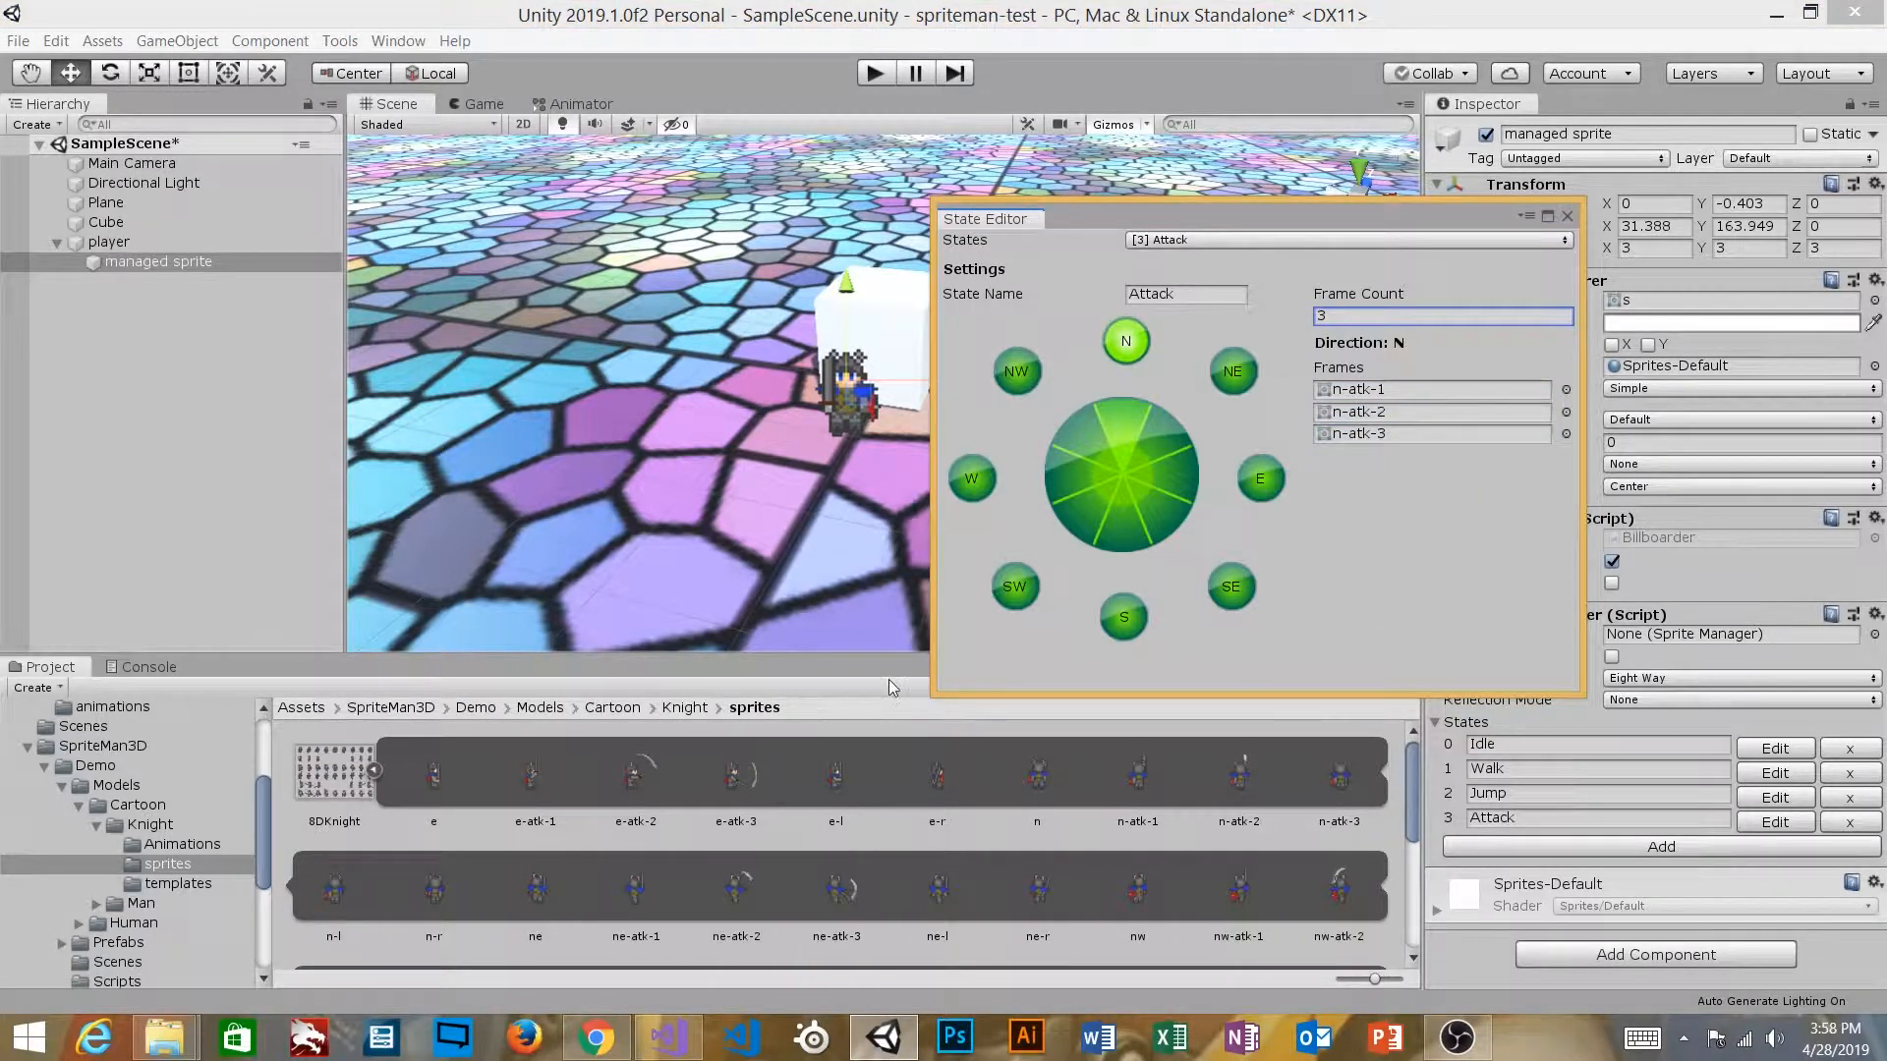
Step: Assign ne-atk-1, ne-atk-2 and ne-atk-3 in order to the Attack state's NE direction frames
{"action": "left_click", "coordinate": [1248, 371]}
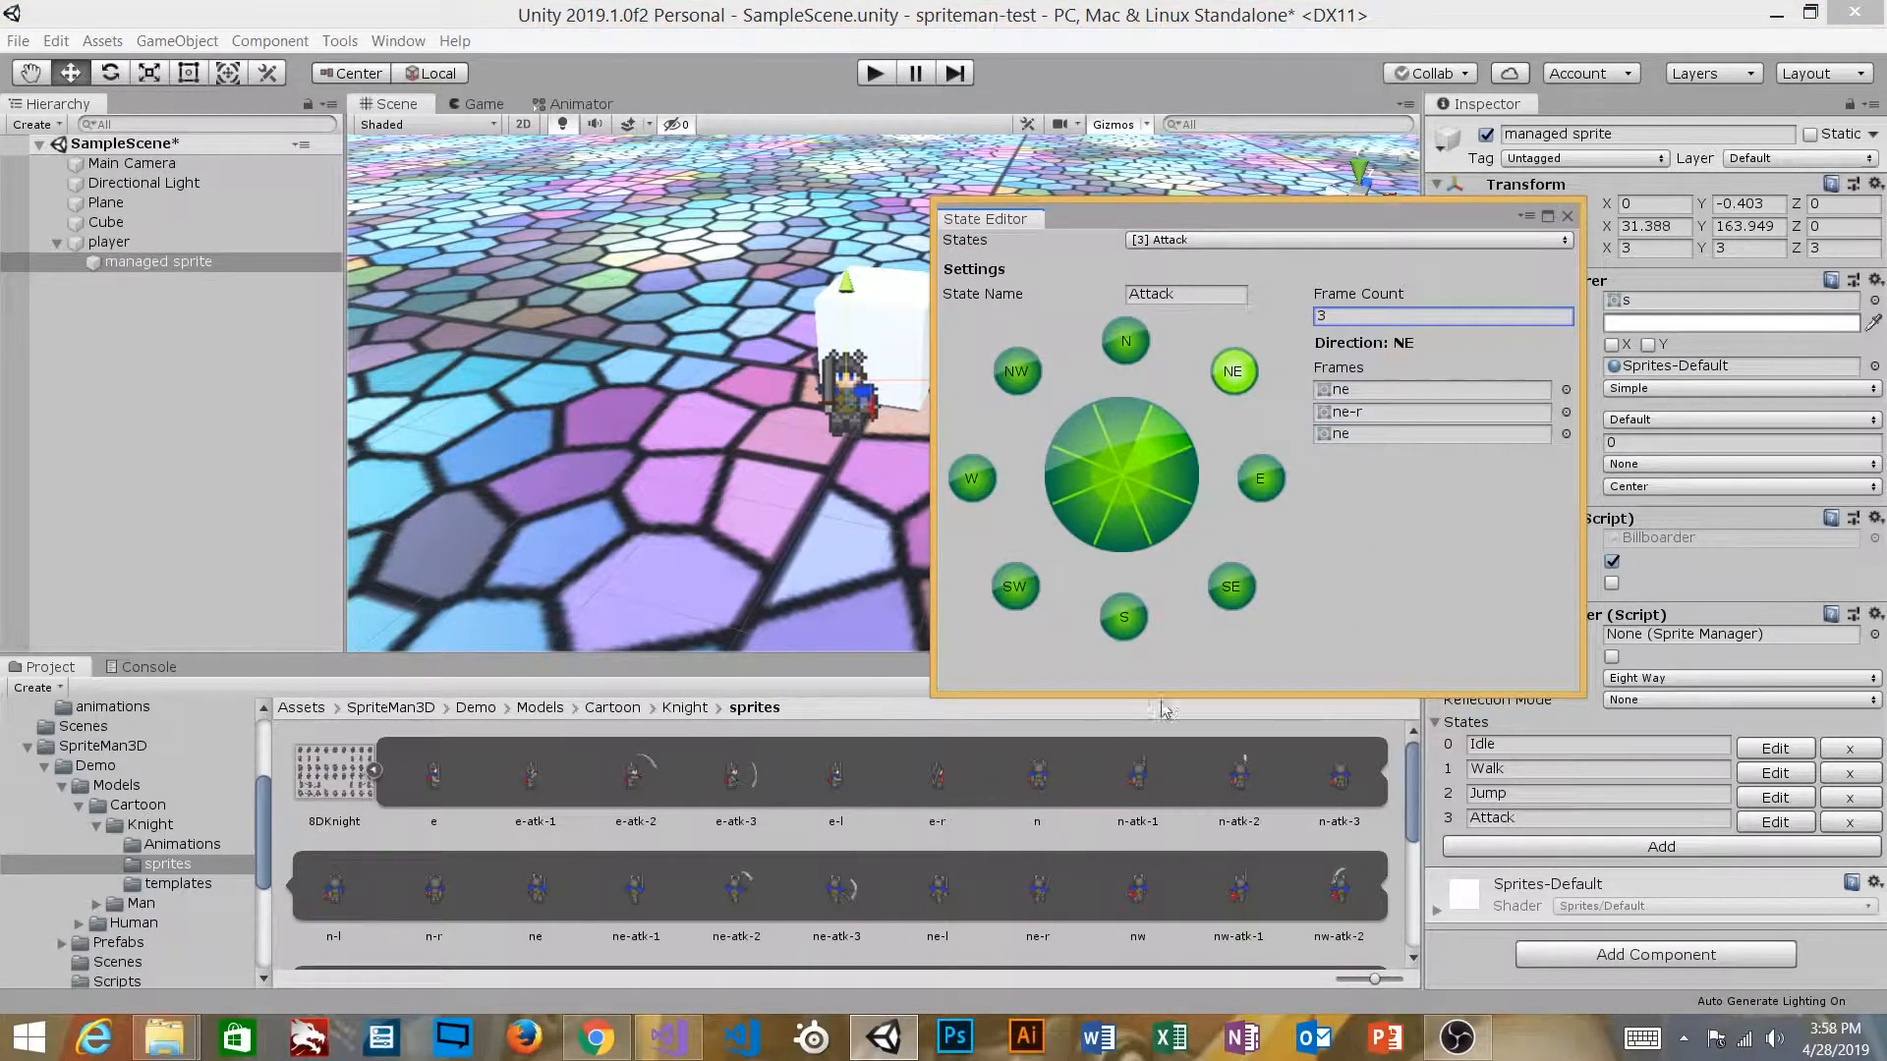
{"action": "left_click", "coordinate": [1126, 343]}
{"action": "left_click", "coordinate": [1240, 382]}
{"action": "left_click_drag", "start_coordinate": [660, 902], "coordinate": [1375, 390]}
{"action": "left_click_drag", "start_coordinate": [737, 886], "coordinate": [1376, 411]}
{"action": "left_click_drag", "start_coordinate": [836, 889], "coordinate": [1376, 434]}
Step: Assign se-atk-1, se-atk-2 and se-atk-3 in order to the Attack state's SE direction frames
{"action": "left_click", "coordinate": [1231, 589]}
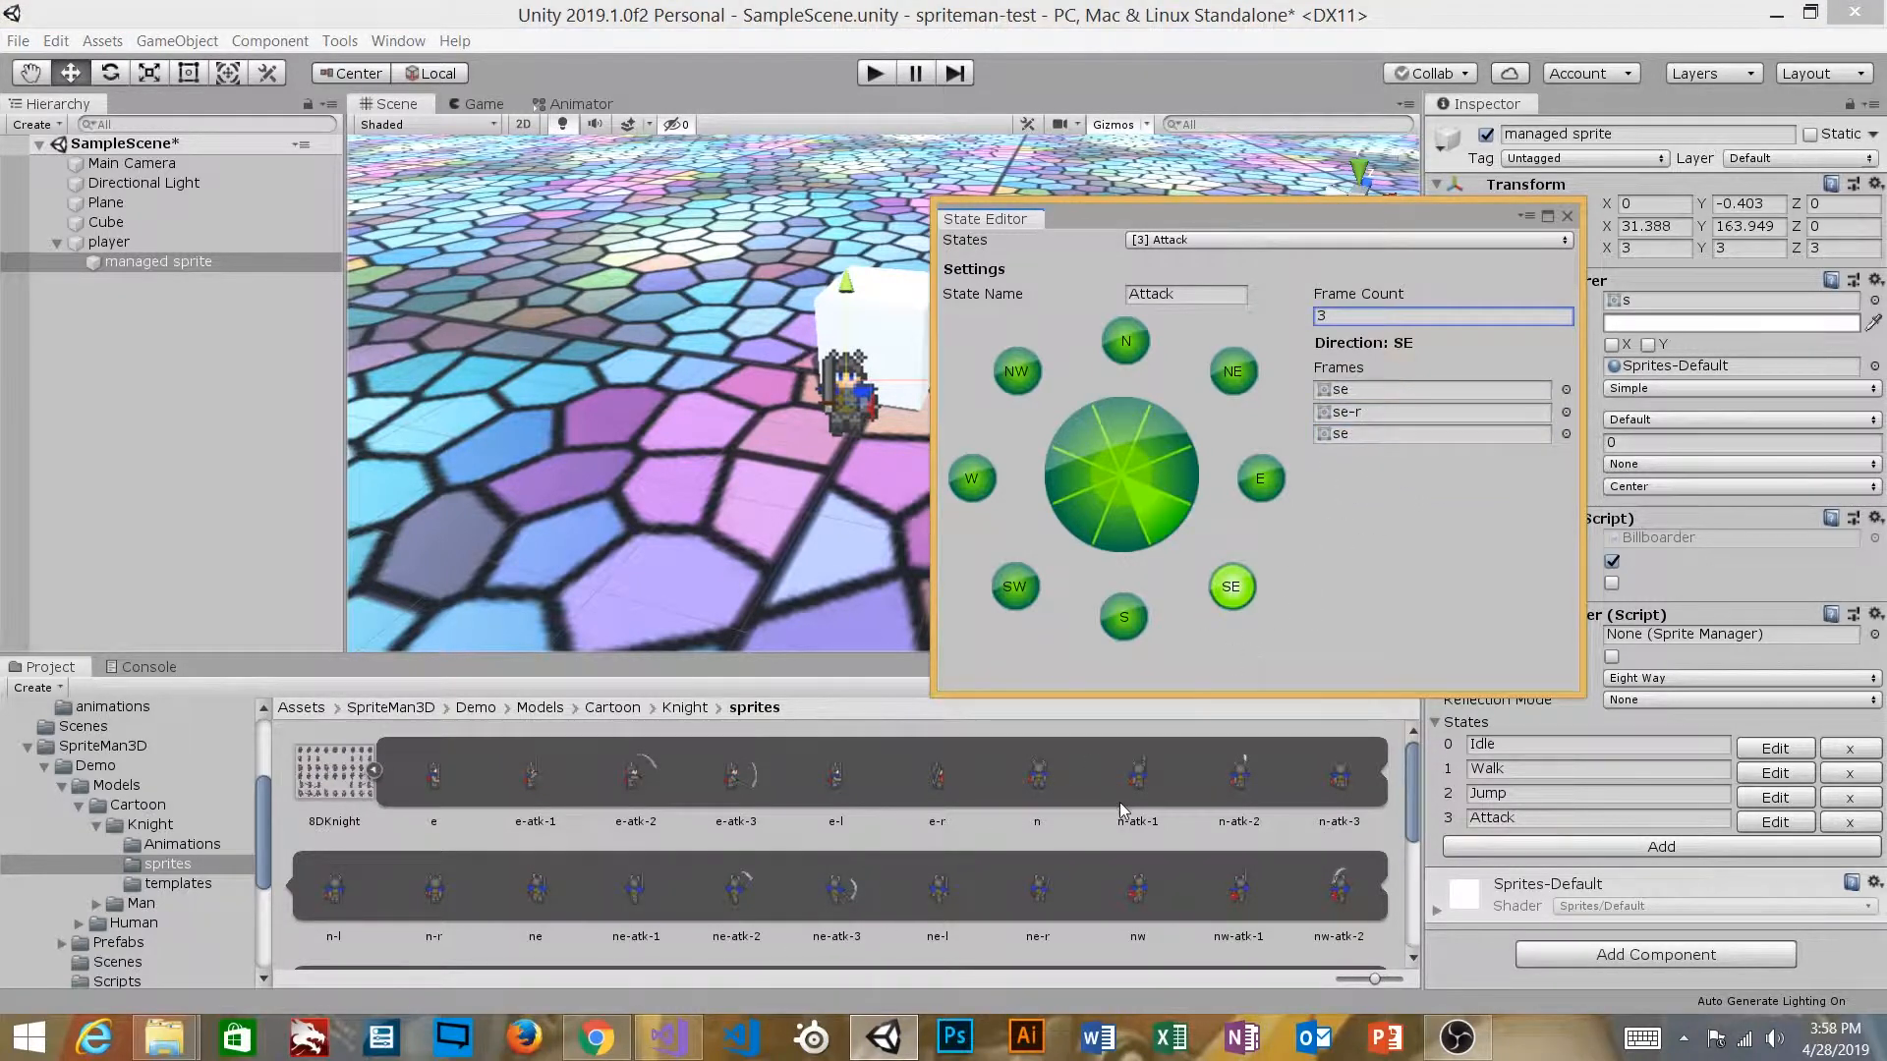
{"action": "scroll", "coordinate": [1120, 811], "scroll_direction": "down", "scroll_amount": 3}
{"action": "scroll", "coordinate": [1119, 817], "scroll_direction": "down", "scroll_amount": 1}
{"action": "left_click_drag", "start_coordinate": [1338, 784], "coordinate": [1366, 390]}
{"action": "left_click_drag", "start_coordinate": [337, 892], "coordinate": [1352, 413]}
{"action": "left_click_drag", "start_coordinate": [425, 897], "coordinate": [1354, 437]}
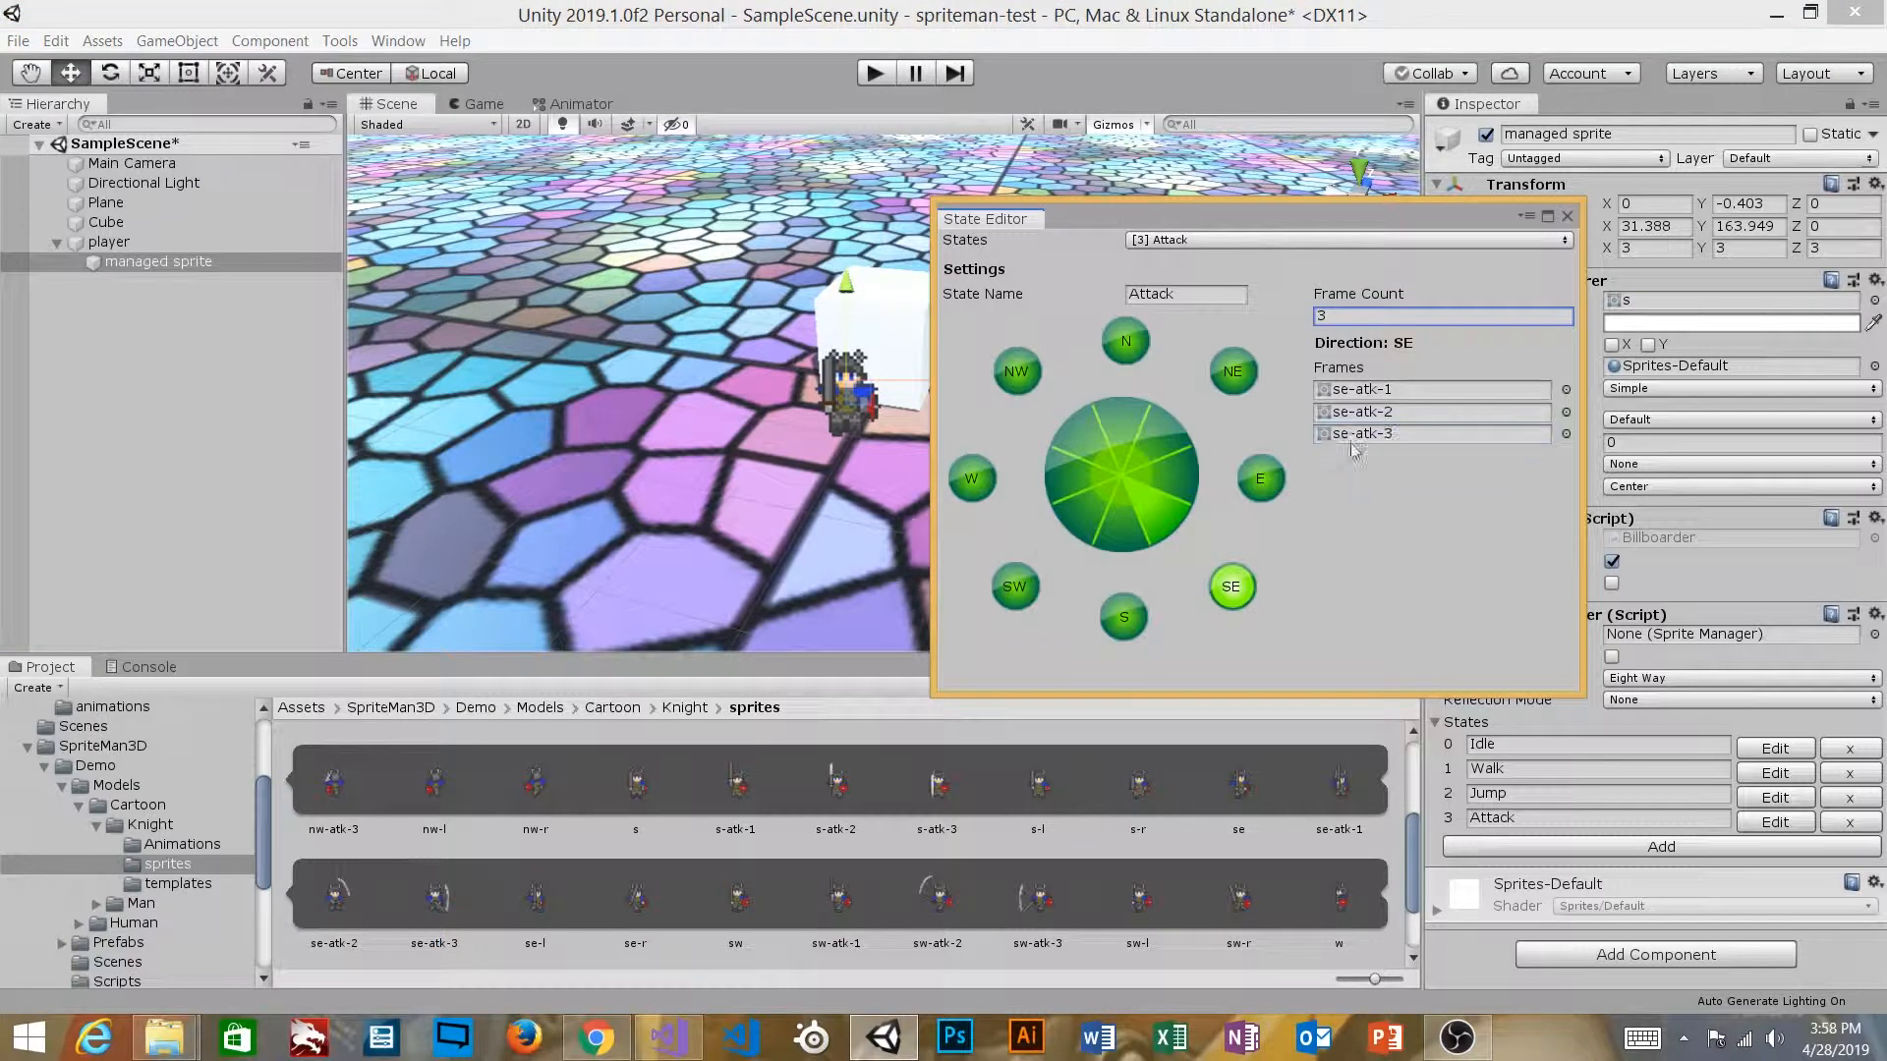
Step: Assign s-atk-1, s-atk-2 and s-atk-3 in order to the Attack state's S direction frames
{"action": "left_click", "coordinate": [1106, 624]}
{"action": "left_click_drag", "start_coordinate": [747, 804], "coordinate": [1344, 392]}
{"action": "left_click_drag", "start_coordinate": [837, 796], "coordinate": [1372, 416]}
{"action": "left_click_drag", "start_coordinate": [941, 802], "coordinate": [1362, 440]}
Step: Assign sw-atk-1, sw-atk-2 and sw-atk-3 in order to the Attack state's SW direction frames
{"action": "left_click", "coordinate": [1015, 587]}
{"action": "scroll", "coordinate": [1036, 843], "scroll_direction": "down", "scroll_amount": 3}
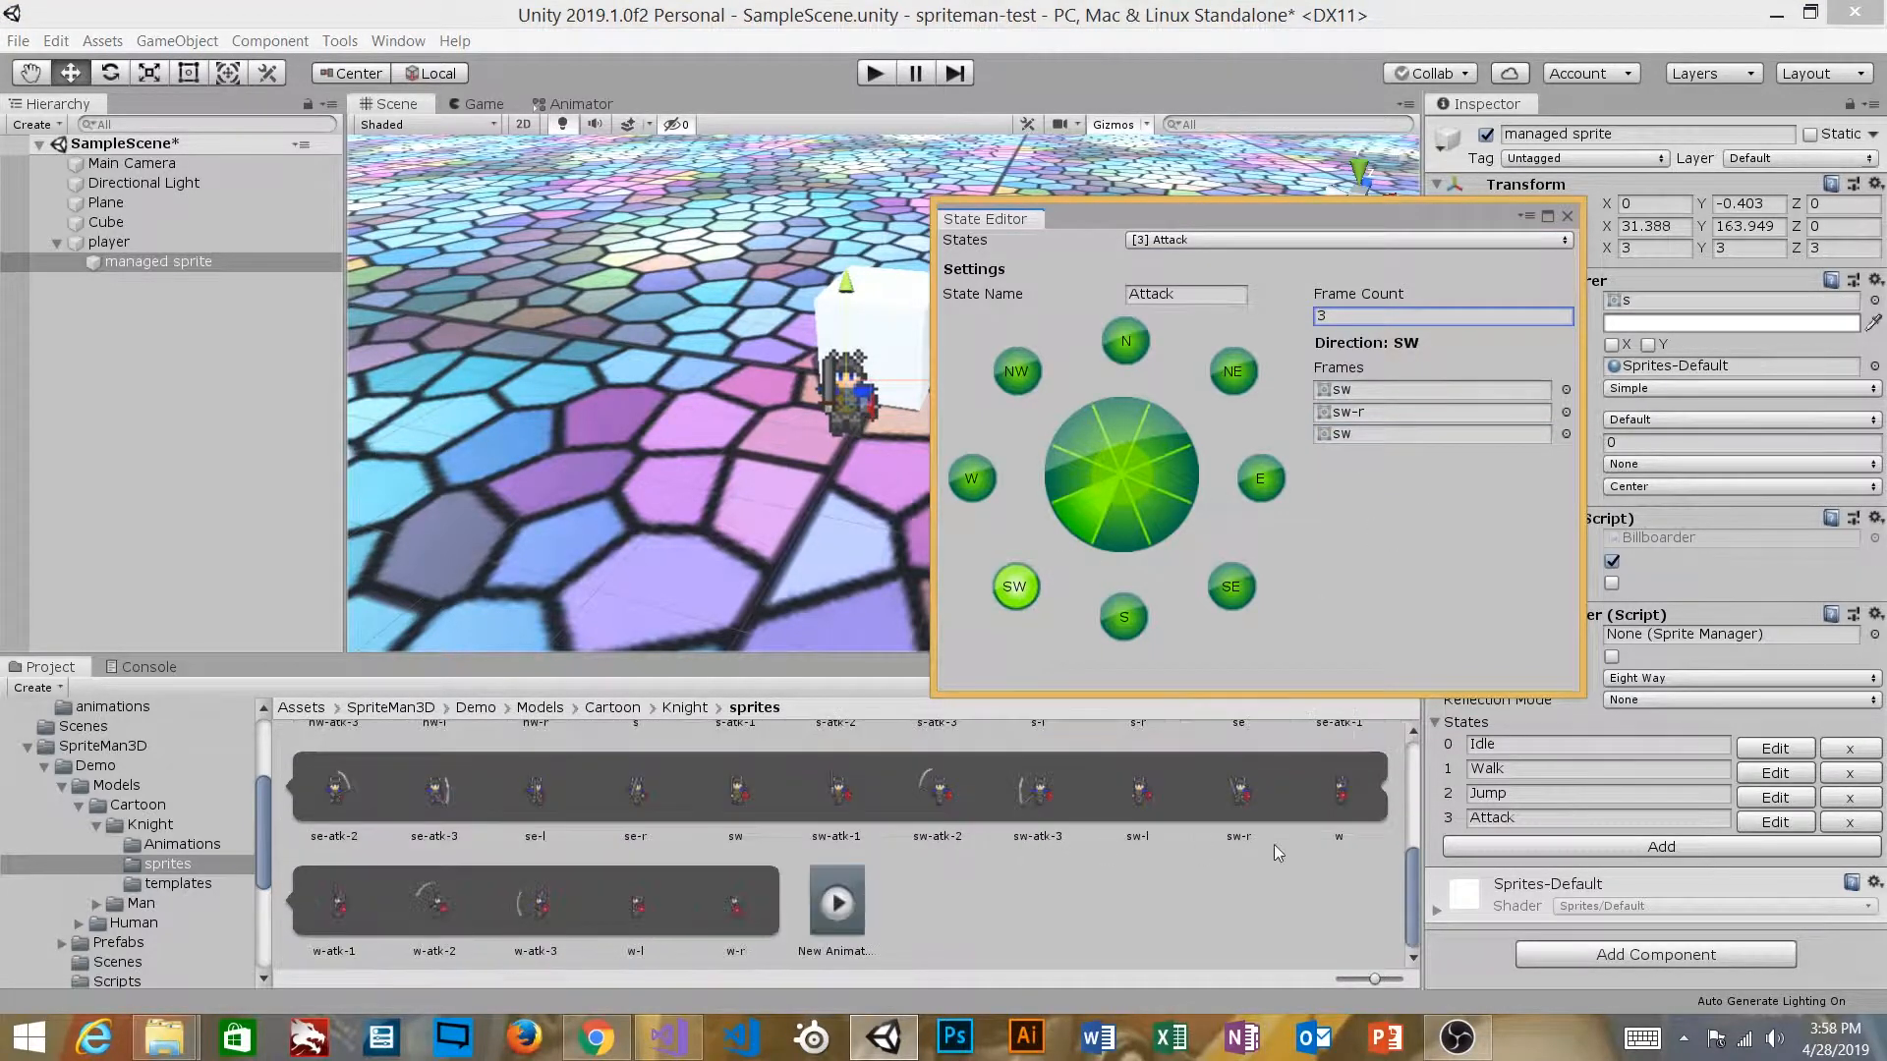
{"action": "left_click_drag", "start_coordinate": [848, 804], "coordinate": [1361, 391]}
{"action": "left_click_drag", "start_coordinate": [940, 801], "coordinate": [1376, 412]}
{"action": "left_click_drag", "start_coordinate": [1037, 791], "coordinate": [1351, 433]}
Step: Assign w-atk-1, w-atk-2 and w-atk-3 in order to the Attack state's W direction frames
{"action": "left_click", "coordinate": [975, 480]}
{"action": "left_click_drag", "start_coordinate": [333, 936], "coordinate": [1376, 390]}
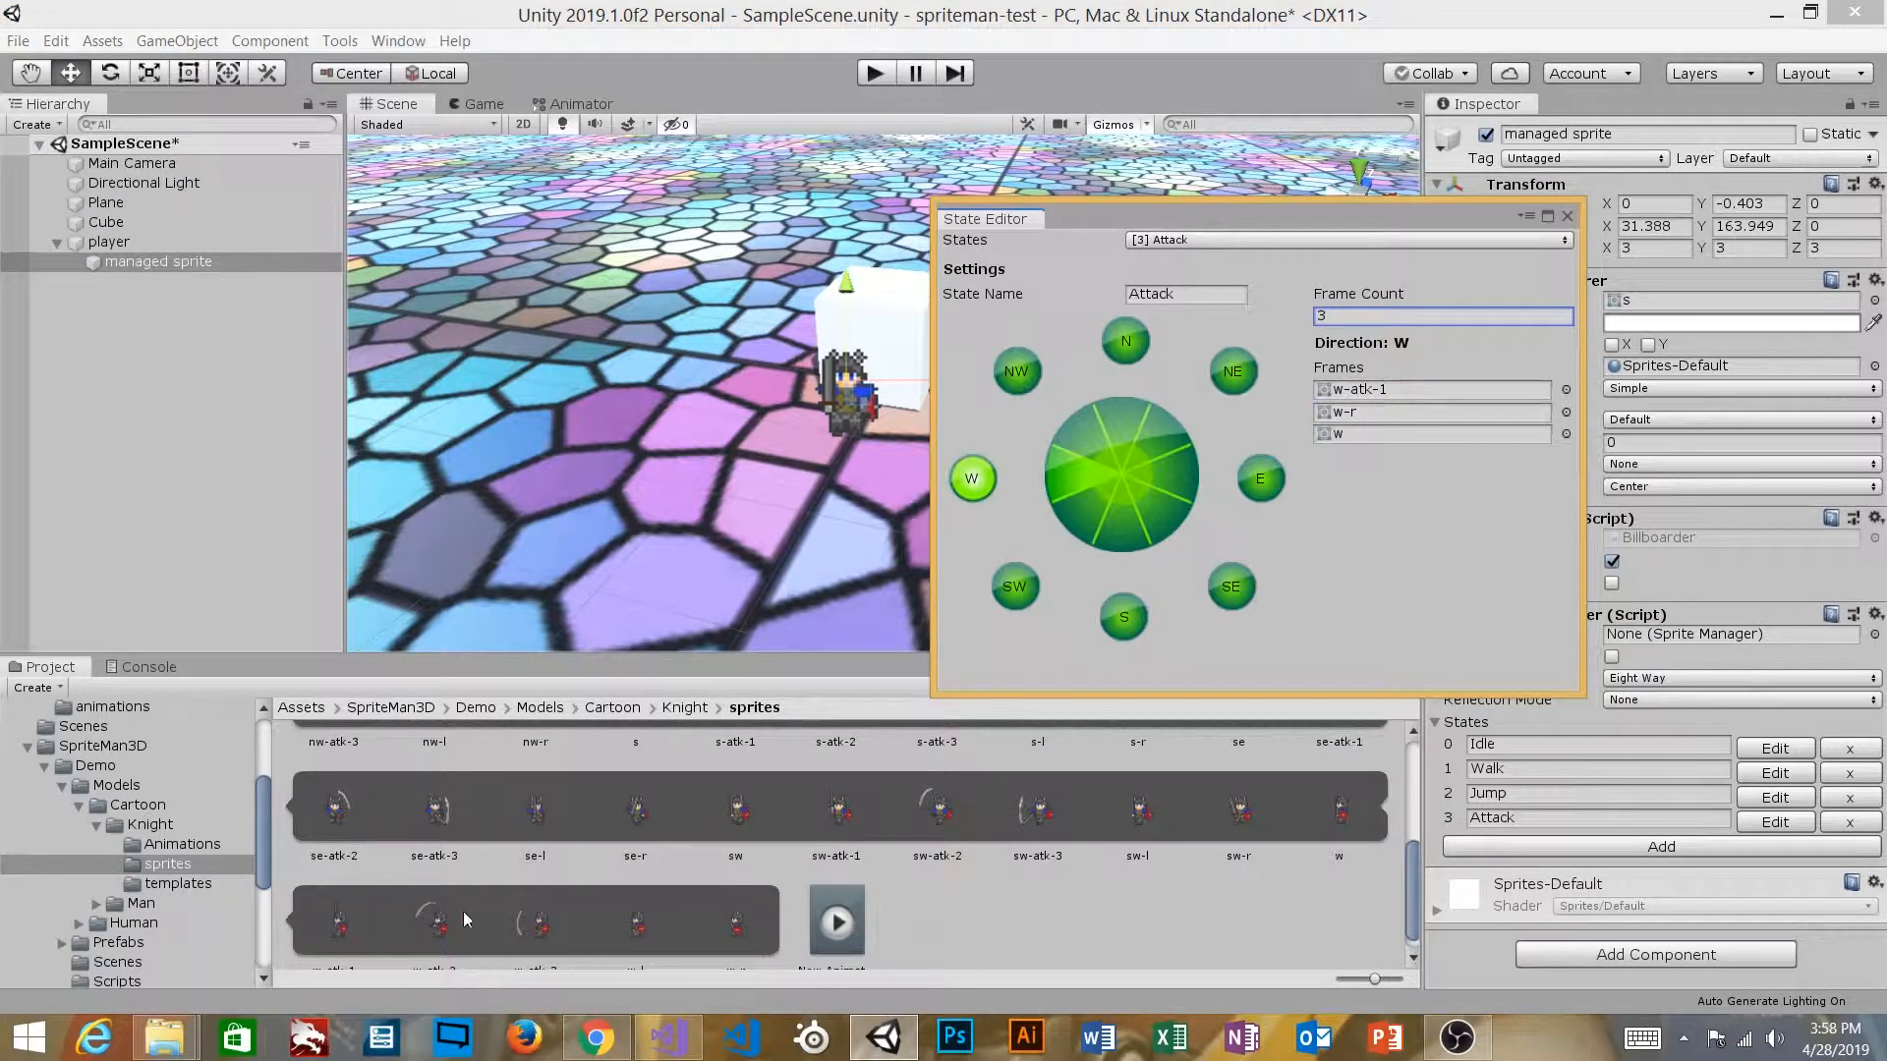
{"action": "left_click_drag", "start_coordinate": [439, 922], "coordinate": [1376, 412]}
{"action": "left_click_drag", "start_coordinate": [538, 928], "coordinate": [1338, 438]}
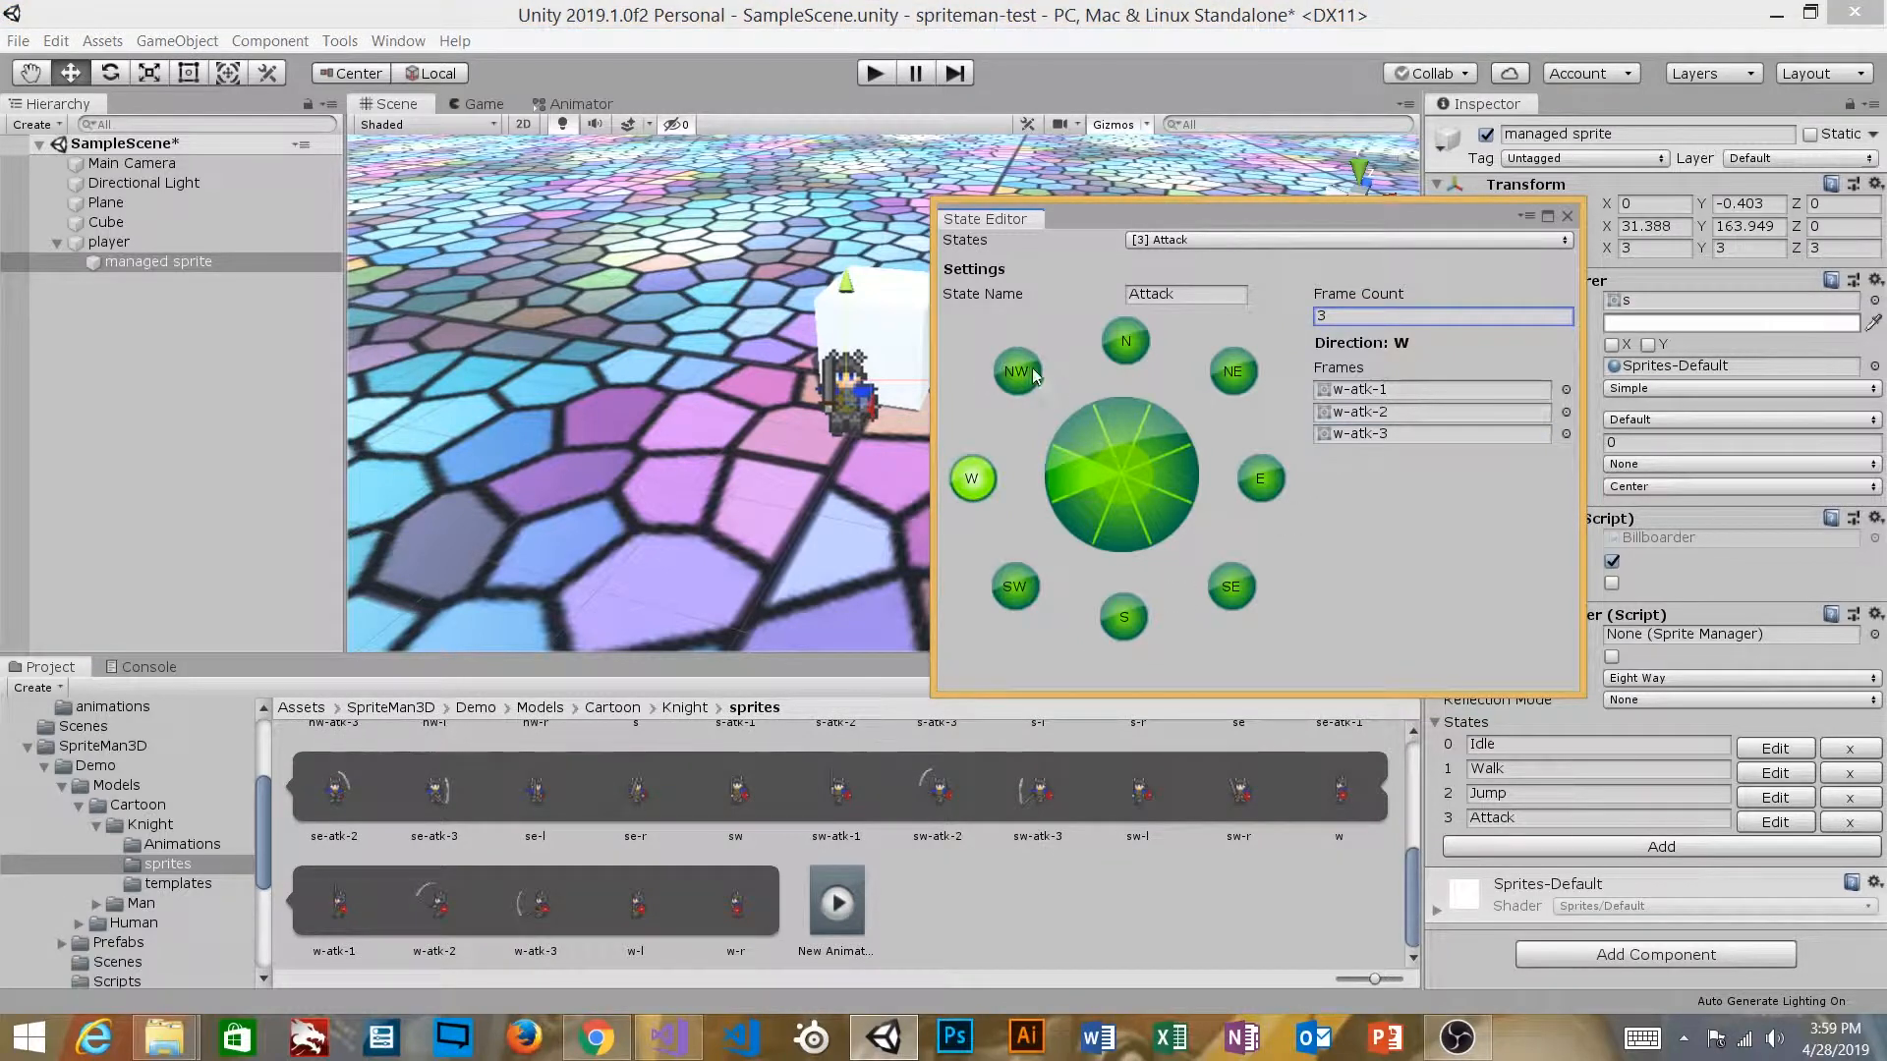
Step: Assign nw-atk-1, nw-atk-2 and nw-atk-3 in order to the Attack state's NW direction frames
{"action": "left_click", "coordinate": [1019, 373]}
{"action": "scroll", "coordinate": [1089, 864], "scroll_direction": "up", "scroll_amount": 3}
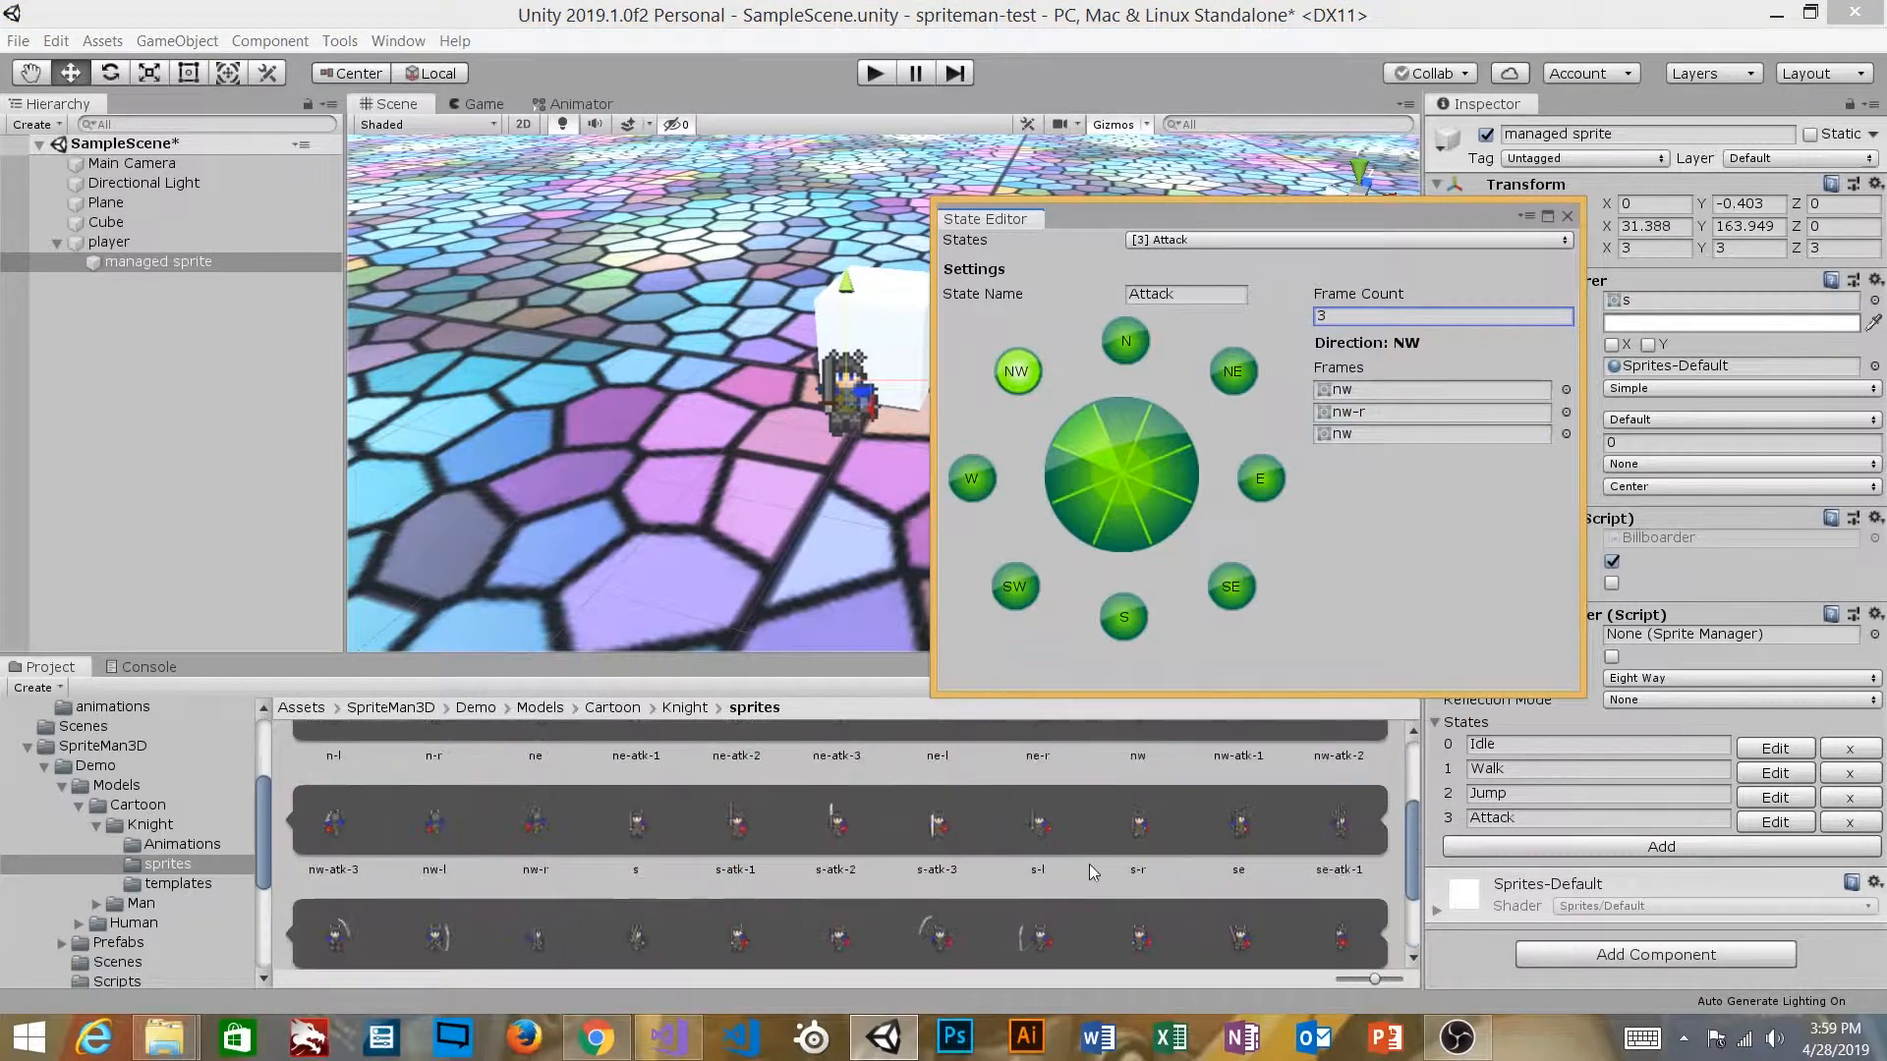
{"action": "scroll", "coordinate": [1089, 864], "scroll_direction": "up", "scroll_amount": 3}
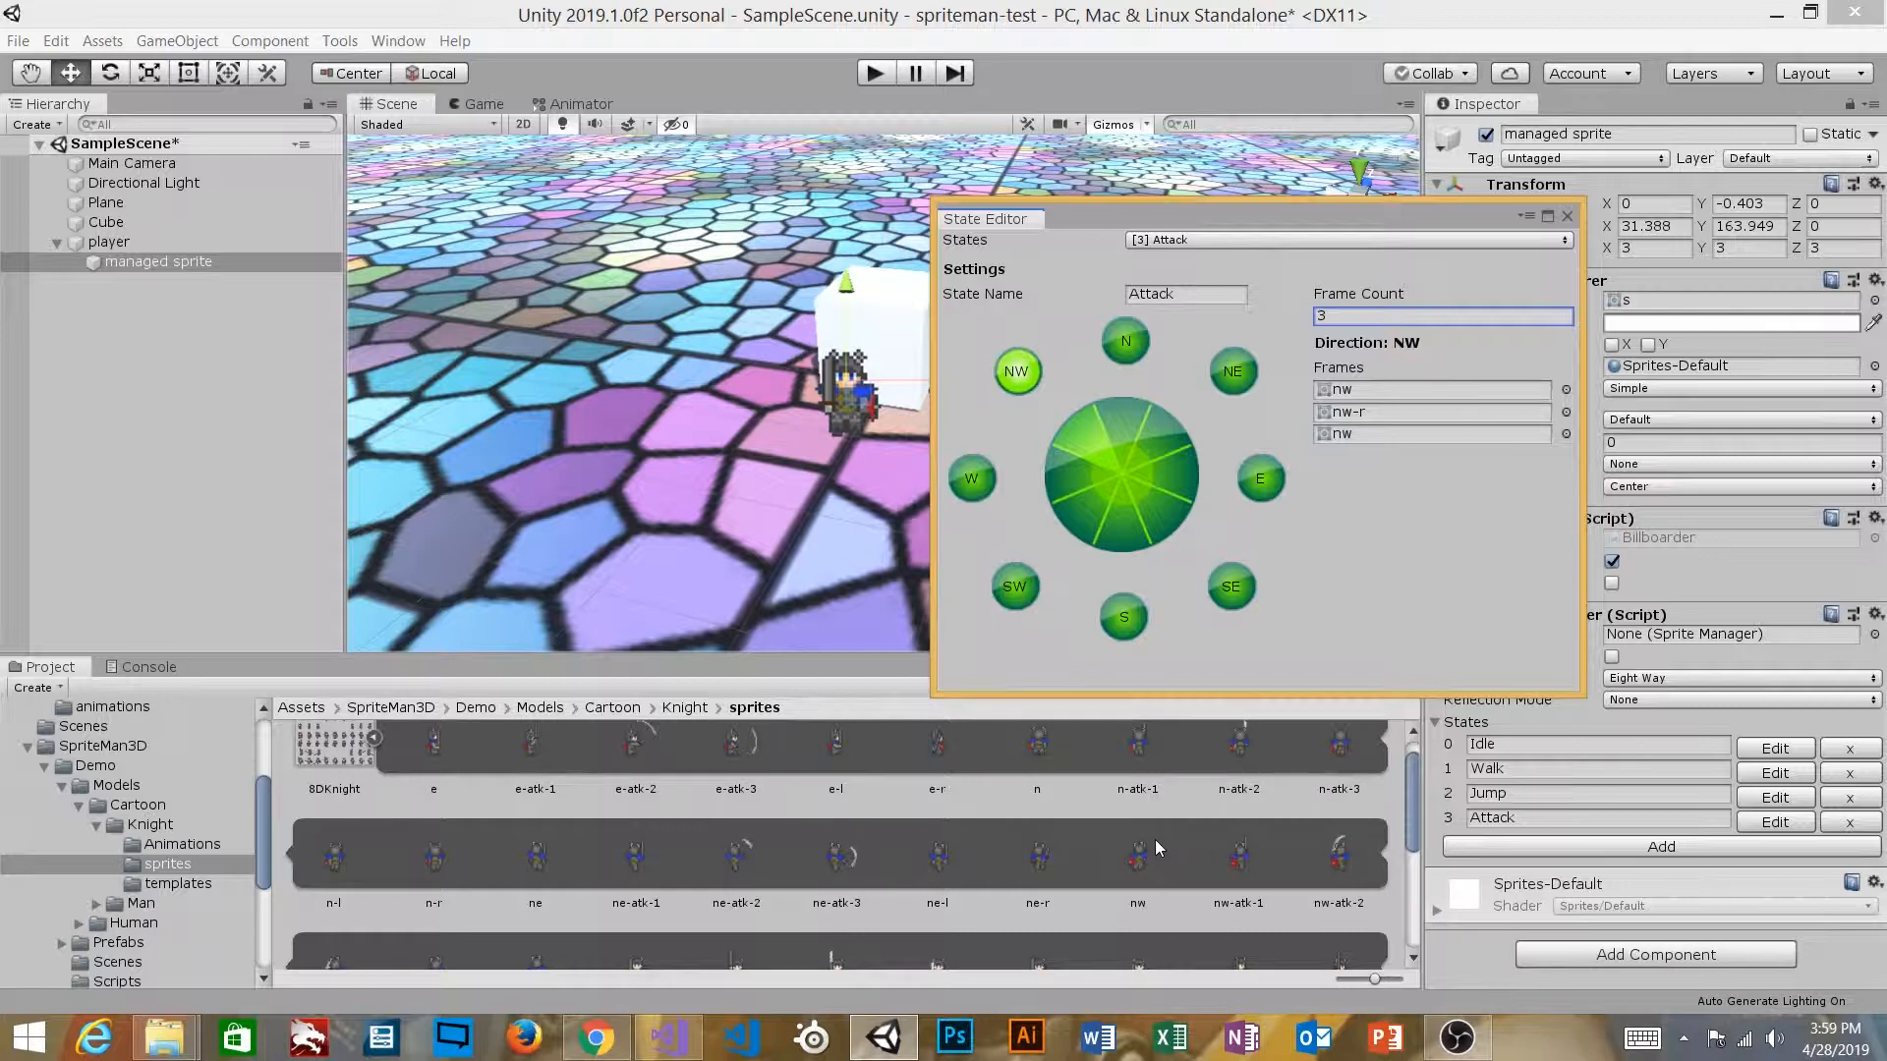
{"action": "scroll", "coordinate": [1158, 847], "scroll_direction": "down", "scroll_amount": 2}
{"action": "left_click_drag", "start_coordinate": [1243, 801], "coordinate": [1425, 390]}
{"action": "scroll", "coordinate": [1337, 786], "scroll_direction": "up", "scroll_amount": 2}
{"action": "left_click_drag", "start_coordinate": [1382, 465], "coordinate": [1425, 413]}
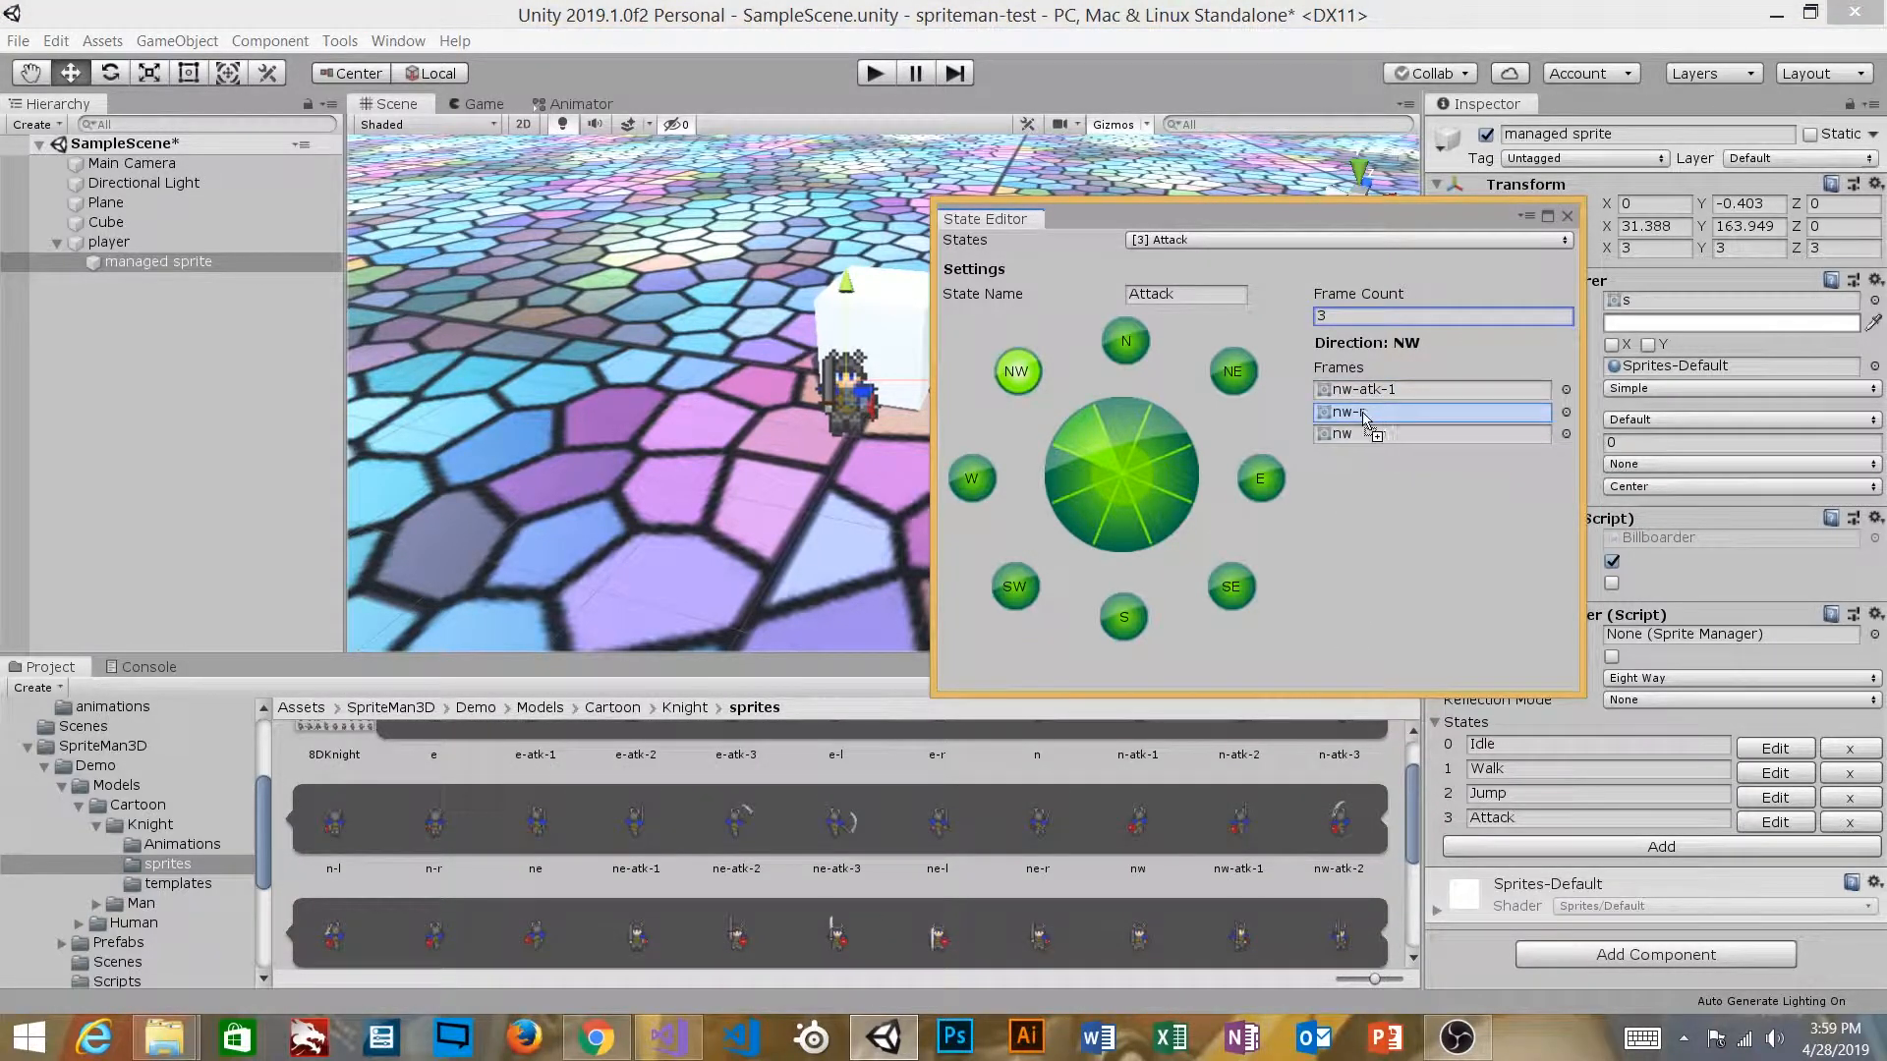
{"action": "scroll", "coordinate": [601, 909], "scroll_direction": "down", "scroll_amount": 2}
{"action": "left_click", "coordinate": [352, 873]}
{"action": "left_click_drag", "start_coordinate": [352, 873], "coordinate": [1352, 436]}
Step: Check the Attack frames assigned to the N, NE, E and SE directions
{"action": "left_click", "coordinate": [1126, 341]}
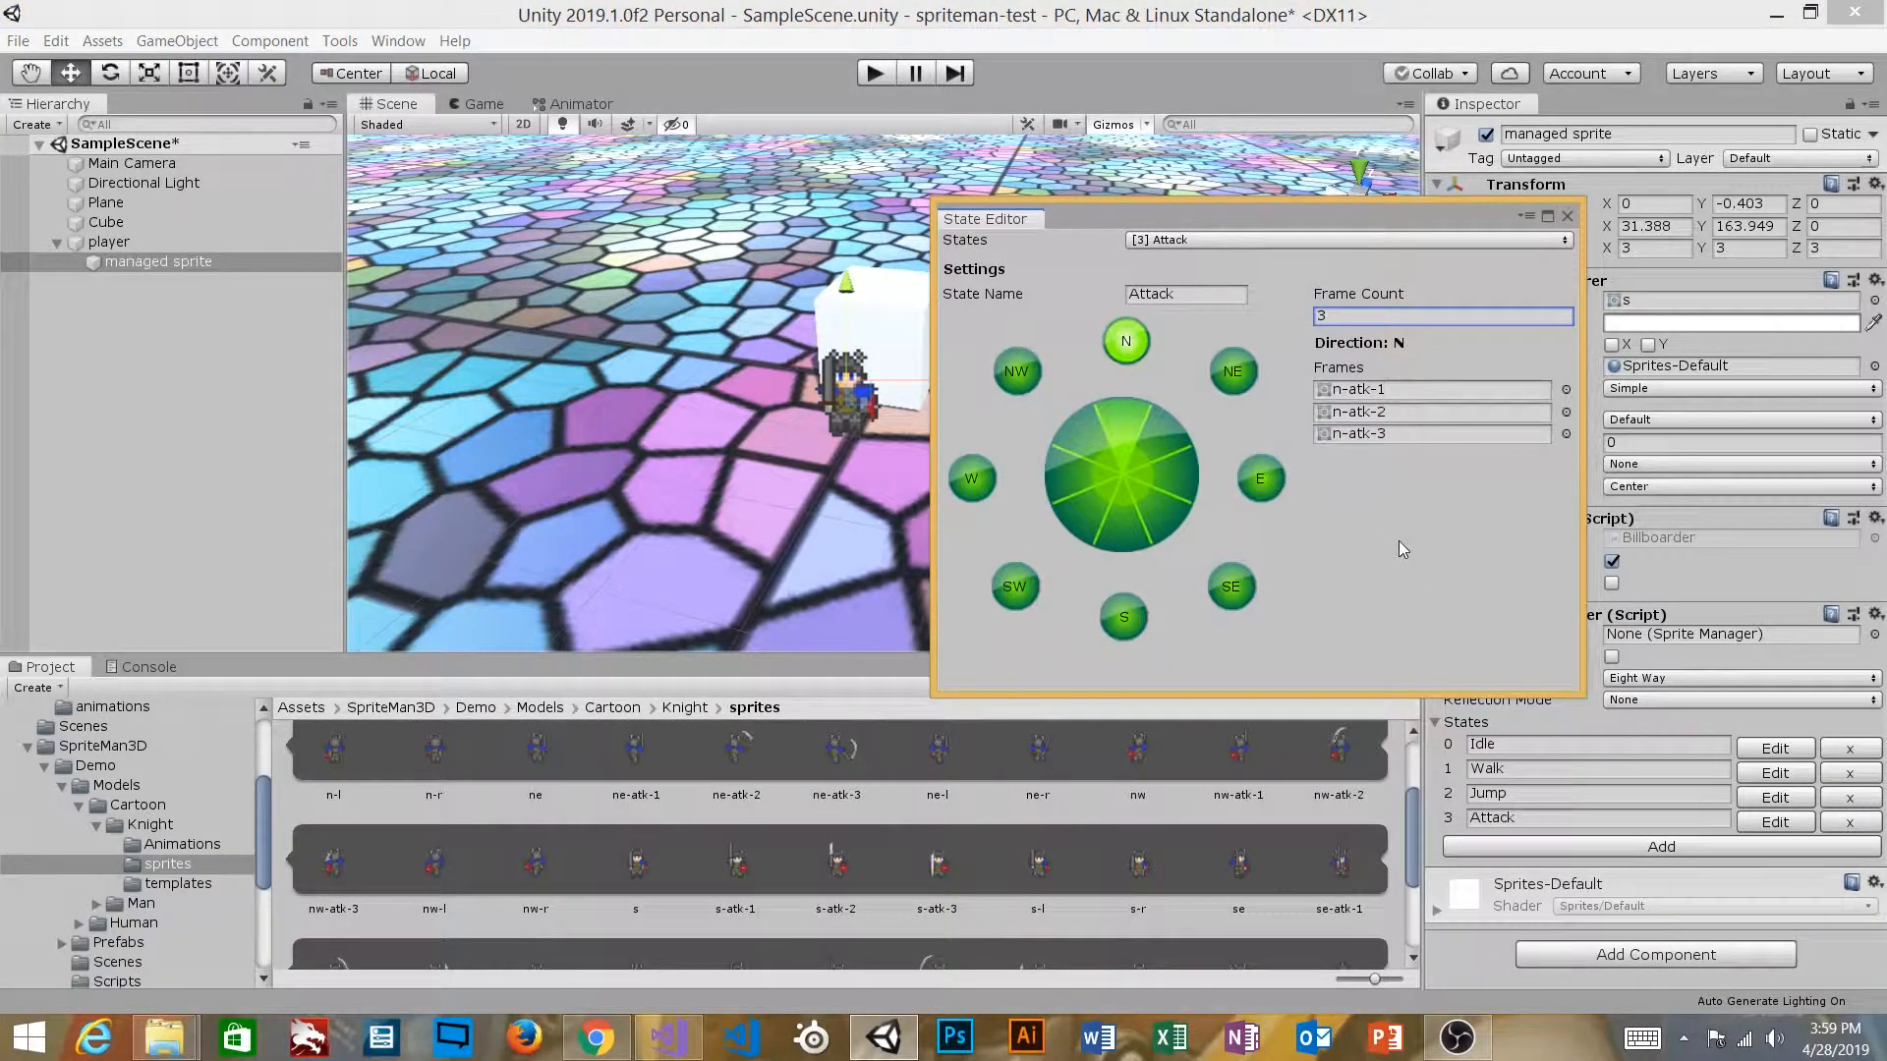
{"action": "left_click", "coordinate": [1233, 371]}
{"action": "left_click", "coordinate": [1260, 478]}
{"action": "left_click", "coordinate": [1232, 587]}
{"action": "left_click_drag", "start_coordinate": [1412, 232], "coordinate": [1479, 265]}
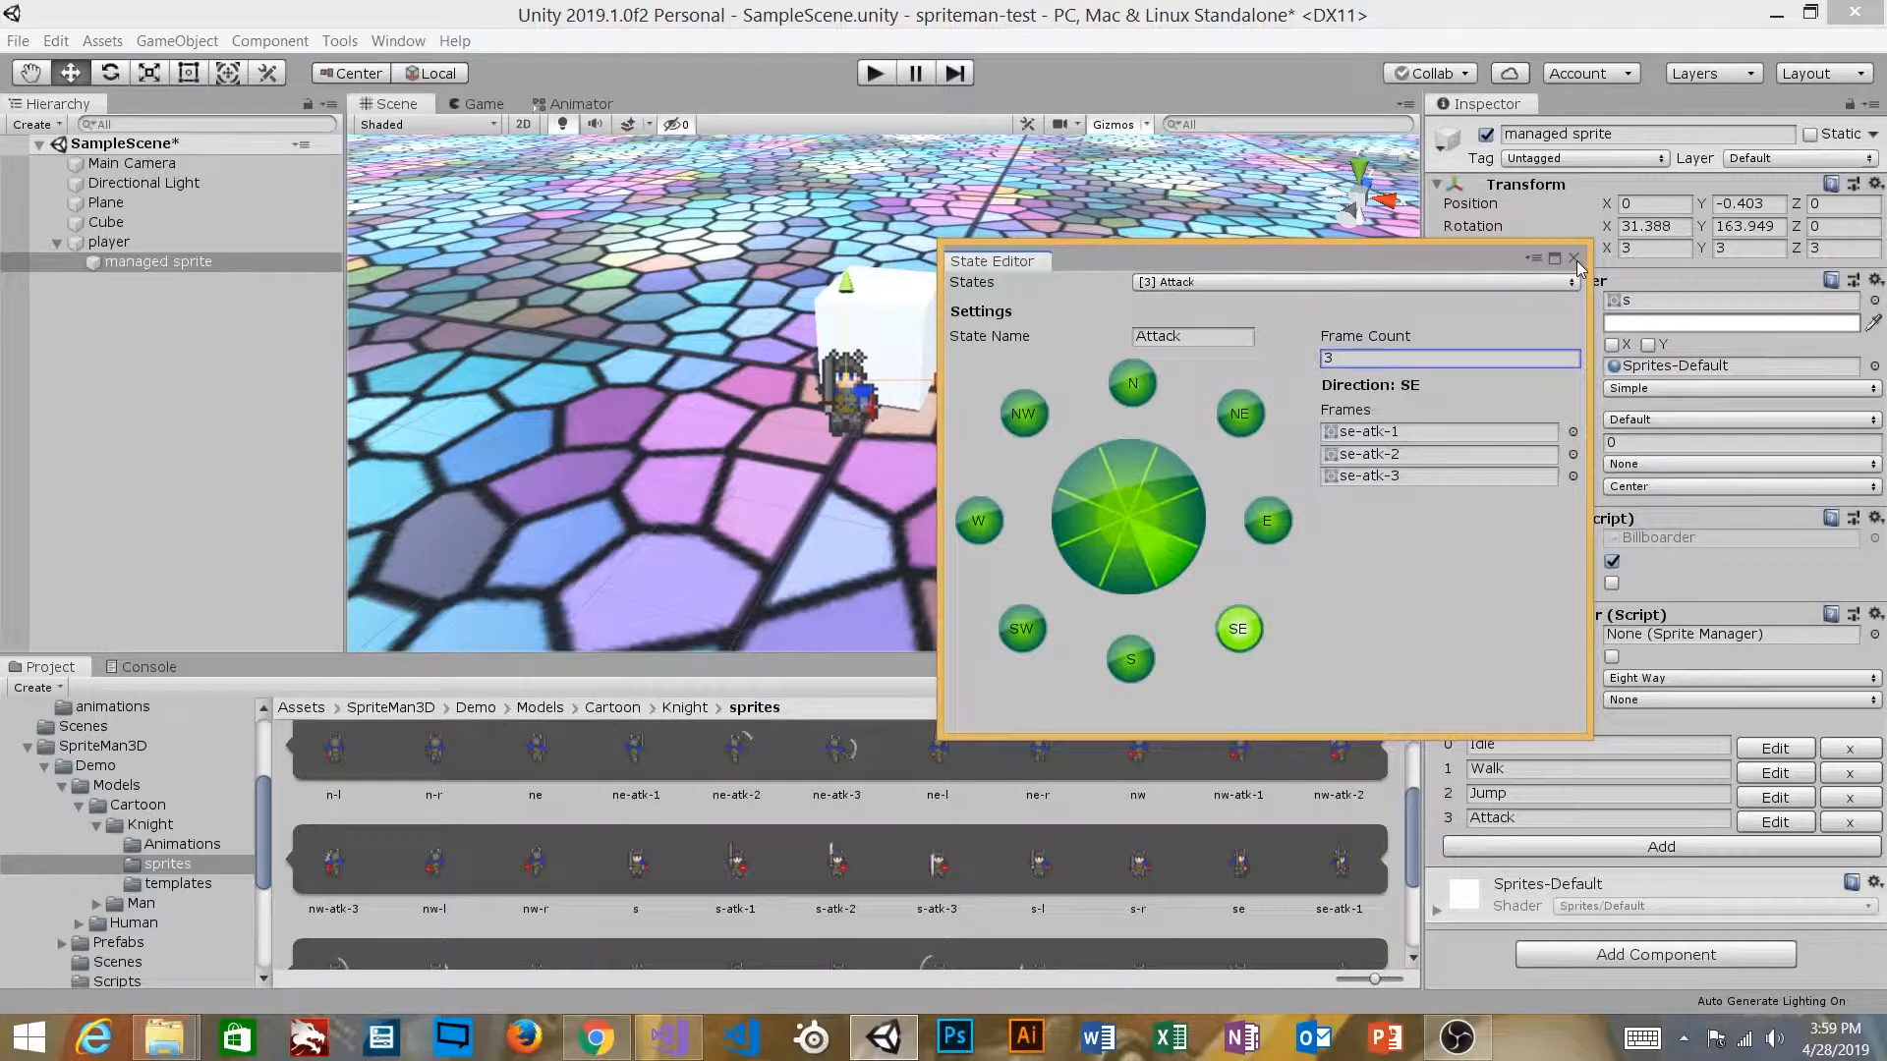
Step: Open the Animation window and move it clear of the object hierarchy
{"action": "left_click", "coordinate": [396, 42]}
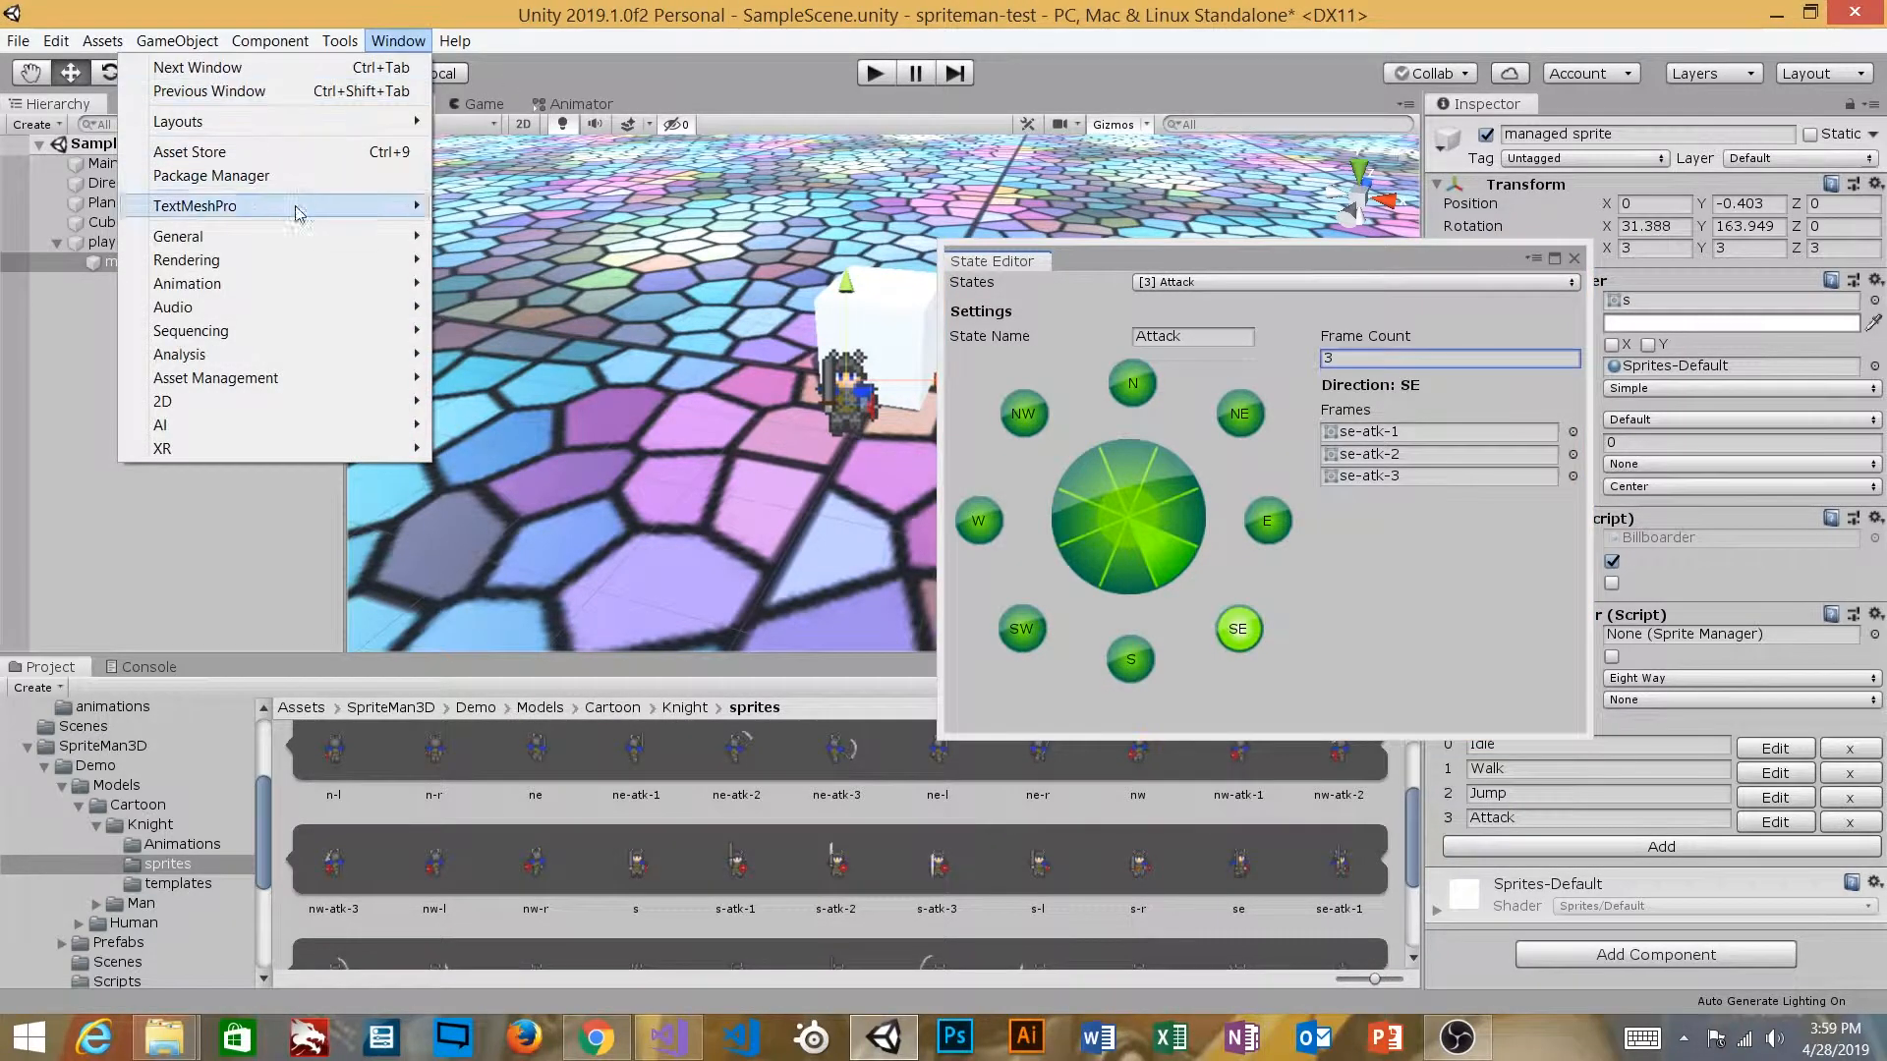
{"action": "mouse_move", "coordinate": [247, 287]}
{"action": "left_click", "coordinate": [472, 284]}
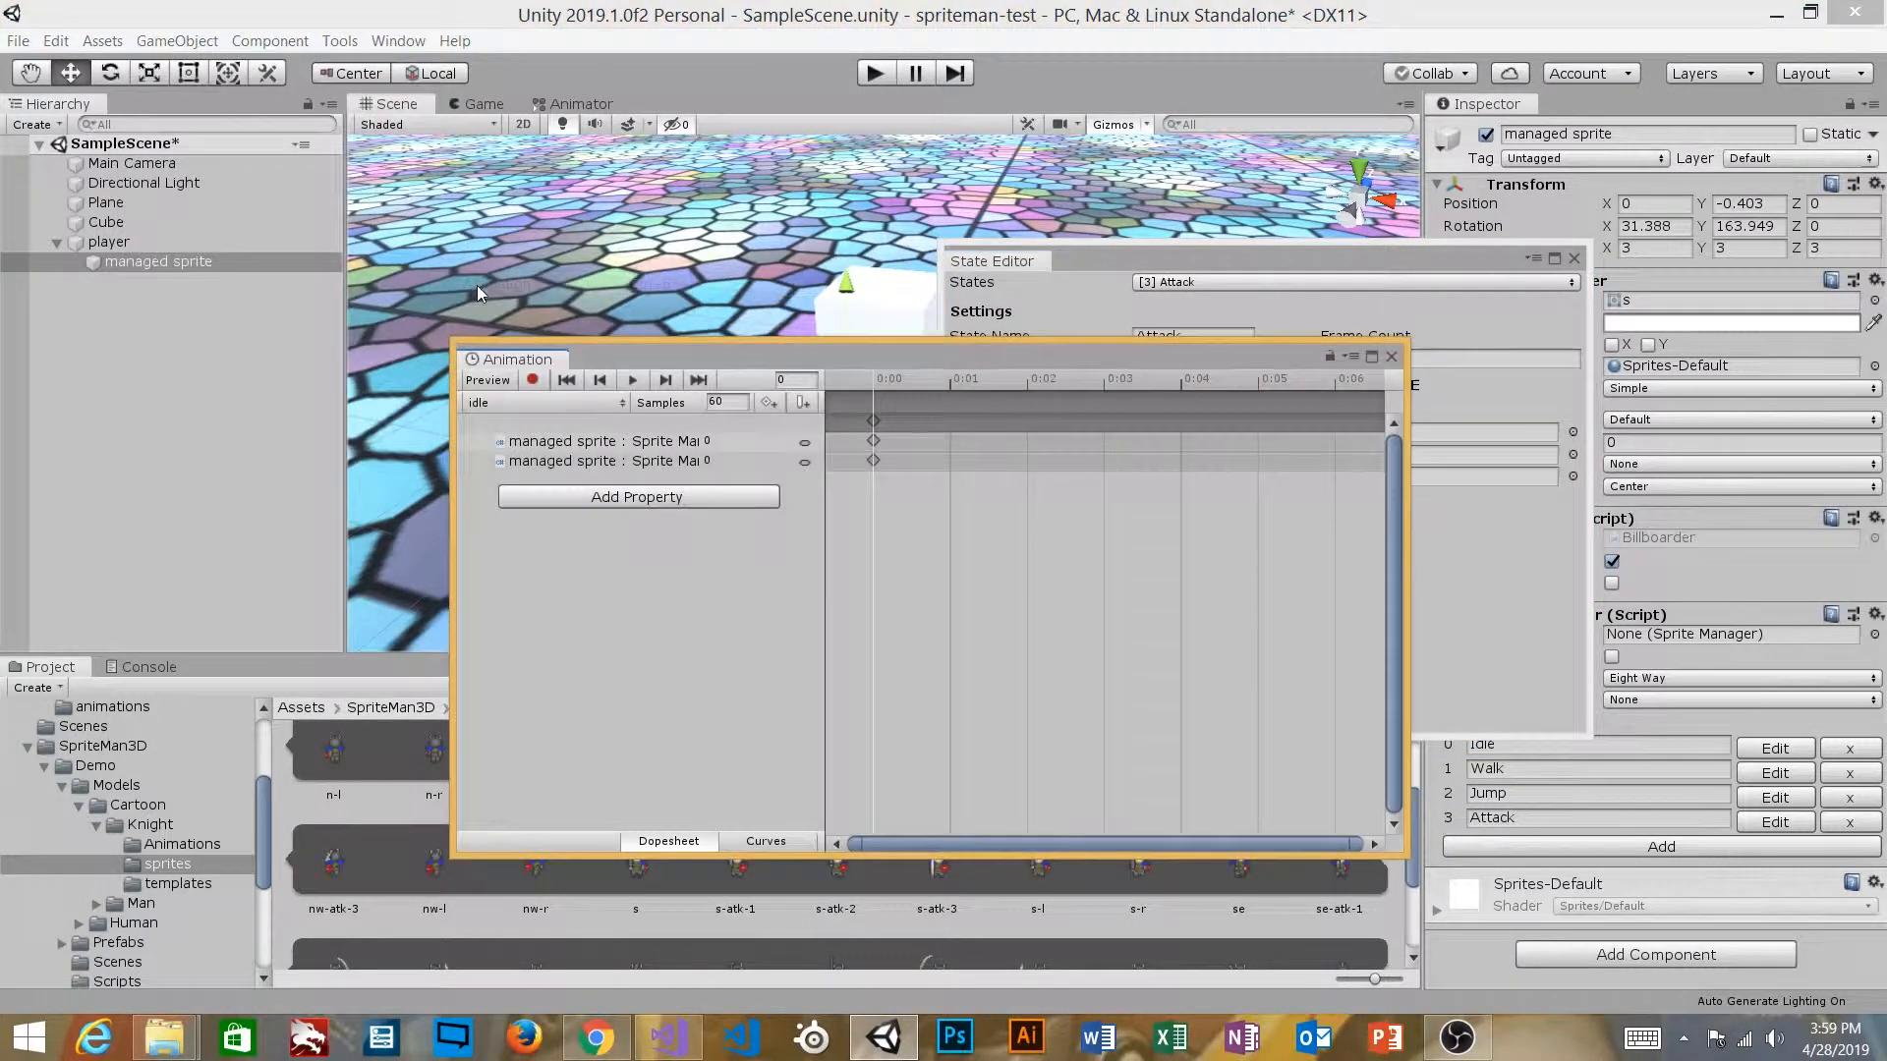
{"action": "left_click_drag", "start_coordinate": [922, 361], "coordinate": [965, 379]}
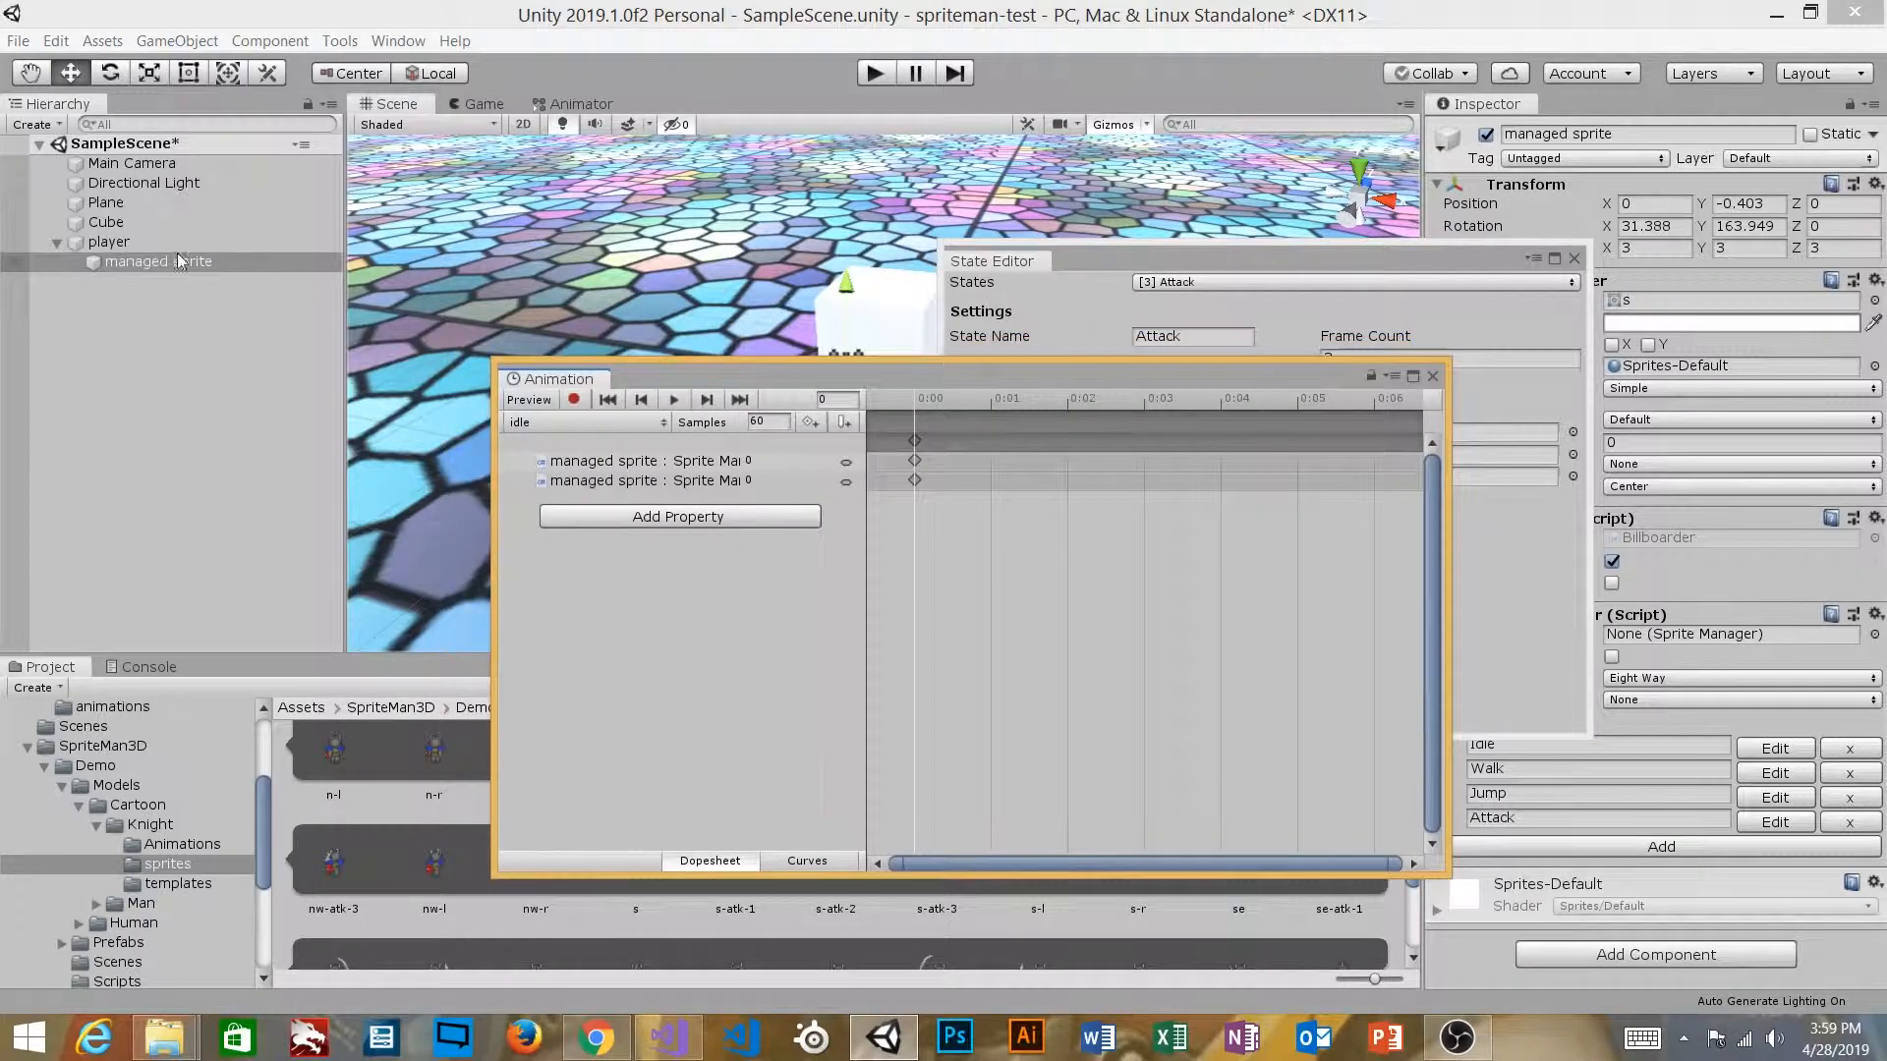
Step: Create a new animation clip for the player object and save it as attack
{"action": "left_click", "coordinate": [147, 242]}
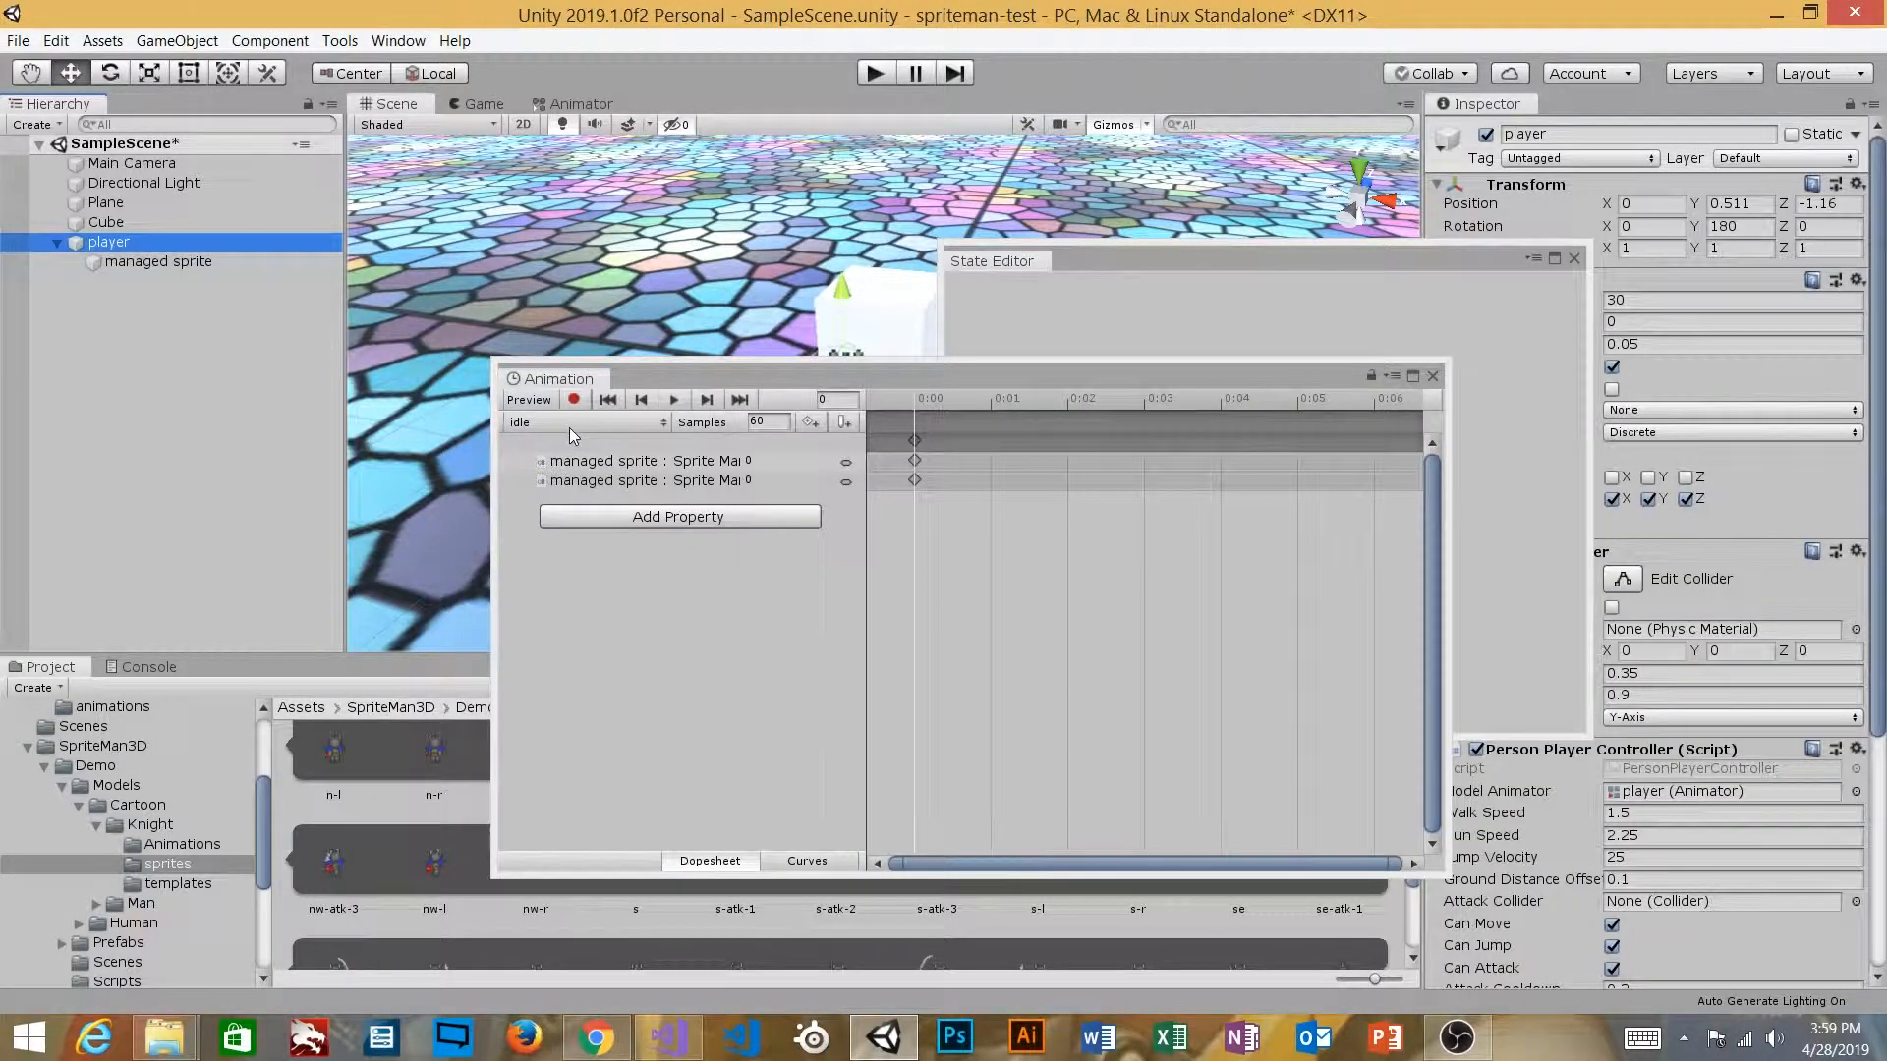
{"action": "left_click", "coordinate": [569, 424]}
{"action": "left_click", "coordinate": [593, 524]}
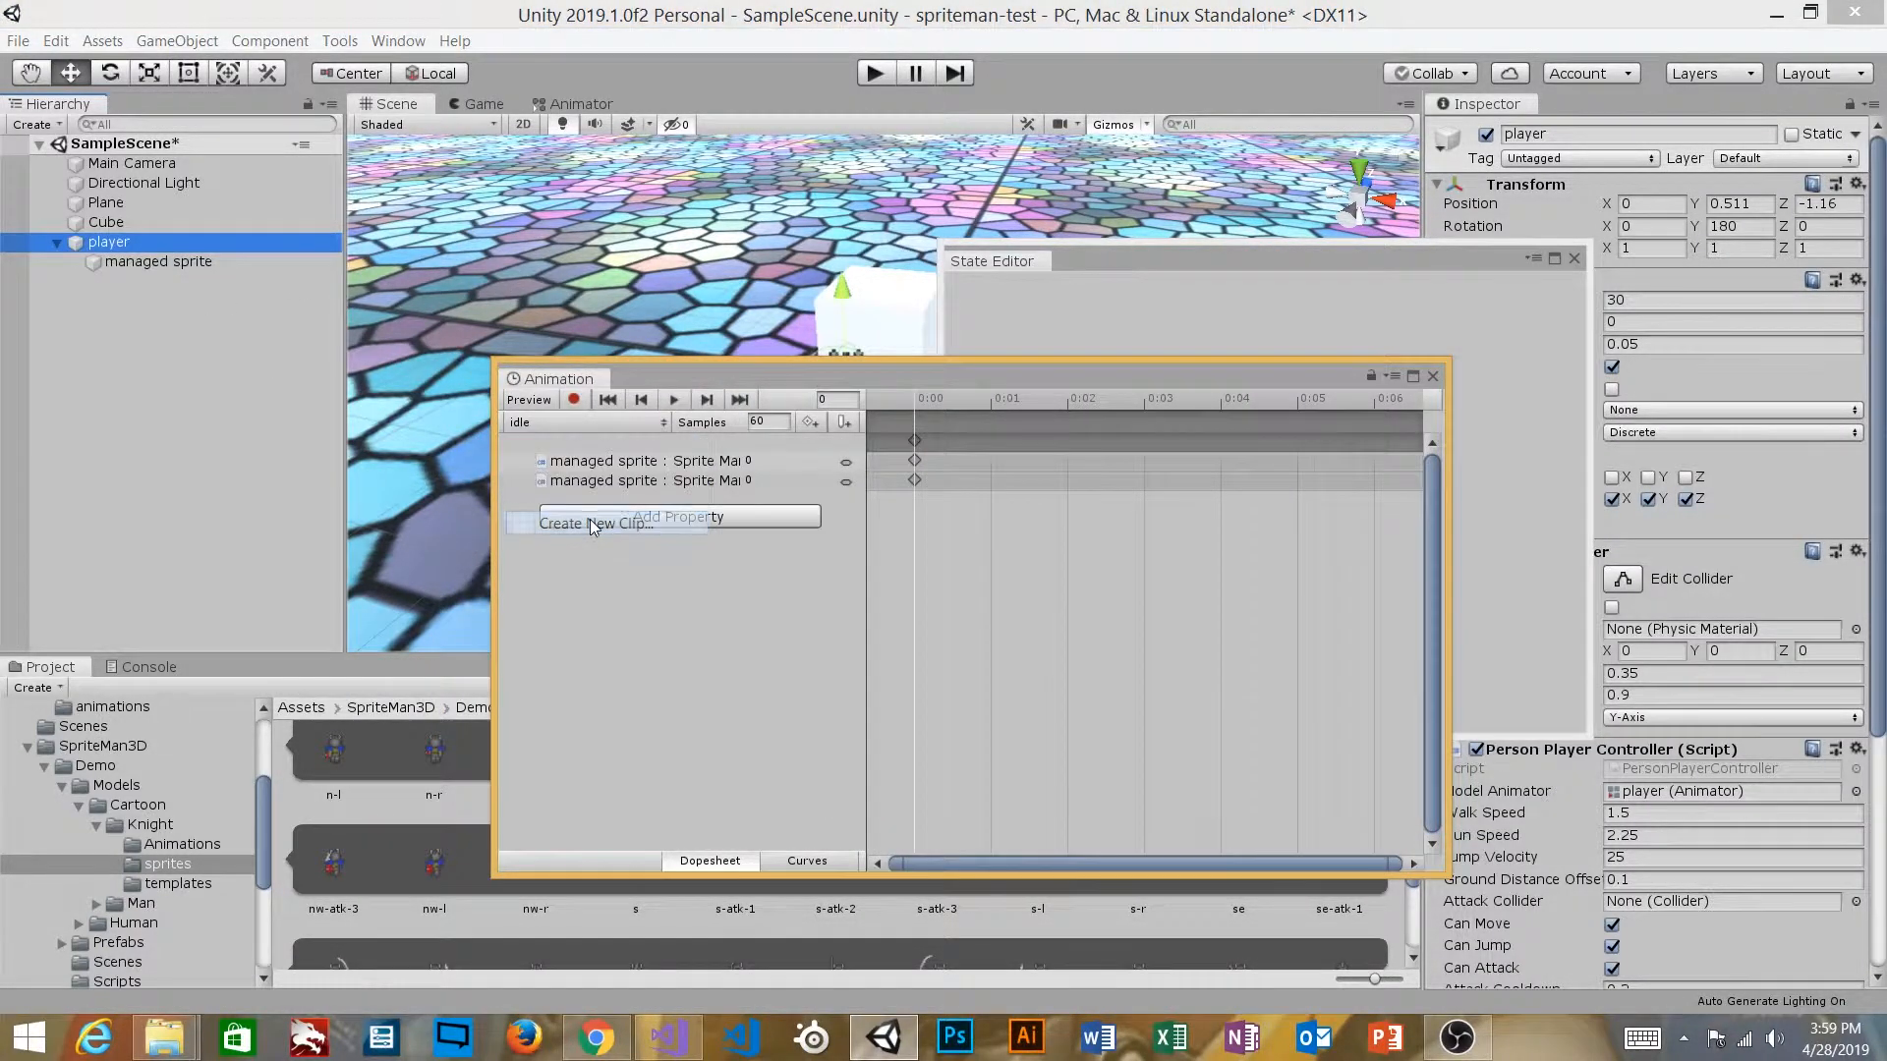
{"action": "left_click", "coordinate": [1057, 555]}
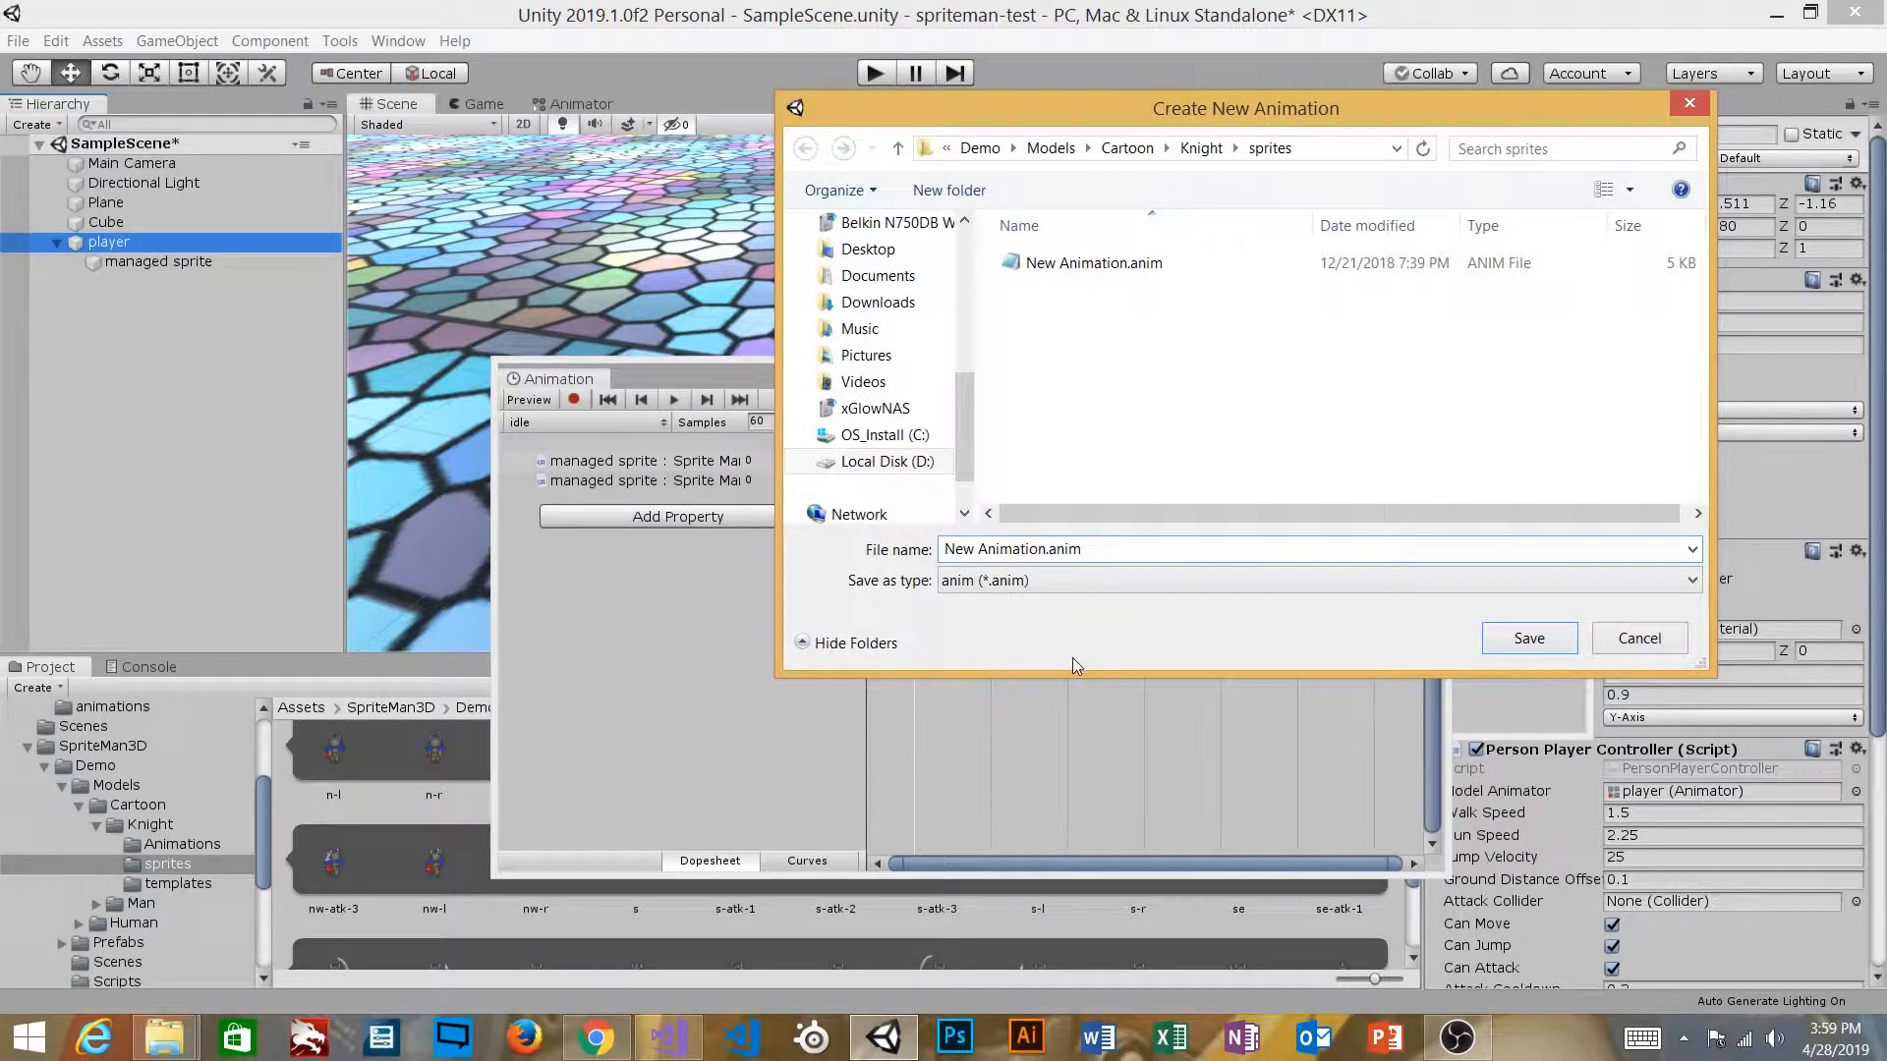
{"action": "key", "text": "shift+Home"}
{"action": "key", "text": "BackSpace"}
{"action": "type", "text": "attack"}
{"action": "key", "text": "Return"}
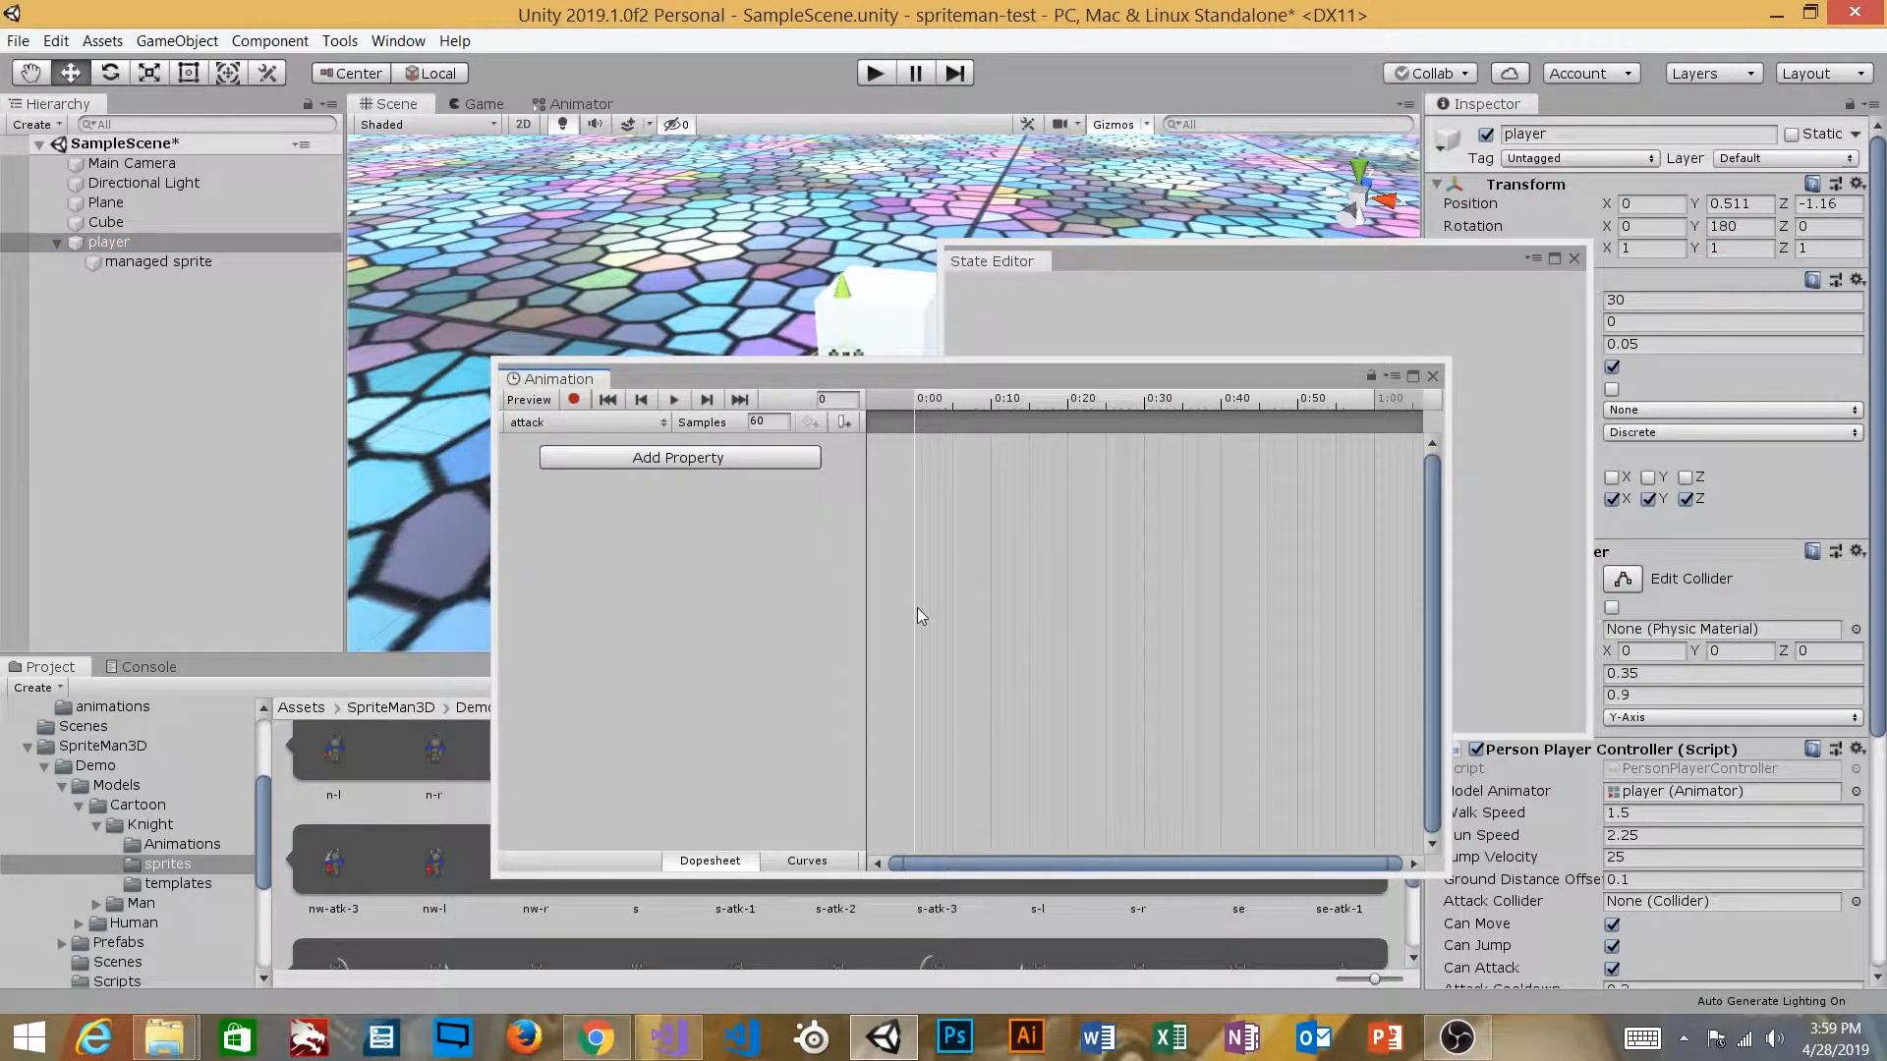
Step: Add the managed sprite's Sprite Manager Current Frame property to the attack clip
{"action": "left_click", "coordinate": [700, 459]}
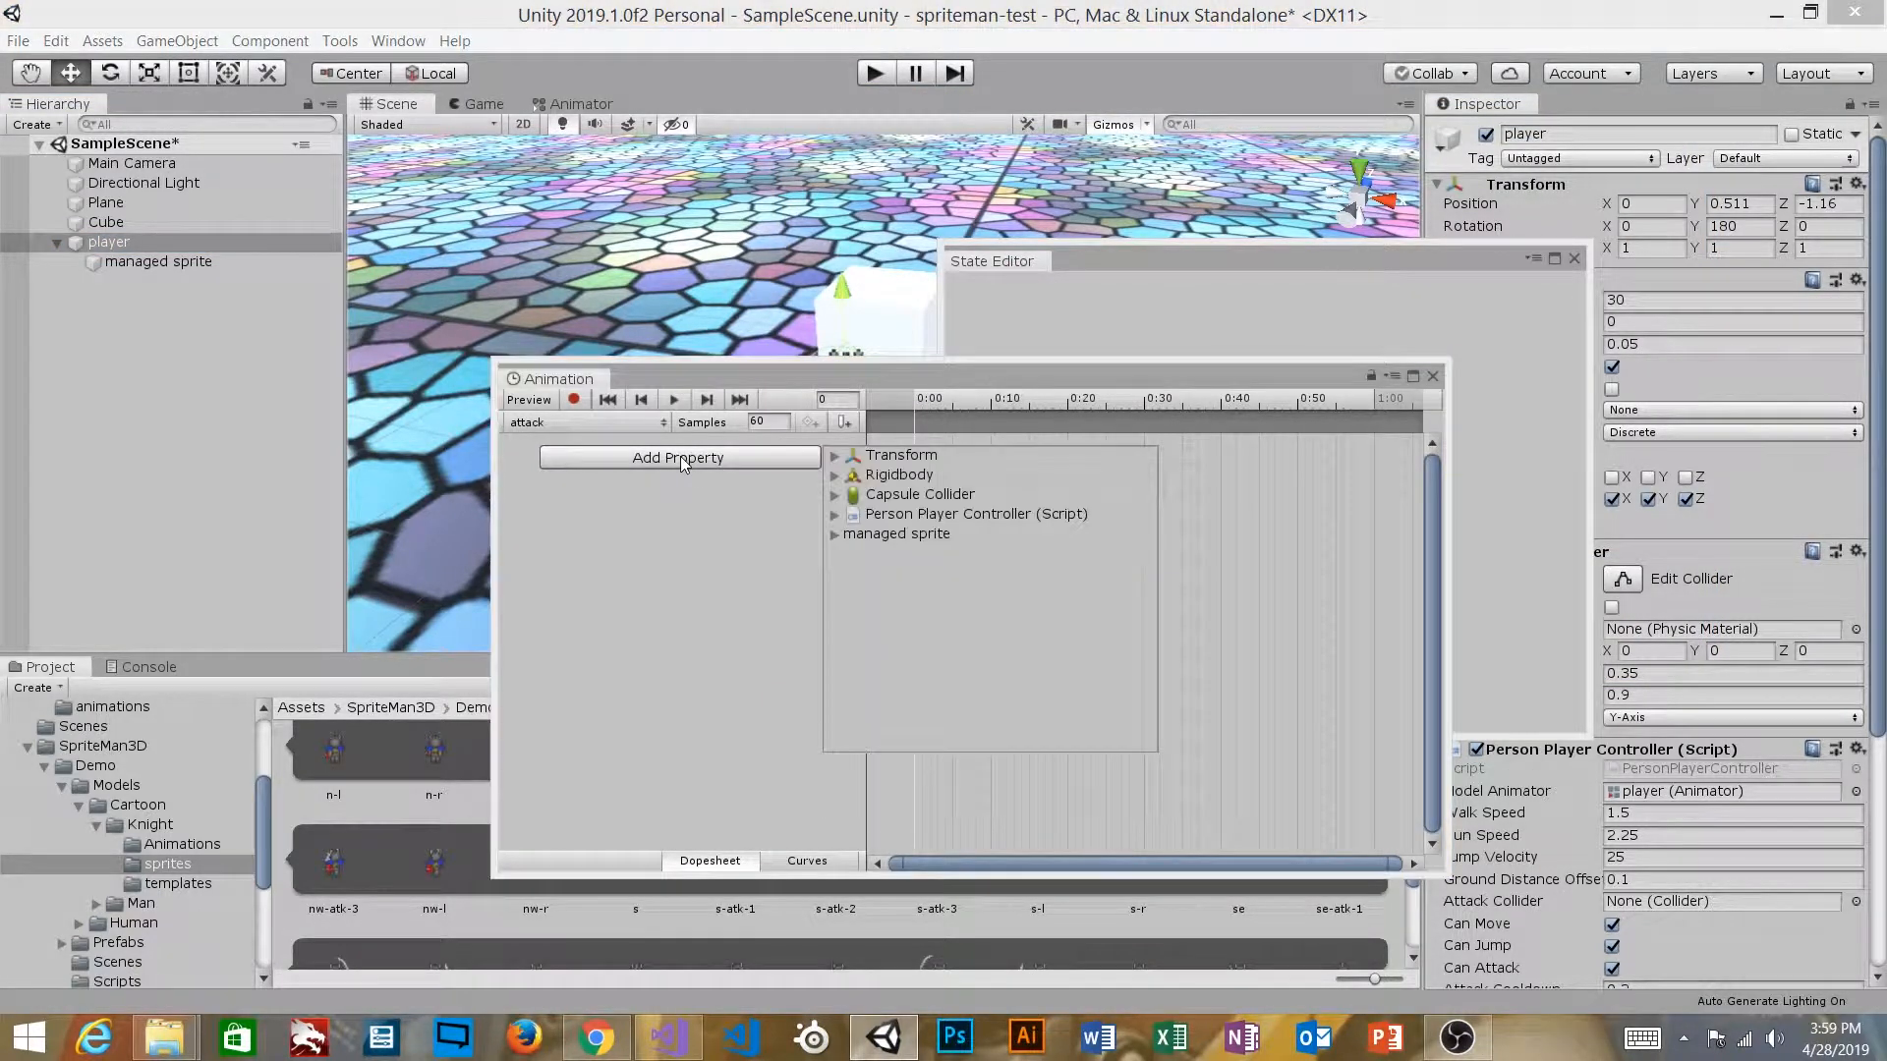
{"action": "left_click", "coordinate": [835, 536]}
{"action": "left_click", "coordinate": [849, 633]}
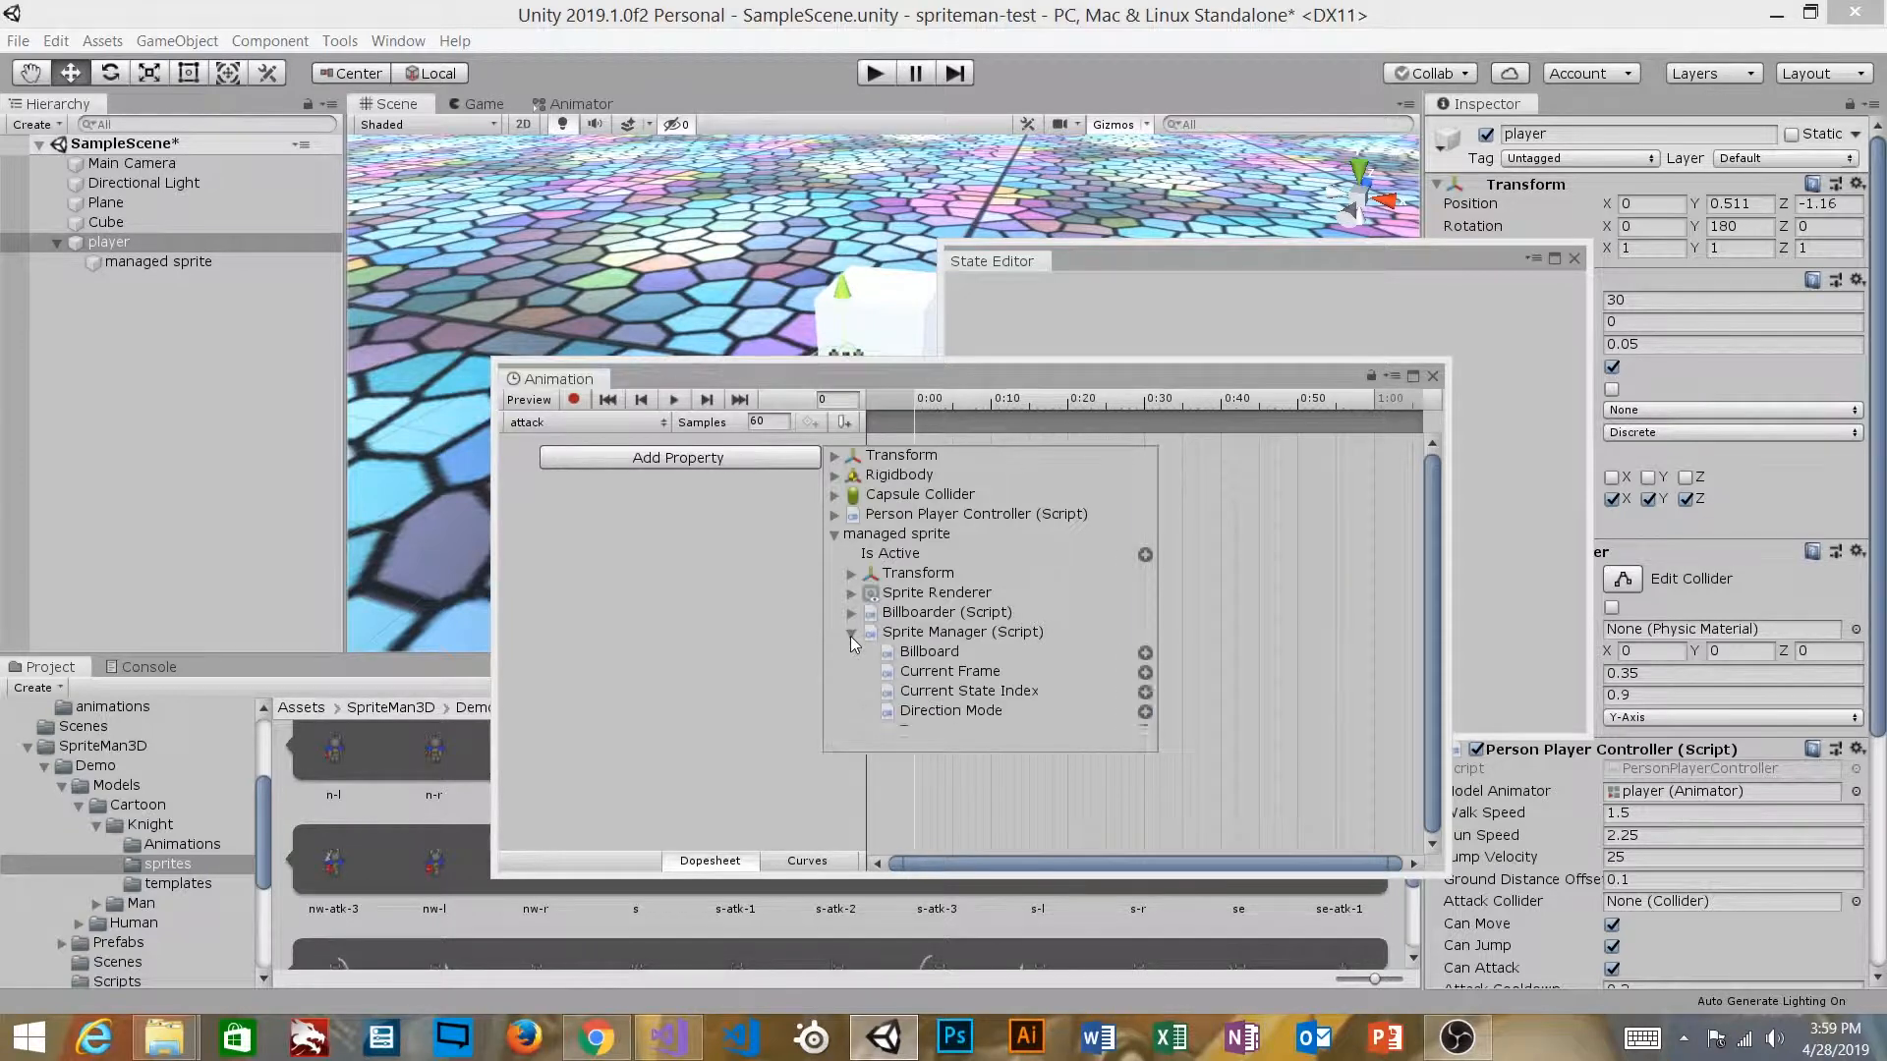
{"action": "scroll", "coordinate": [993, 639], "scroll_direction": "down", "scroll_amount": 1}
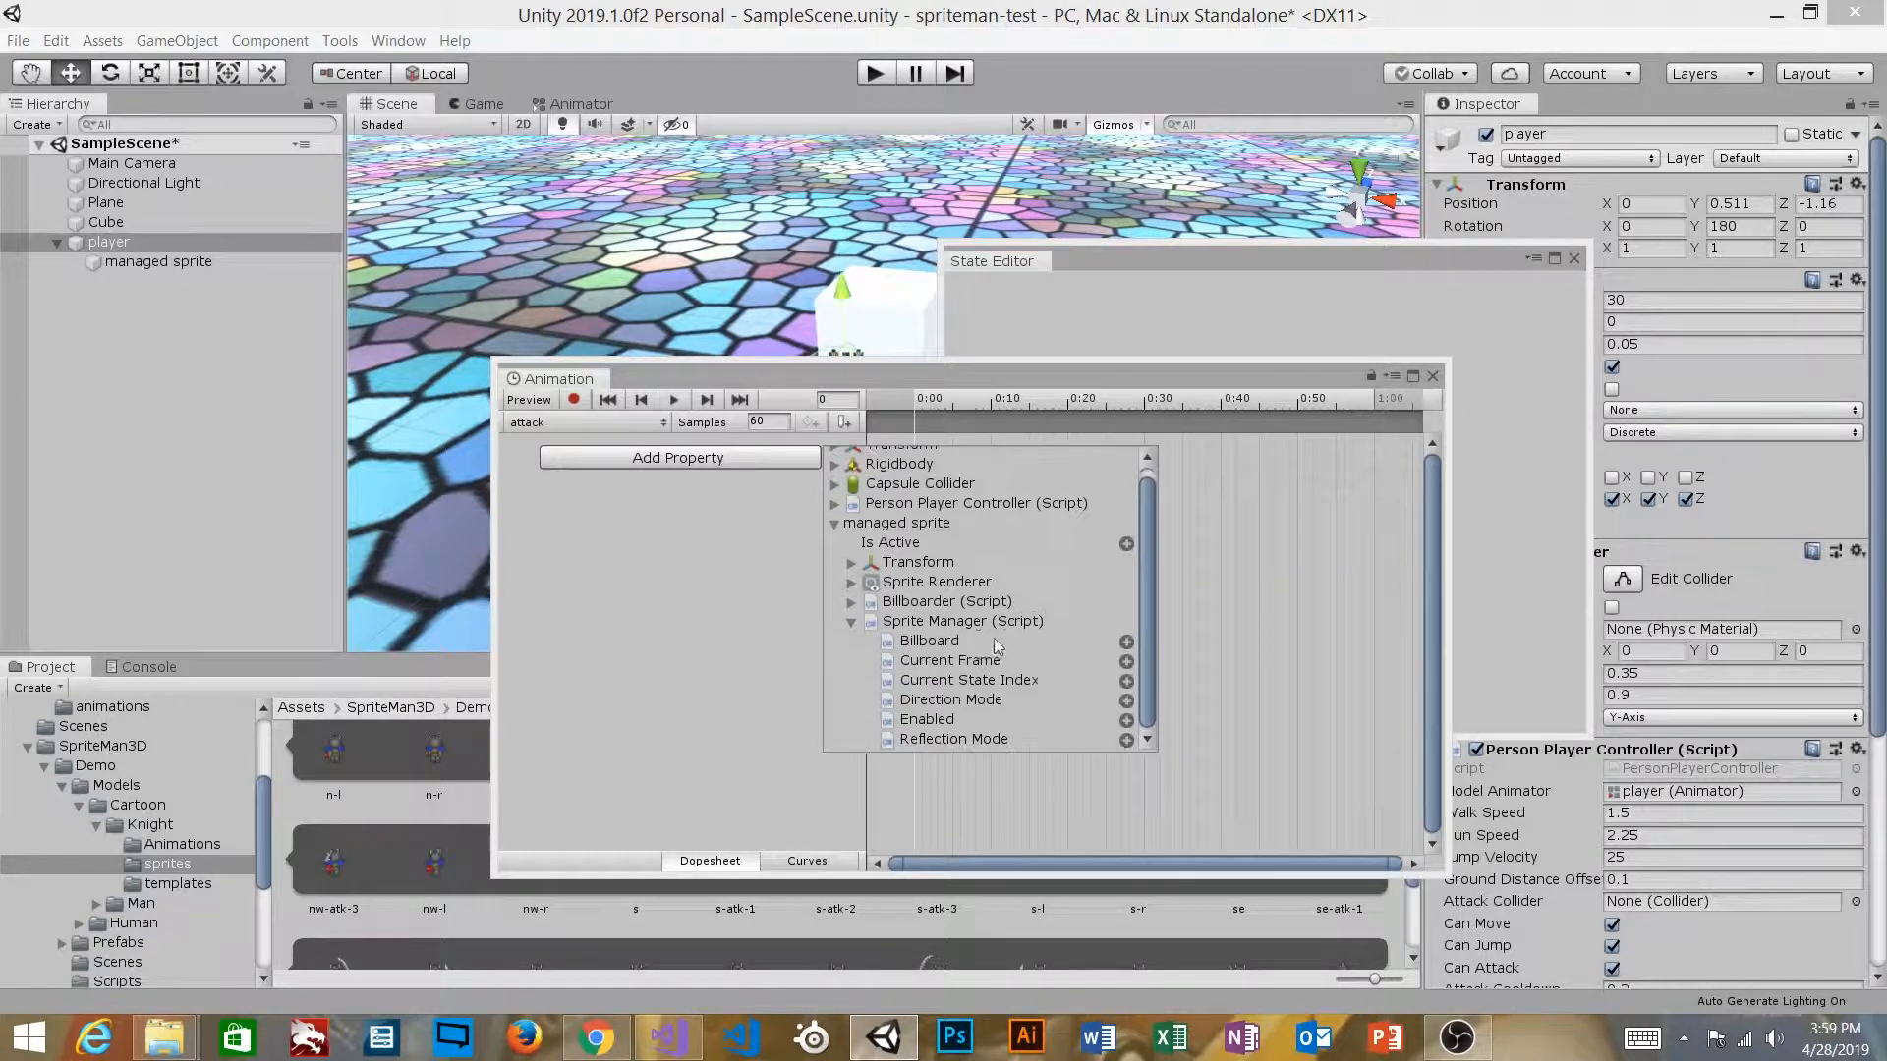
{"action": "left_click", "coordinate": [1126, 661]}
Step: Add the managed sprite's Sprite Manager Current State Index property to the attack clip
{"action": "left_click", "coordinate": [781, 498]}
{"action": "left_click", "coordinate": [833, 574]}
{"action": "left_click", "coordinate": [852, 672]}
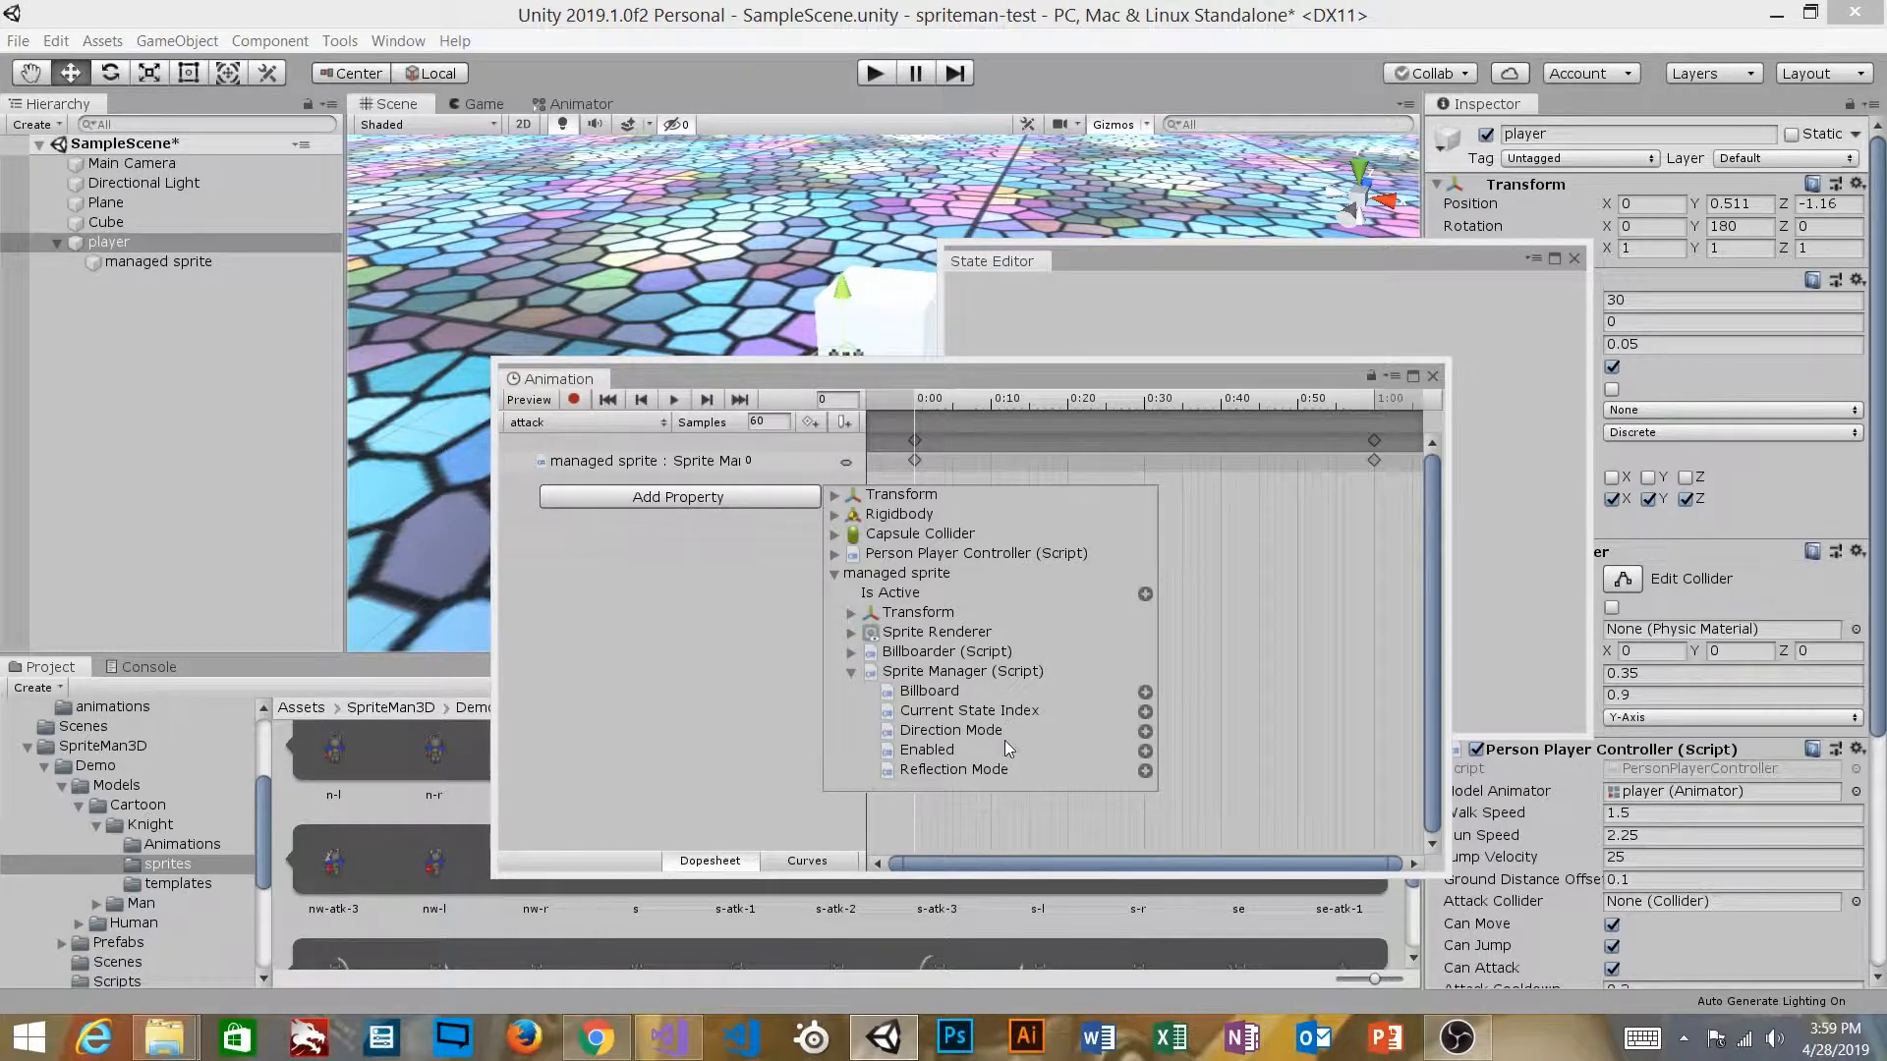
{"action": "left_click", "coordinate": [1145, 712]}
Step: Move both properties' end keyframes to 0:10 and set the clip's sample rate to 3
{"action": "left_click_drag", "start_coordinate": [1404, 519], "coordinate": [1095, 447]}
{"action": "left_click_drag", "start_coordinate": [975, 457], "coordinate": [991, 459]}
{"action": "left_click", "coordinate": [786, 424]}
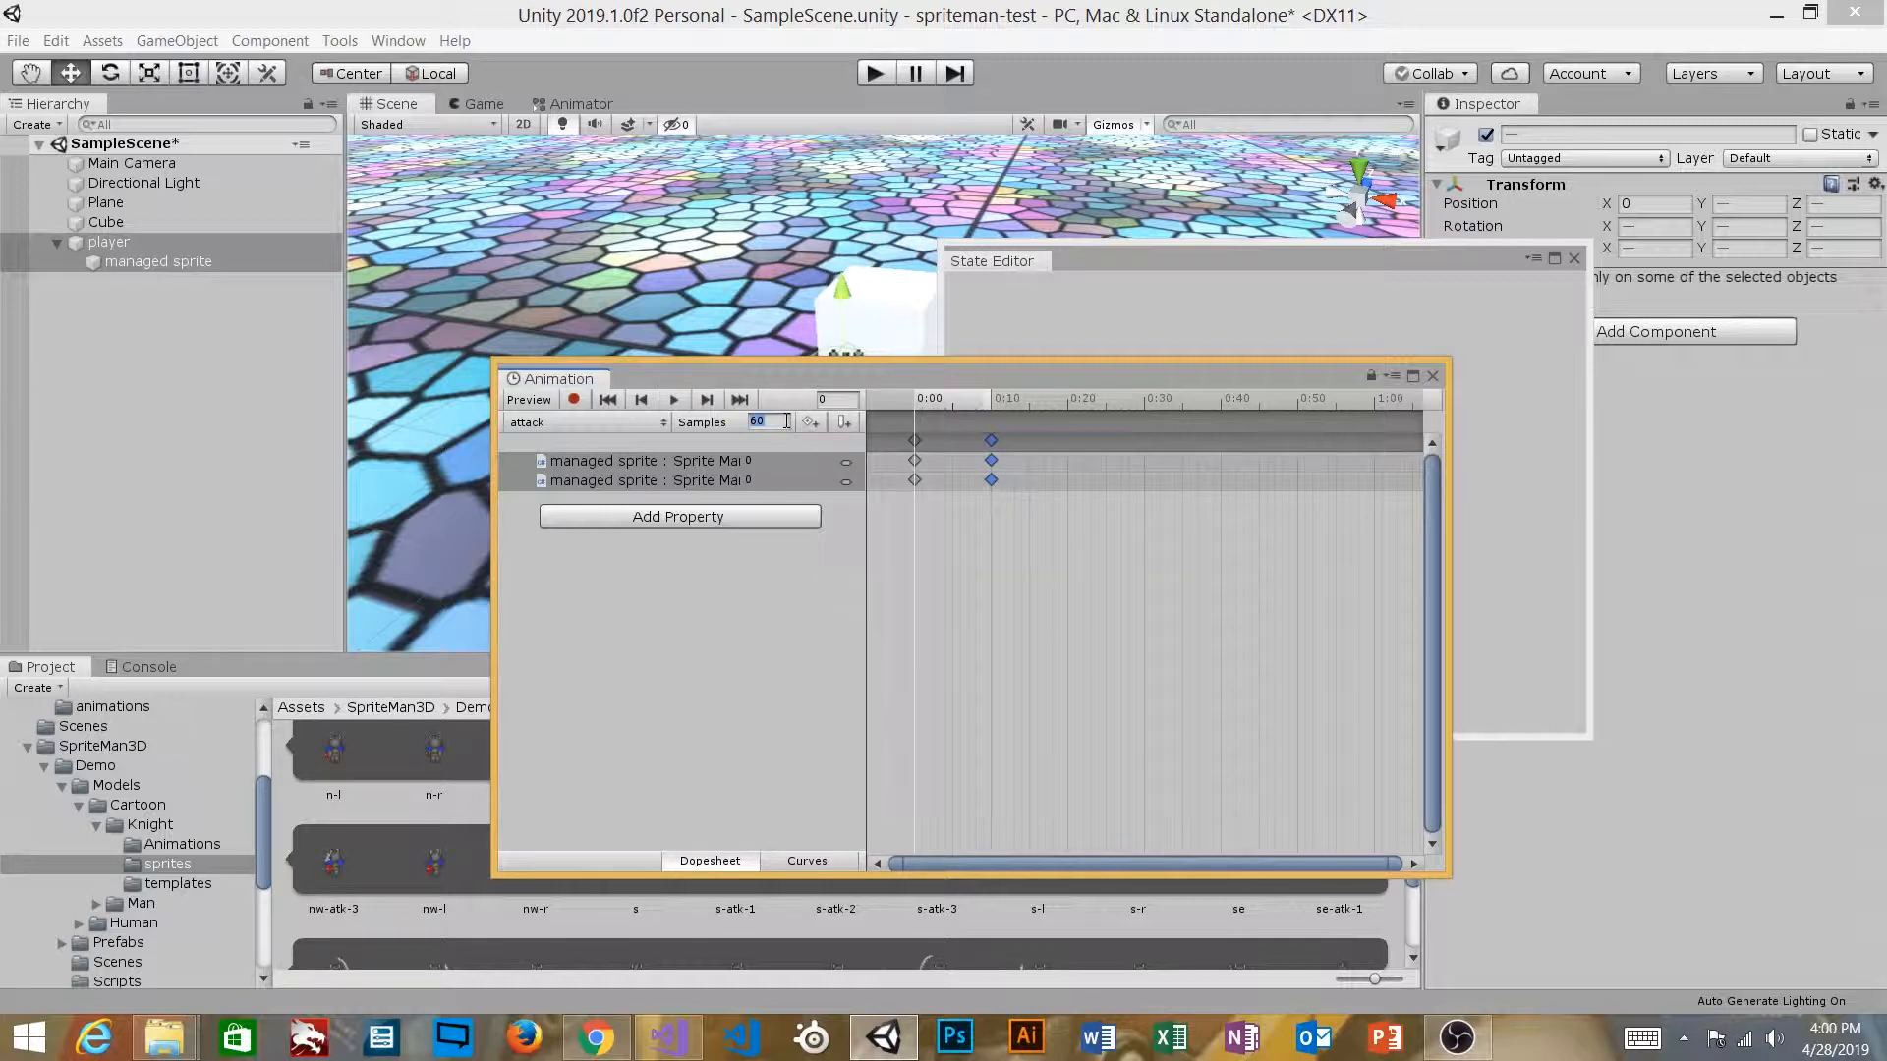
{"action": "type", "text": "3"}
{"action": "key", "text": "Return"}
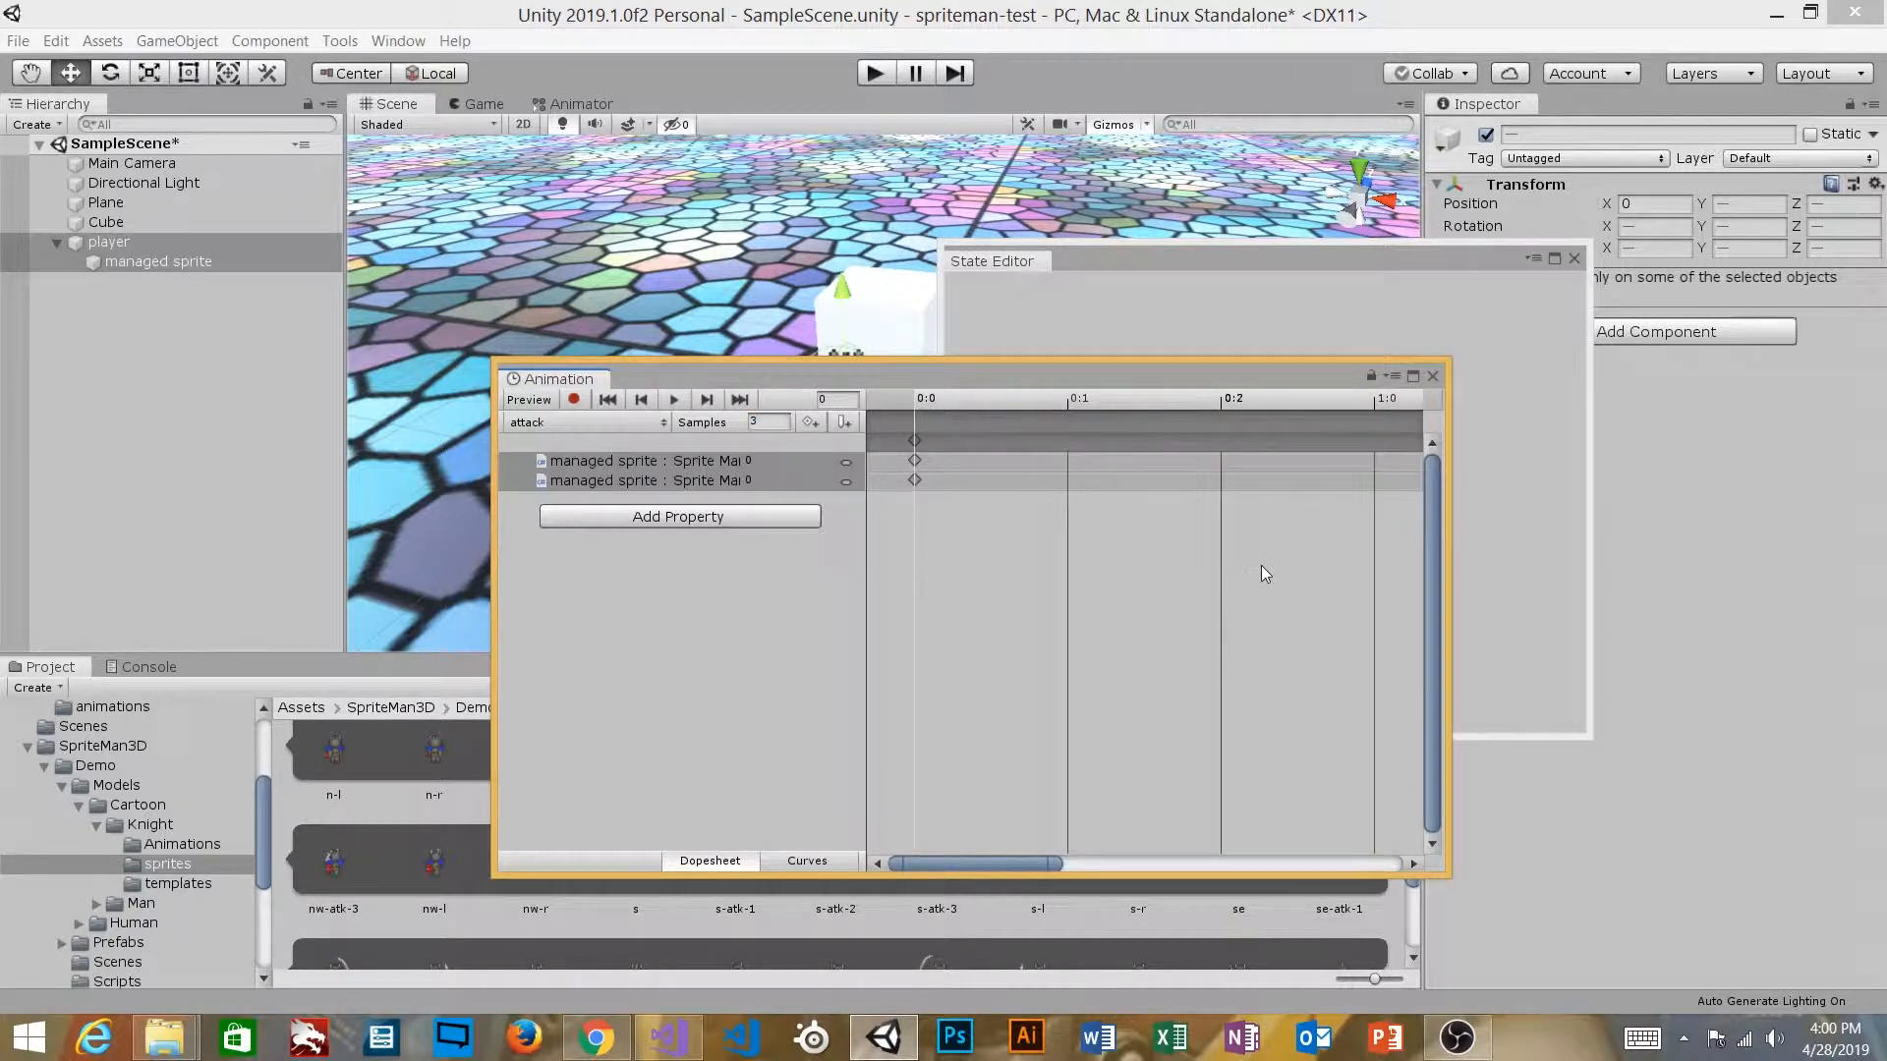
Step: Move the end keyframes of both properties to 1:0 on the timeline
{"action": "scroll", "coordinate": [1263, 573], "scroll_direction": "down", "scroll_amount": 5}
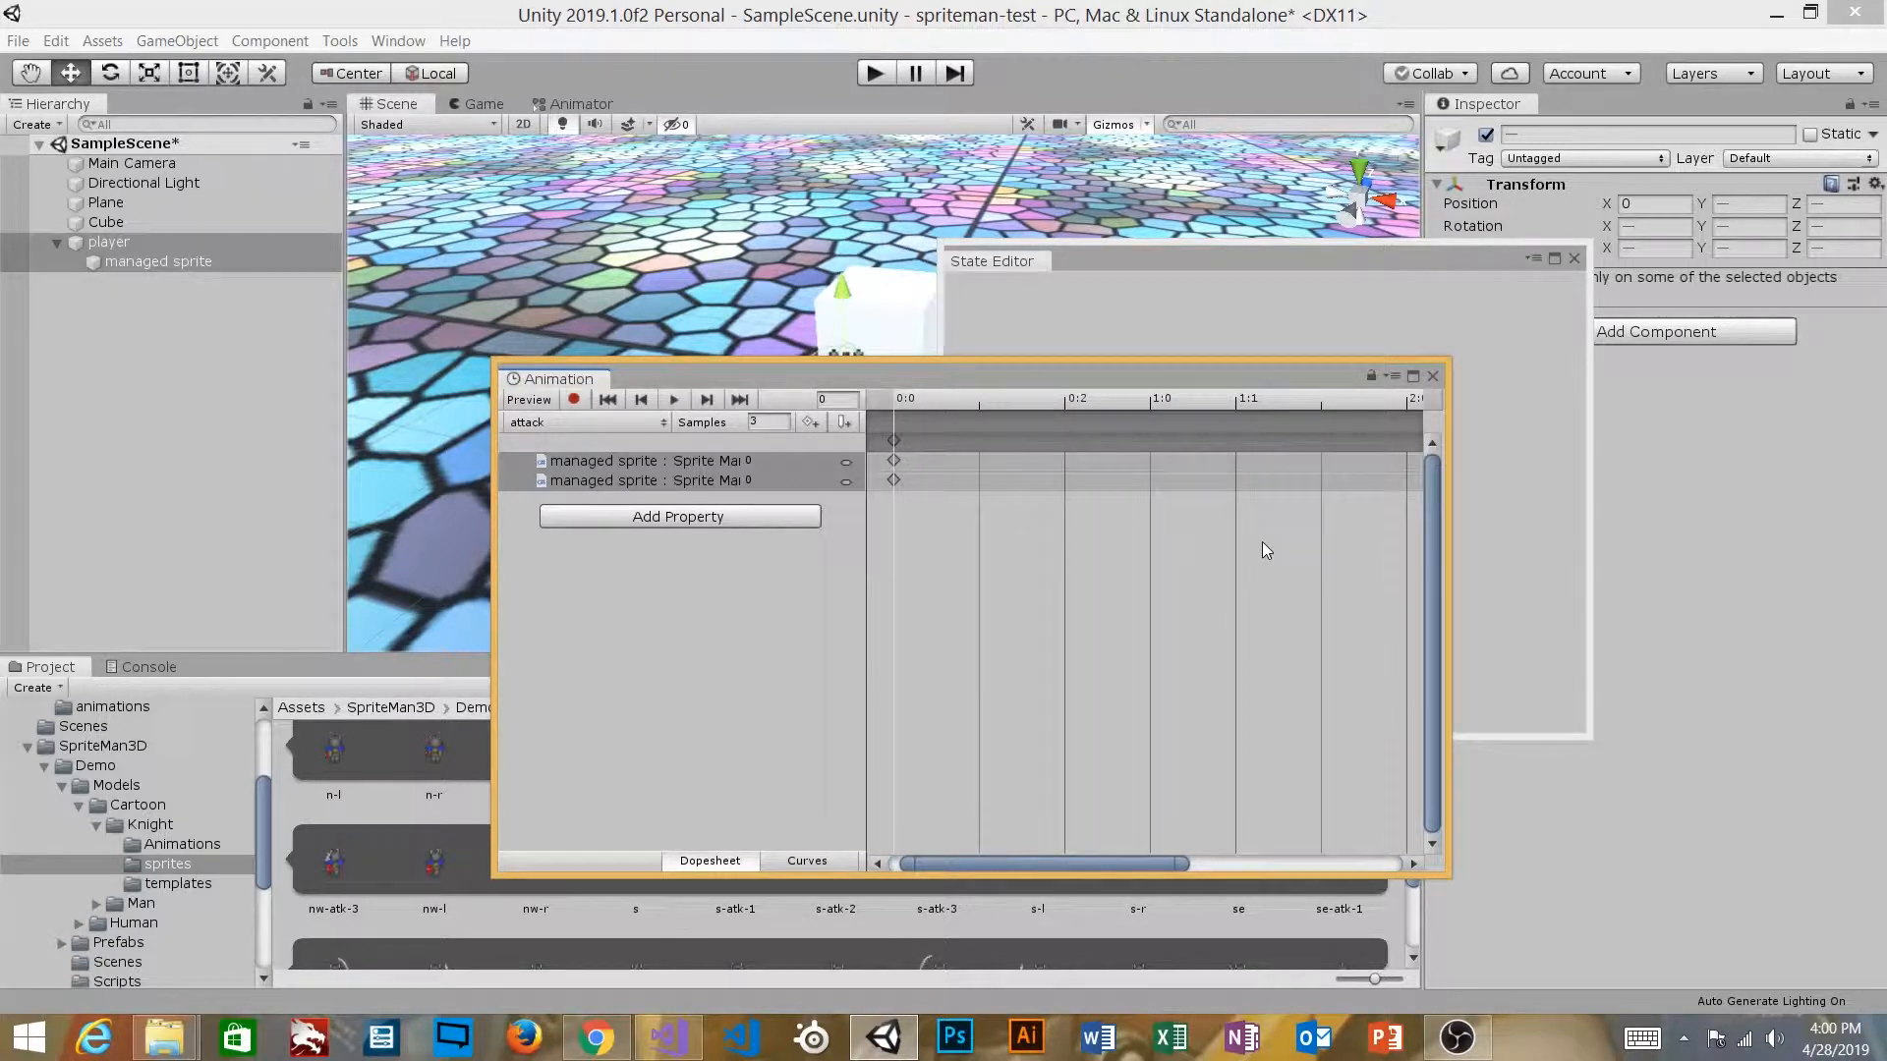
{"action": "scroll", "coordinate": [1317, 537], "scroll_direction": "down", "scroll_amount": 2}
{"action": "left_click_drag", "start_coordinate": [1322, 448], "coordinate": [975, 446]}
{"action": "scroll", "coordinate": [1018, 517], "scroll_direction": "up", "scroll_amount": 9}
{"action": "left_click_drag", "start_coordinate": [1219, 864], "coordinate": [1081, 865]}
{"action": "left_click_drag", "start_coordinate": [990, 444], "coordinate": [1203, 440]}
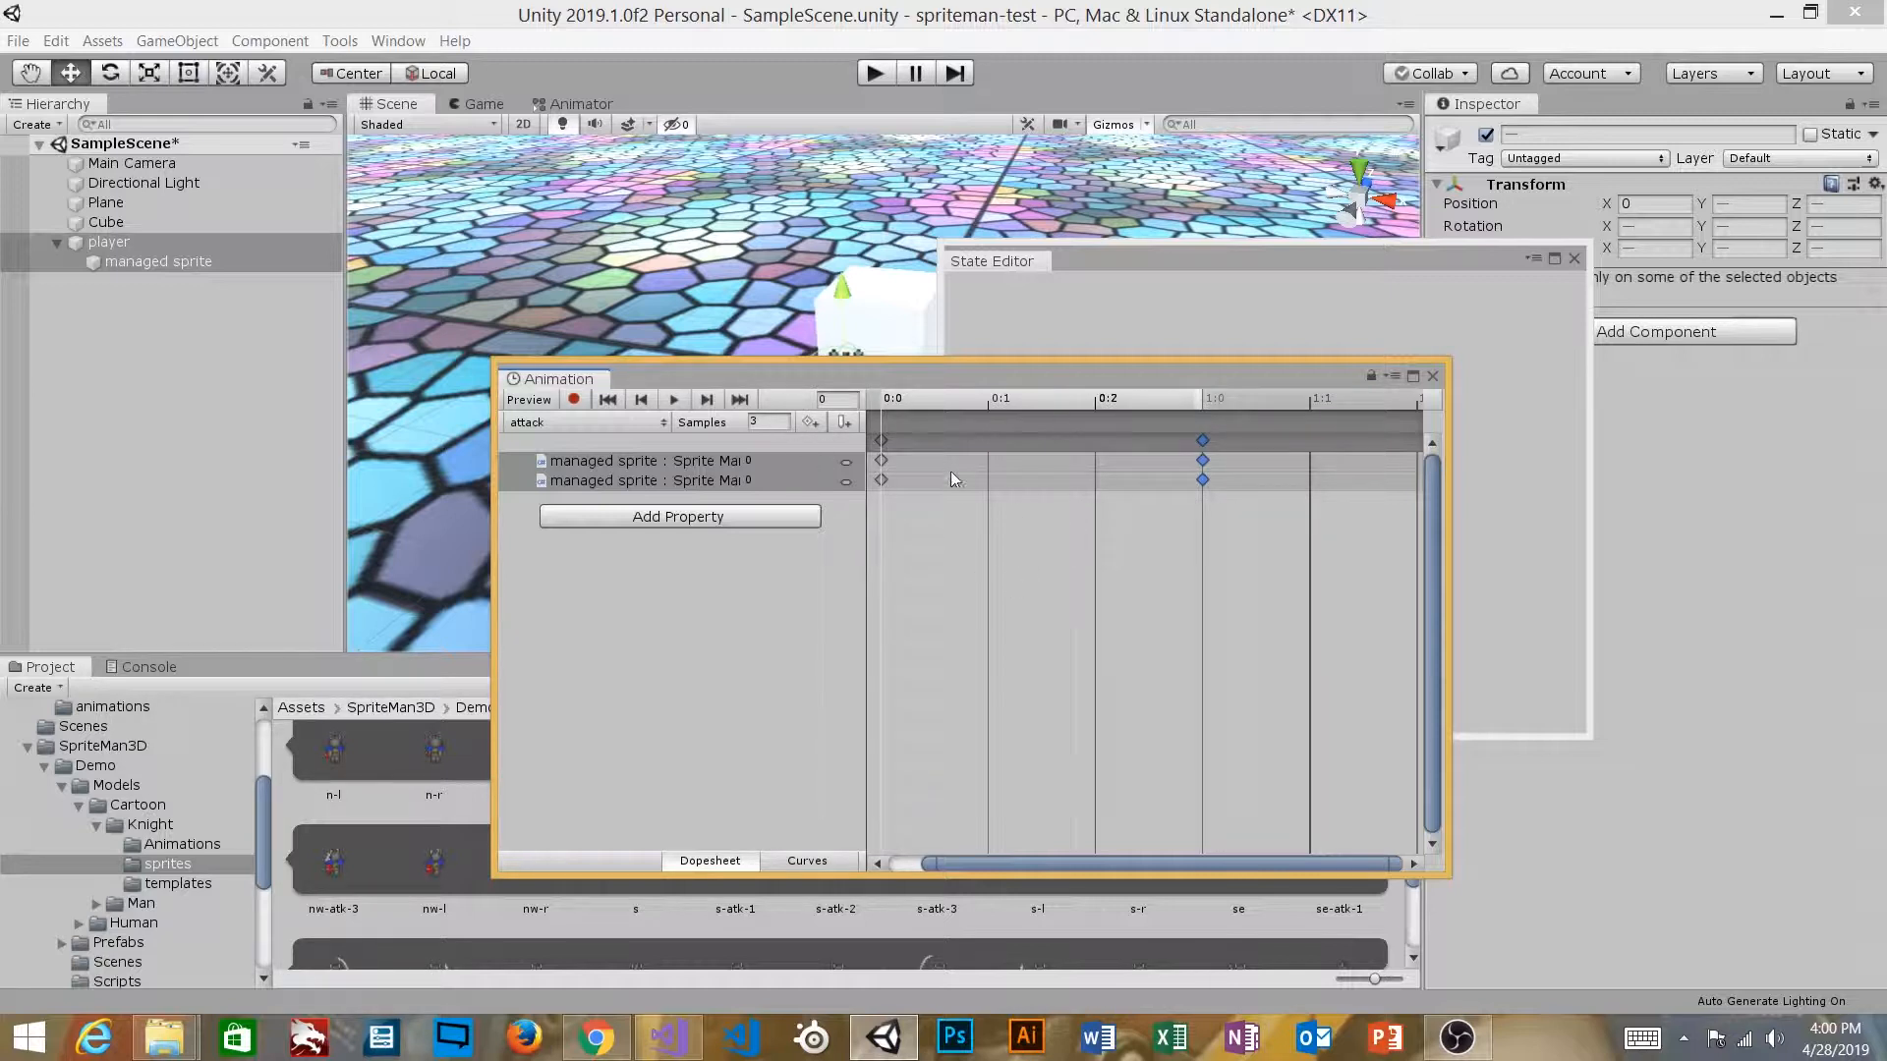
Step: Add Current Frame keyframes at 0:1 and 0:2, and widen the property list to show the full names
{"action": "left_click", "coordinate": [991, 461]}
{"action": "right_click", "coordinate": [989, 462]}
{"action": "left_click", "coordinate": [1052, 475]}
{"action": "left_click_drag", "start_coordinate": [865, 600], "coordinate": [1054, 589]}
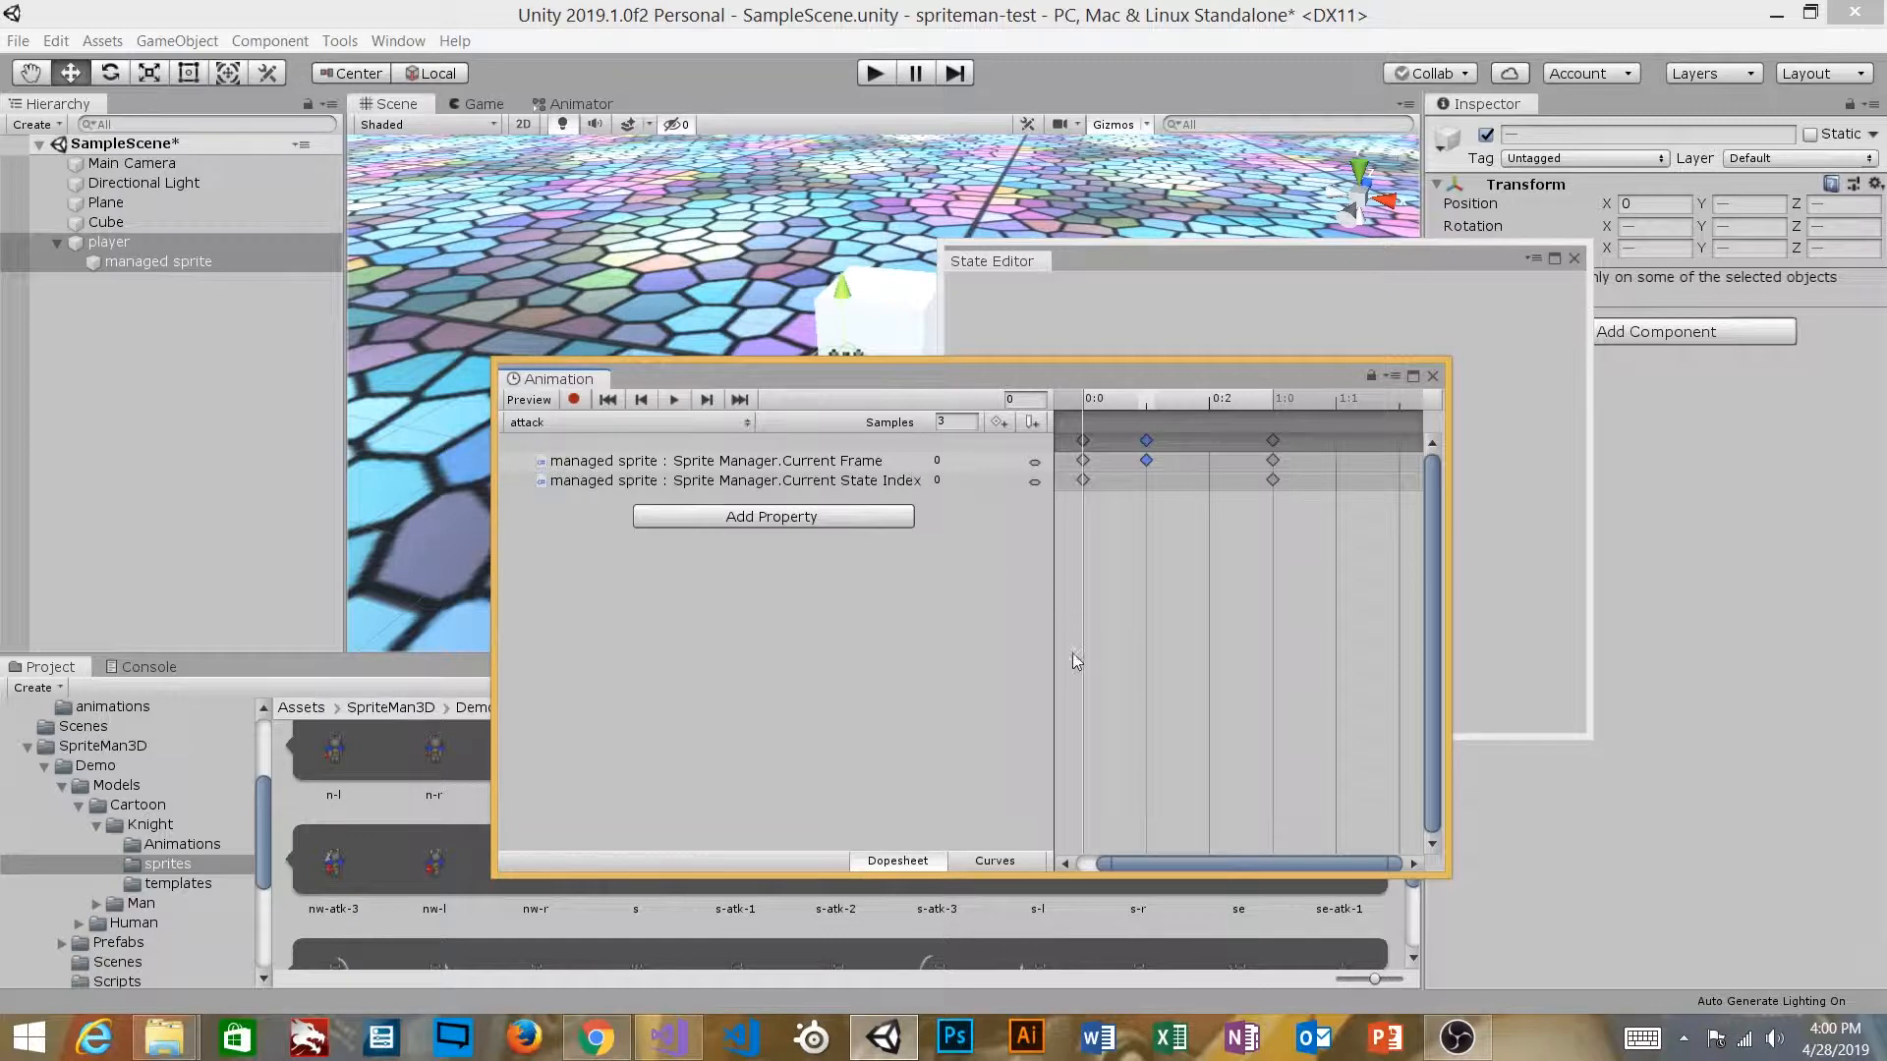
{"action": "left_click_drag", "start_coordinate": [1053, 667], "coordinate": [1049, 665]}
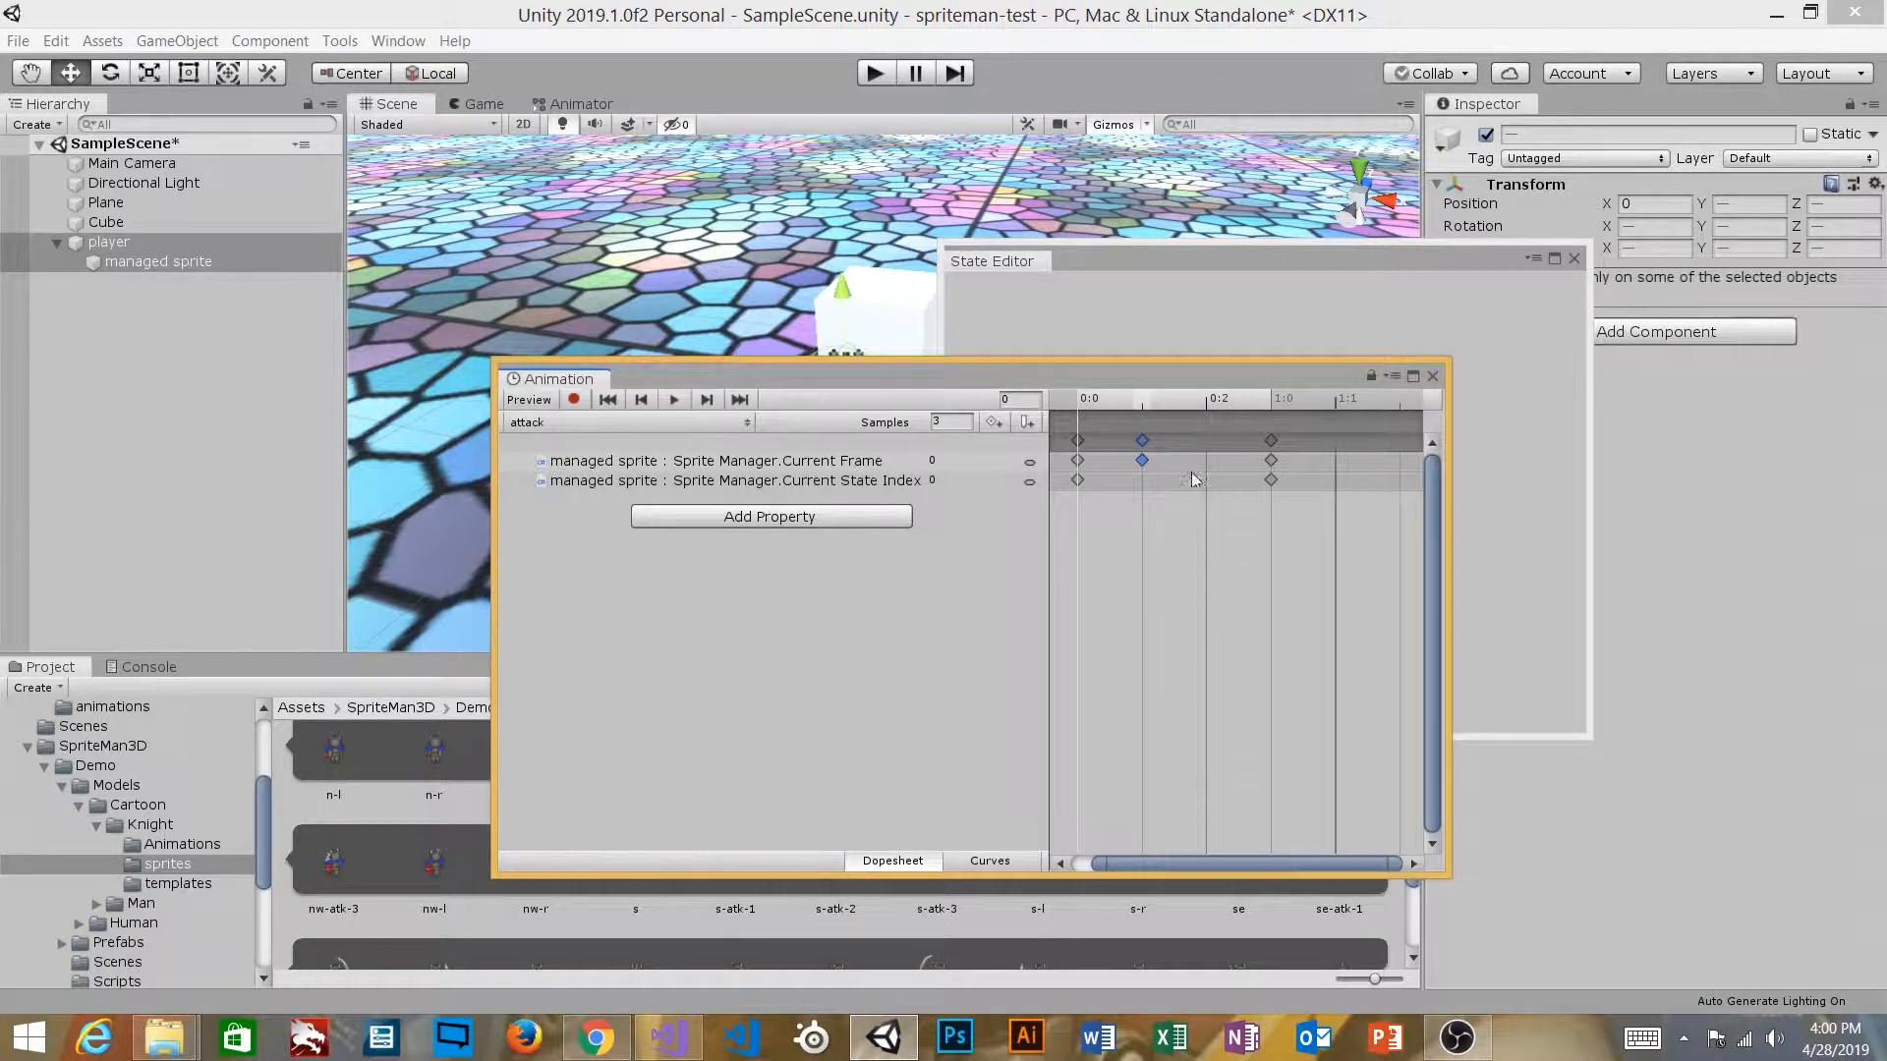
{"action": "right_click", "coordinate": [1207, 472]}
{"action": "left_click", "coordinate": [1244, 486]}
Step: Check the Attack state's index on the managed sprite and set Current State Index to 3 at 0:0
{"action": "left_click", "coordinate": [888, 482]}
{"action": "left_click_drag", "start_coordinate": [1180, 382], "coordinate": [1115, 376]}
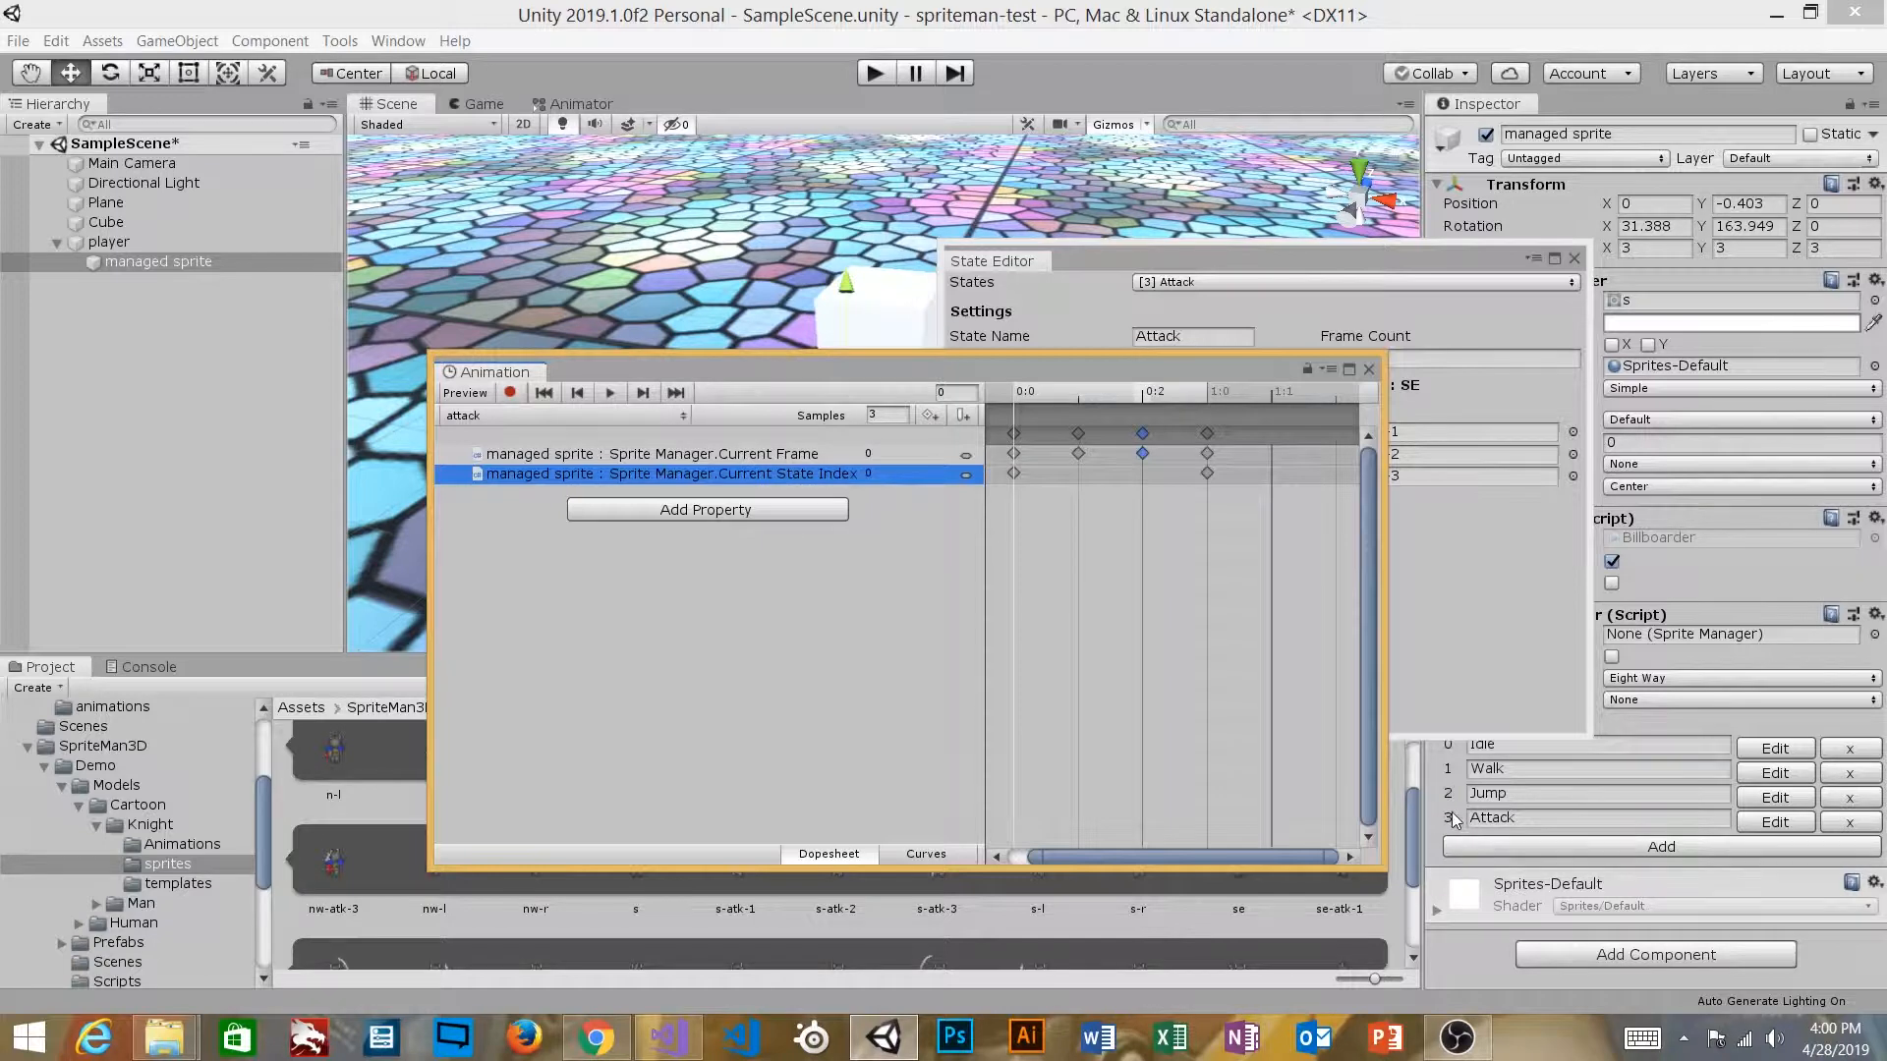
{"action": "left_click_drag", "start_coordinate": [1271, 543], "coordinate": [1018, 484]}
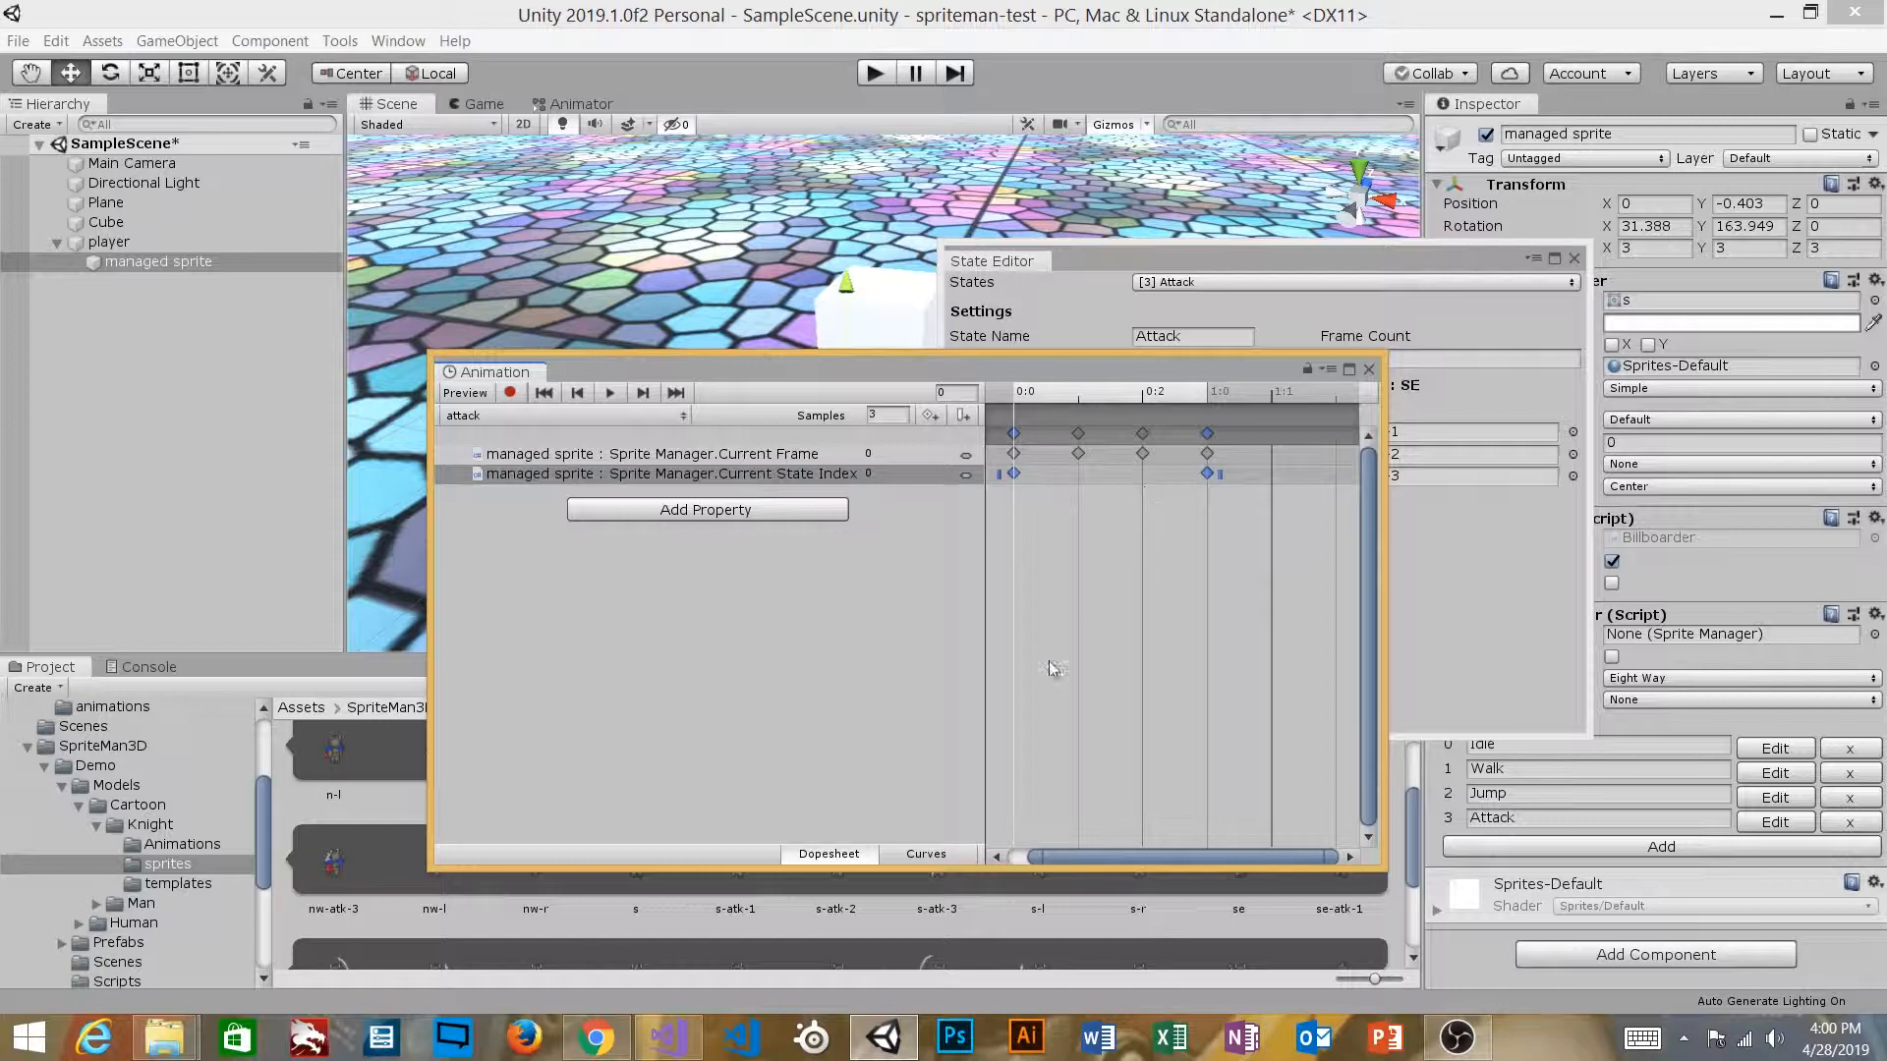
{"action": "left_click", "coordinate": [930, 759]}
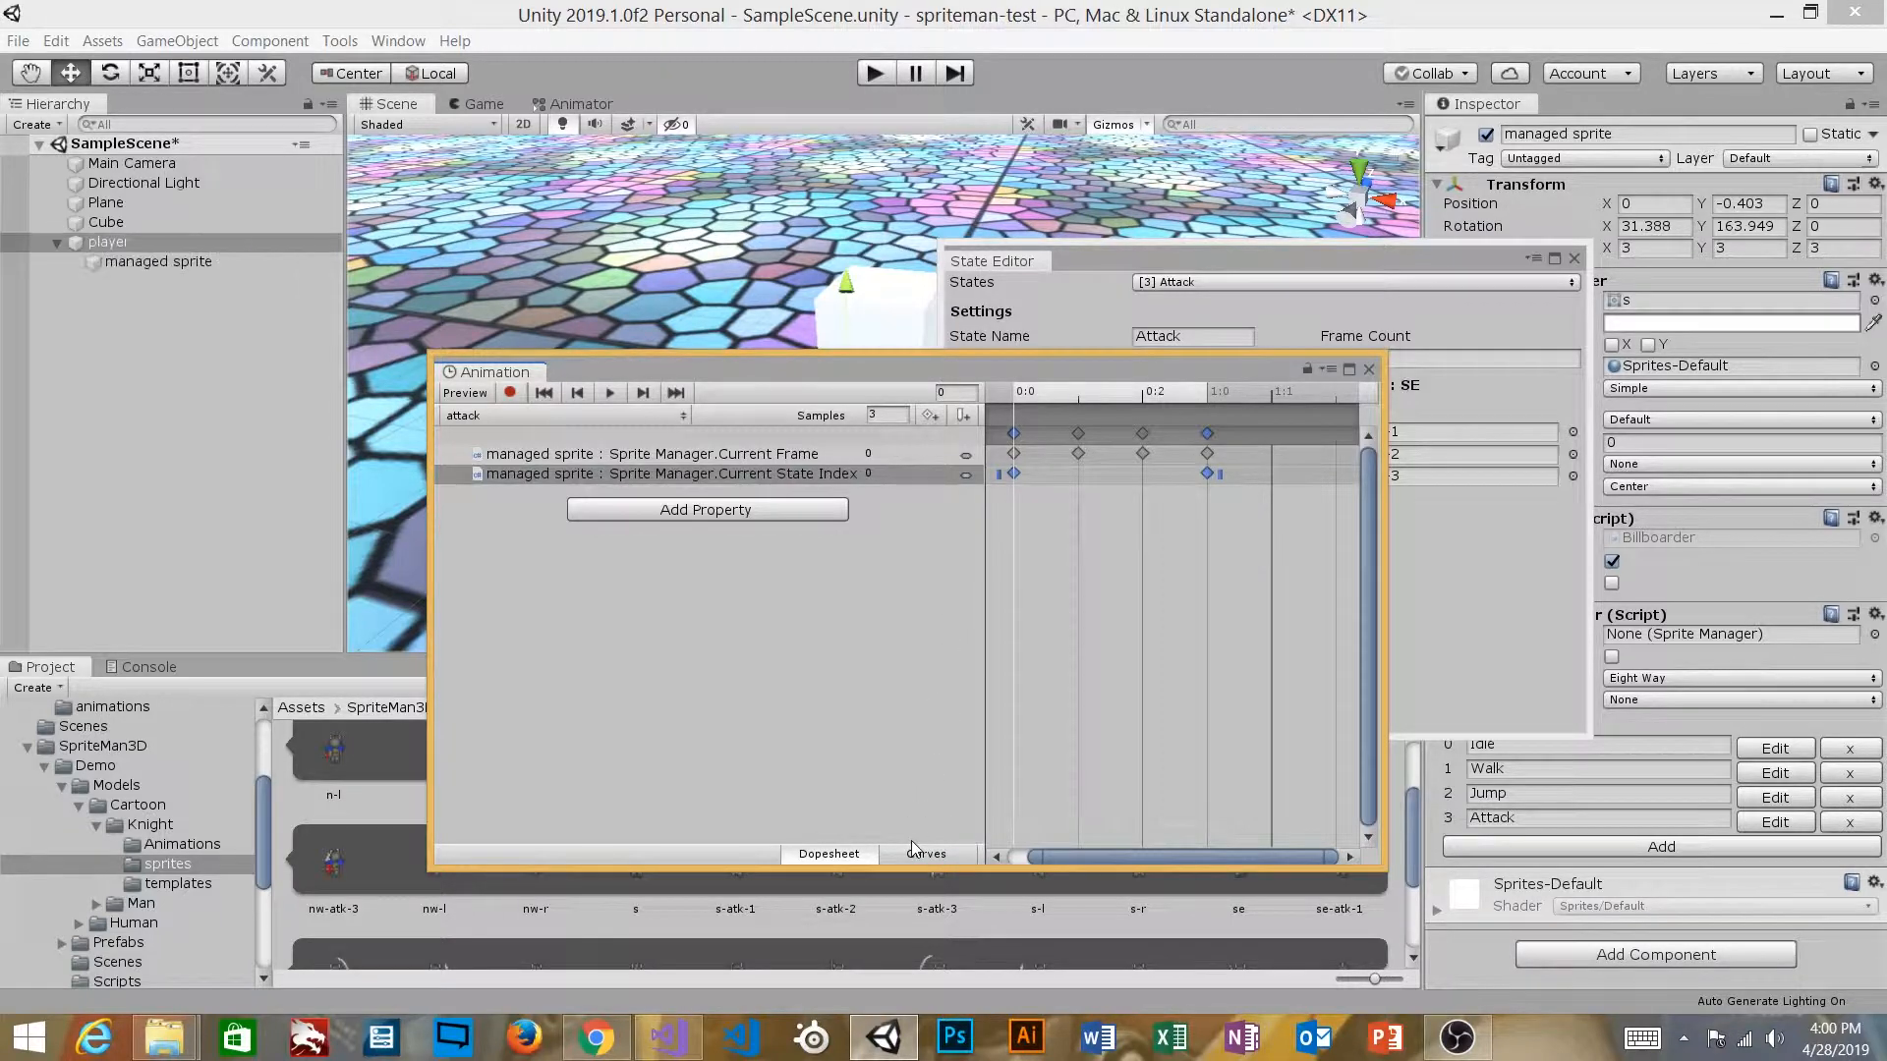
{"action": "left_click", "coordinate": [936, 854]}
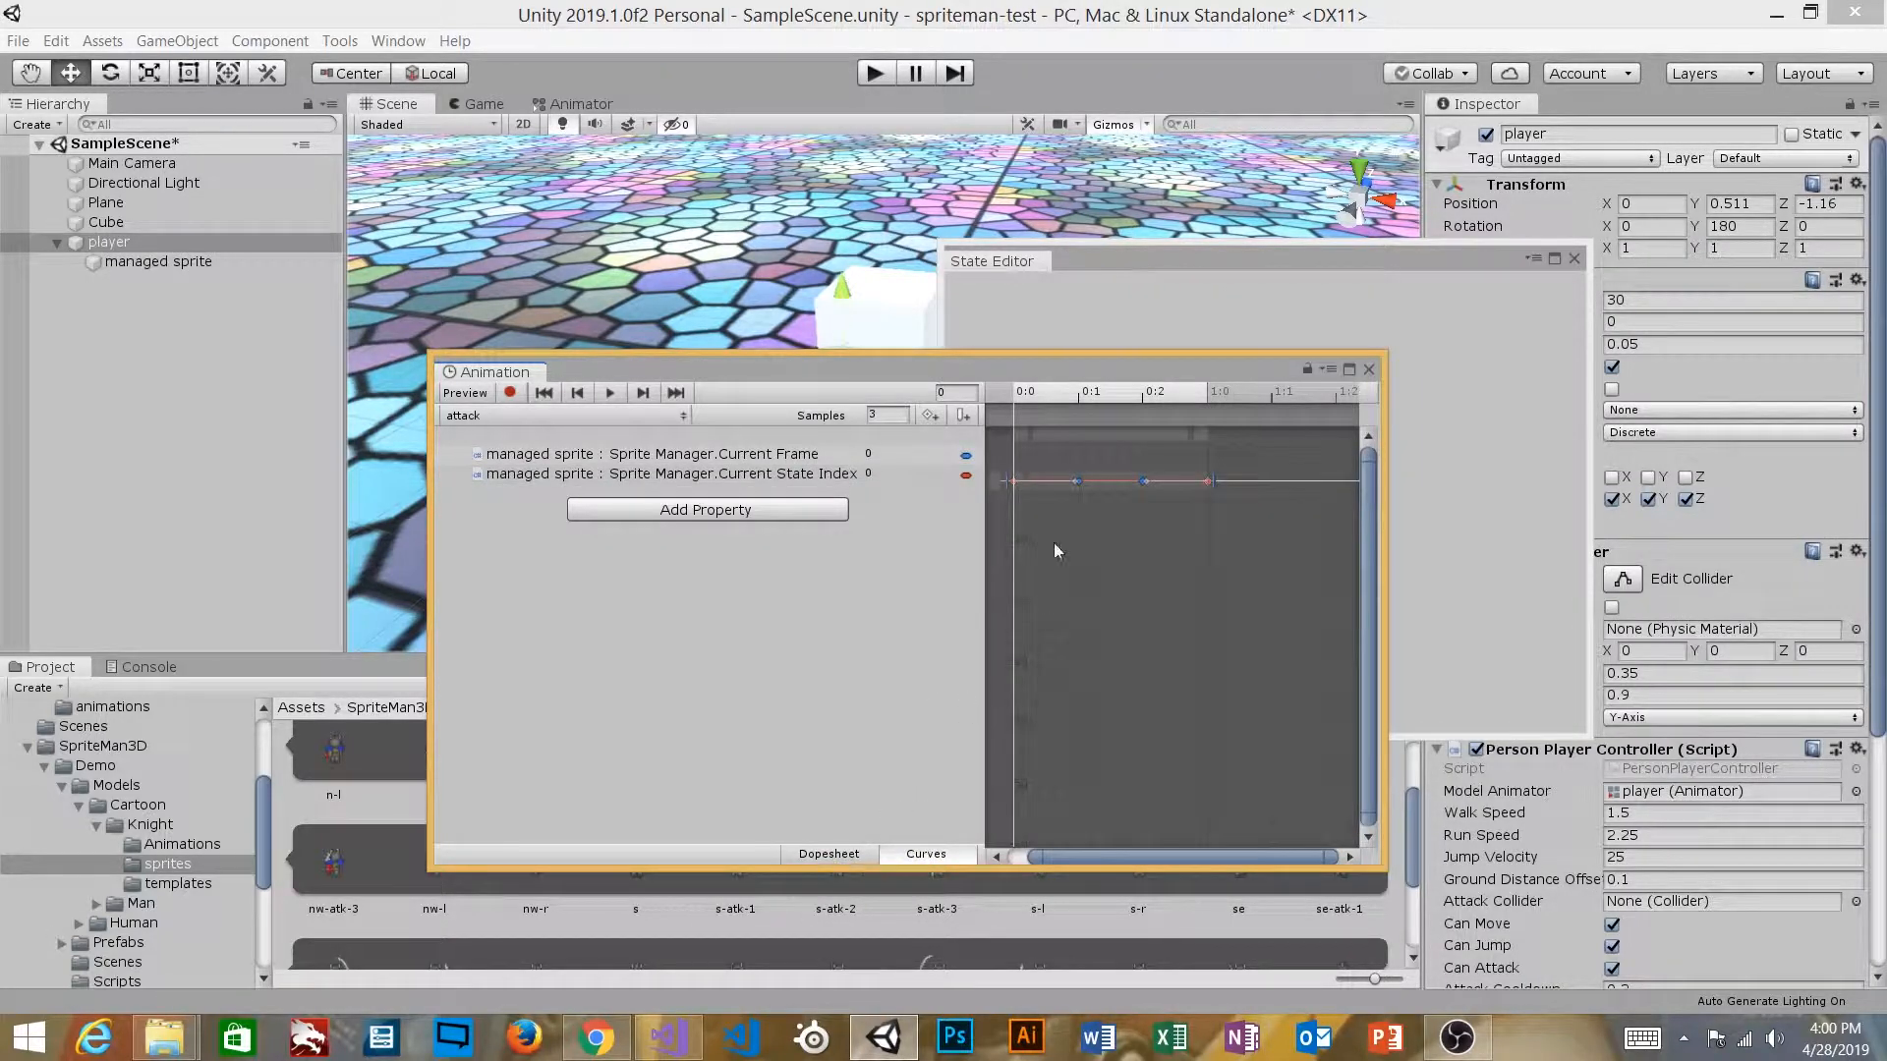
{"action": "left_click", "coordinate": [867, 852]}
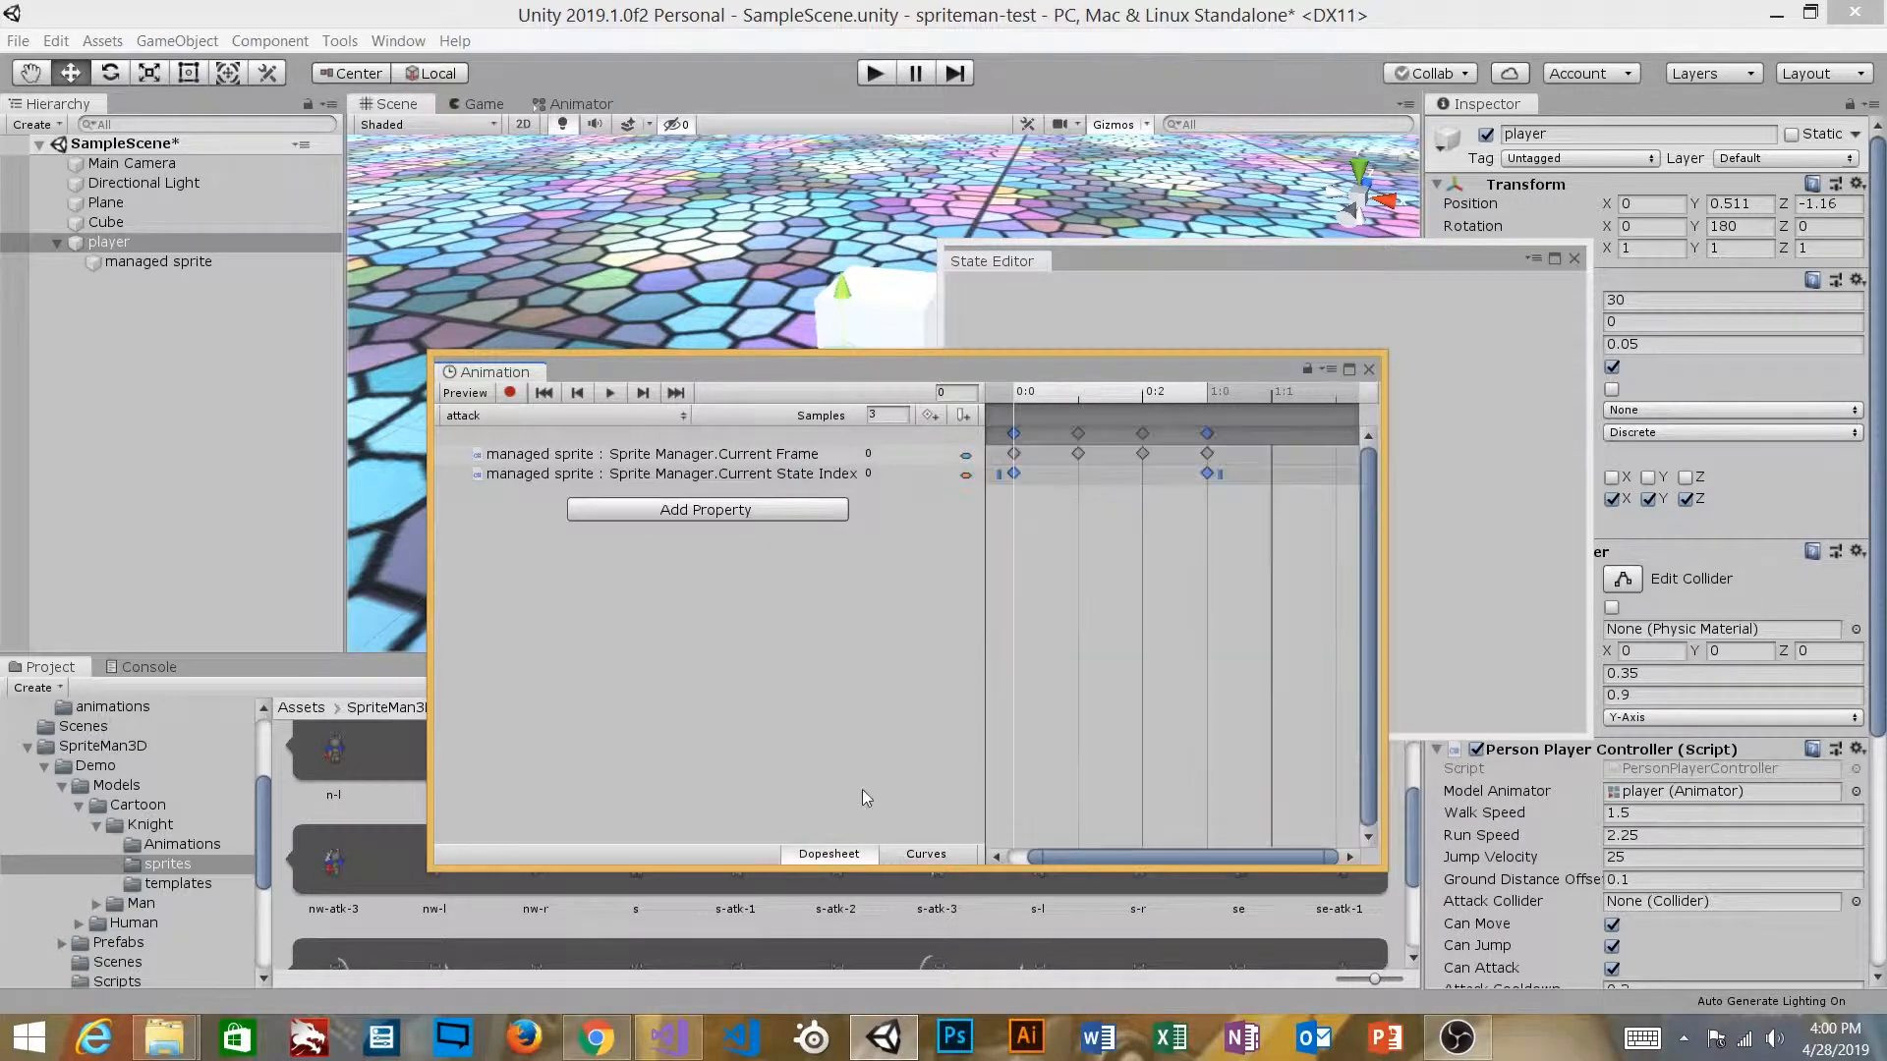
{"action": "left_click", "coordinate": [888, 474]}
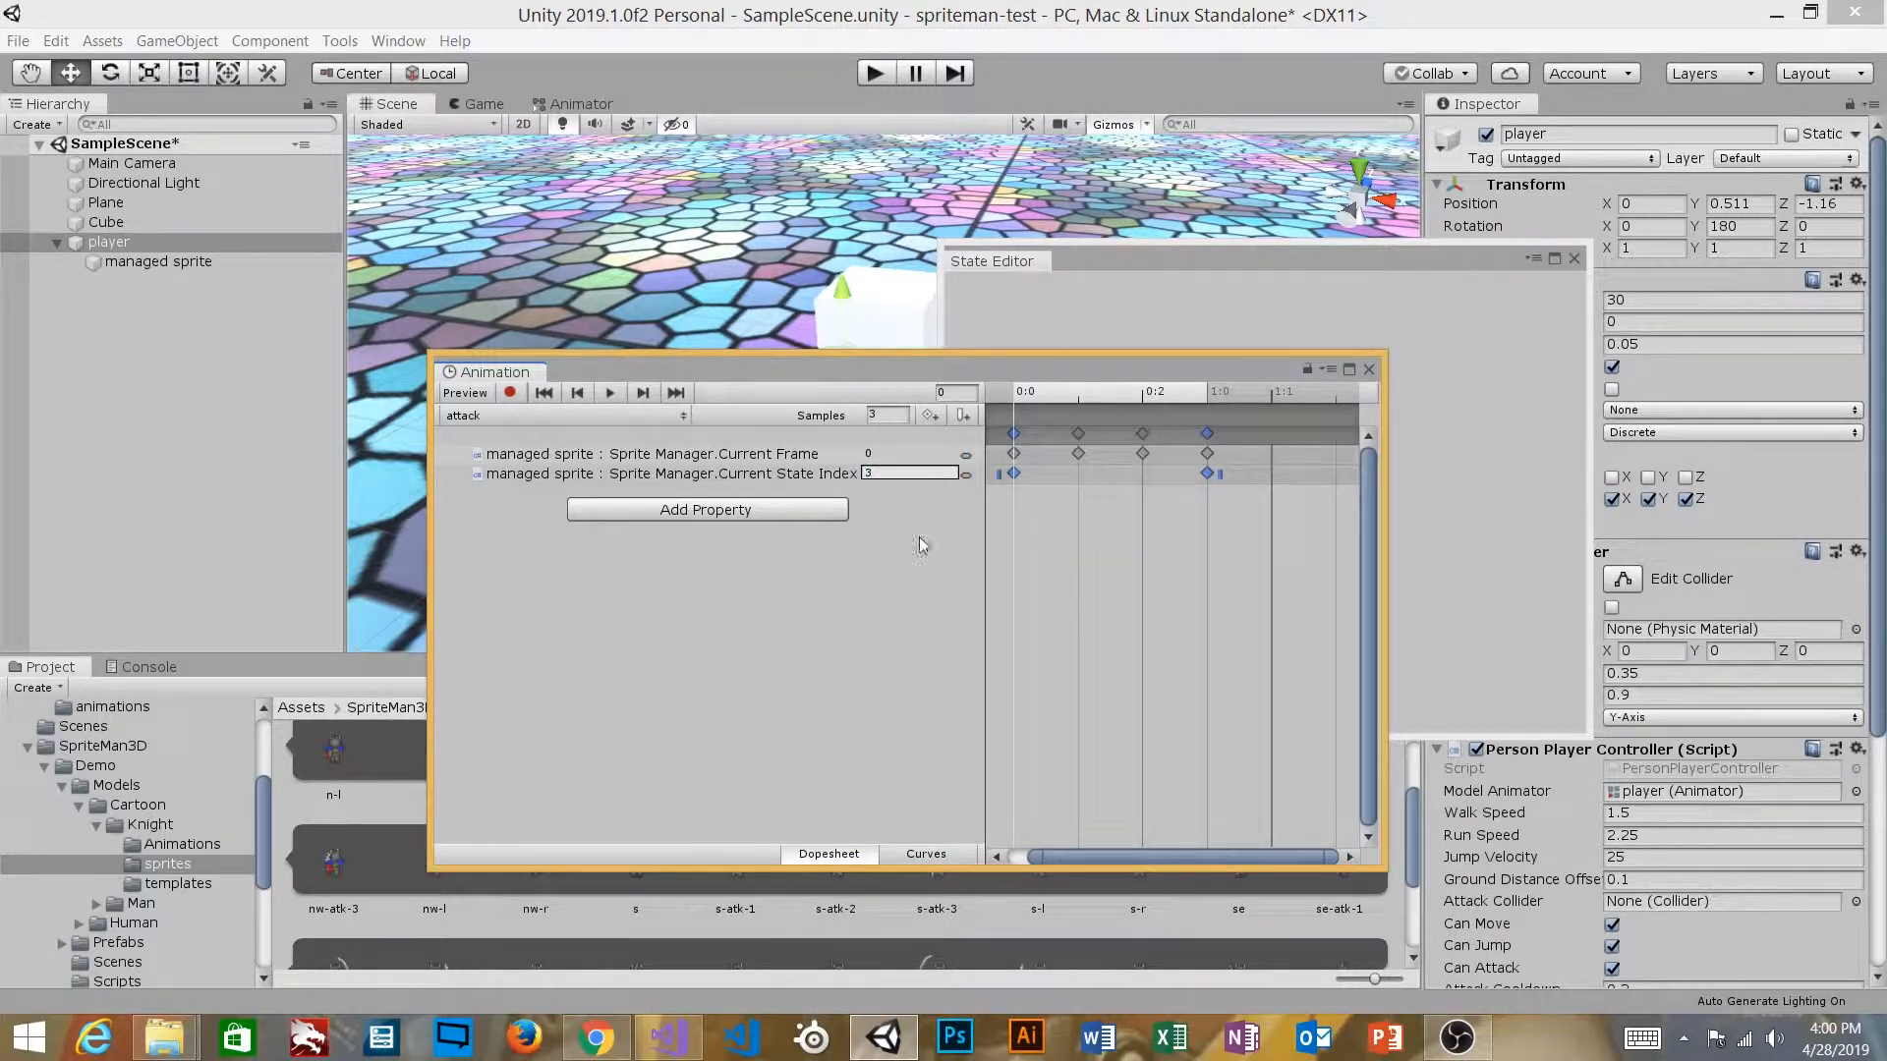
Step: Set the Current State Index keyframe at 1:0 to 3 on its curve
{"action": "left_click", "coordinate": [955, 855]}
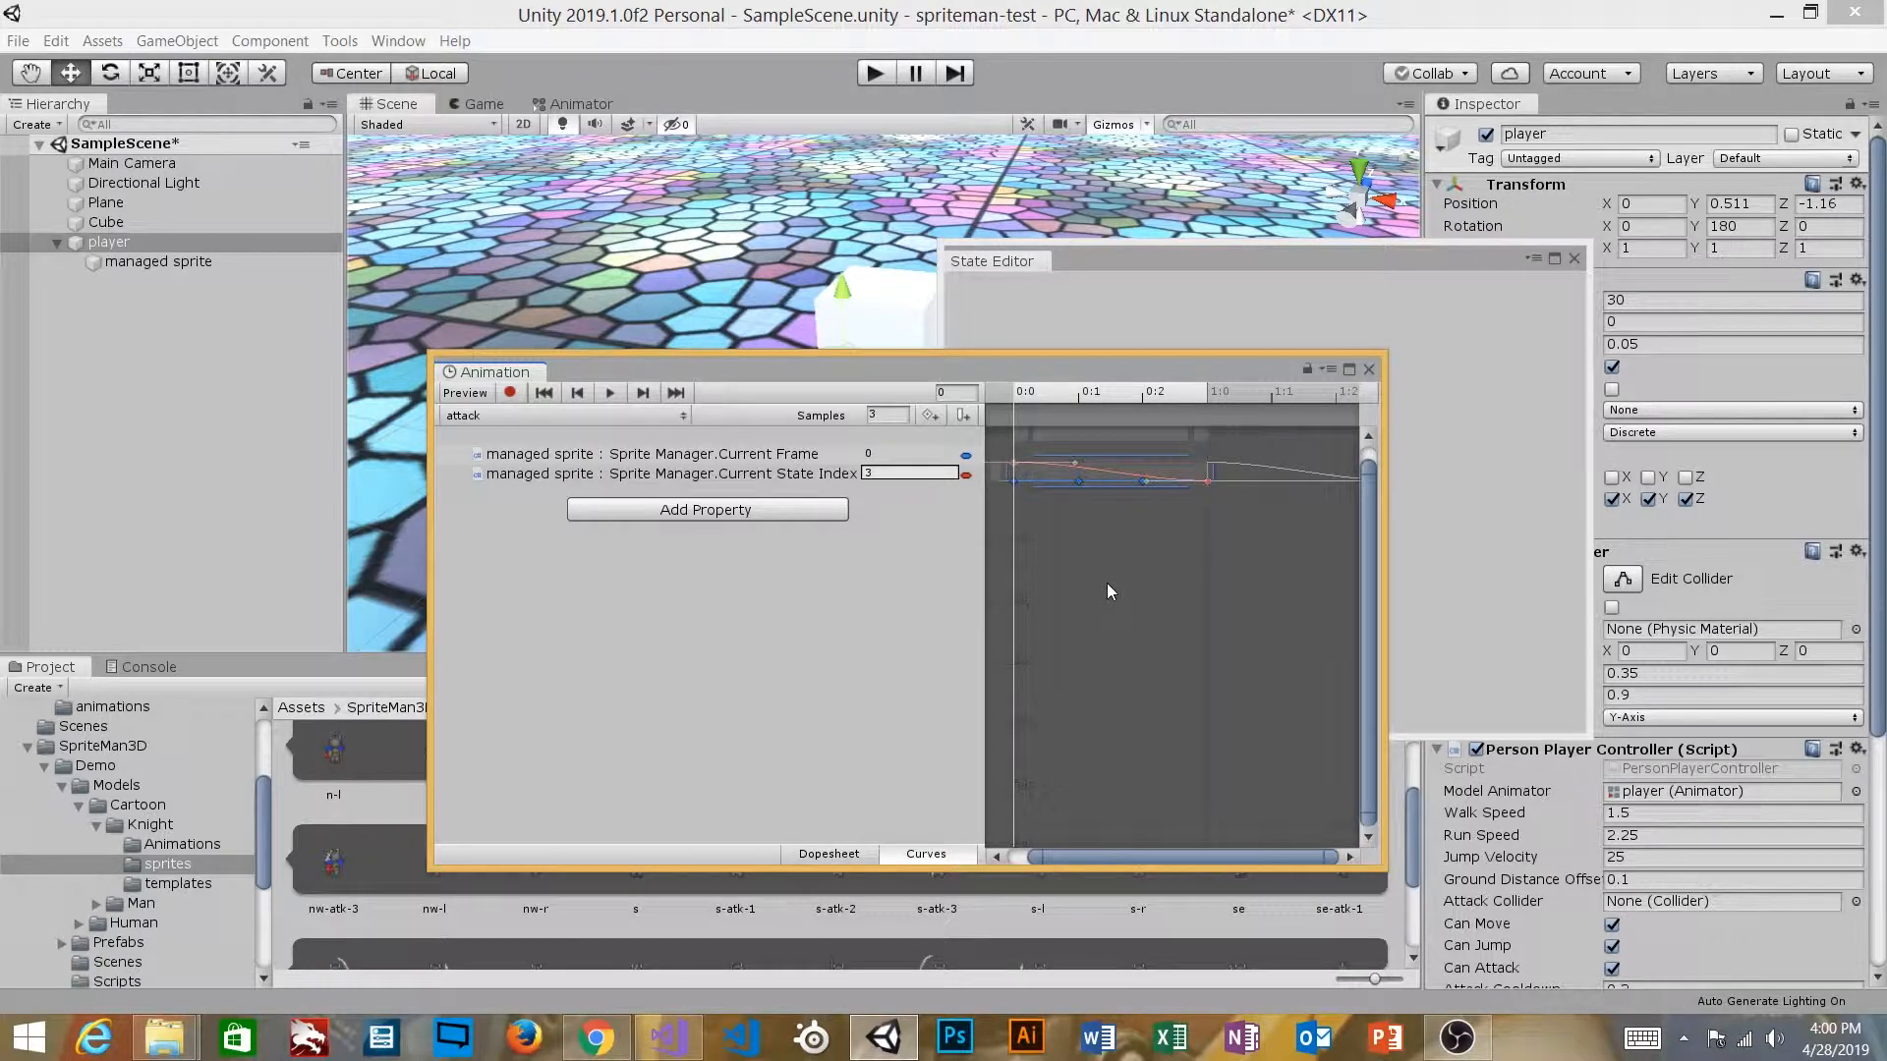
{"action": "left_click", "coordinate": [1070, 507]}
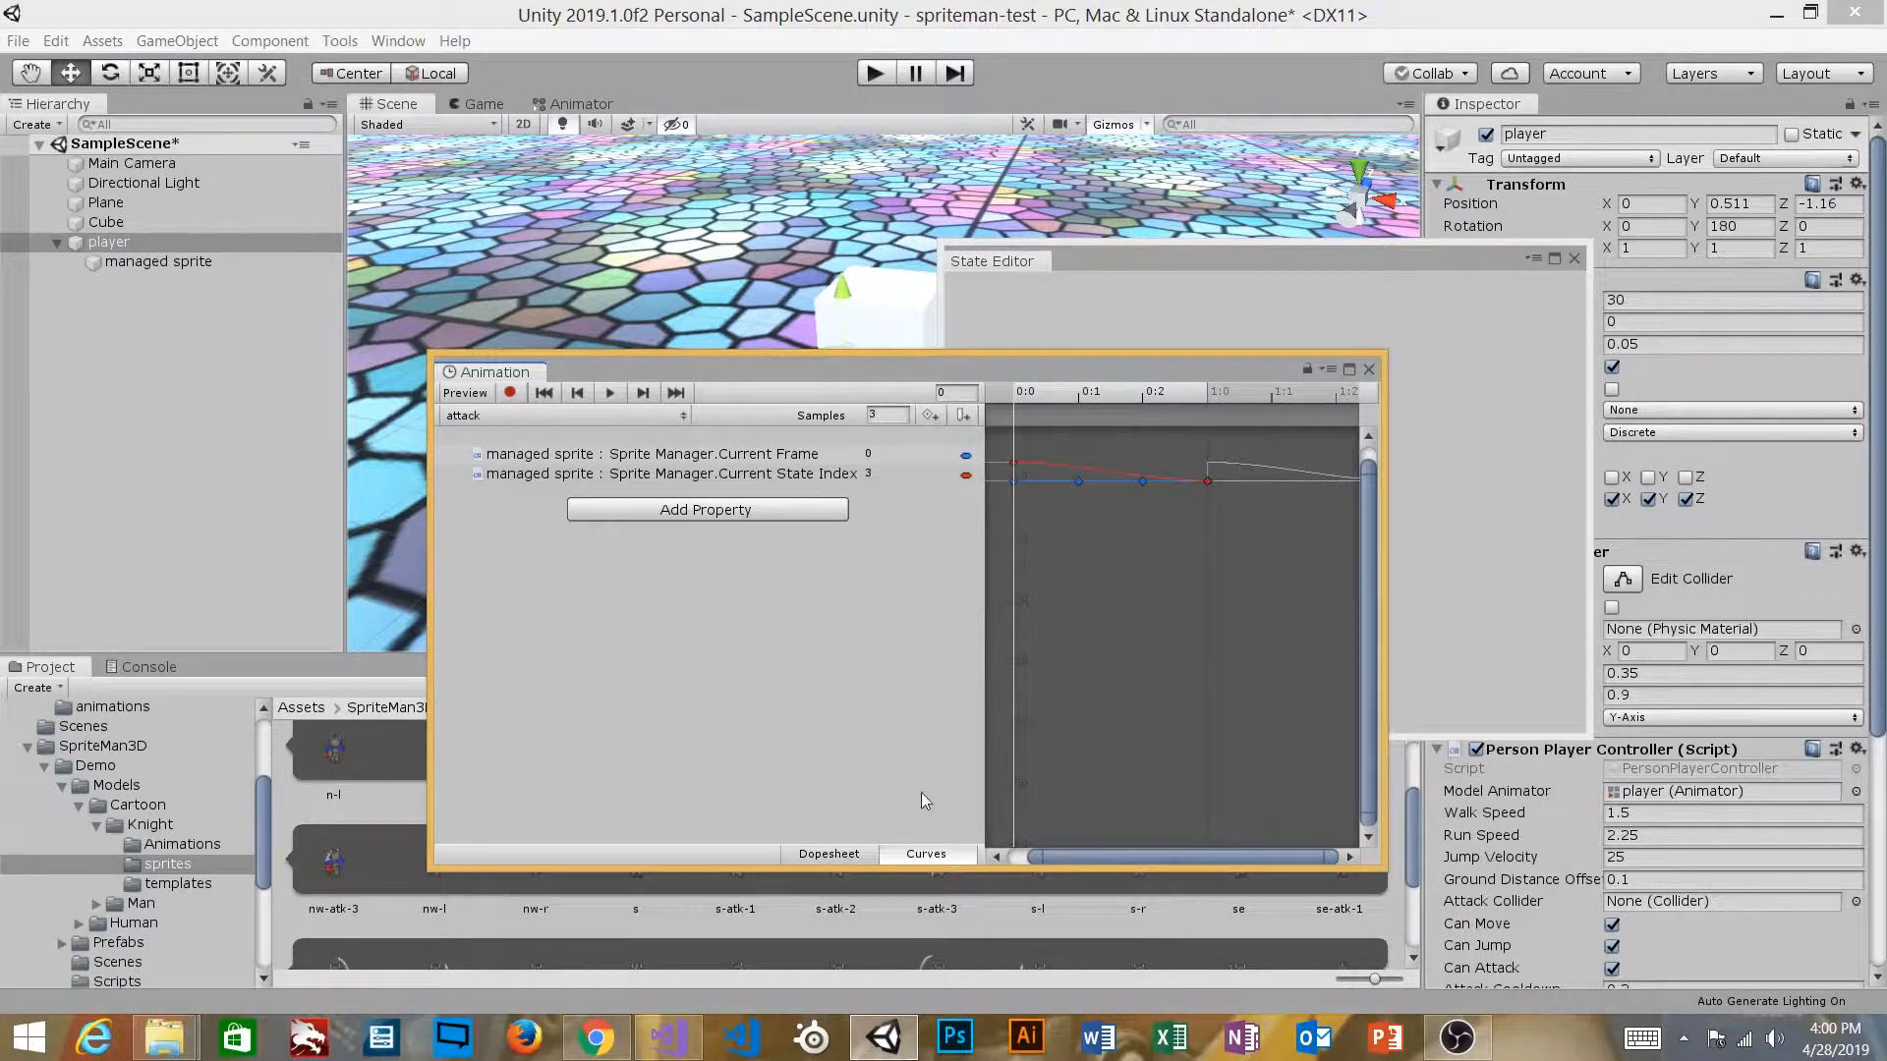
{"action": "left_click", "coordinate": [857, 853]}
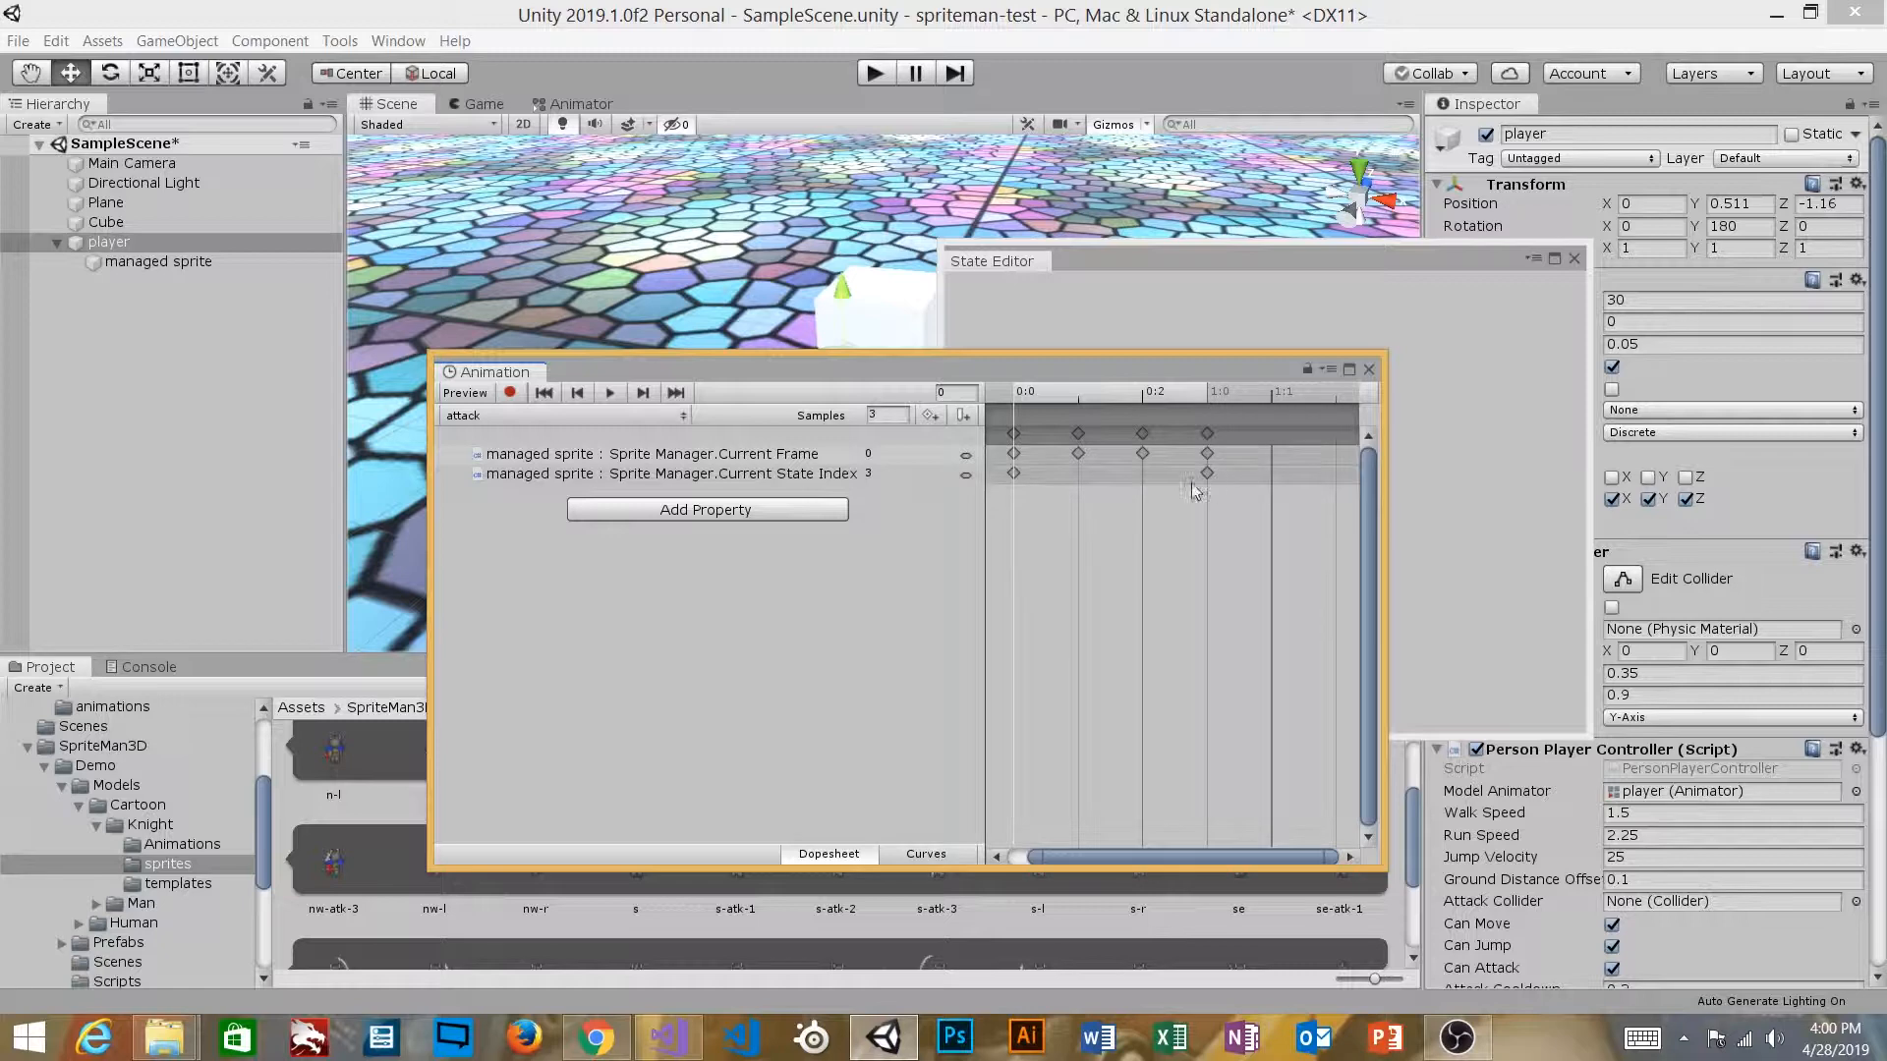
{"action": "left_click", "coordinate": [912, 855]}
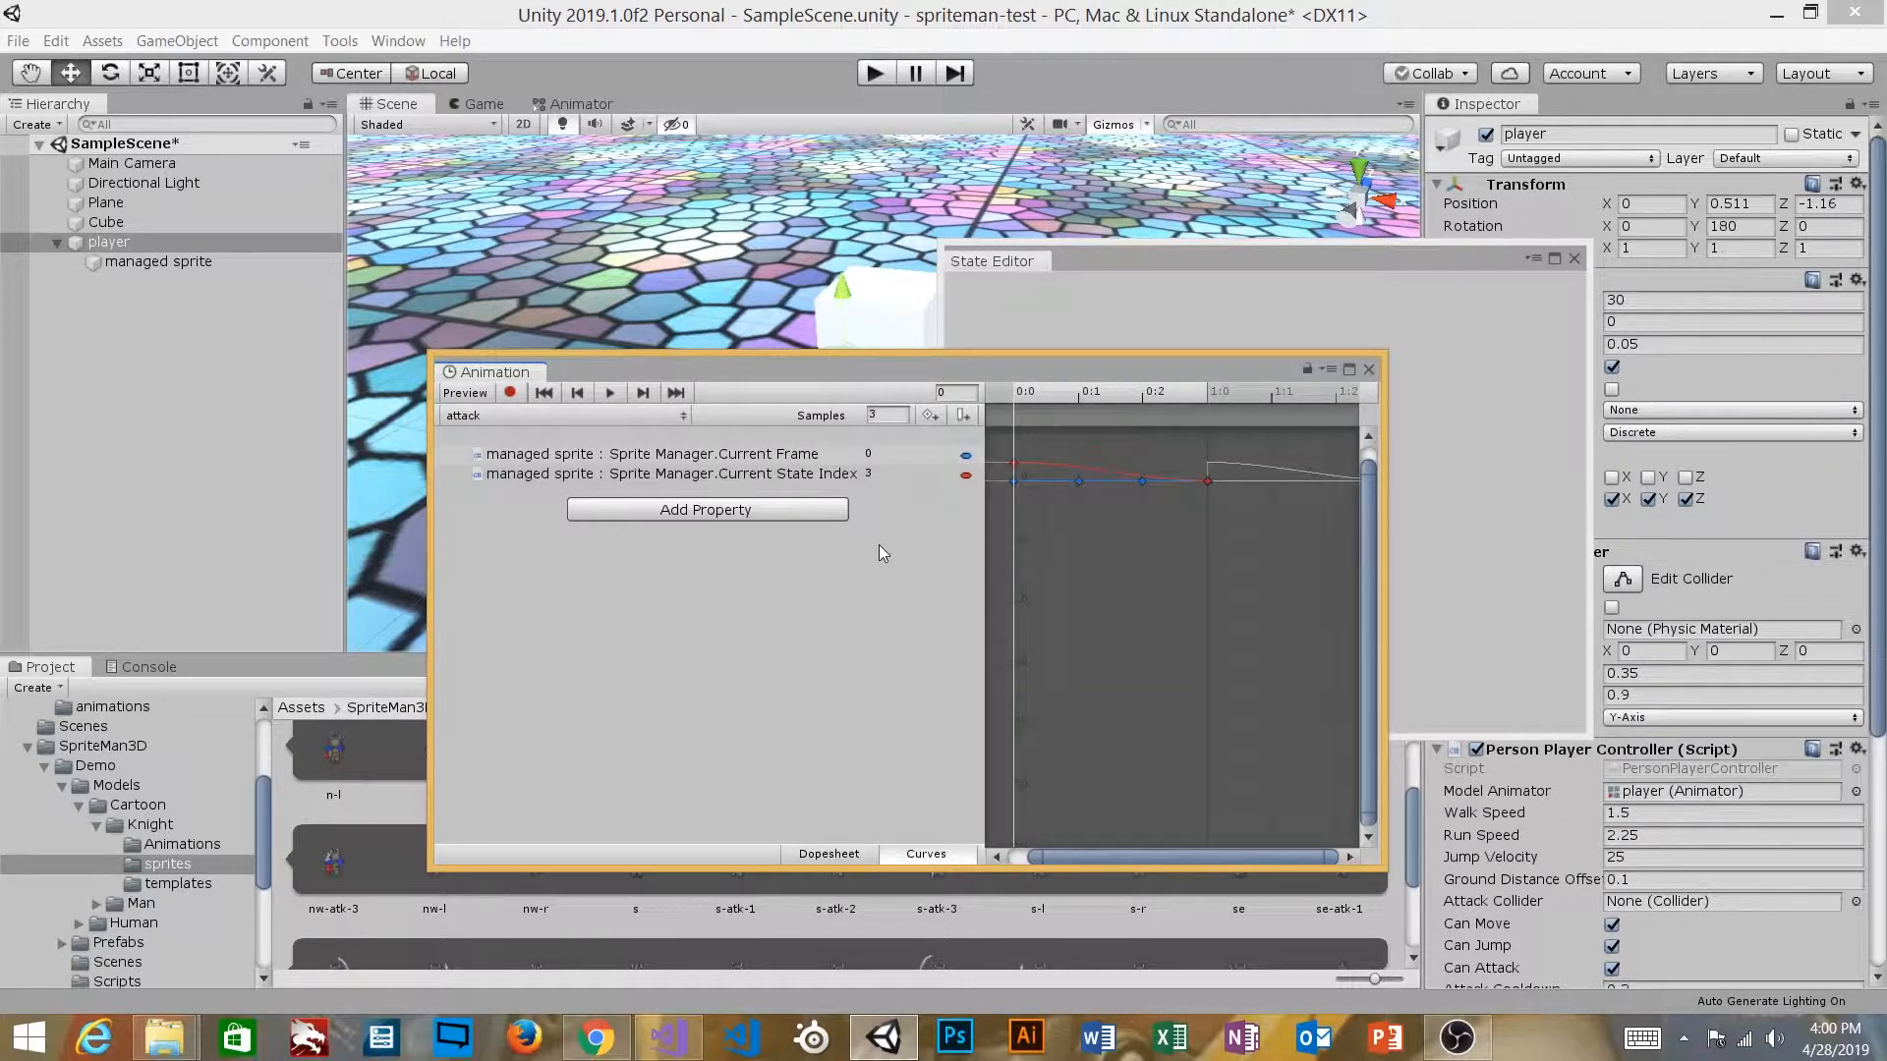
{"action": "left_click", "coordinate": [525, 475]}
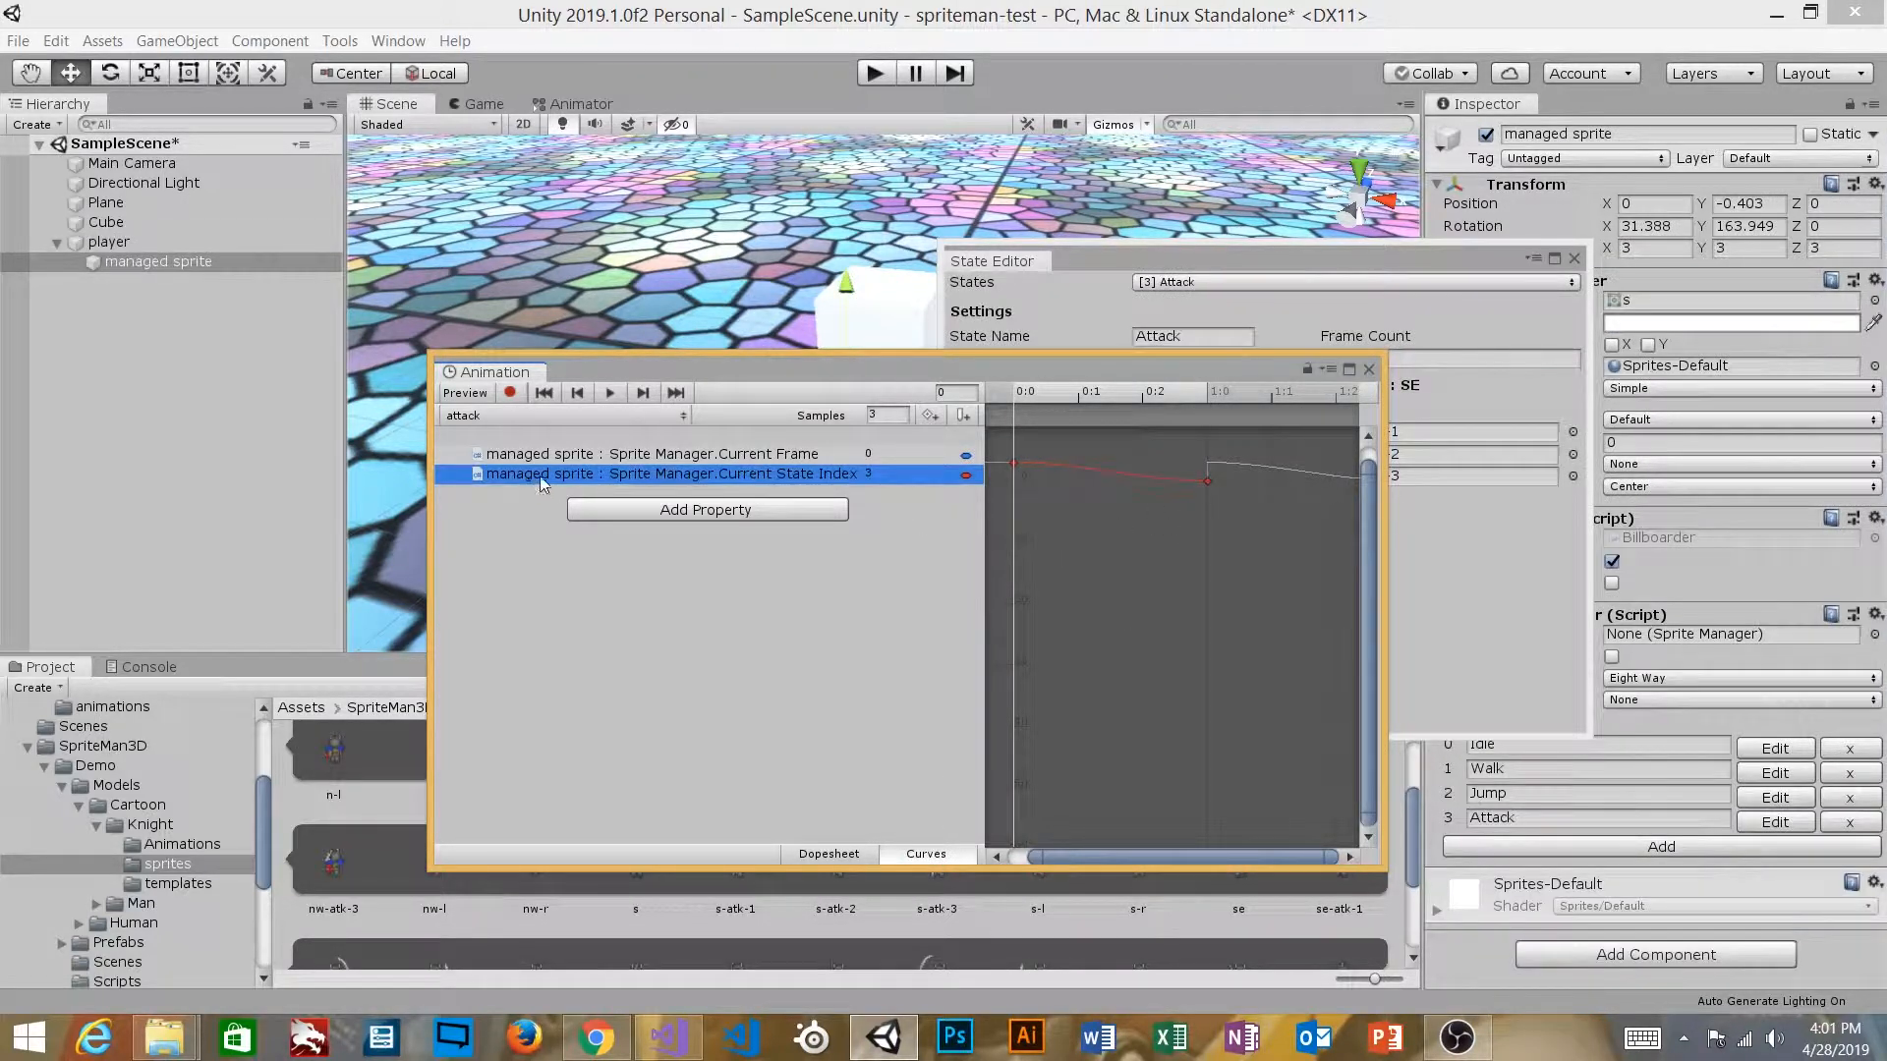
{"action": "left_click", "coordinate": [1207, 482]}
{"action": "right_click", "coordinate": [1203, 482]}
{"action": "left_click", "coordinate": [1273, 519]}
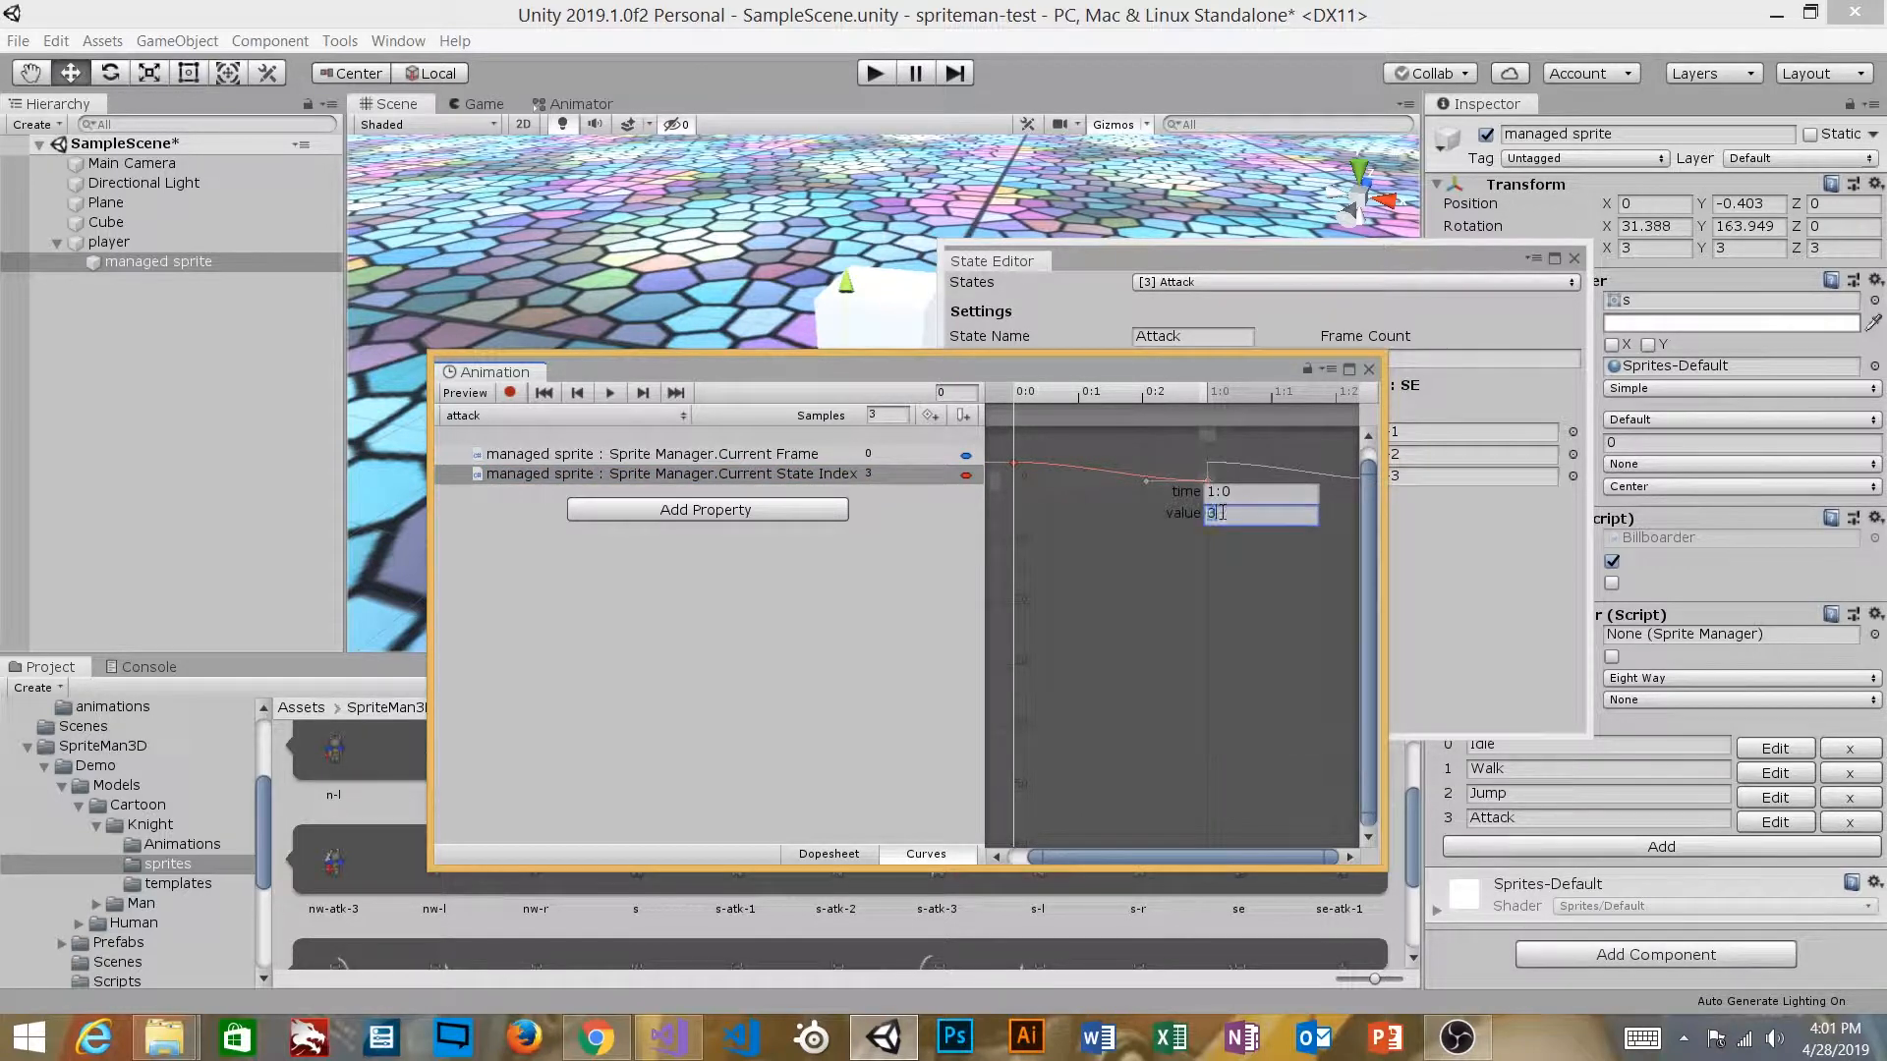
{"action": "type", "text": "3"}
{"action": "key", "text": "Return"}
{"action": "left_click_drag", "start_coordinate": [1251, 484], "coordinate": [998, 442]}
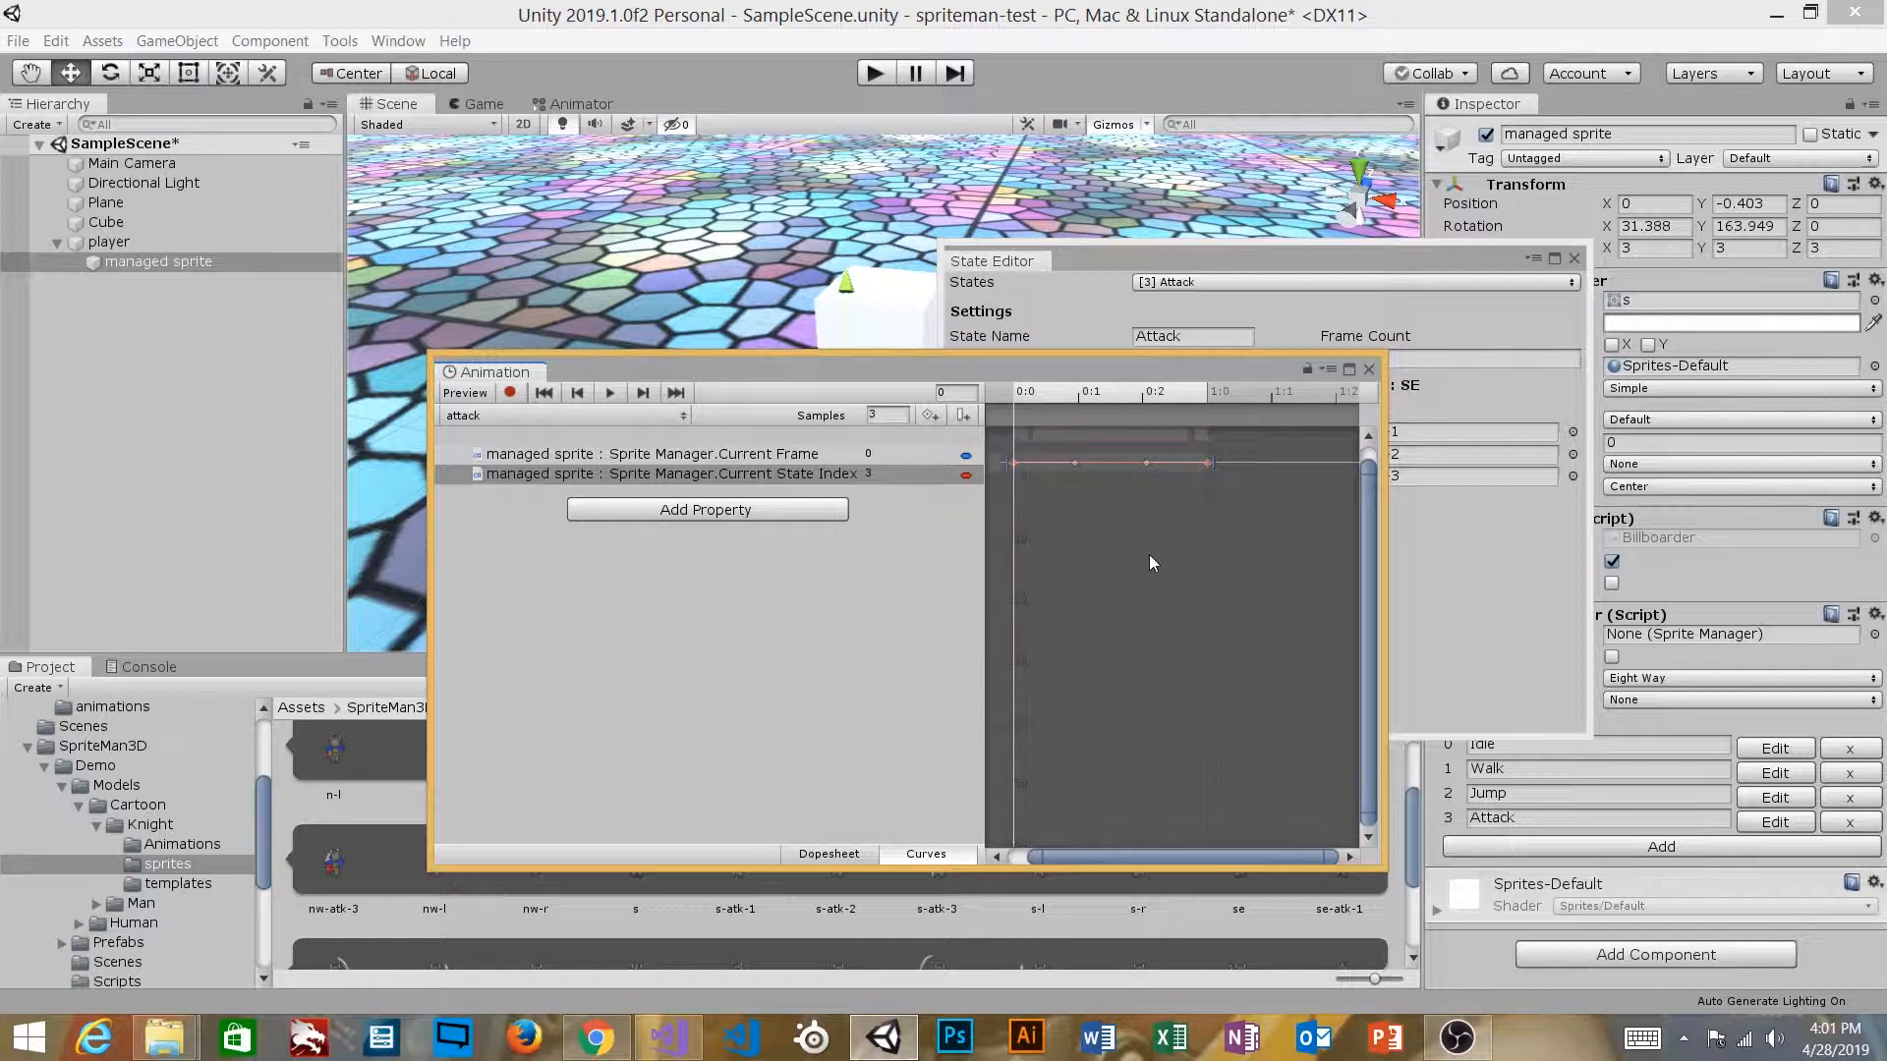
Step: Show the Current Frame curve and set its keyframe at 0:1 to 1
{"action": "left_click", "coordinate": [565, 455]}
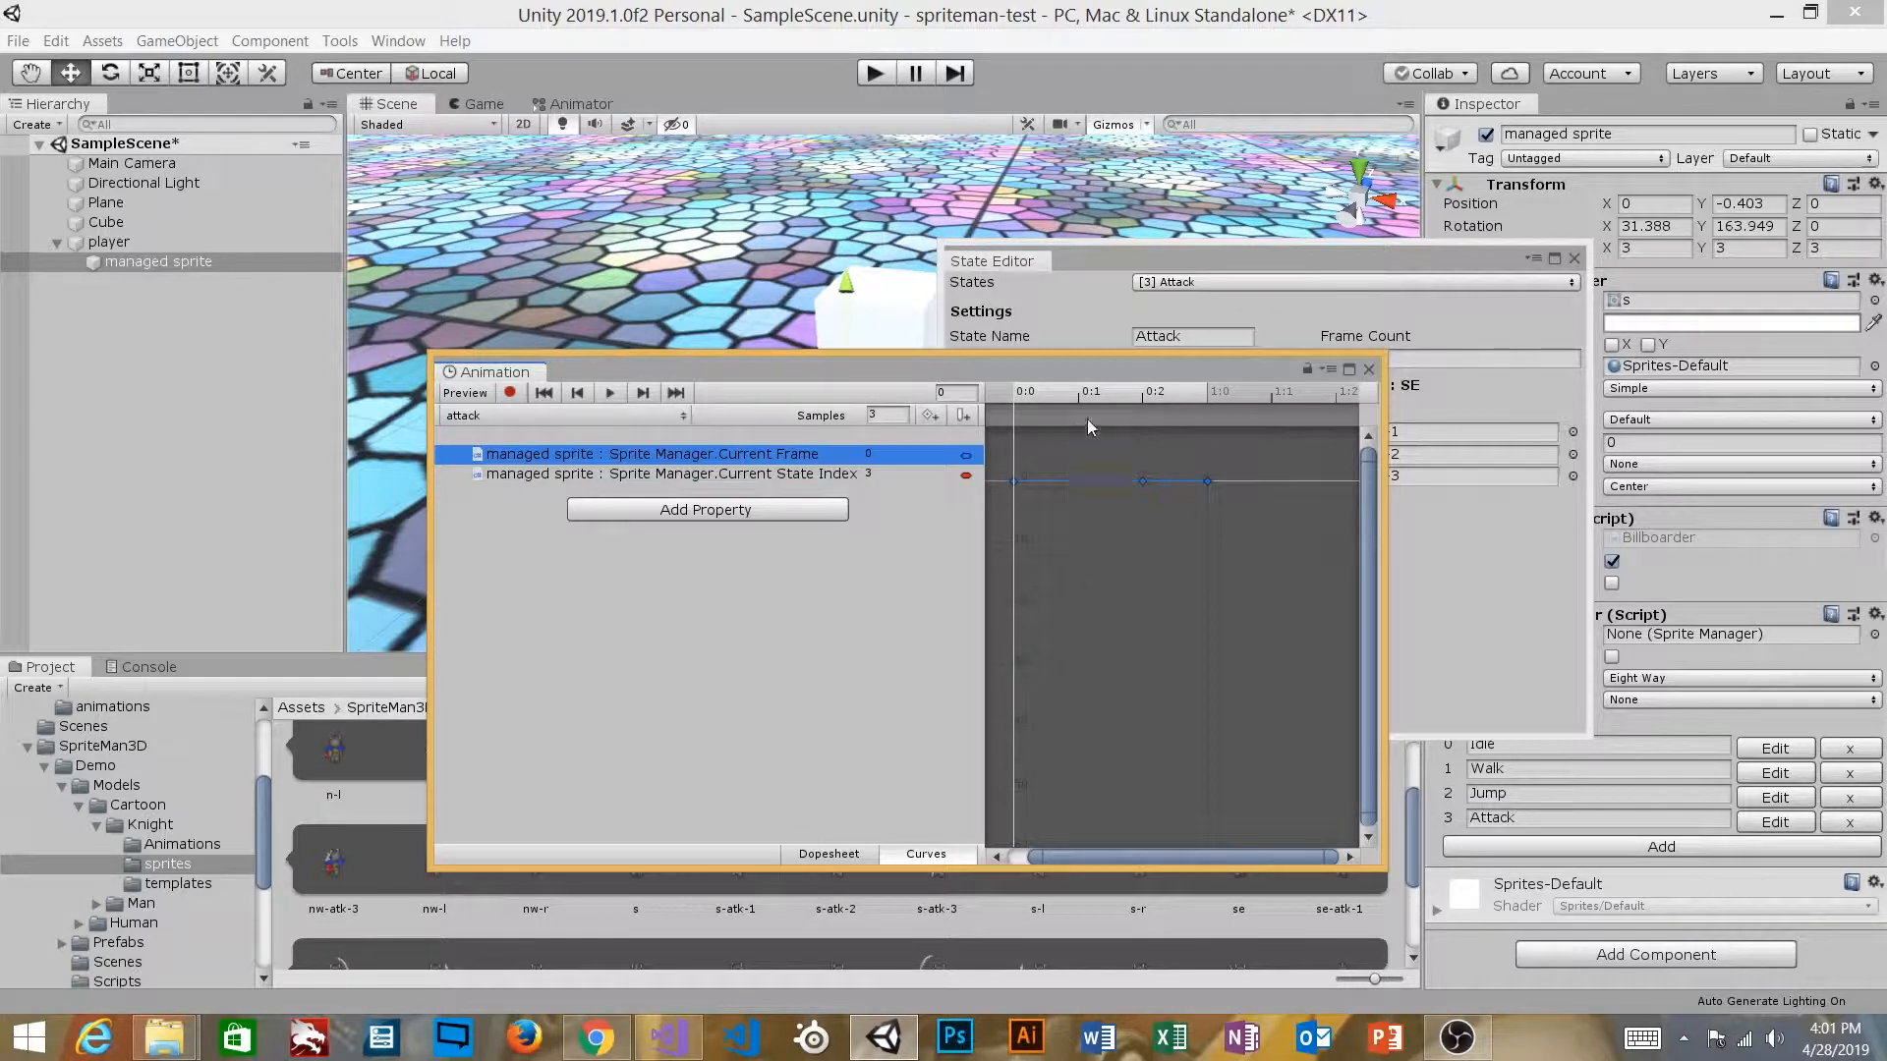
{"action": "left_click_drag", "start_coordinate": [1088, 367], "coordinate": [956, 422]}
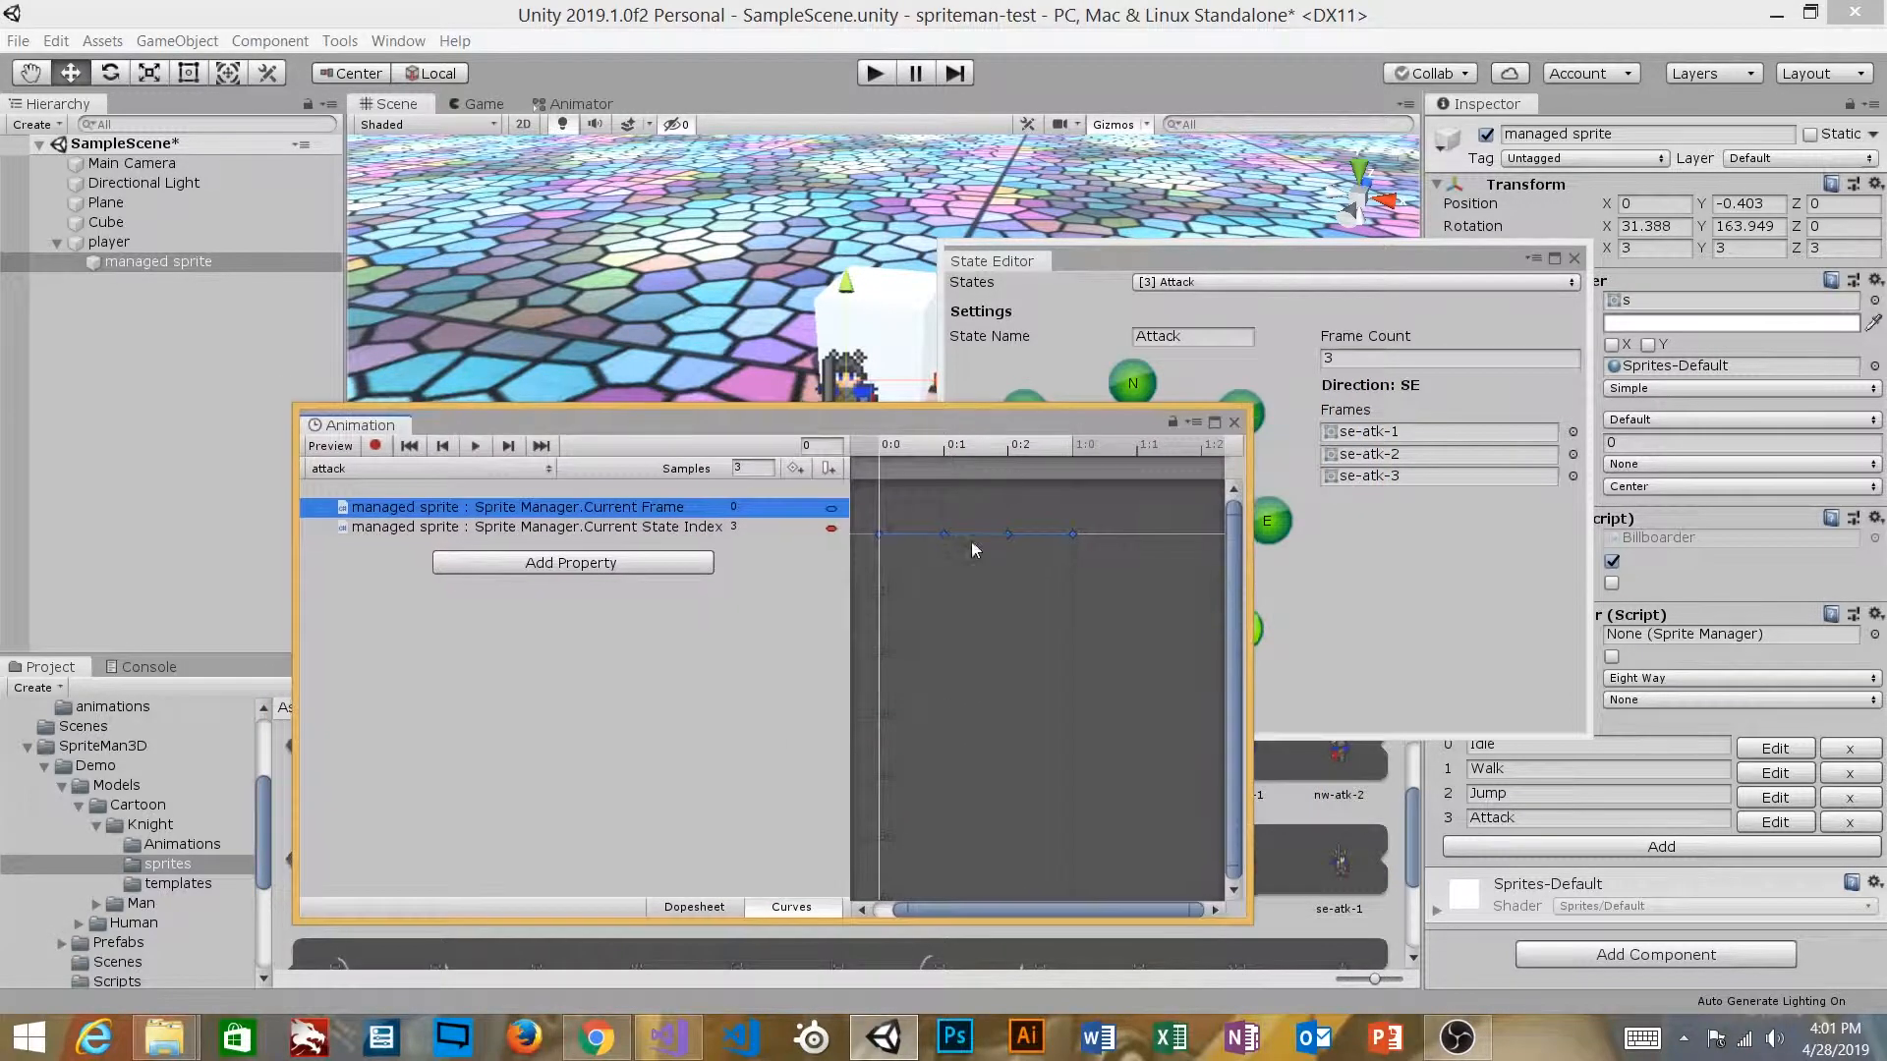
{"action": "left_click", "coordinate": [941, 534]}
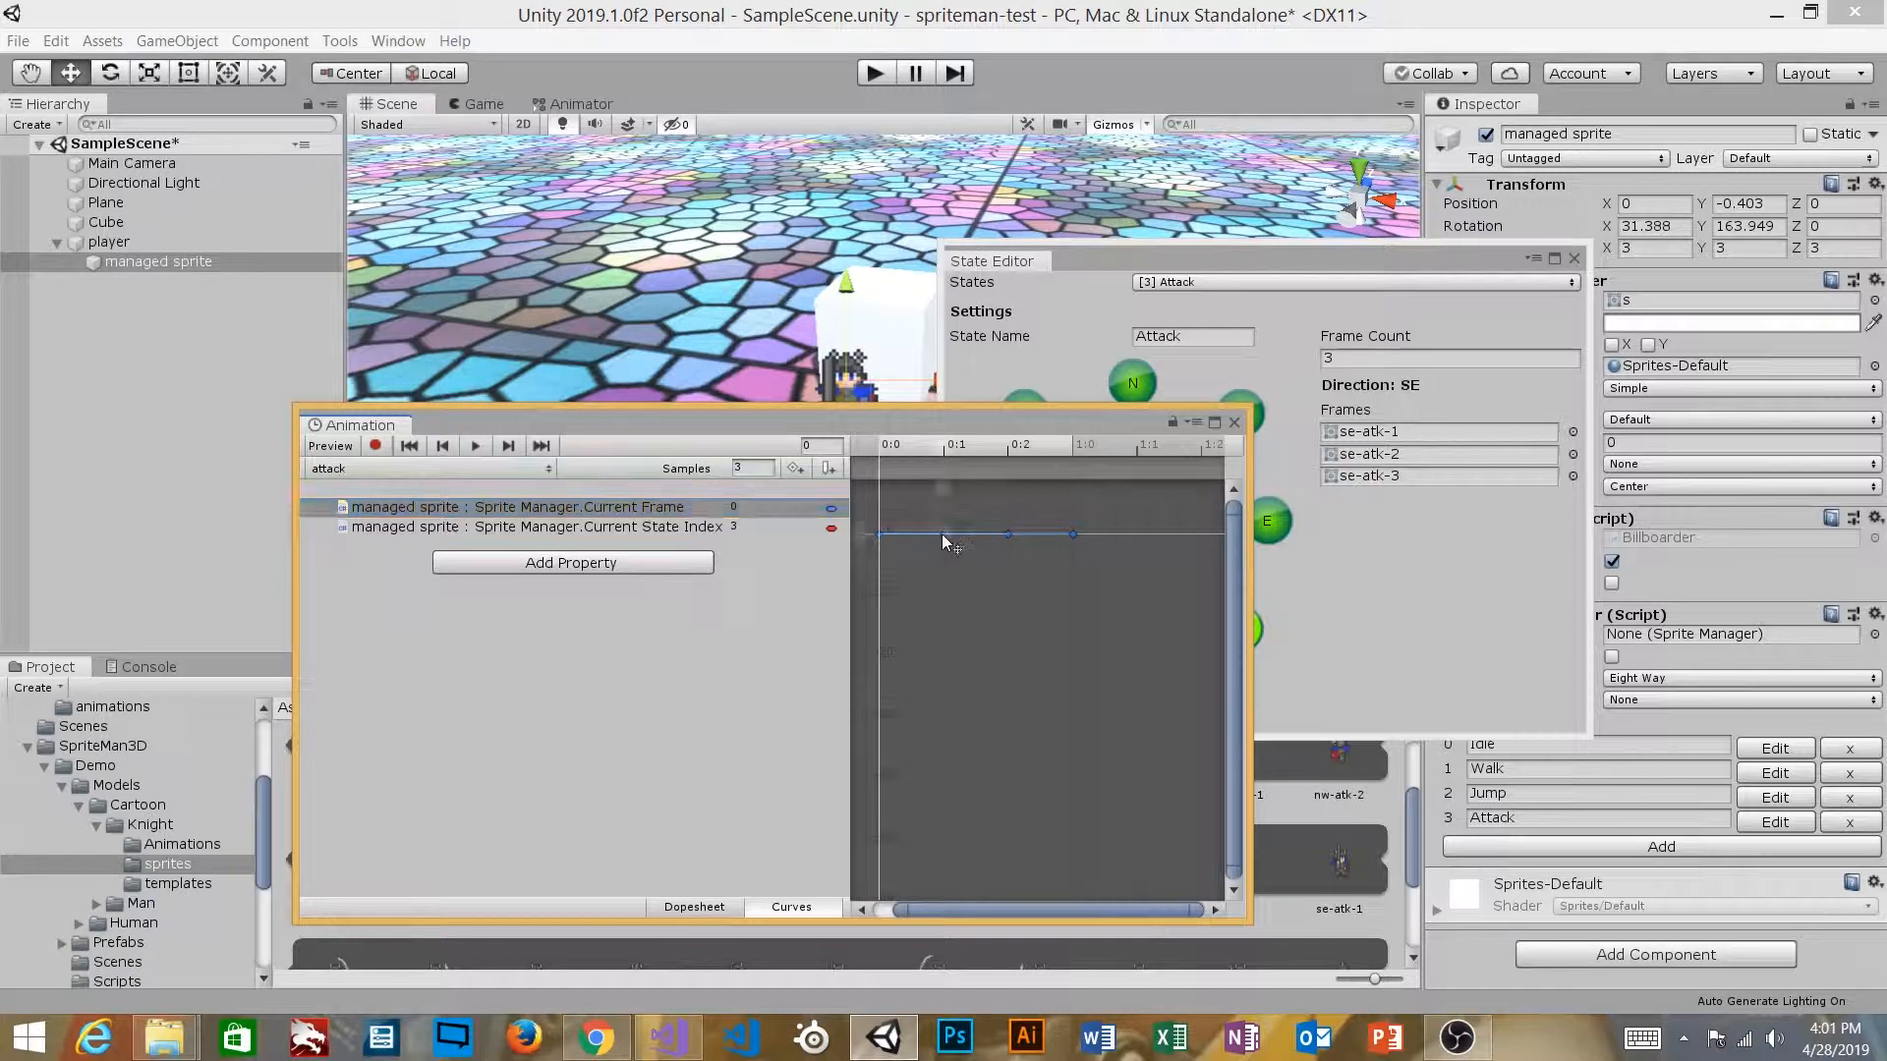
{"action": "left_click", "coordinate": [876, 540]}
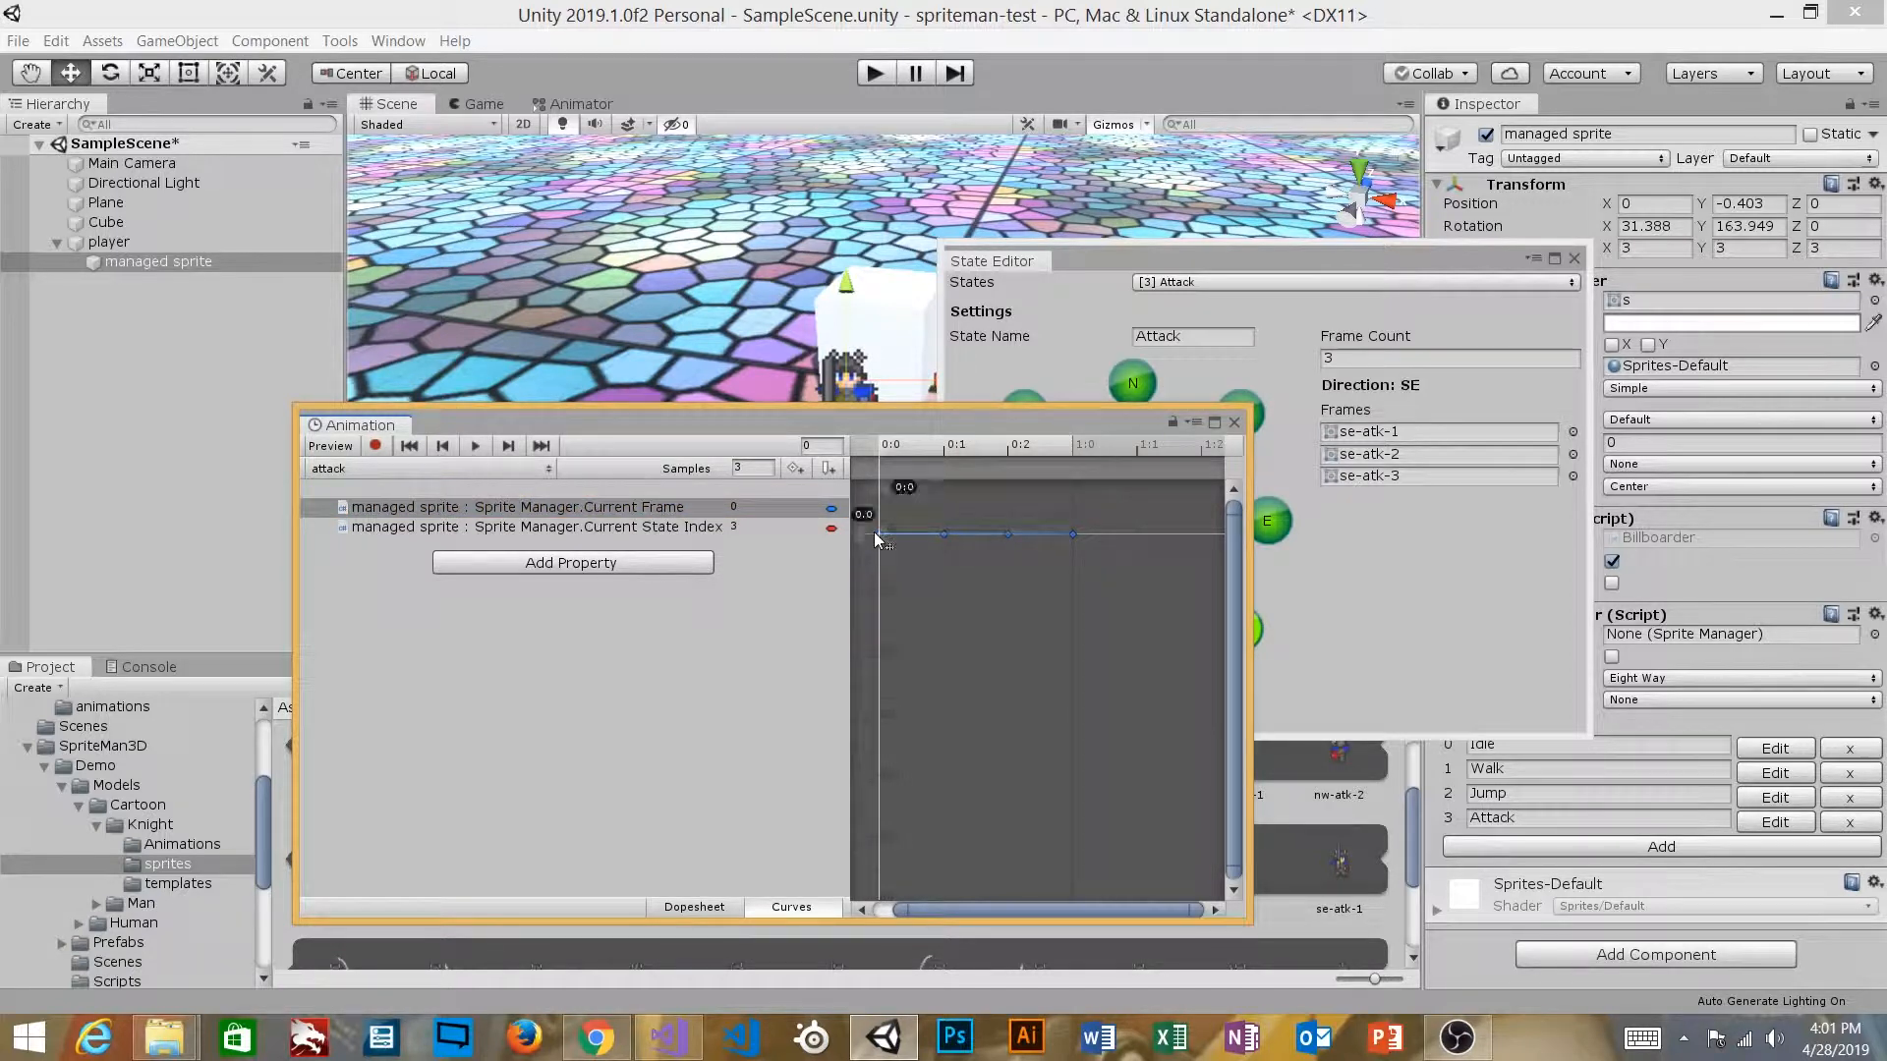
{"action": "left_click", "coordinate": [953, 547]}
{"action": "right_click", "coordinate": [944, 535]}
{"action": "left_click", "coordinate": [995, 572]}
{"action": "type", "text": "1"}
{"action": "key", "text": "Return"}
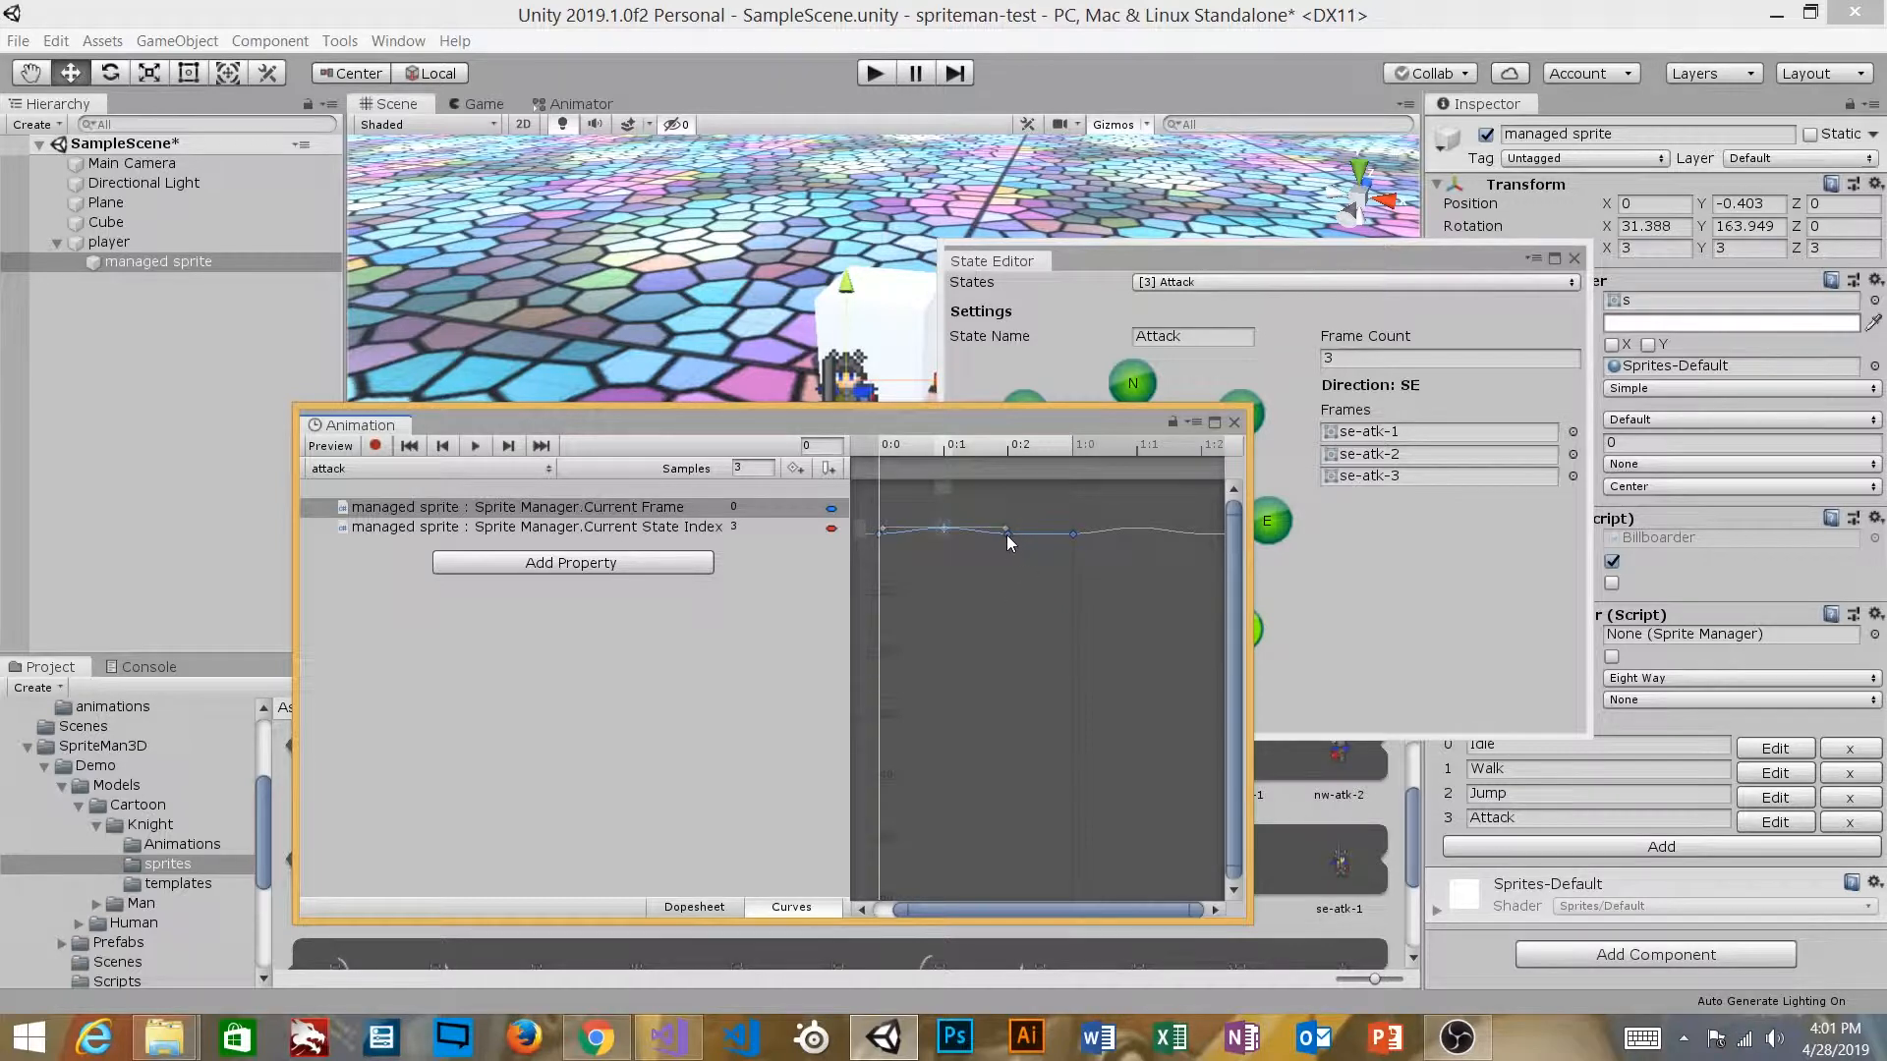
Step: Set the Current Frame keyframe at 0:2 to 2
{"action": "right_click", "coordinate": [1008, 538]}
{"action": "left_click", "coordinate": [1043, 576]}
{"action": "right_click", "coordinate": [1006, 541]}
{"action": "left_click", "coordinate": [1047, 576]}
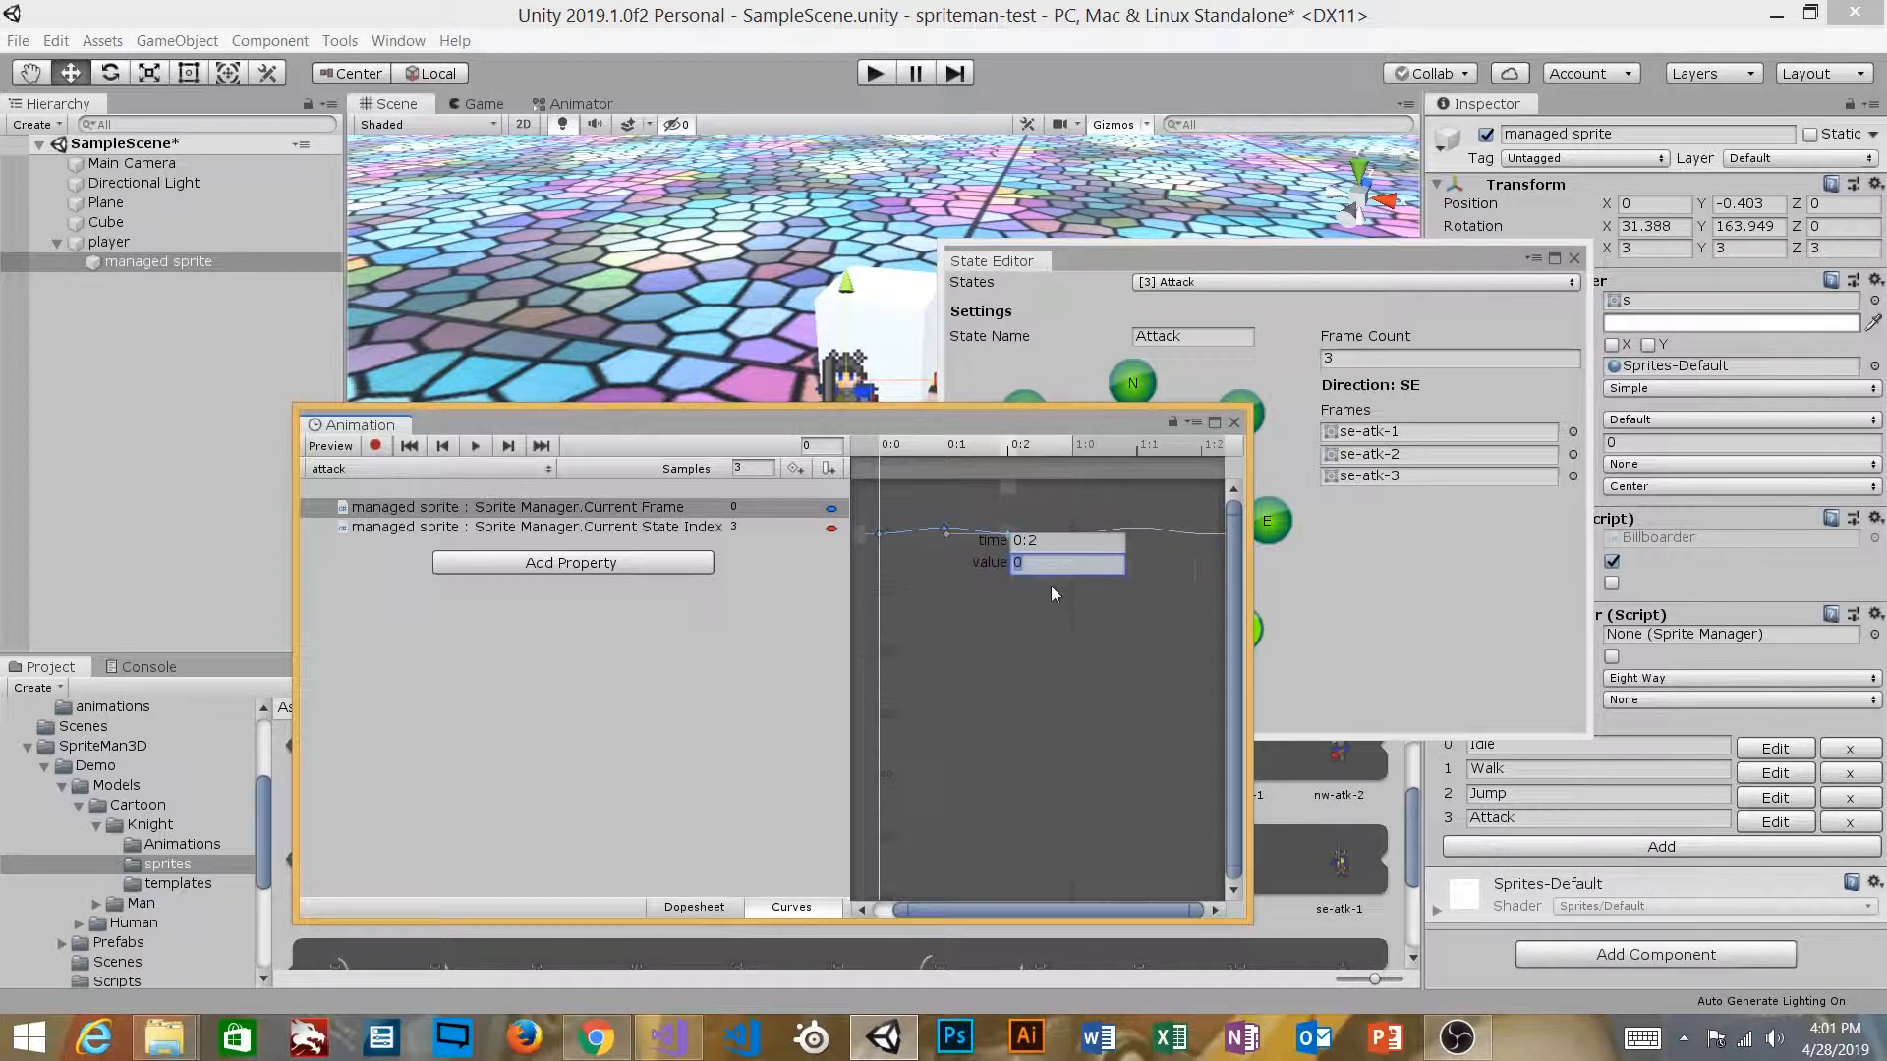
{"action": "key", "text": "Return"}
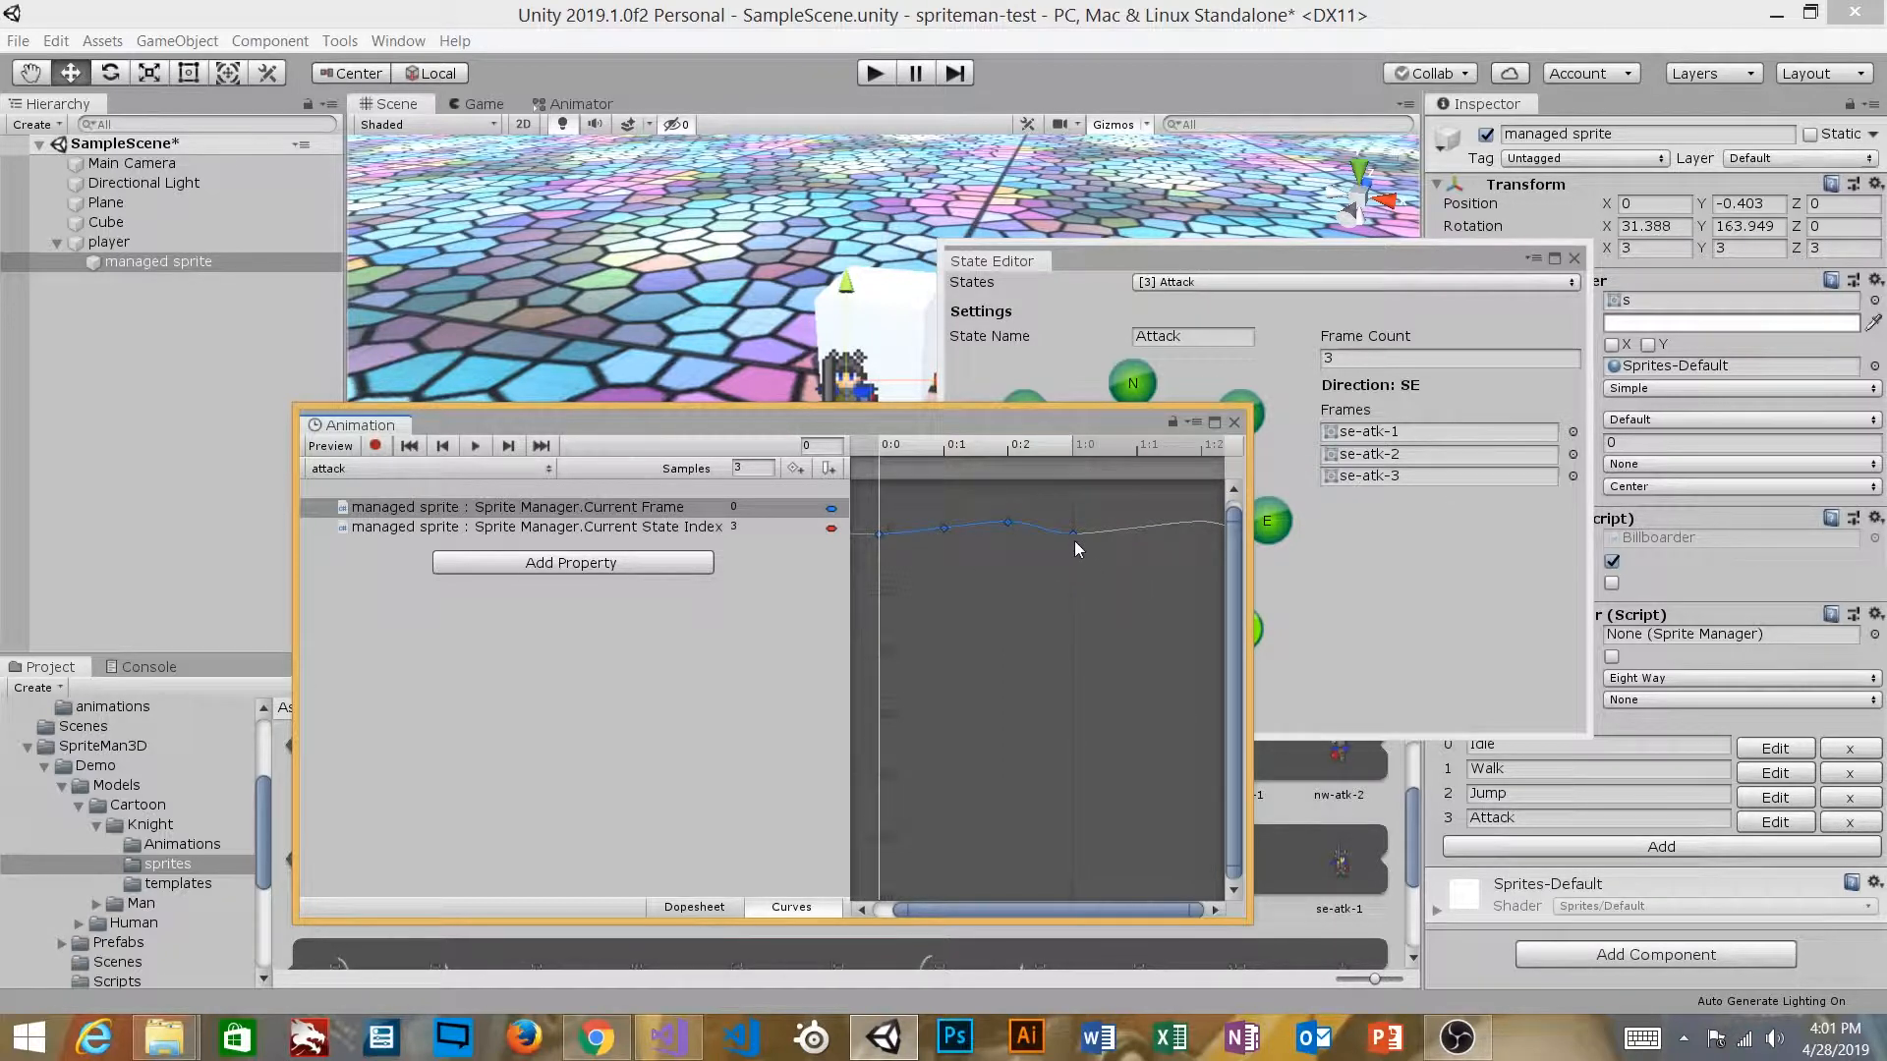
Step: Set the Current Frame keyframe at 1:0 to 2
{"action": "right_click", "coordinate": [1073, 539]}
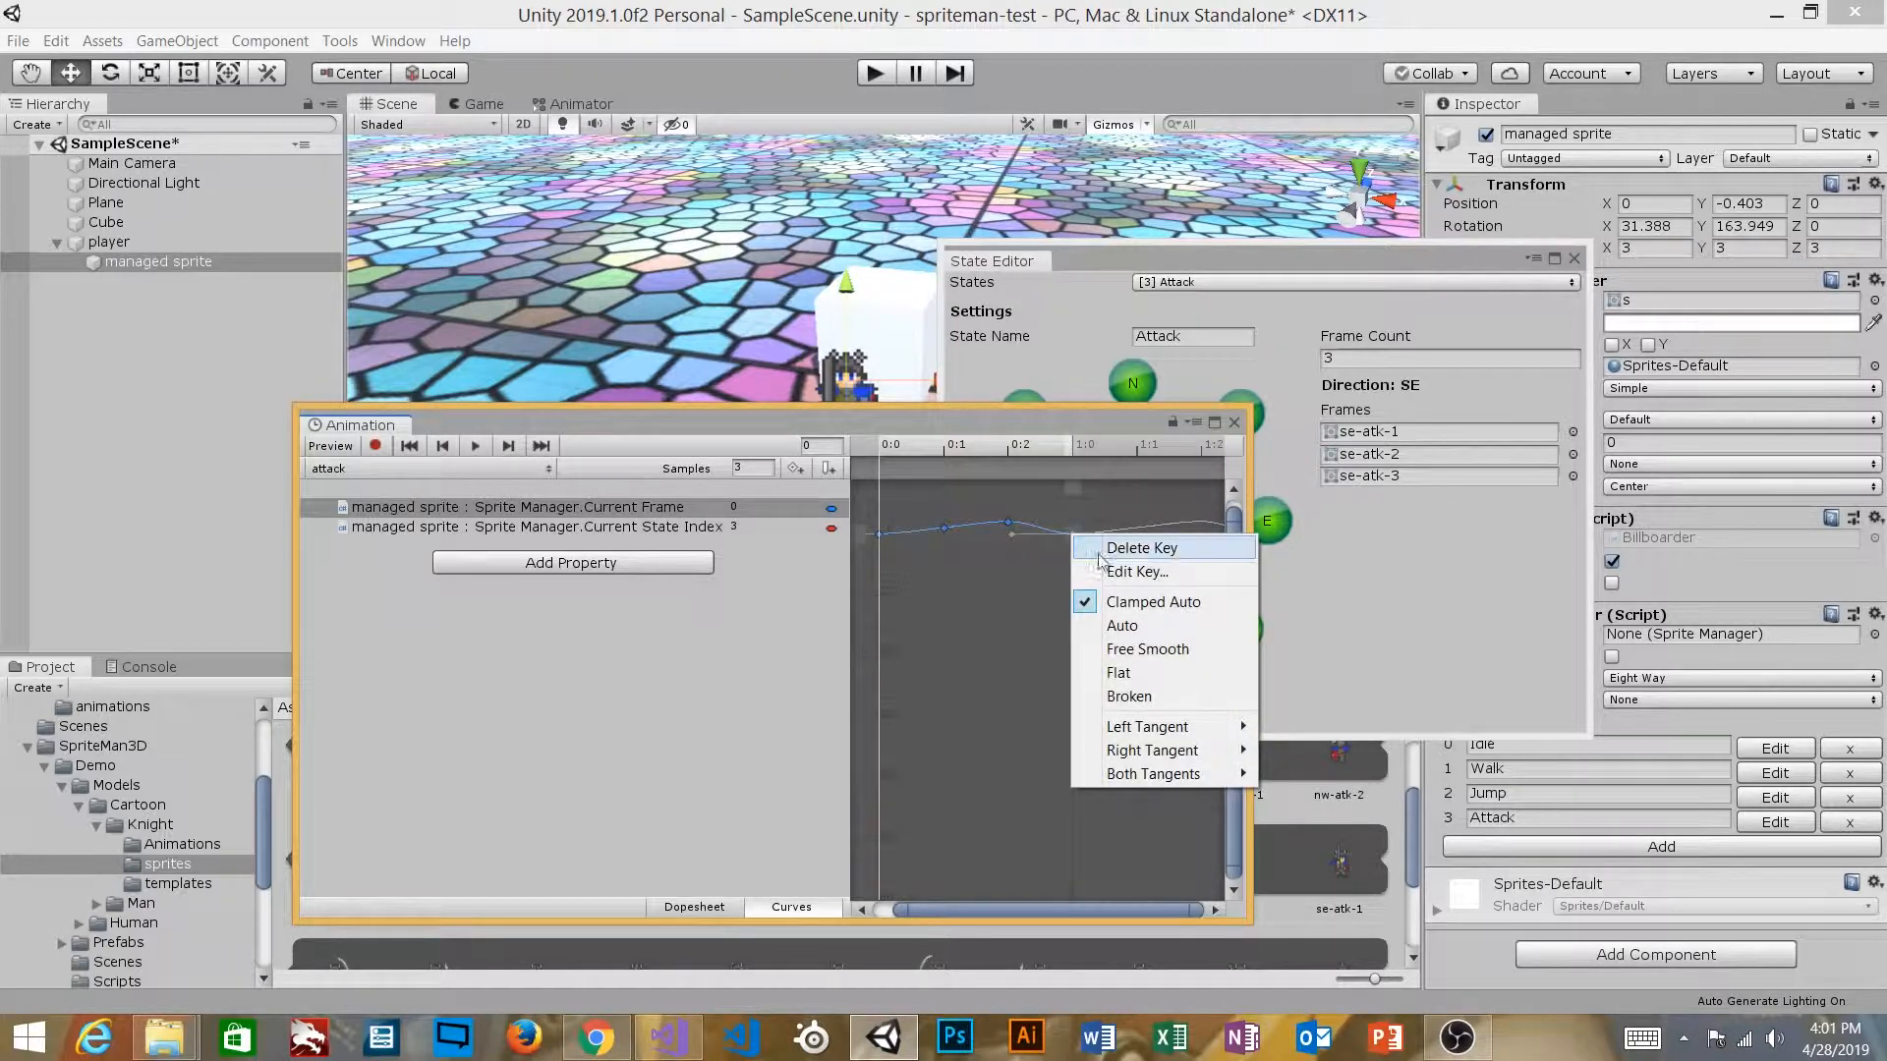
{"action": "left_click", "coordinate": [1117, 574]}
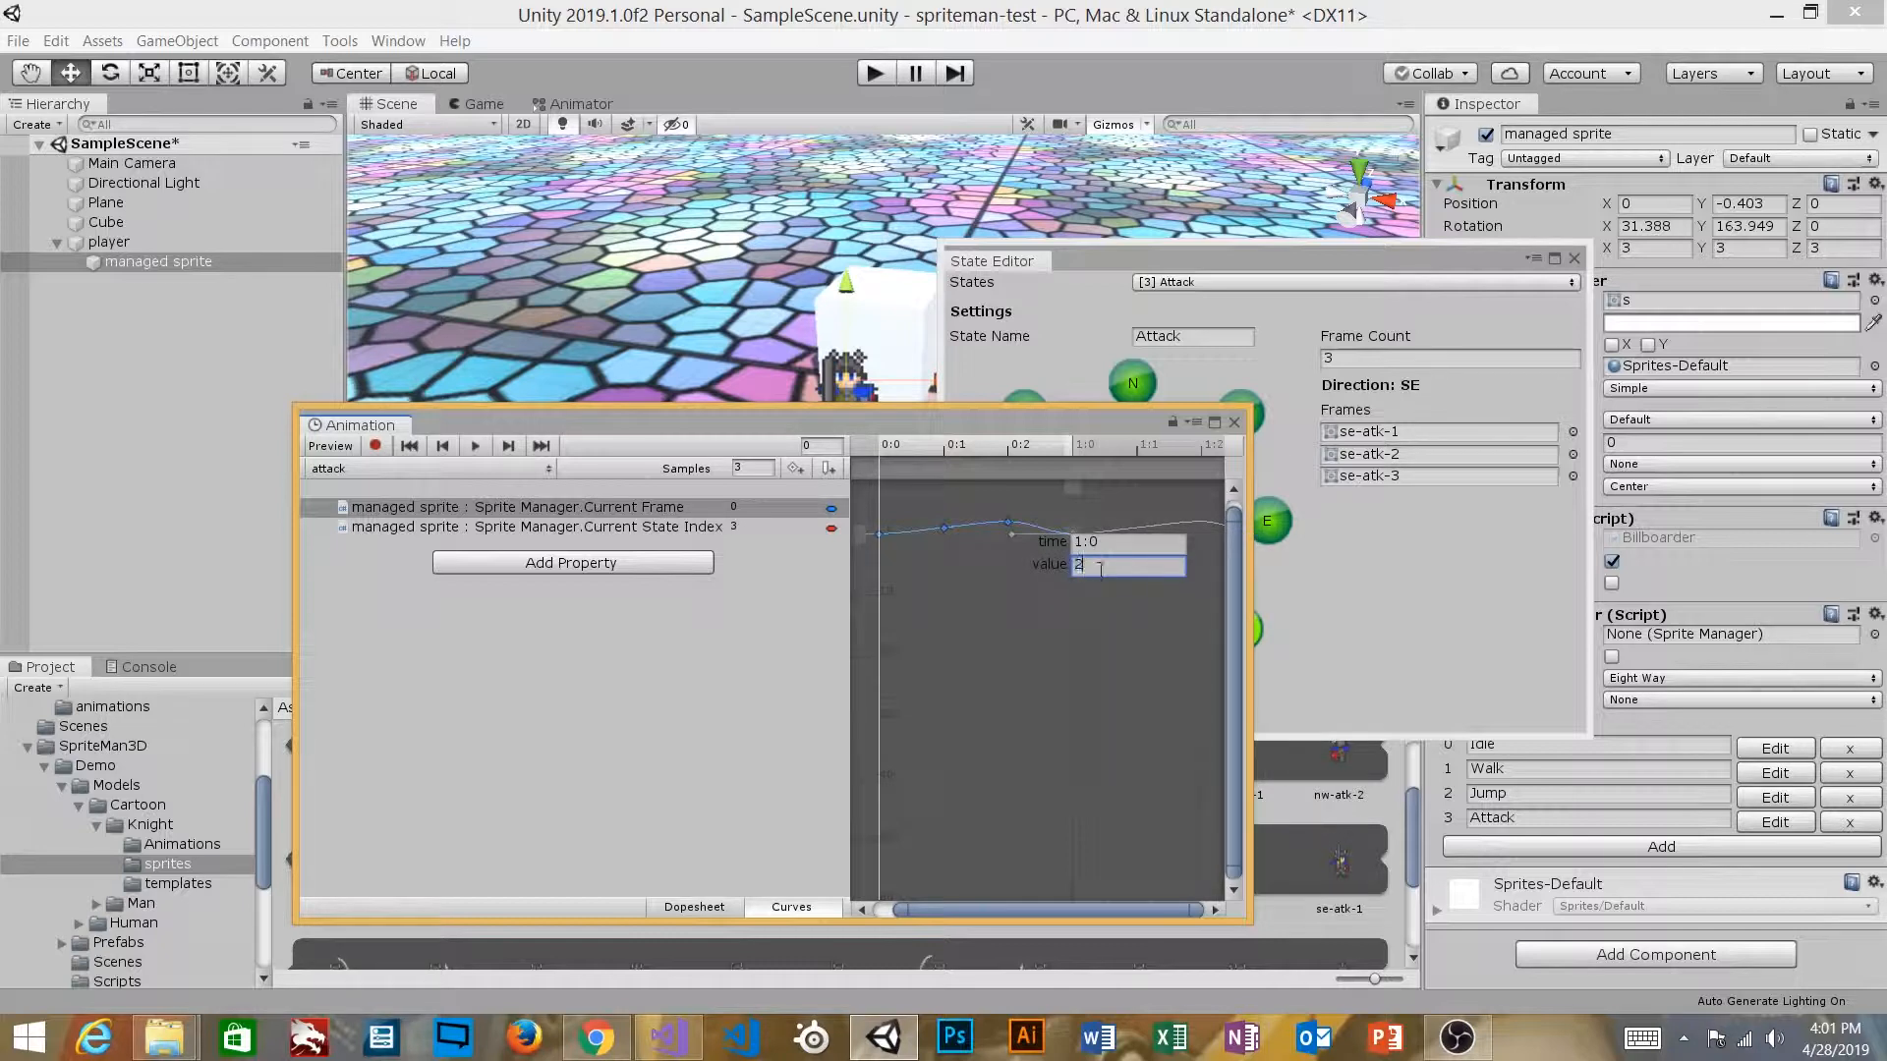
{"action": "key", "text": "Return"}
{"action": "left_click", "coordinate": [1065, 584]}
Step: Preview the attack clip on the knight sprite from a different scene angle, then stop the playback
{"action": "left_click_drag", "start_coordinate": [1047, 426], "coordinate": [1400, 479]}
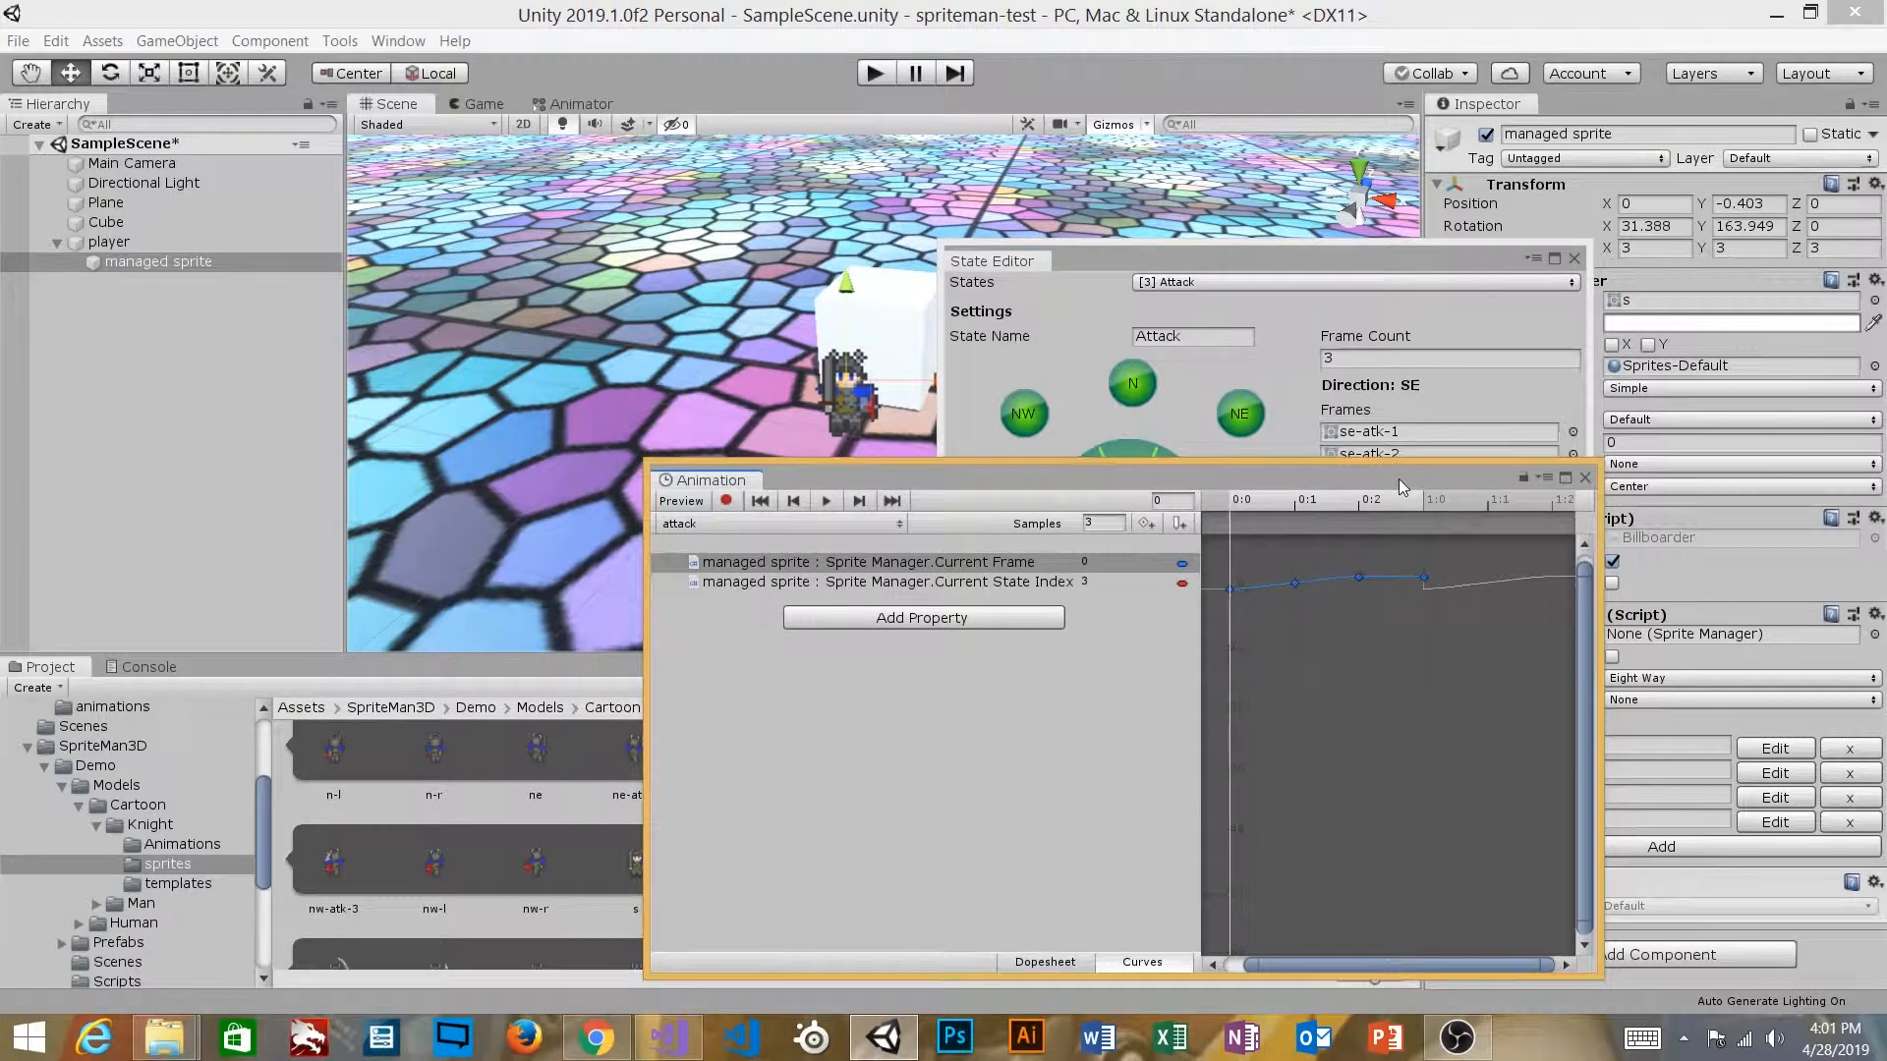
{"action": "key", "text": "q"}
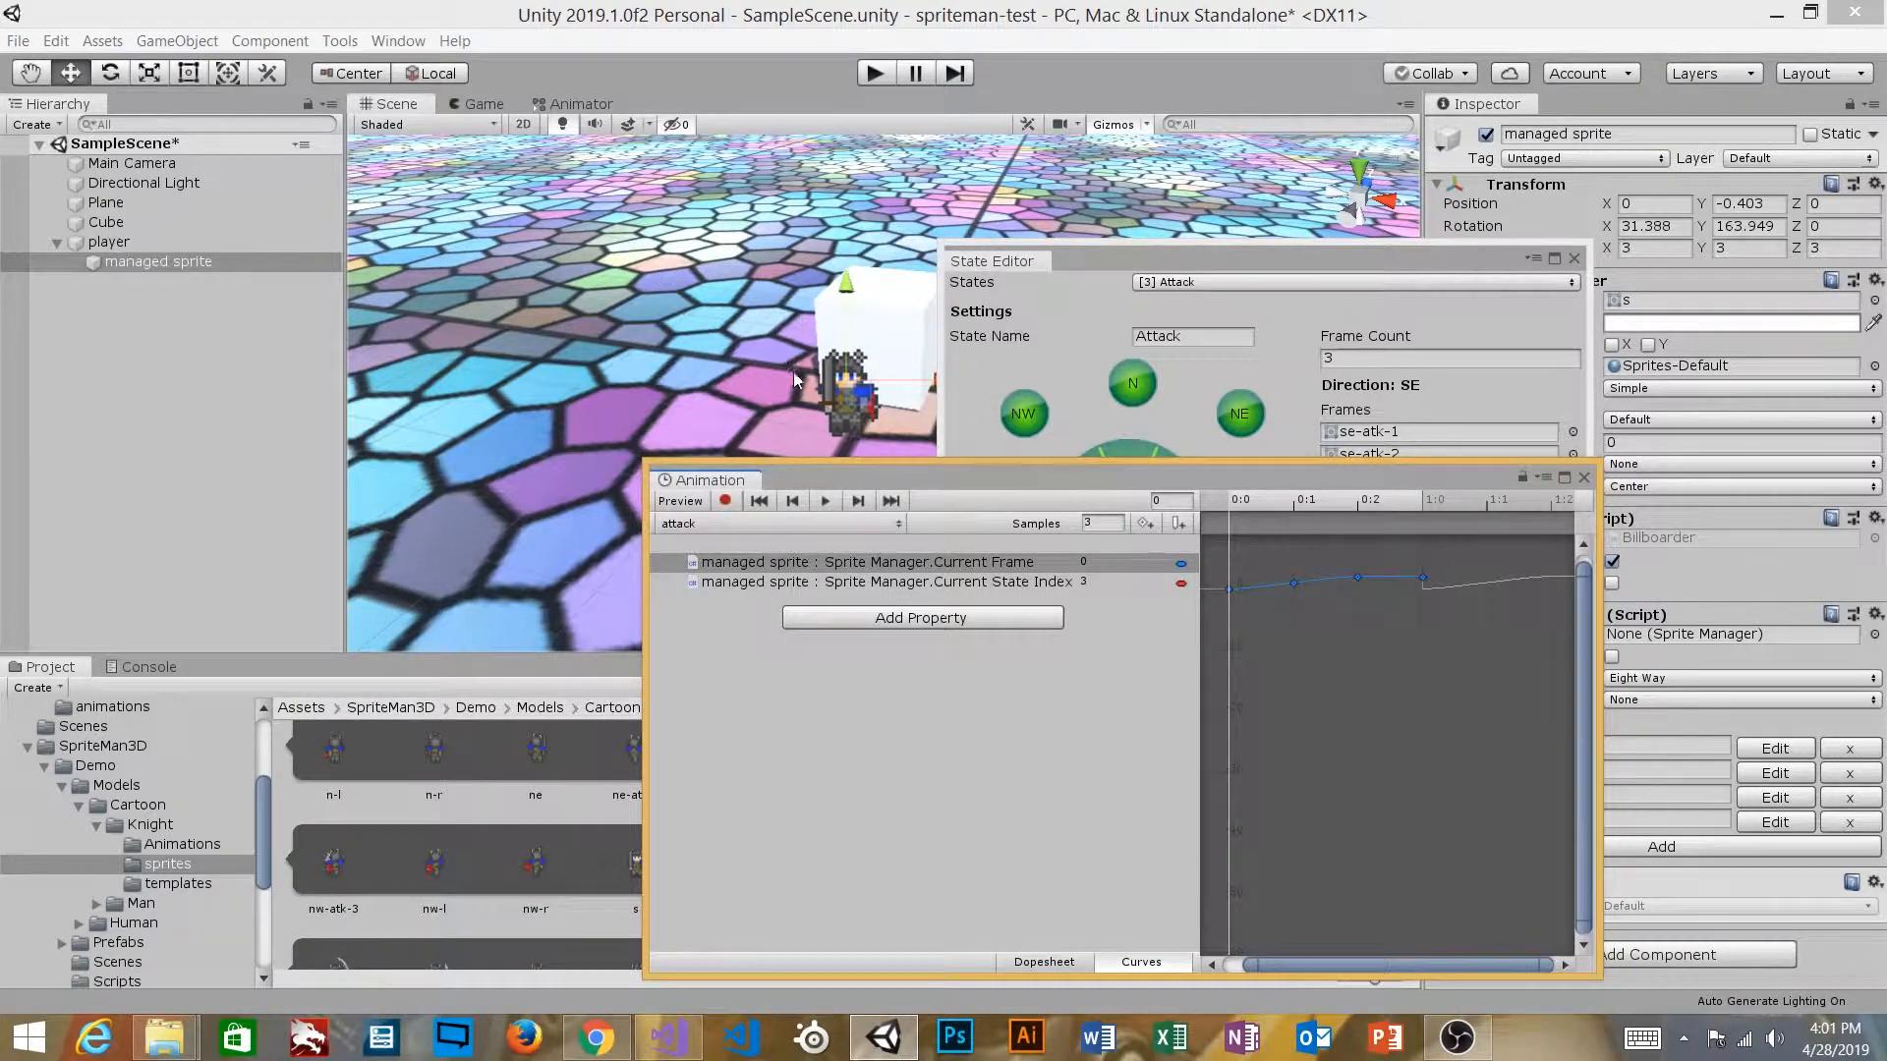
{"action": "mouse_move", "coordinate": [659, 278]}
{"action": "left_mouse_down", "text": "alt"}
{"action": "mouse_move", "coordinate": [618, 297]}
{"action": "mouse_move", "coordinate": [668, 319]}
{"action": "mouse_move", "coordinate": [651, 292]}
{"action": "left_mouse_up", "text": "alt"}
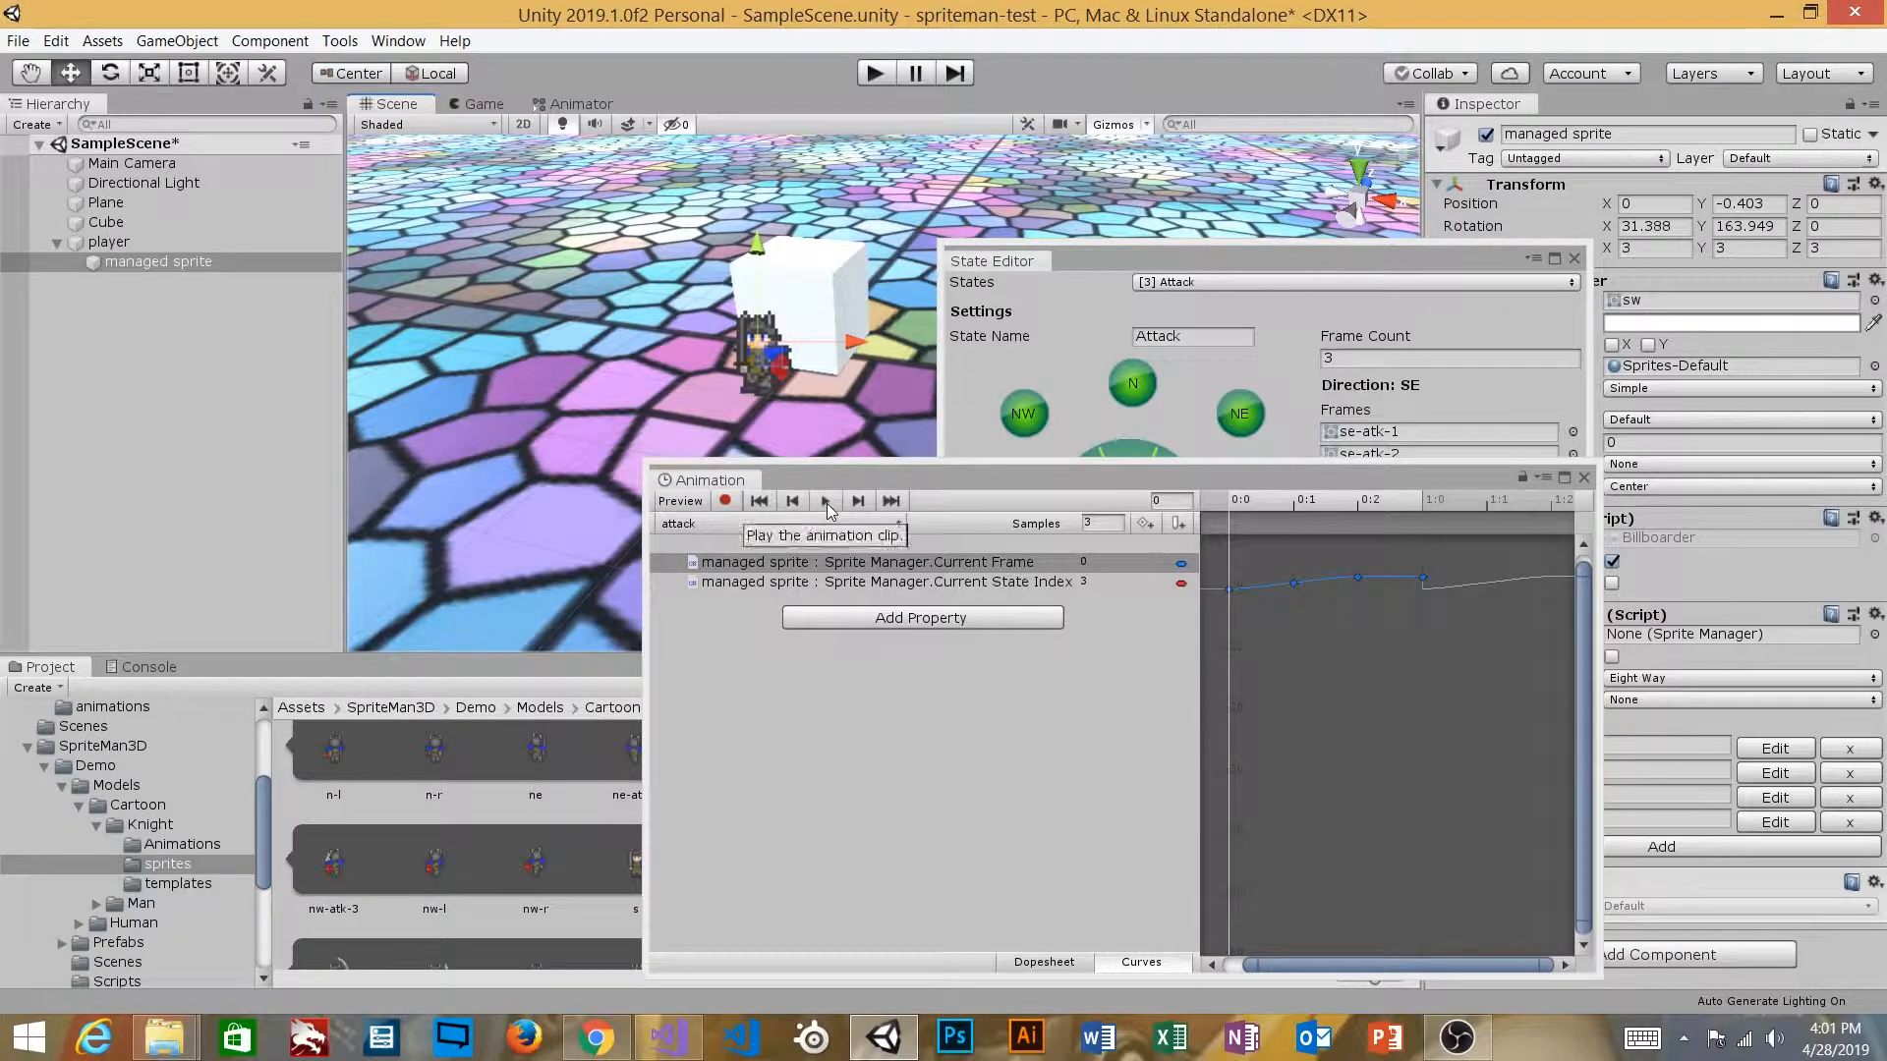
{"action": "left_click", "coordinate": [826, 502]}
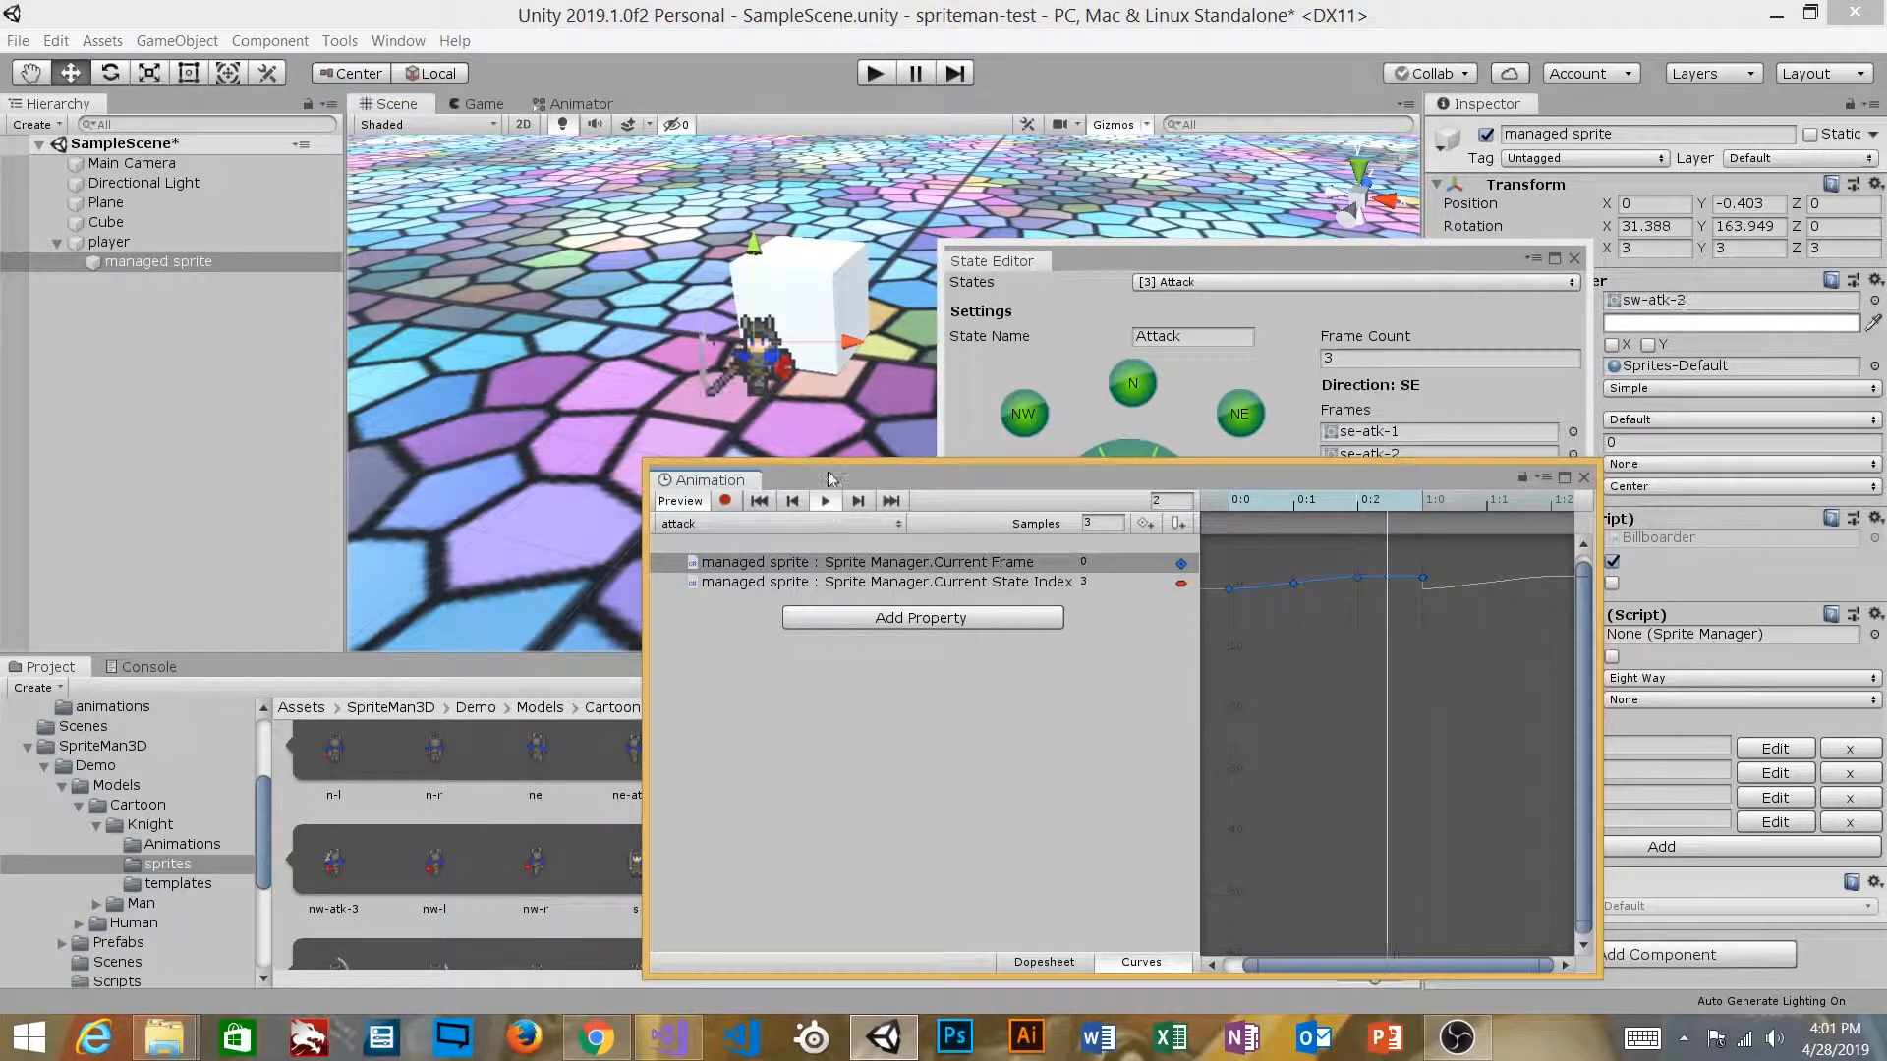
{"action": "left_click_drag", "start_coordinate": [834, 393], "coordinate": [772, 274], "text": "alt"}
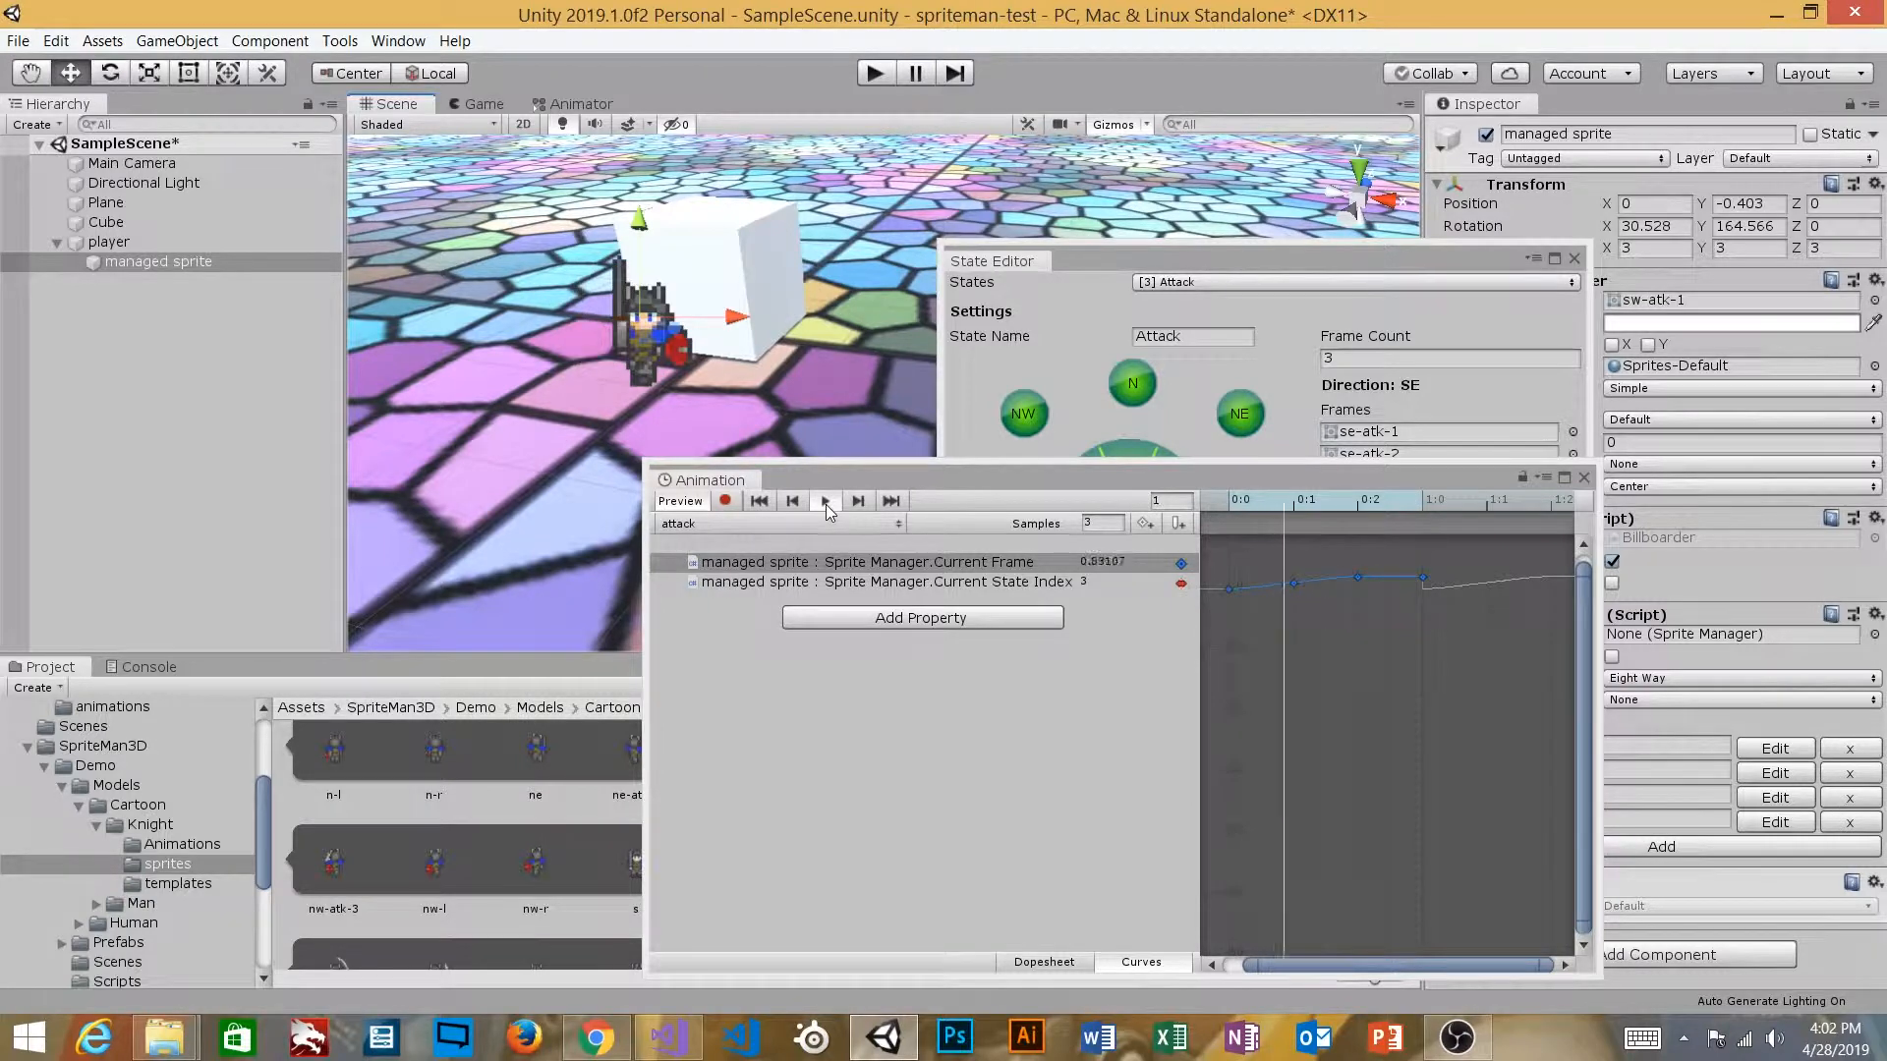
{"action": "left_click", "coordinate": [827, 502]}
Step: Close the floating Animation and State Editor windows
{"action": "left_click", "coordinate": [941, 755]}
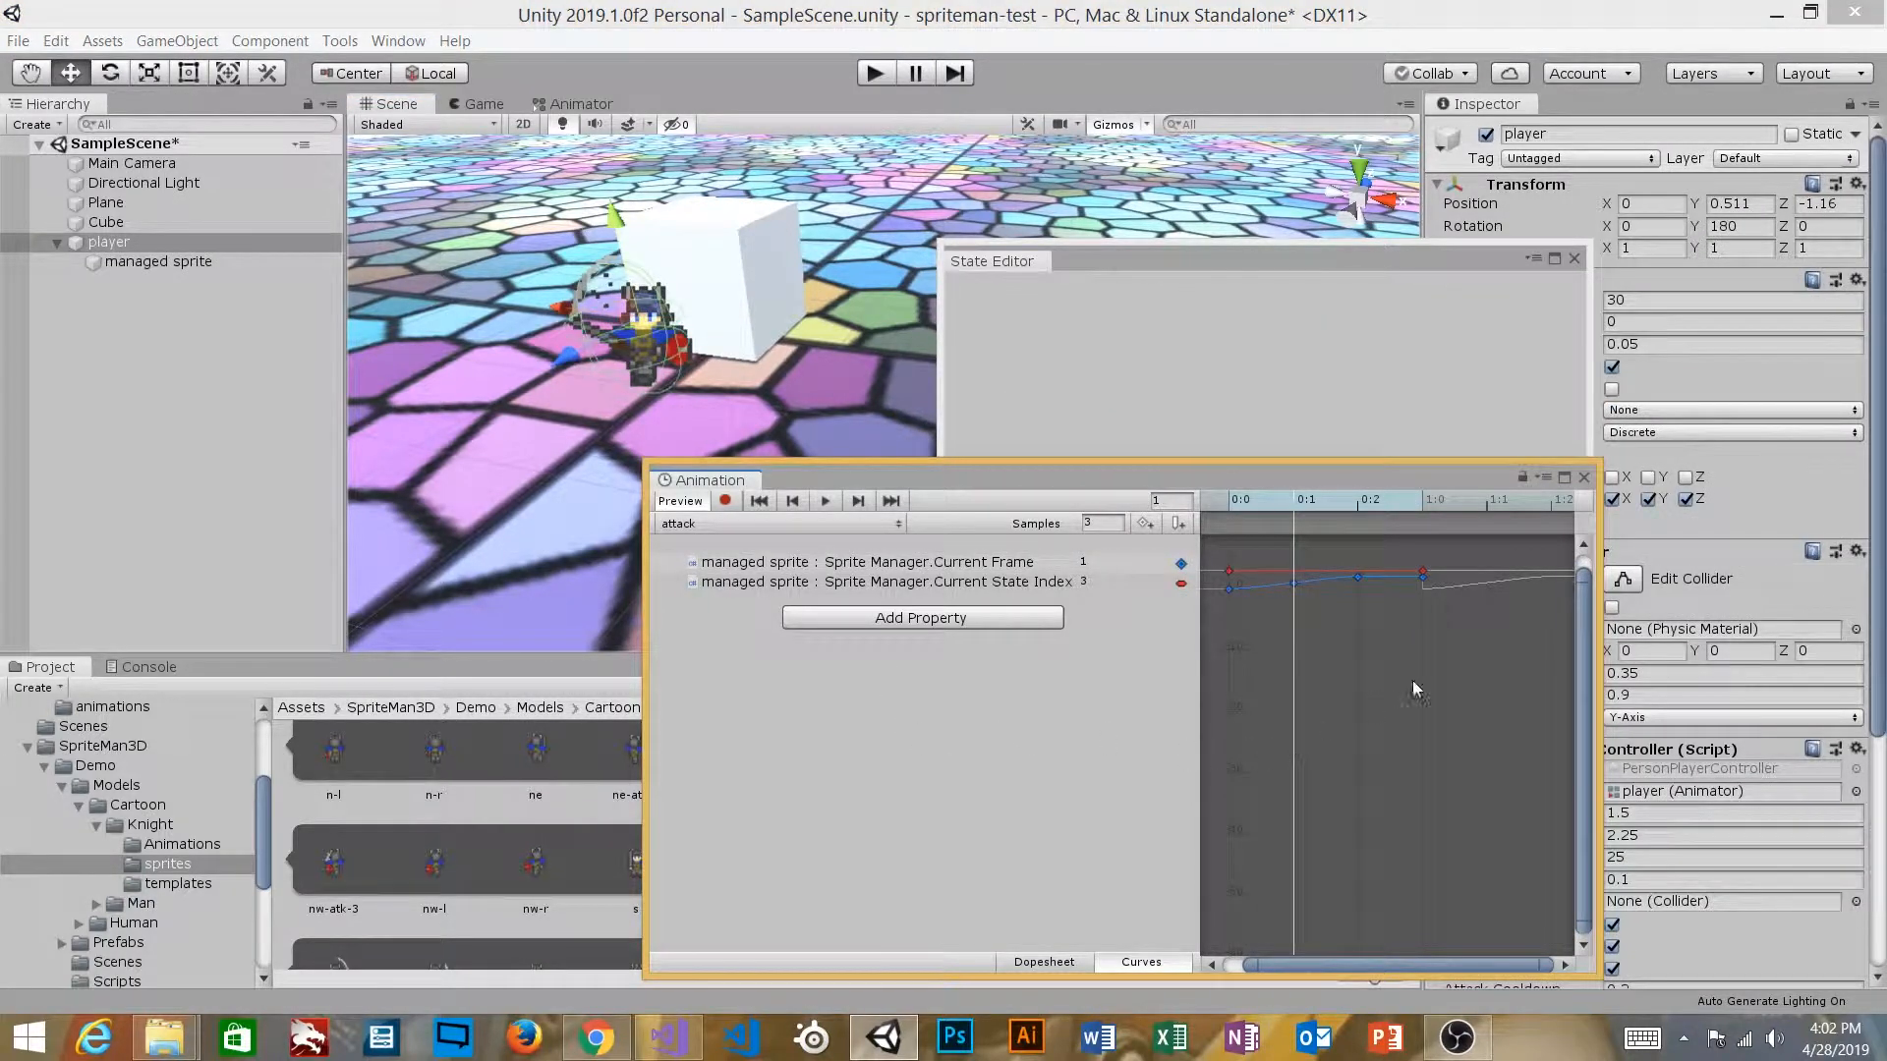
{"action": "left_click", "coordinate": [1584, 477]}
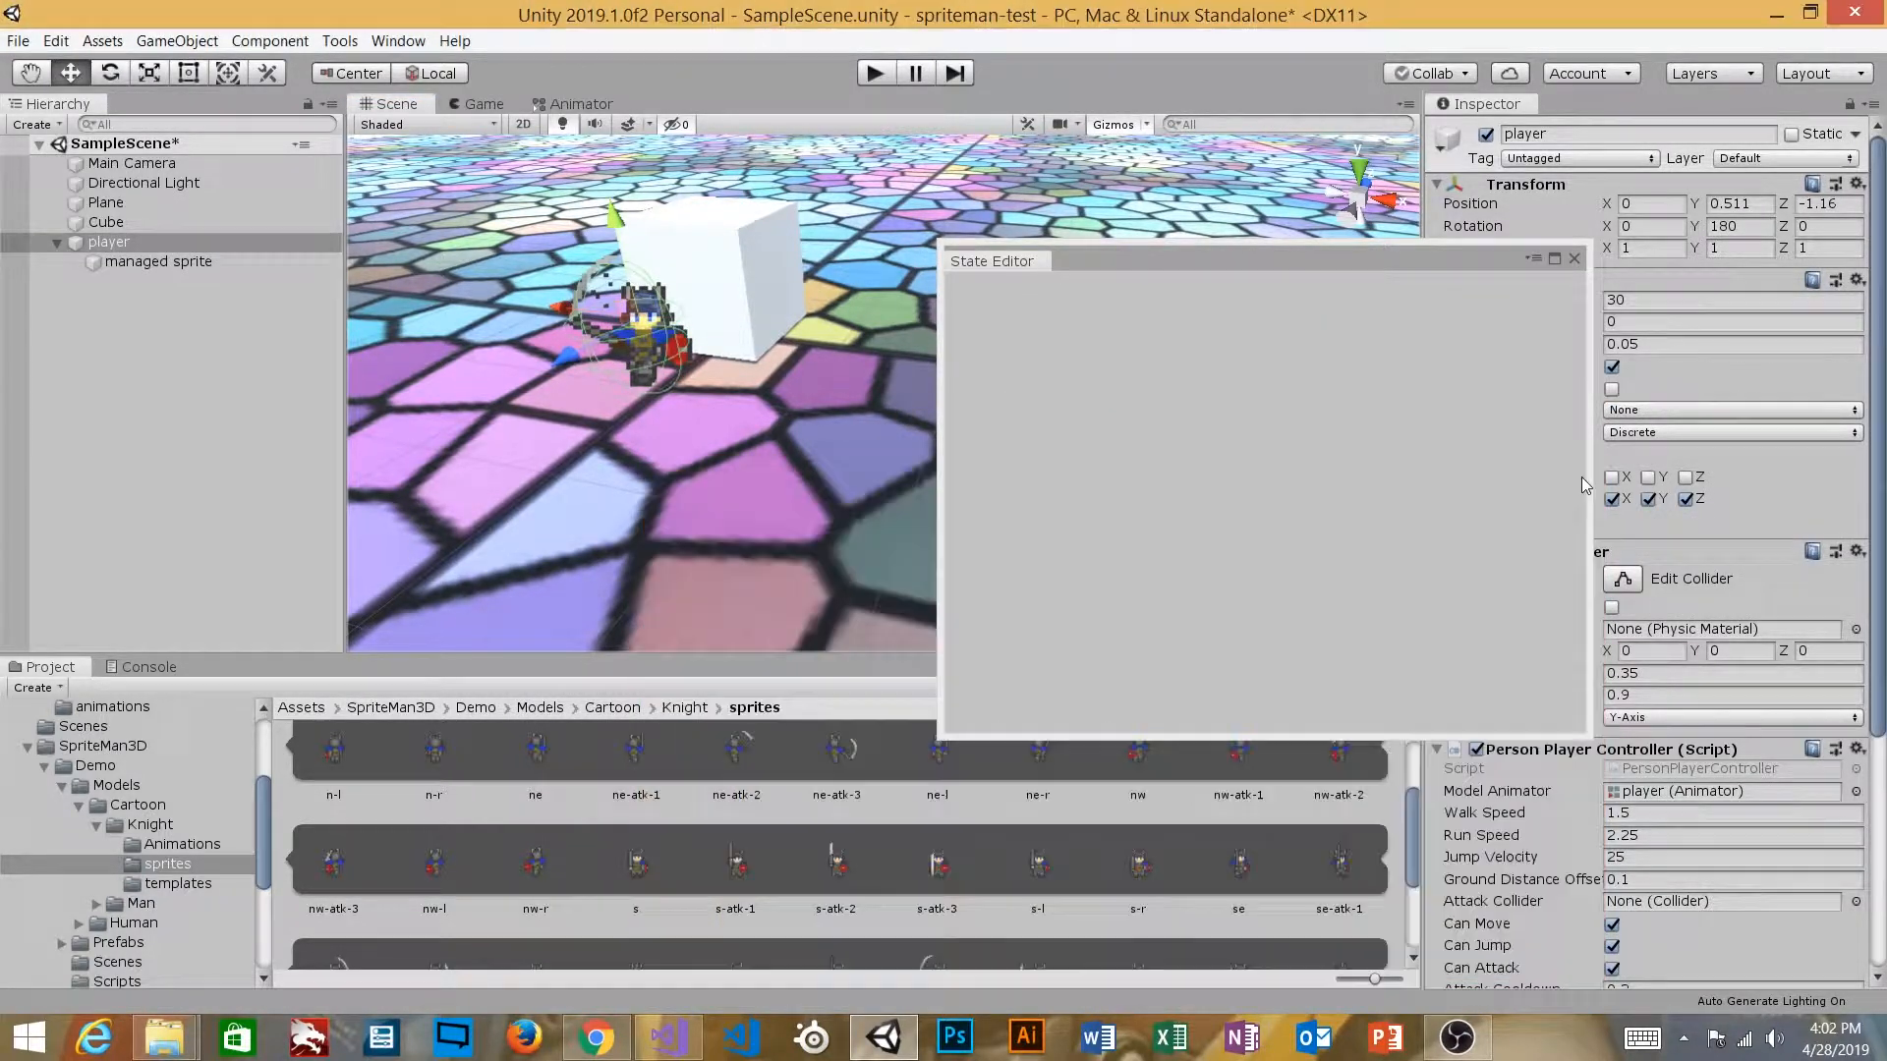
{"action": "left_click", "coordinate": [1376, 344]}
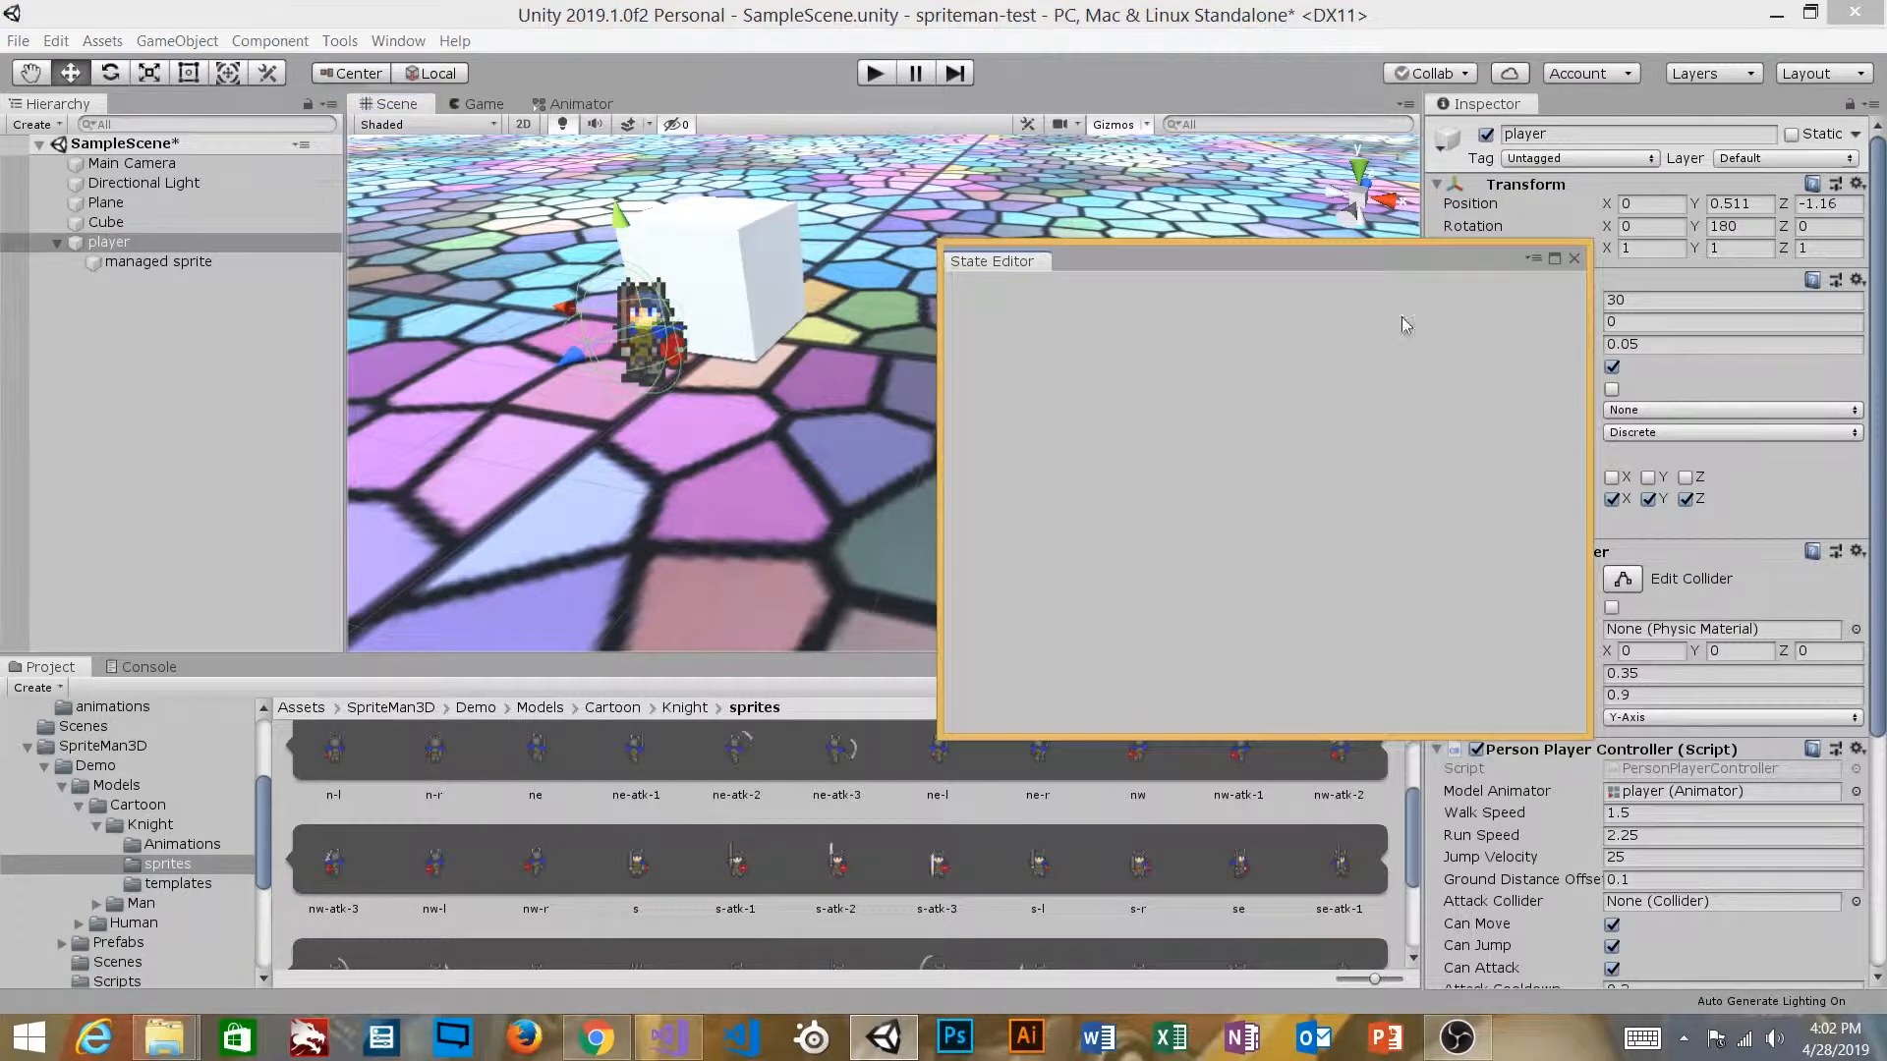
{"action": "left_click", "coordinate": [1573, 259]}
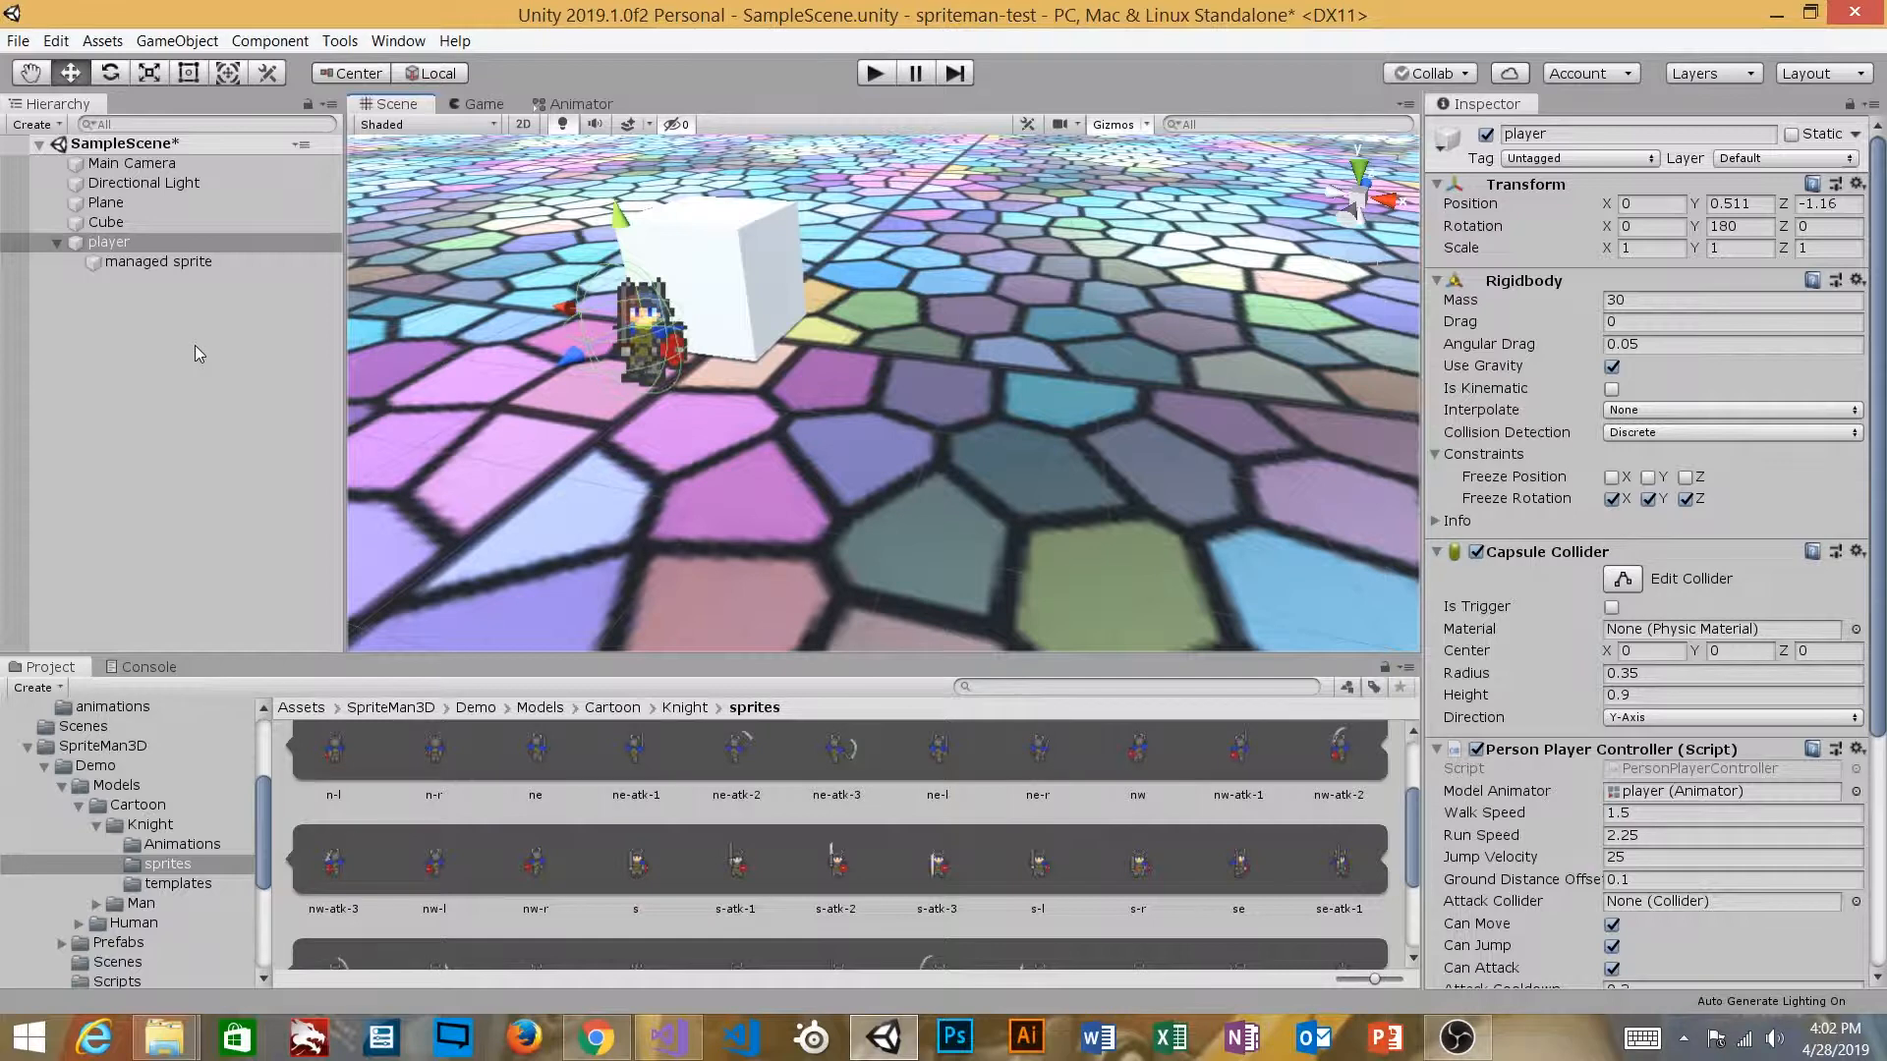
Step: Open the animator controller assigned to the player object
{"action": "left_click", "coordinate": [110, 262]}
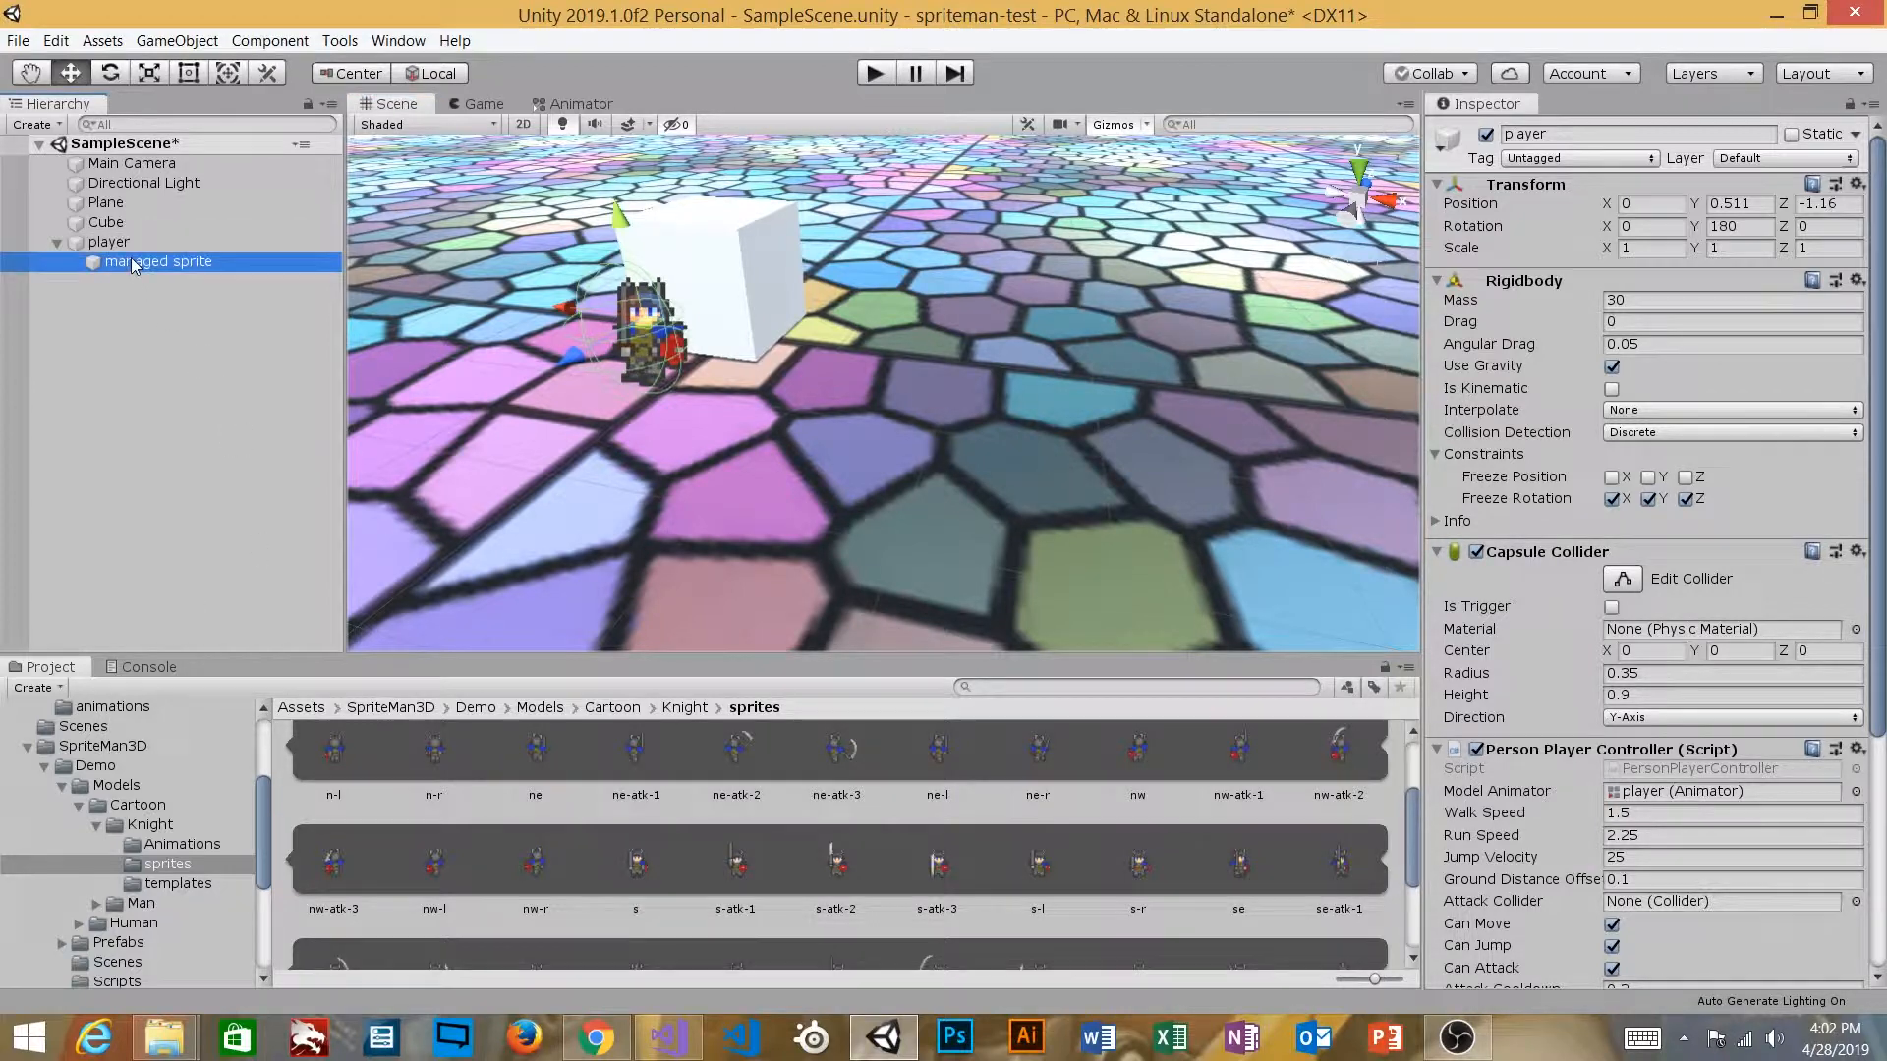
{"action": "left_click", "coordinate": [108, 244]}
{"action": "scroll", "coordinate": [1852, 694], "scroll_direction": "down", "scroll_amount": 5}
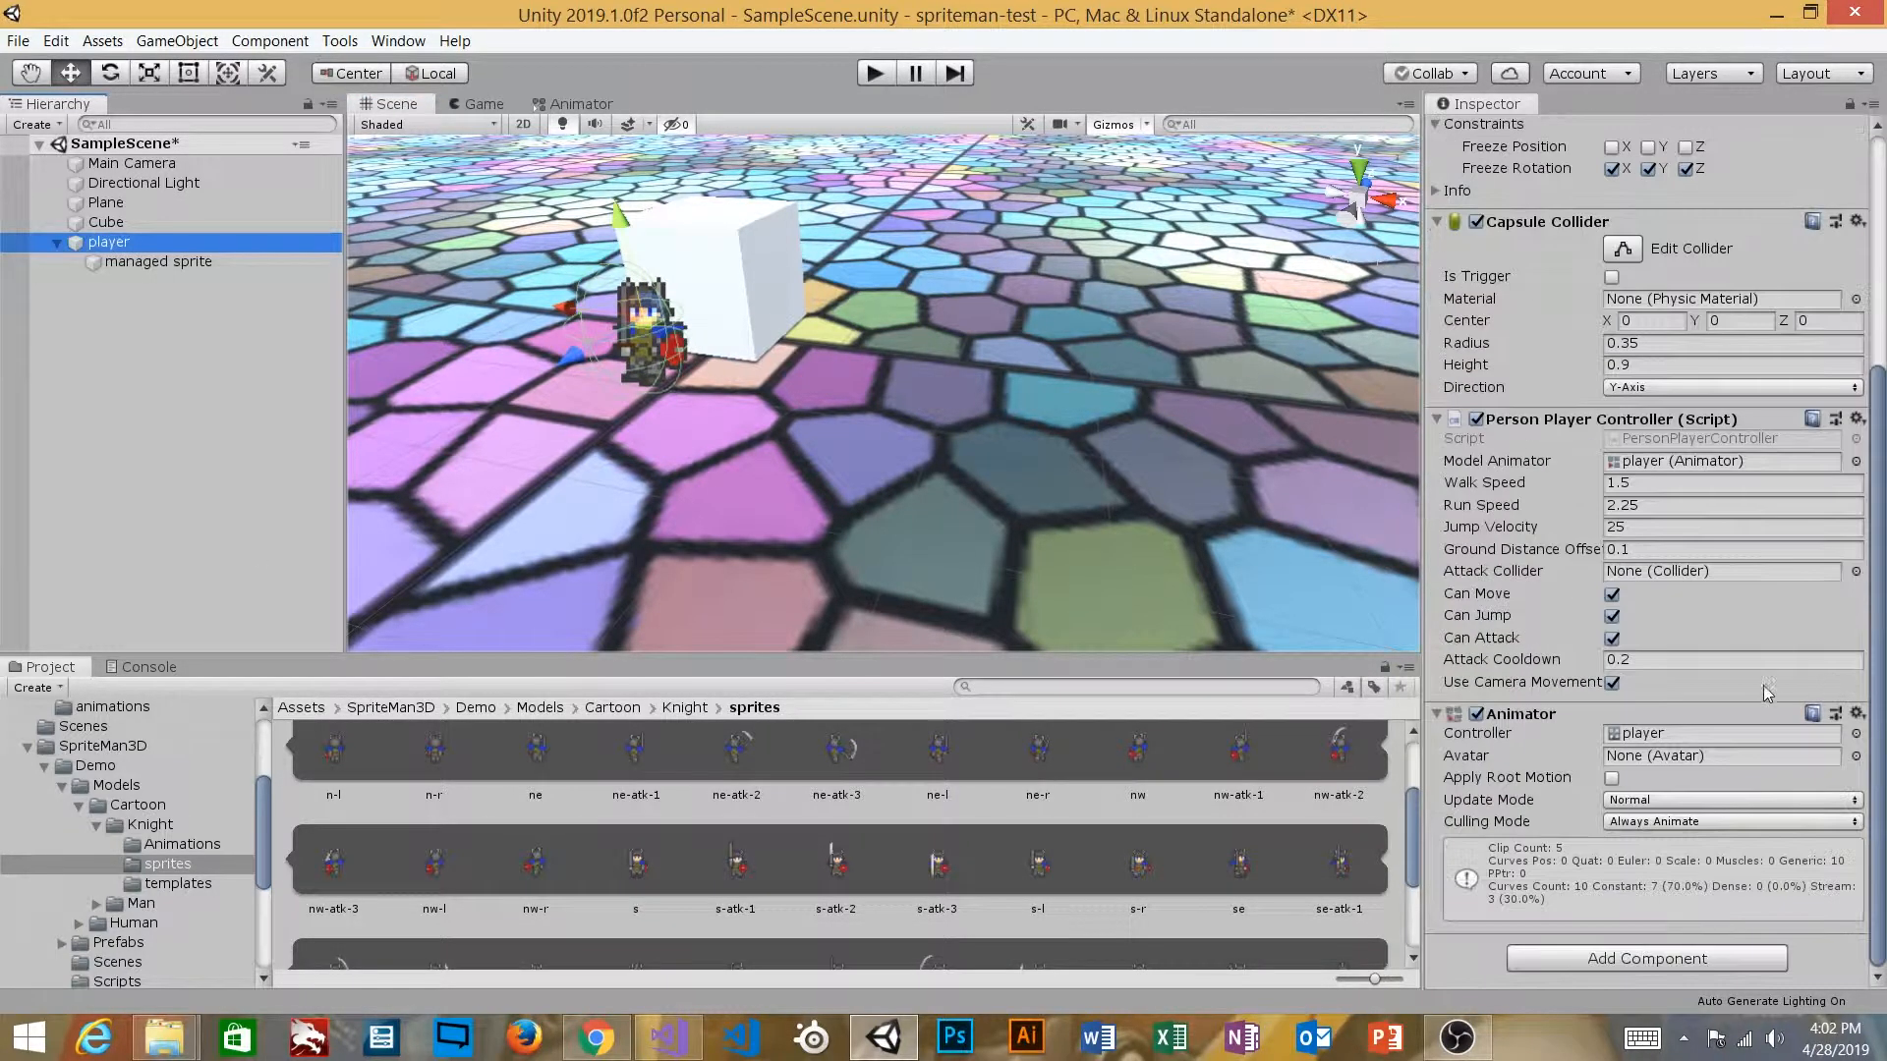
{"action": "left_click", "coordinate": [1643, 736]}
{"action": "double_click", "coordinate": [1643, 735]}
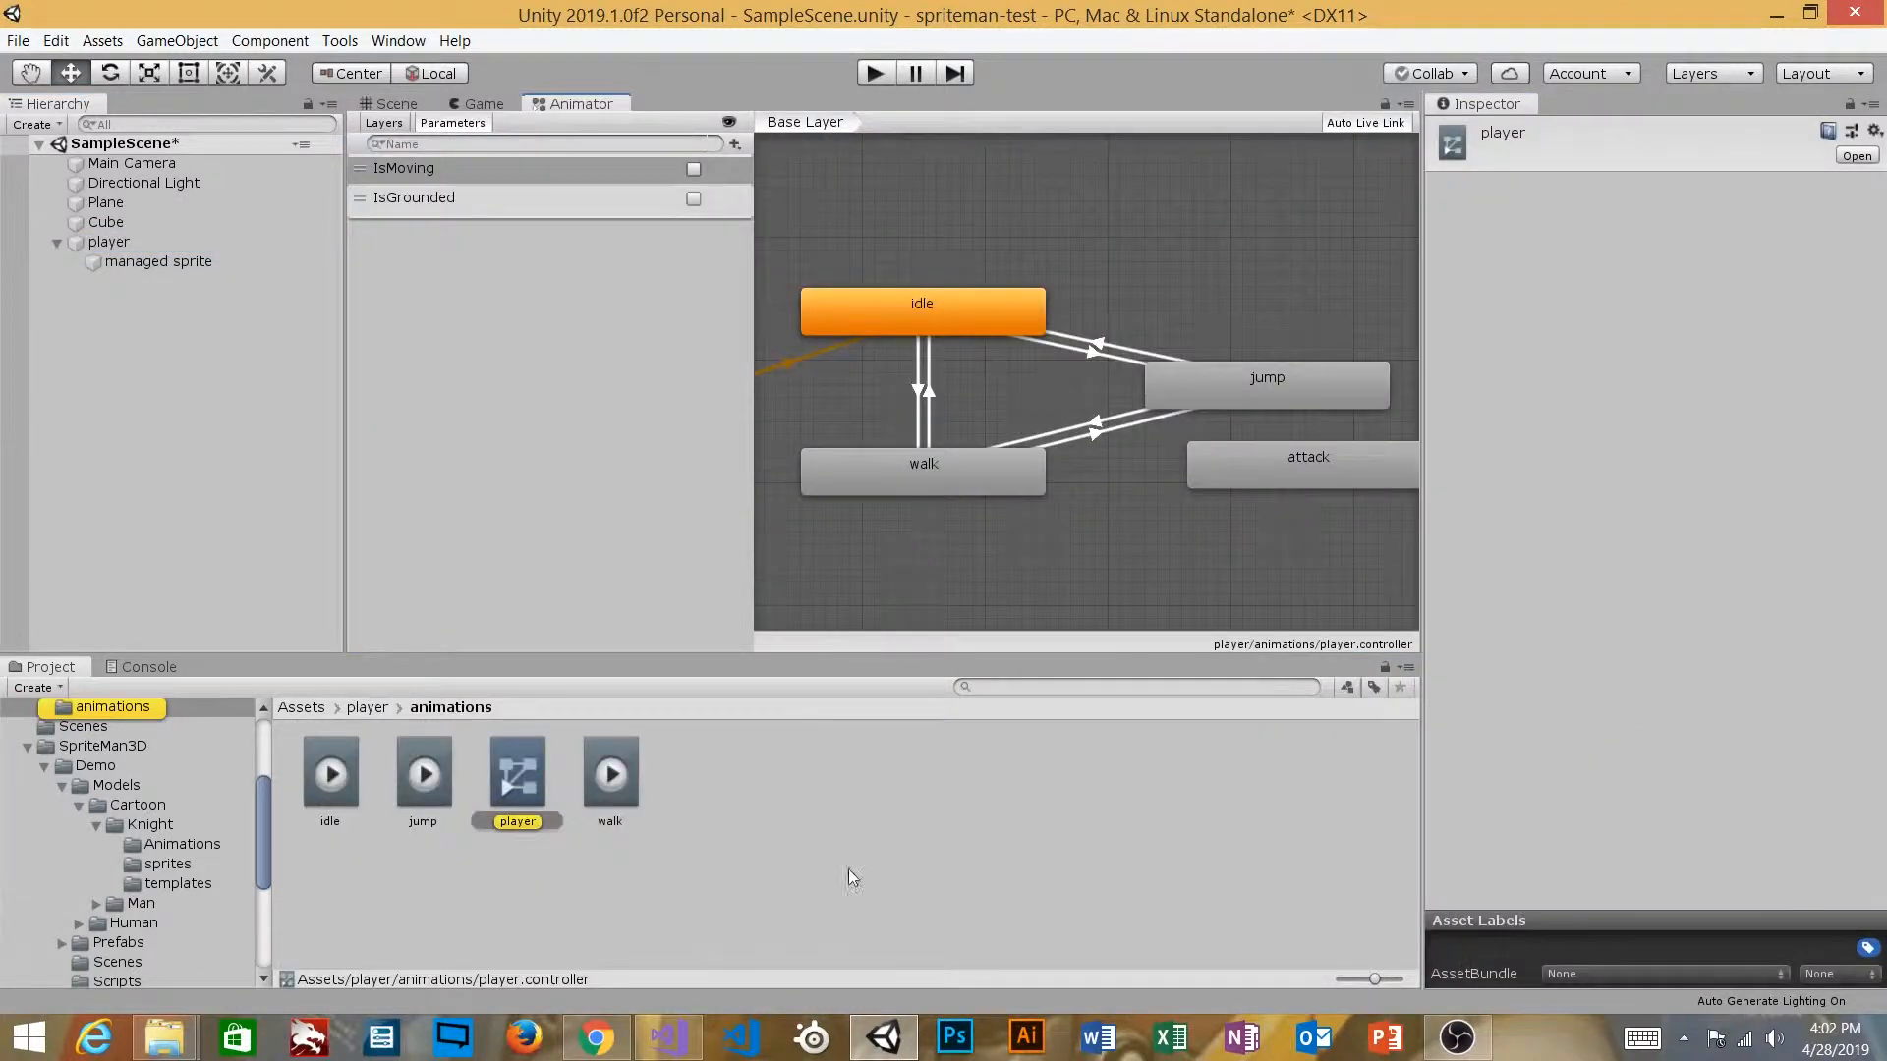
Step: Rearrange the state graph so jump sits level with idle and attack sits below jump, level with walk
{"action": "middle_click_drag", "start_coordinate": [1348, 506], "coordinate": [1274, 489]}
{"action": "scroll", "coordinate": [1273, 491], "scroll_direction": "down", "scroll_amount": 4}
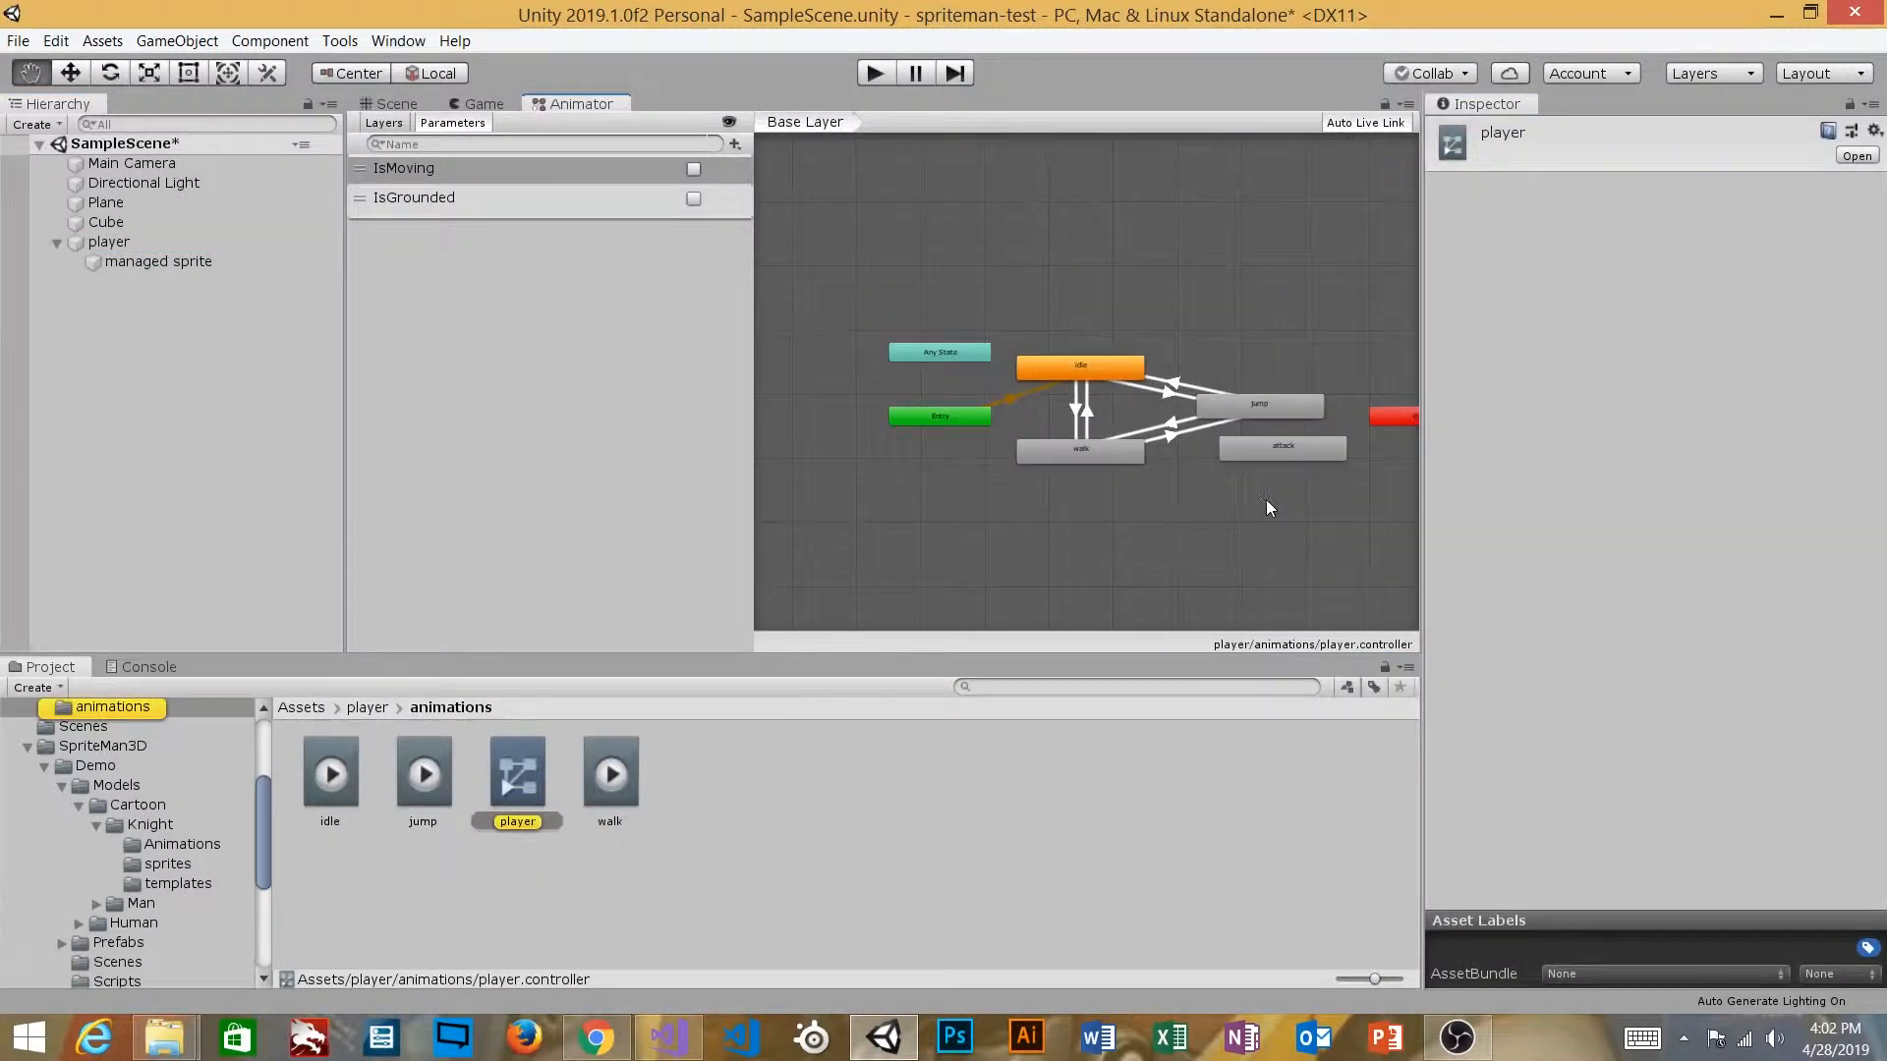
{"action": "left_click", "coordinate": [1271, 458]}
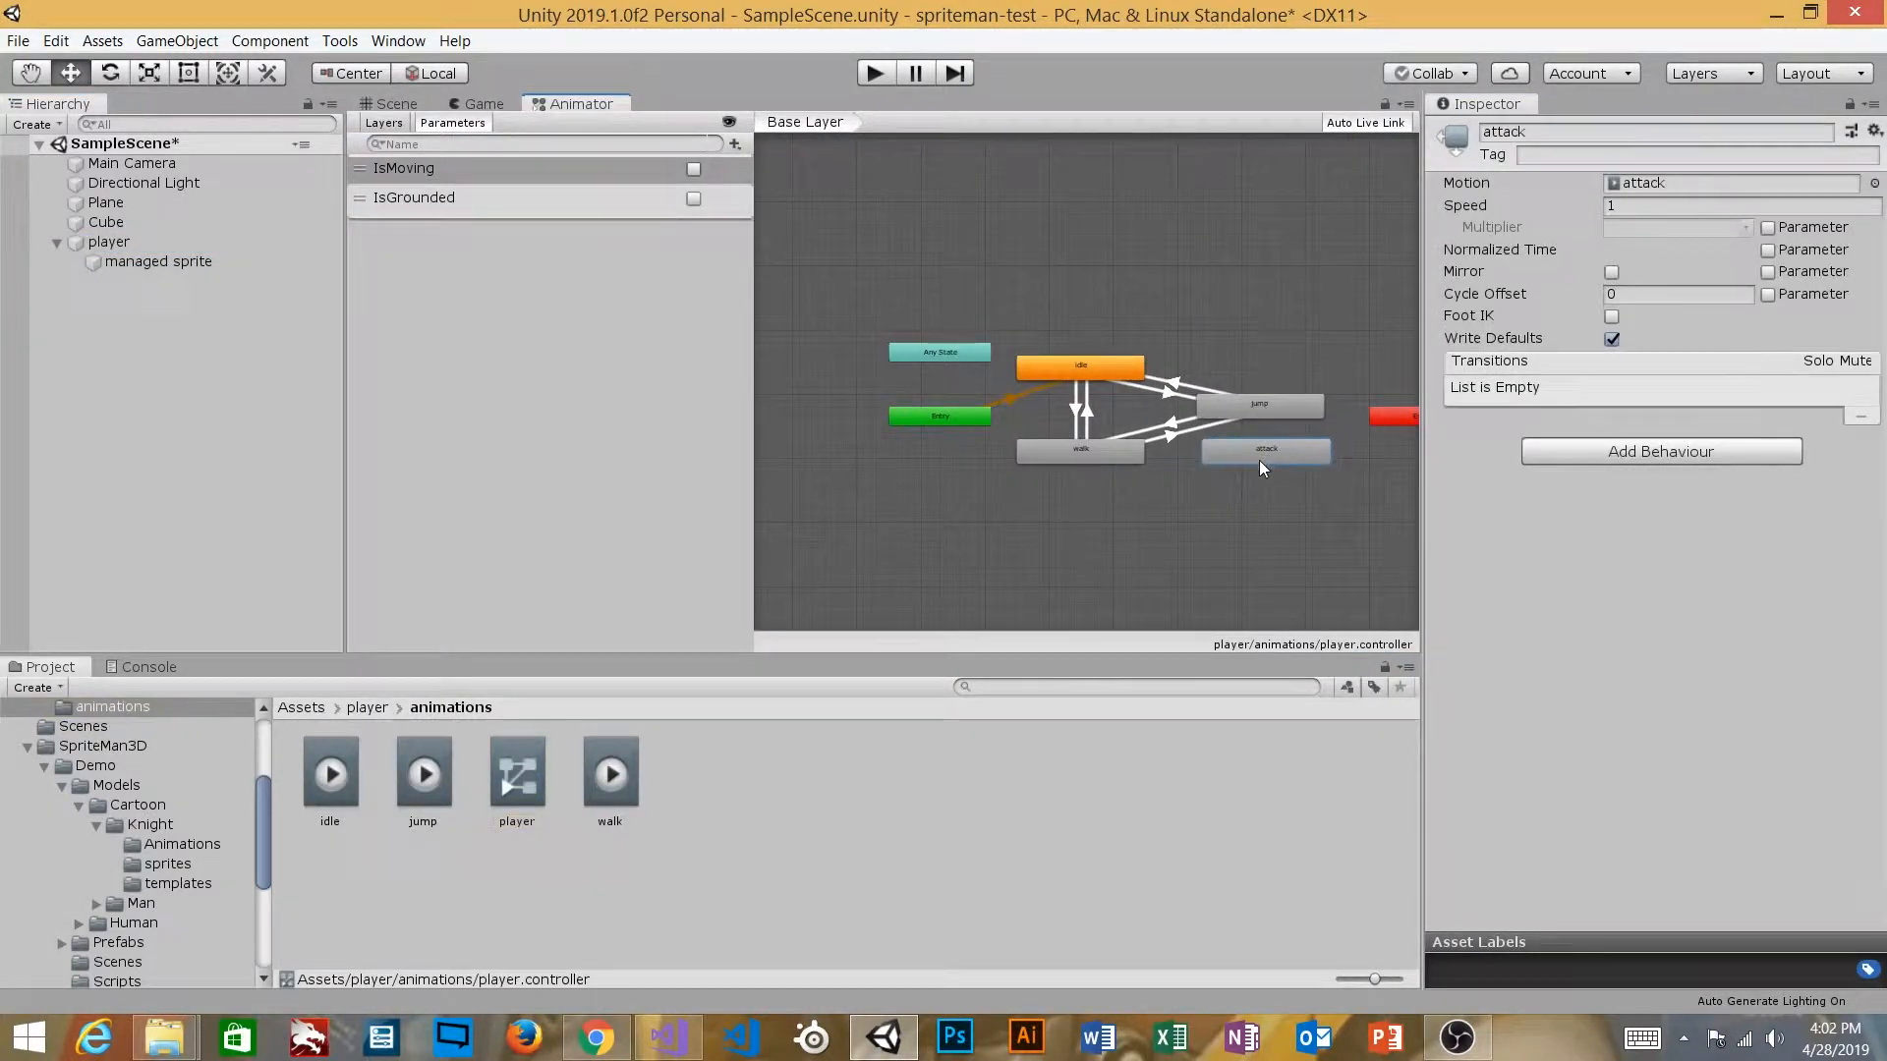
{"action": "left_click_drag", "start_coordinate": [1267, 464], "coordinate": [1248, 476]}
{"action": "left_click_drag", "start_coordinate": [1275, 407], "coordinate": [1276, 365]}
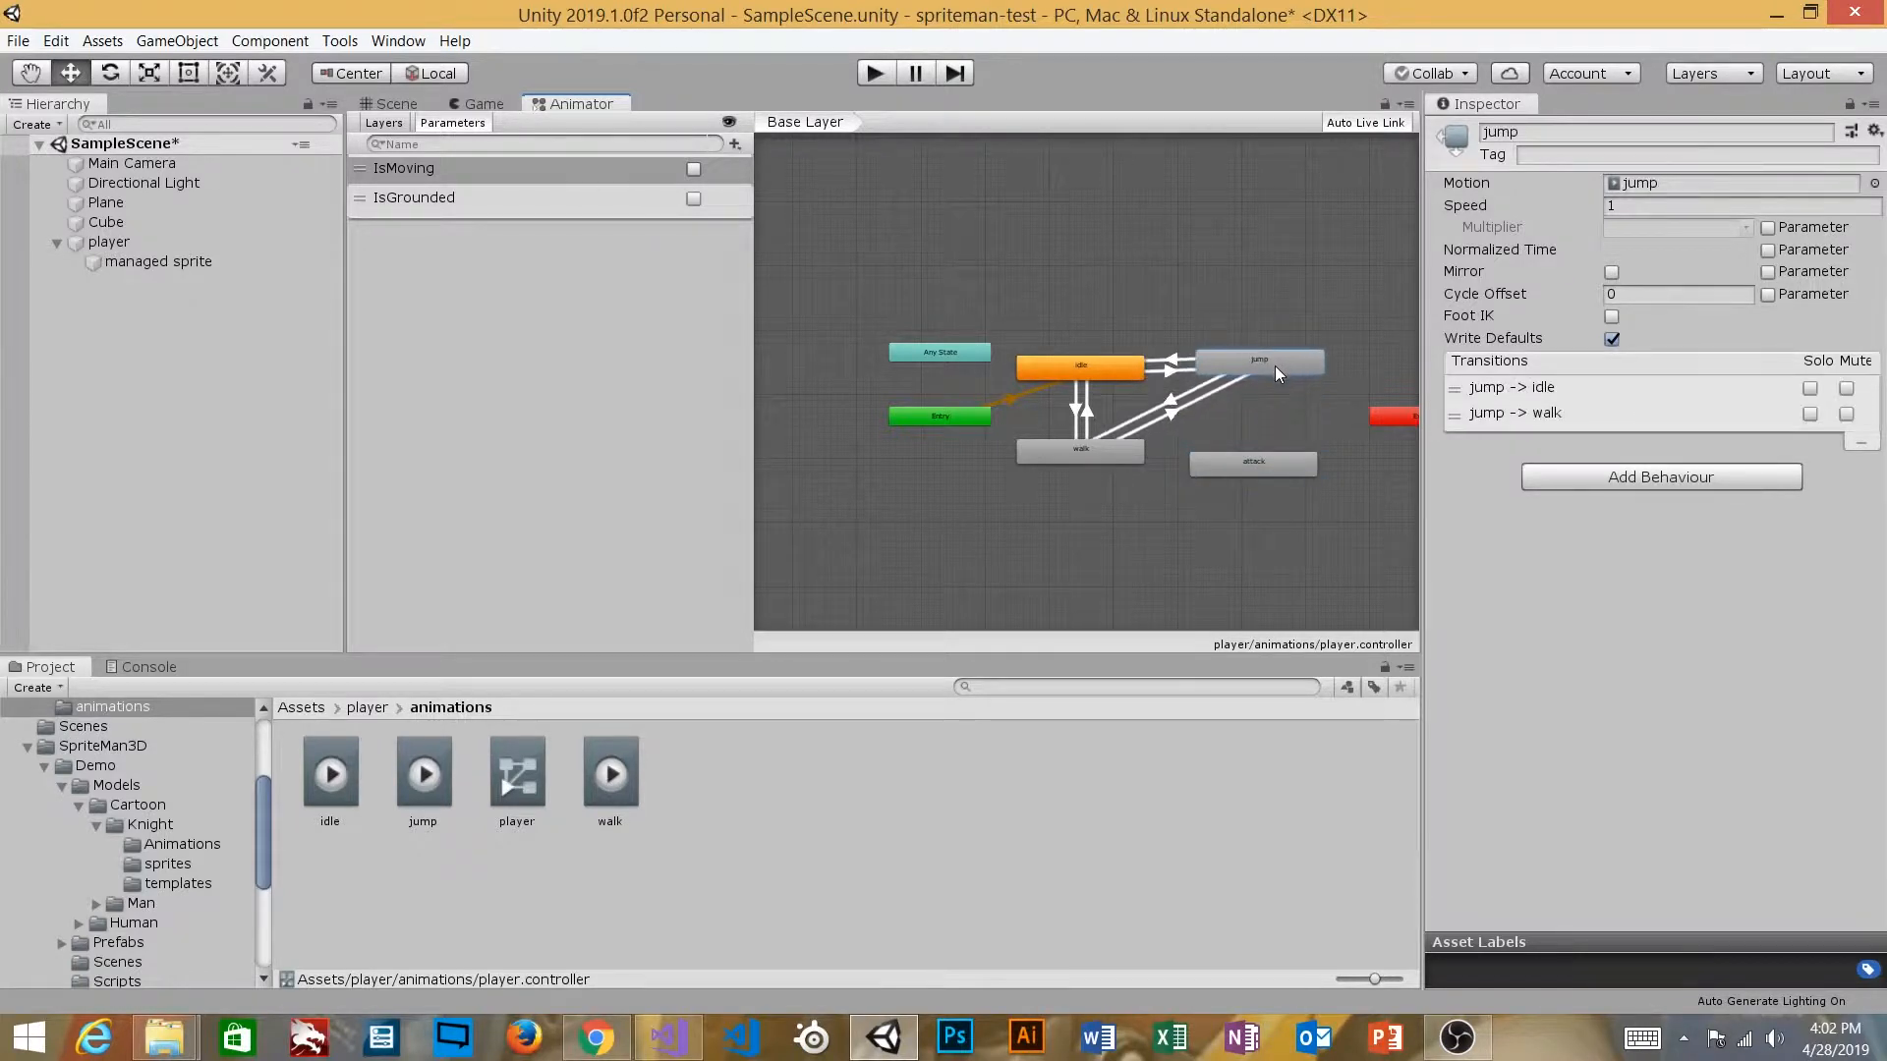
{"action": "scroll", "coordinate": [1252, 438], "scroll_direction": "up", "scroll_amount": 5}
{"action": "left_click", "coordinate": [1277, 505]}
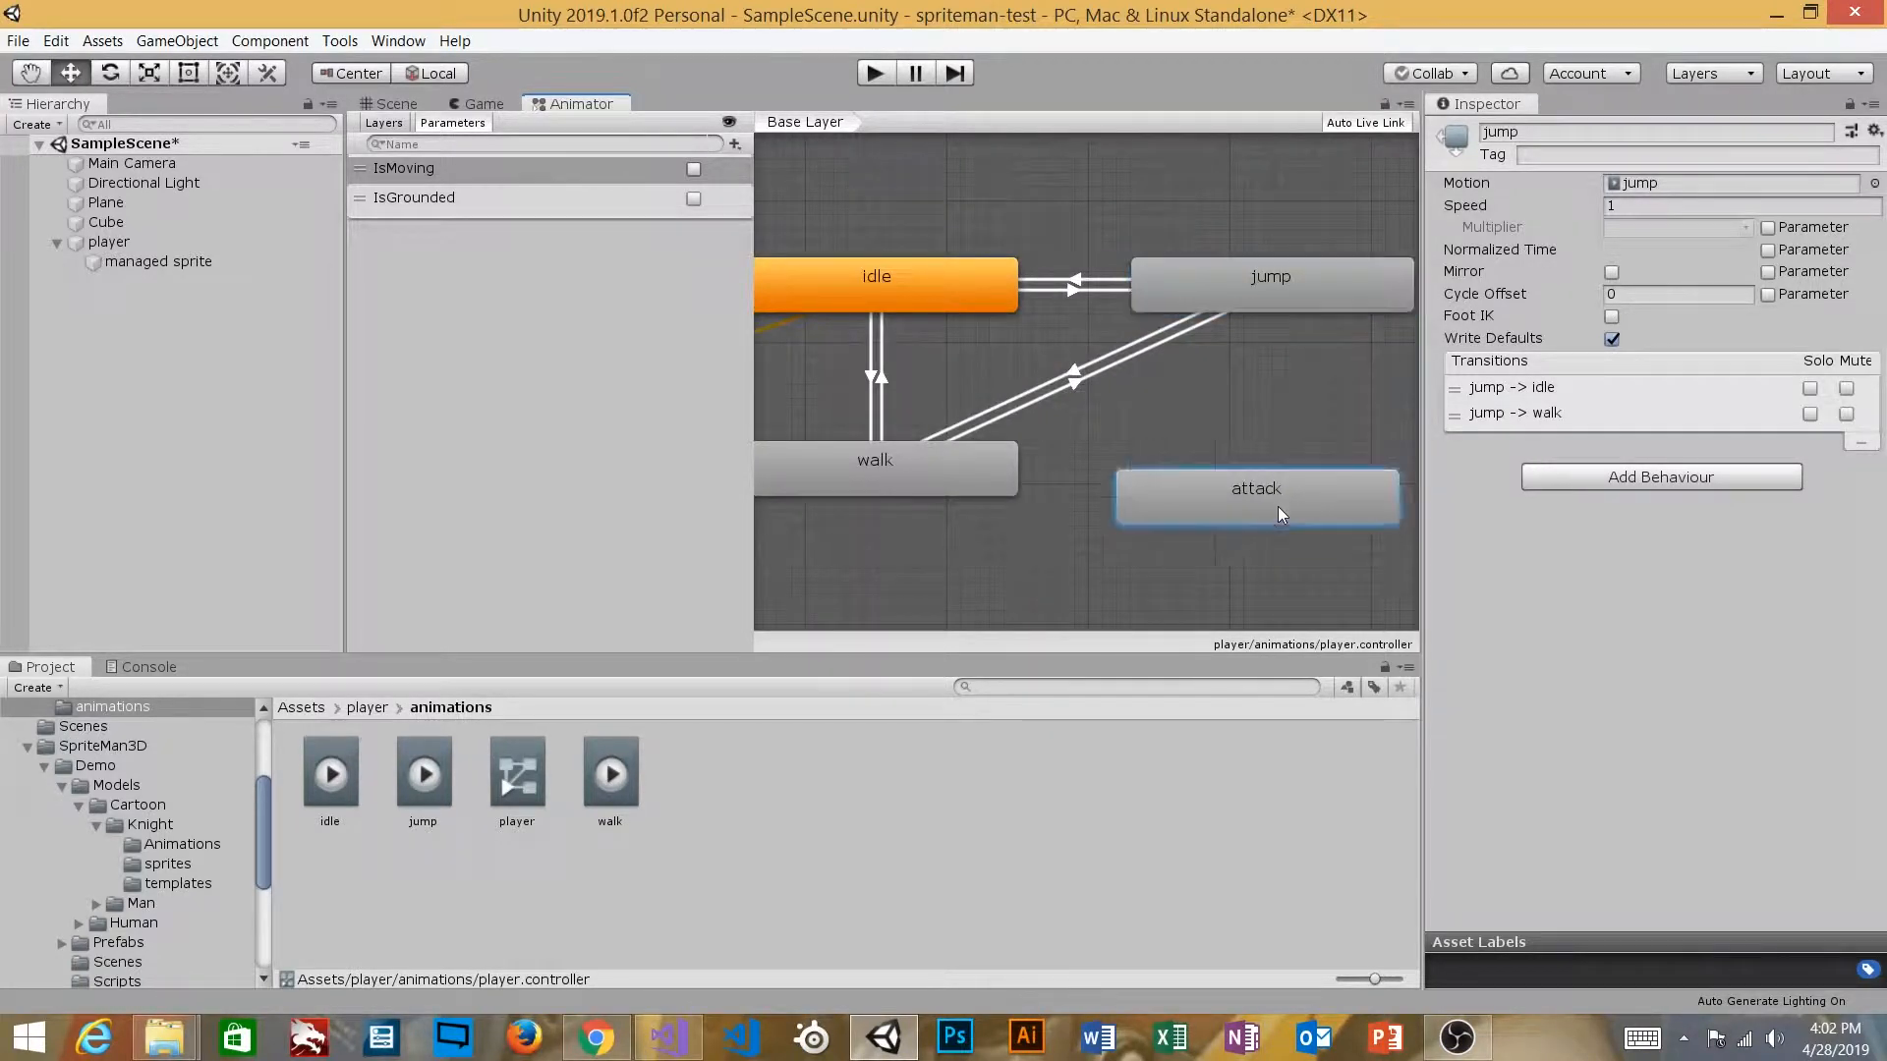
{"action": "scroll", "coordinate": [1159, 406], "scroll_direction": "down", "scroll_amount": 1}
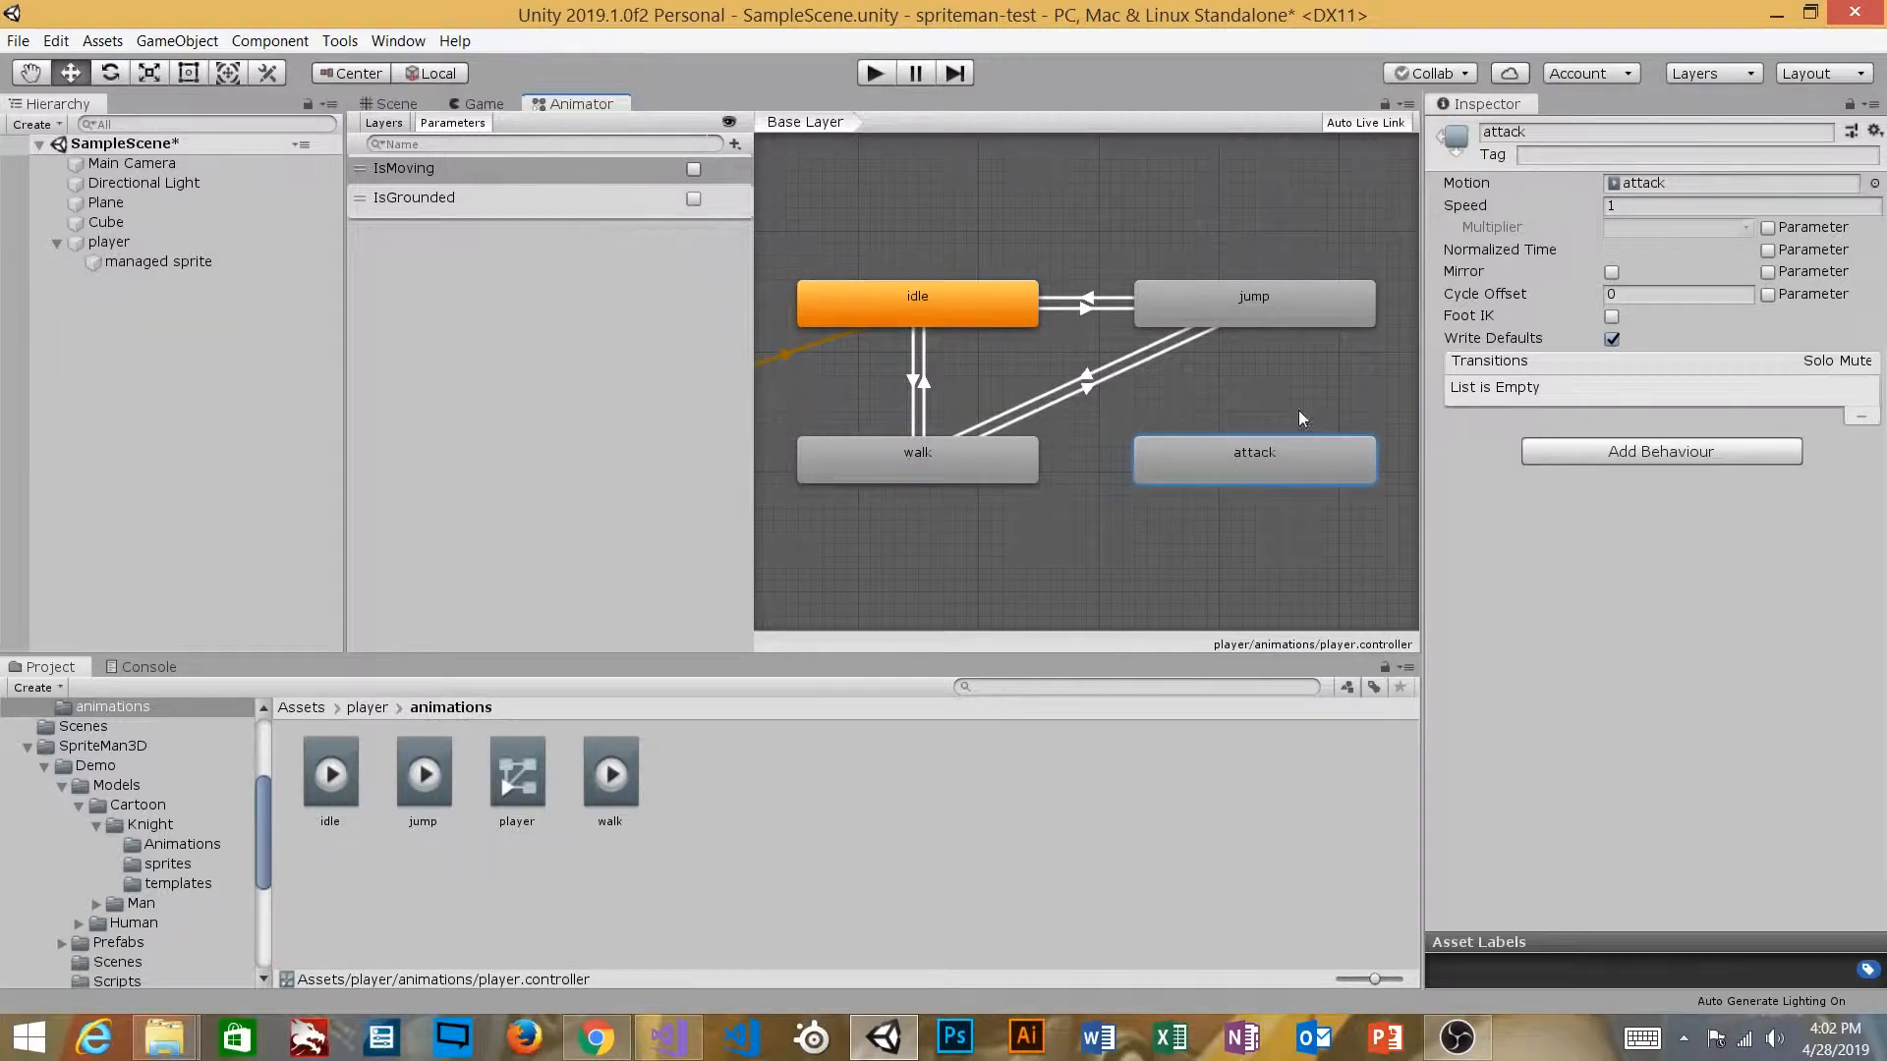
Step: Add a Bool parameter named AttackStarted to the player's animator controller
{"action": "left_click", "coordinate": [486, 274]}
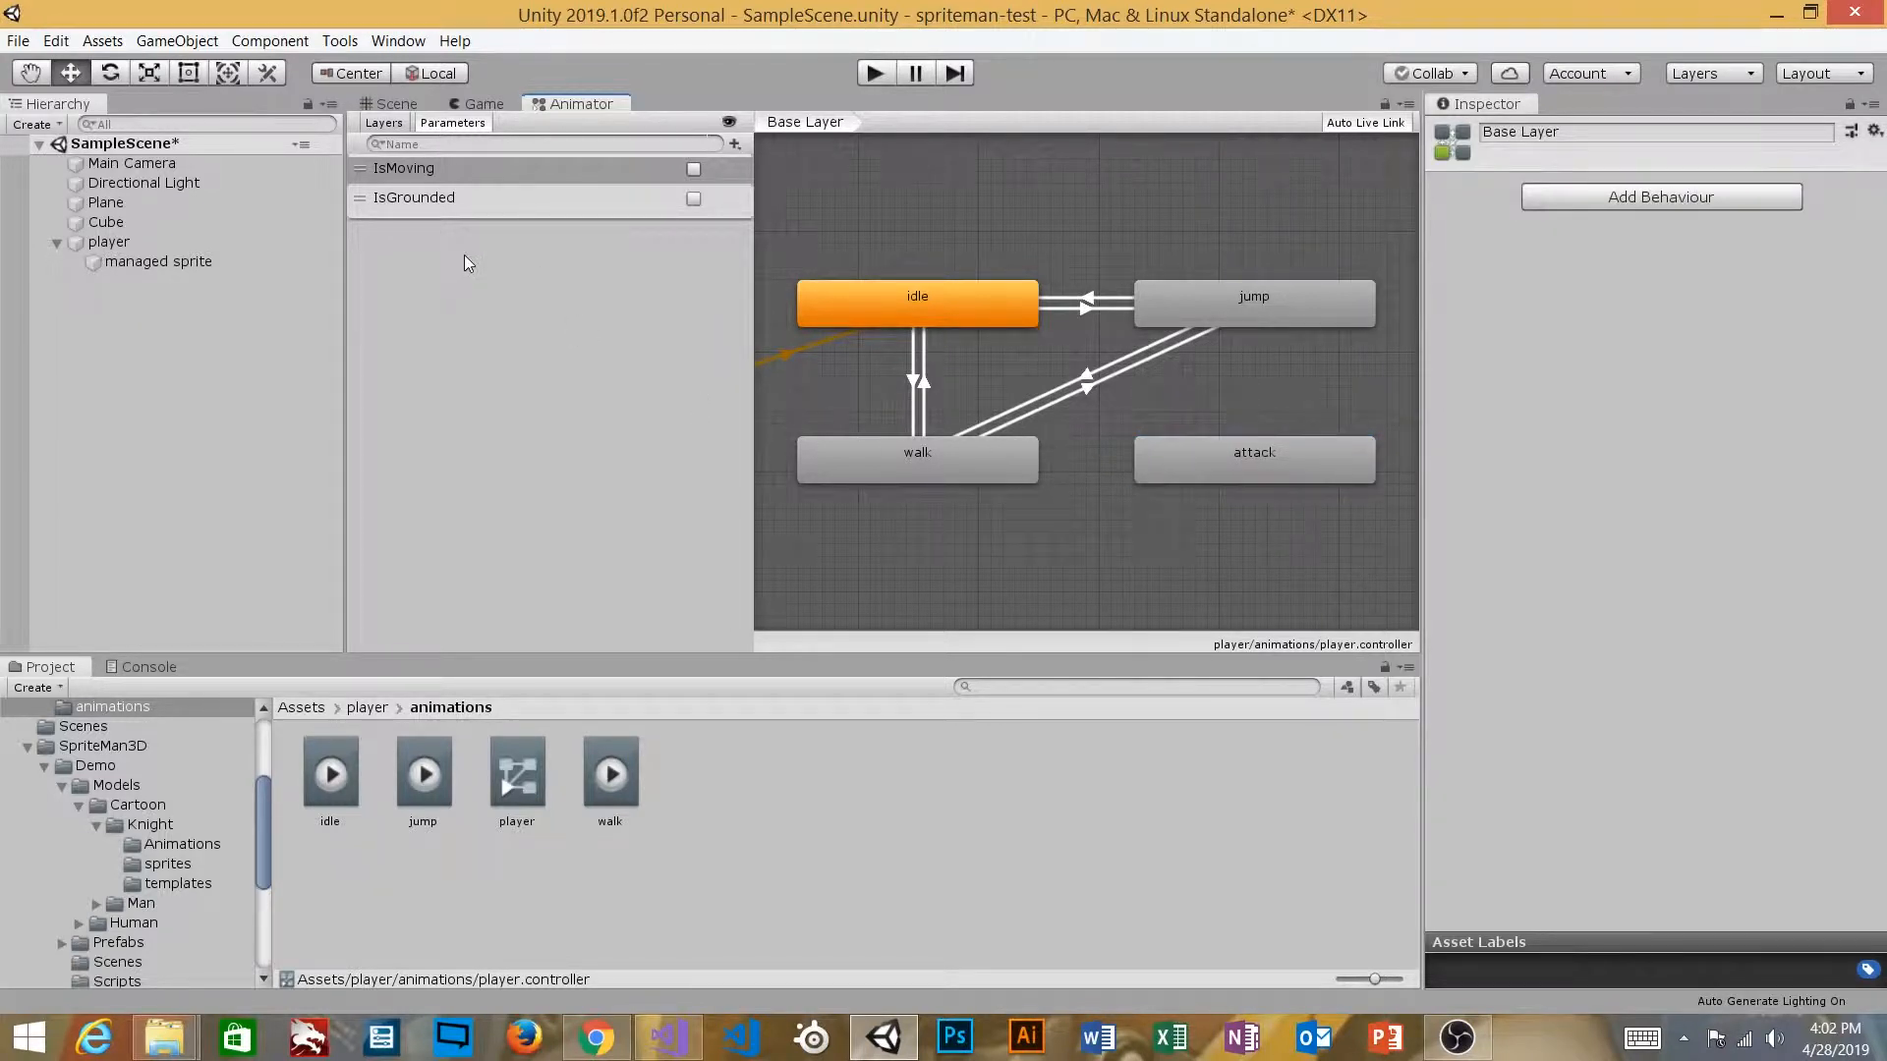
{"action": "left_click", "coordinate": [736, 144]}
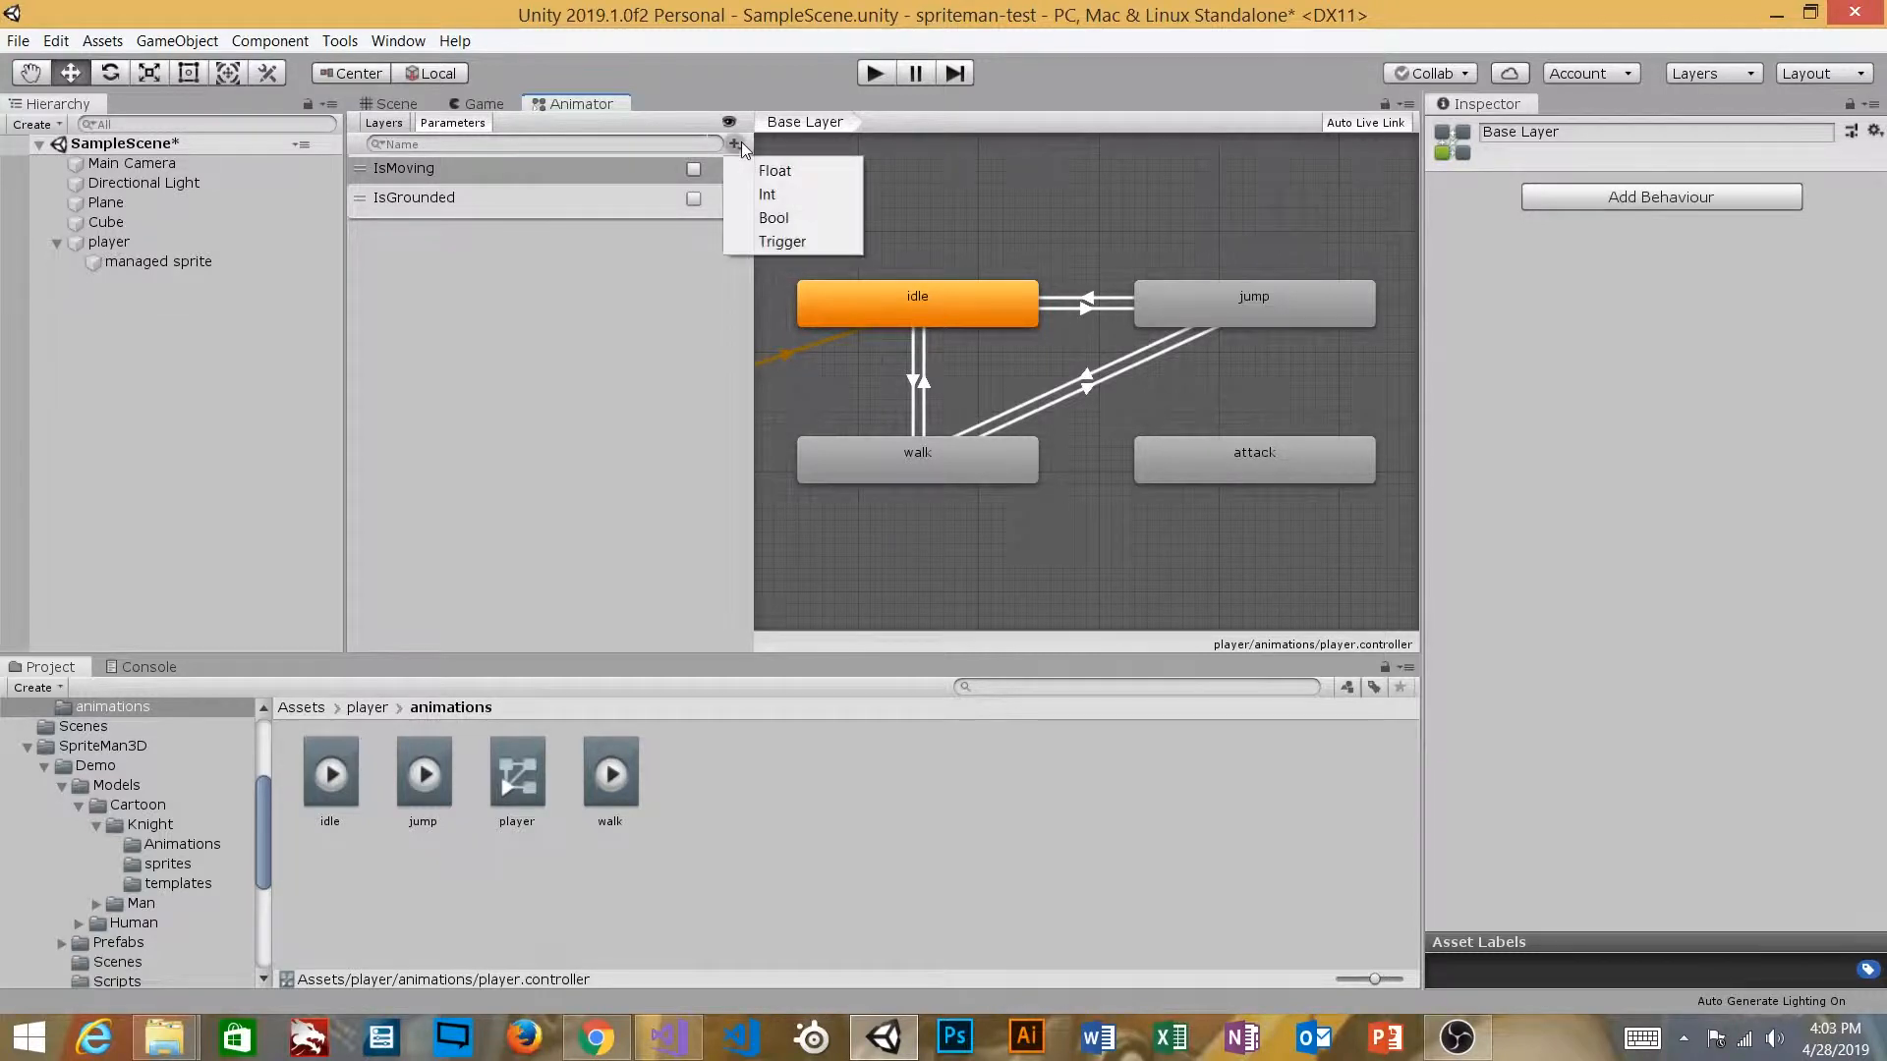
{"action": "left_click", "coordinate": [773, 214]}
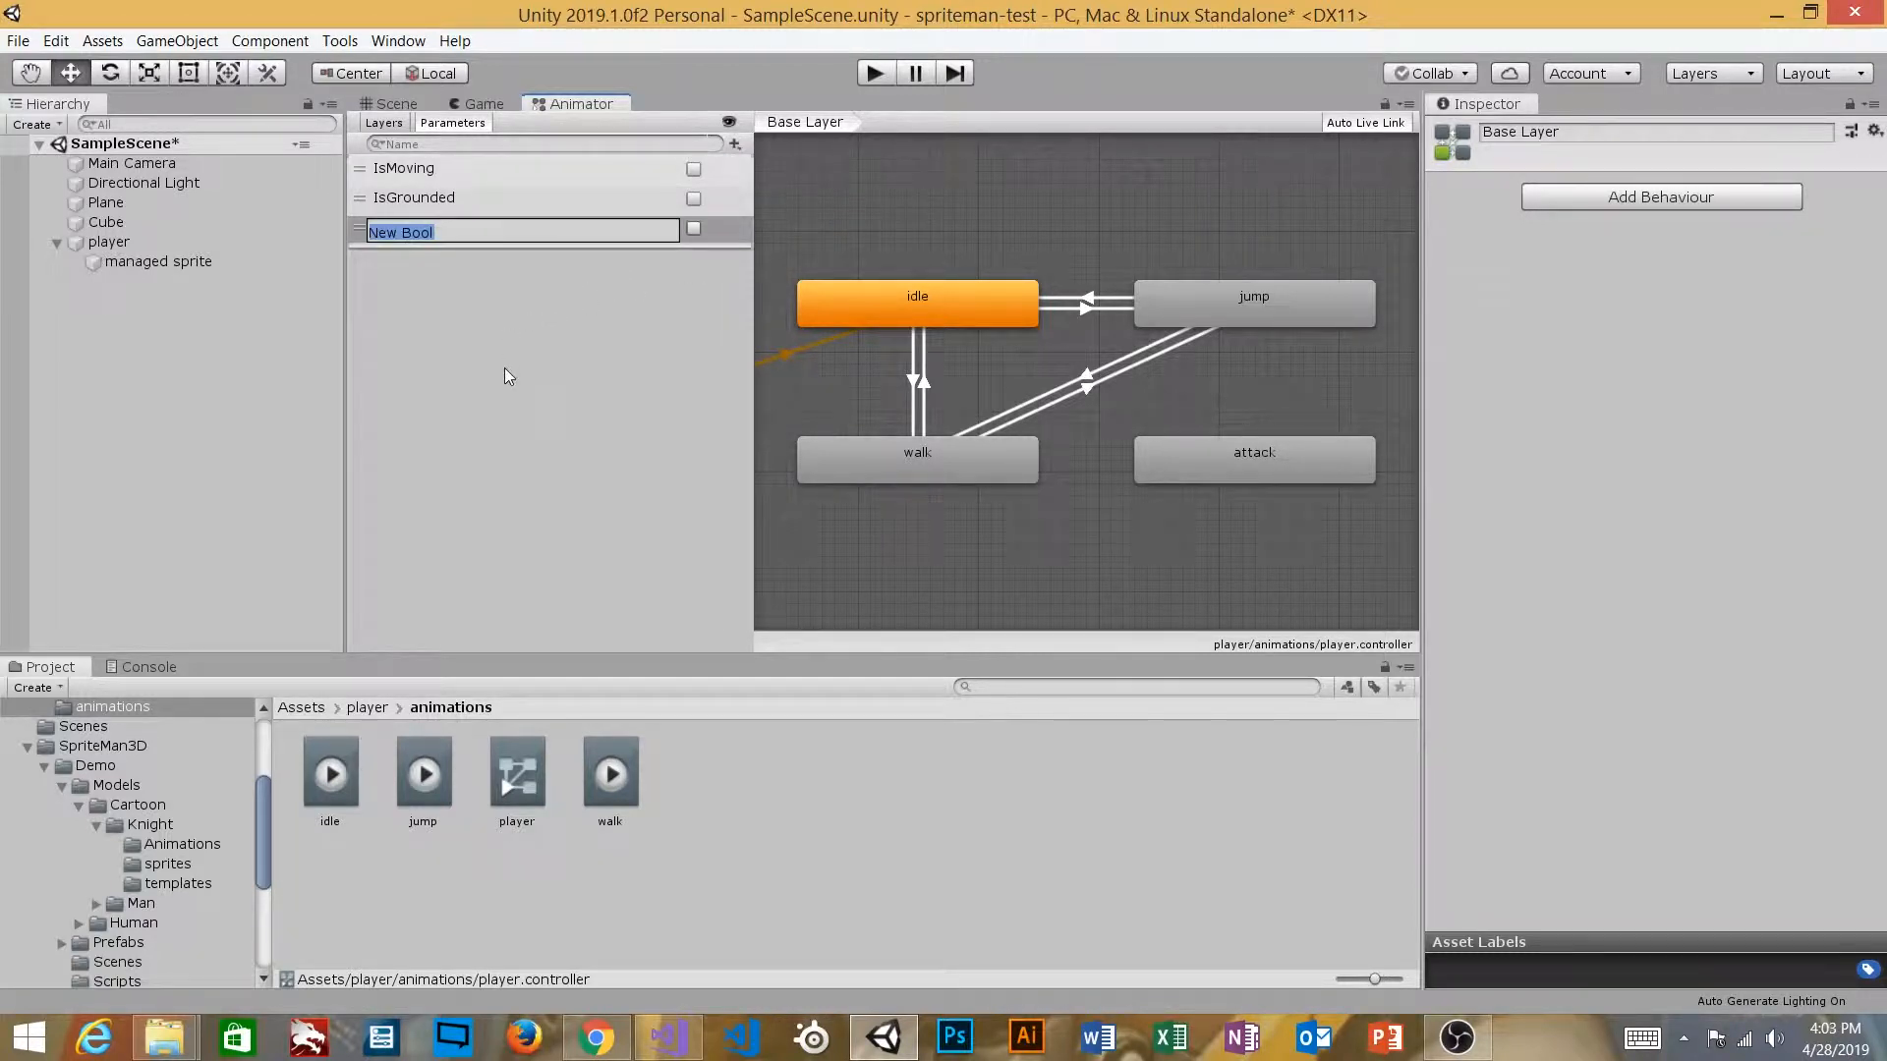
{"action": "type", "text": "AttackStartedd"}
{"action": "key", "text": "BackSpace"}
{"action": "key", "text": "Return"}
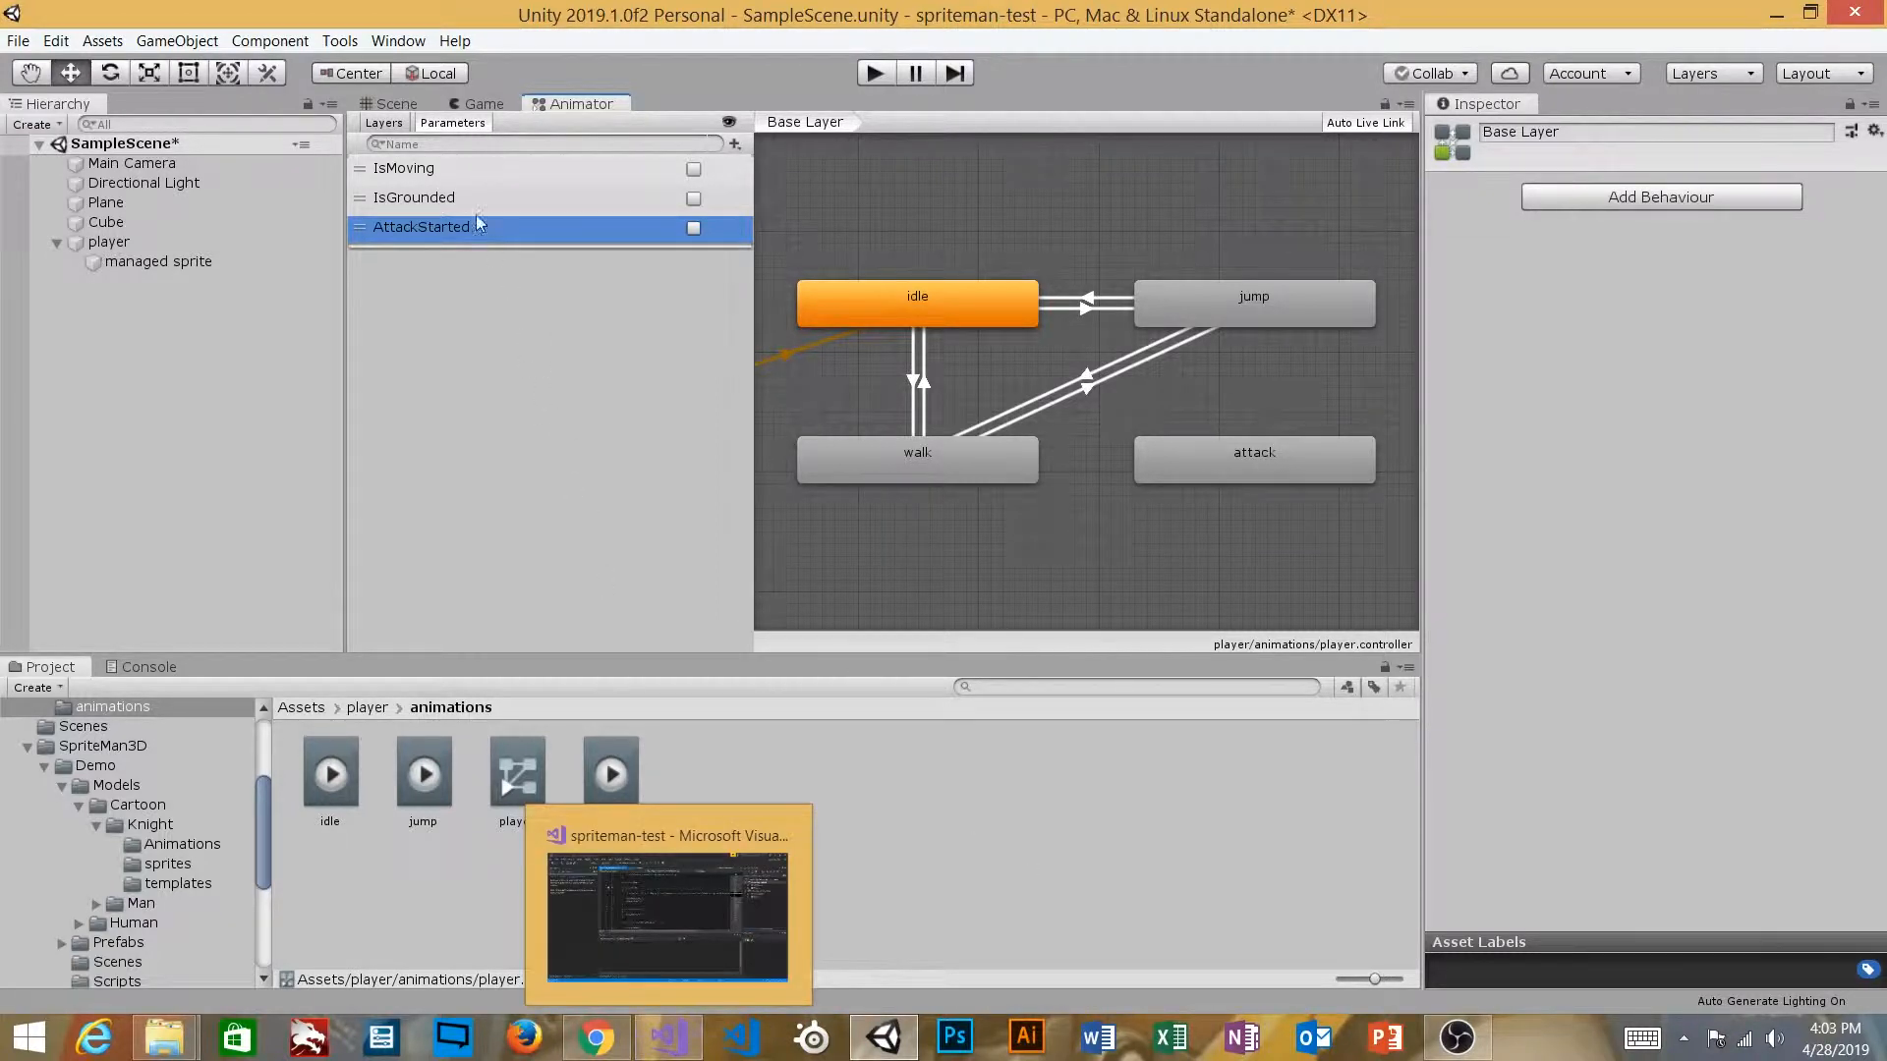
Step: Switch to Visual Studio, look up the PersonController base class from PersonPlayerController.cs, and close its file again
{"action": "left_click", "coordinate": [676, 1040]}
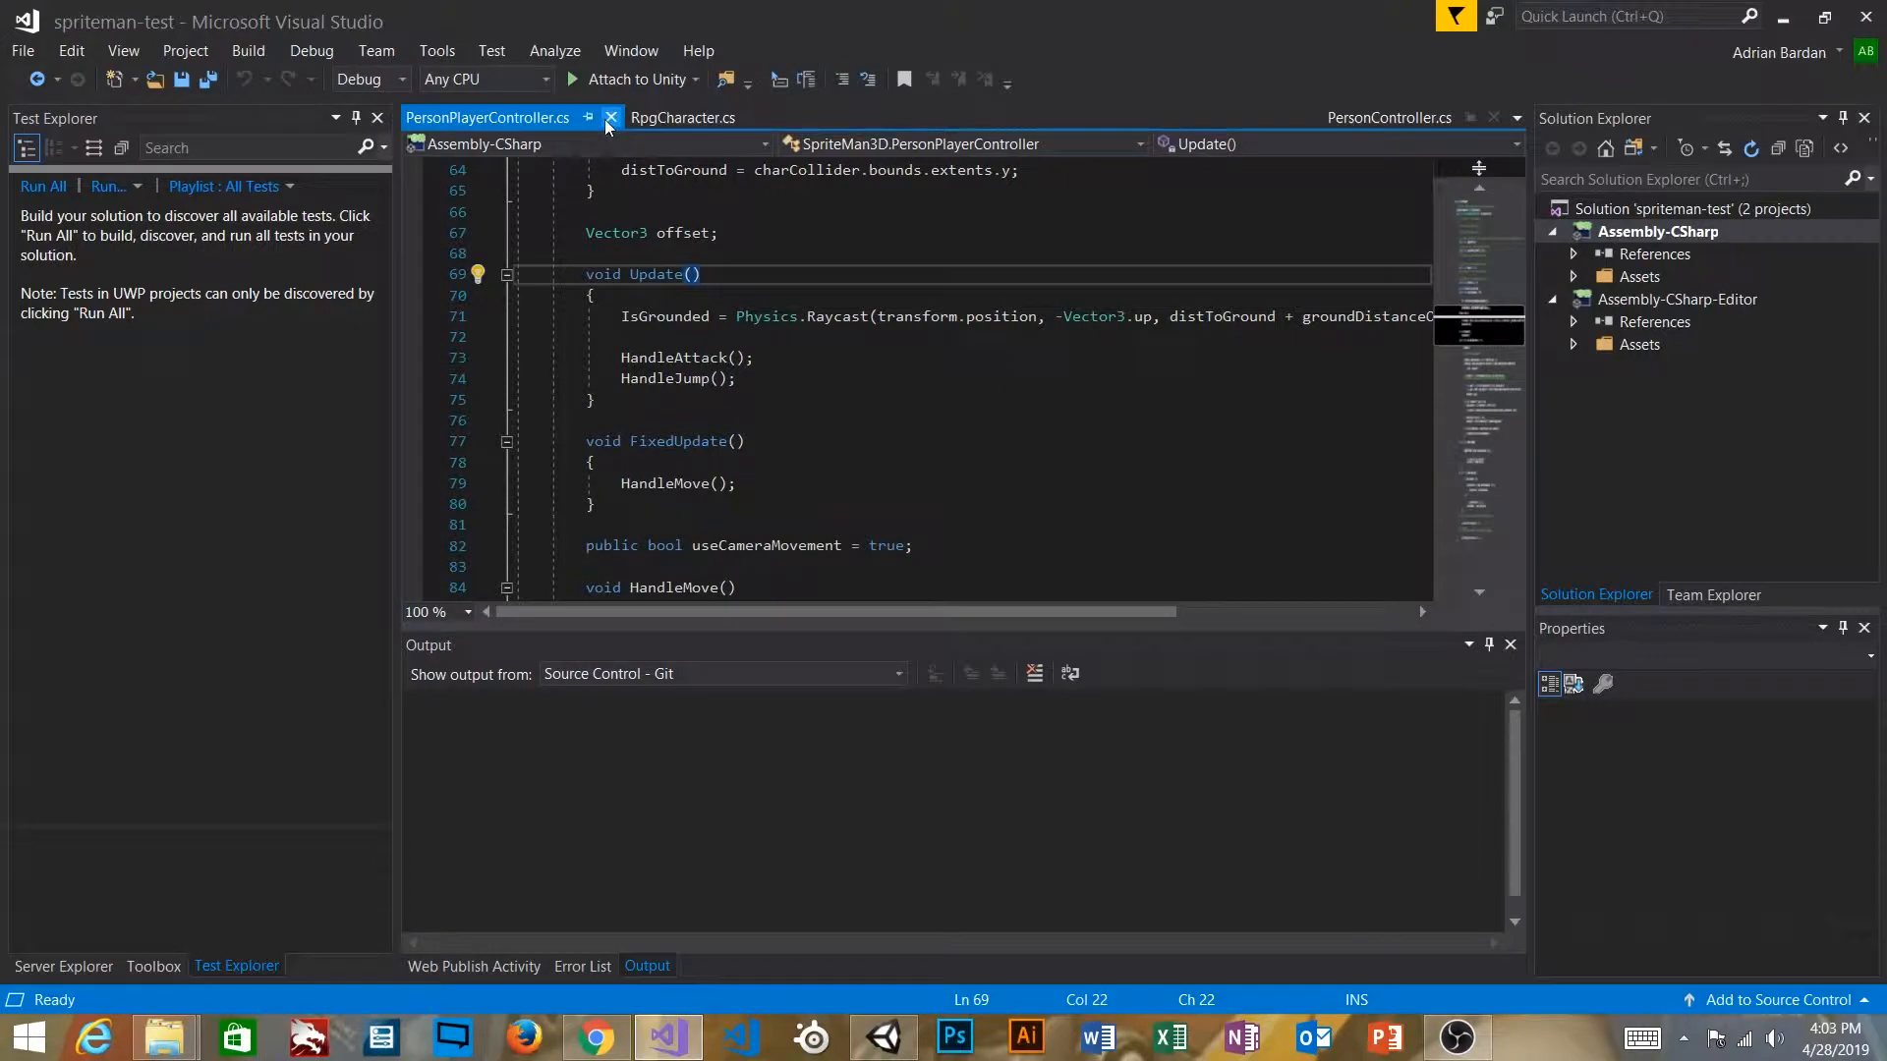
{"action": "scroll", "coordinate": [784, 316], "scroll_direction": "up", "scroll_amount": 7}
{"action": "scroll", "coordinate": [784, 317], "scroll_direction": "up", "scroll_amount": 12}
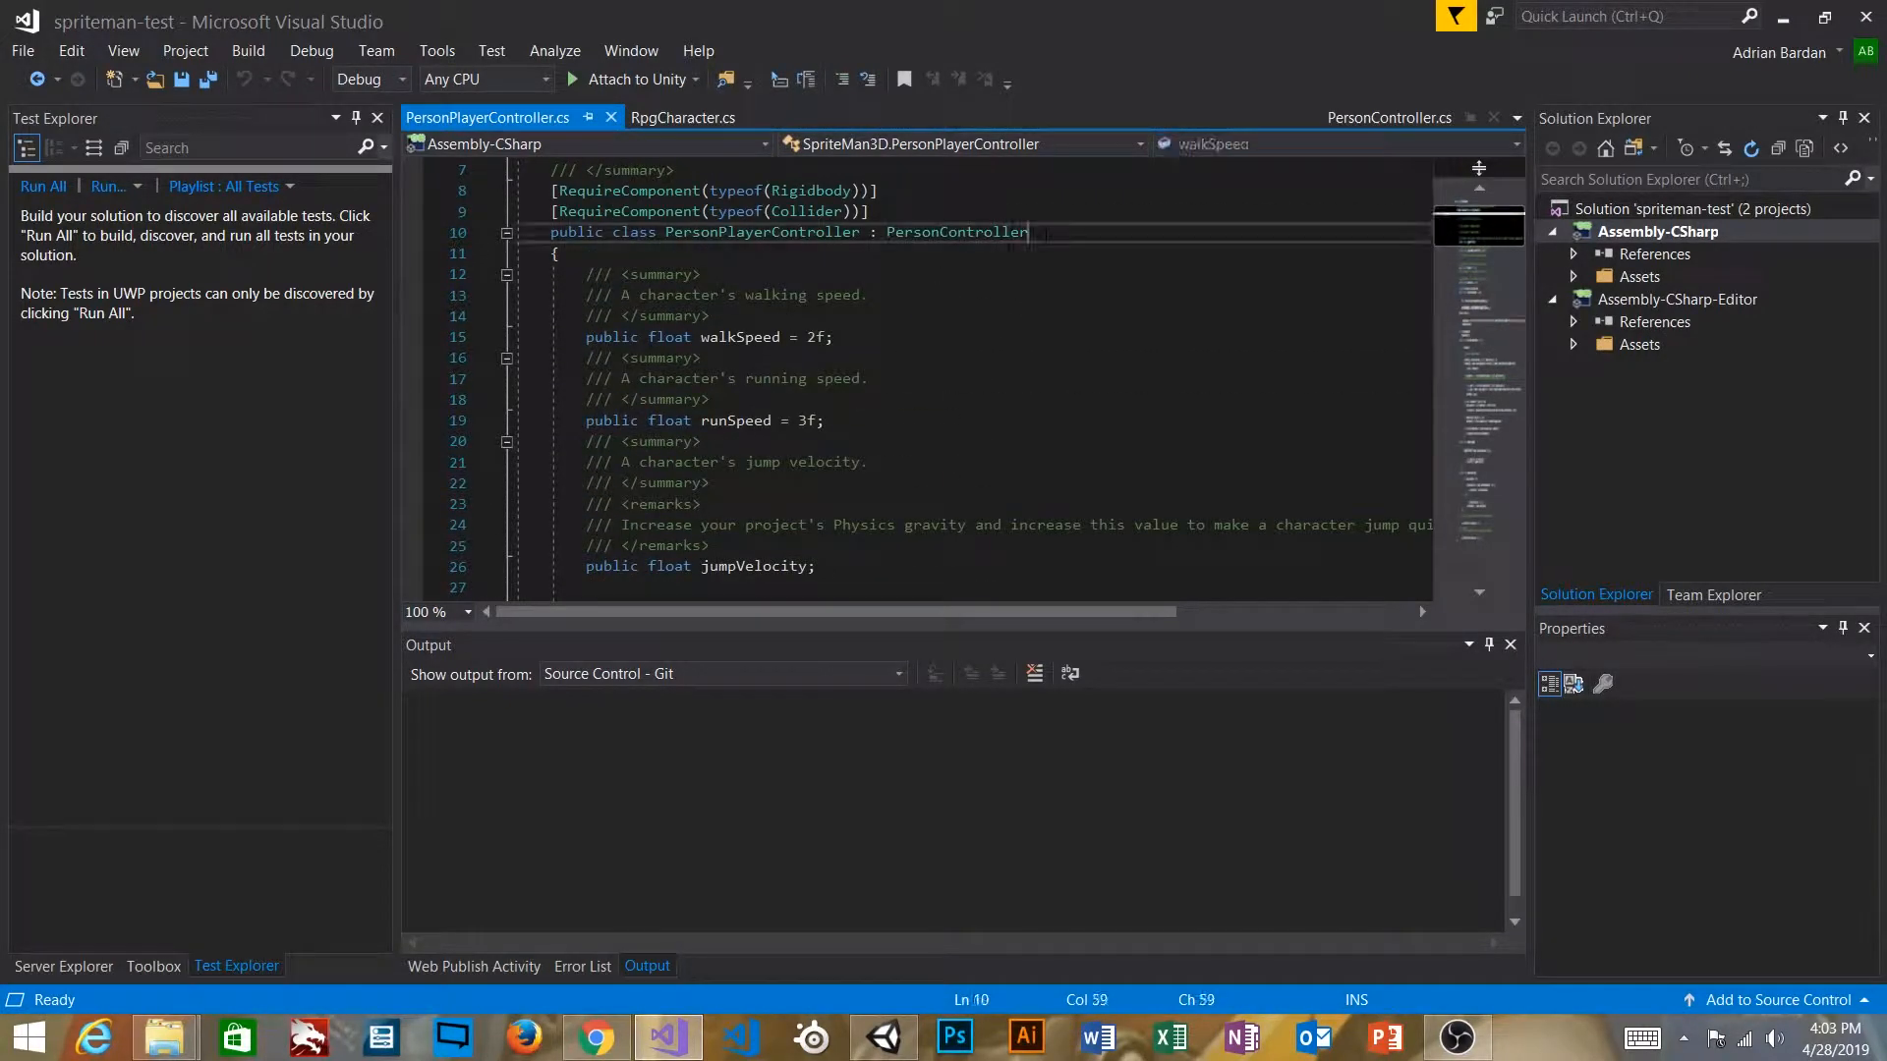
{"action": "left_click", "coordinate": [1045, 235]}
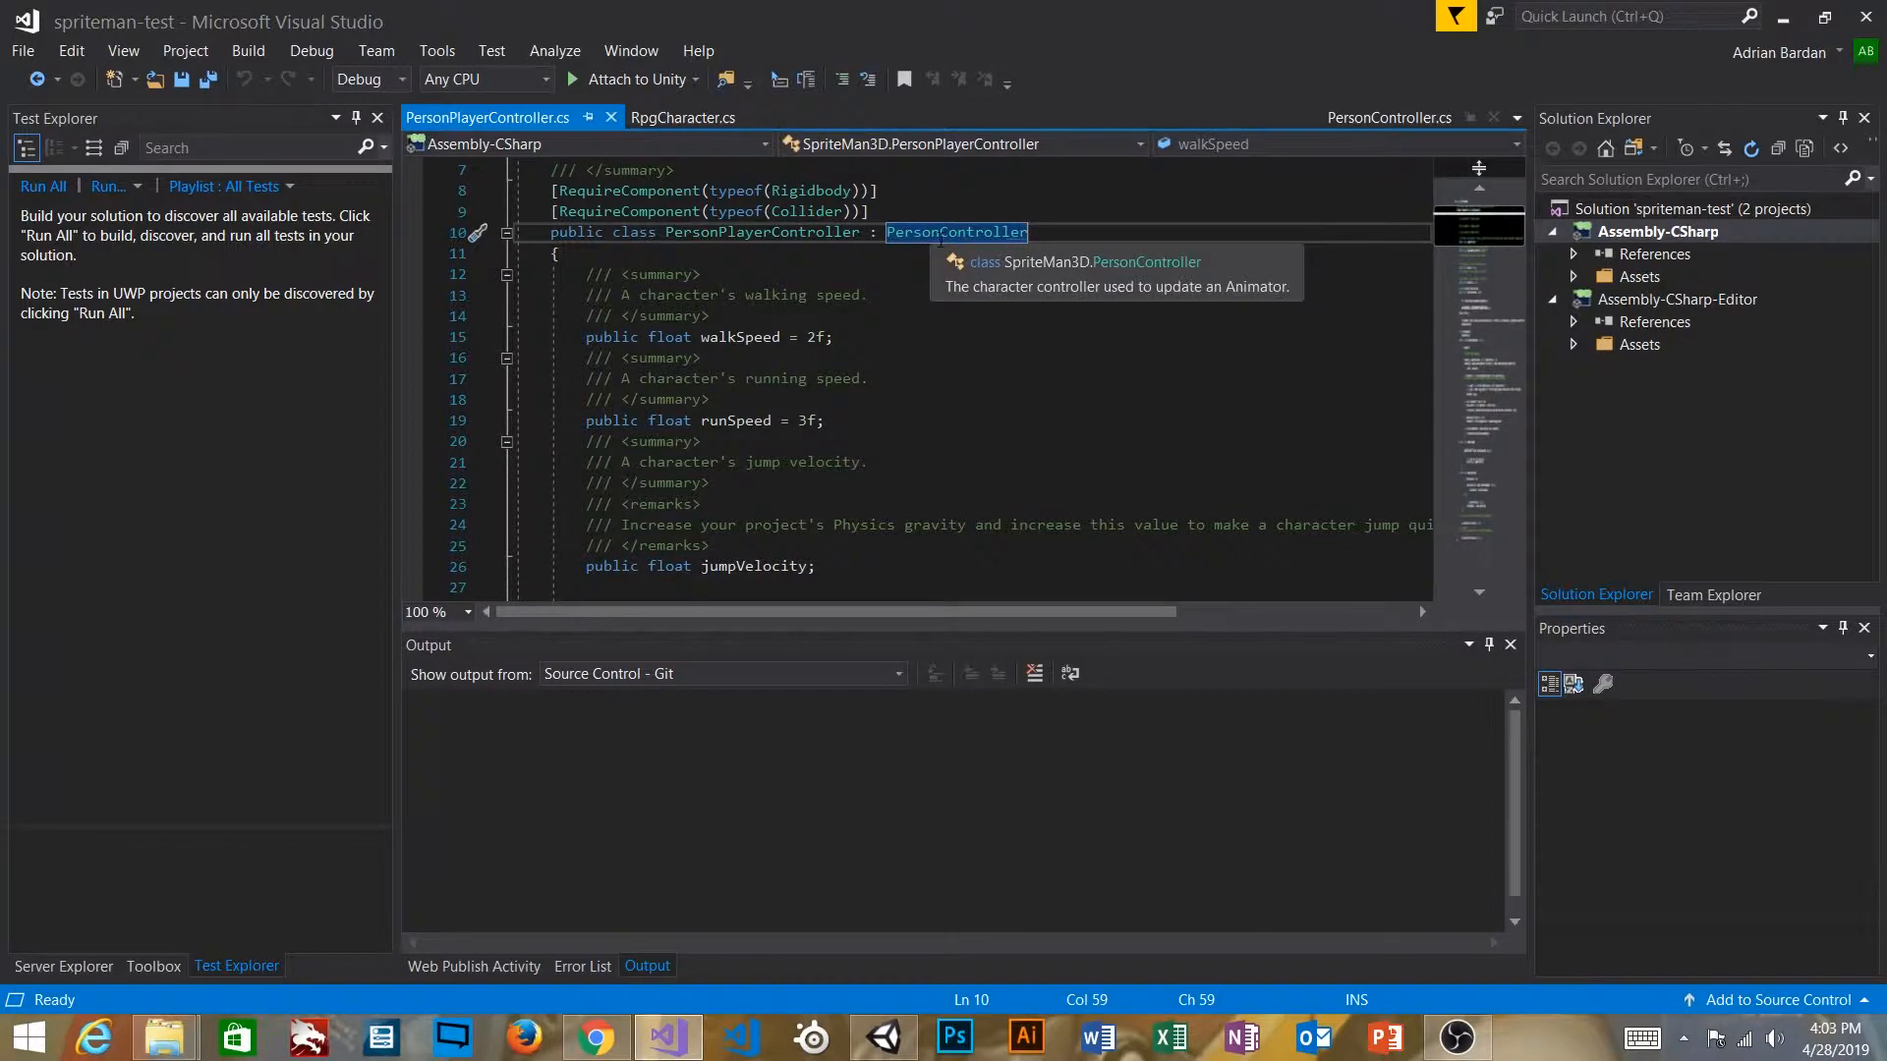
{"action": "key", "text": "F12"}
{"action": "double_click", "coordinate": [914, 314]}
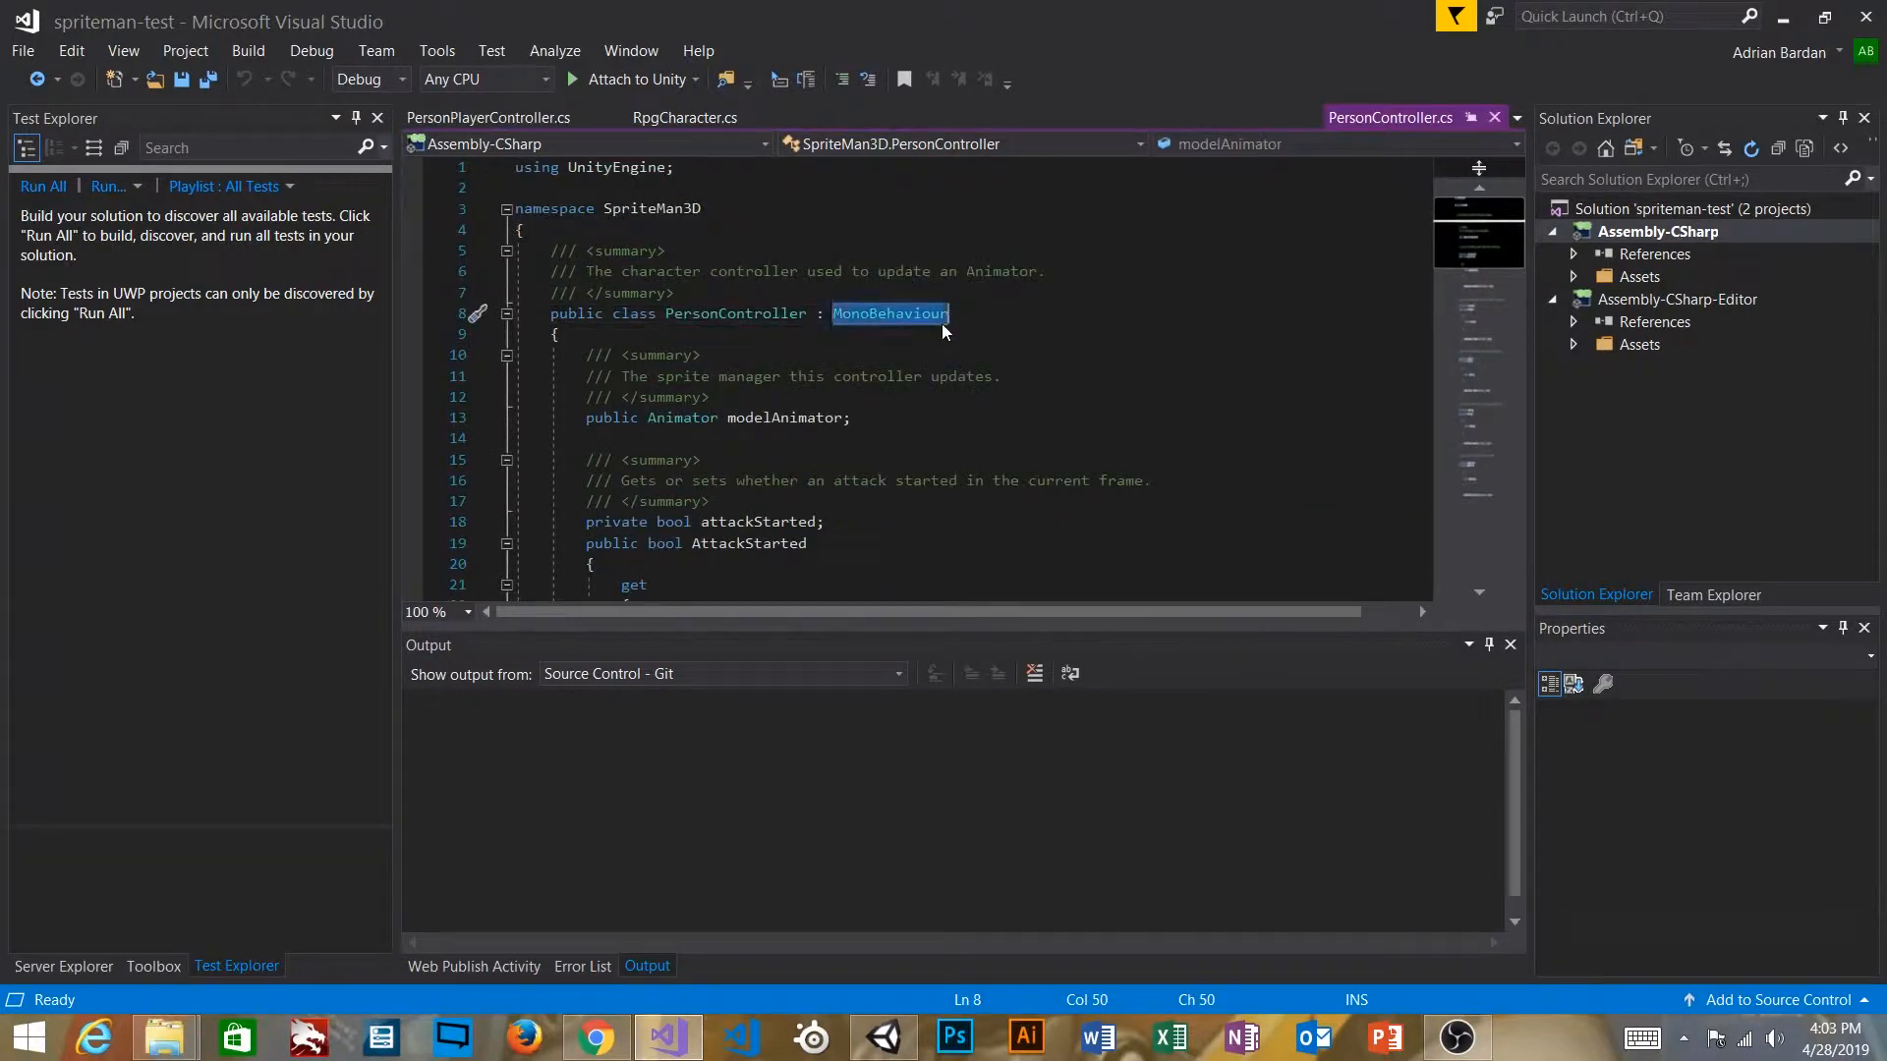
{"action": "left_click", "coordinate": [1495, 118]}
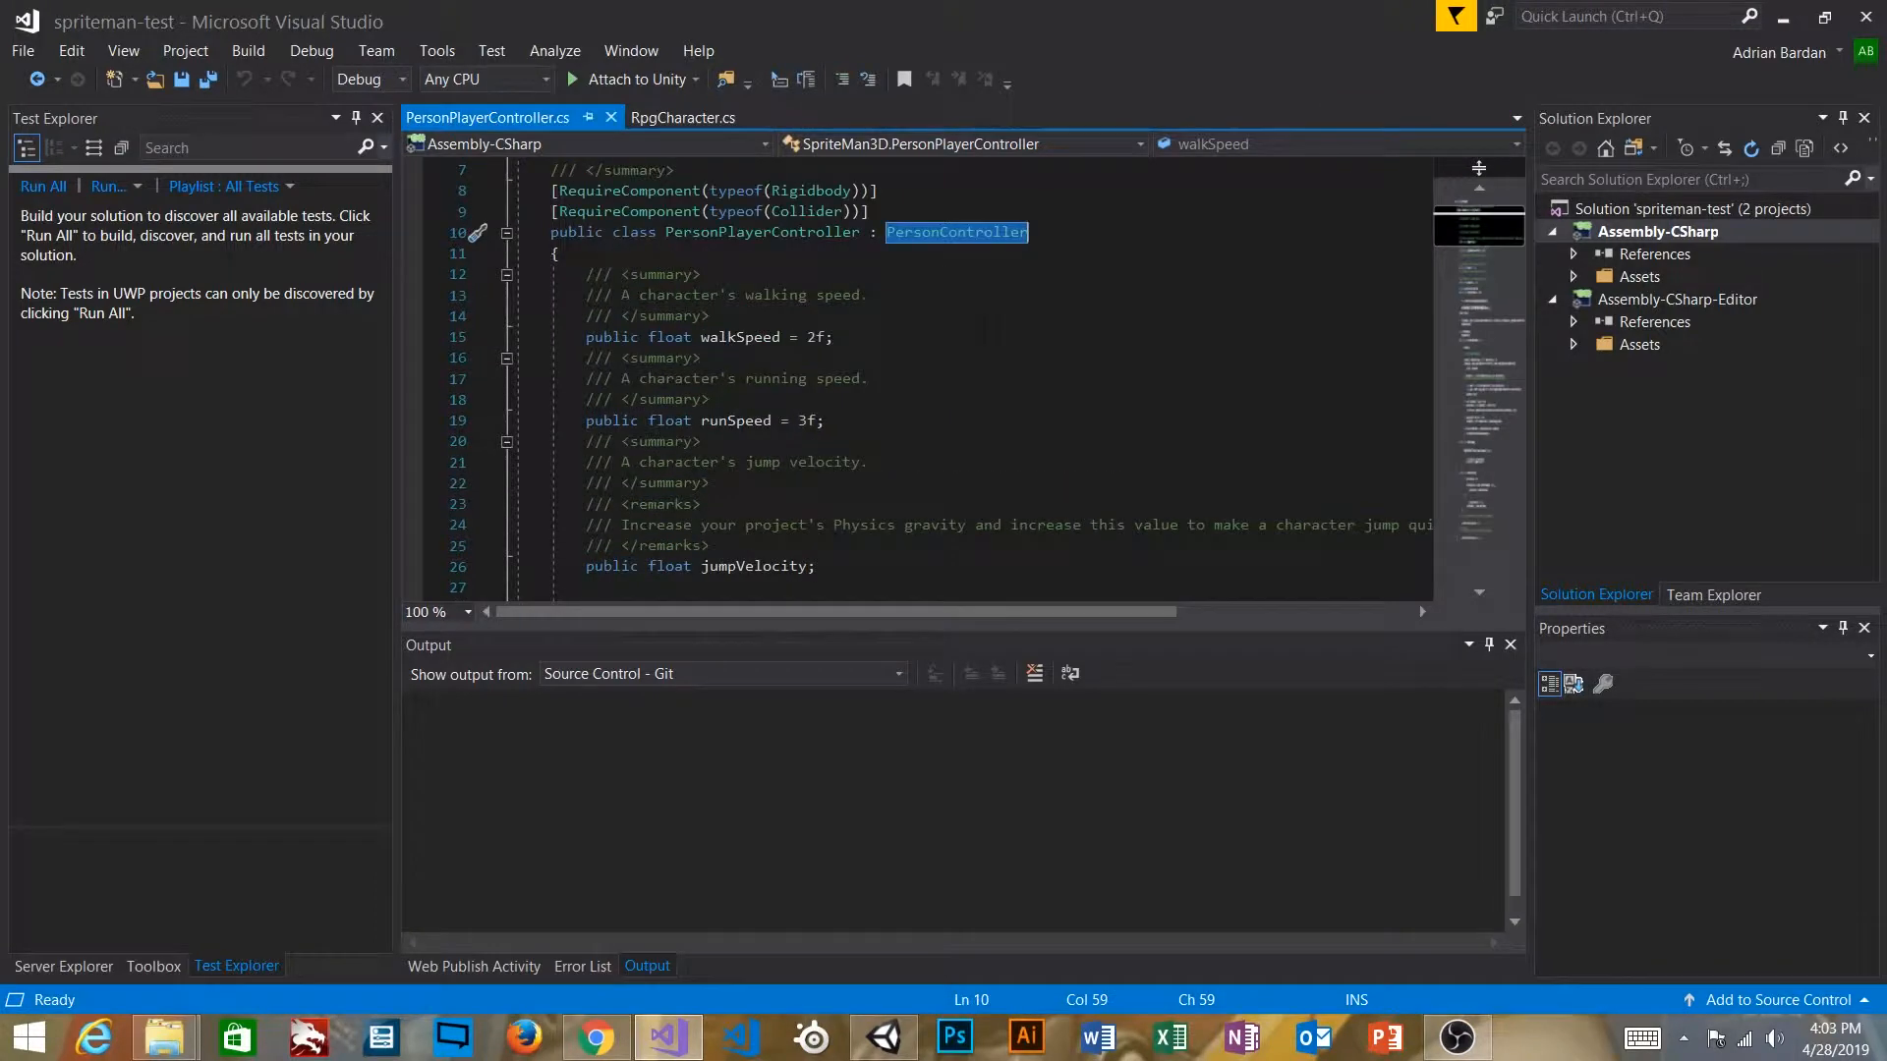
Step: Open the PersonController class definition and examine how its AttackStarted property updates the model animator
{"action": "scroll", "coordinate": [1006, 363], "scroll_direction": "down", "scroll_amount": 13}
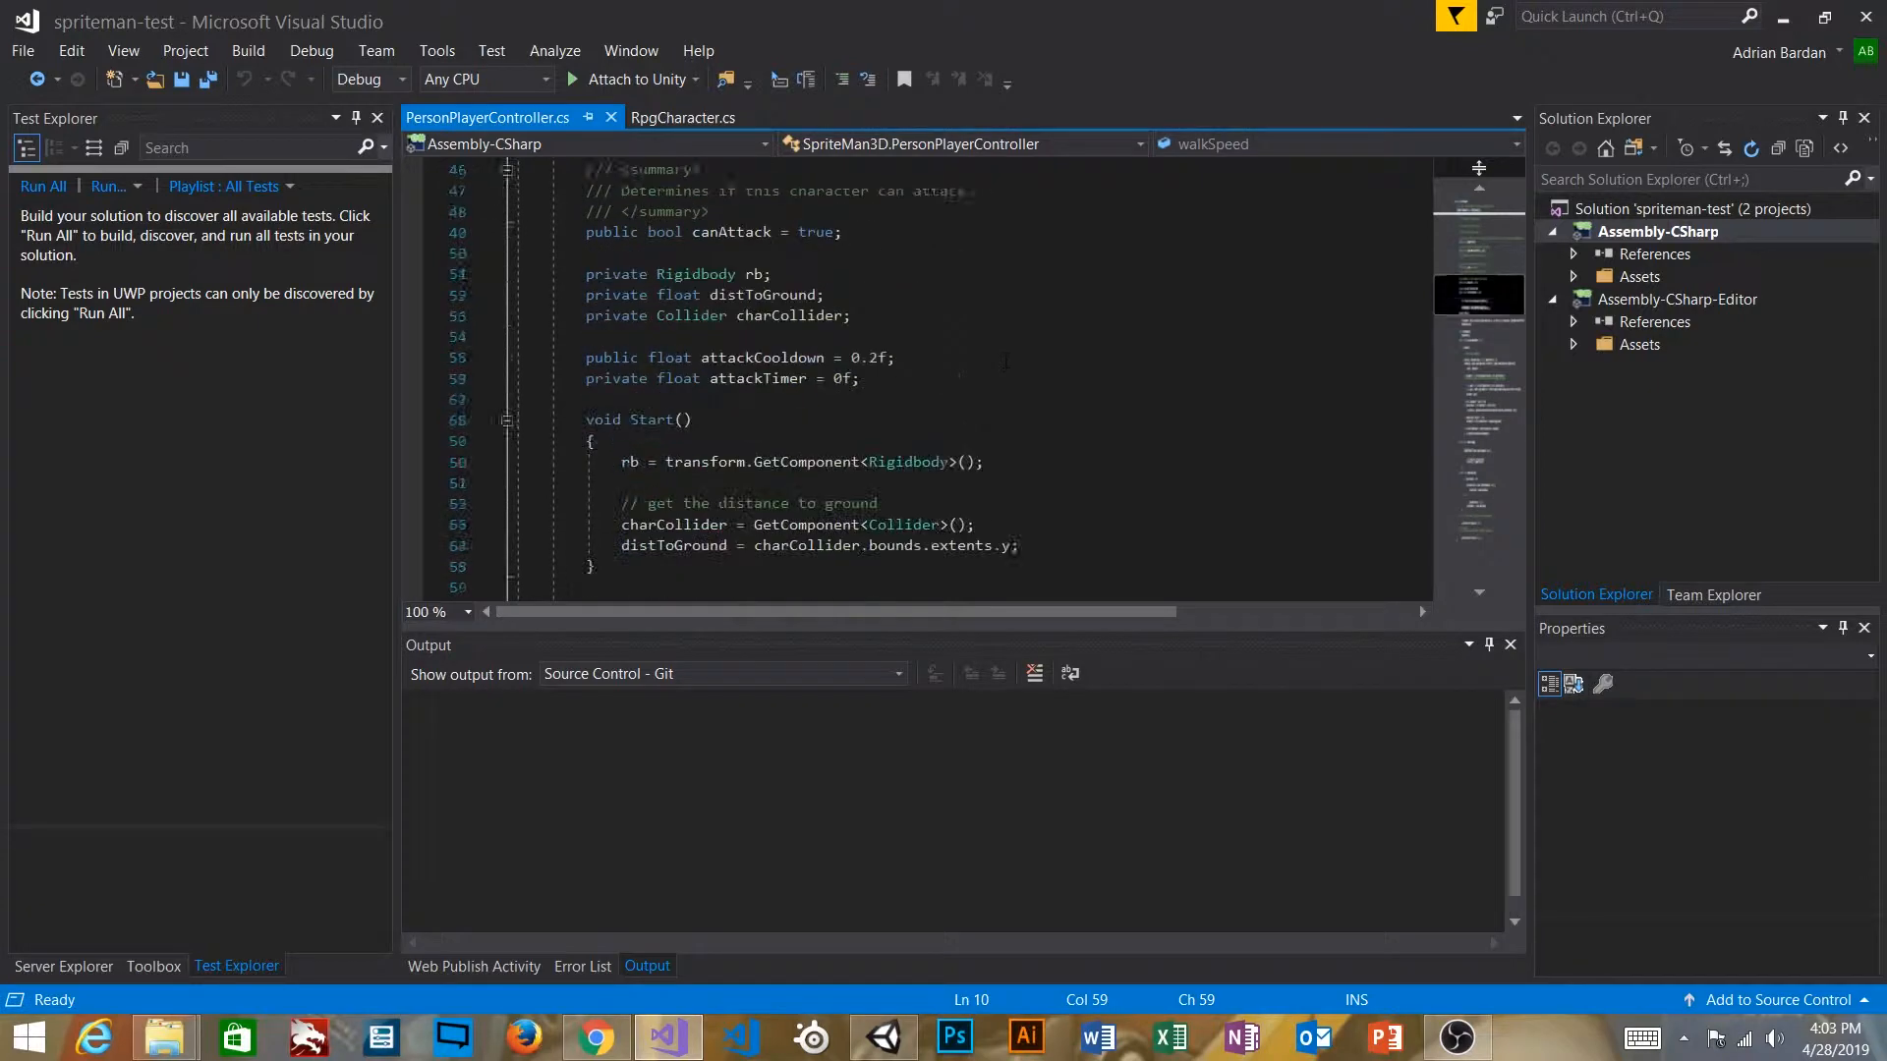
{"action": "scroll", "coordinate": [1007, 361], "scroll_direction": "up", "scroll_amount": 20}
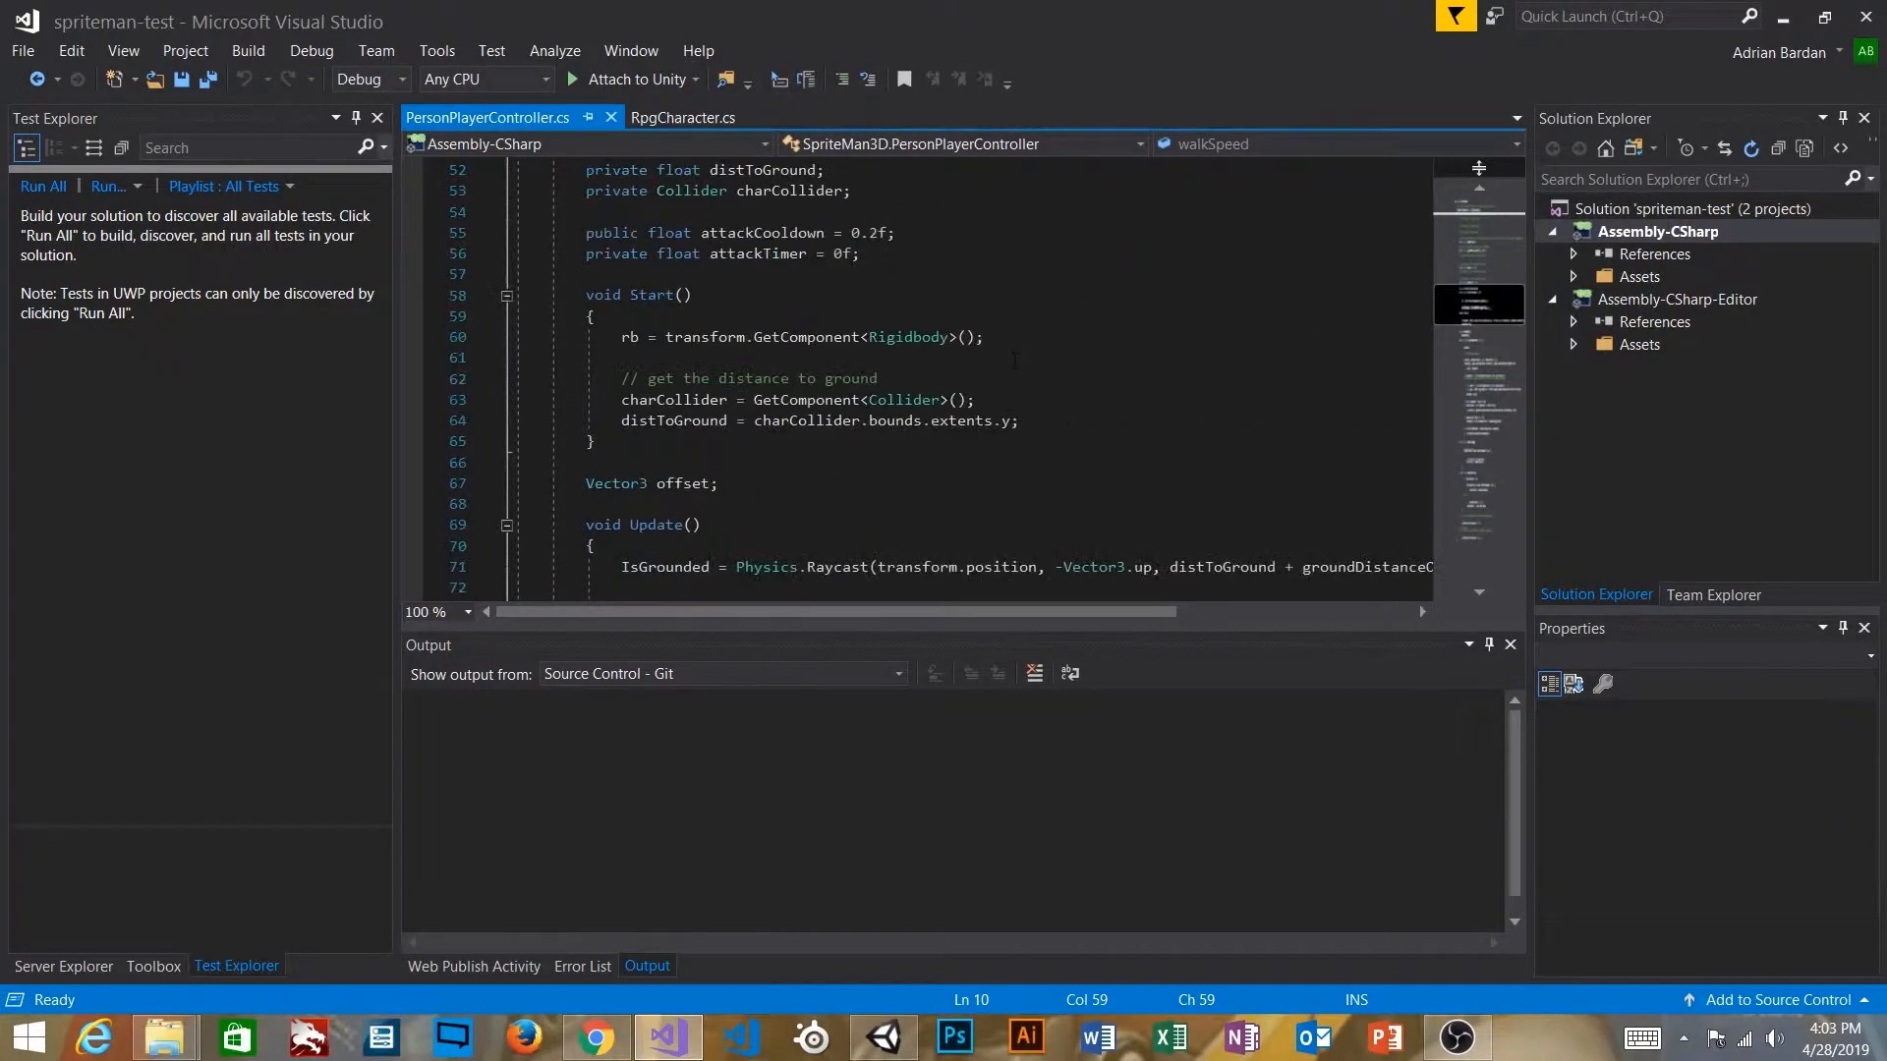
{"action": "left_click", "coordinate": [964, 357], "text": "ctrl"}
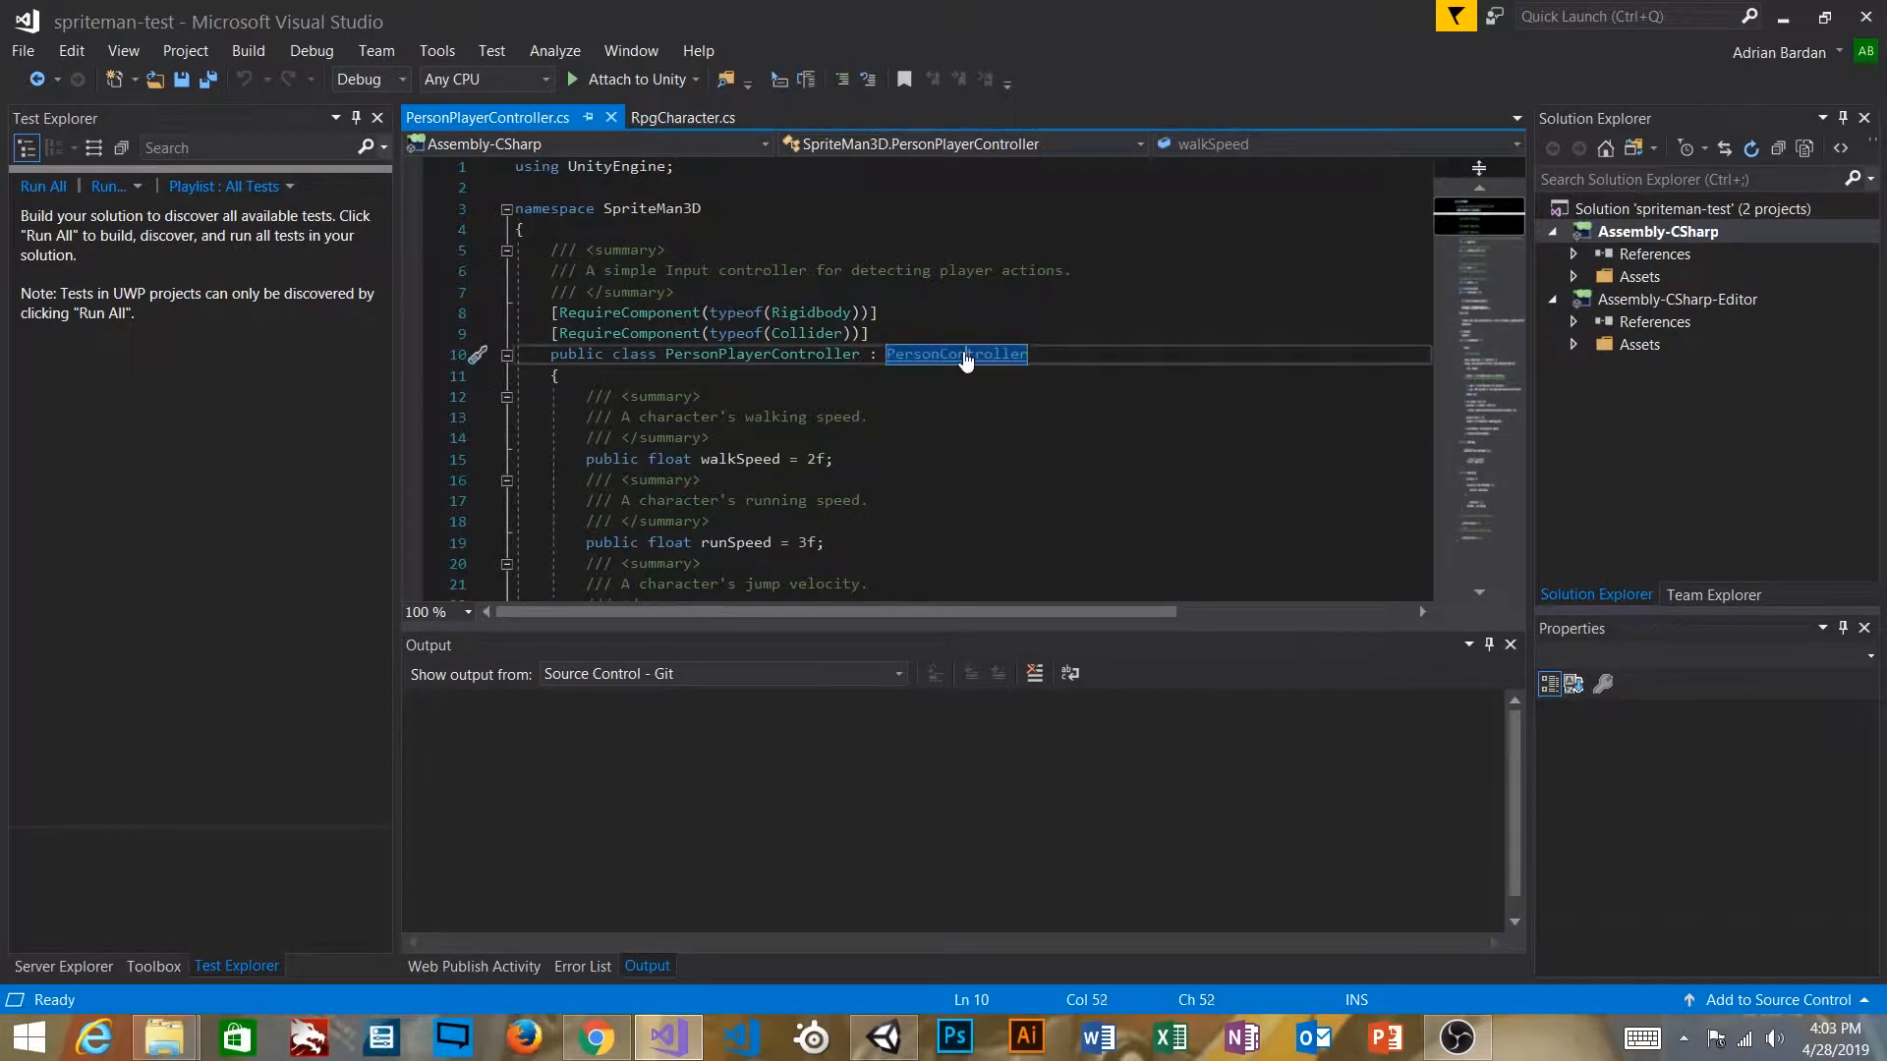
{"action": "left_click", "coordinate": [967, 360], "text": "ctrl"}
{"action": "scroll", "coordinate": [953, 367], "scroll_direction": "down", "scroll_amount": 6}
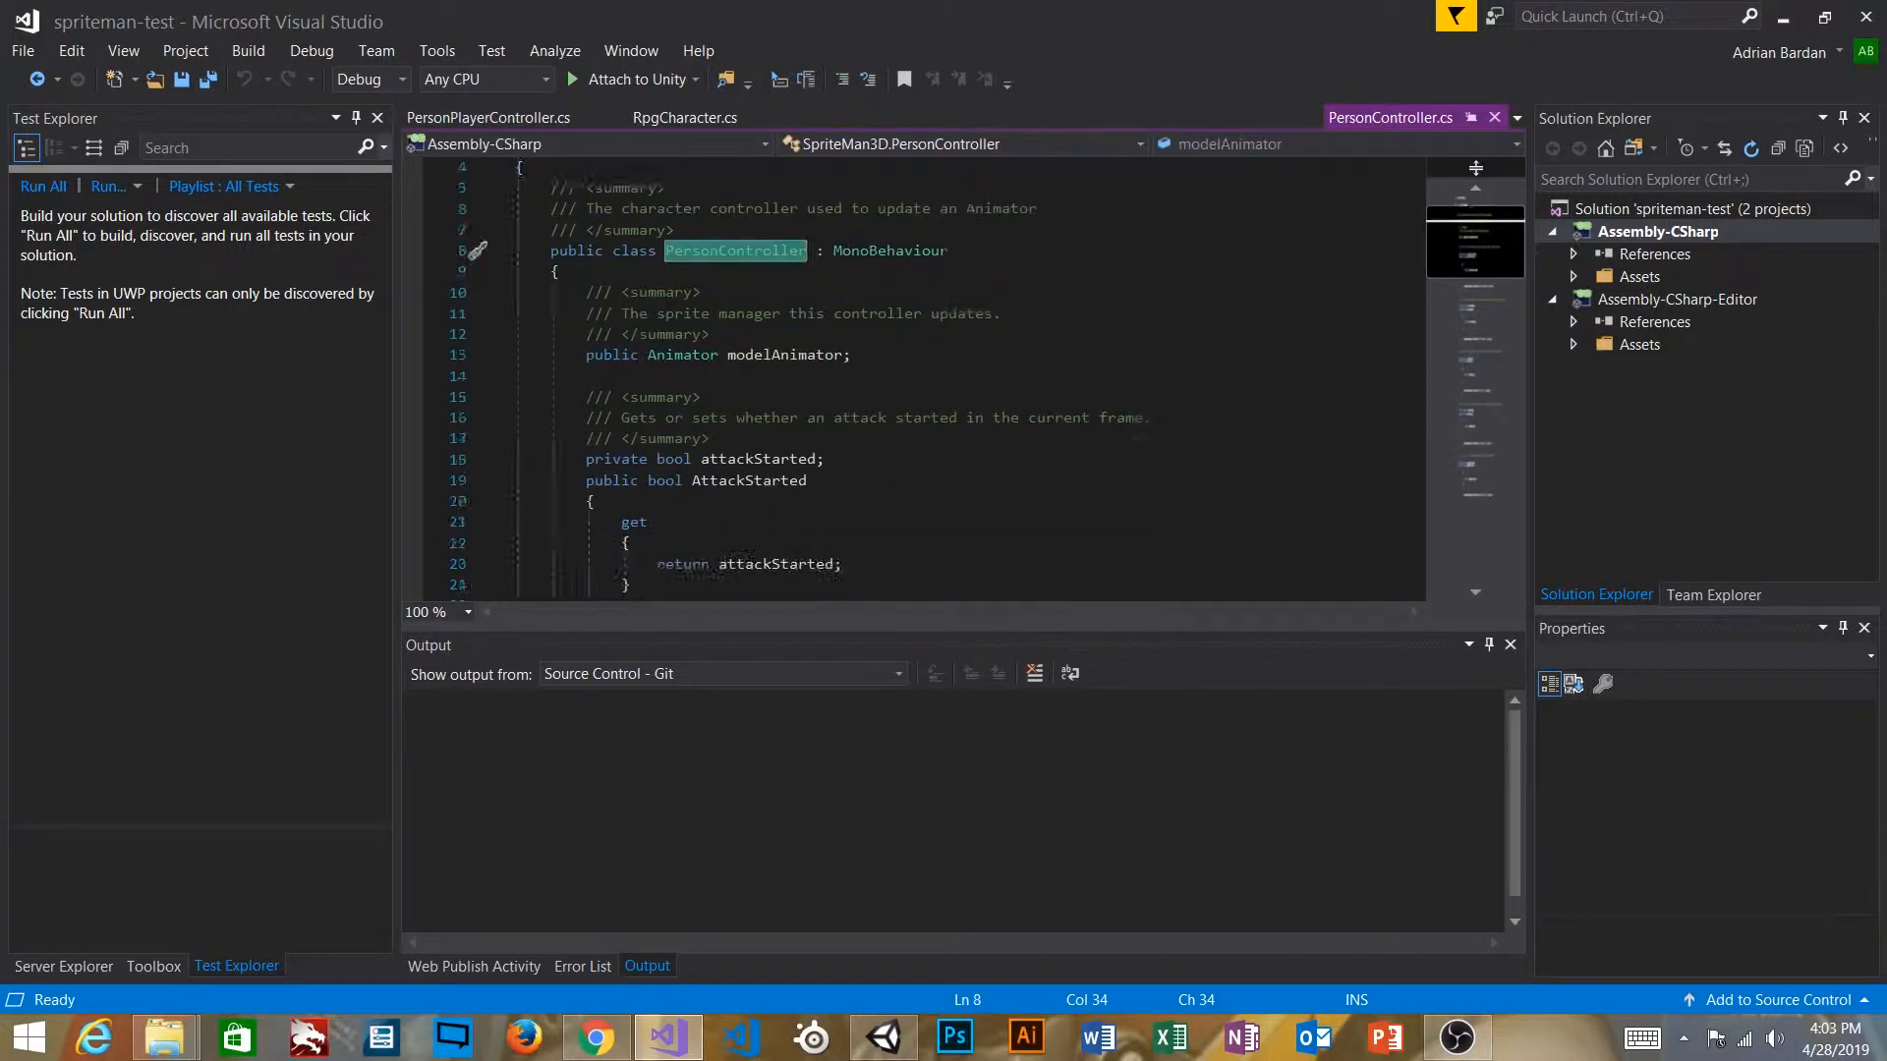
{"action": "left_click", "coordinate": [712, 354]}
{"action": "double_click", "coordinate": [810, 354]}
{"action": "left_click", "coordinate": [749, 377]}
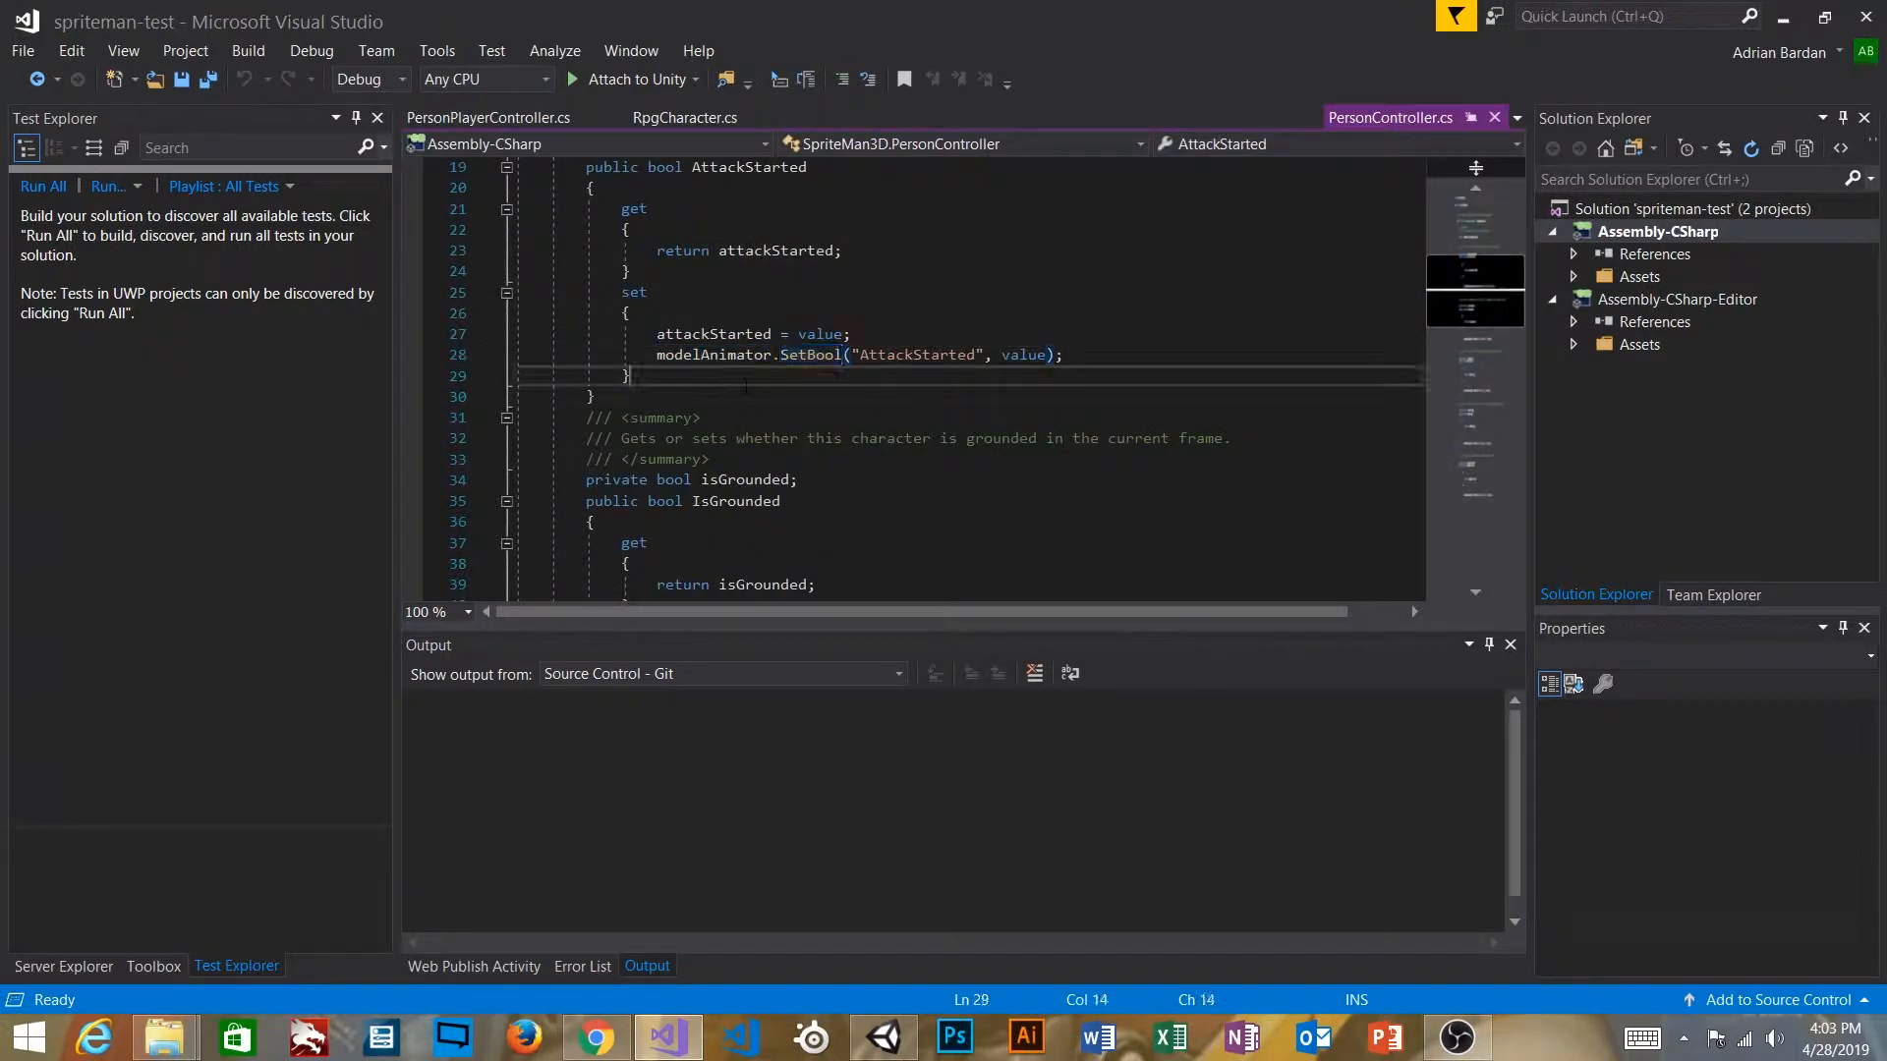
{"action": "left_click", "coordinate": [1063, 355]}
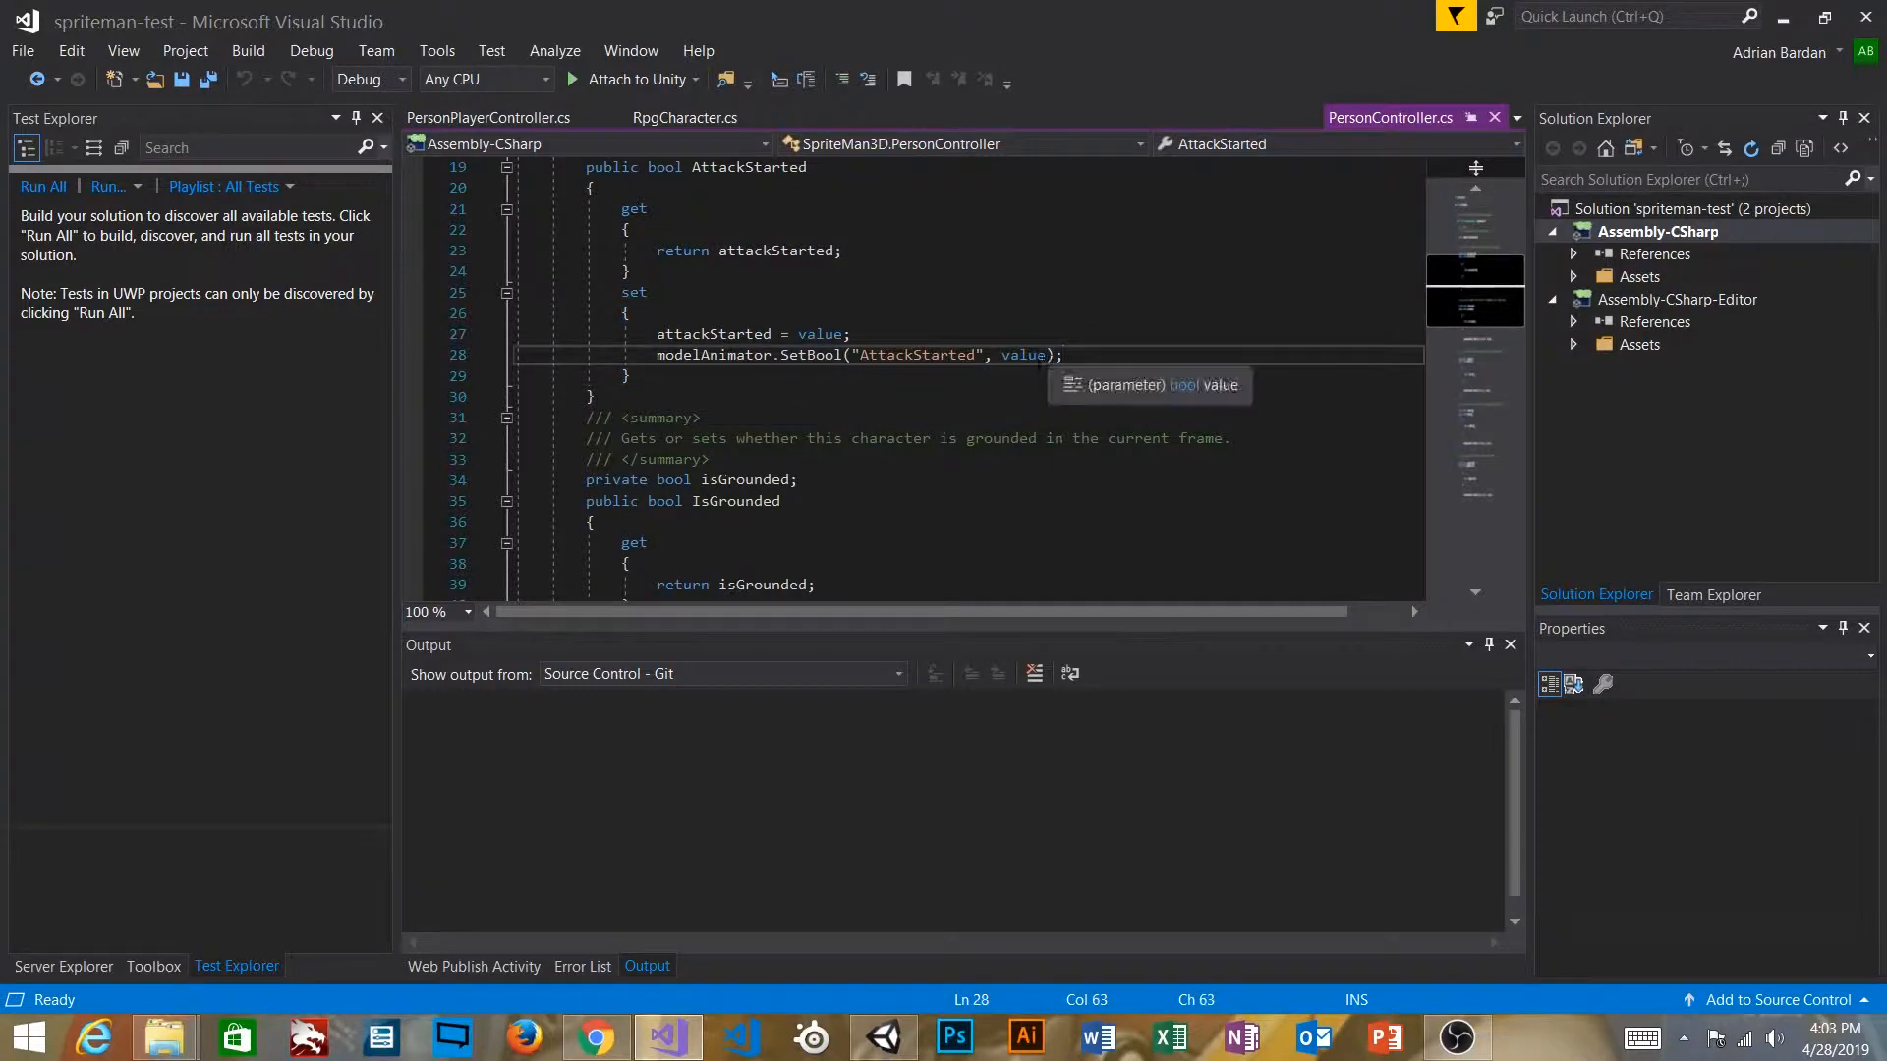
Step: Compare the AttackStarted declaration with the IsGrounded property in PersonController.cs
{"action": "scroll", "coordinate": [1063, 393], "scroll_direction": "up", "scroll_amount": 2}
{"action": "left_click", "coordinate": [845, 293]}
{"action": "scroll", "coordinate": [983, 570], "scroll_direction": "down", "scroll_amount": 5}
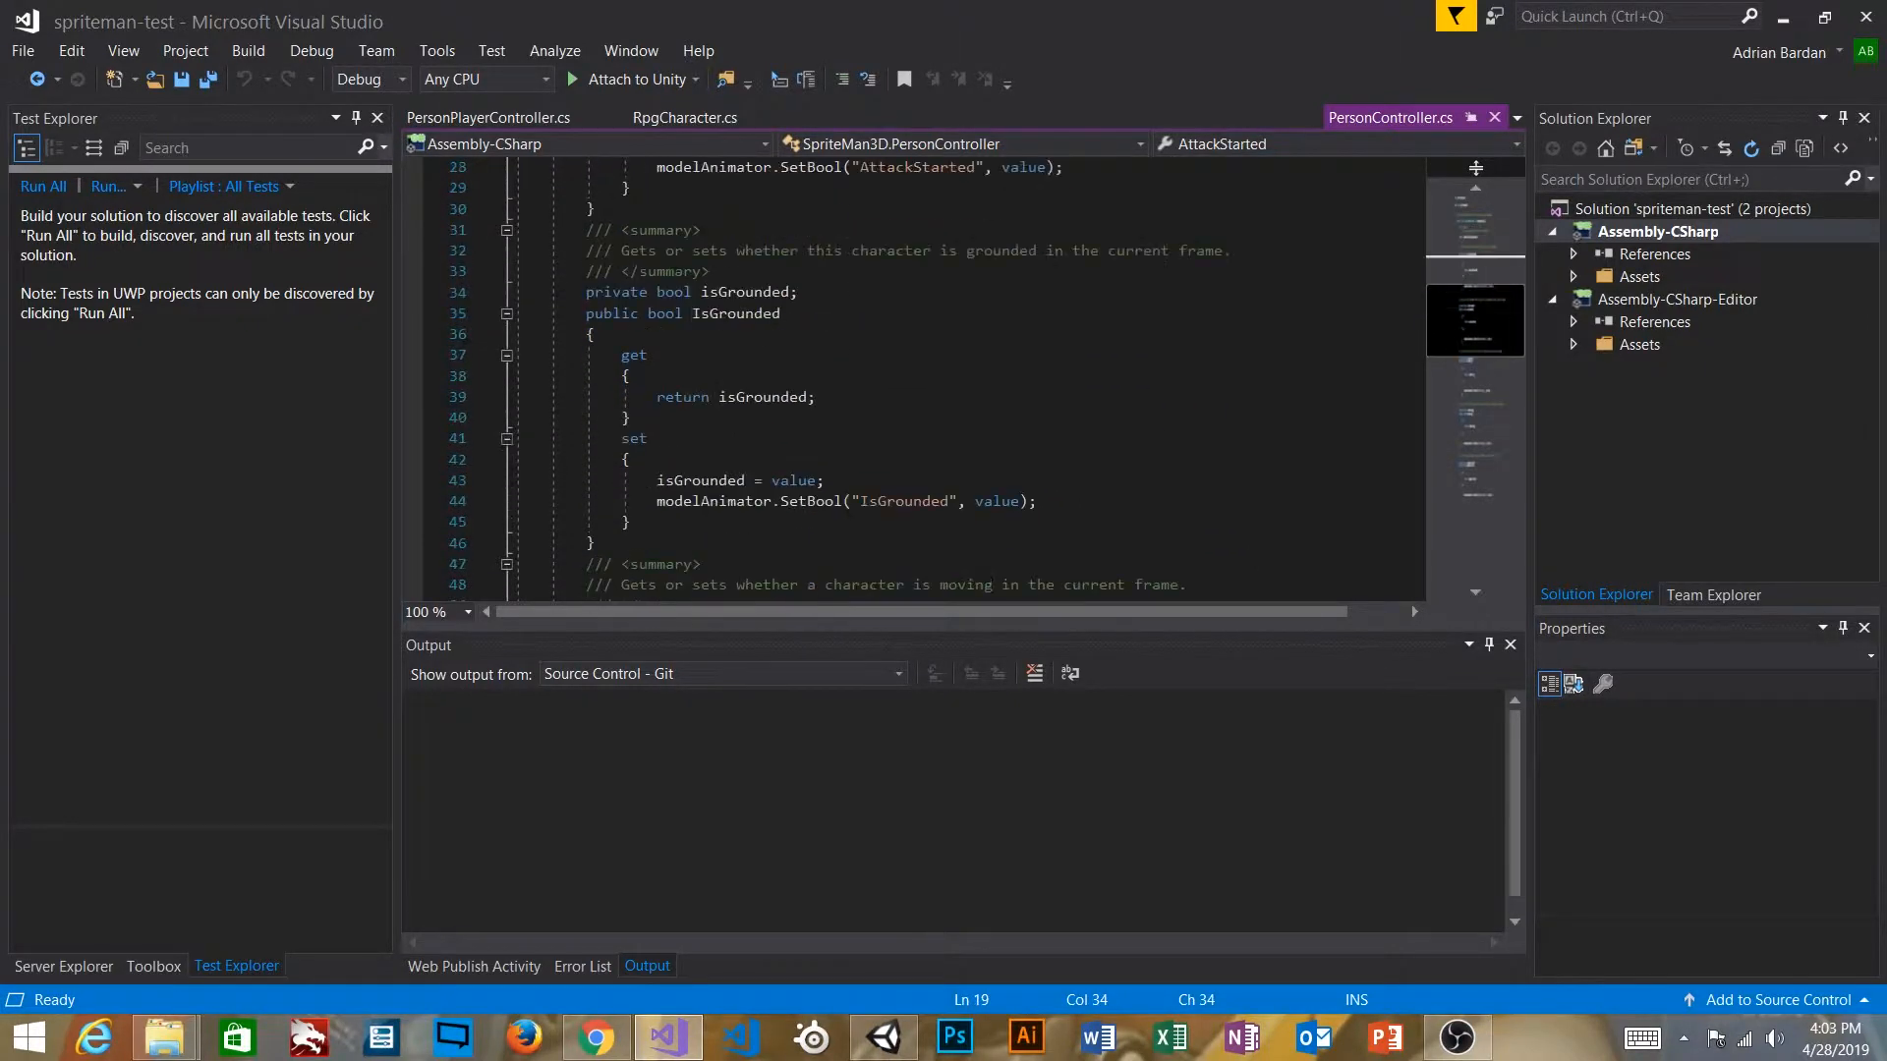
{"action": "left_click", "coordinate": [786, 313]}
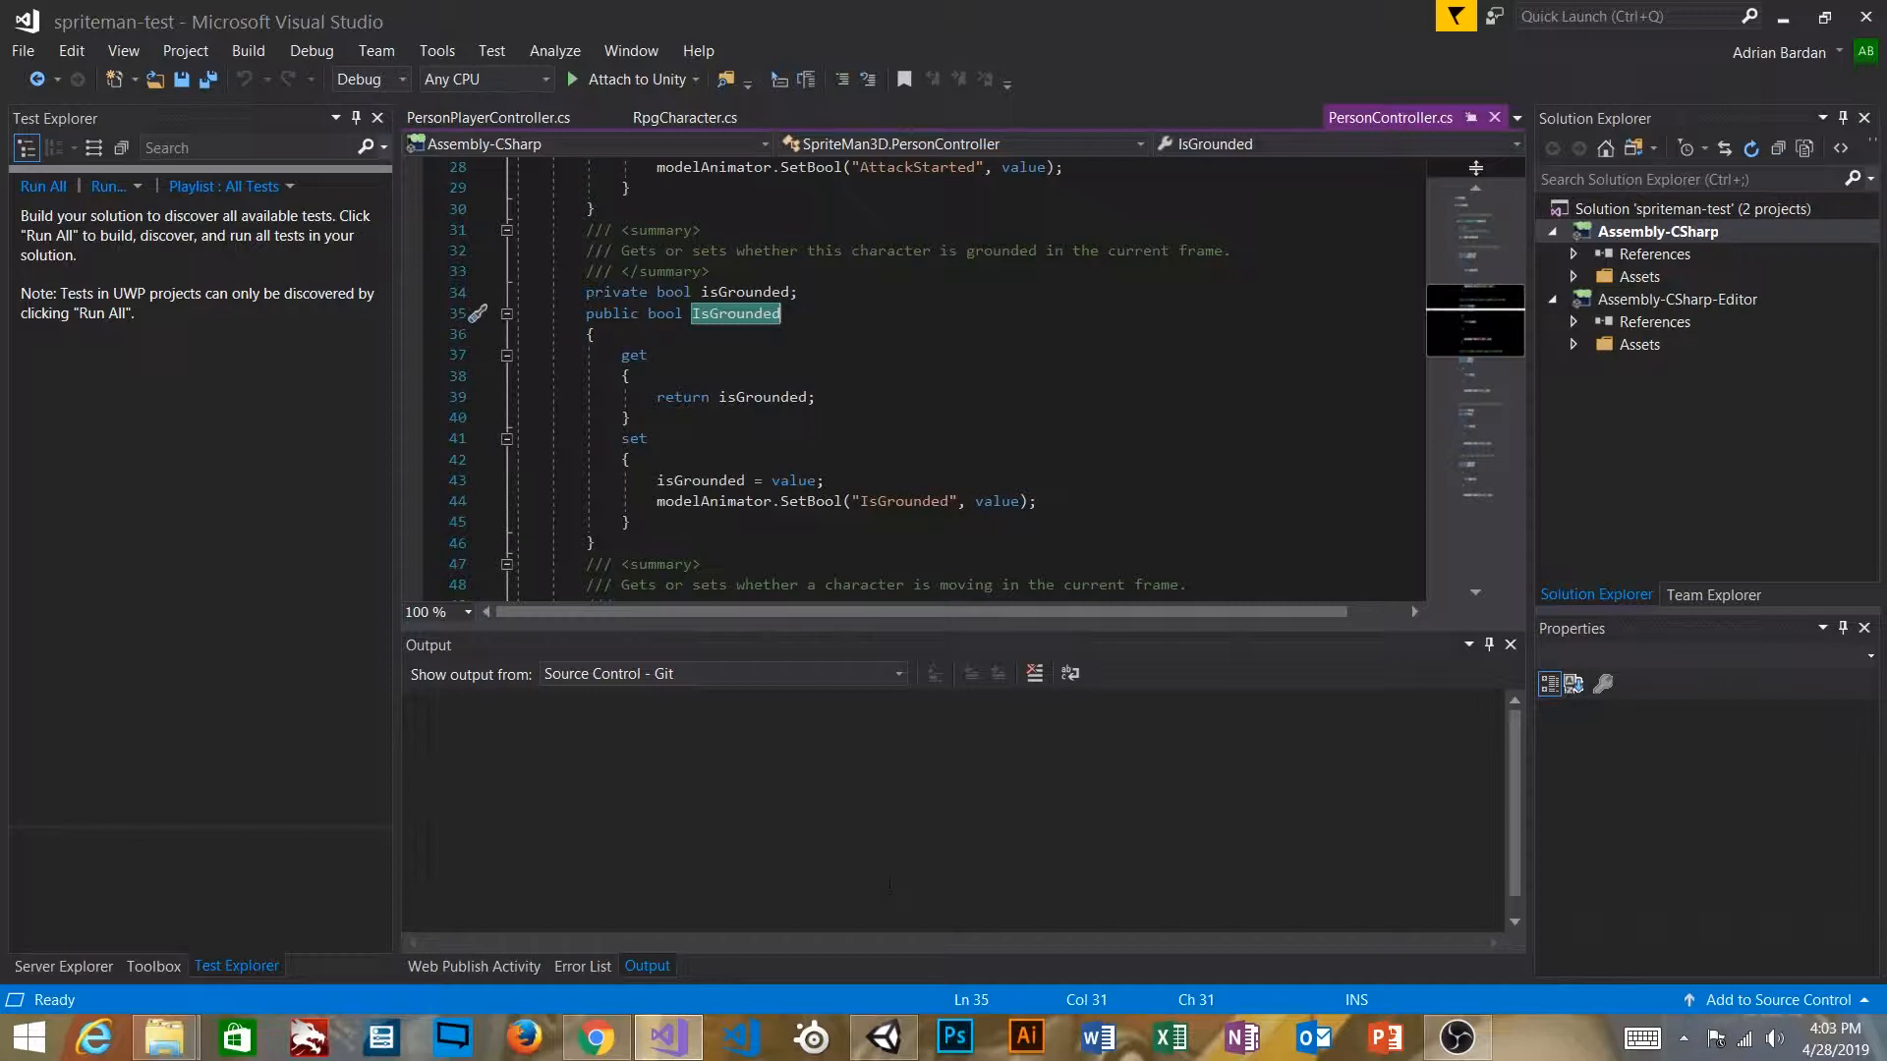
Step: Examine how PersonPlayerController.cs declares its attack fields and handles movement input in HandleMove
{"action": "left_click", "coordinate": [528, 115]}
{"action": "scroll", "coordinate": [865, 393], "scroll_direction": "down", "scroll_amount": 20}
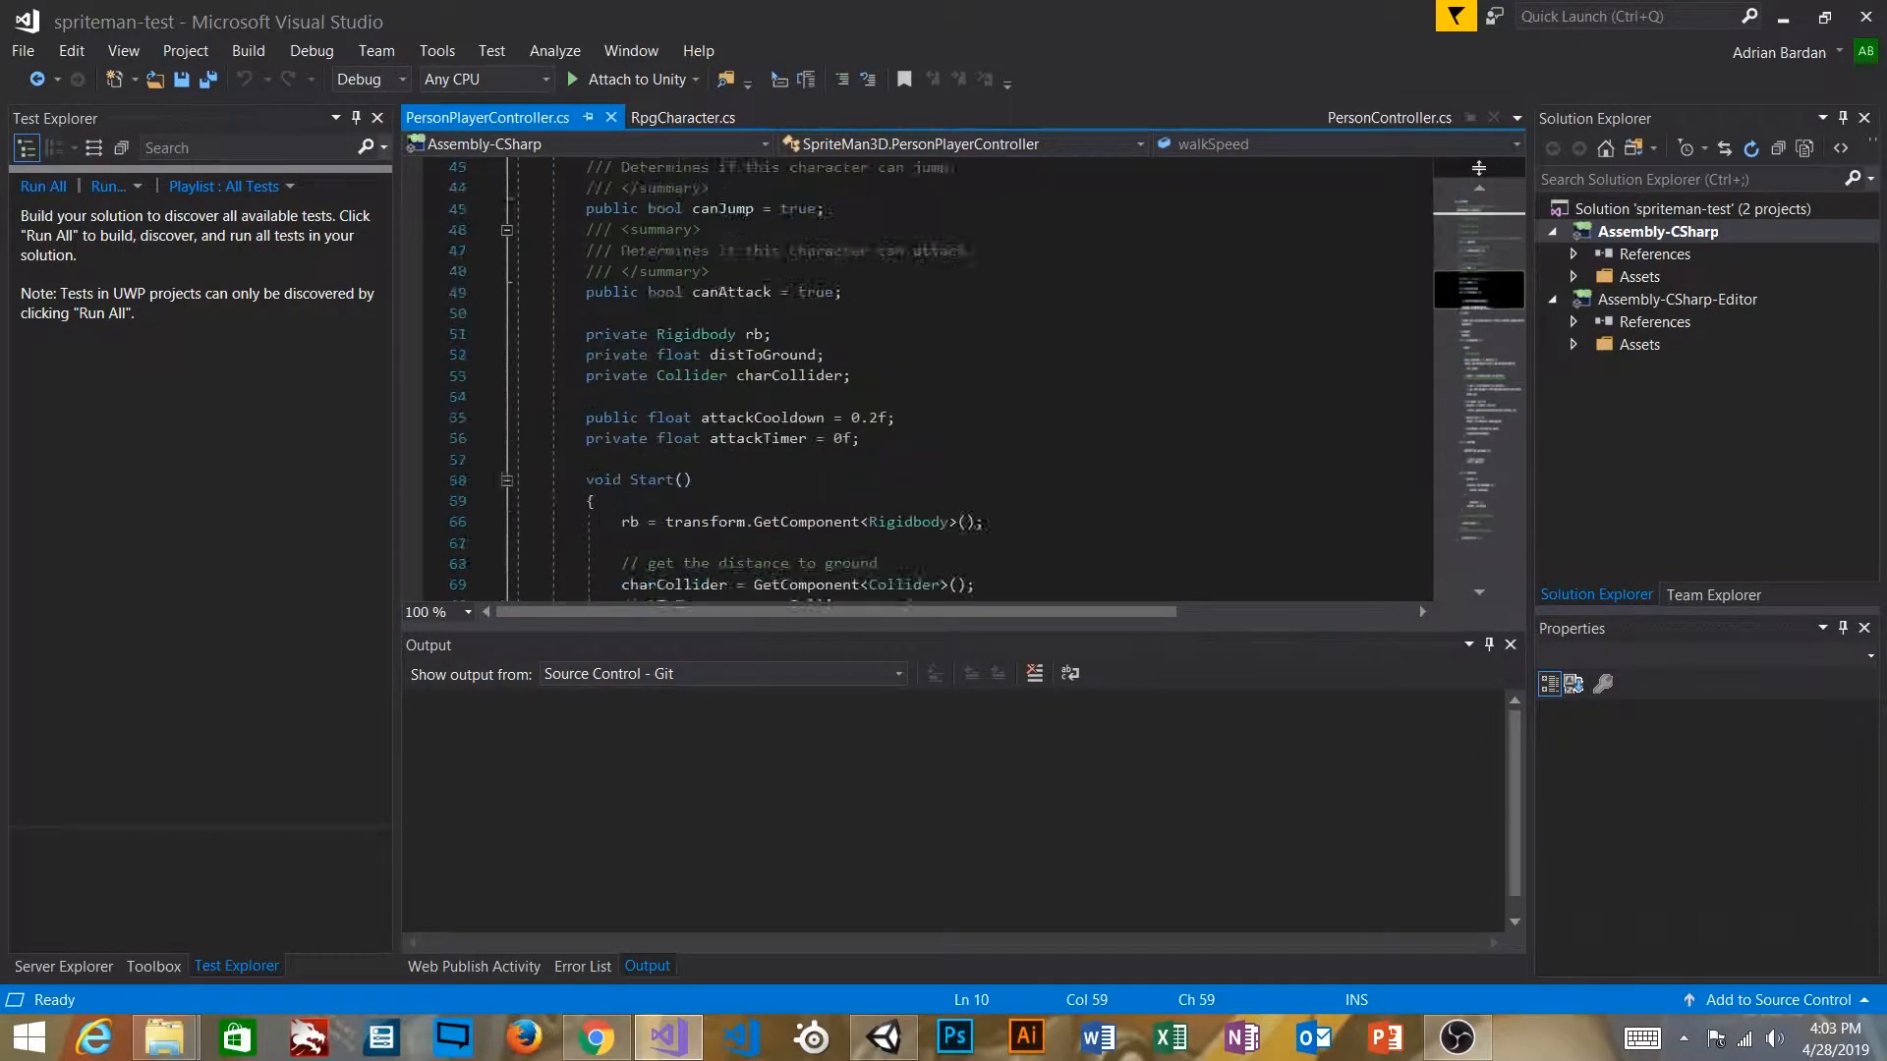
{"action": "scroll", "coordinate": [913, 445], "scroll_direction": "down", "scroll_amount": 3}
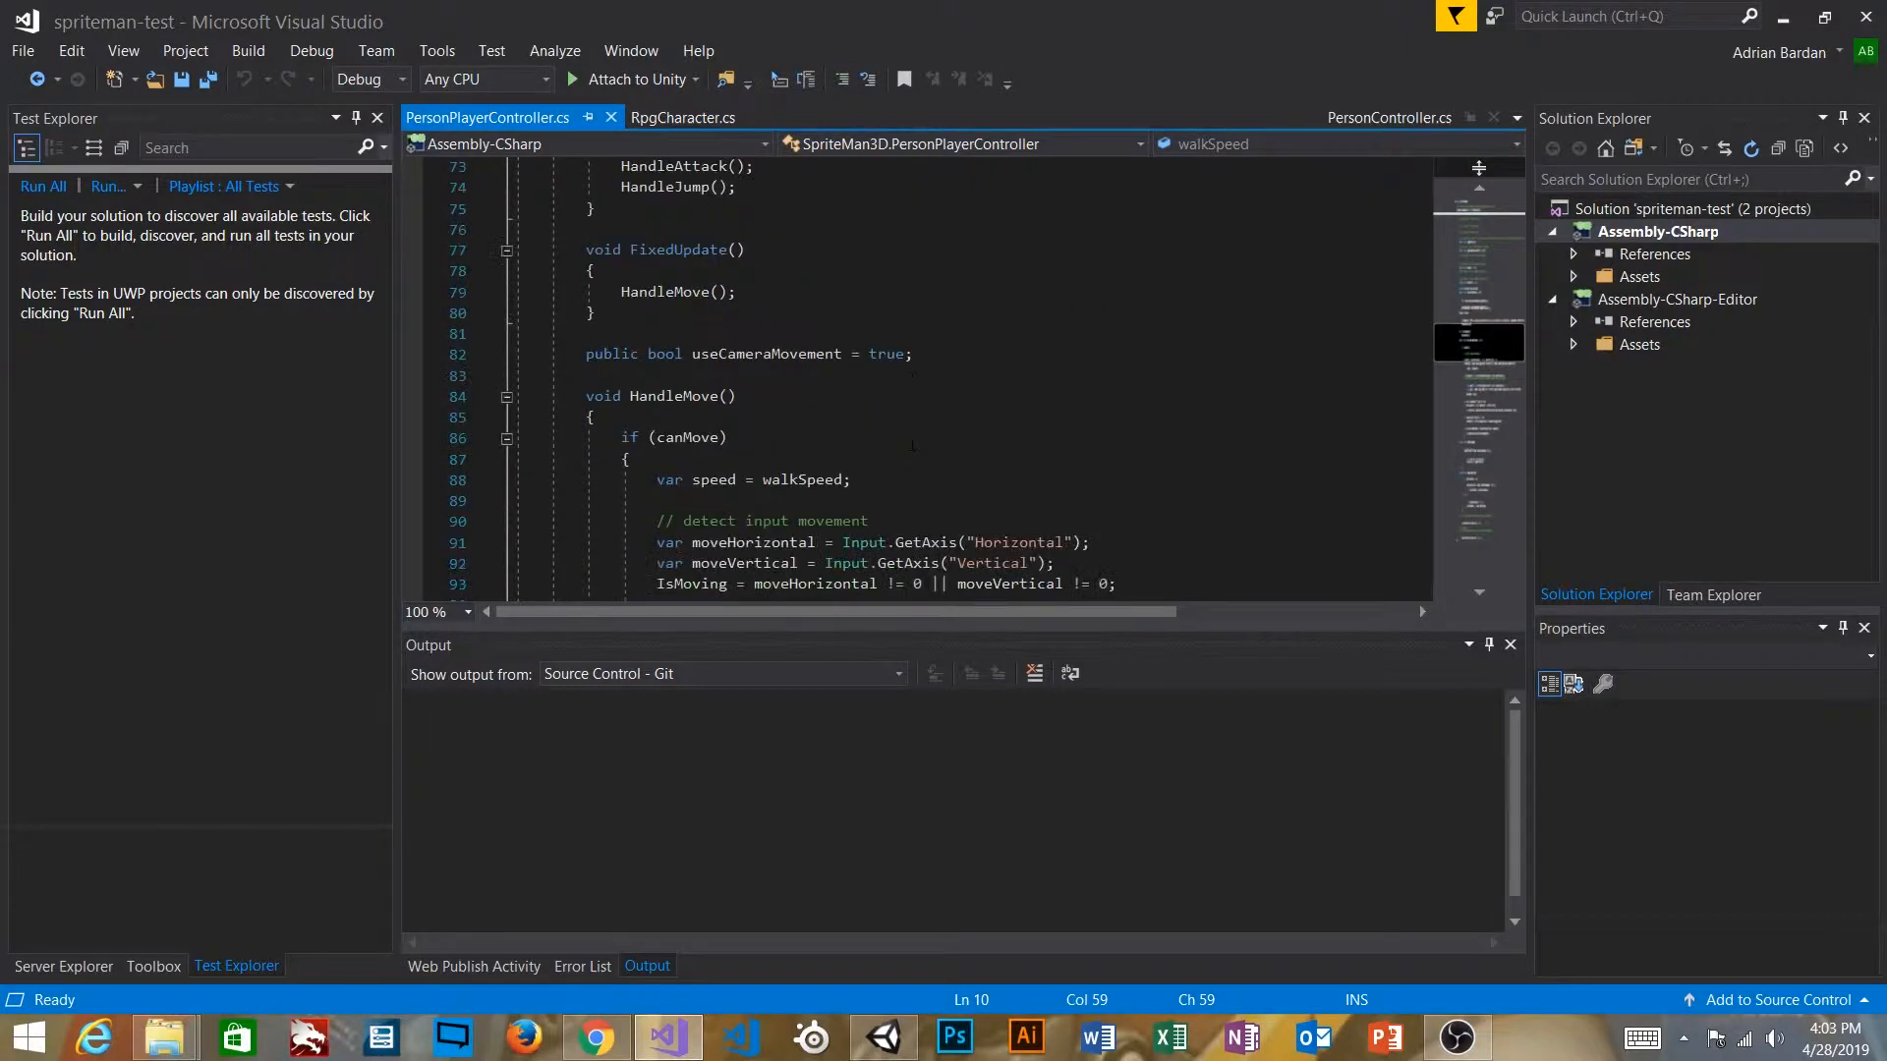
{"action": "scroll", "coordinate": [698, 250], "scroll_direction": "down", "scroll_amount": 2}
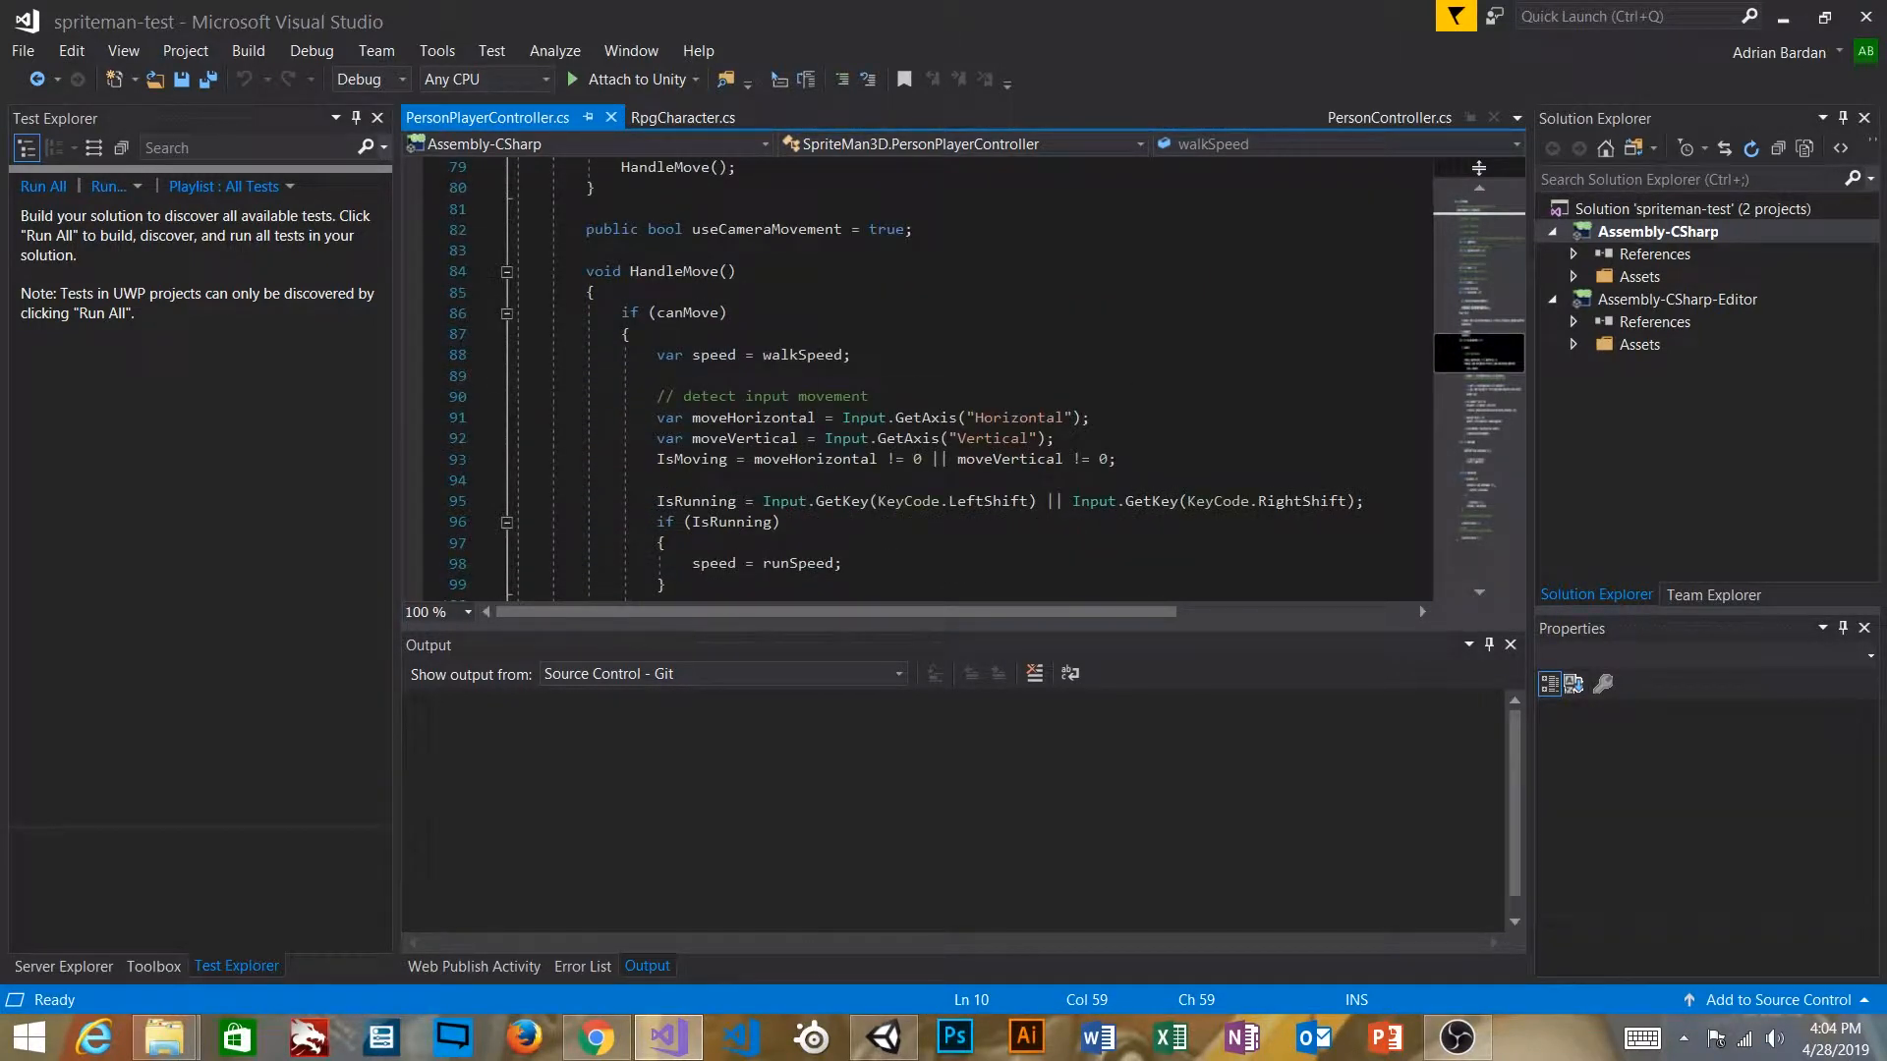
Step: Switch to Unity and create a transition from the walk state to the attack state in the player's animator
{"action": "left_click", "coordinate": [883, 1037]}
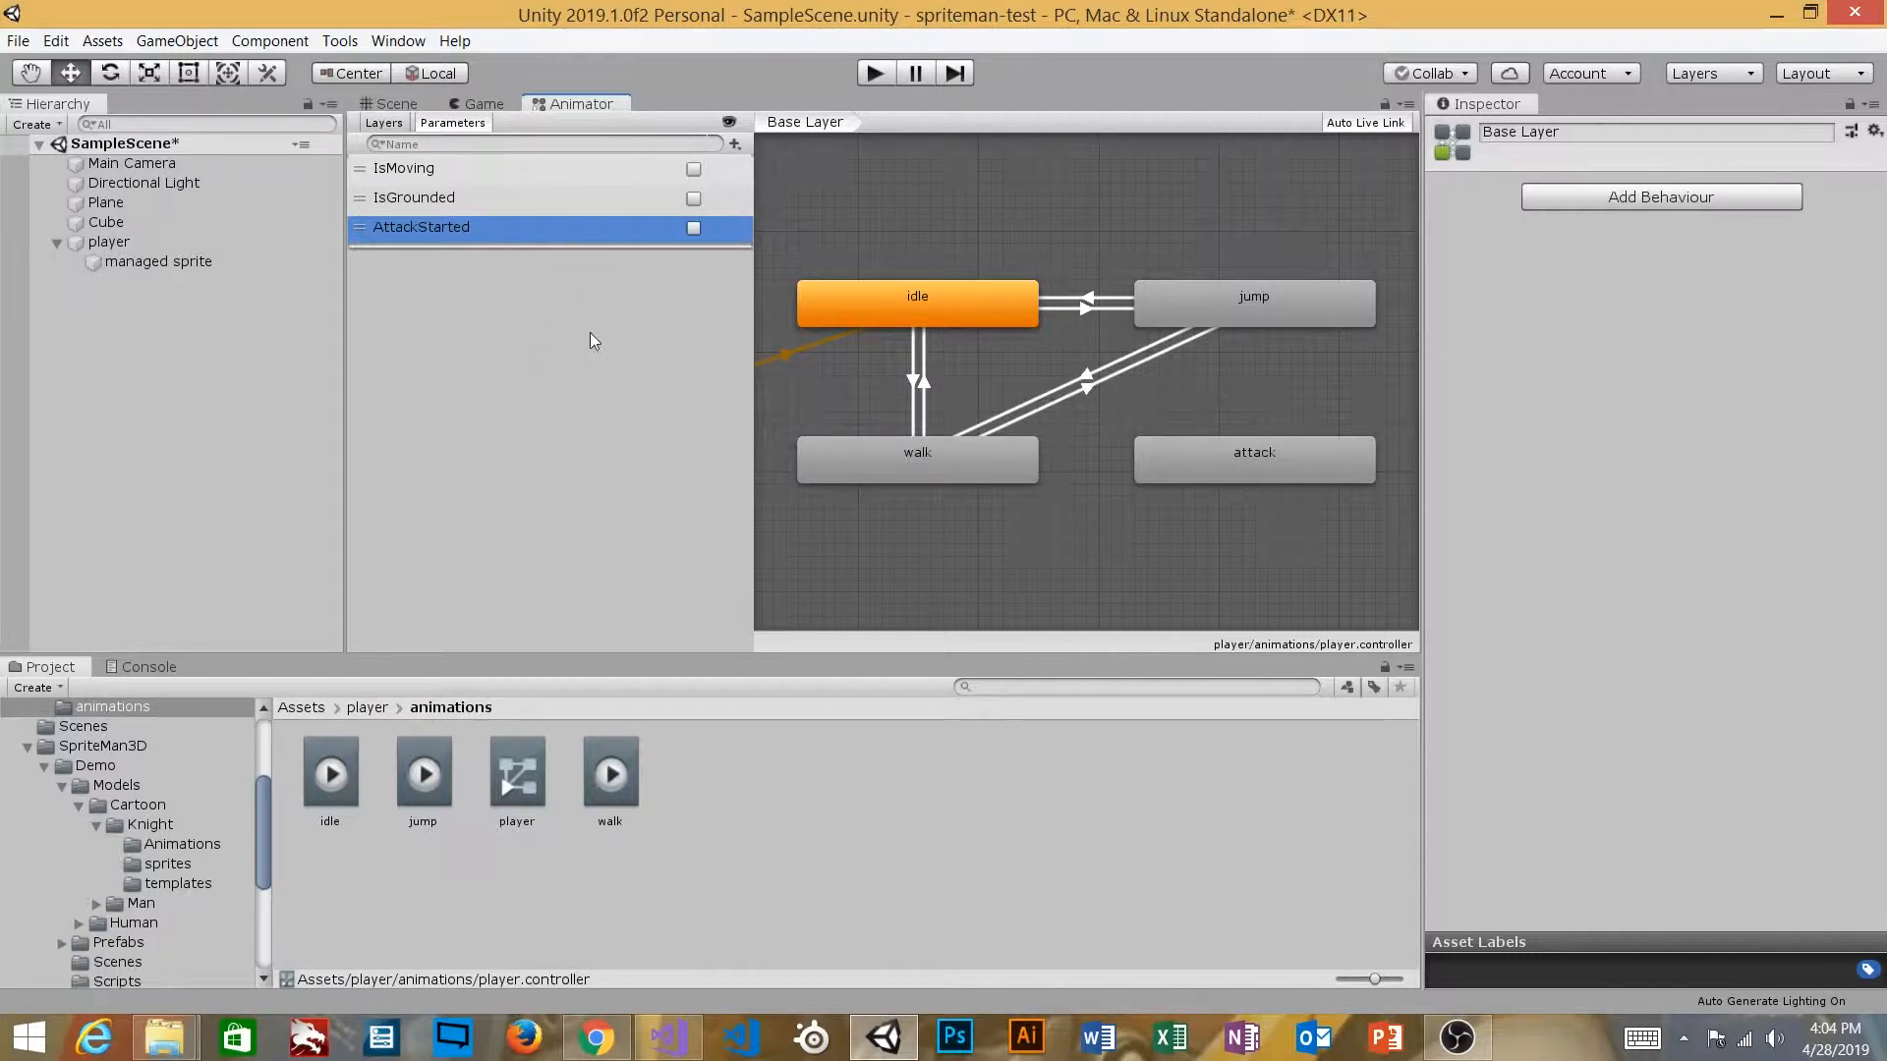
{"action": "left_click", "coordinate": [963, 464]}
{"action": "right_click", "coordinate": [987, 460]}
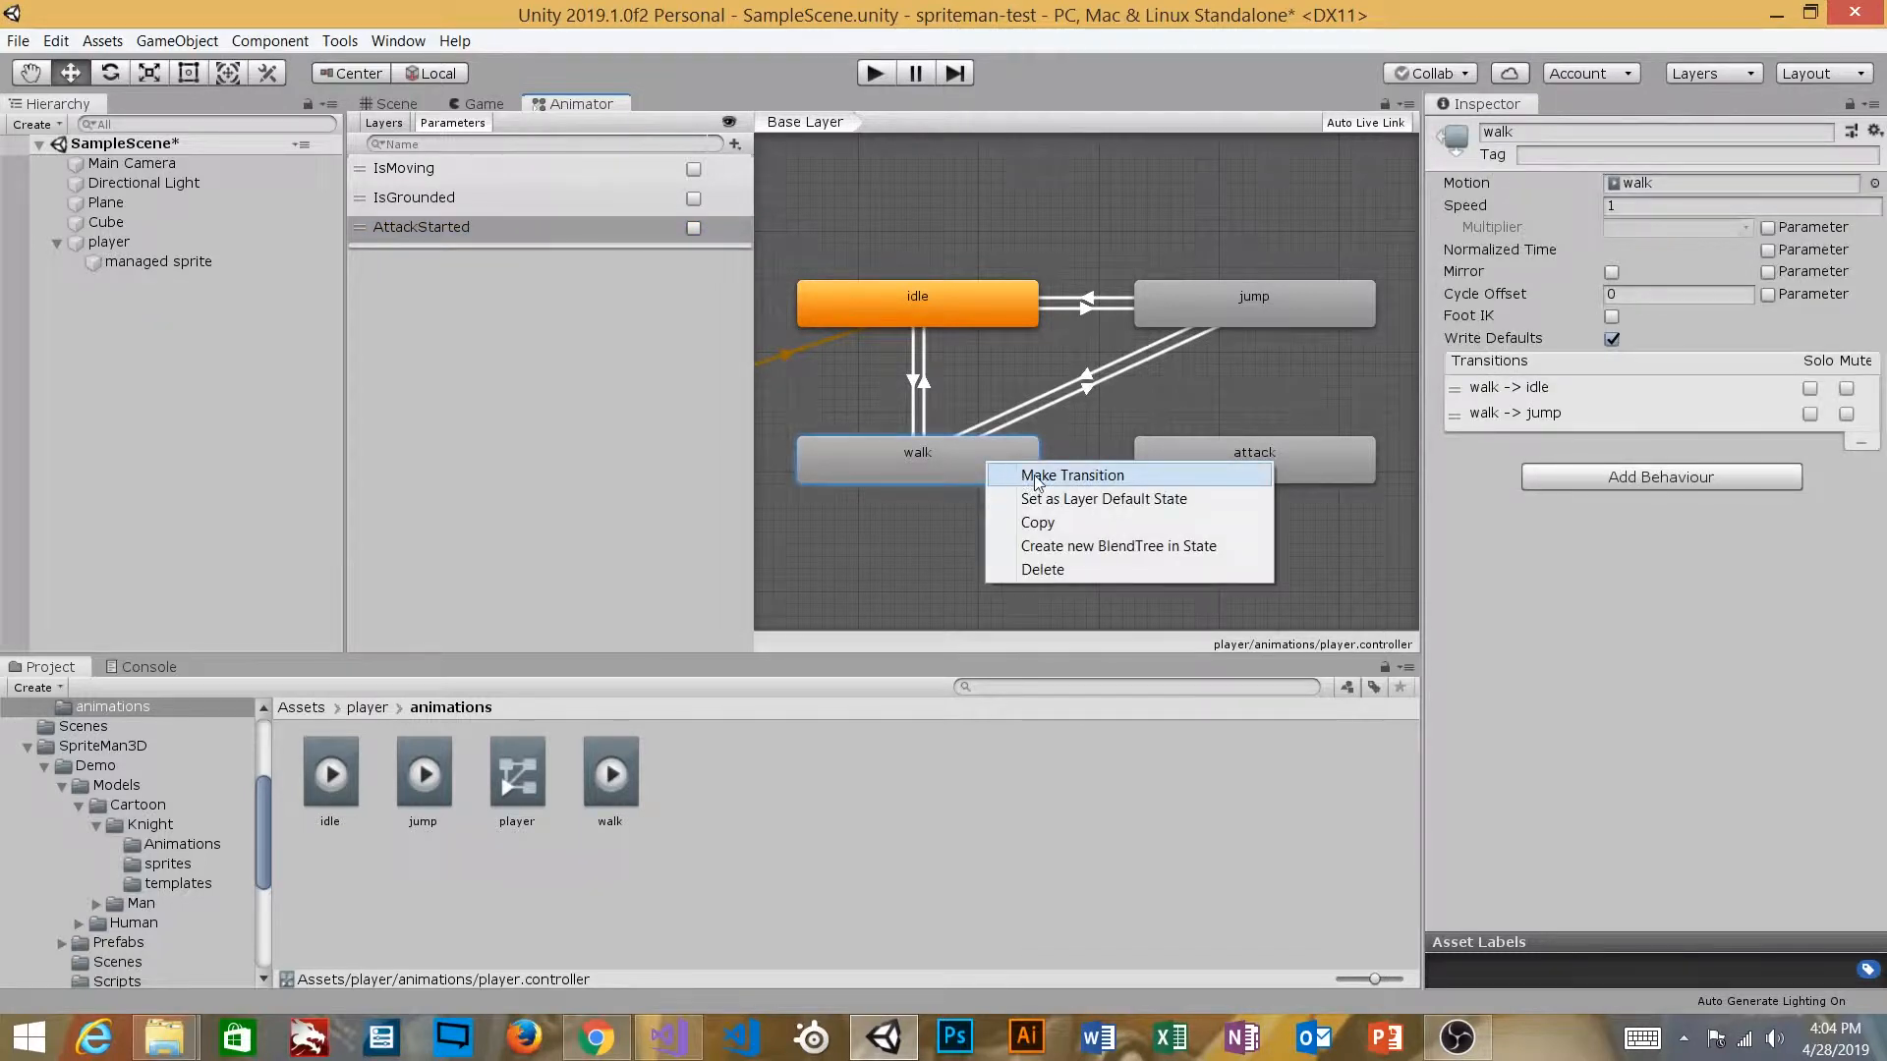
{"action": "left_click", "coordinate": [1081, 474]}
{"action": "left_click", "coordinate": [1177, 462]}
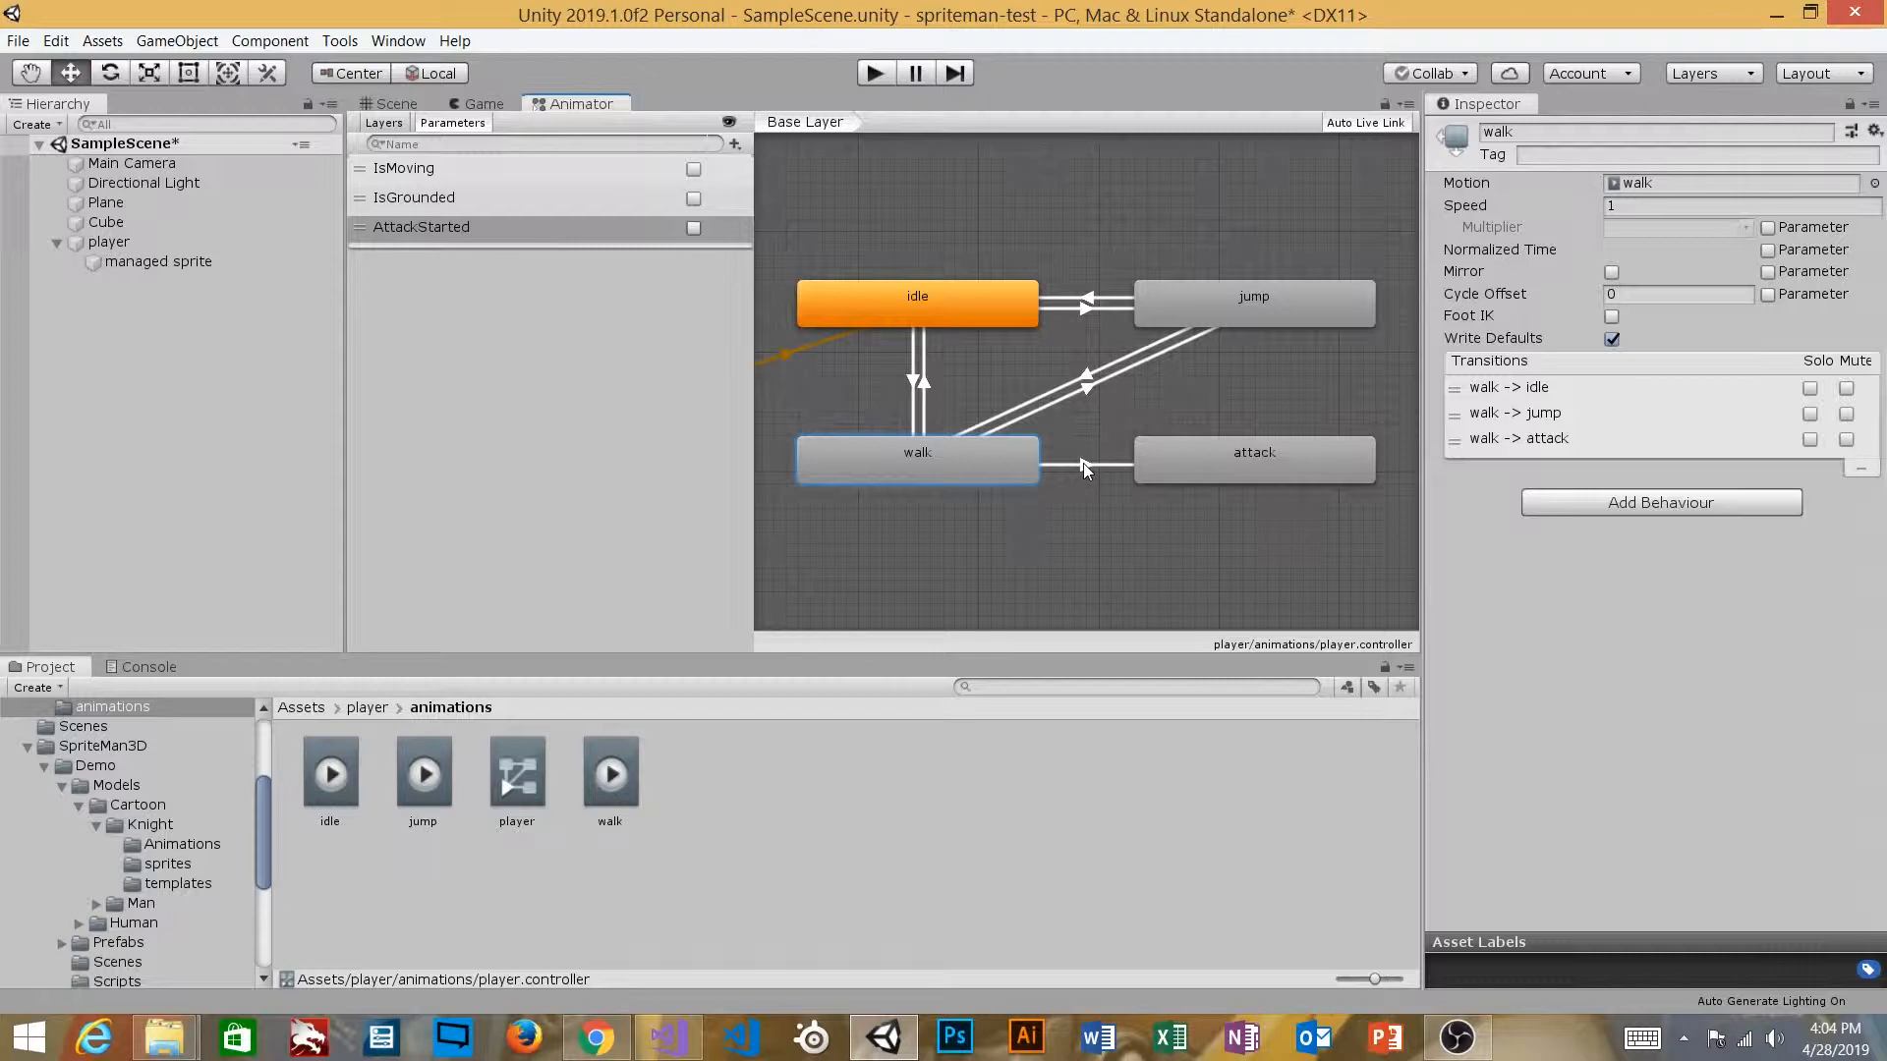
Step: Add a condition to the walk-to-attack transition requiring AttackStarted to be true
{"action": "left_click", "coordinate": [1082, 463]}
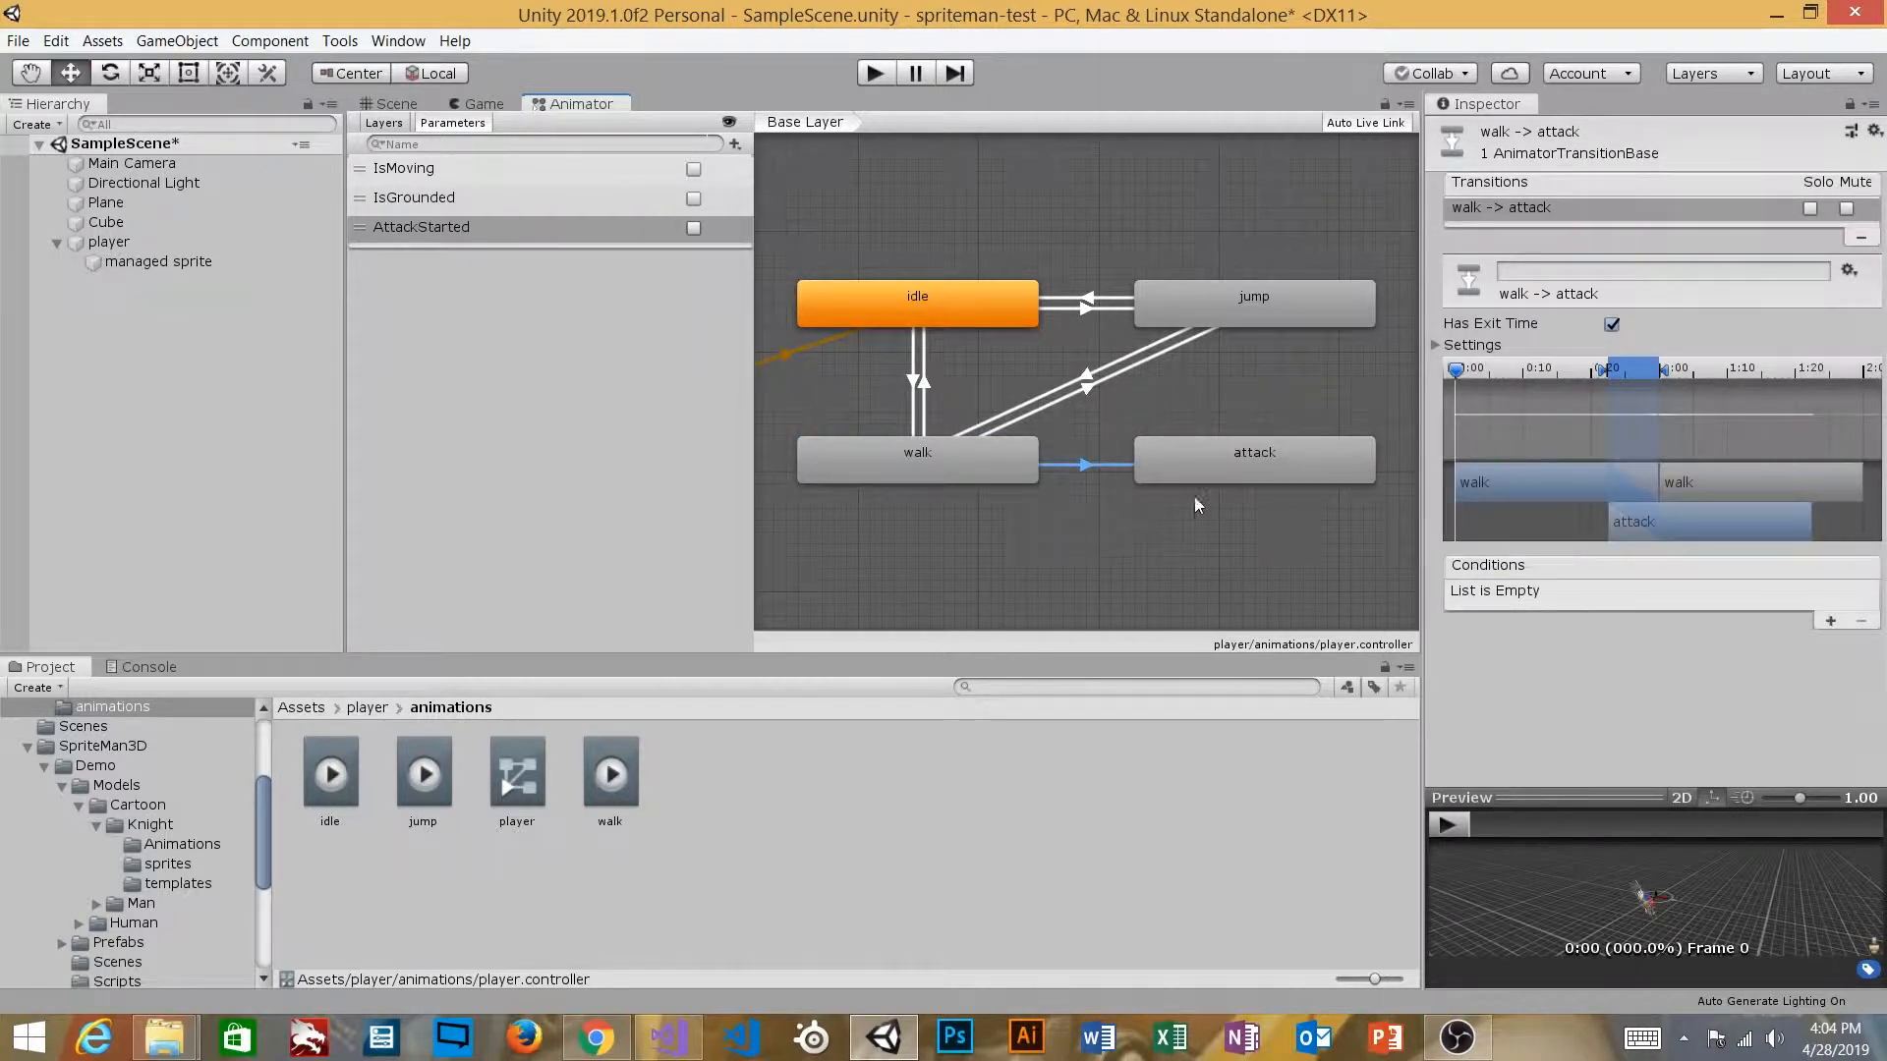
{"action": "left_click", "coordinate": [1830, 621]}
{"action": "left_click", "coordinate": [1588, 592]}
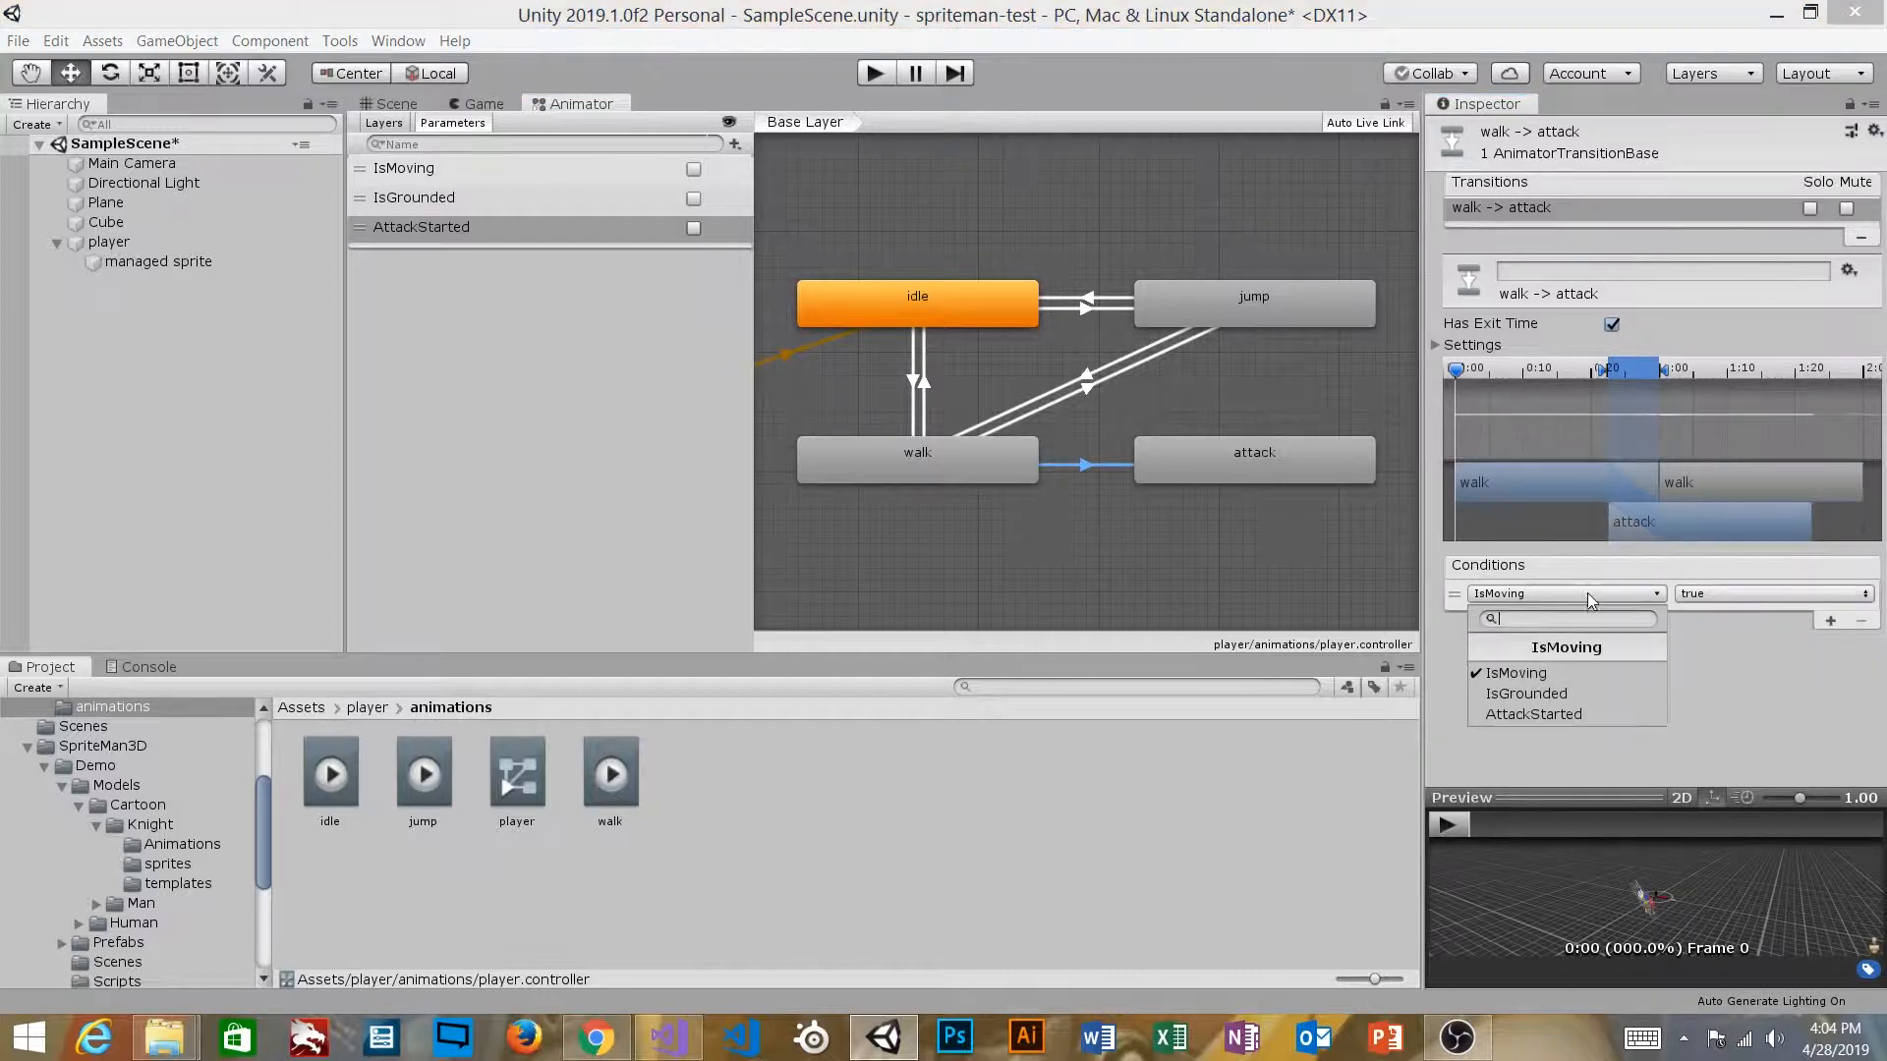
{"action": "left_click", "coordinate": [1548, 712]}
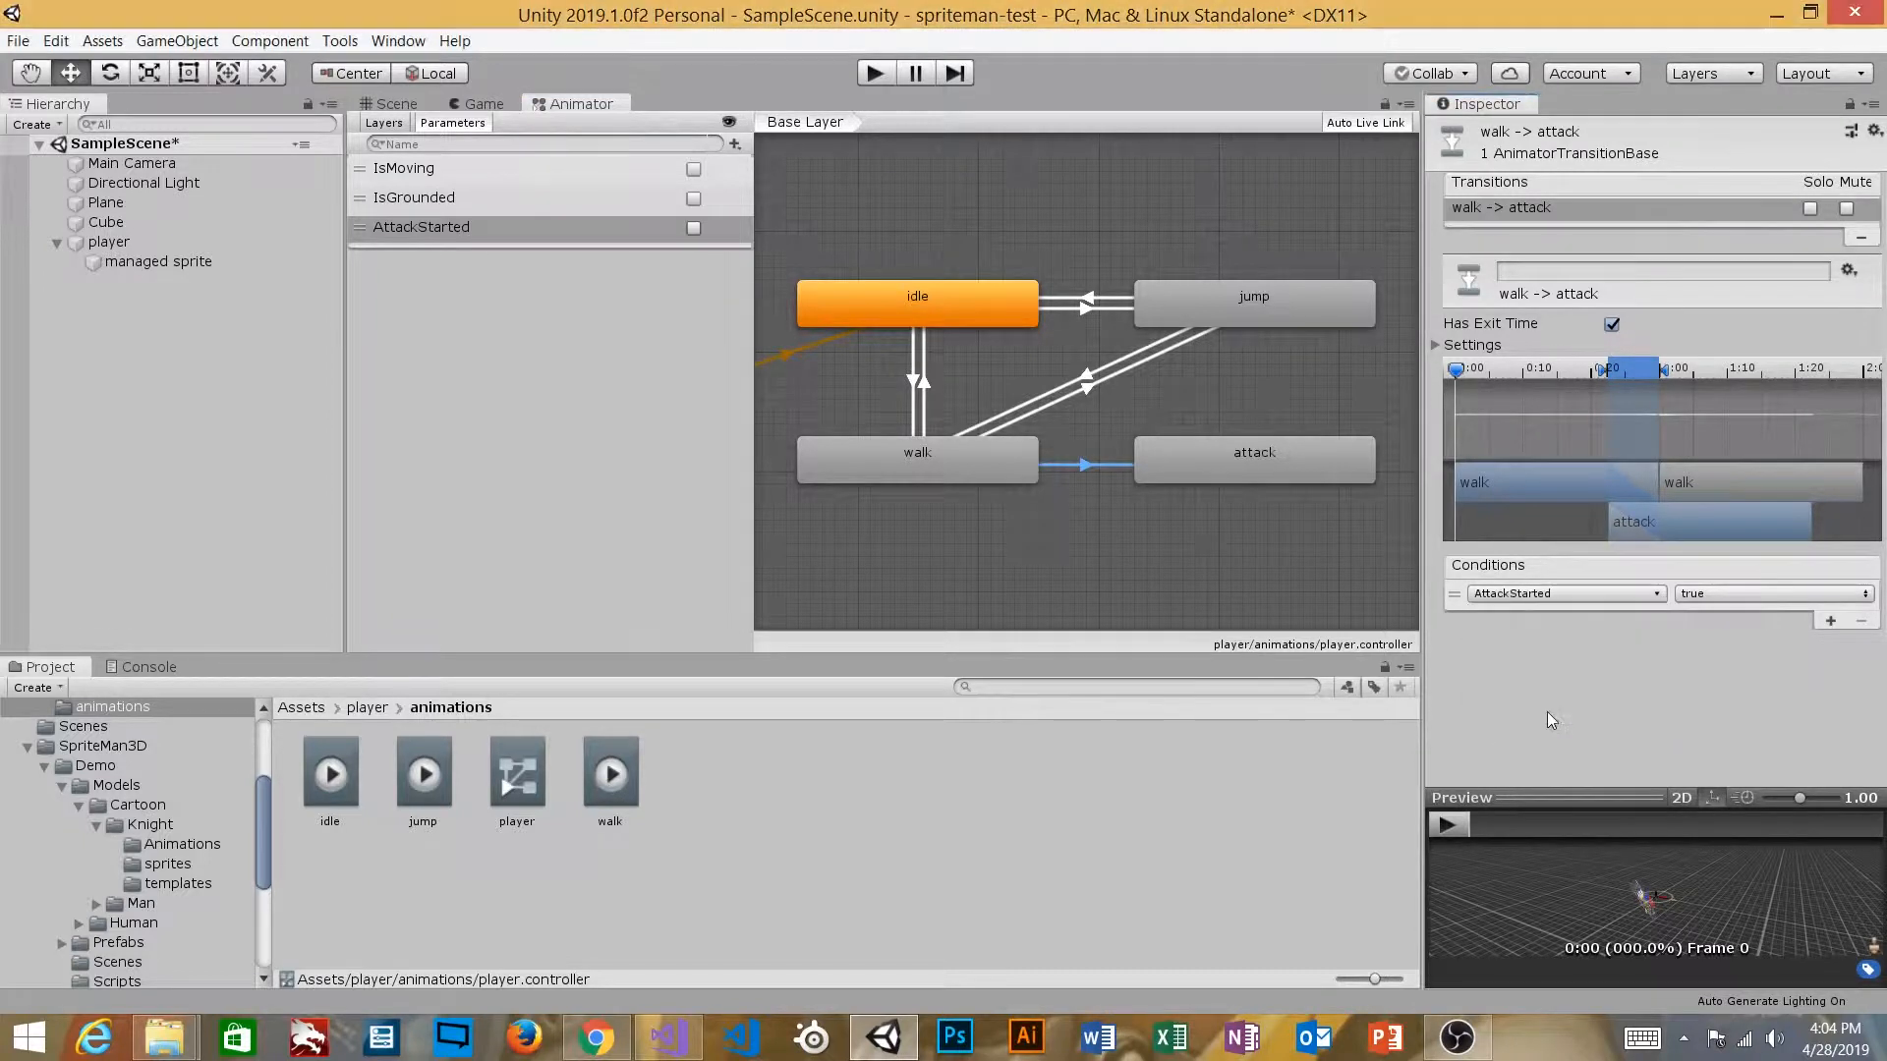
{"action": "left_click", "coordinate": [1716, 593]}
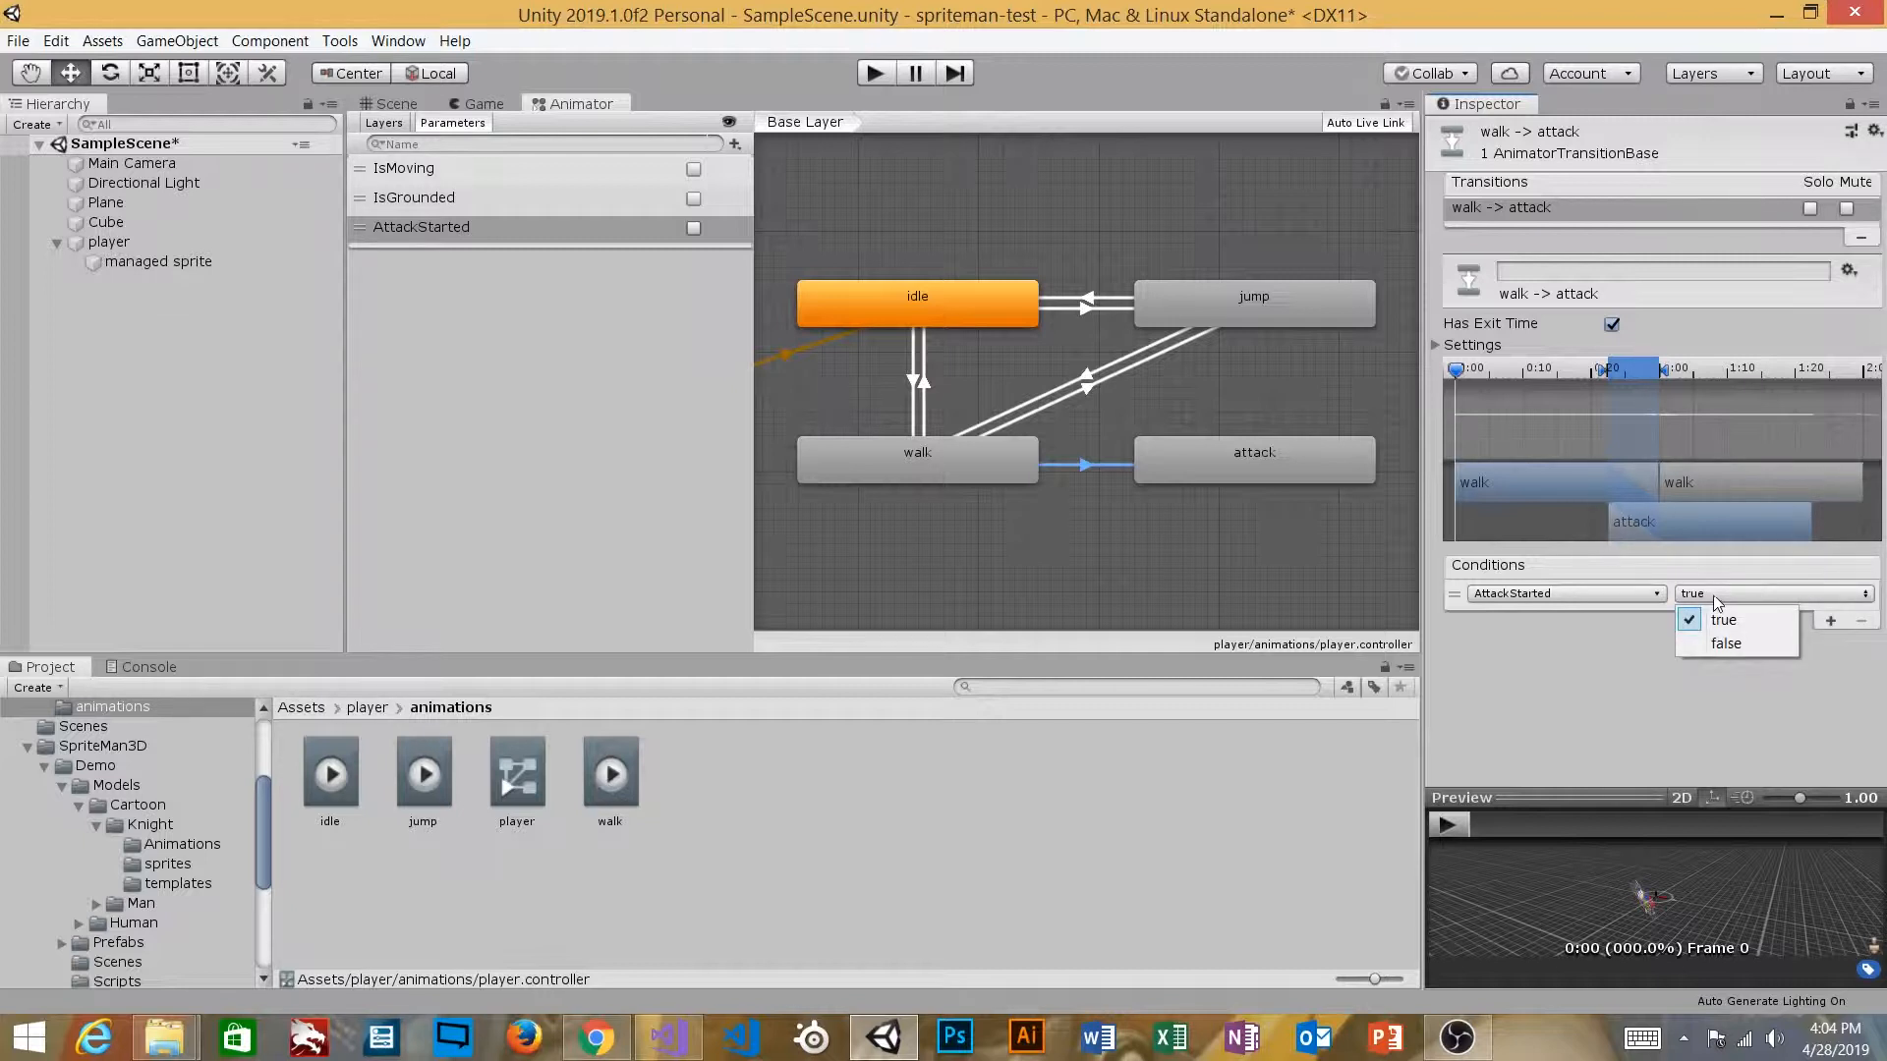
{"action": "left_click", "coordinate": [1715, 618]}
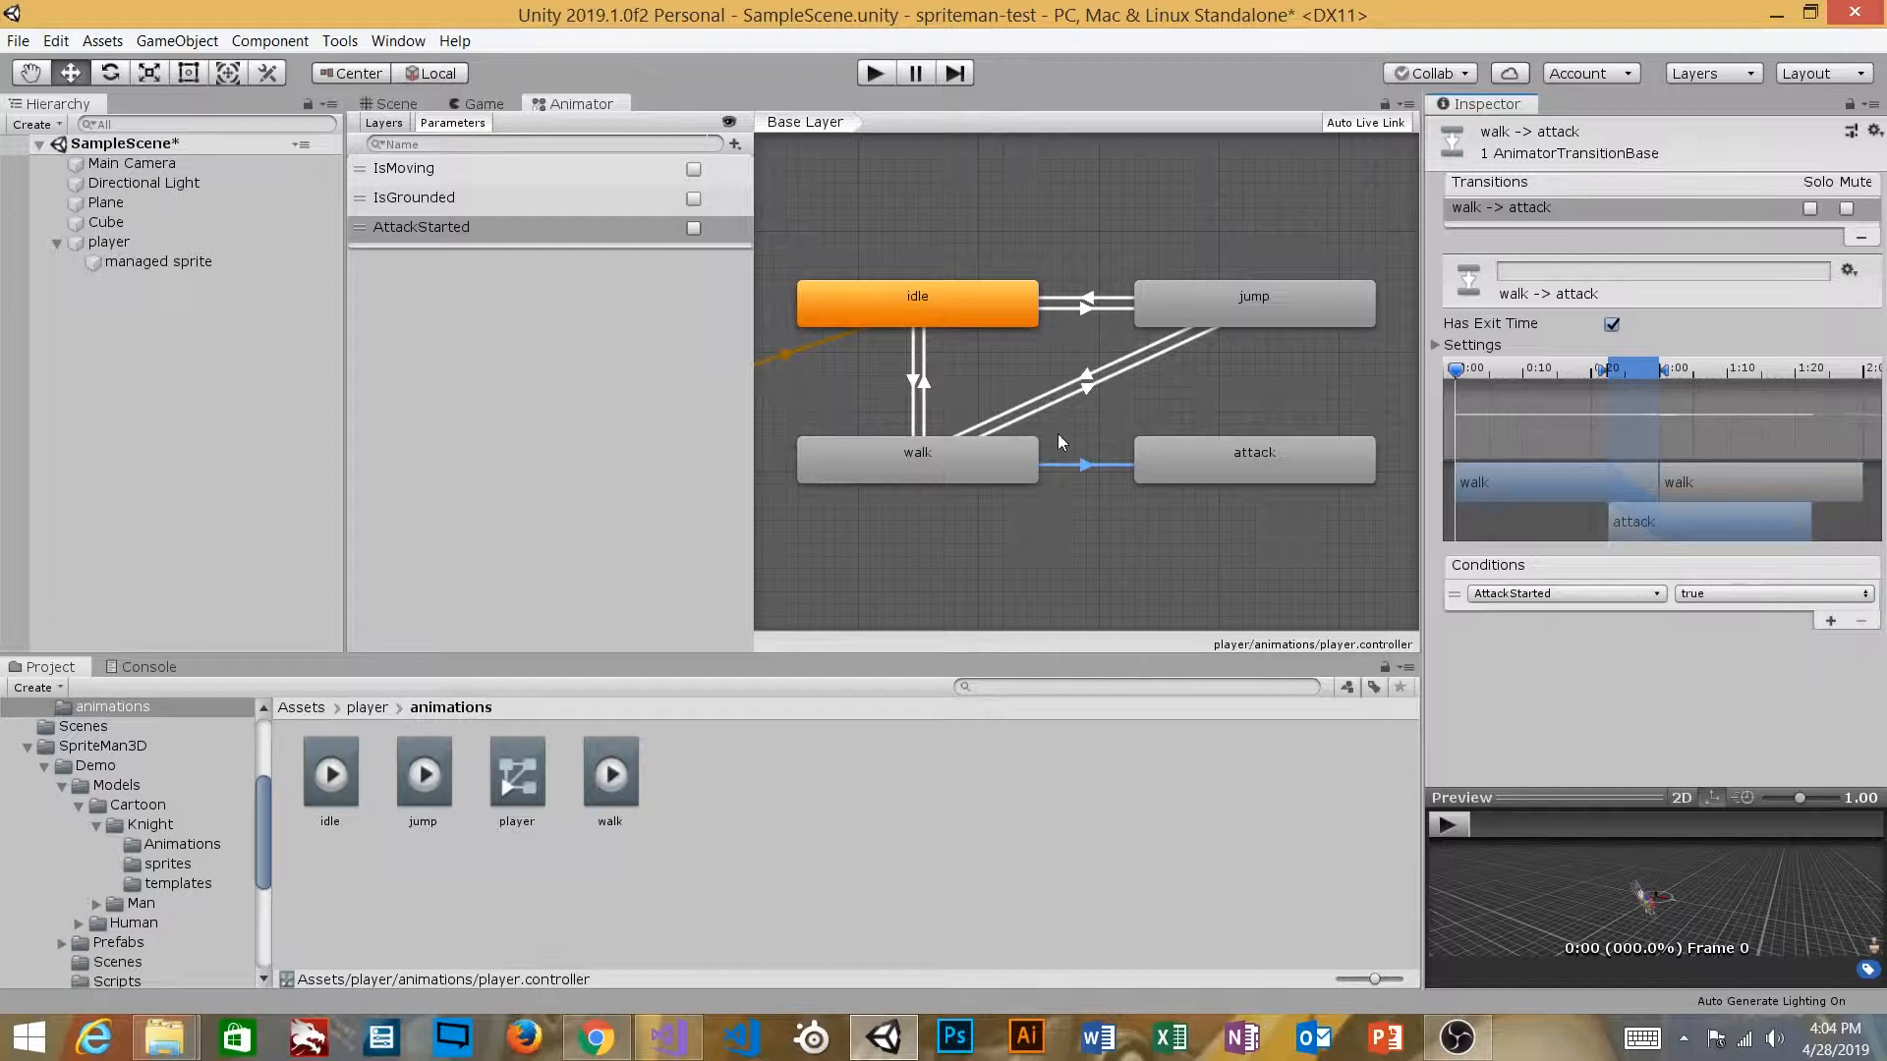
Step: Create a transition from idle to attack with the condition AttackStarted set to true
{"action": "right_click", "coordinate": [971, 305]}
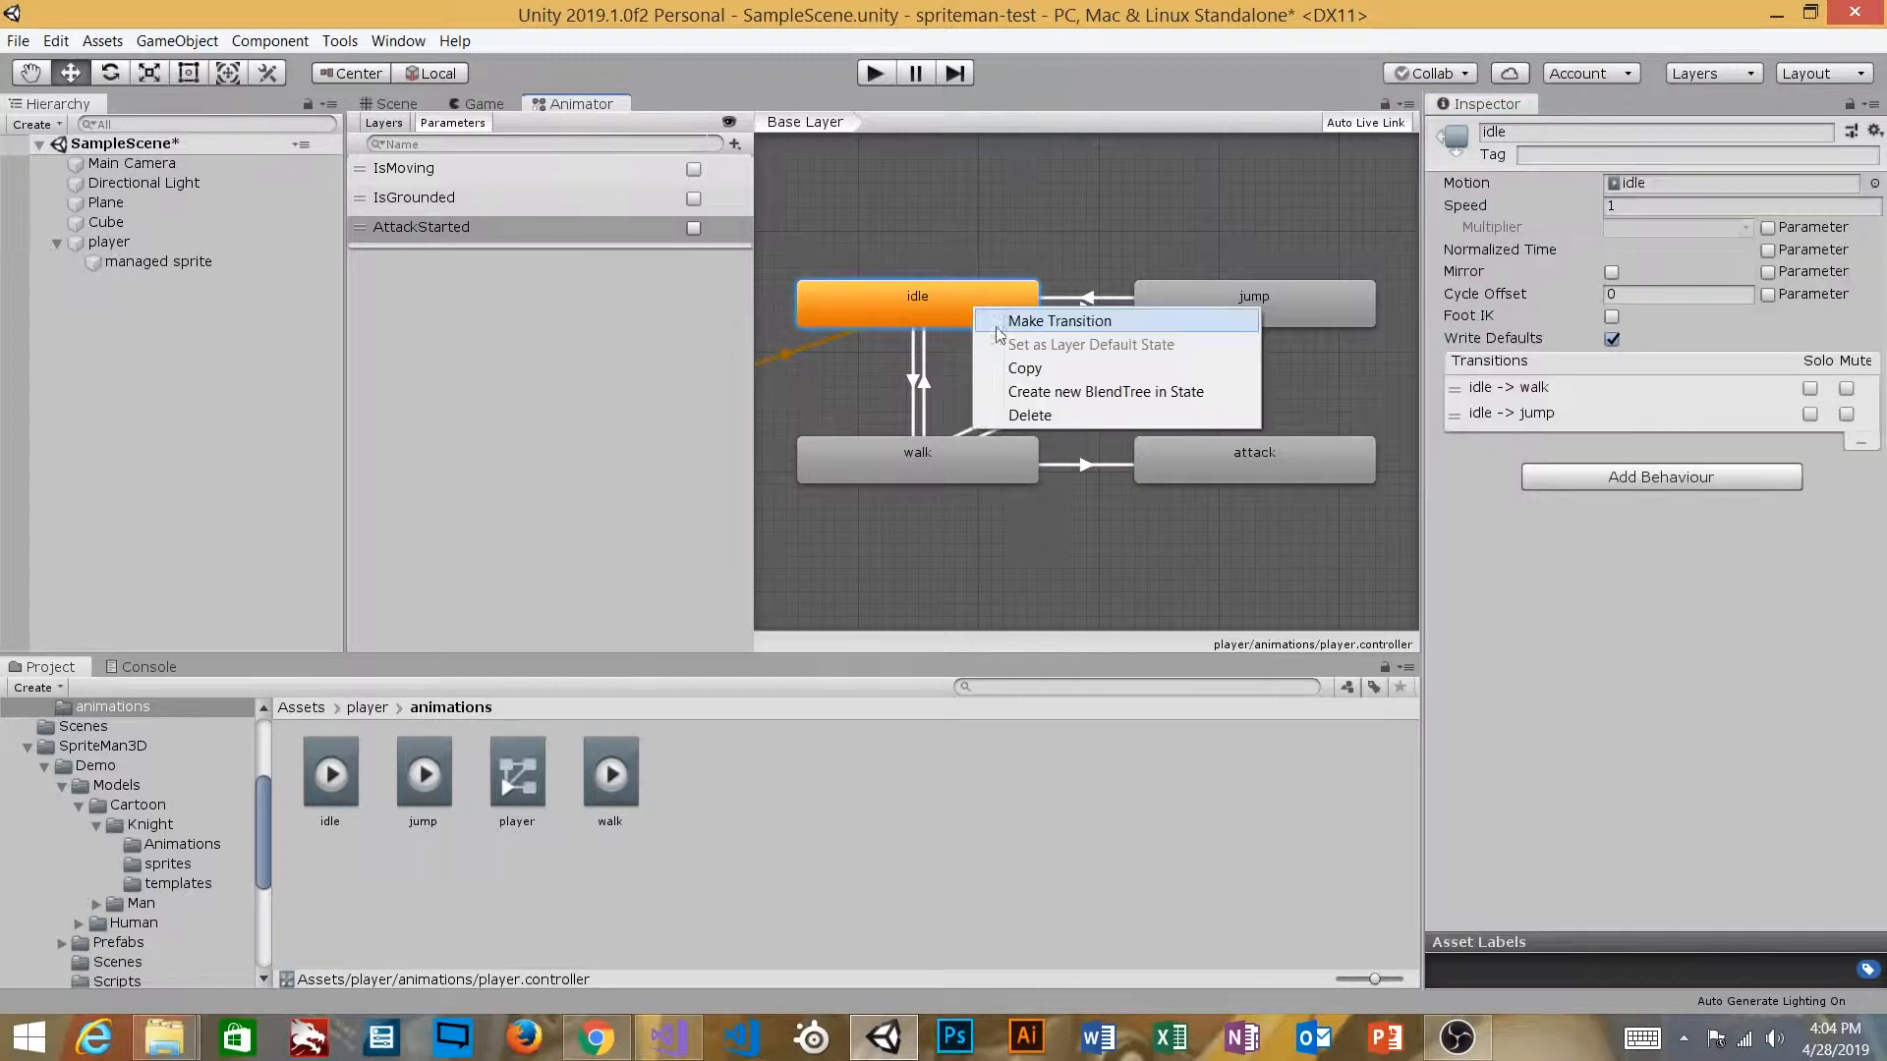
{"action": "left_click", "coordinate": [1072, 321]}
{"action": "left_click", "coordinate": [1175, 454]}
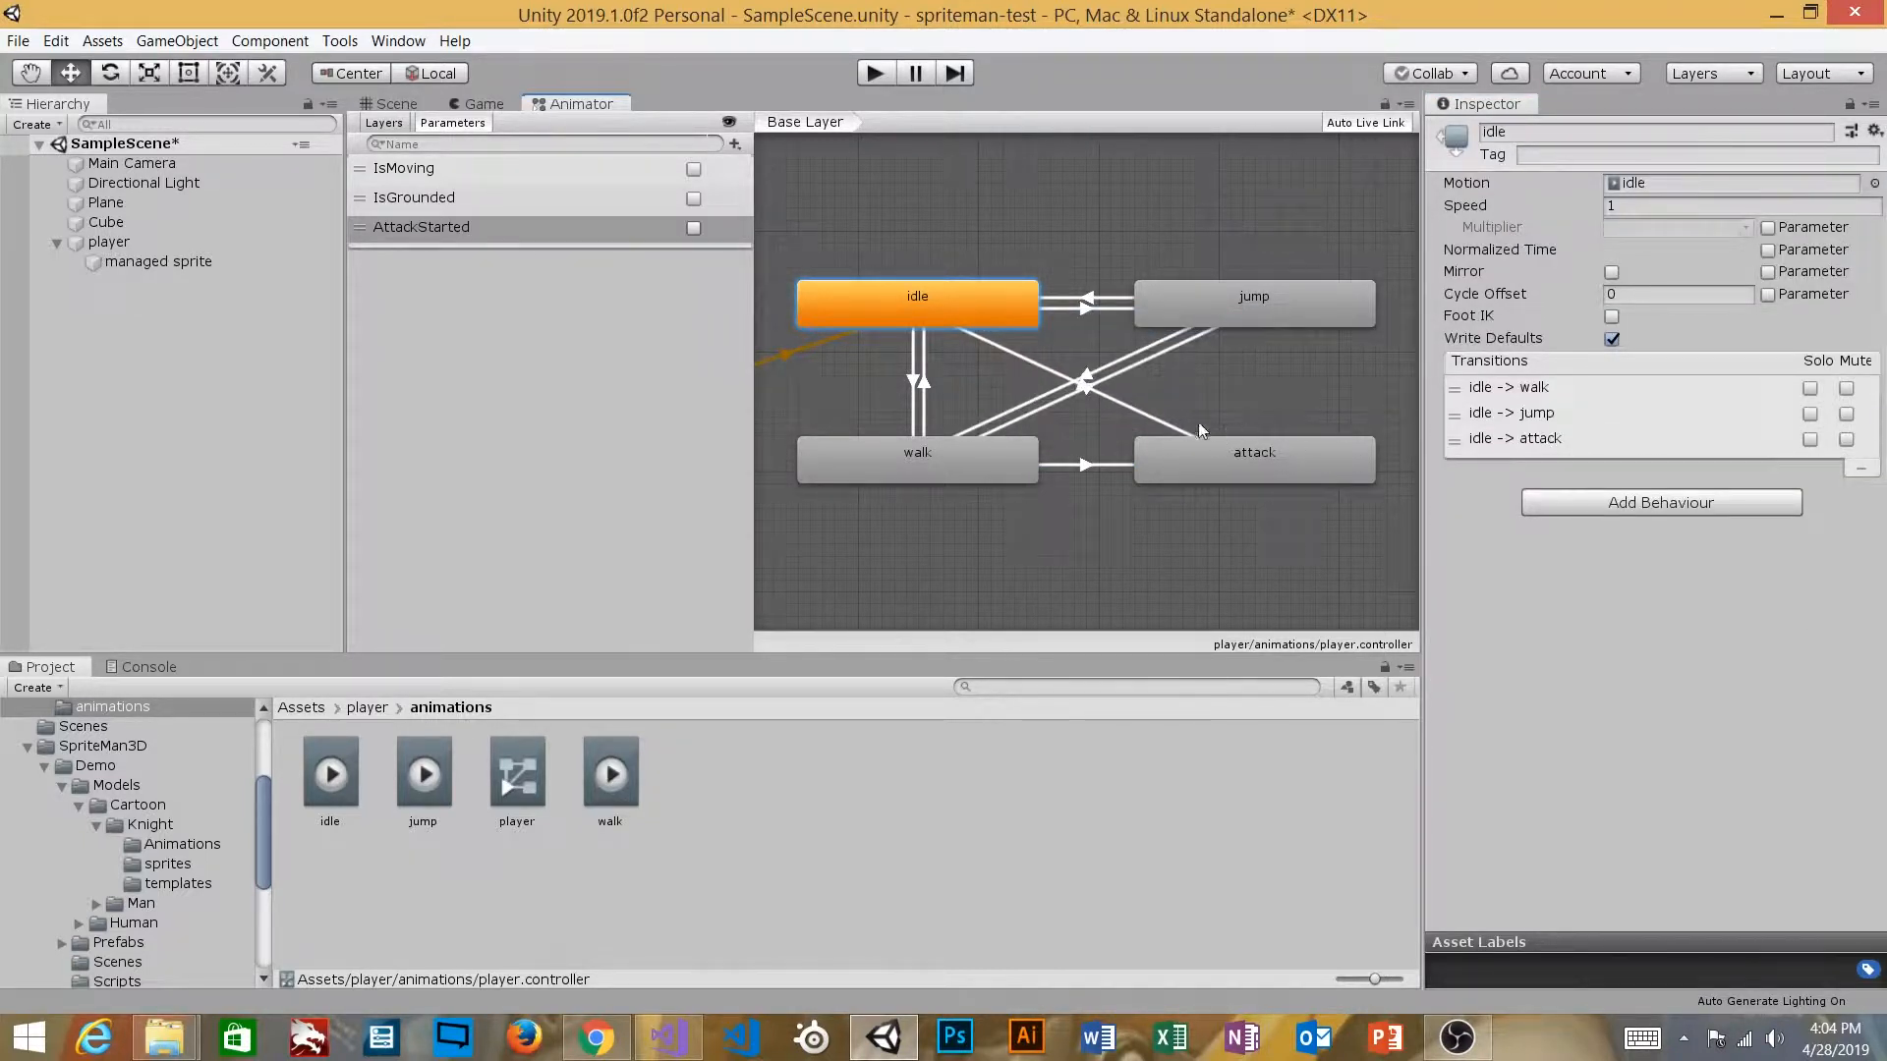
{"action": "left_click", "coordinate": [1140, 411]}
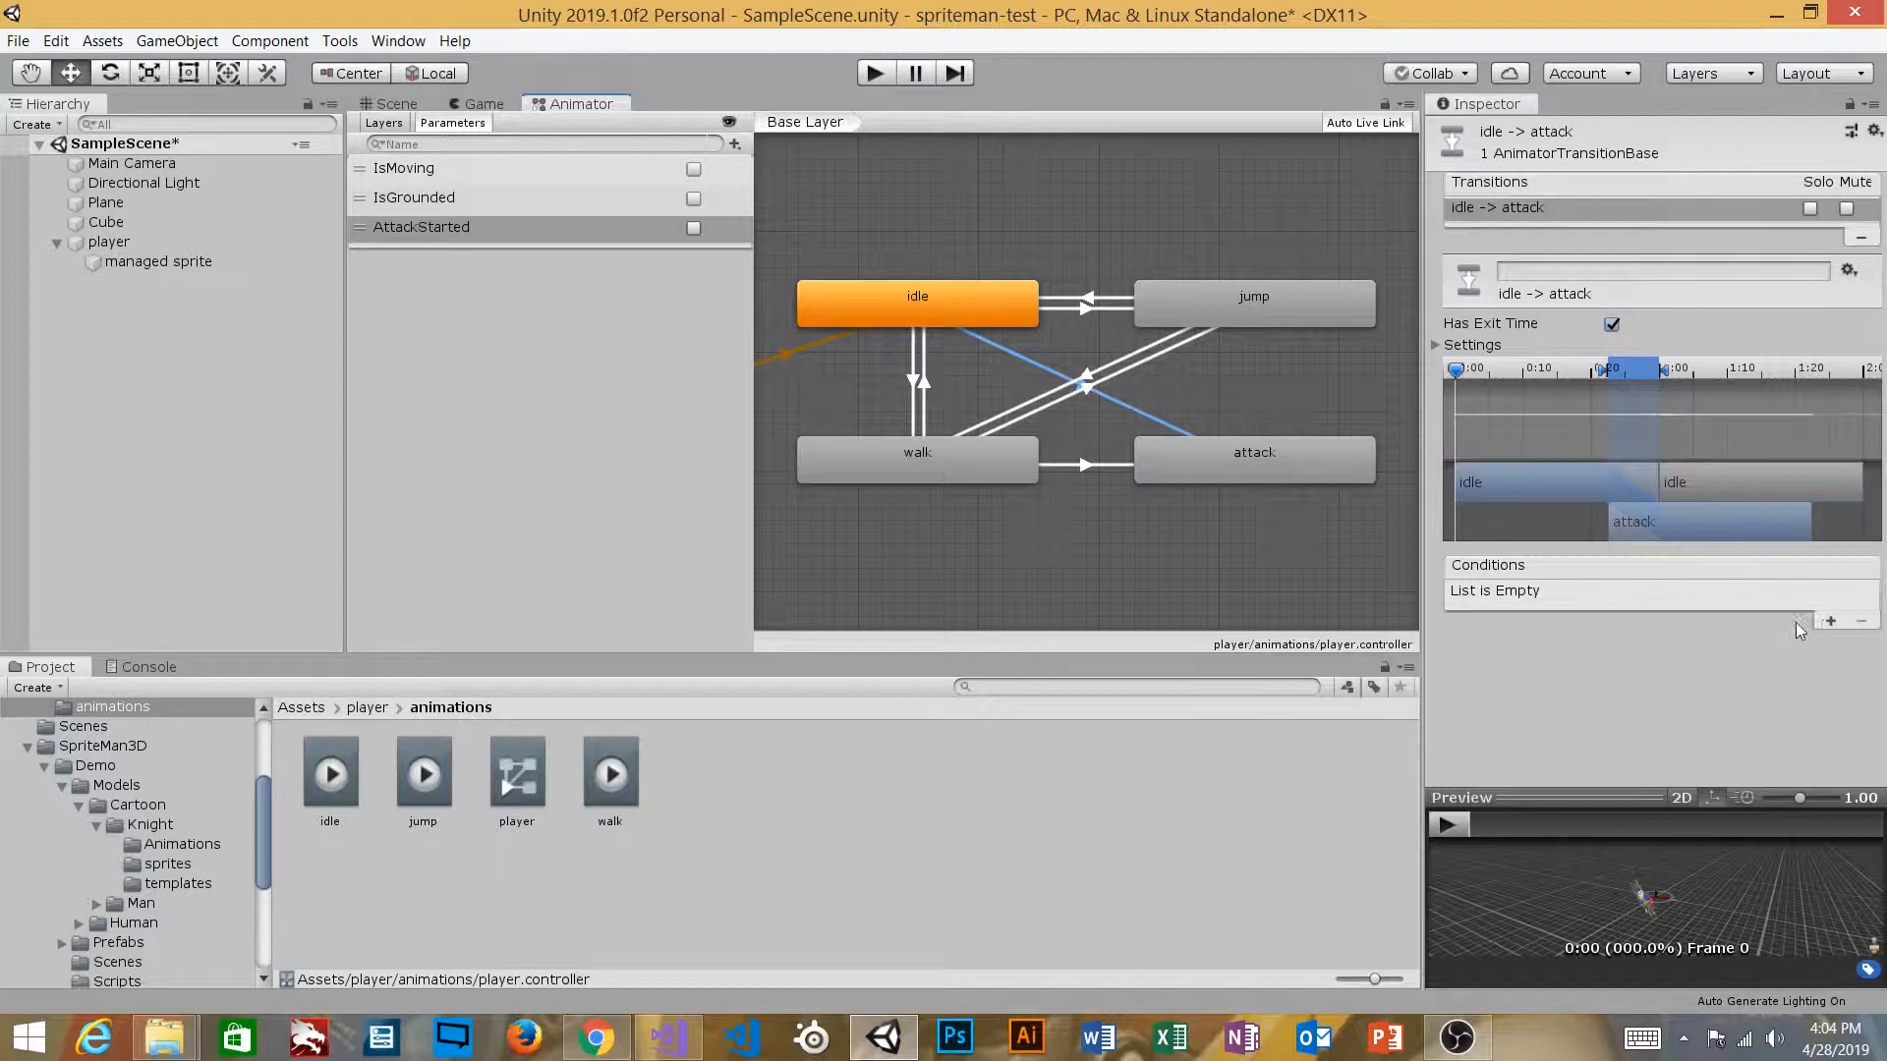
{"action": "left_click", "coordinate": [1828, 619]}
{"action": "left_click", "coordinate": [1576, 593]}
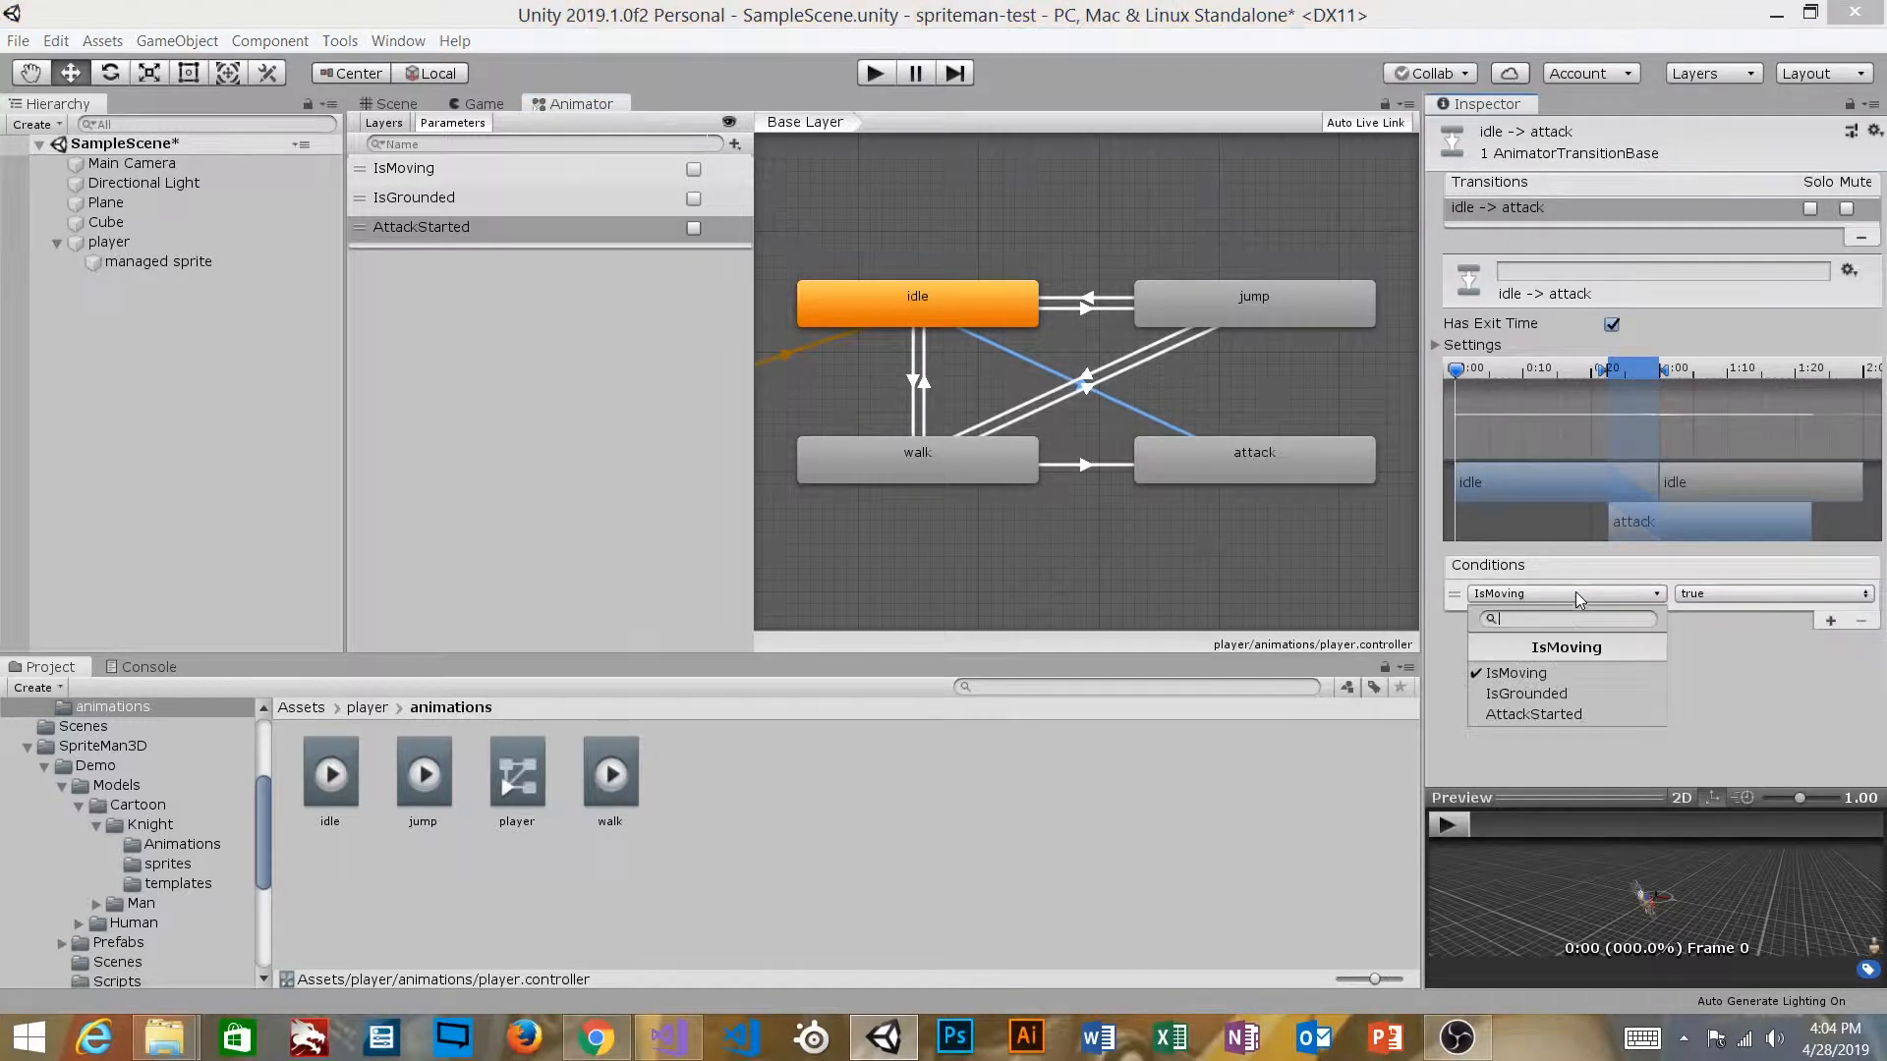
{"action": "left_click", "coordinate": [1550, 716]}
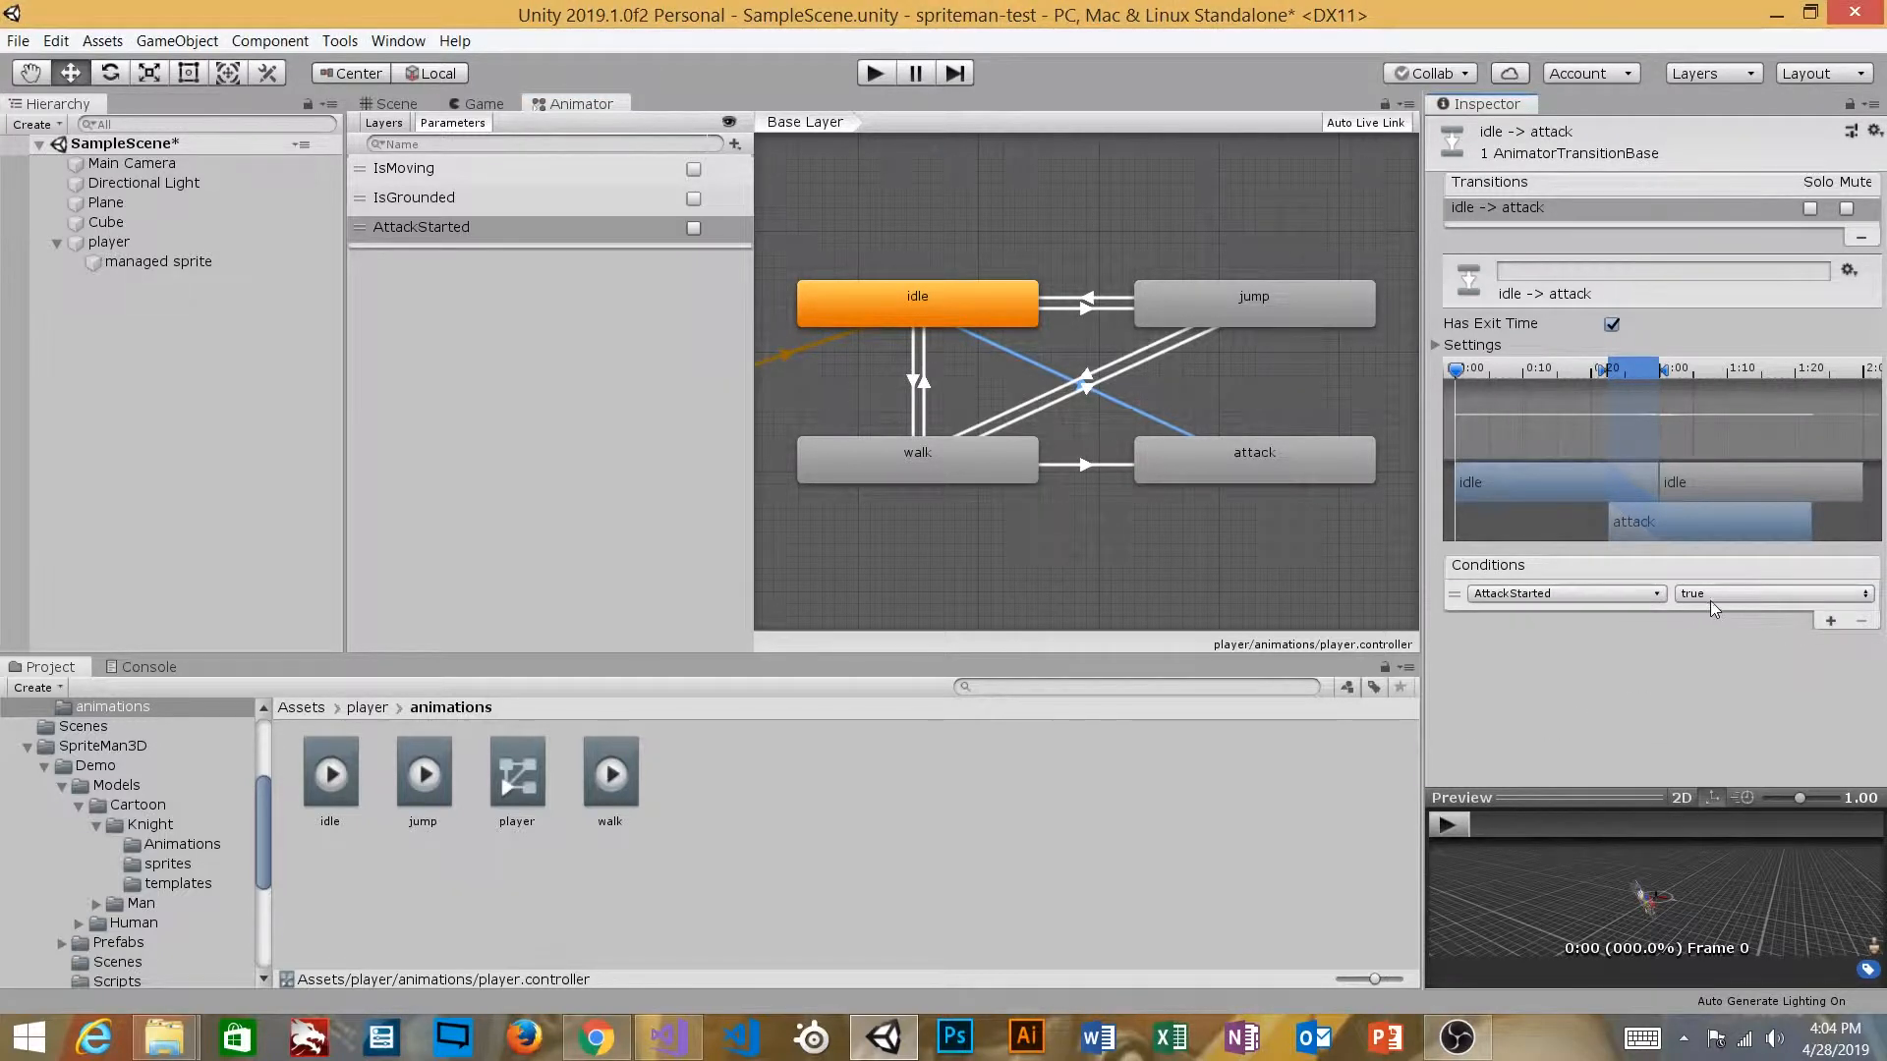
Step: Create a transition from jump to attack with the condition AttackStarted set to true
{"action": "right_click", "coordinate": [1233, 298]}
{"action": "left_click", "coordinate": [1283, 313]}
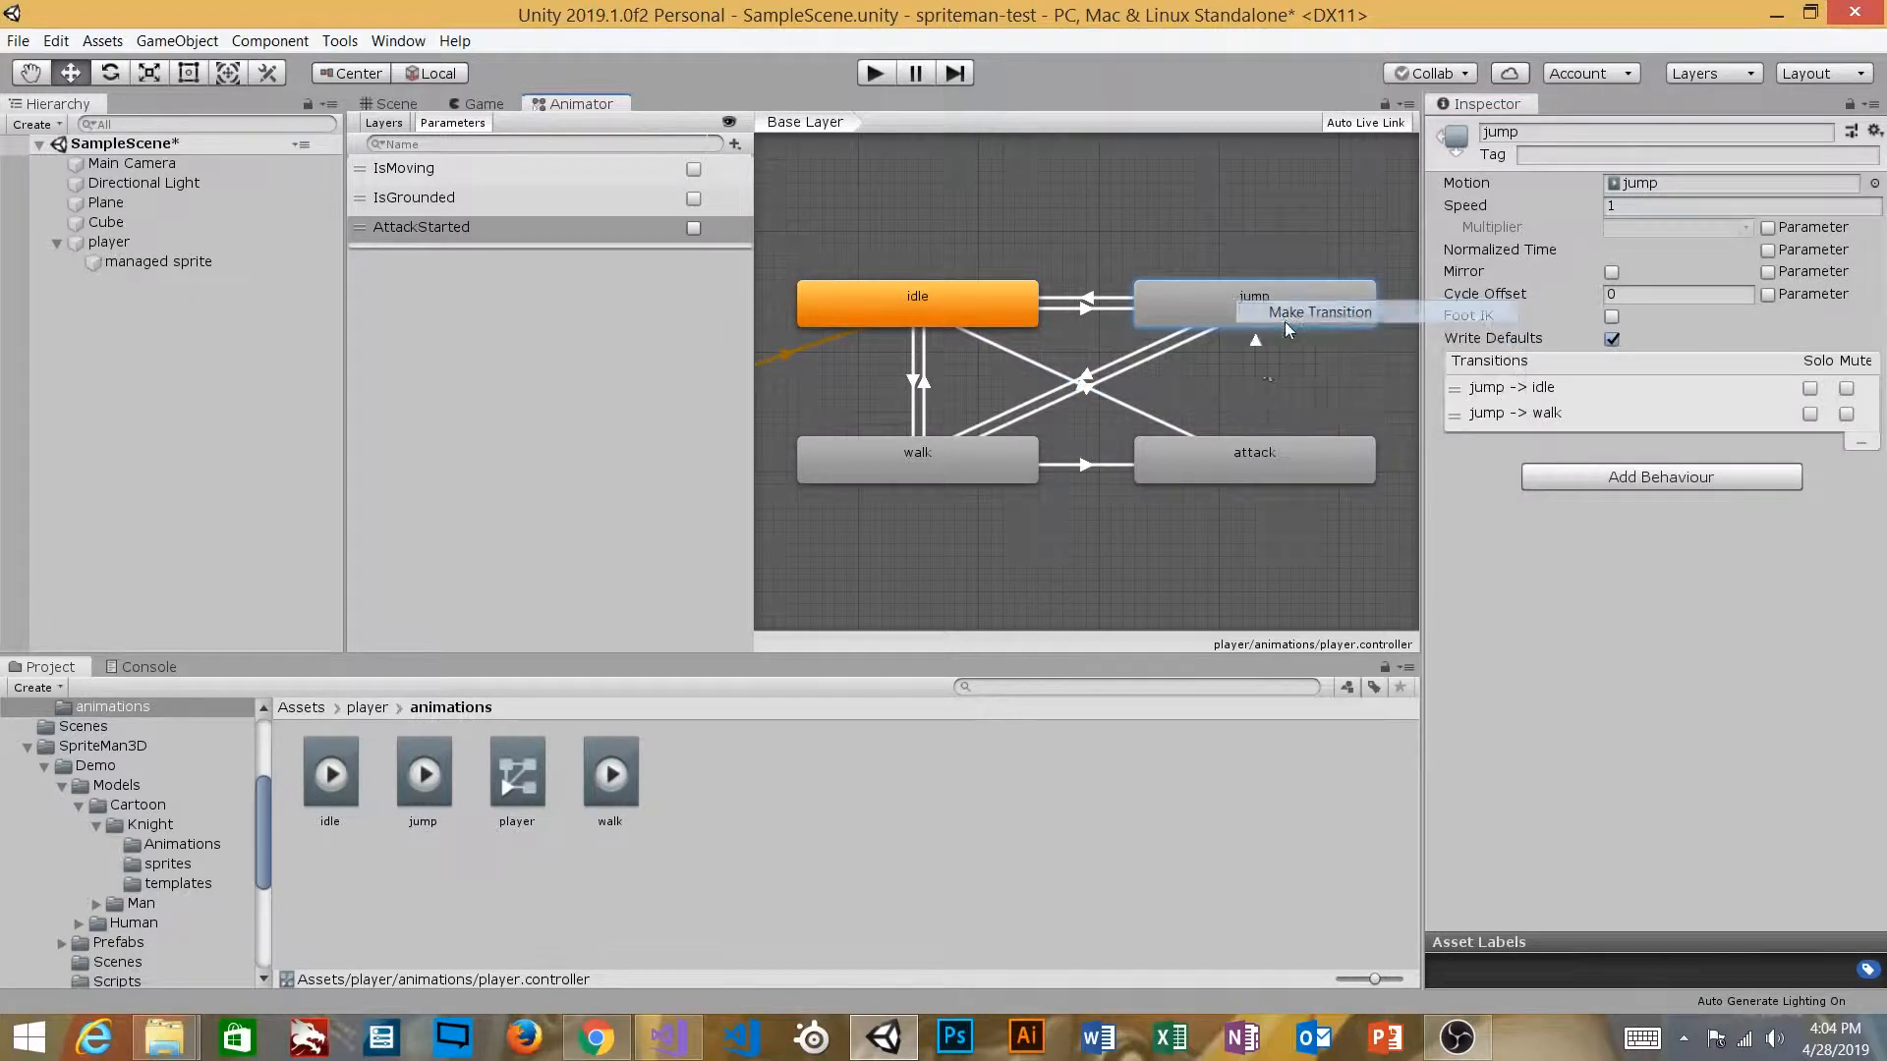
{"action": "left_click", "coordinate": [1250, 458]}
{"action": "left_click", "coordinate": [1250, 411]}
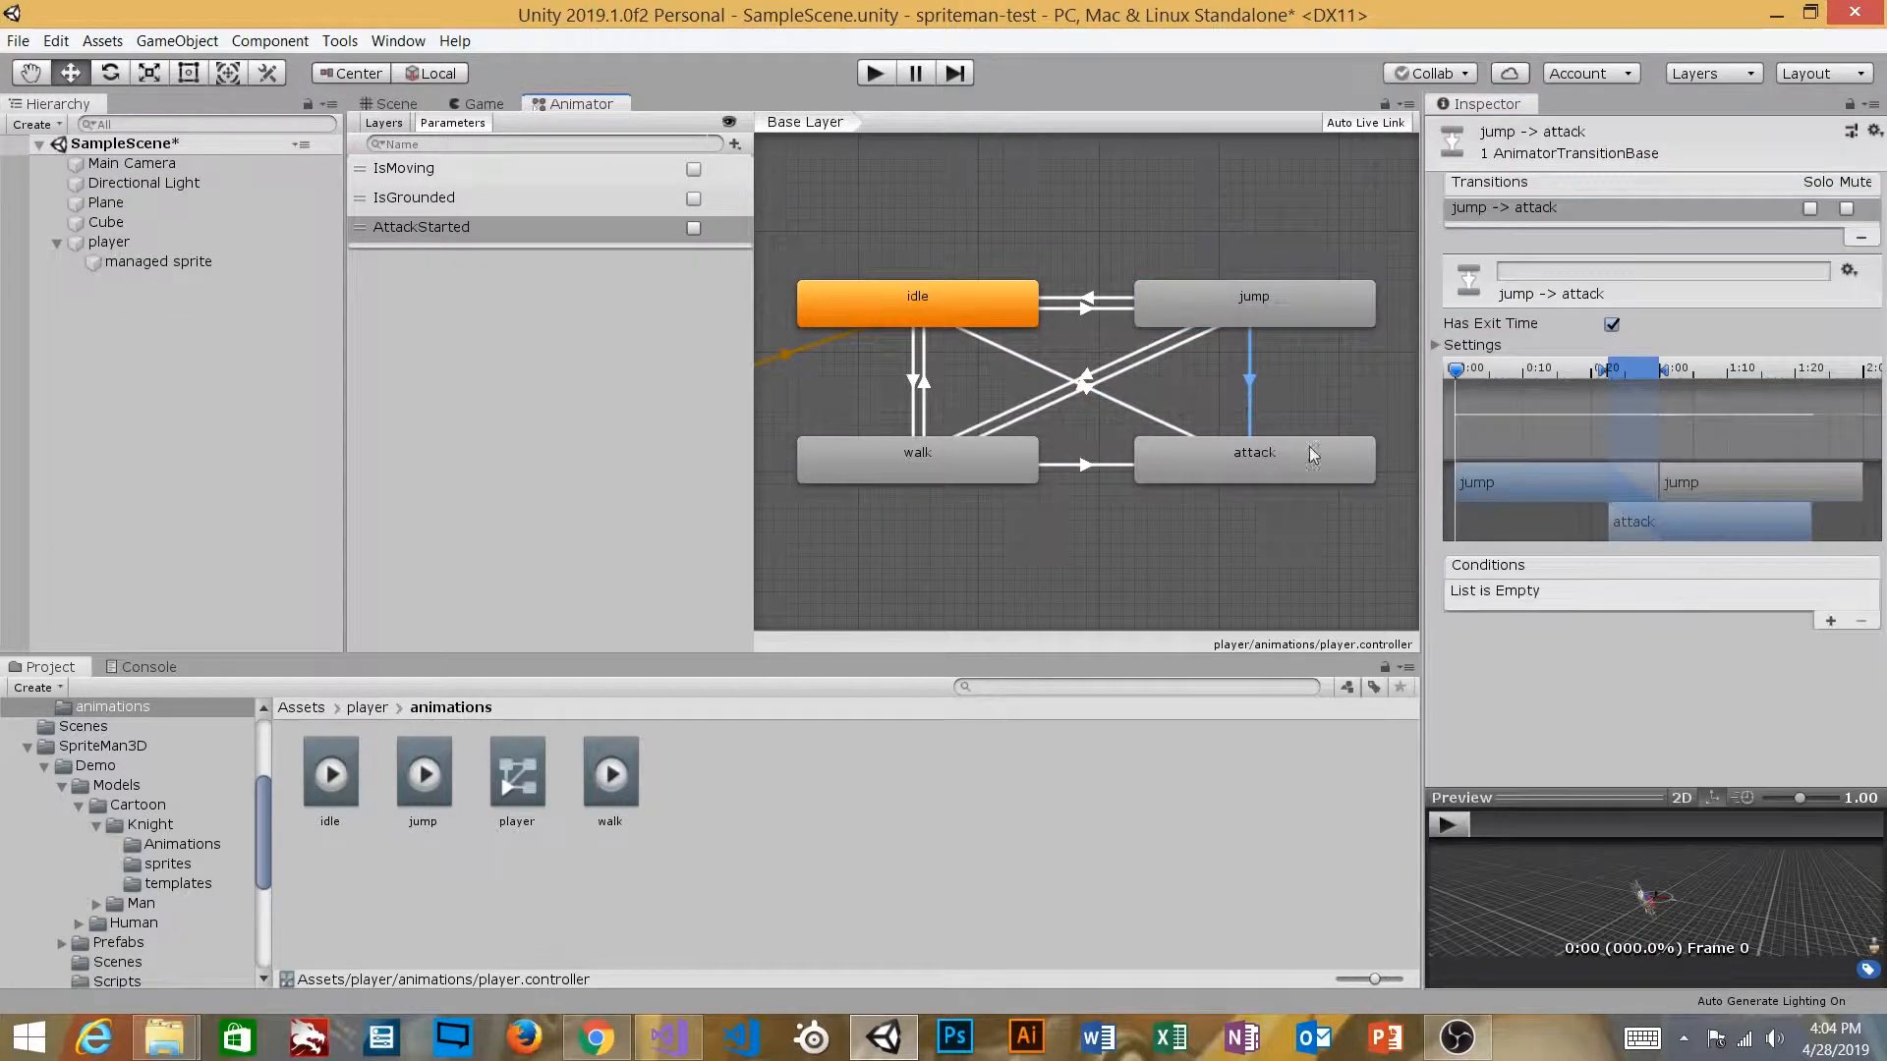
{"action": "left_click", "coordinate": [1830, 621]}
{"action": "left_click", "coordinate": [1560, 595]}
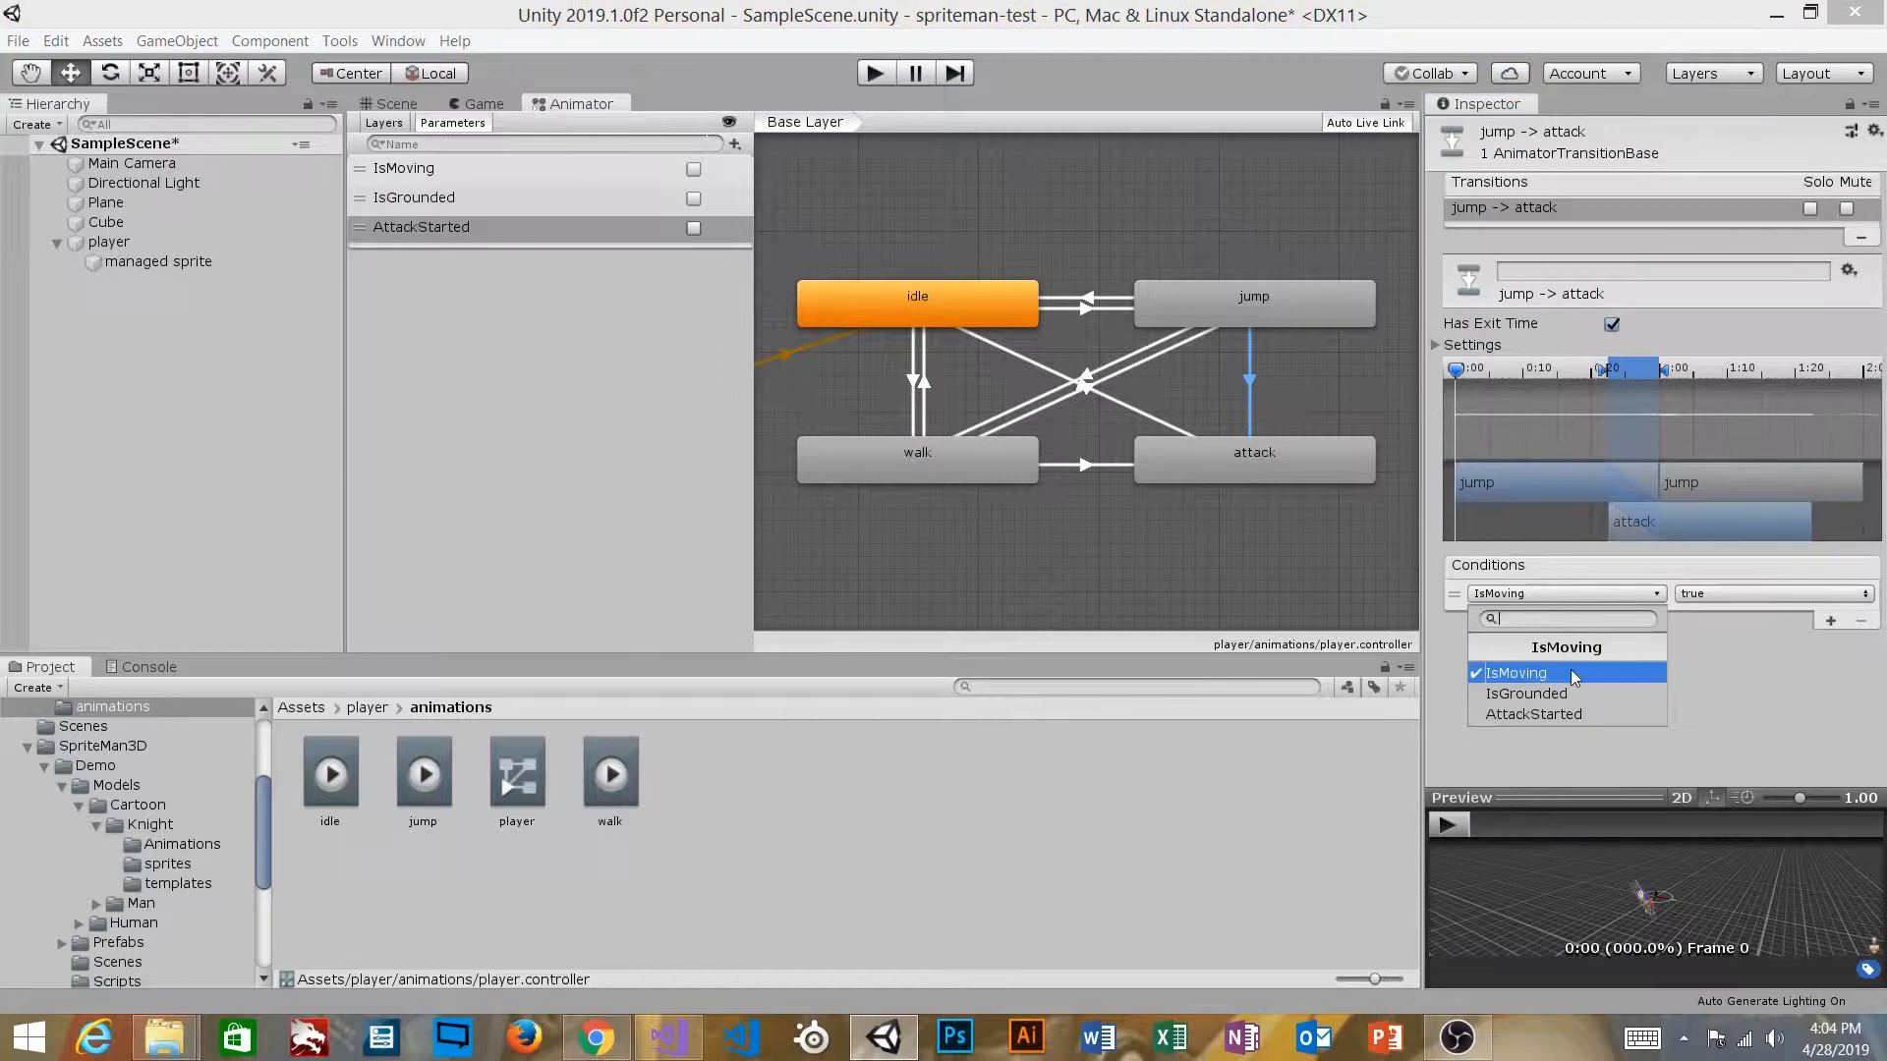
{"action": "left_click", "coordinate": [1569, 715]}
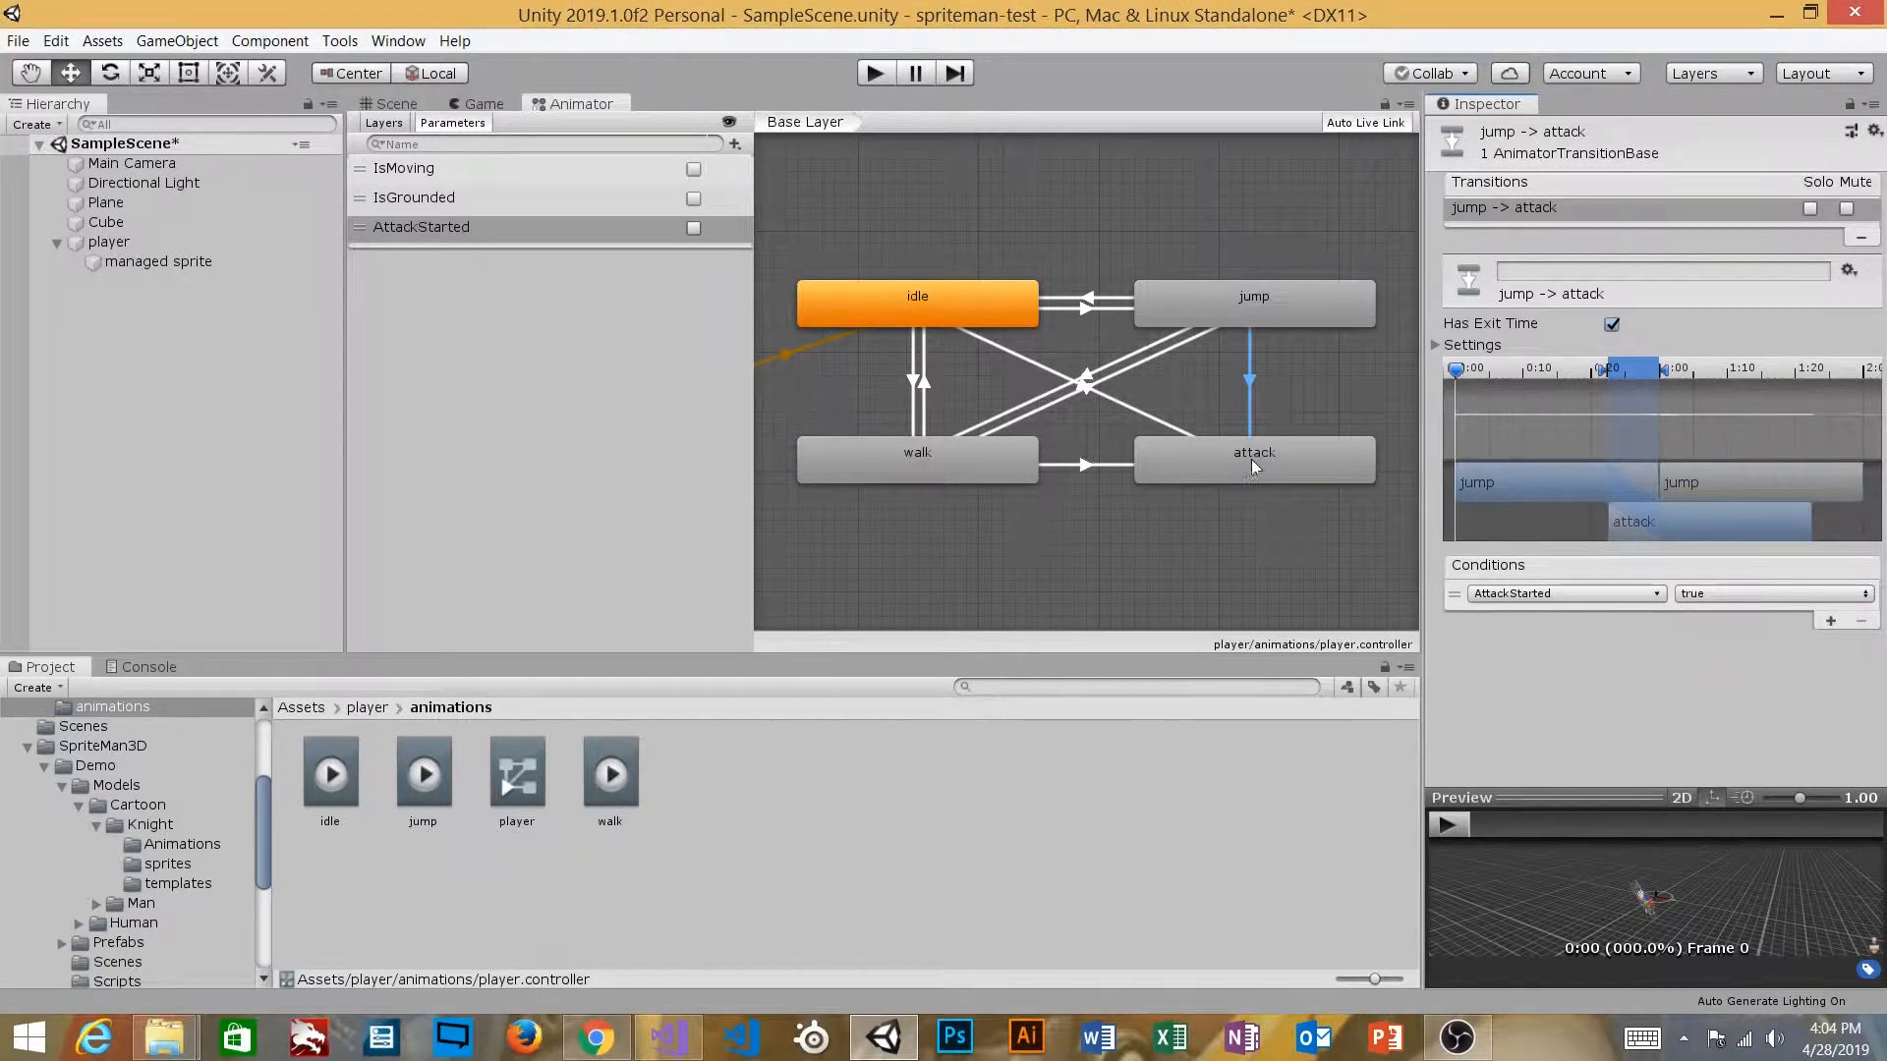
Step: Disable Has Exit Time and Fixed Duration on the jump-to-attack transition and set its transition duration to 0
{"action": "left_click", "coordinate": [1613, 326]}
{"action": "left_click", "coordinate": [1433, 344]}
{"action": "left_click", "coordinate": [1613, 391]}
{"action": "left_click", "coordinate": [1631, 411]}
{"action": "type", "text": "0"}
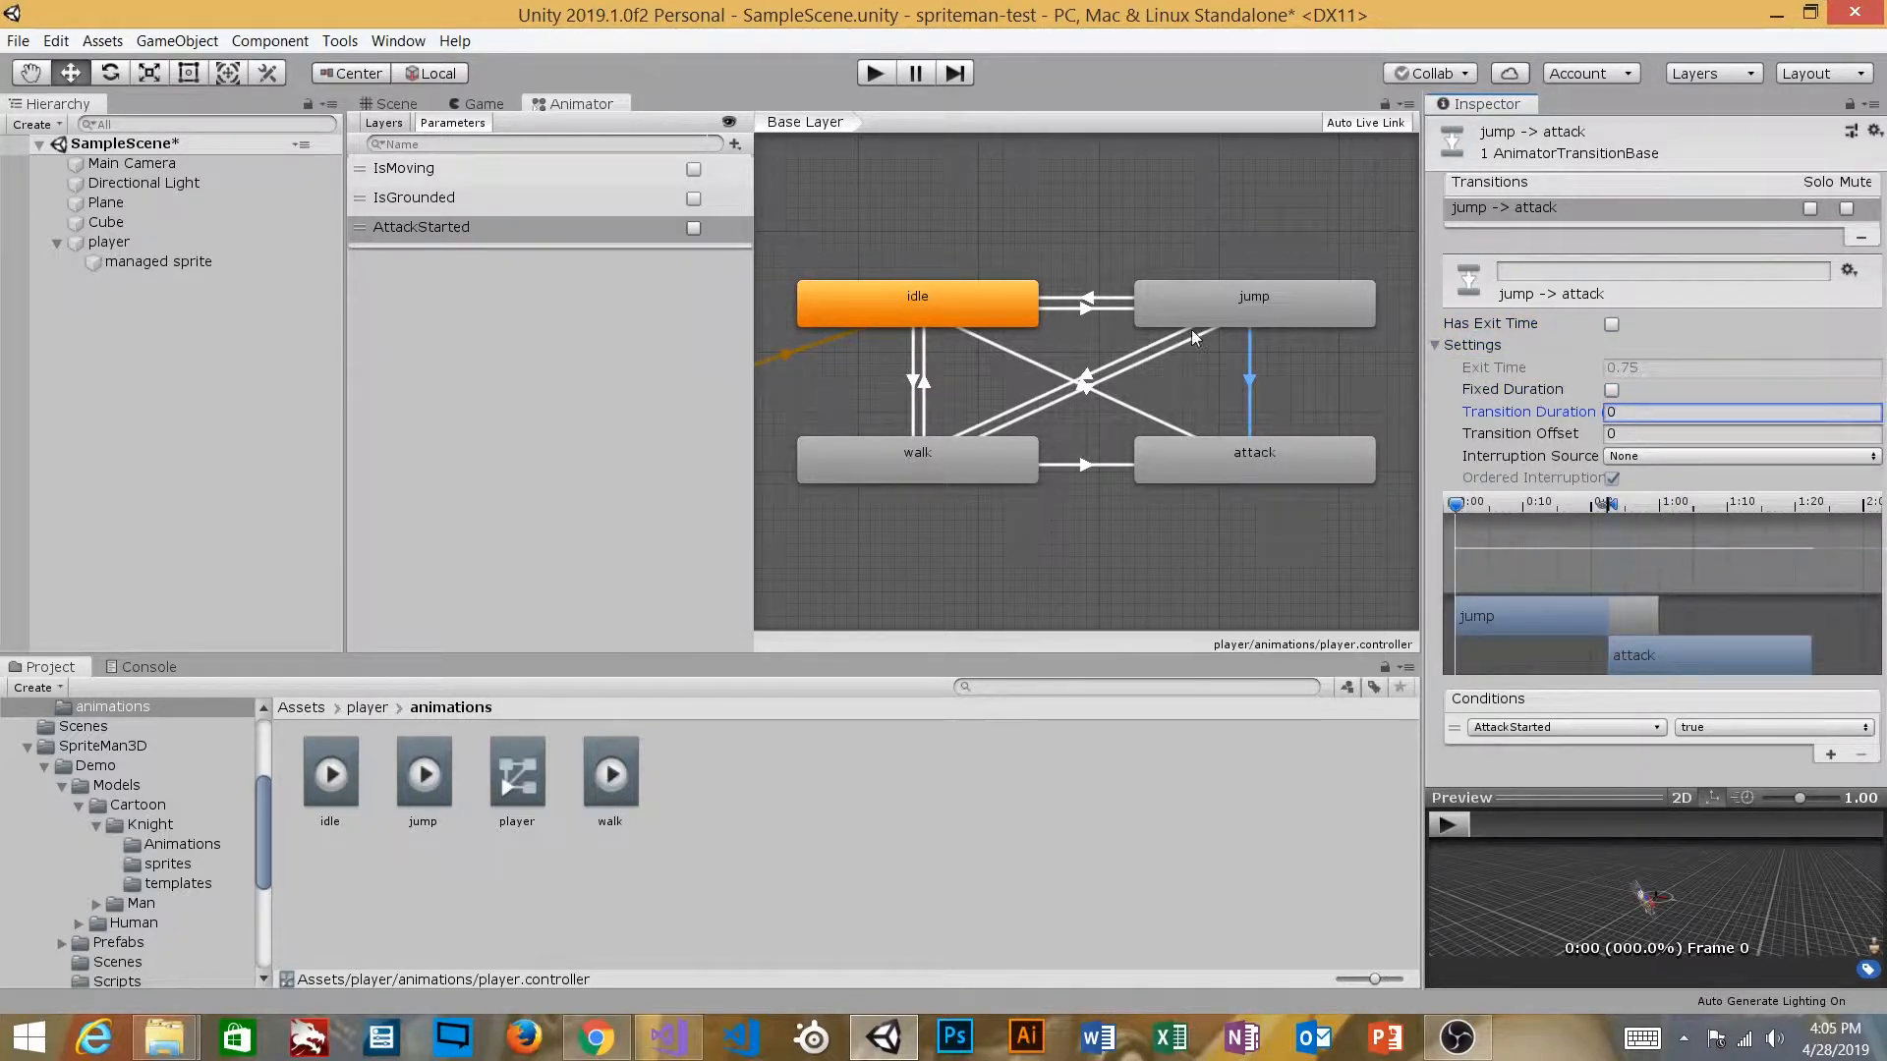
Step: Disable Has Exit Time and Fixed Duration on the idle-to-attack transition and set its transition duration to 0
{"action": "left_click", "coordinate": [1124, 410]}
{"action": "left_click", "coordinate": [1612, 324]}
{"action": "left_click", "coordinate": [1612, 390]}
{"action": "left_click", "coordinate": [1631, 412]}
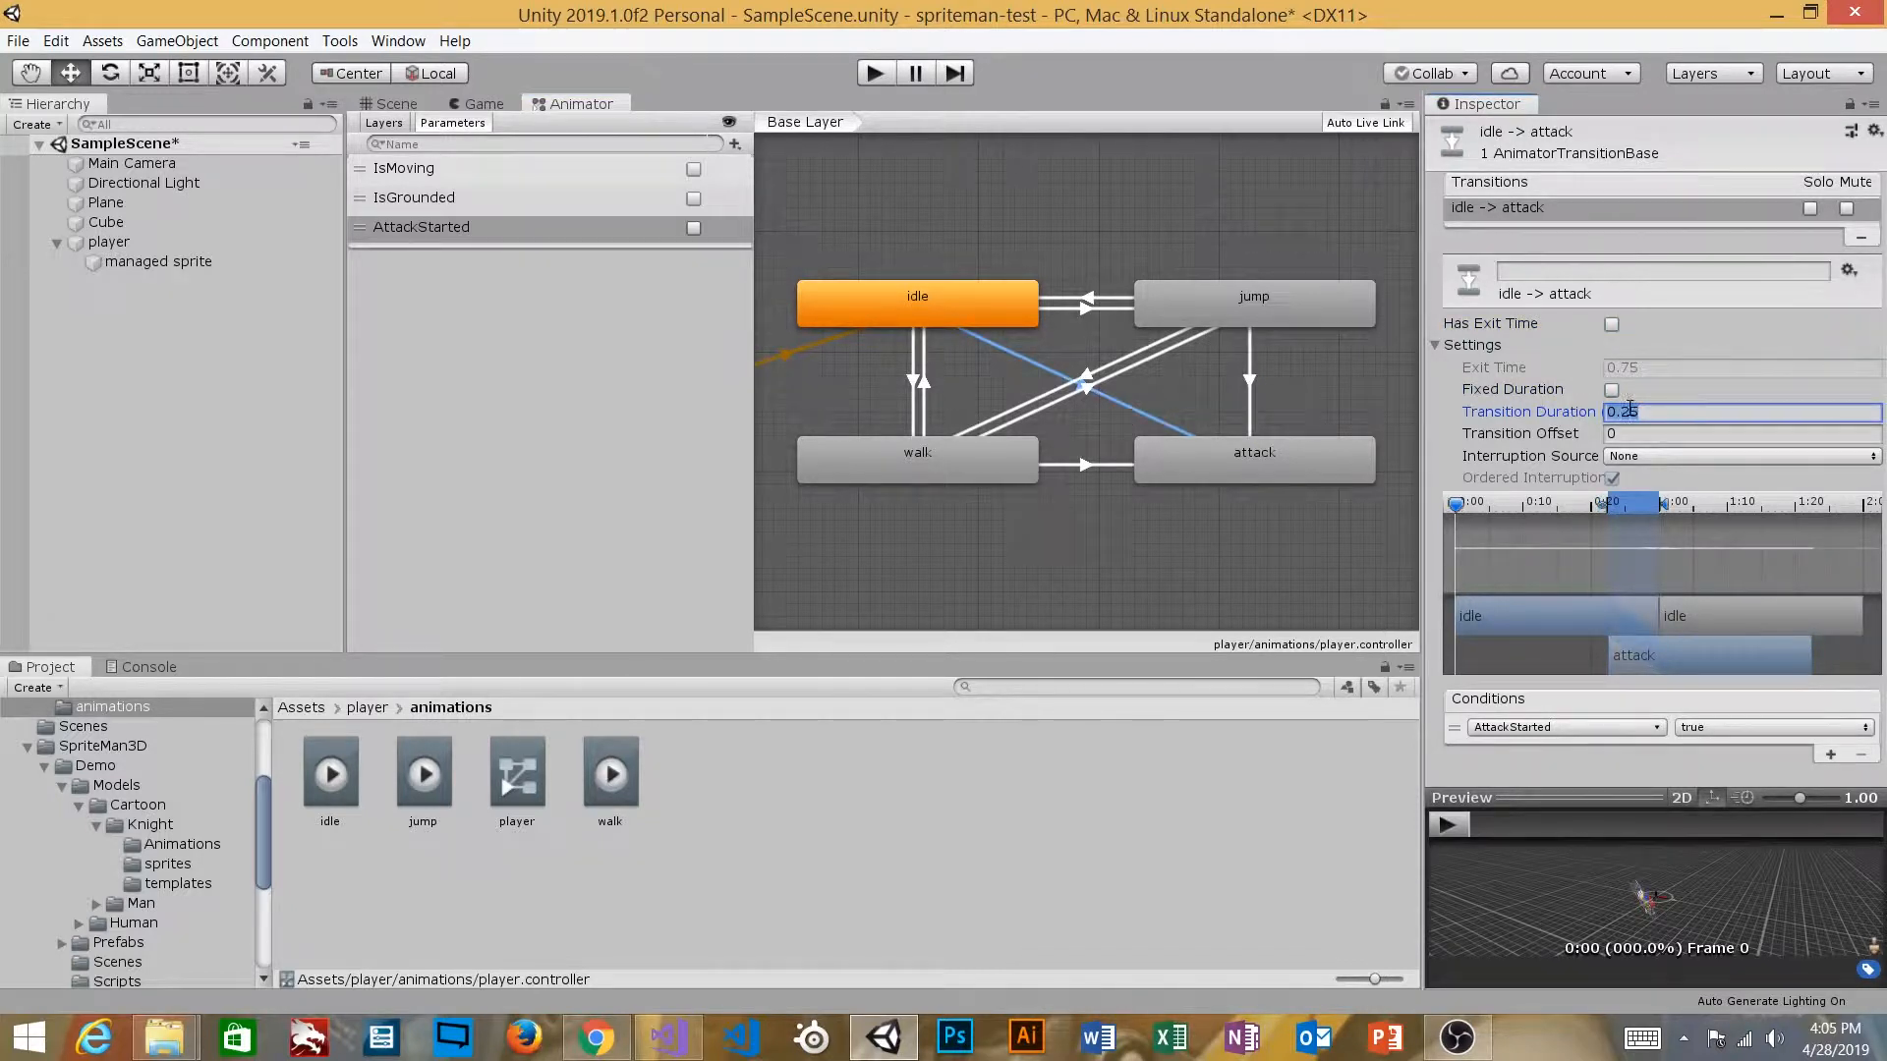
{"action": "type", "text": "0"}
Step: Disable Has Exit Time and Fixed Duration on the walk-to-attack transition and set its transition duration to 0
{"action": "left_click", "coordinate": [1248, 387]}
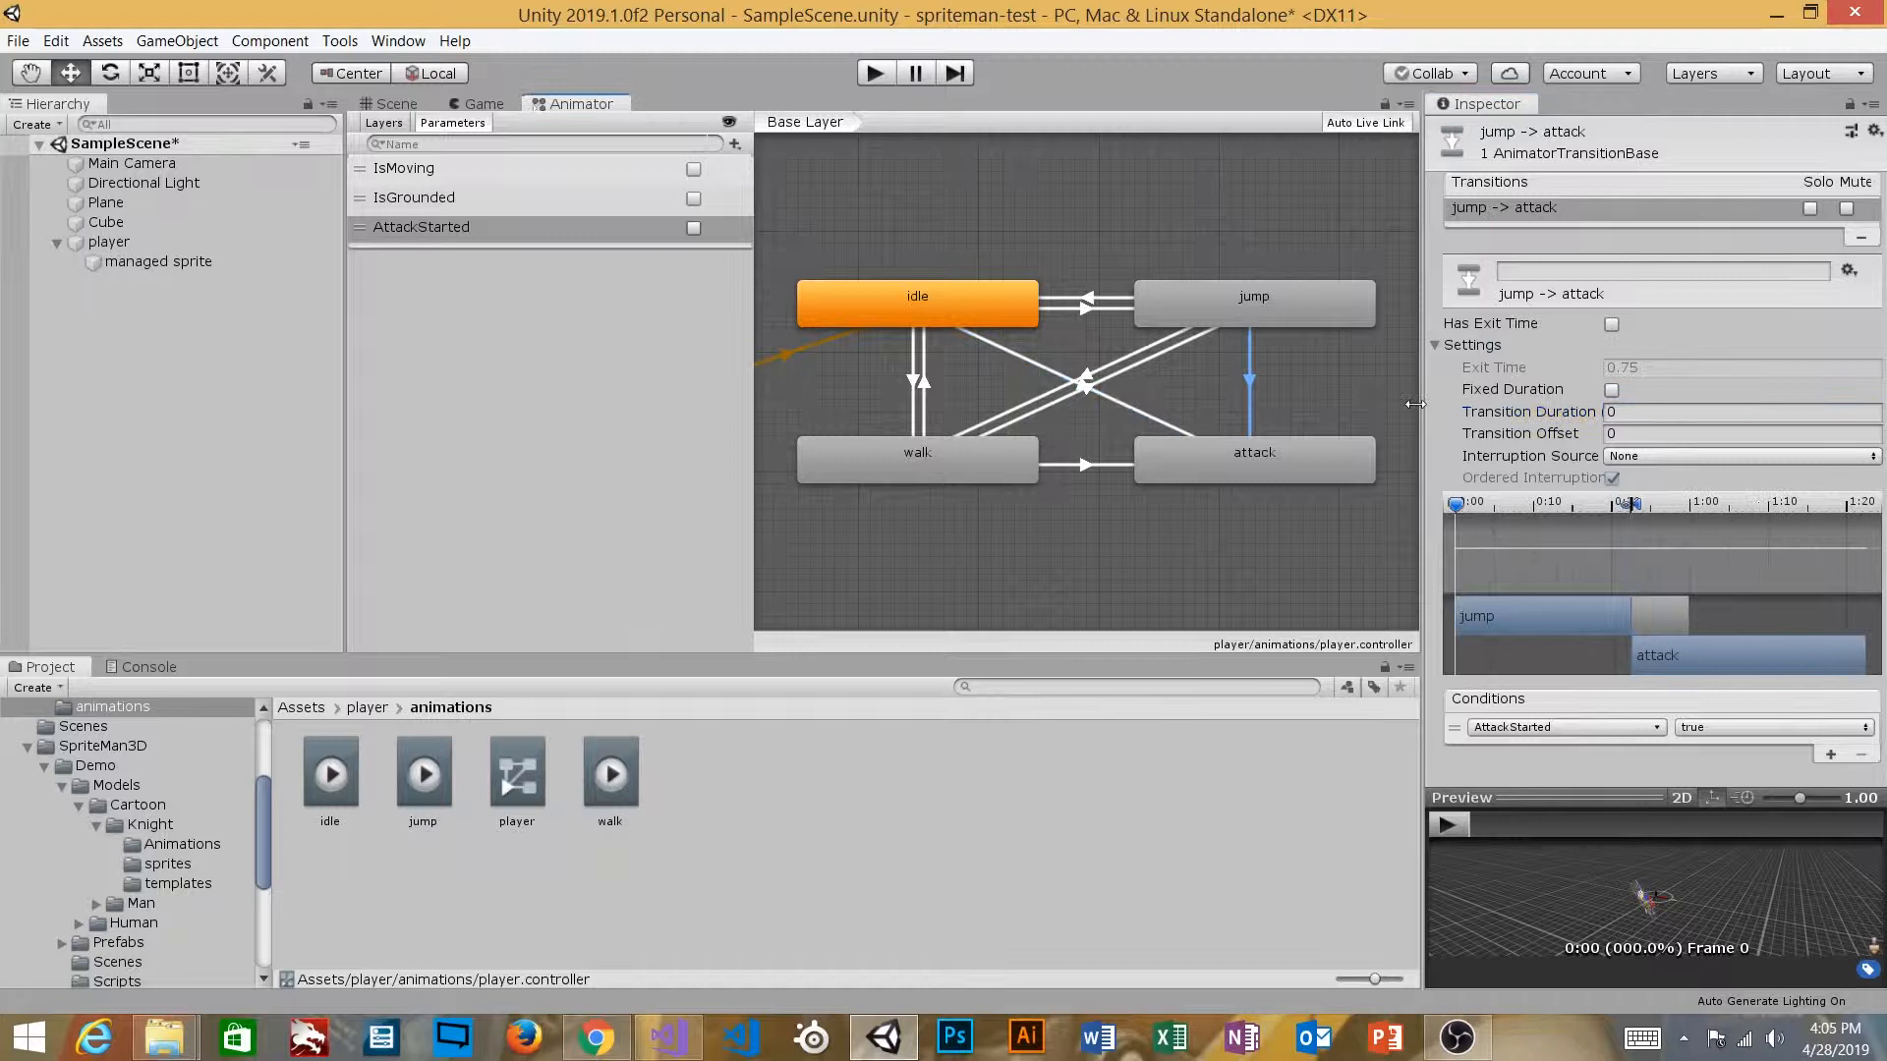
{"action": "left_click", "coordinate": [1100, 464]}
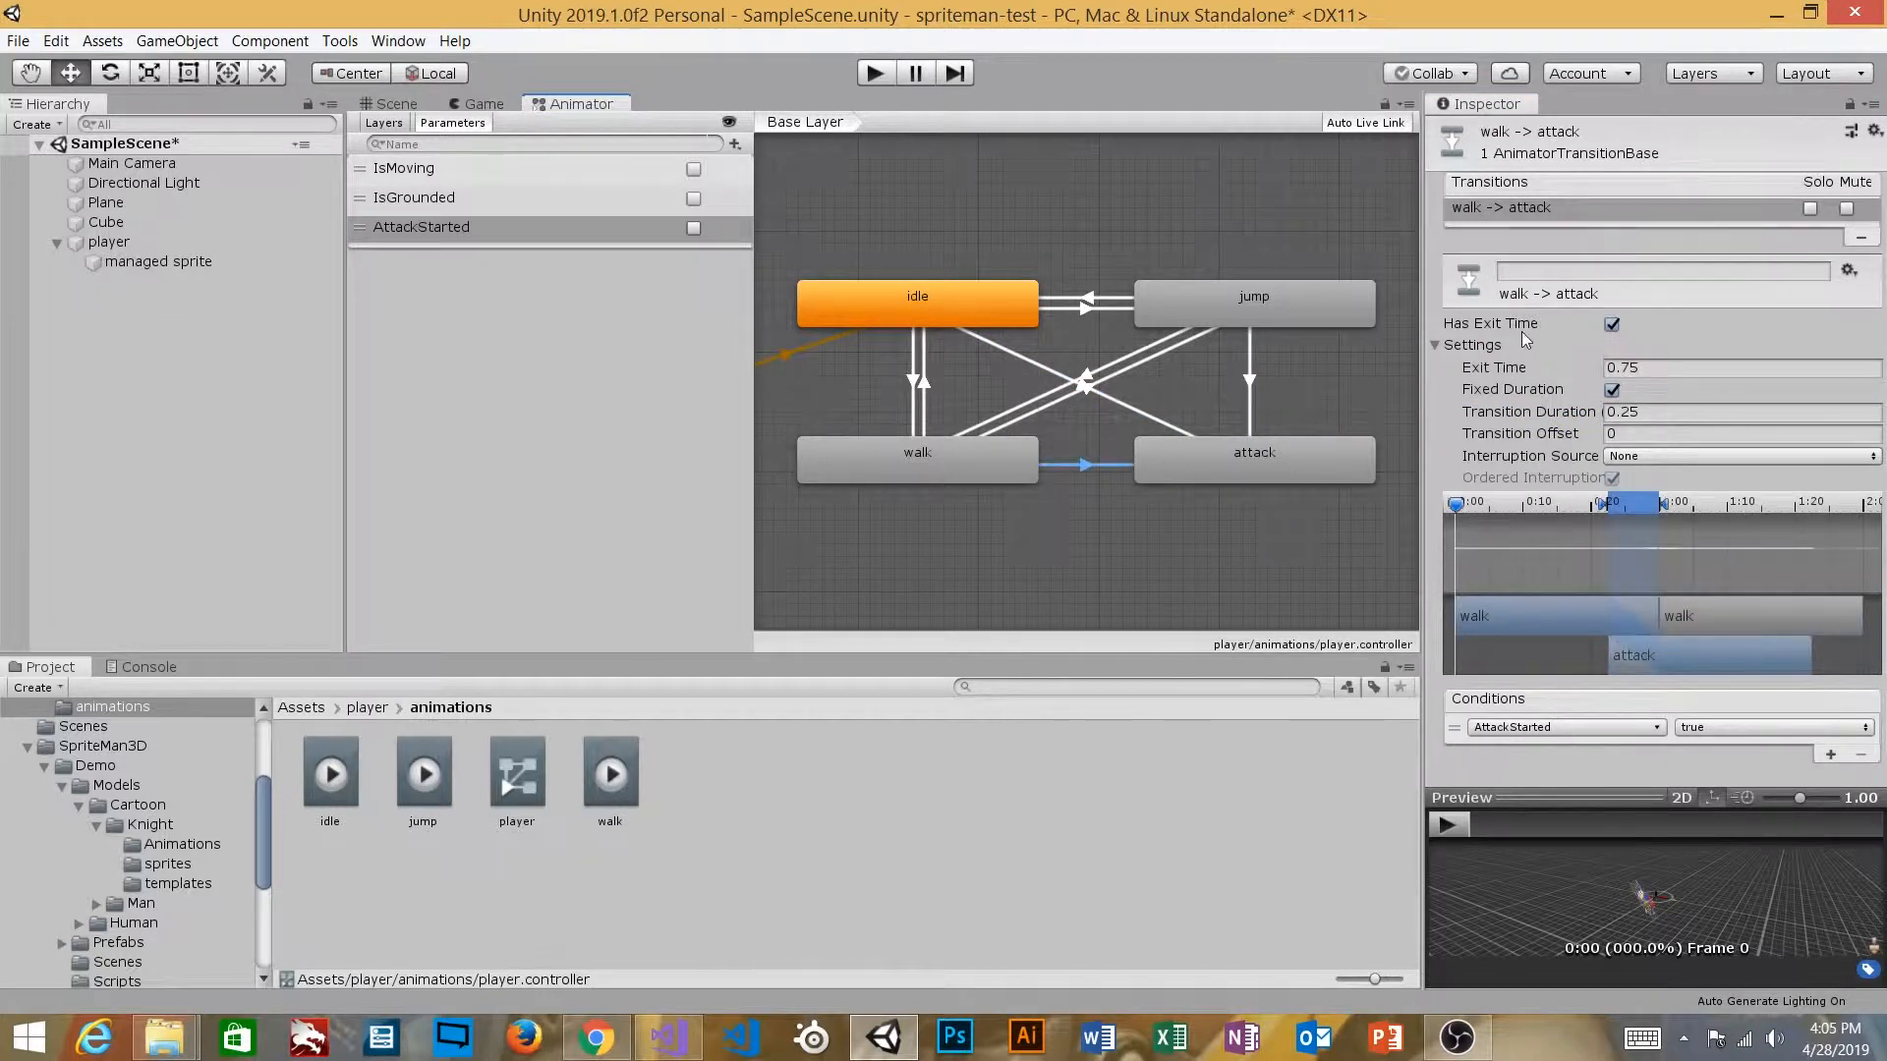
{"action": "left_click", "coordinate": [1613, 325]}
{"action": "left_click", "coordinate": [1612, 390]}
{"action": "left_click", "coordinate": [1671, 412]}
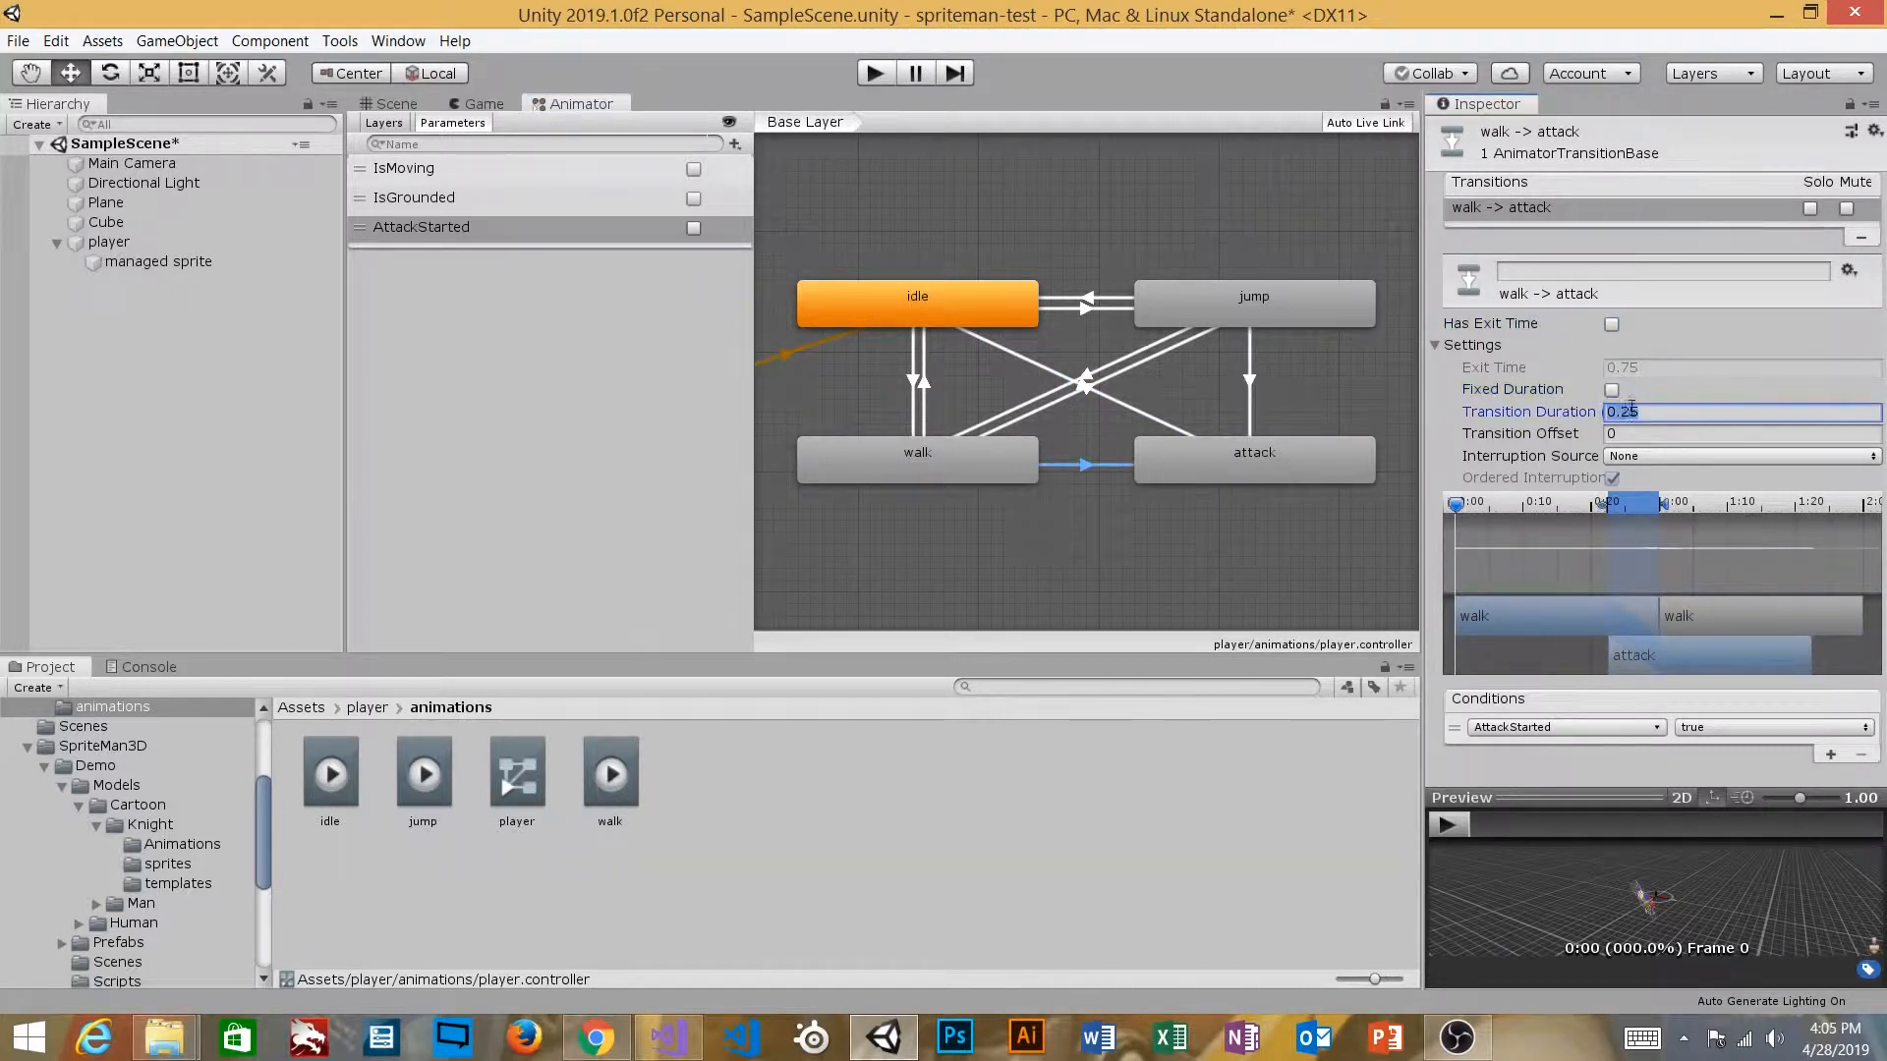
{"action": "type", "text": "0"}
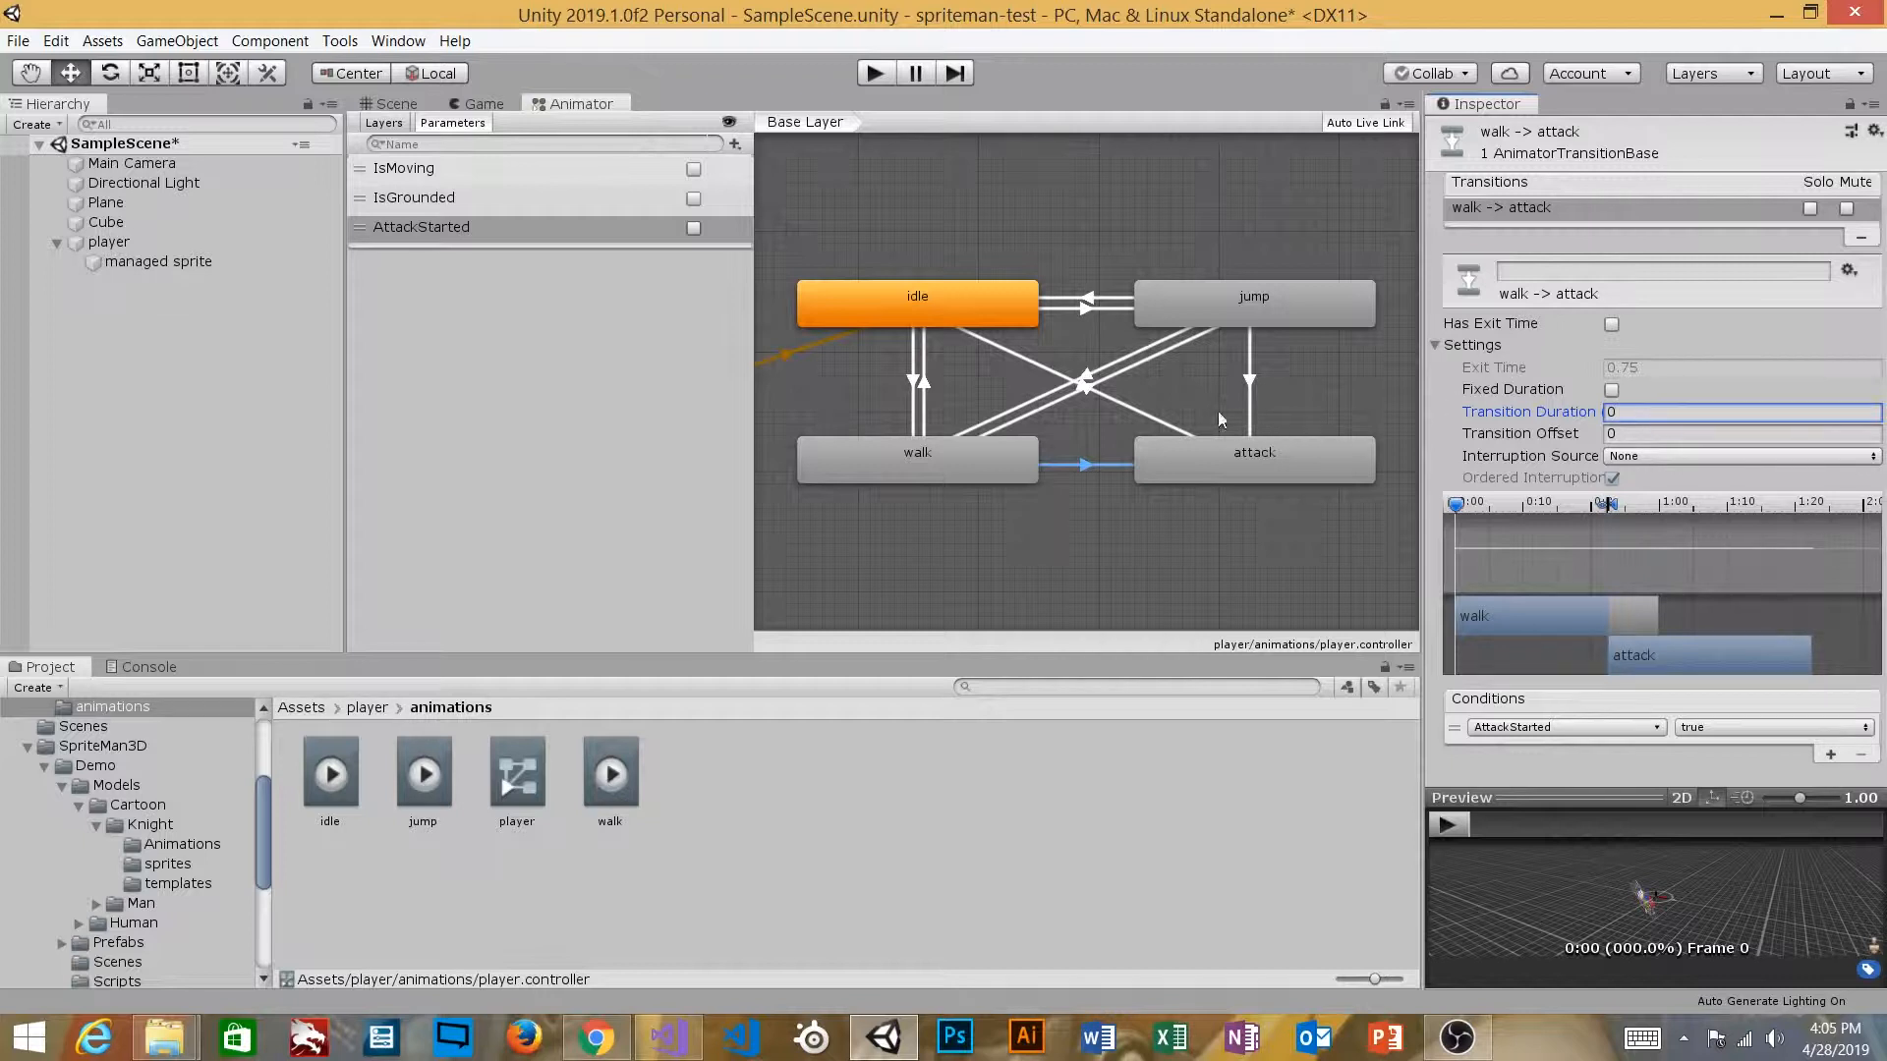
{"action": "left_click", "coordinate": [1104, 526]}
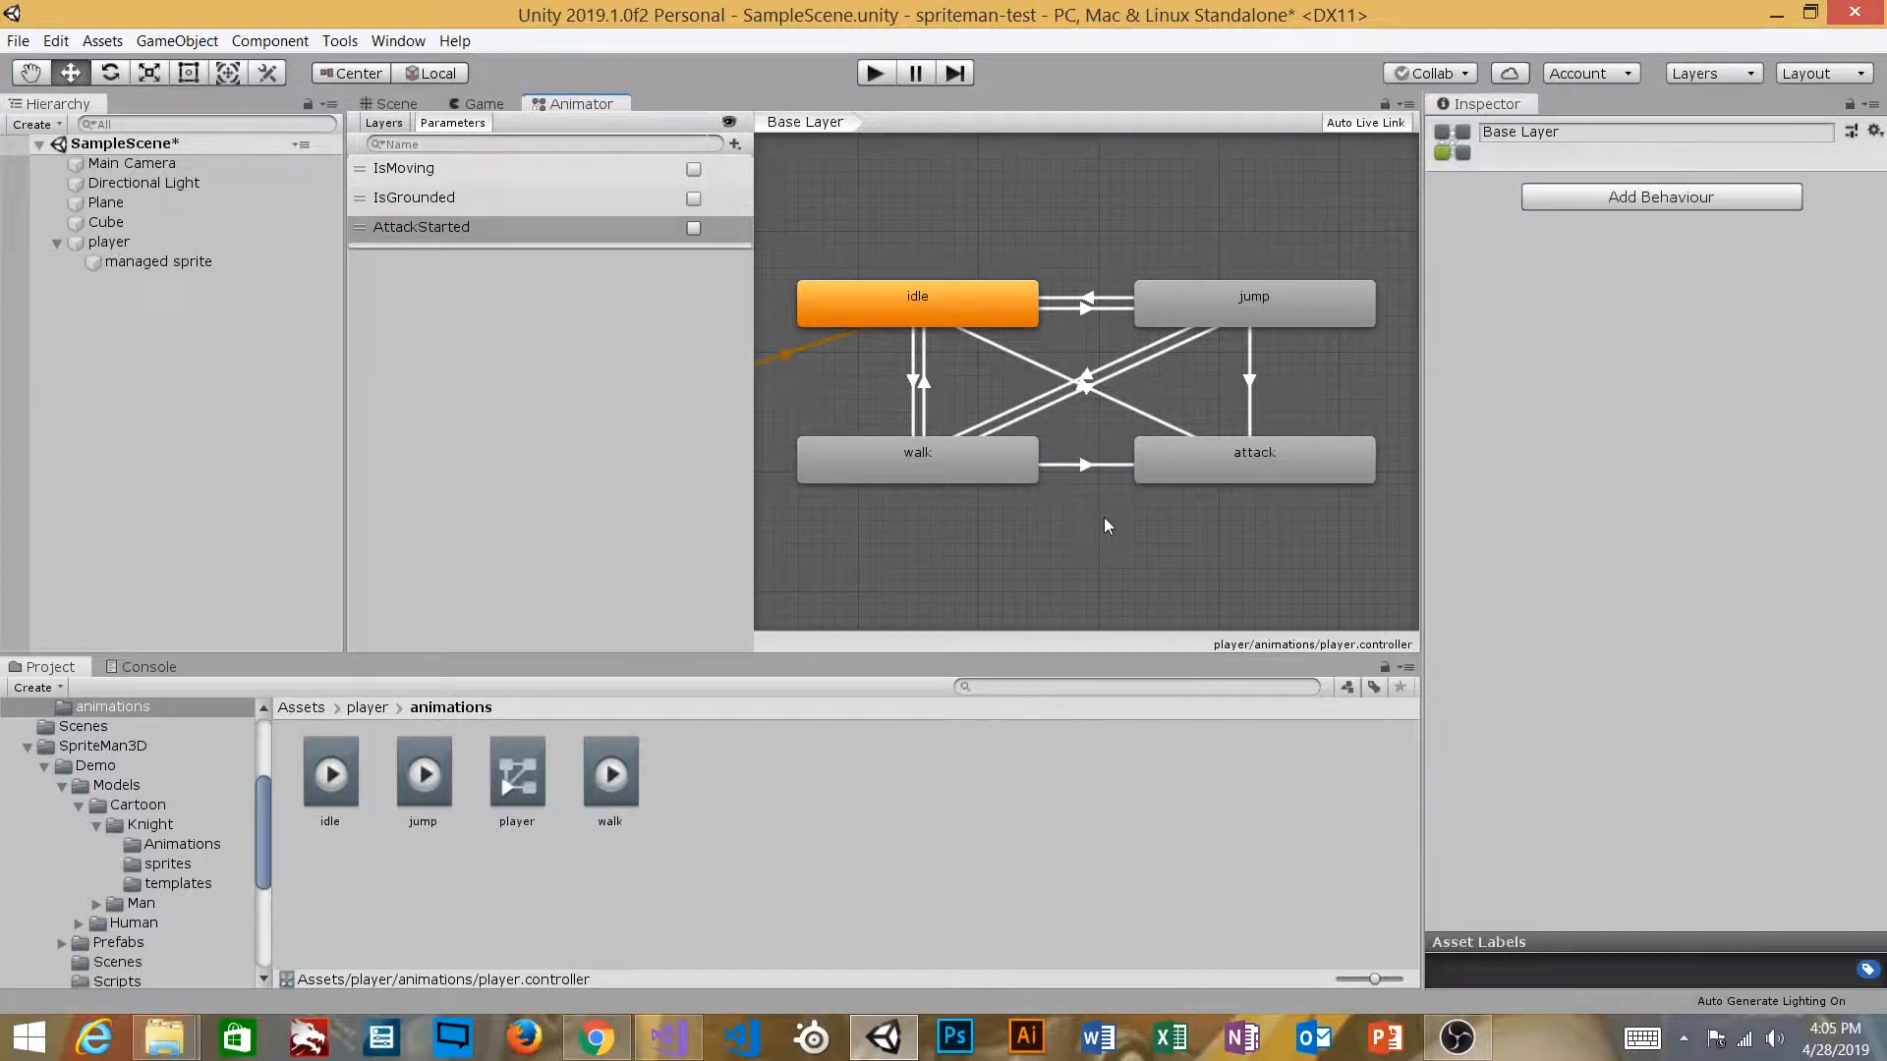
Step: Create a return transition from the attack state to walk and select it
{"action": "right_click", "coordinate": [1185, 453]}
{"action": "left_click", "coordinate": [1224, 470]}
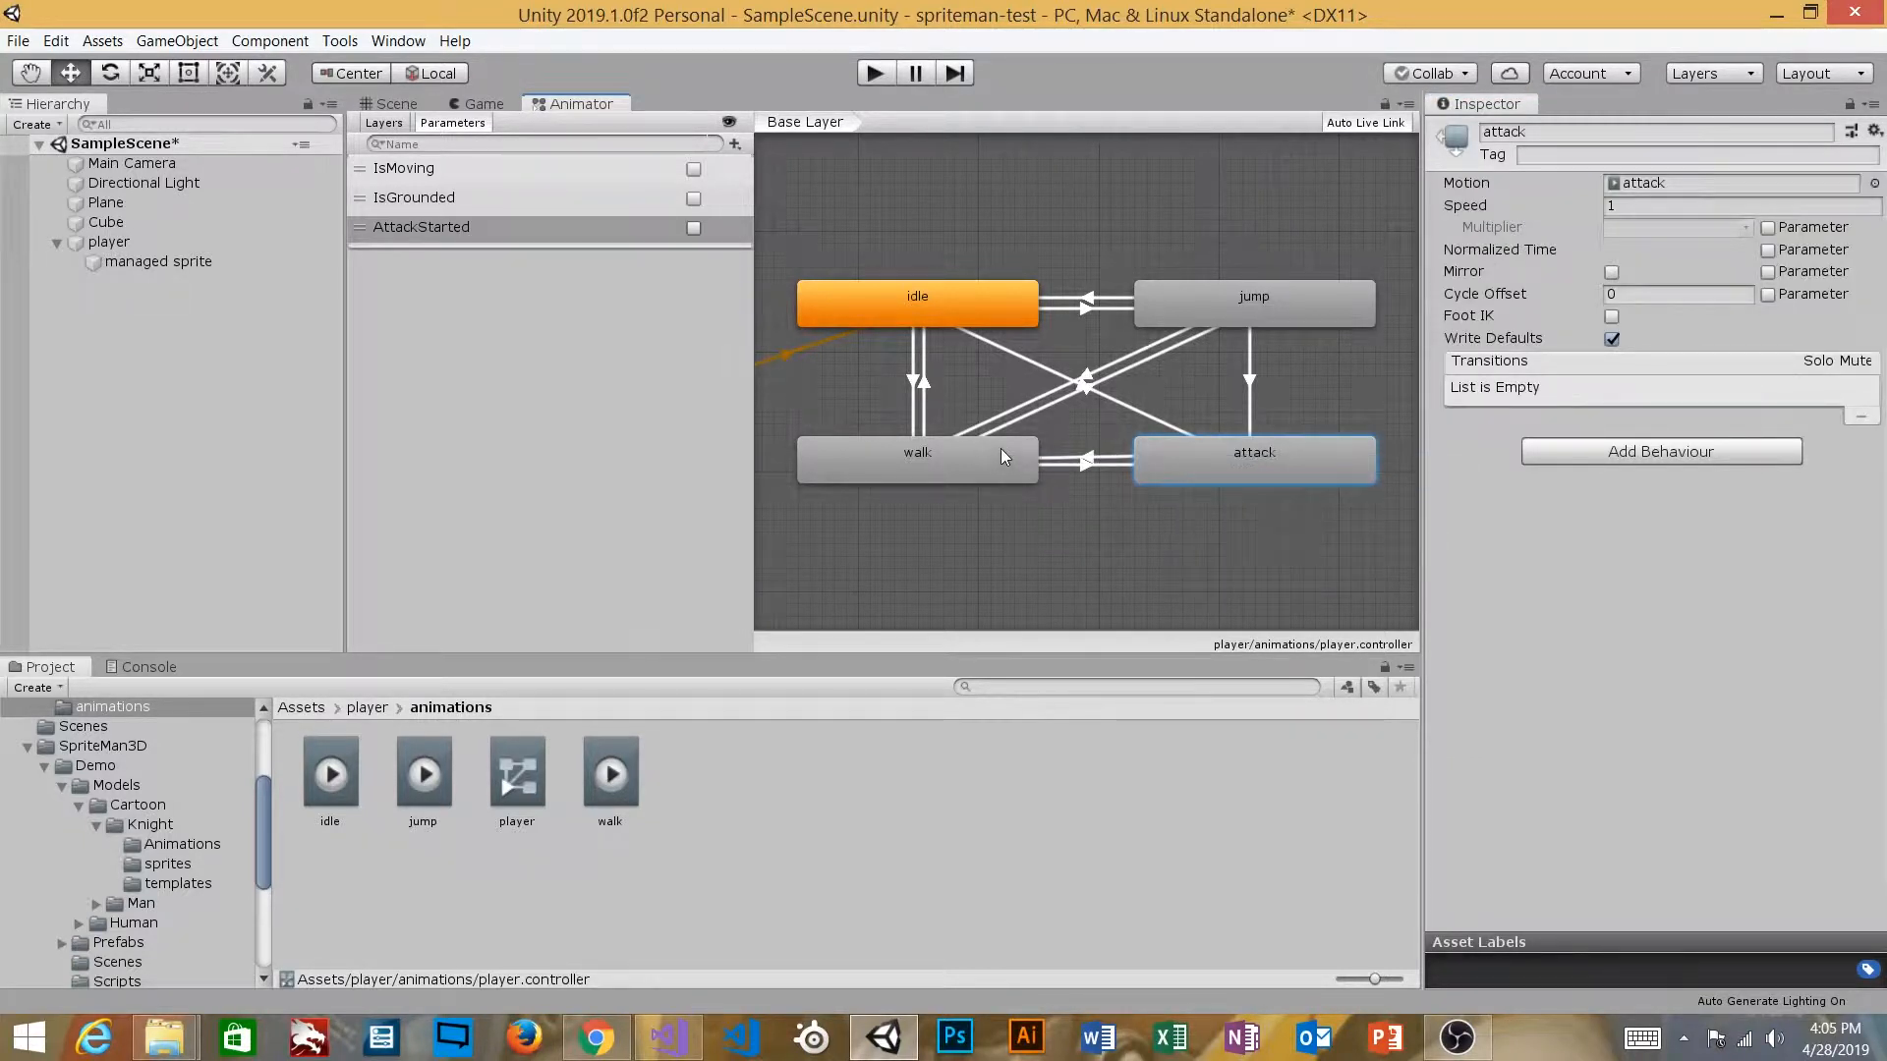
{"action": "left_click", "coordinate": [992, 450]}
{"action": "left_click", "coordinate": [1087, 454]}
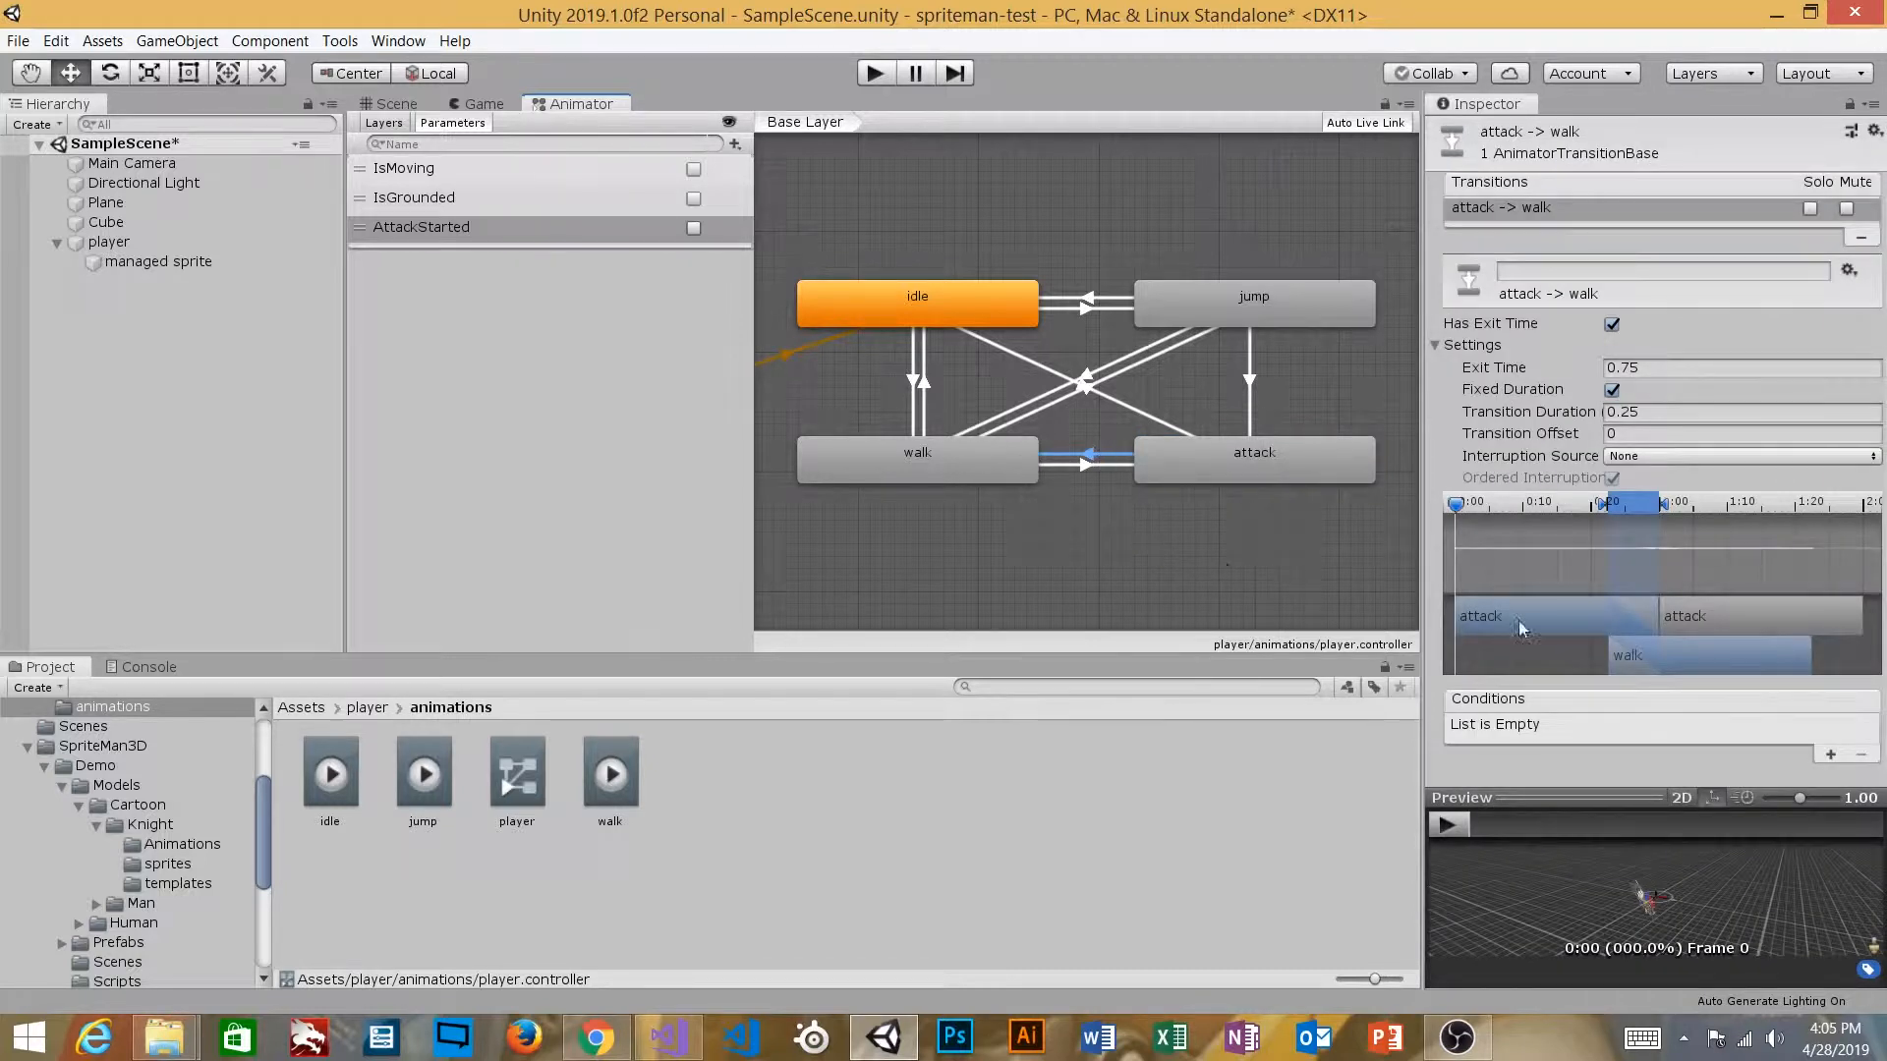
Step: On the attack-to-walk transition, keep Has Exit Time on, set the exit time to 1, disable Fixed Duration and set the transition duration to 0
{"action": "left_click", "coordinate": [1219, 469]}
{"action": "left_click", "coordinate": [1094, 454]}
{"action": "left_click", "coordinate": [1524, 329]}
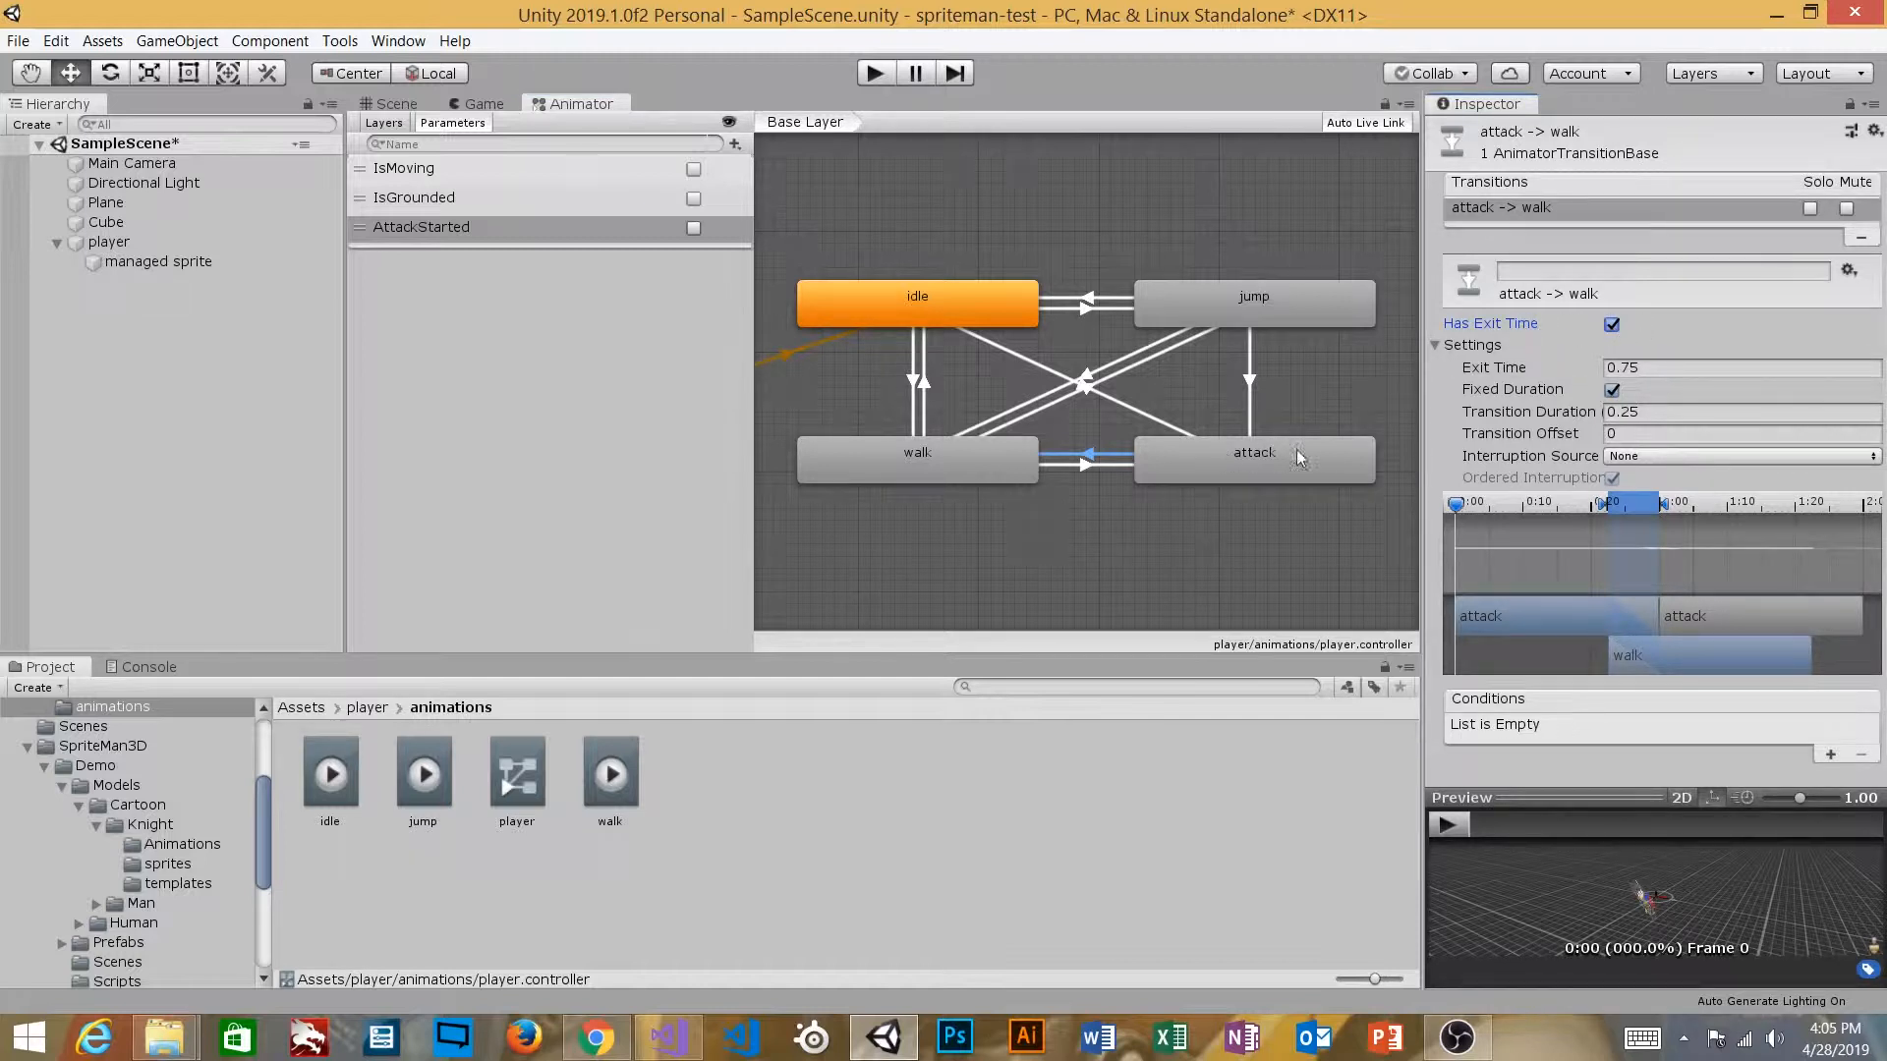
{"action": "left_click", "coordinate": [1643, 367]}
{"action": "type", "text": "1"}
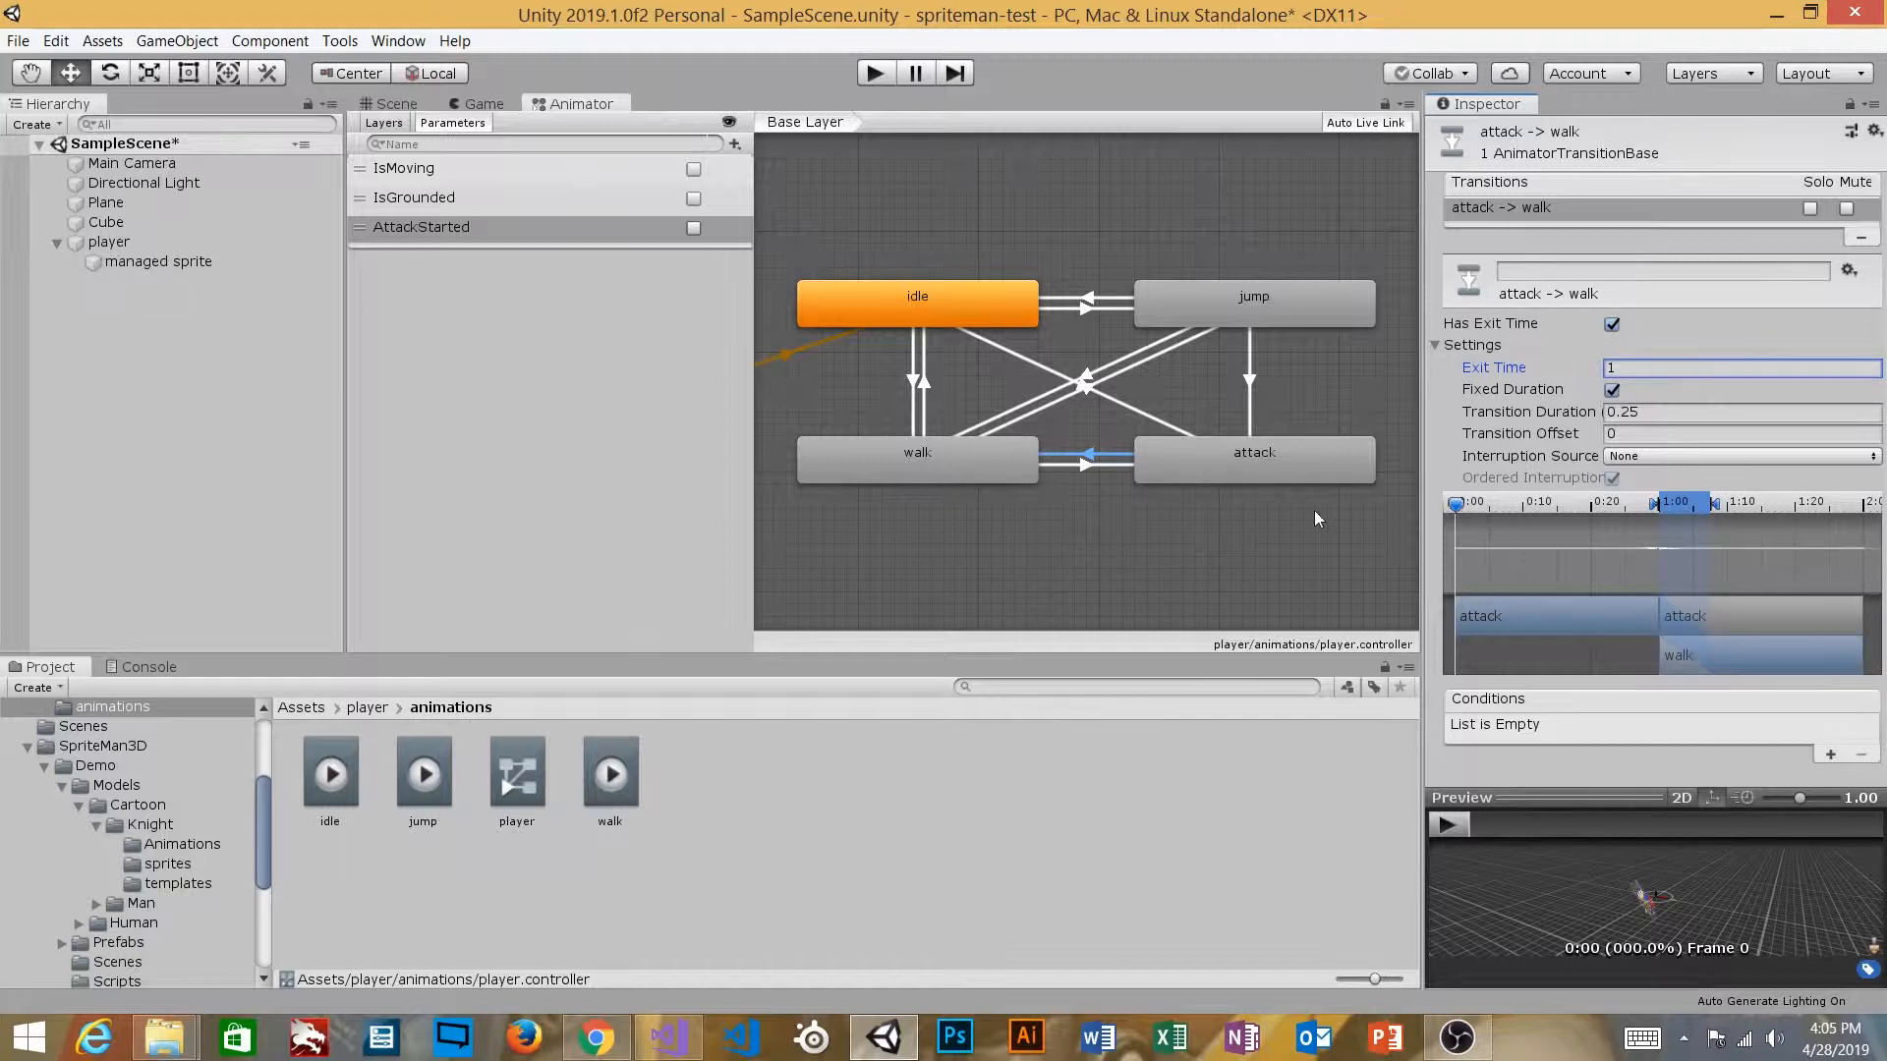
{"action": "left_click", "coordinate": [1612, 390]}
{"action": "left_click", "coordinate": [1643, 411]}
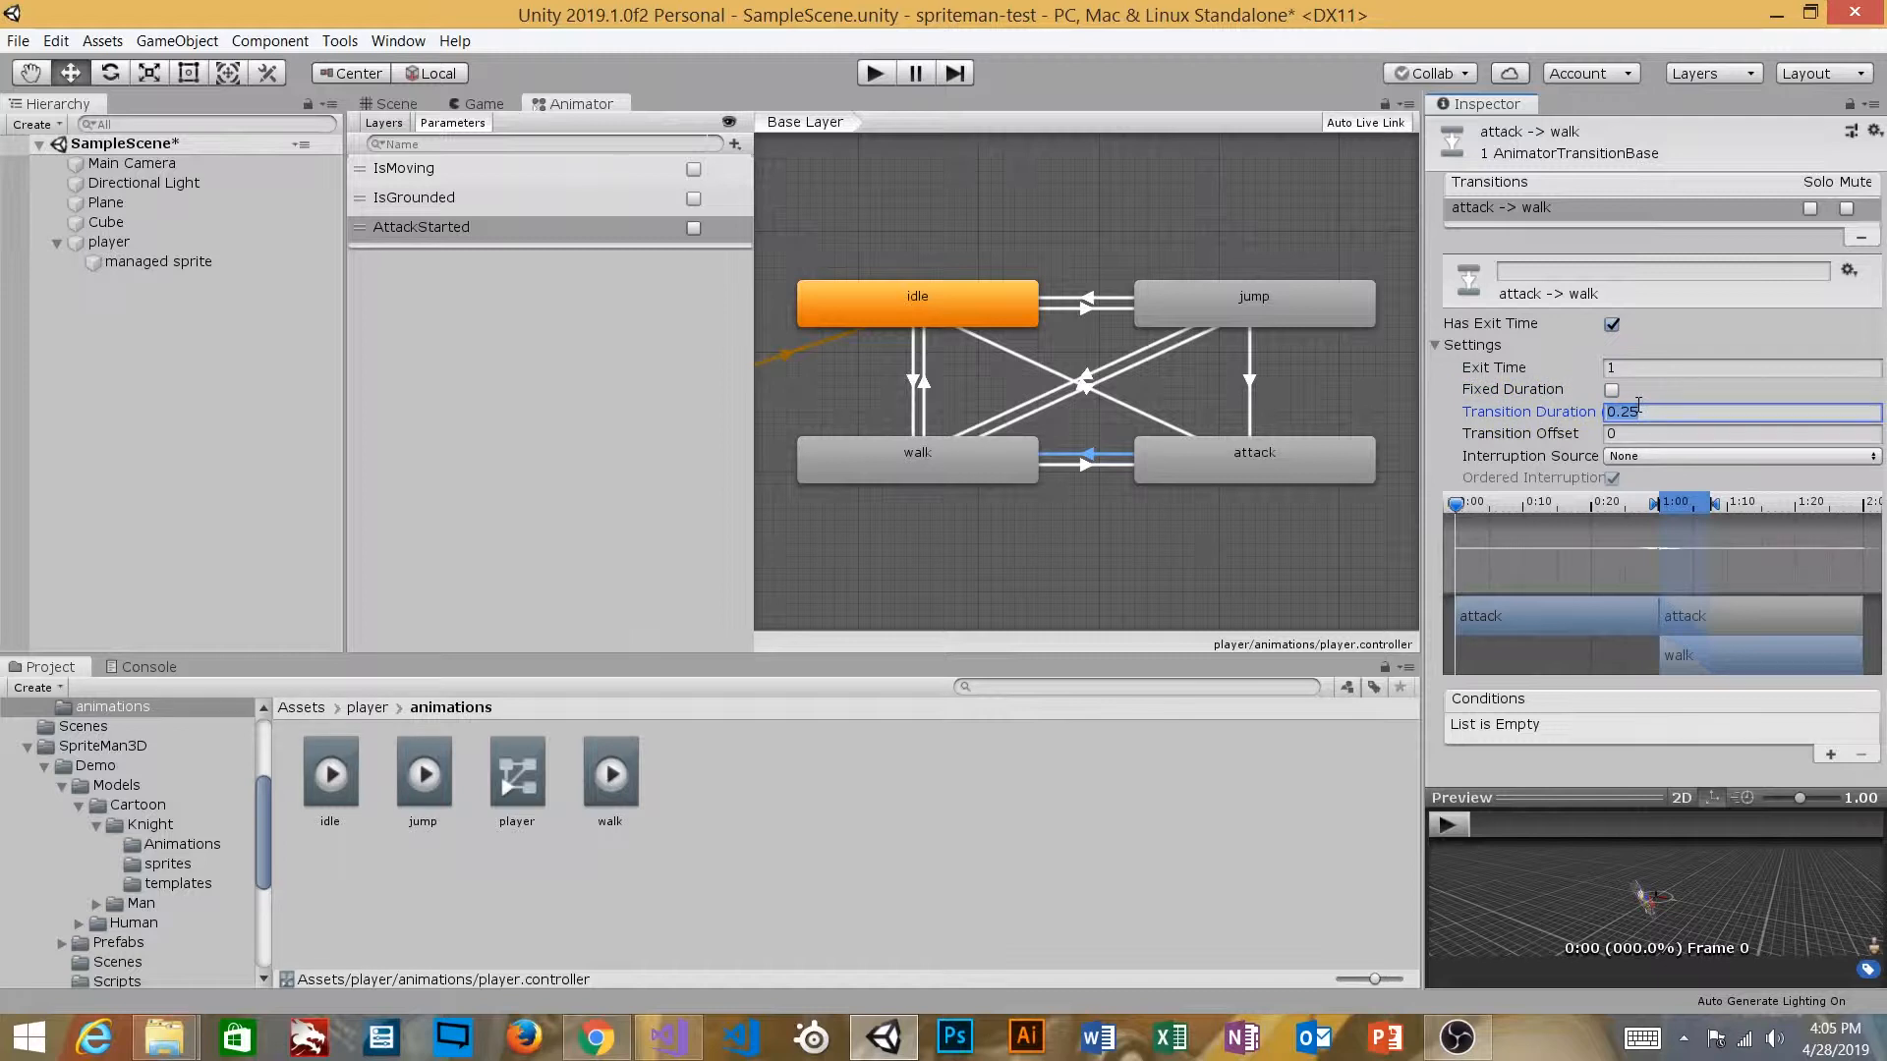
{"action": "type", "text": "0"}
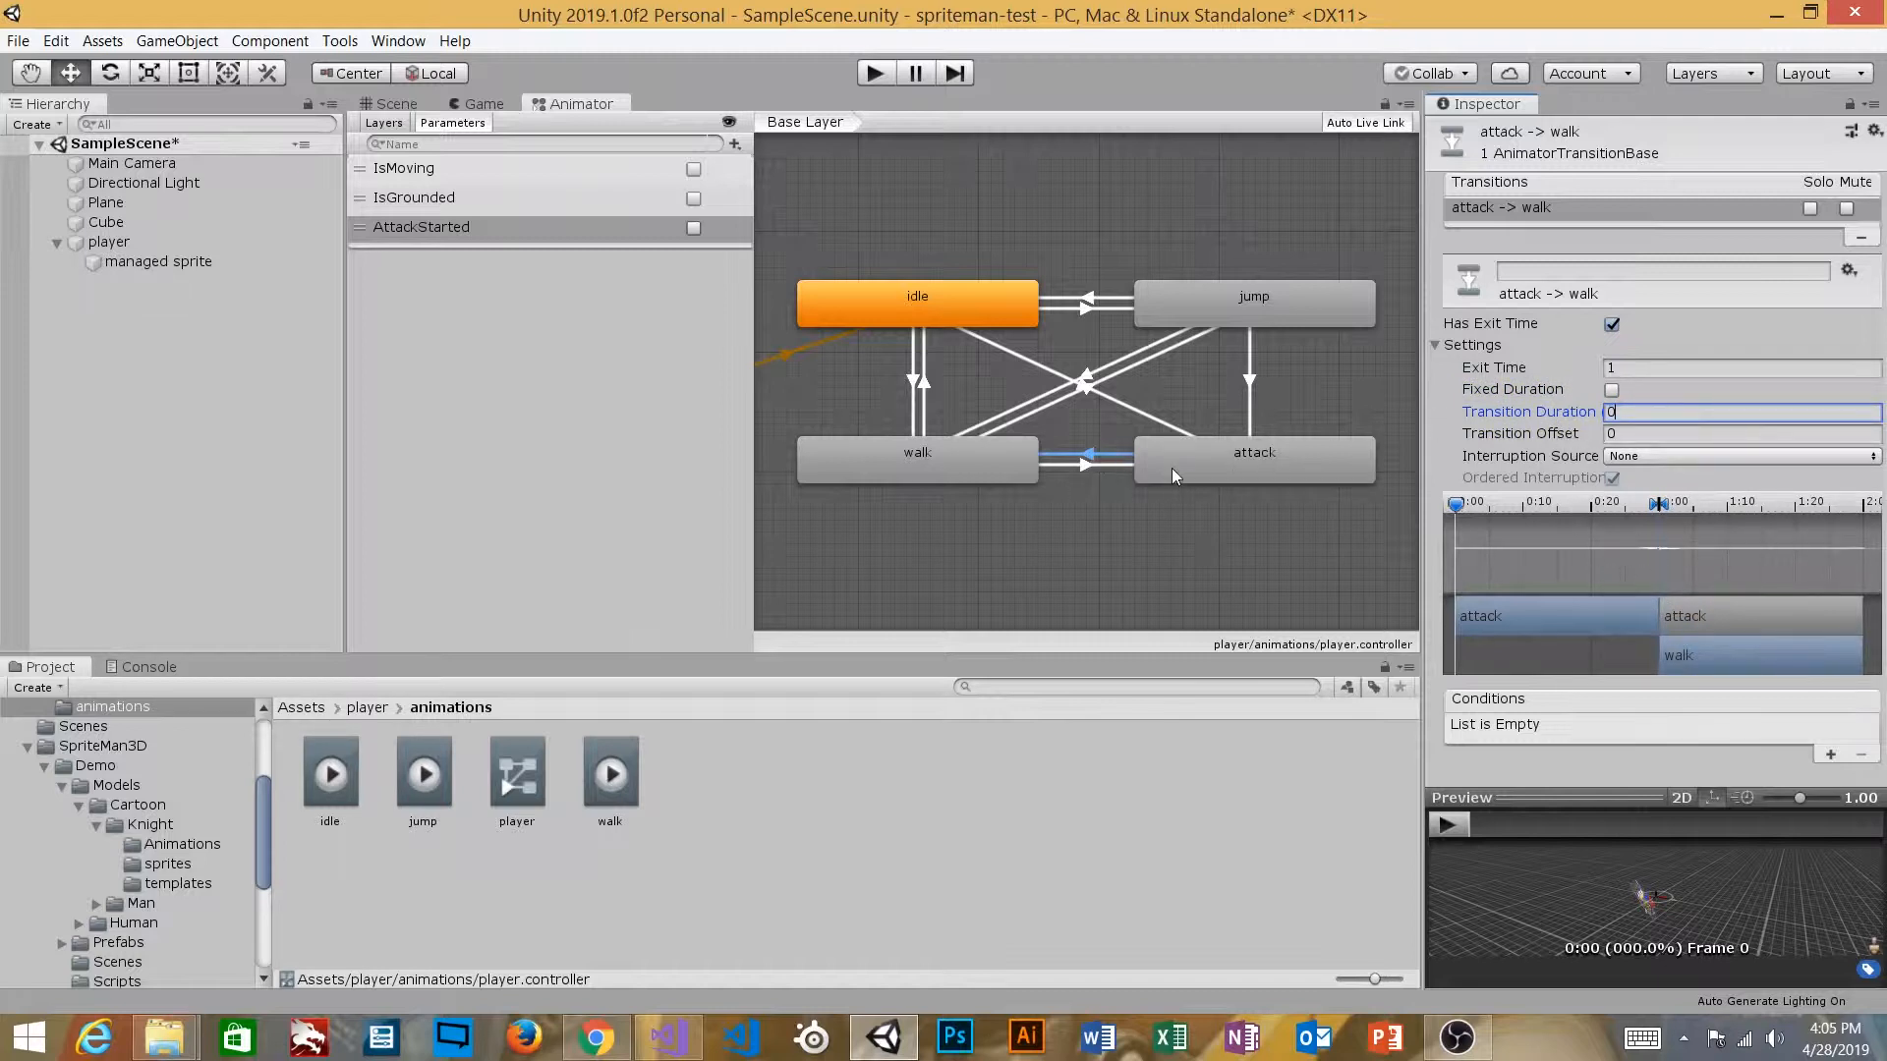
Step: Create a transition from attack to jump with an exit time of 1 and Fixed Duration disabled
{"action": "right_click", "coordinate": [1254, 455]}
{"action": "left_click", "coordinate": [1317, 468]}
{"action": "left_click", "coordinate": [1289, 304]}
{"action": "left_click", "coordinate": [1264, 386]}
{"action": "left_click", "coordinate": [1643, 365]}
{"action": "type", "text": "1"}
{"action": "left_click", "coordinate": [1612, 391]}
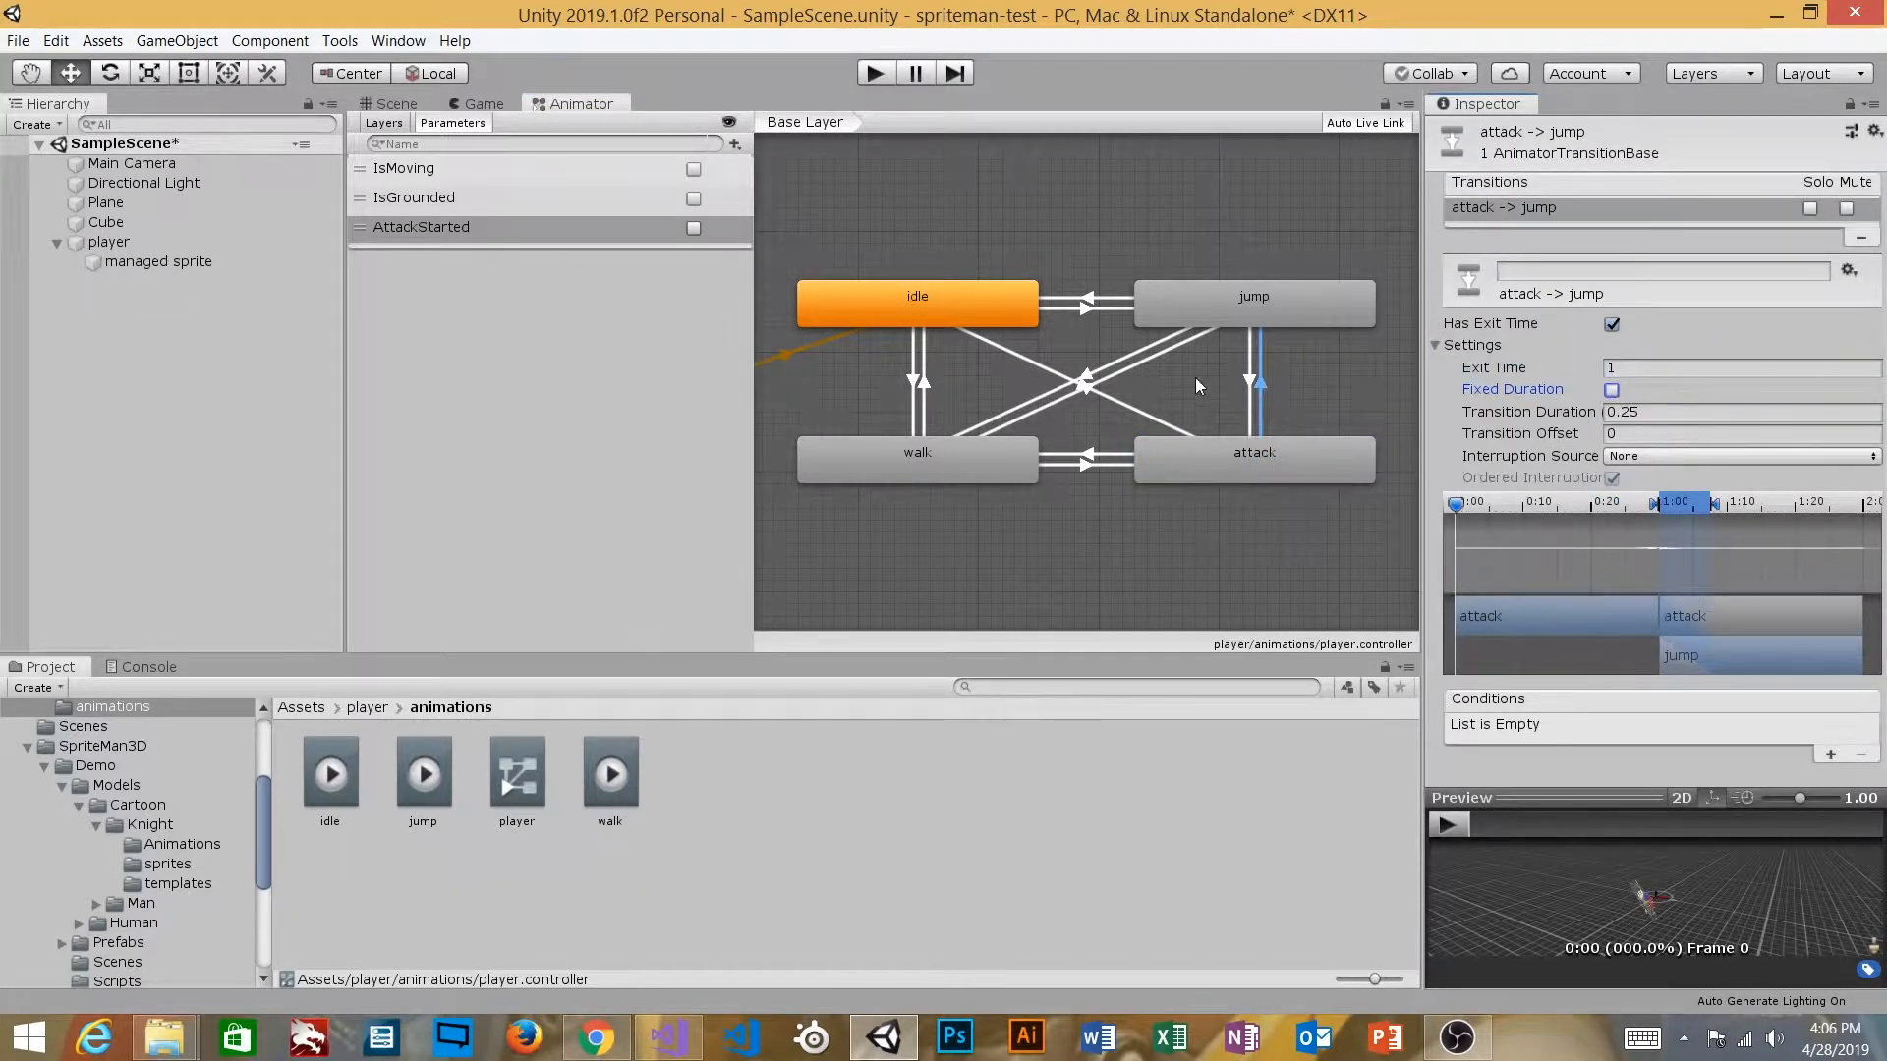
Step: Create a transition from the attack state to idle and select it
{"action": "left_click", "coordinate": [1236, 448]}
{"action": "right_click", "coordinate": [1235, 448]}
{"action": "left_click", "coordinate": [1275, 464]}
{"action": "left_click", "coordinate": [936, 305]}
{"action": "left_click", "coordinate": [1147, 398]}
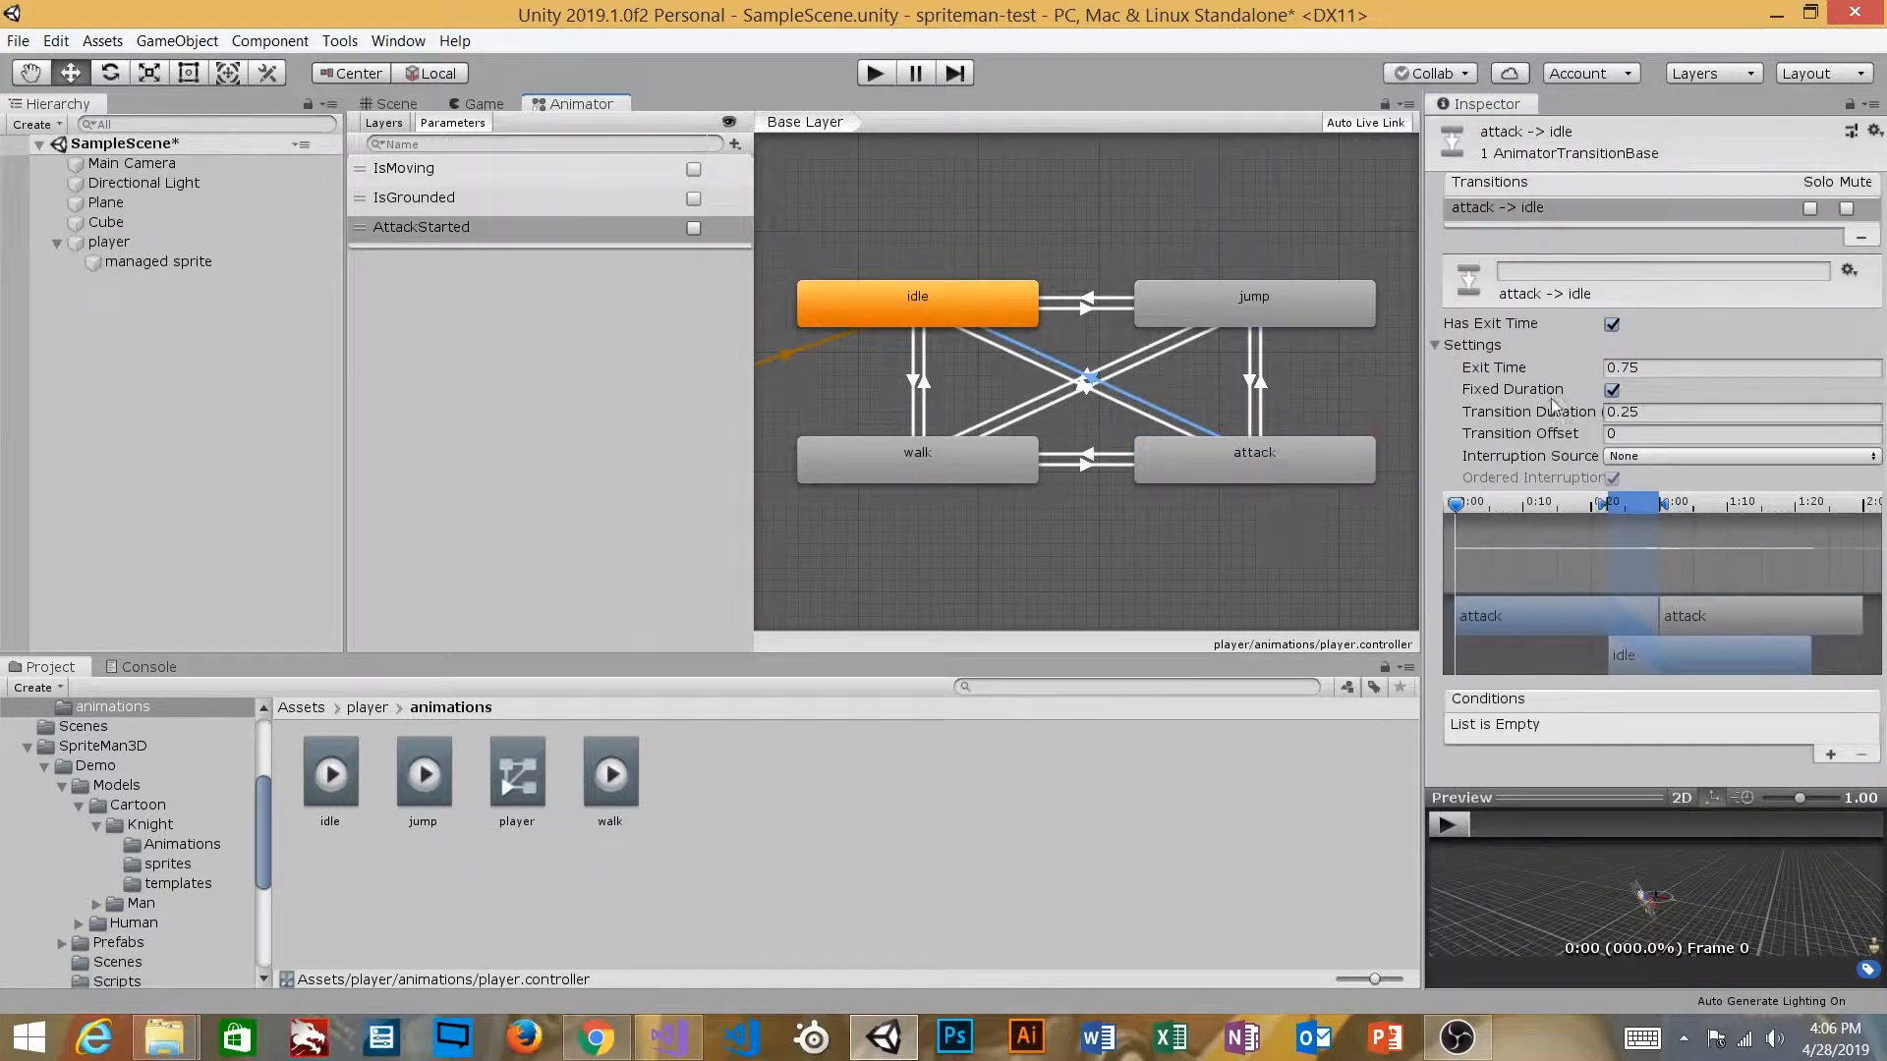
Step: Set the attack-to-idle transition's exit time to 1 and transition duration to 0, with Fixed Duration disabled
{"action": "left_click", "coordinate": [1624, 367]}
{"action": "type", "text": "1"}
{"action": "left_click", "coordinate": [1613, 390]}
{"action": "left_click", "coordinate": [1613, 391]}
{"action": "left_click", "coordinate": [1636, 412]}
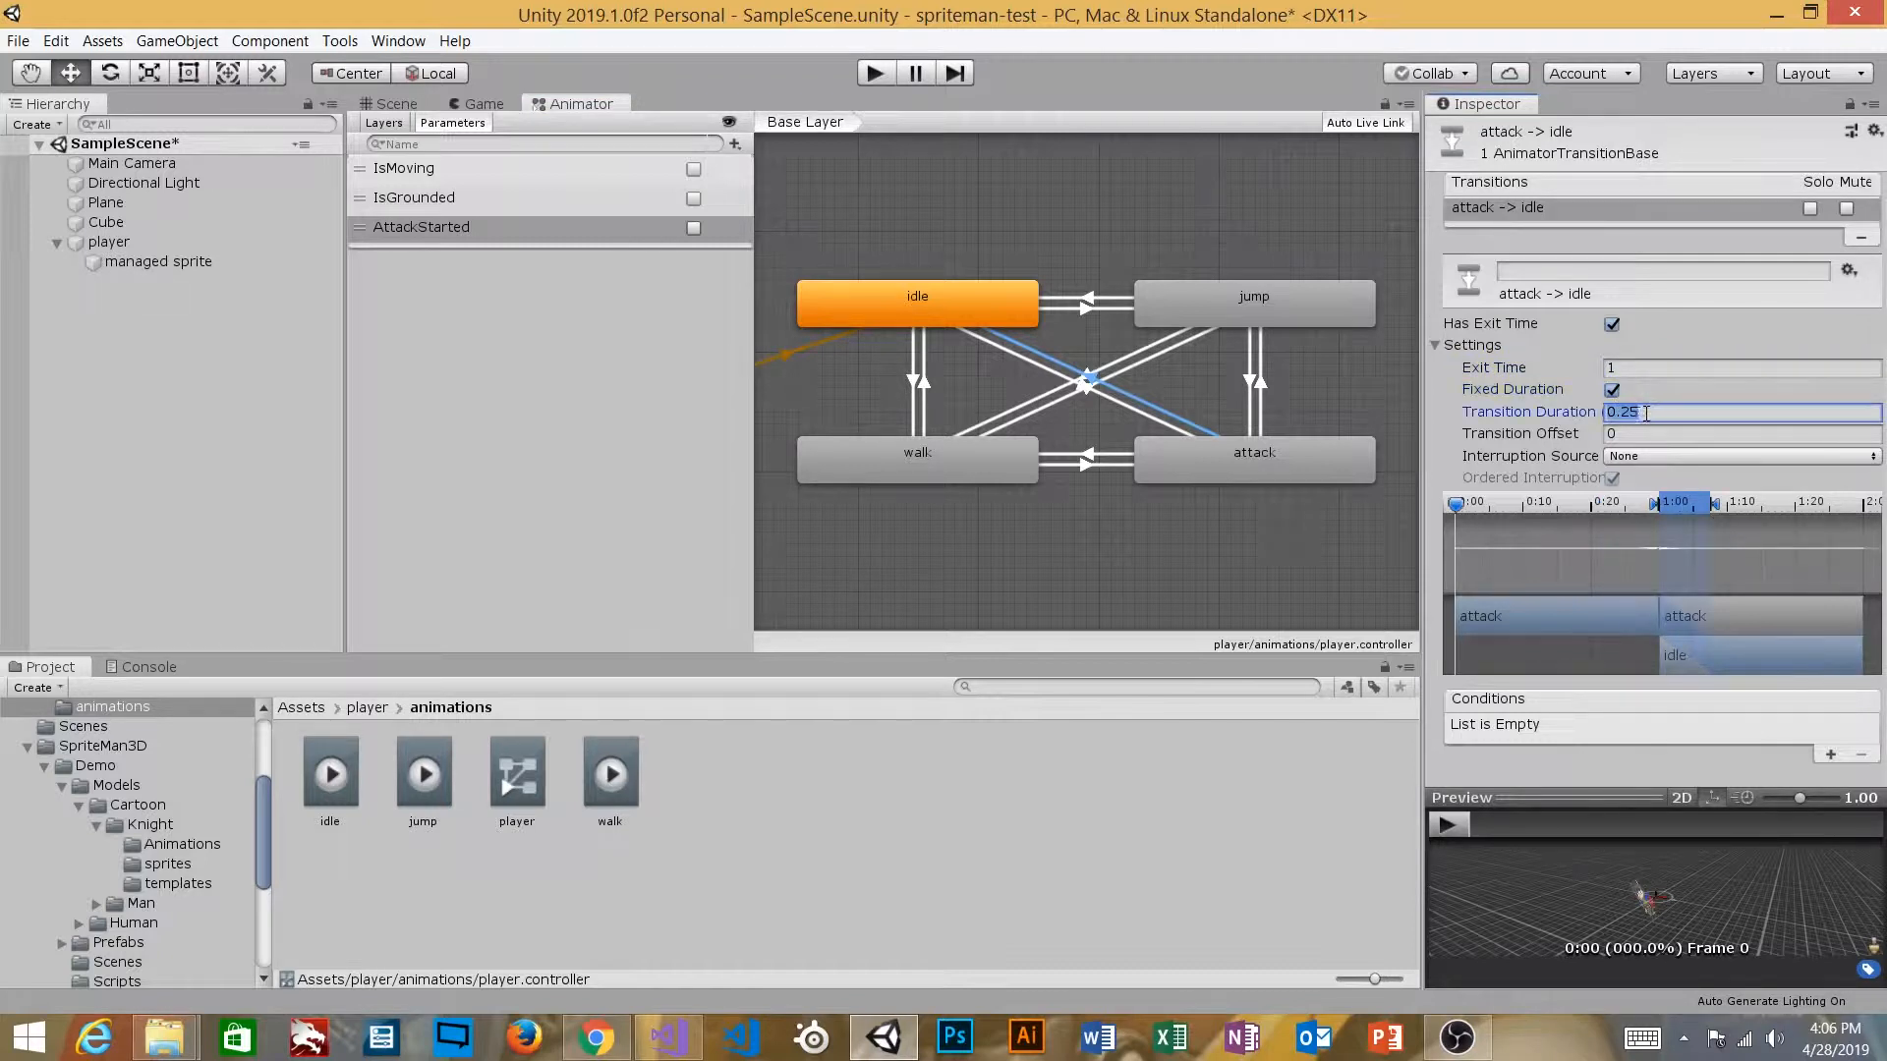
{"action": "type", "text": "9"}
{"action": "type", "text": "0"}
{"action": "left_click", "coordinate": [1613, 390]}
Step: Set the attack-to-jump transition duration to 0 and check the attack-to-walk transition's settings
{"action": "left_click", "coordinate": [1271, 375]}
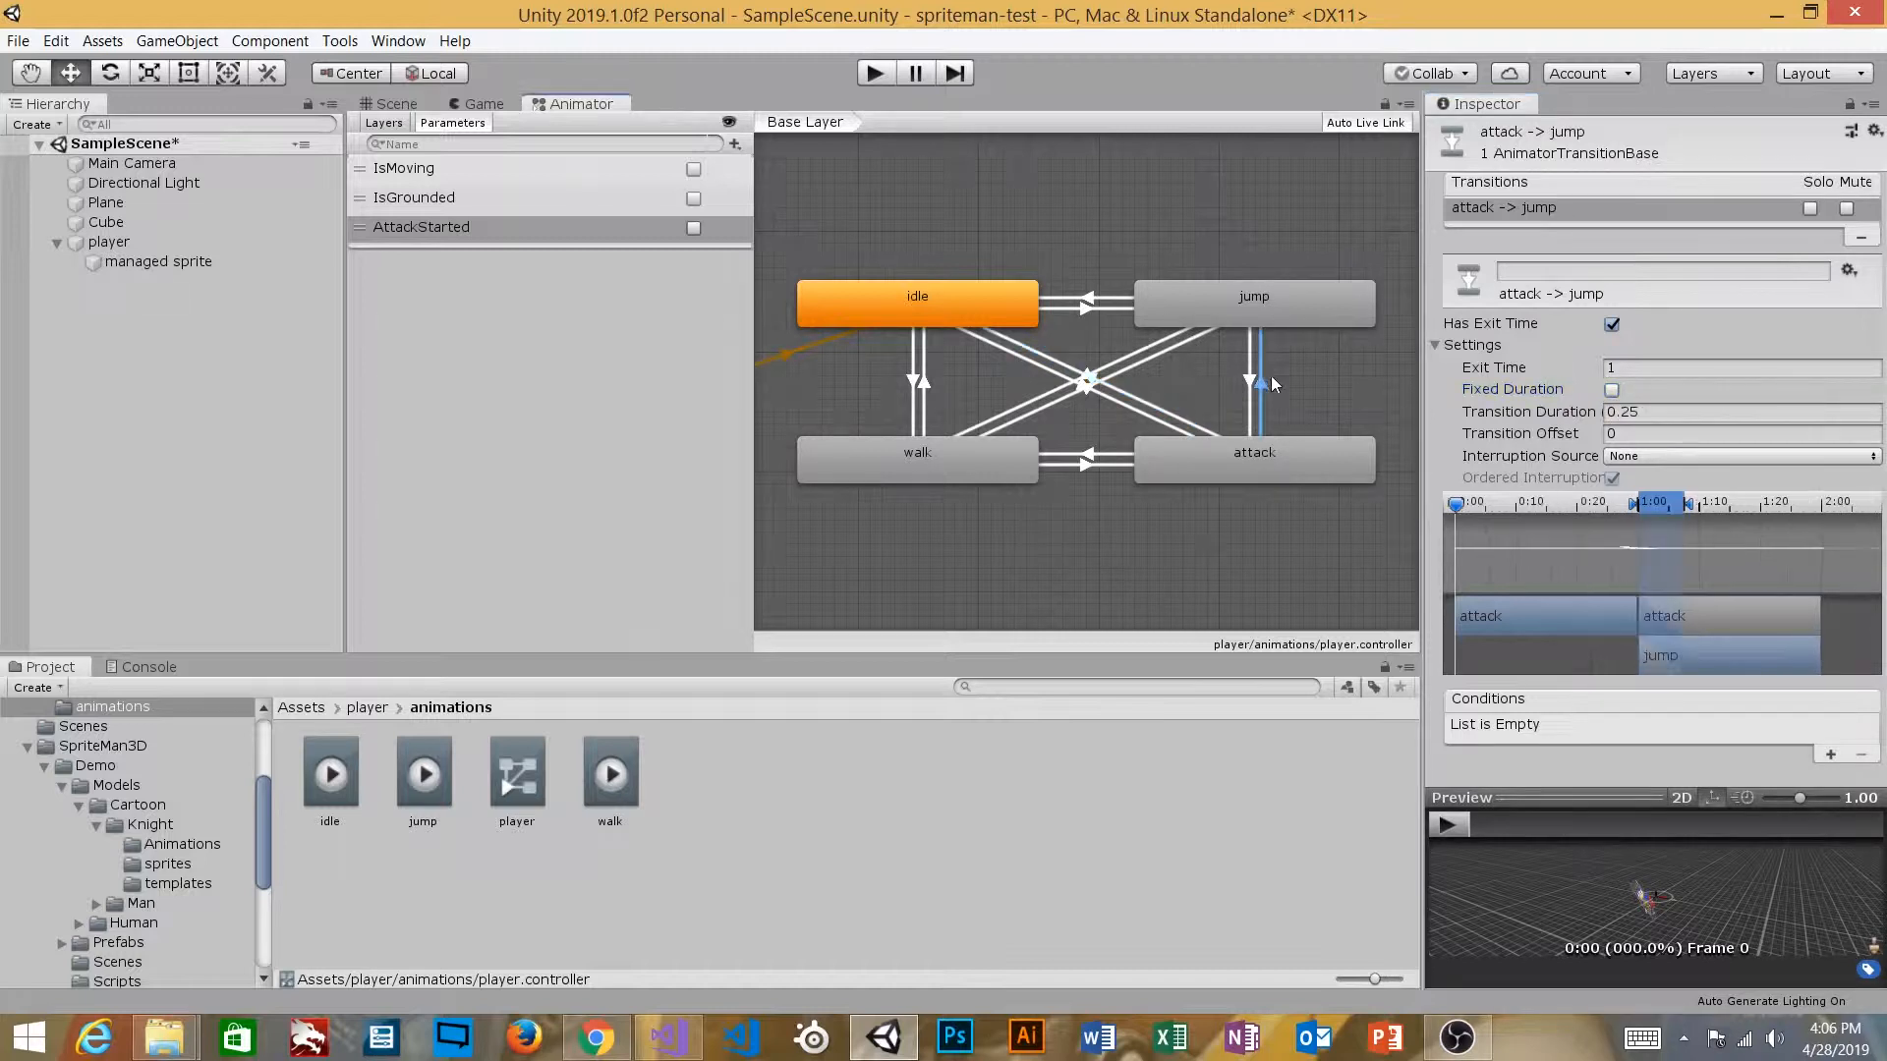
{"action": "left_click", "coordinate": [1633, 413]}
{"action": "type", "text": "0"}
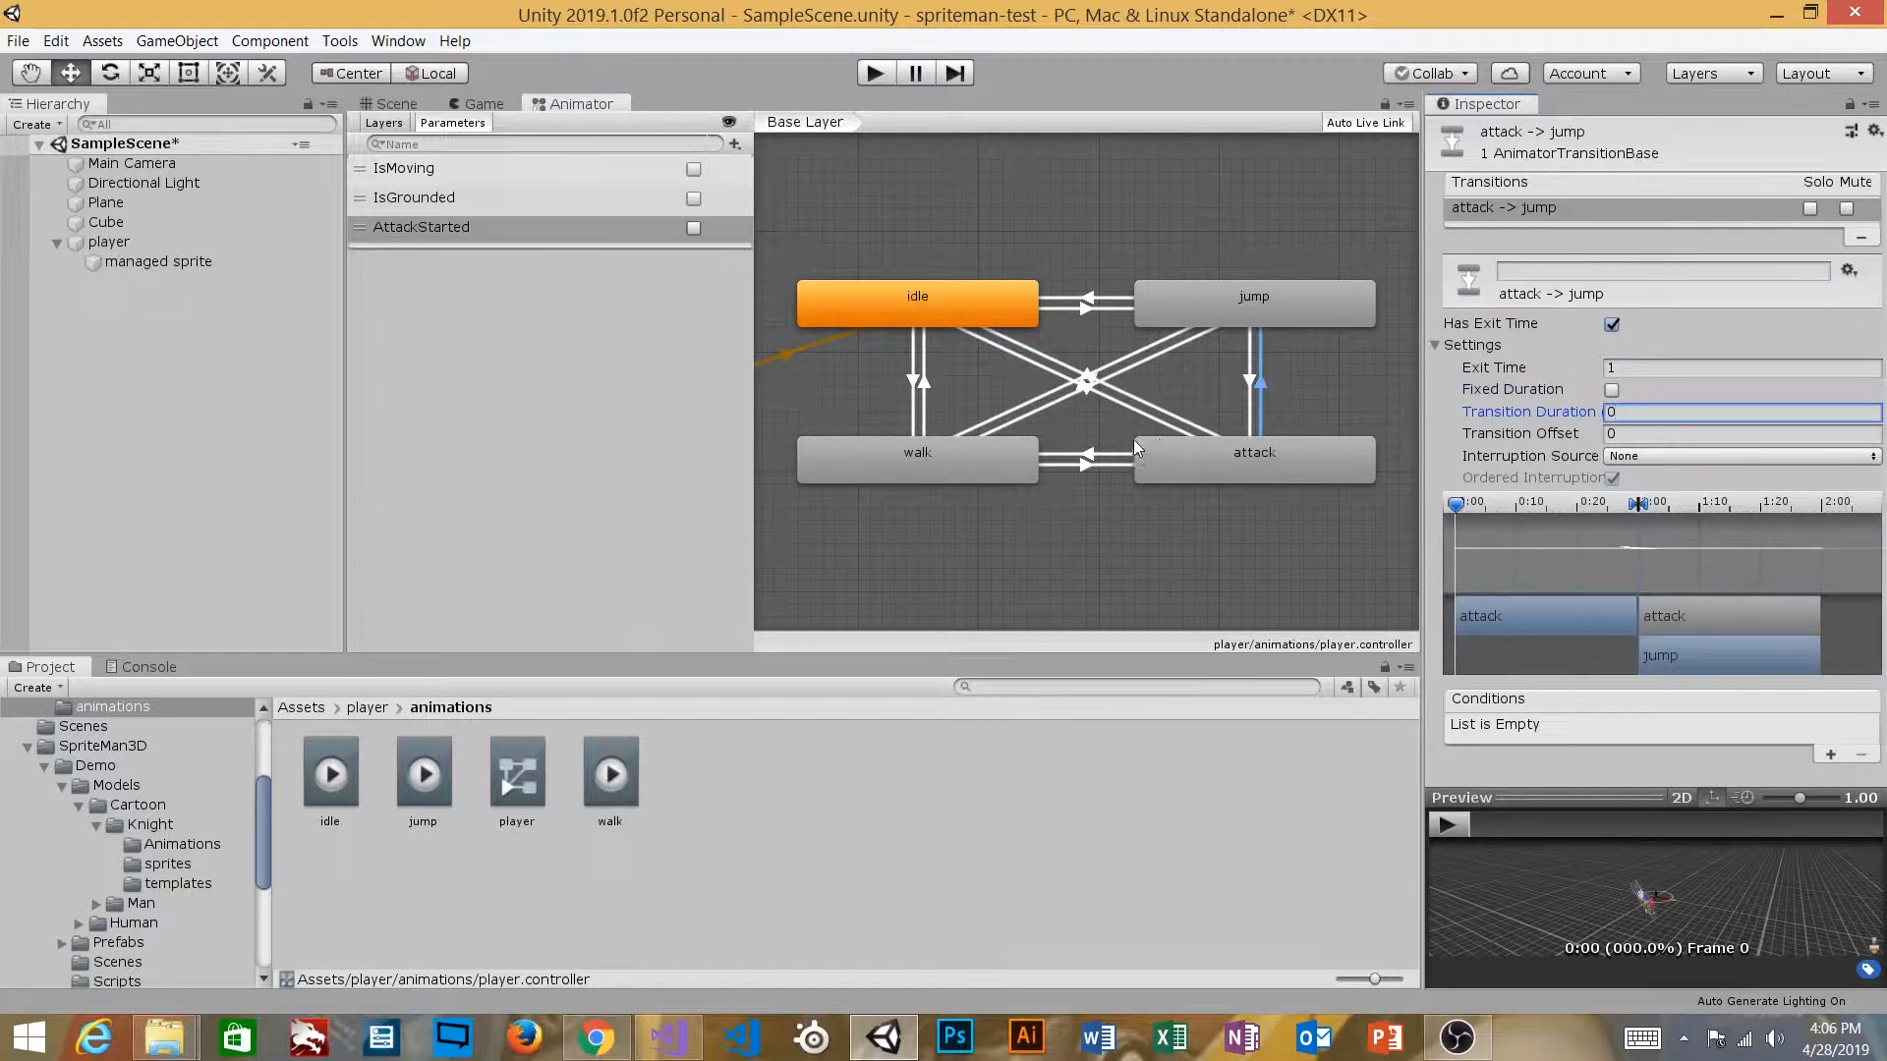
{"action": "left_click", "coordinate": [1102, 446]}
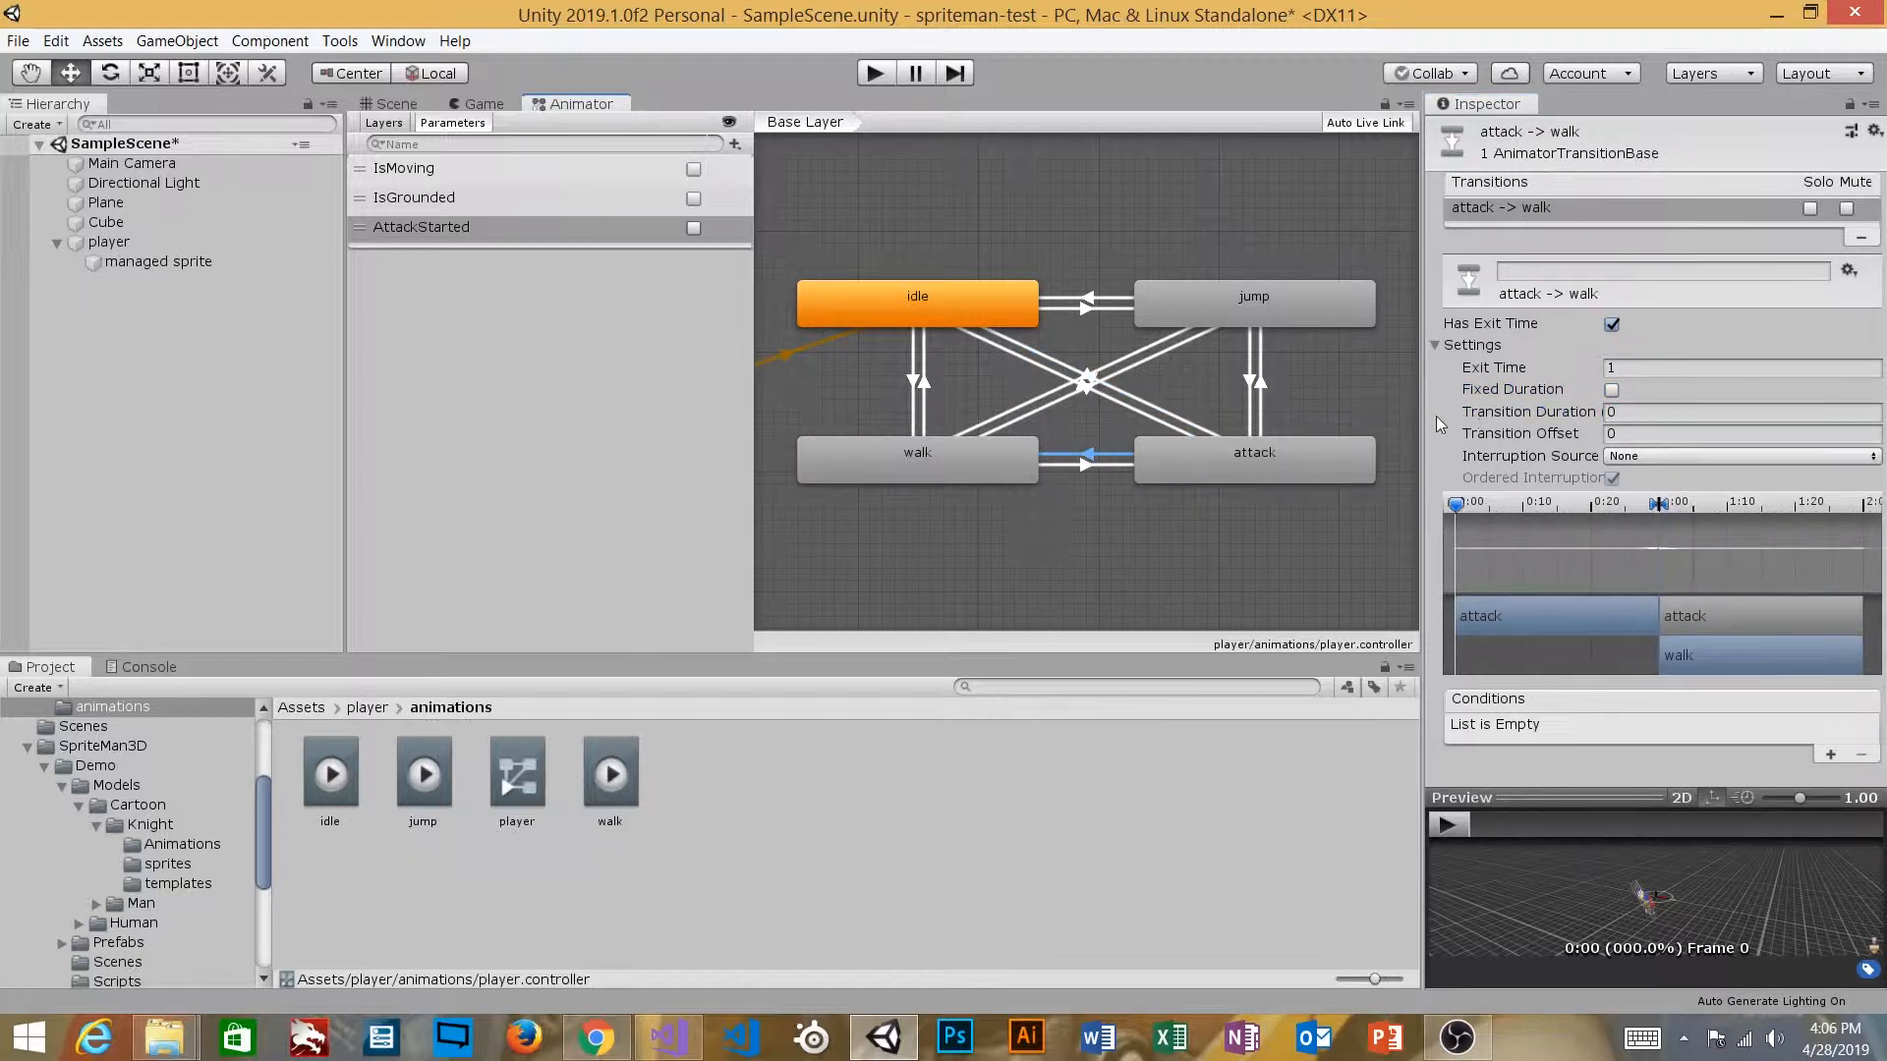
{"action": "left_click", "coordinate": [1140, 533]}
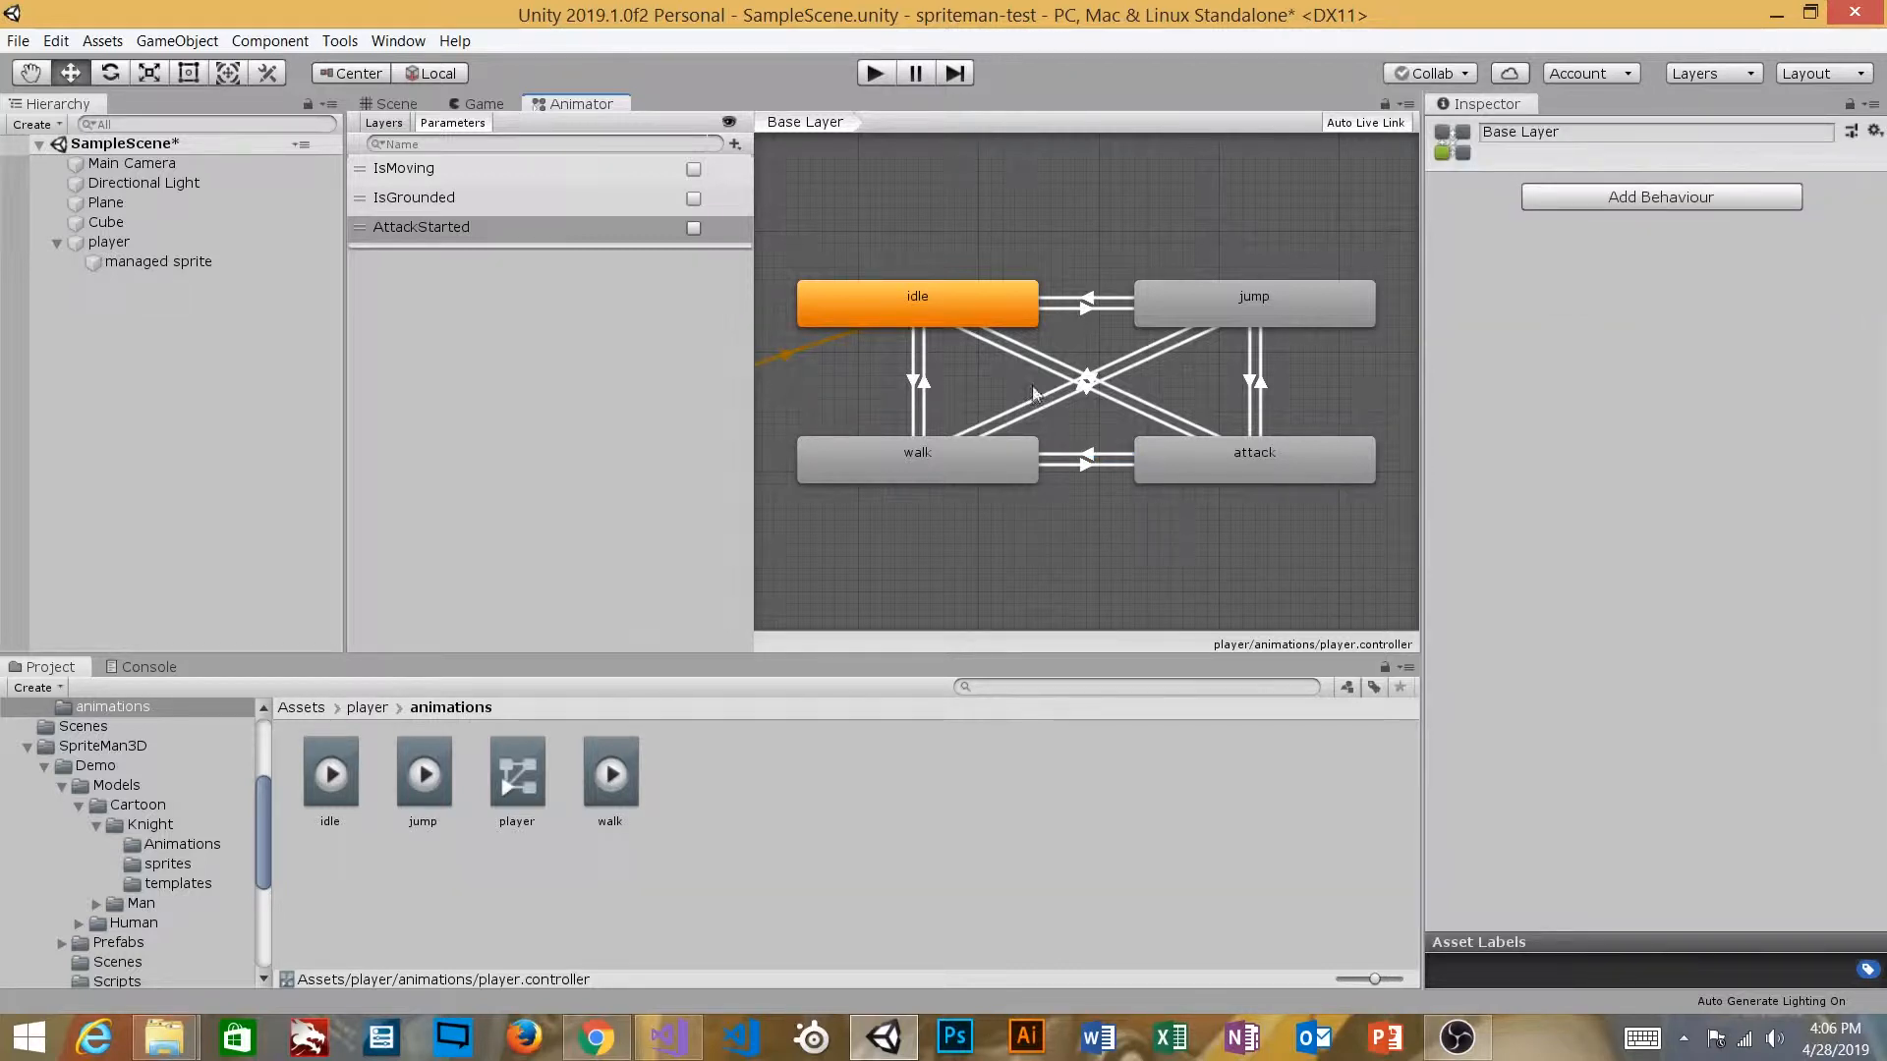
{"action": "left_click", "coordinate": [1223, 472]}
{"action": "left_click", "coordinate": [1213, 521]}
Step: Play-test the scene by walking the knight in different directions and attacking repeatedly, and stop the game
{"action": "left_click", "coordinate": [477, 103]}
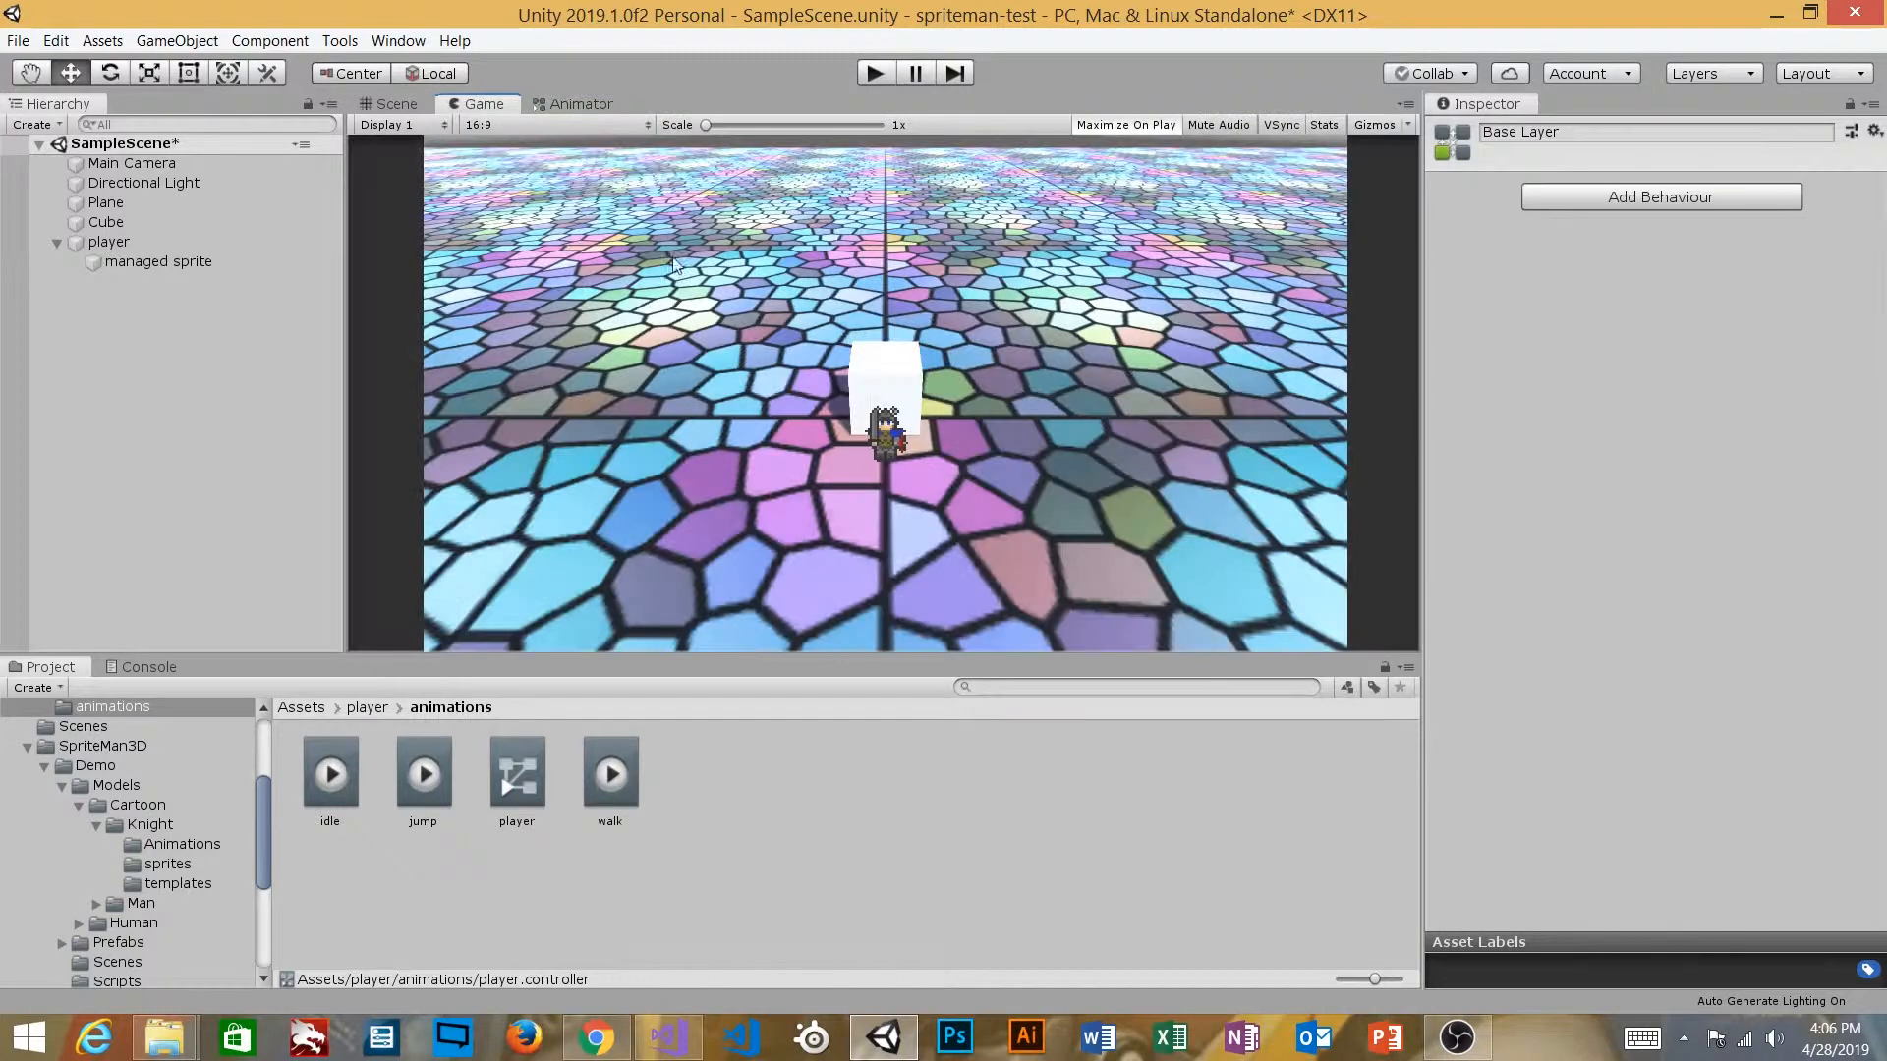
{"action": "left_click", "coordinate": [871, 74]}
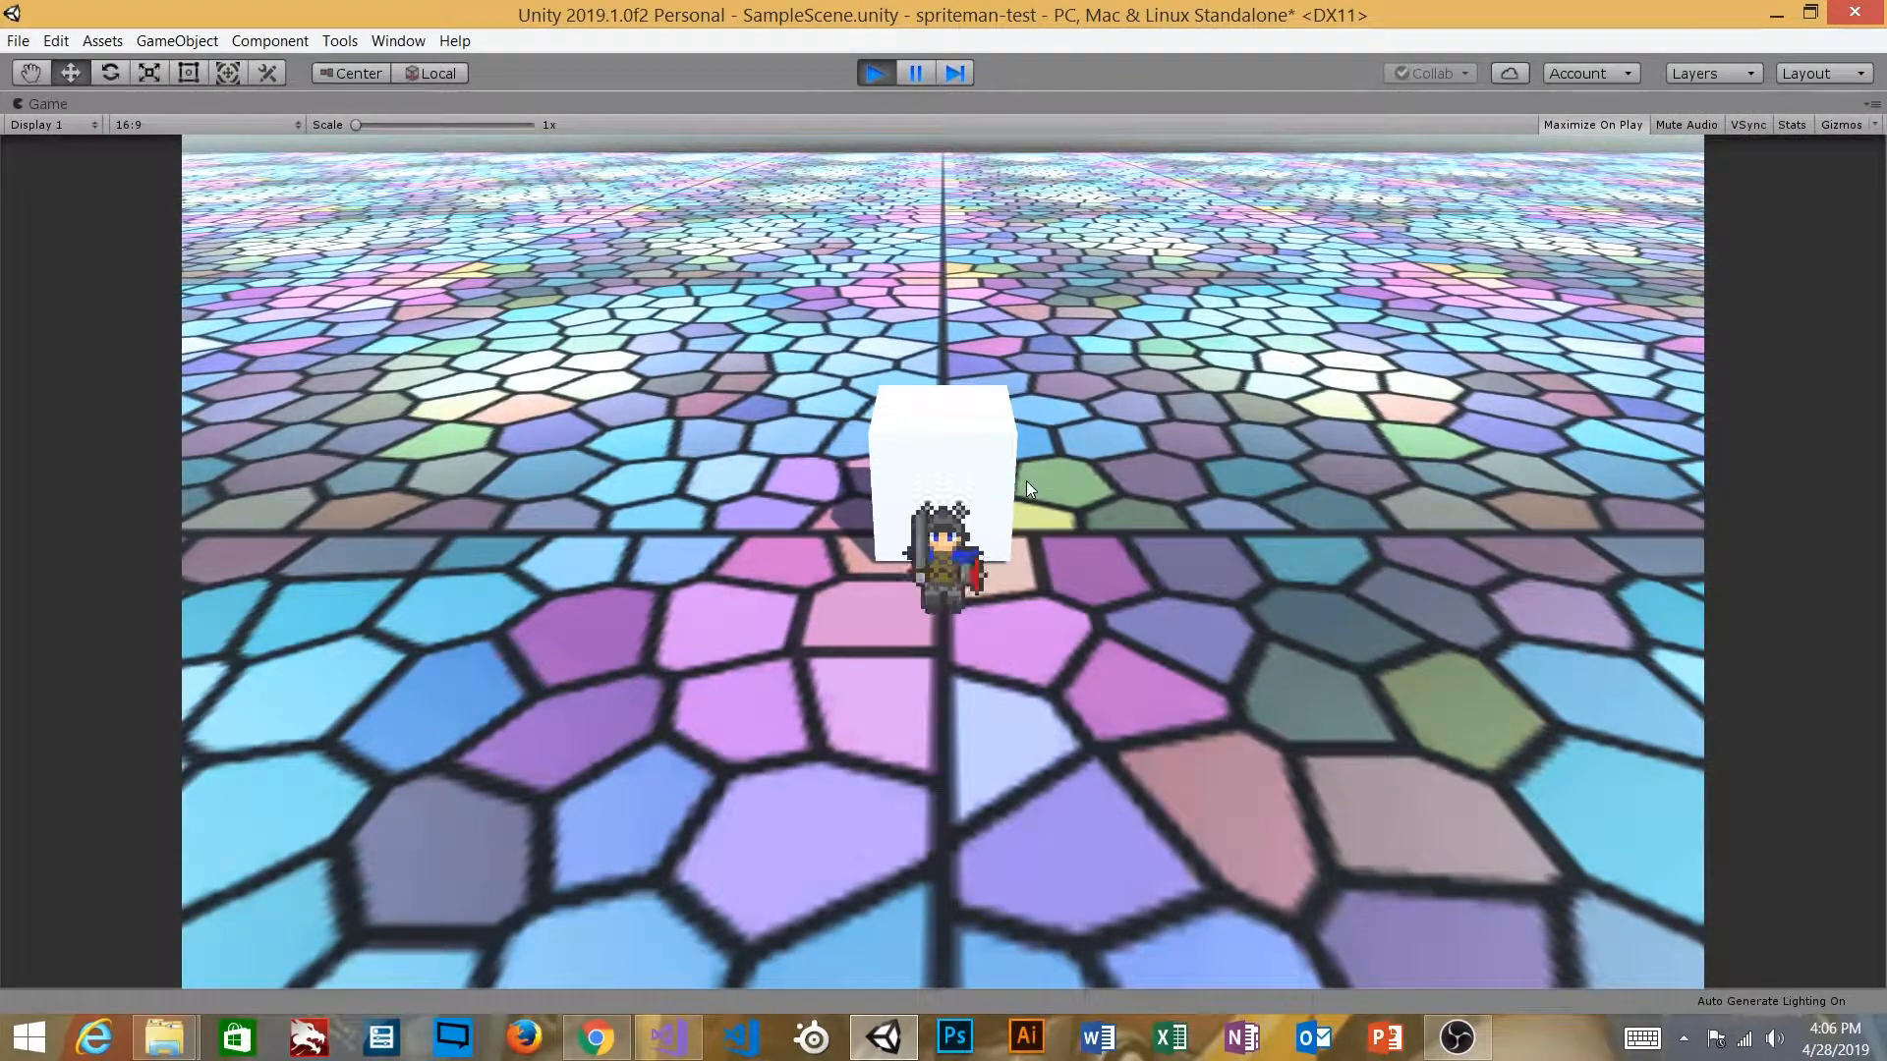
{"action": "key", "text": "d"}
{"action": "left_click", "coordinate": [1027, 491]}
{"action": "left_click", "coordinate": [1028, 481]}
{"action": "key", "text": "a"}
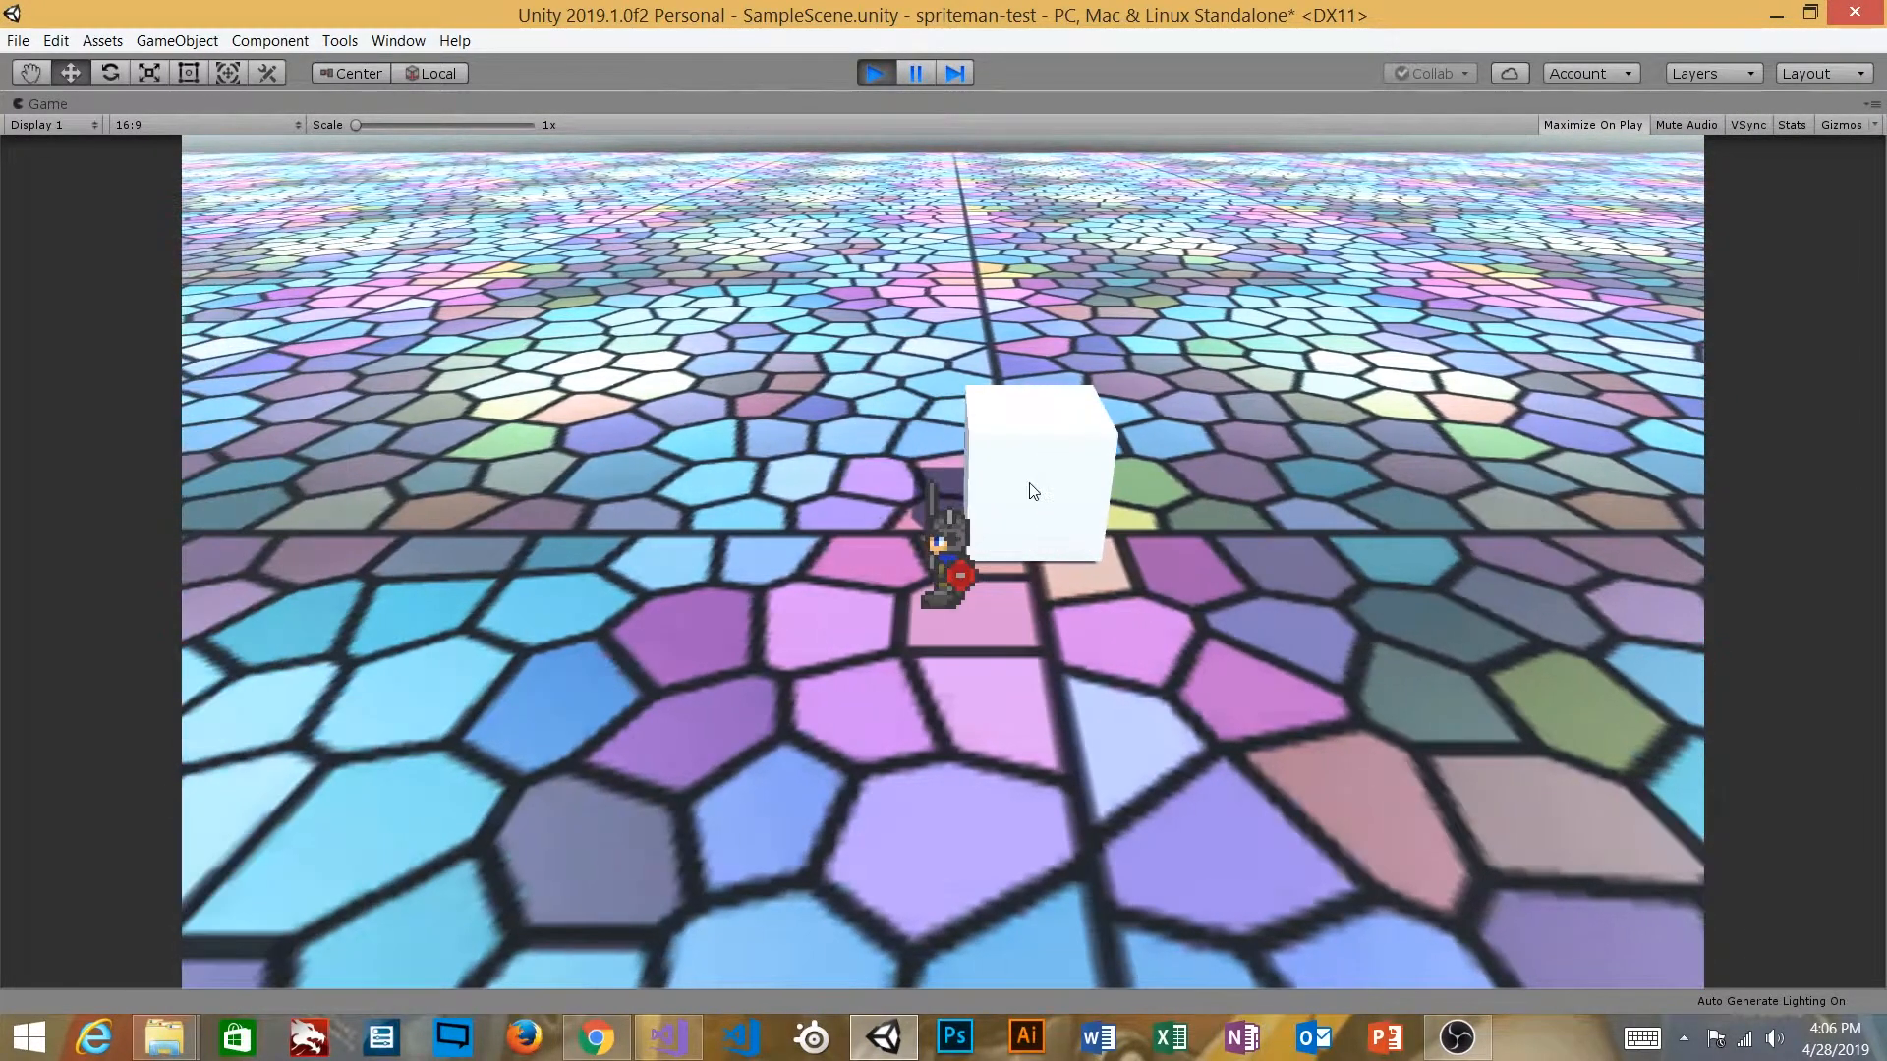
{"action": "left_click", "coordinate": [1029, 482]}
{"action": "key", "text": "s"}
{"action": "key", "text": "d"}
{"action": "key", "text": "s"}
{"action": "left_click", "coordinate": [1029, 482]}
{"action": "key", "text": "w"}
{"action": "key", "text": "d"}
{"action": "left_click", "coordinate": [1030, 481]}
{"action": "key", "text": "d"}
{"action": "left_click", "coordinate": [1030, 481]}
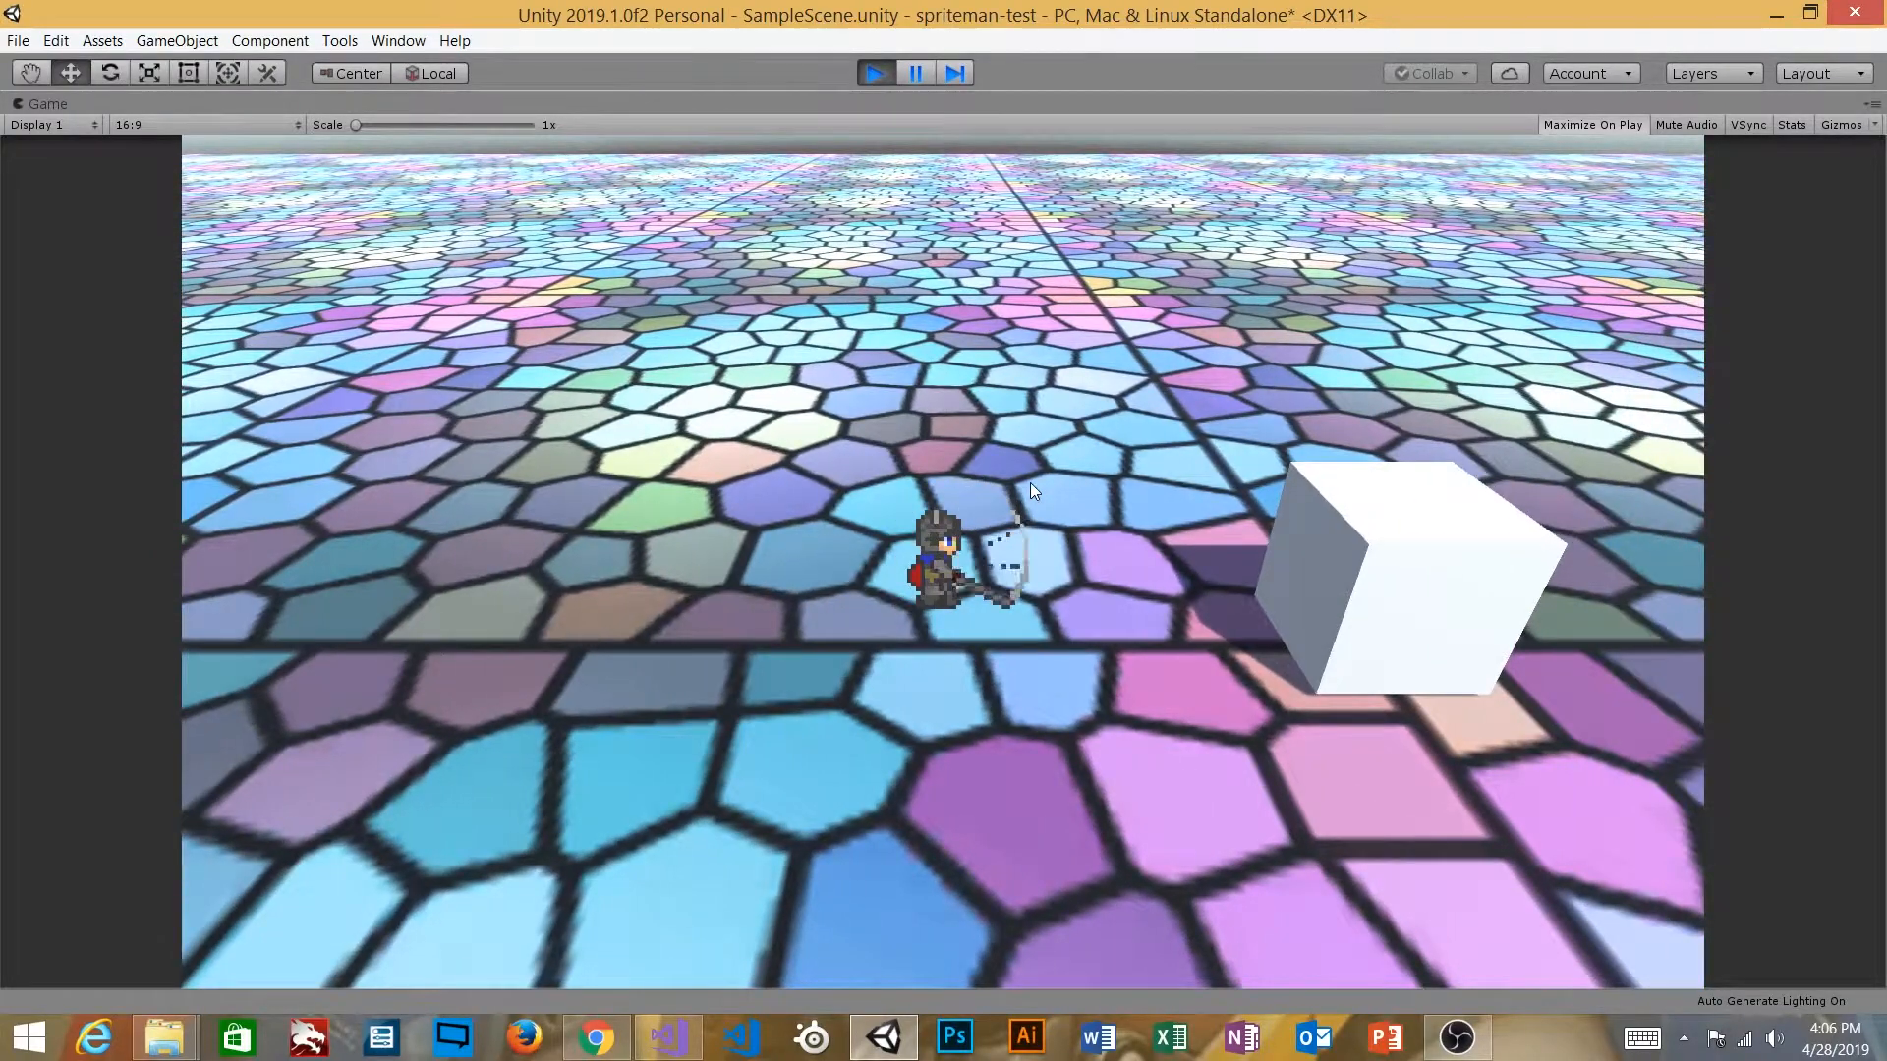
{"action": "key", "text": "s"}
{"action": "key", "text": "a"}
{"action": "left_click", "coordinate": [1030, 482]}
{"action": "key", "text": "d"}
{"action": "left_click", "coordinate": [1030, 481]}
{"action": "key", "text": "d"}
{"action": "key", "text": "s"}
{"action": "key", "text": "a"}
{"action": "left_click", "coordinate": [1029, 481]}
{"action": "key", "text": "w"}
{"action": "key", "text": "a"}
{"action": "left_click", "coordinate": [1030, 482]}
{"action": "key", "text": "s"}
{"action": "key", "text": "d"}
{"action": "key", "text": "s"}
{"action": "key", "text": "w"}
{"action": "key", "text": "d"}
{"action": "key", "text": "a"}
{"action": "key", "text": "s"}
{"action": "key", "text": "a"}
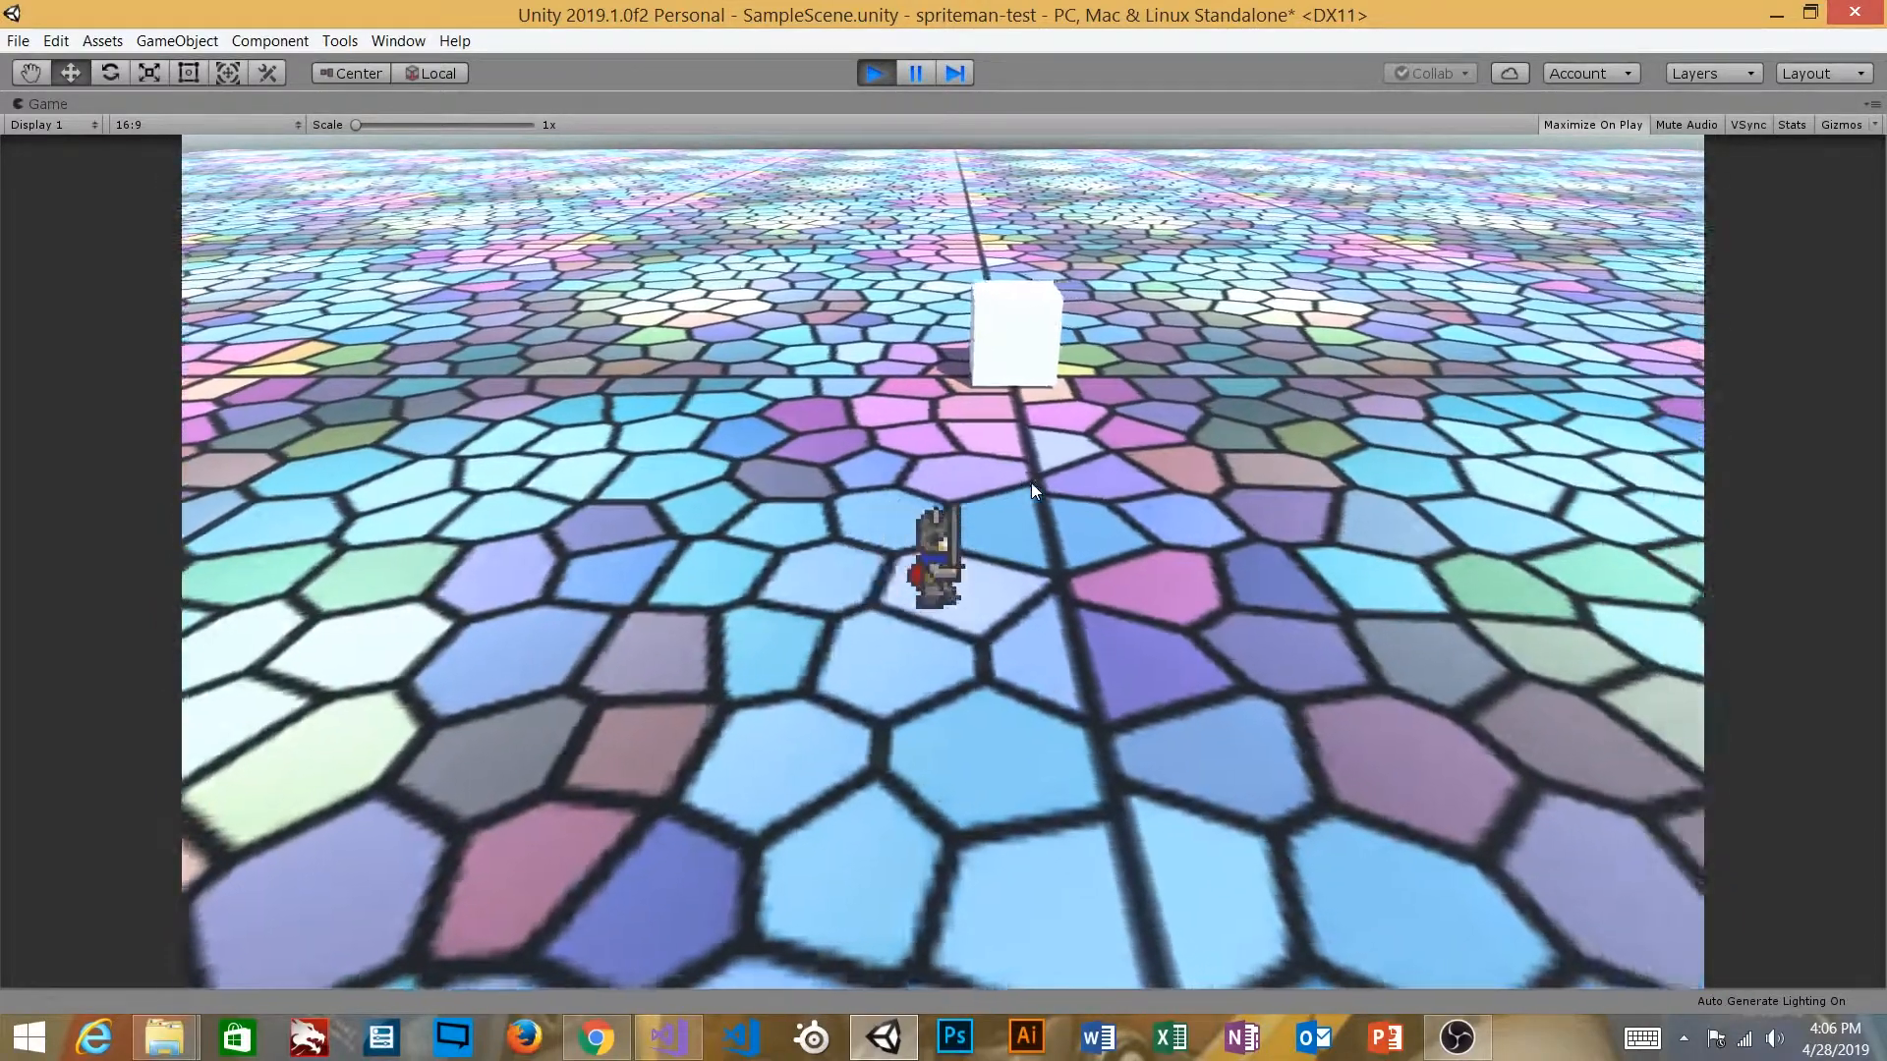
{"action": "key", "text": "d"}
{"action": "key", "text": "s"}
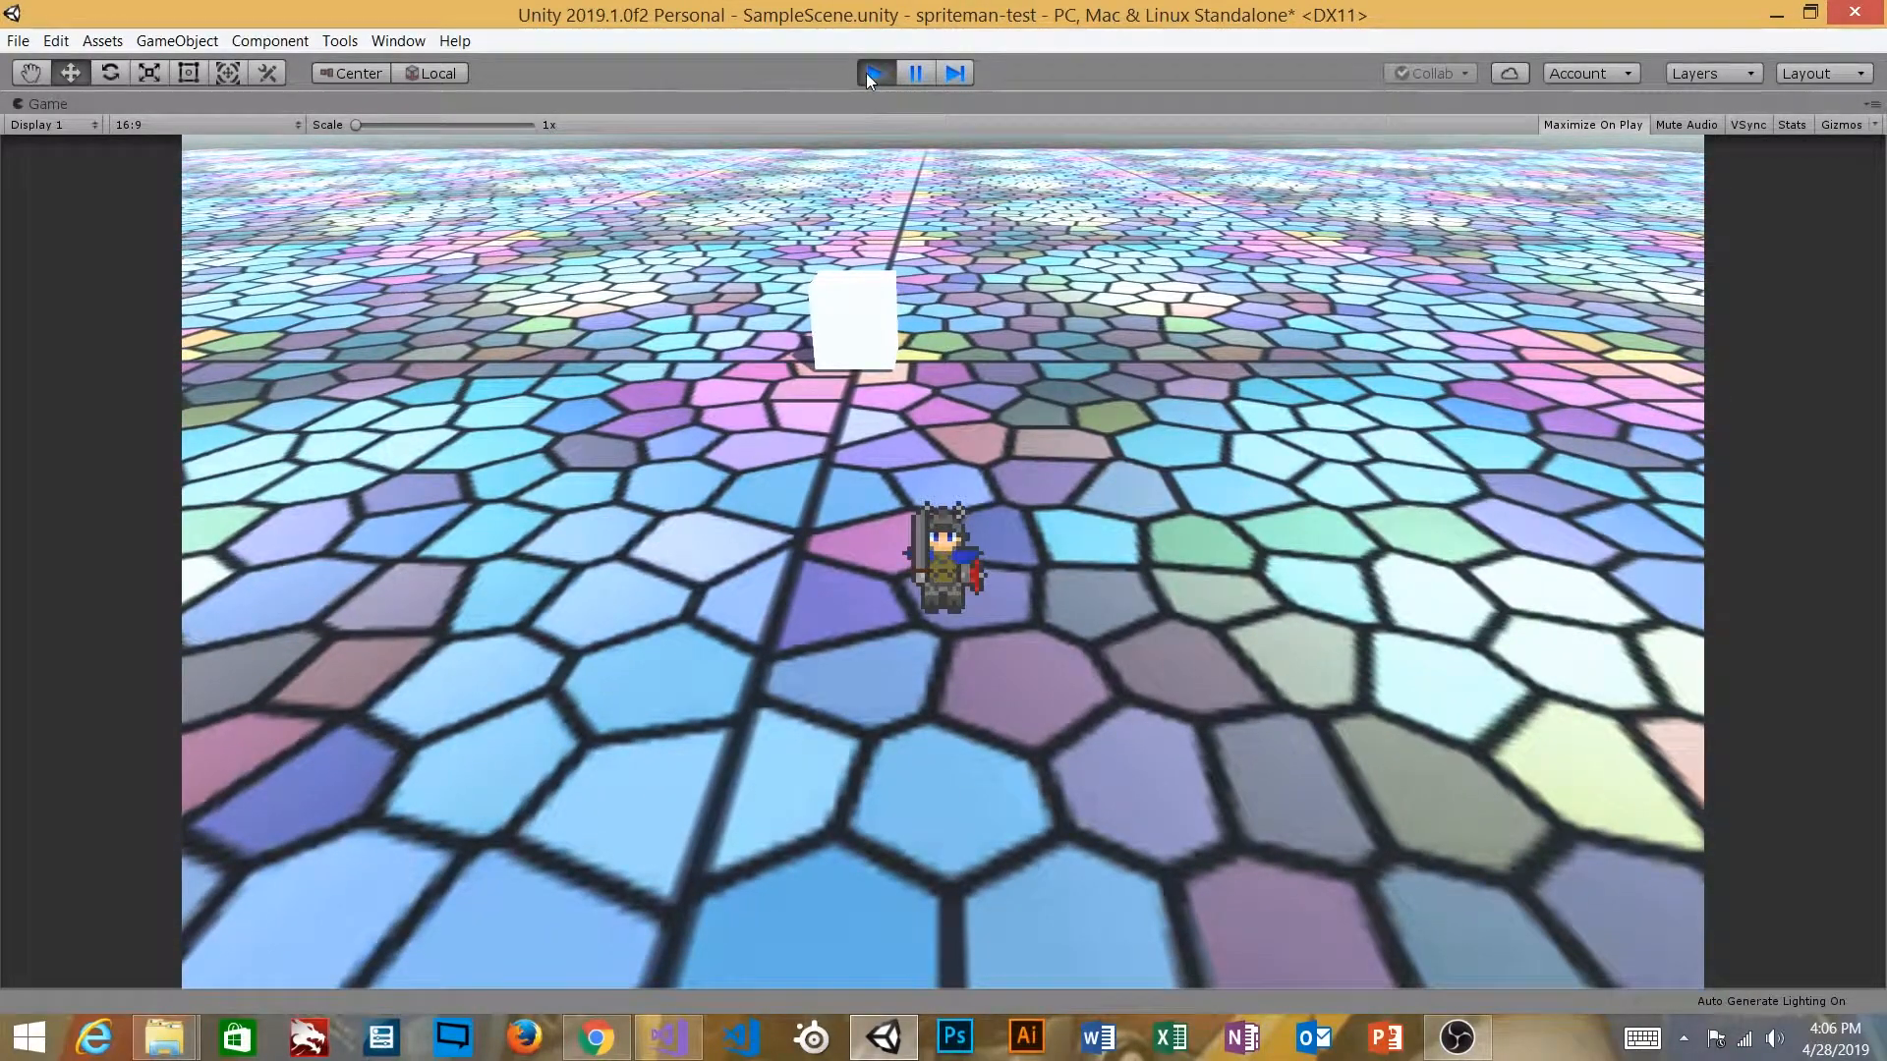
{"action": "left_click", "coordinate": [870, 74]}
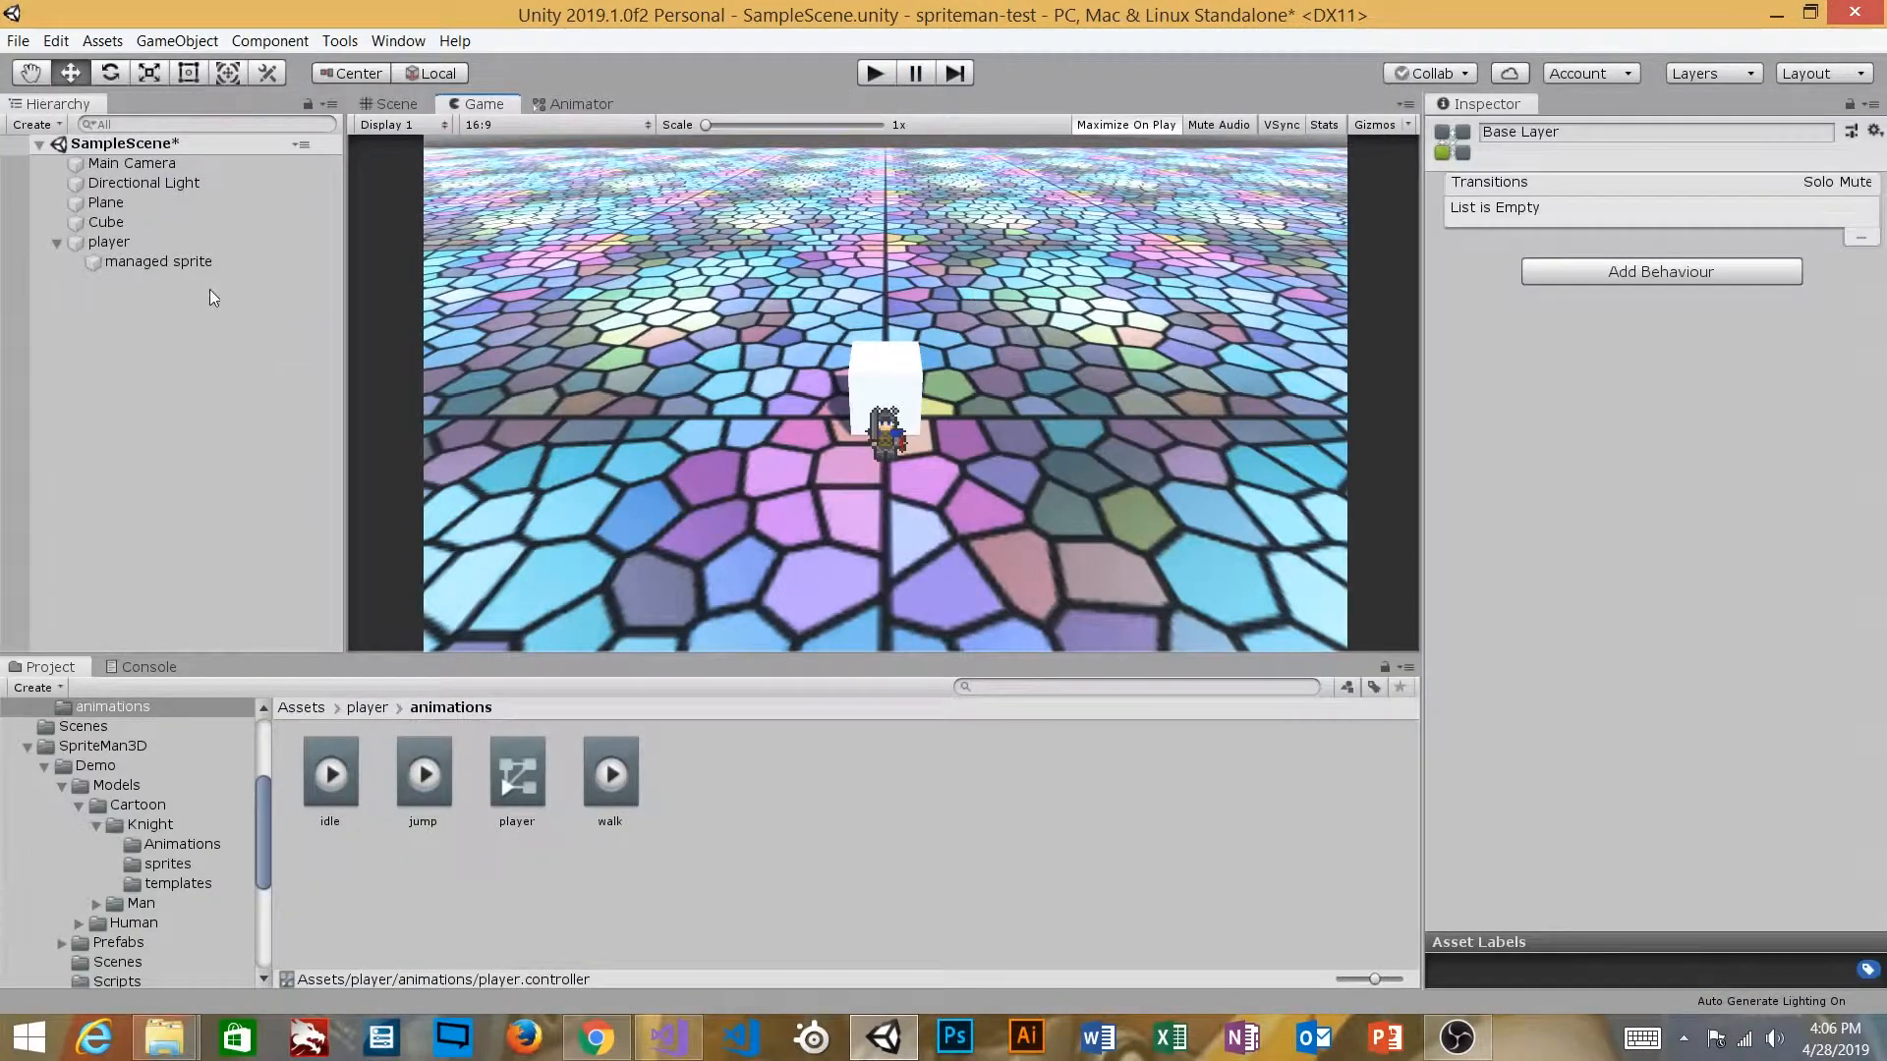
Step: Locate the attack state's motion clip and move it from the Knight sprites folder into player/animations
{"action": "double_click", "coordinate": [519, 773]}
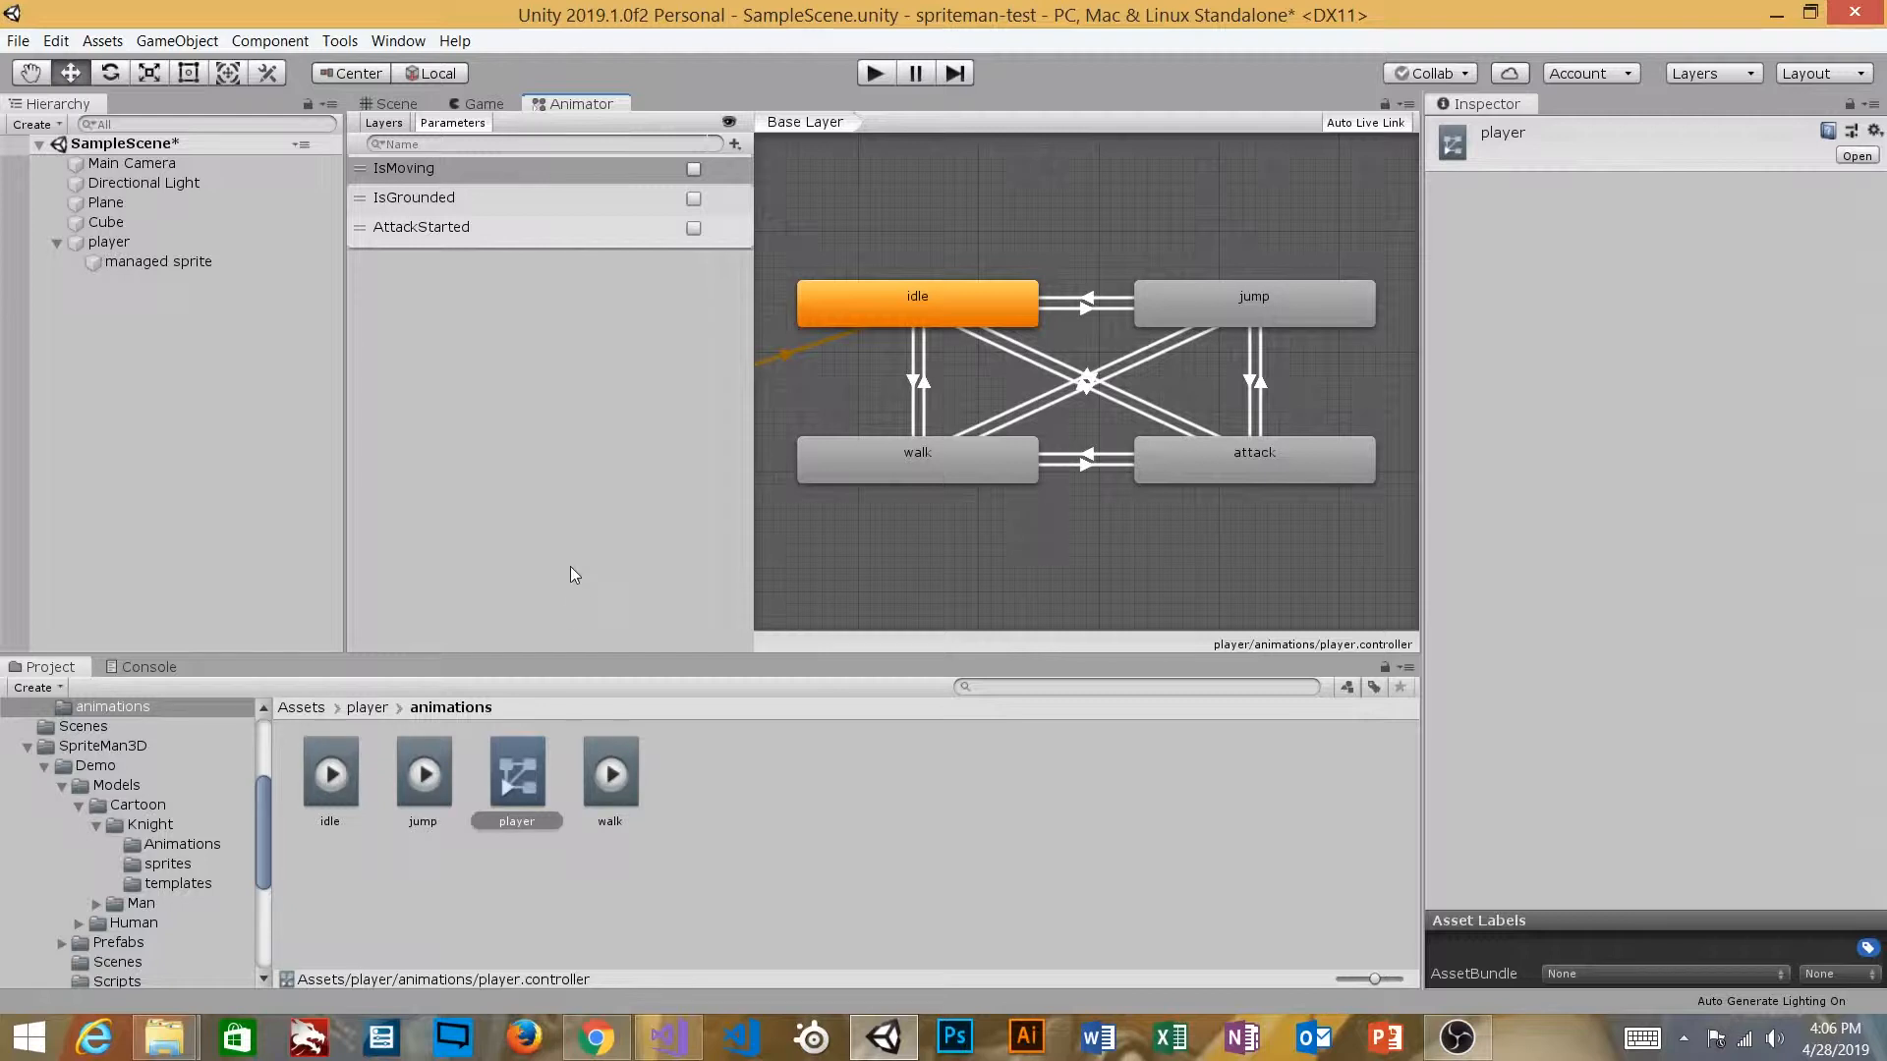
{"action": "left_click", "coordinate": [108, 243]}
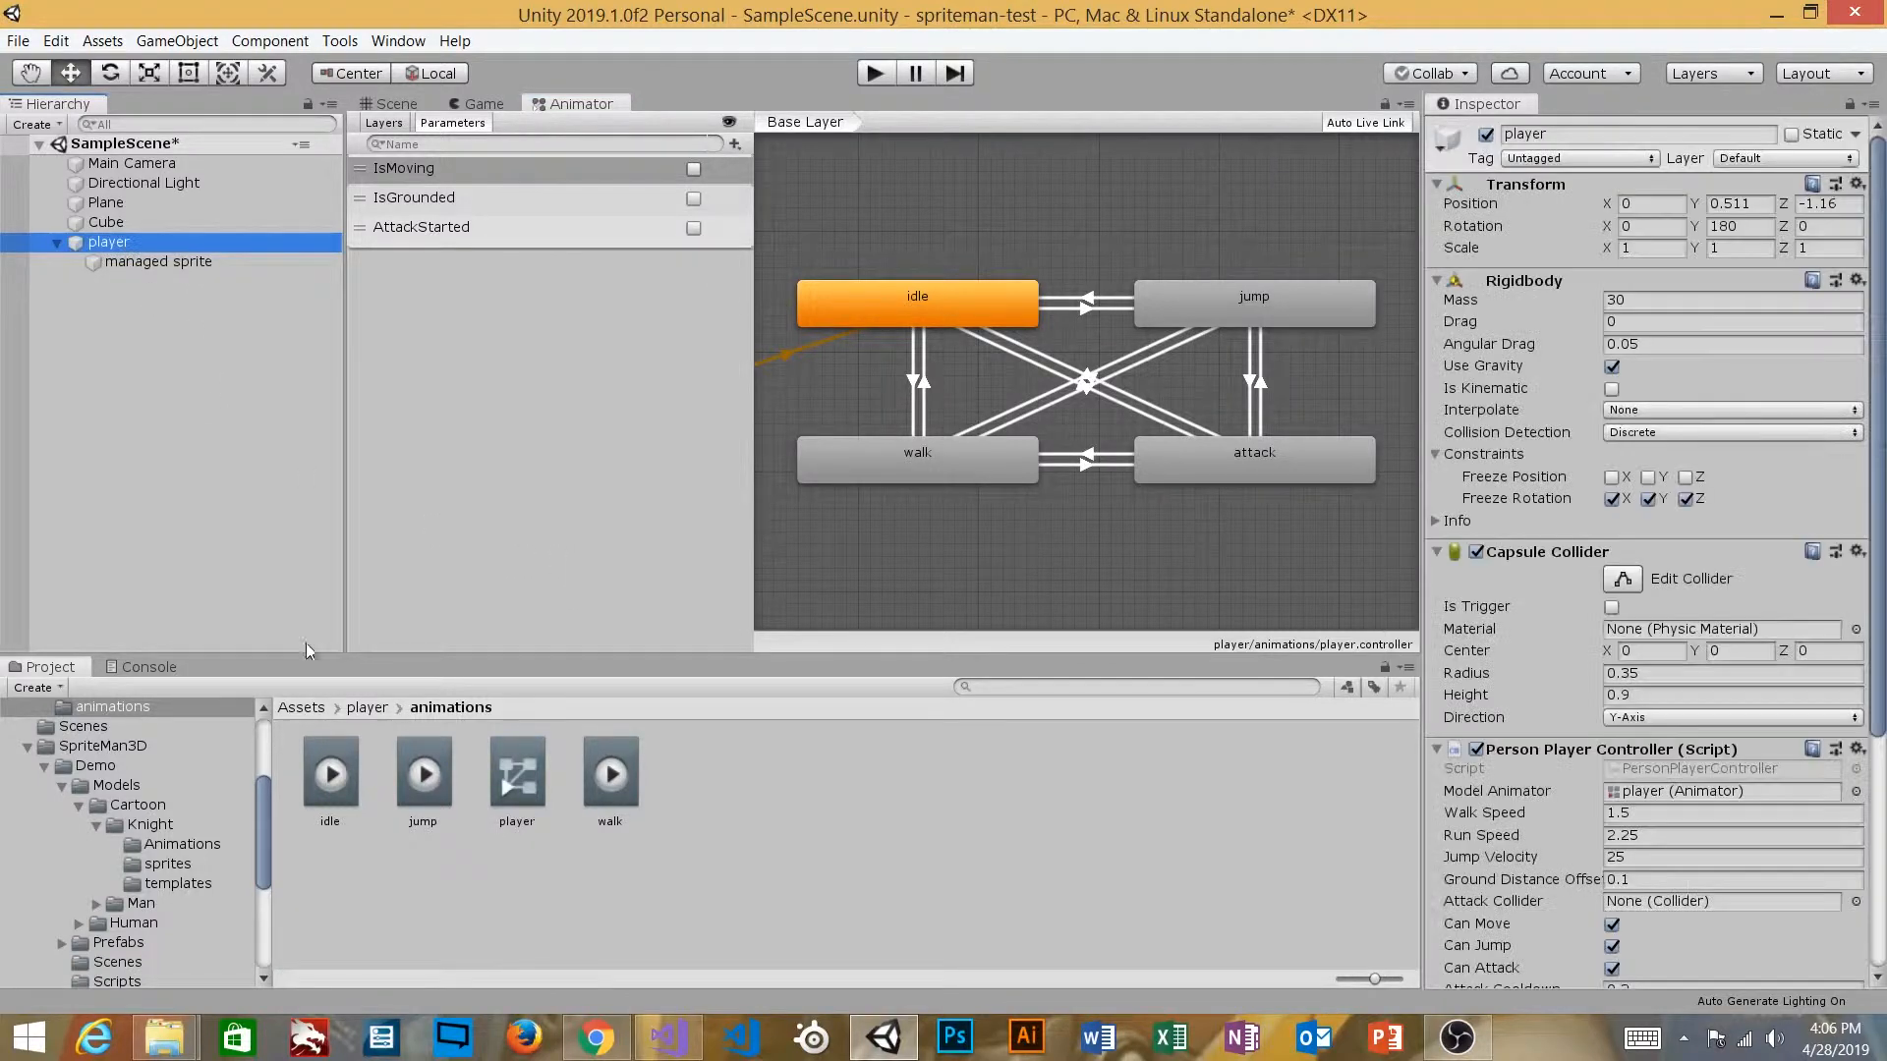
{"action": "left_click", "coordinate": [508, 792]}
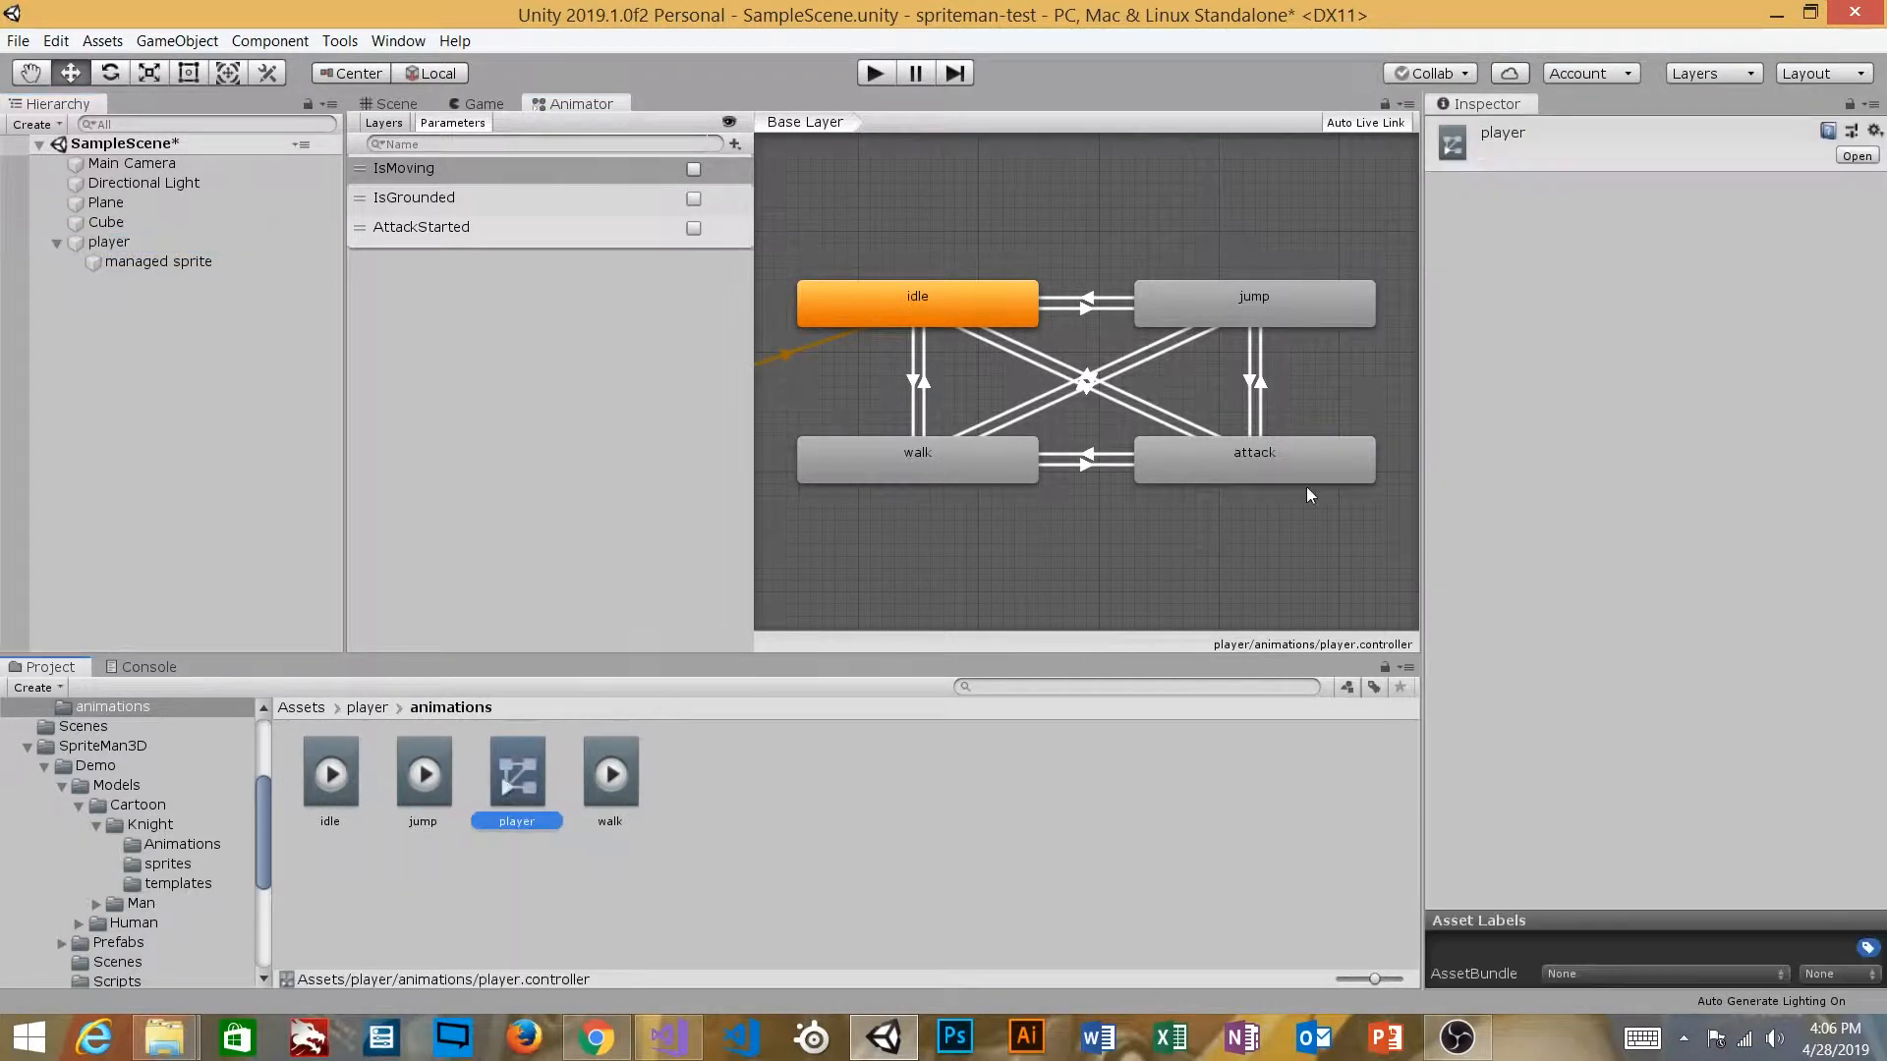
{"action": "left_click", "coordinate": [1283, 469]}
{"action": "left_click", "coordinate": [1635, 183]}
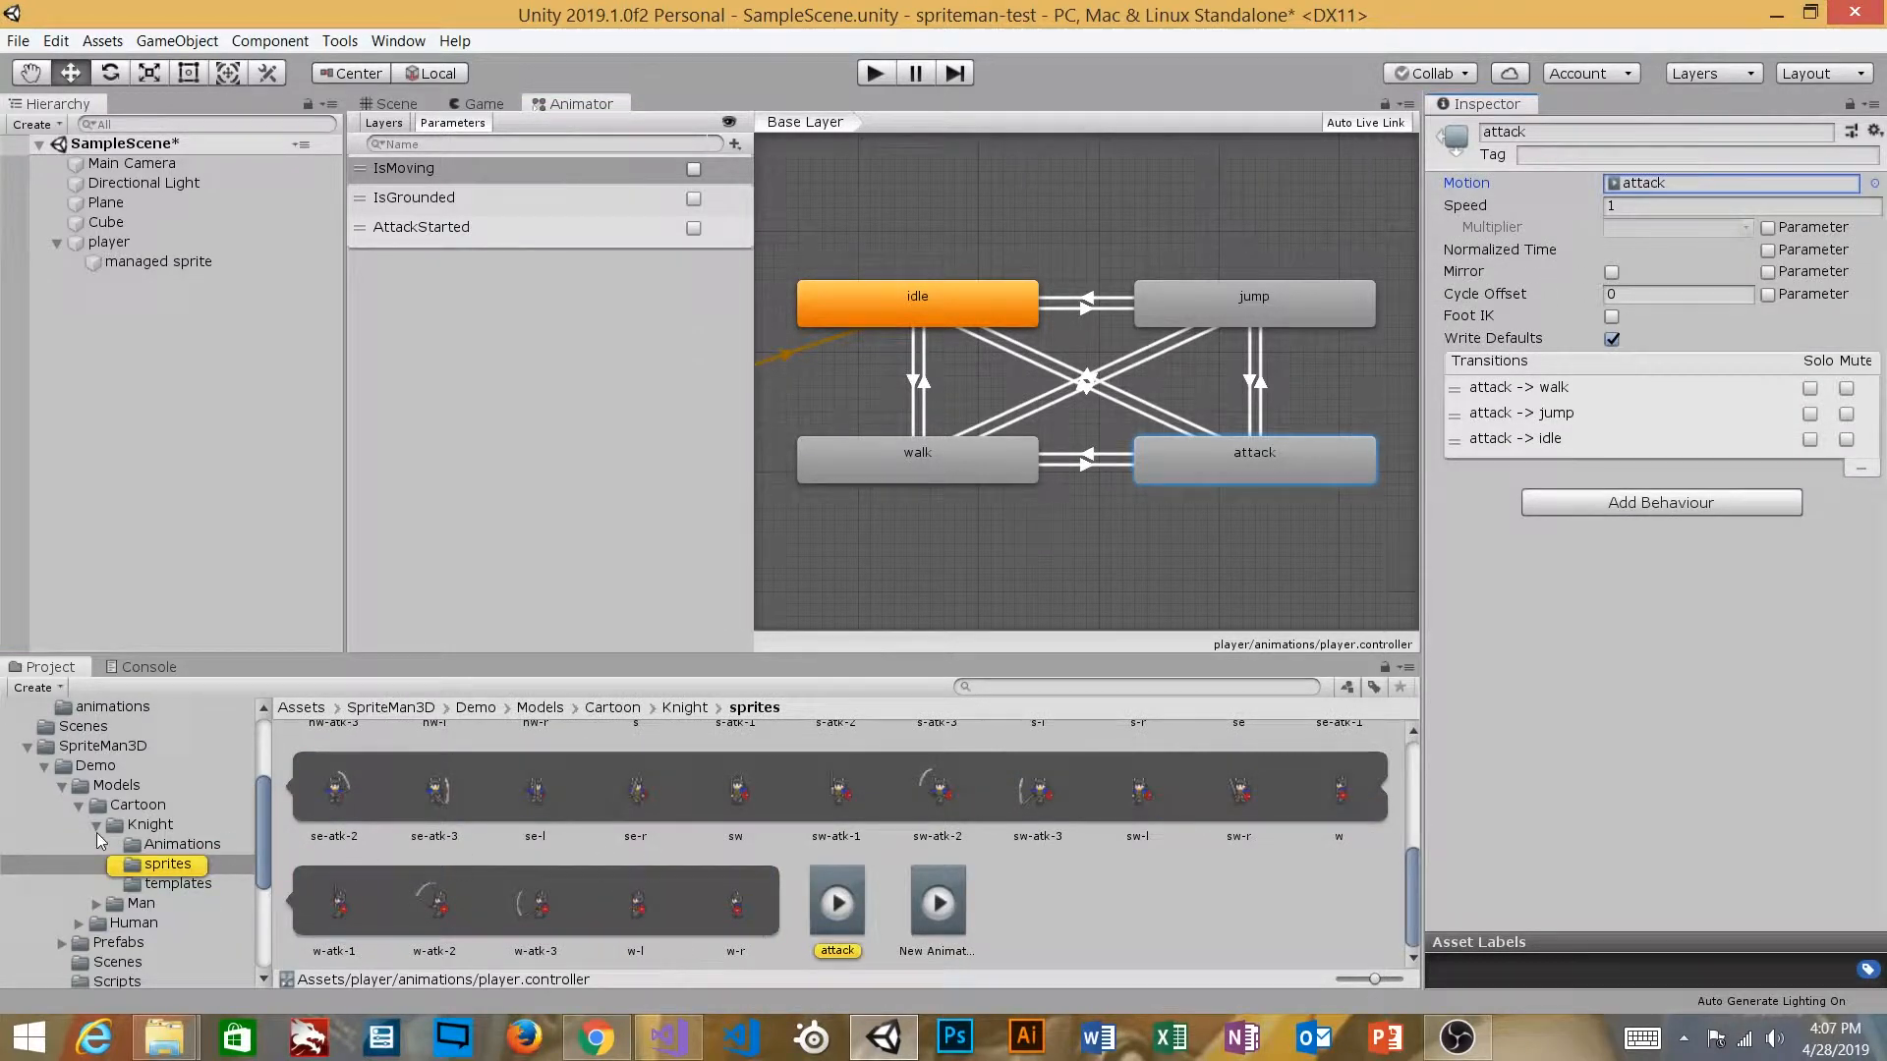
{"action": "scroll", "coordinate": [124, 845], "scroll_direction": "up", "scroll_amount": 3}
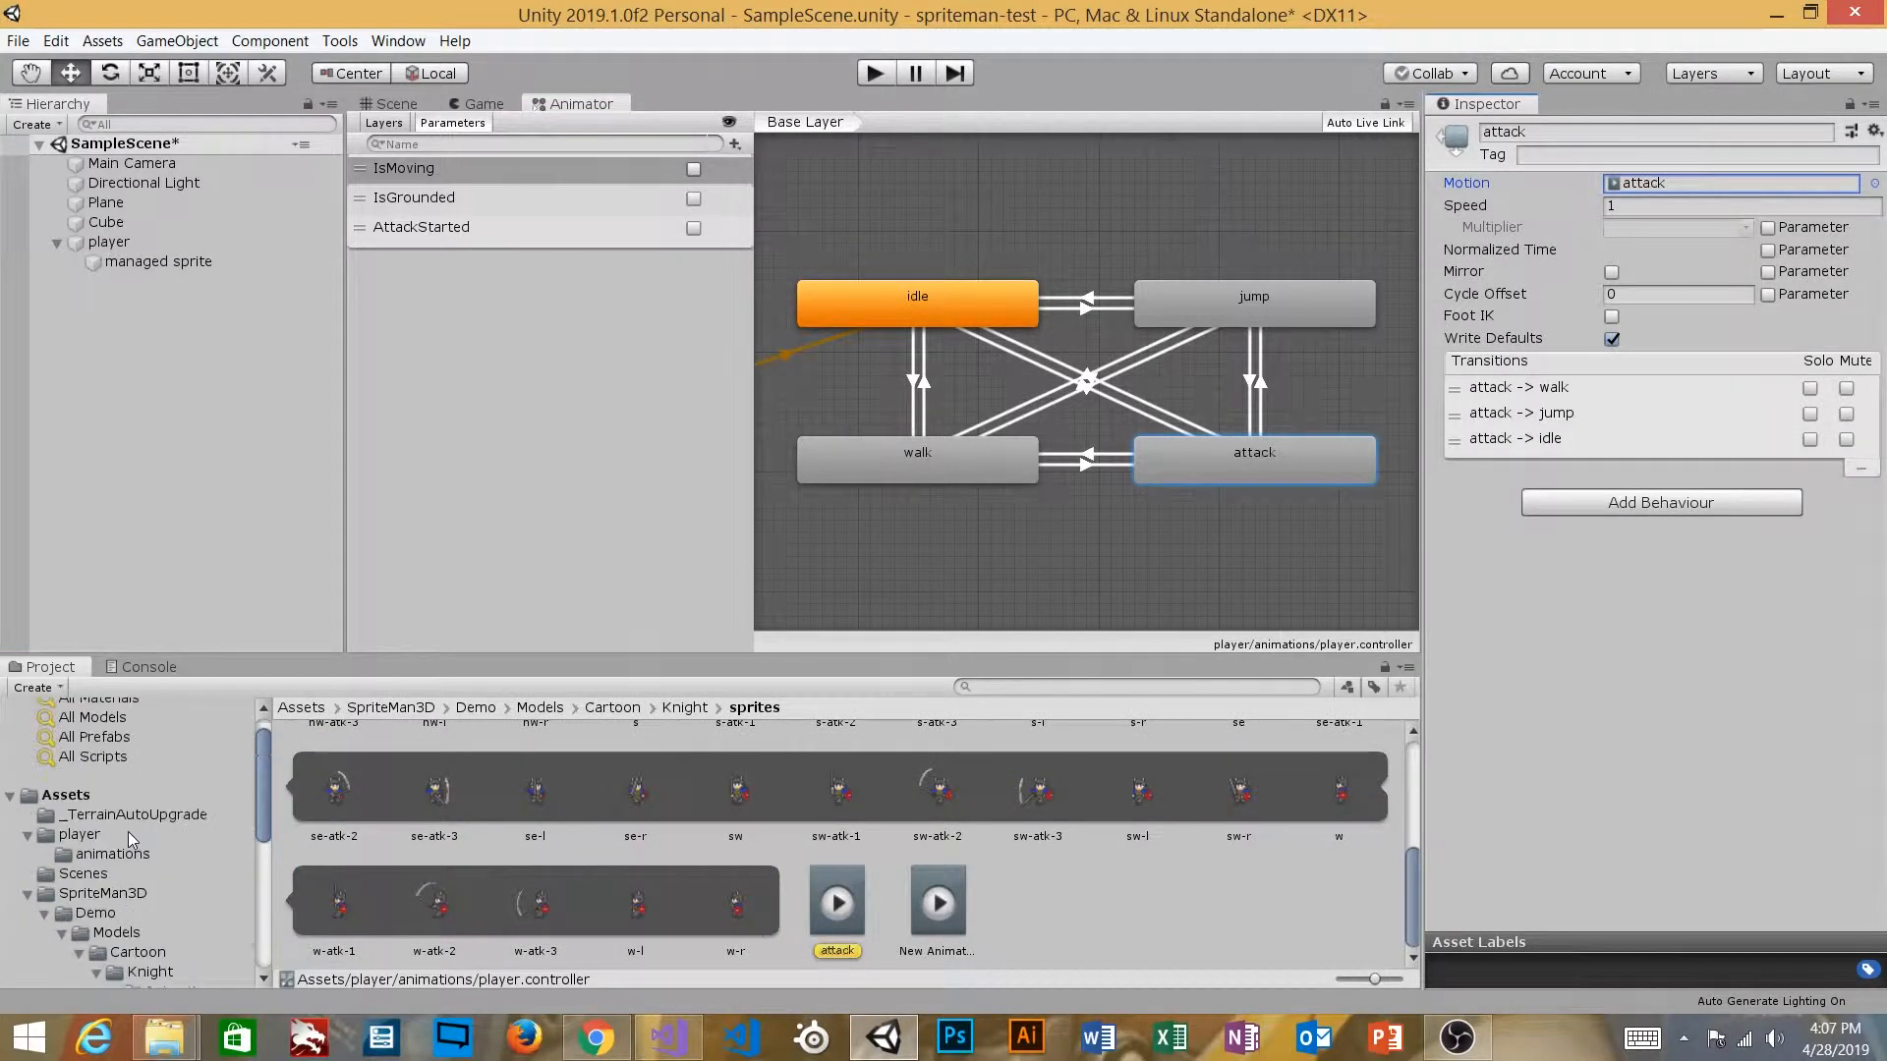
{"action": "left_click", "coordinate": [843, 904]}
{"action": "left_click_drag", "start_coordinate": [437, 774], "coordinate": [142, 788]}
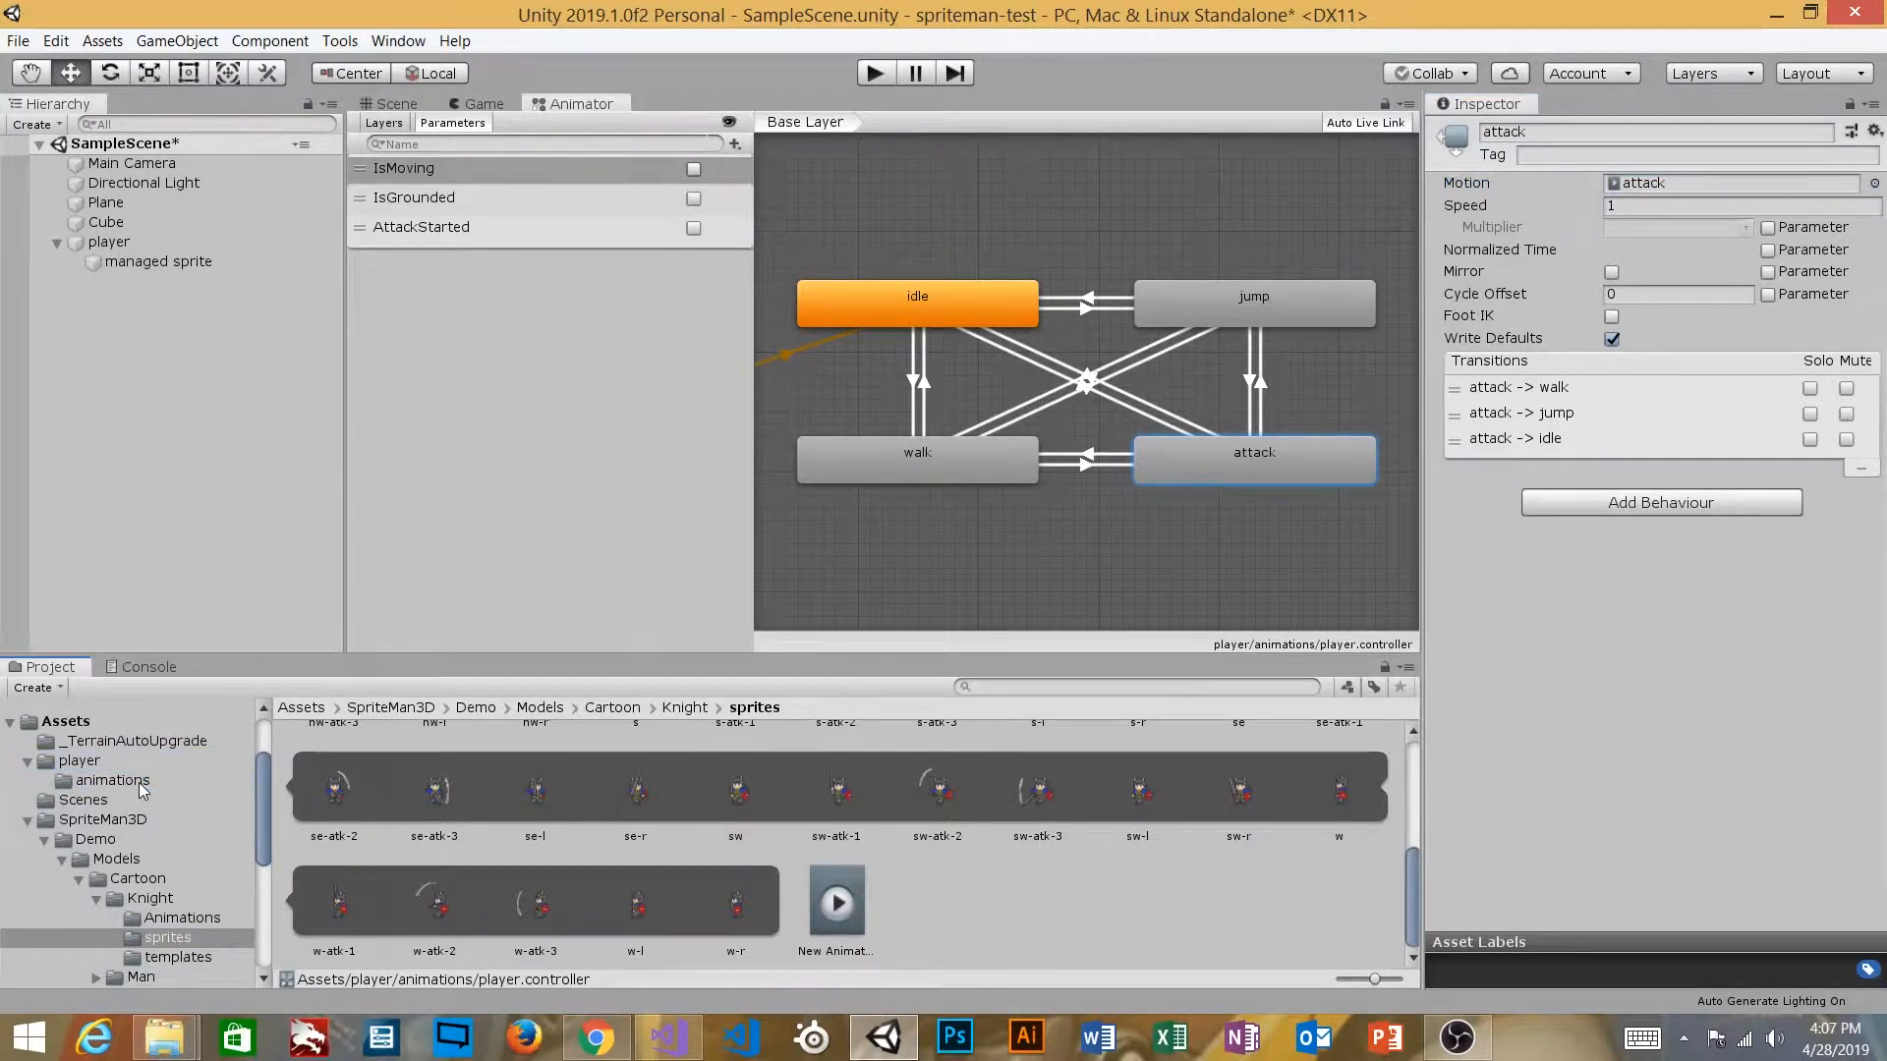
{"action": "left_click", "coordinate": [142, 788]}
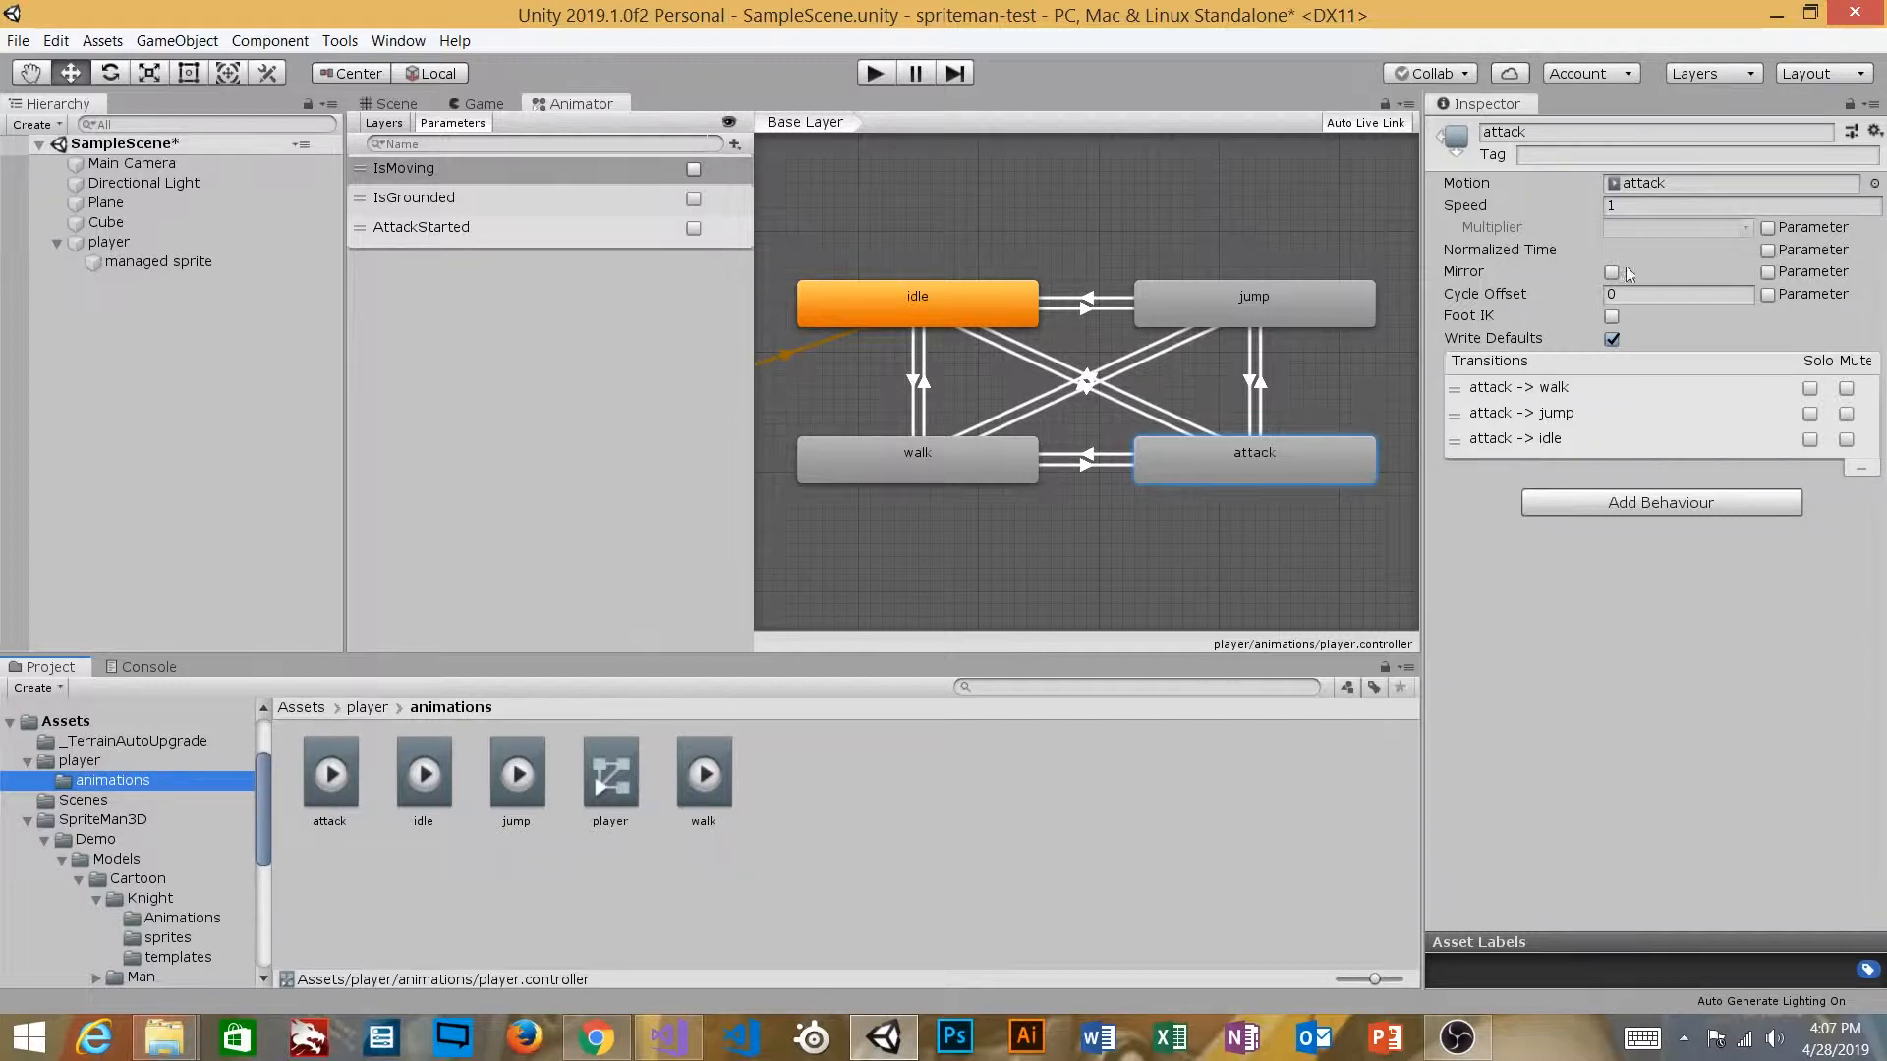
Step: Check the attack state's motion and speed, and inspect the loop settings of the attack, idle and jump clips
{"action": "left_click", "coordinate": [1677, 182]}
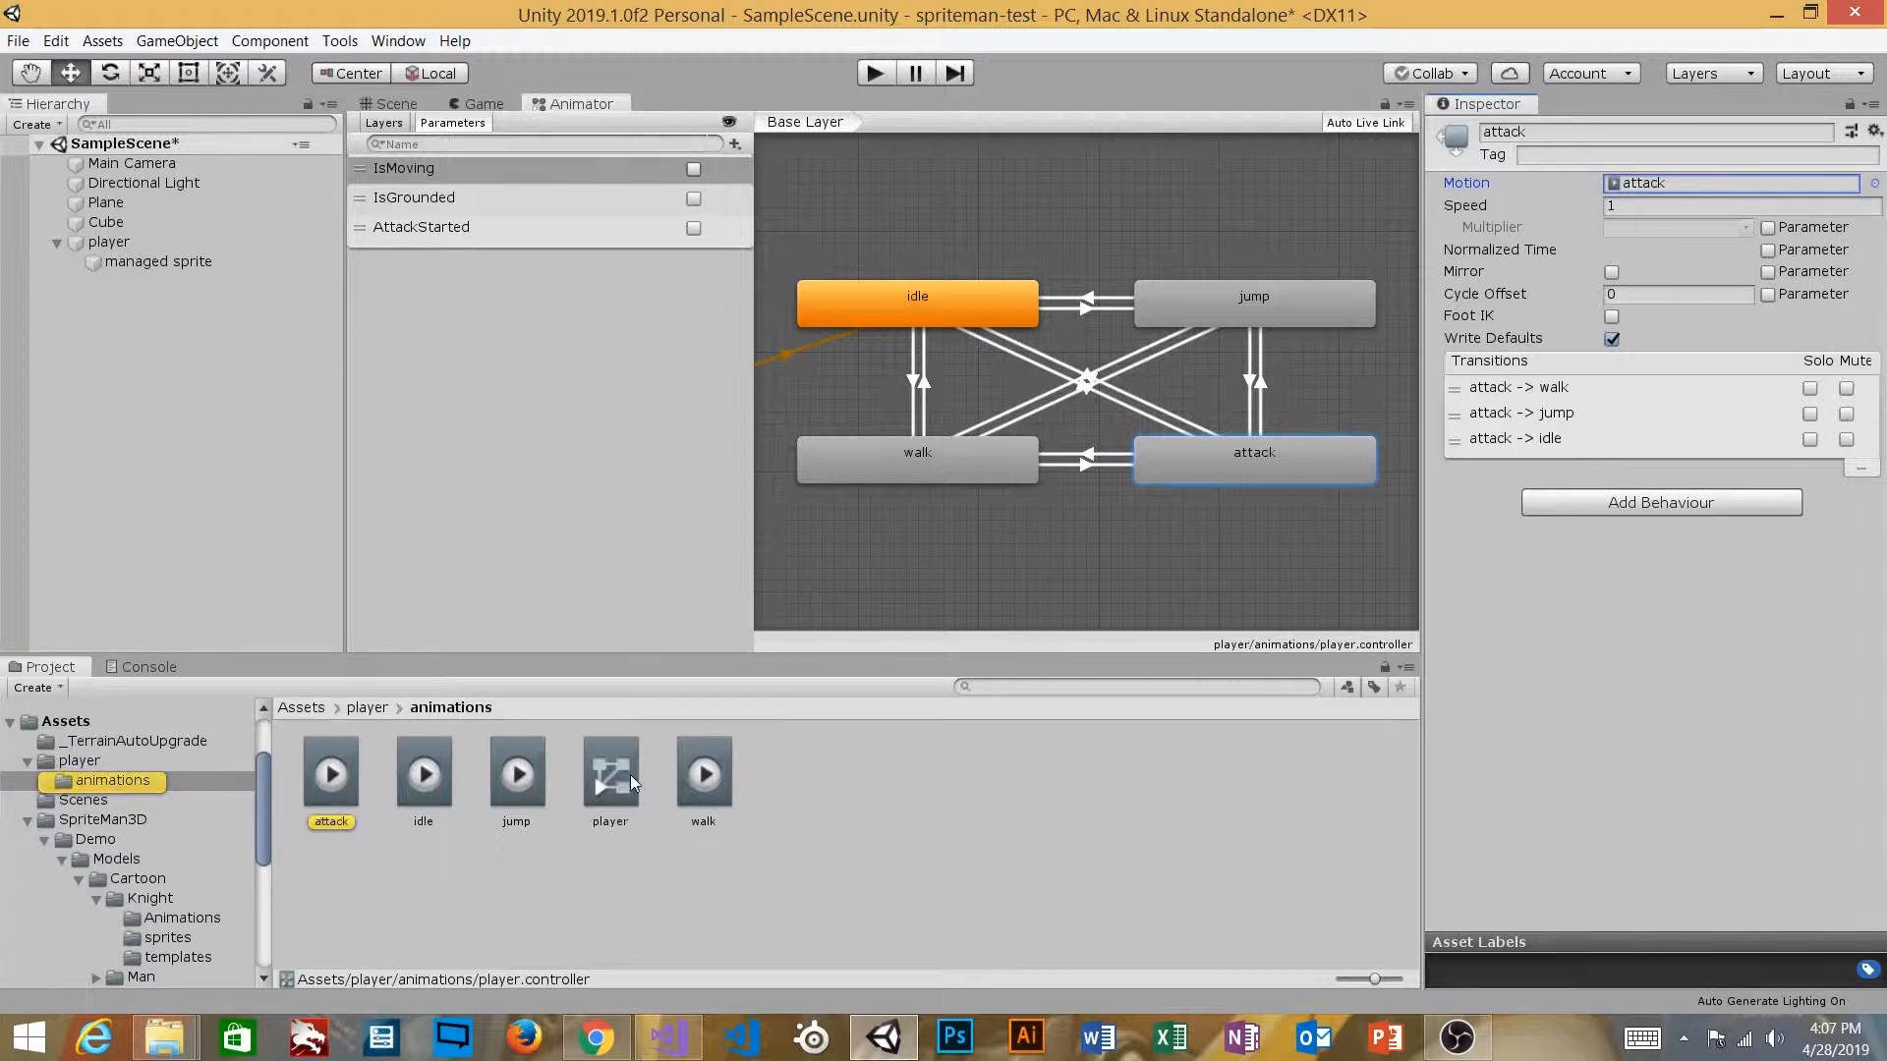
{"action": "left_click", "coordinate": [1486, 208]}
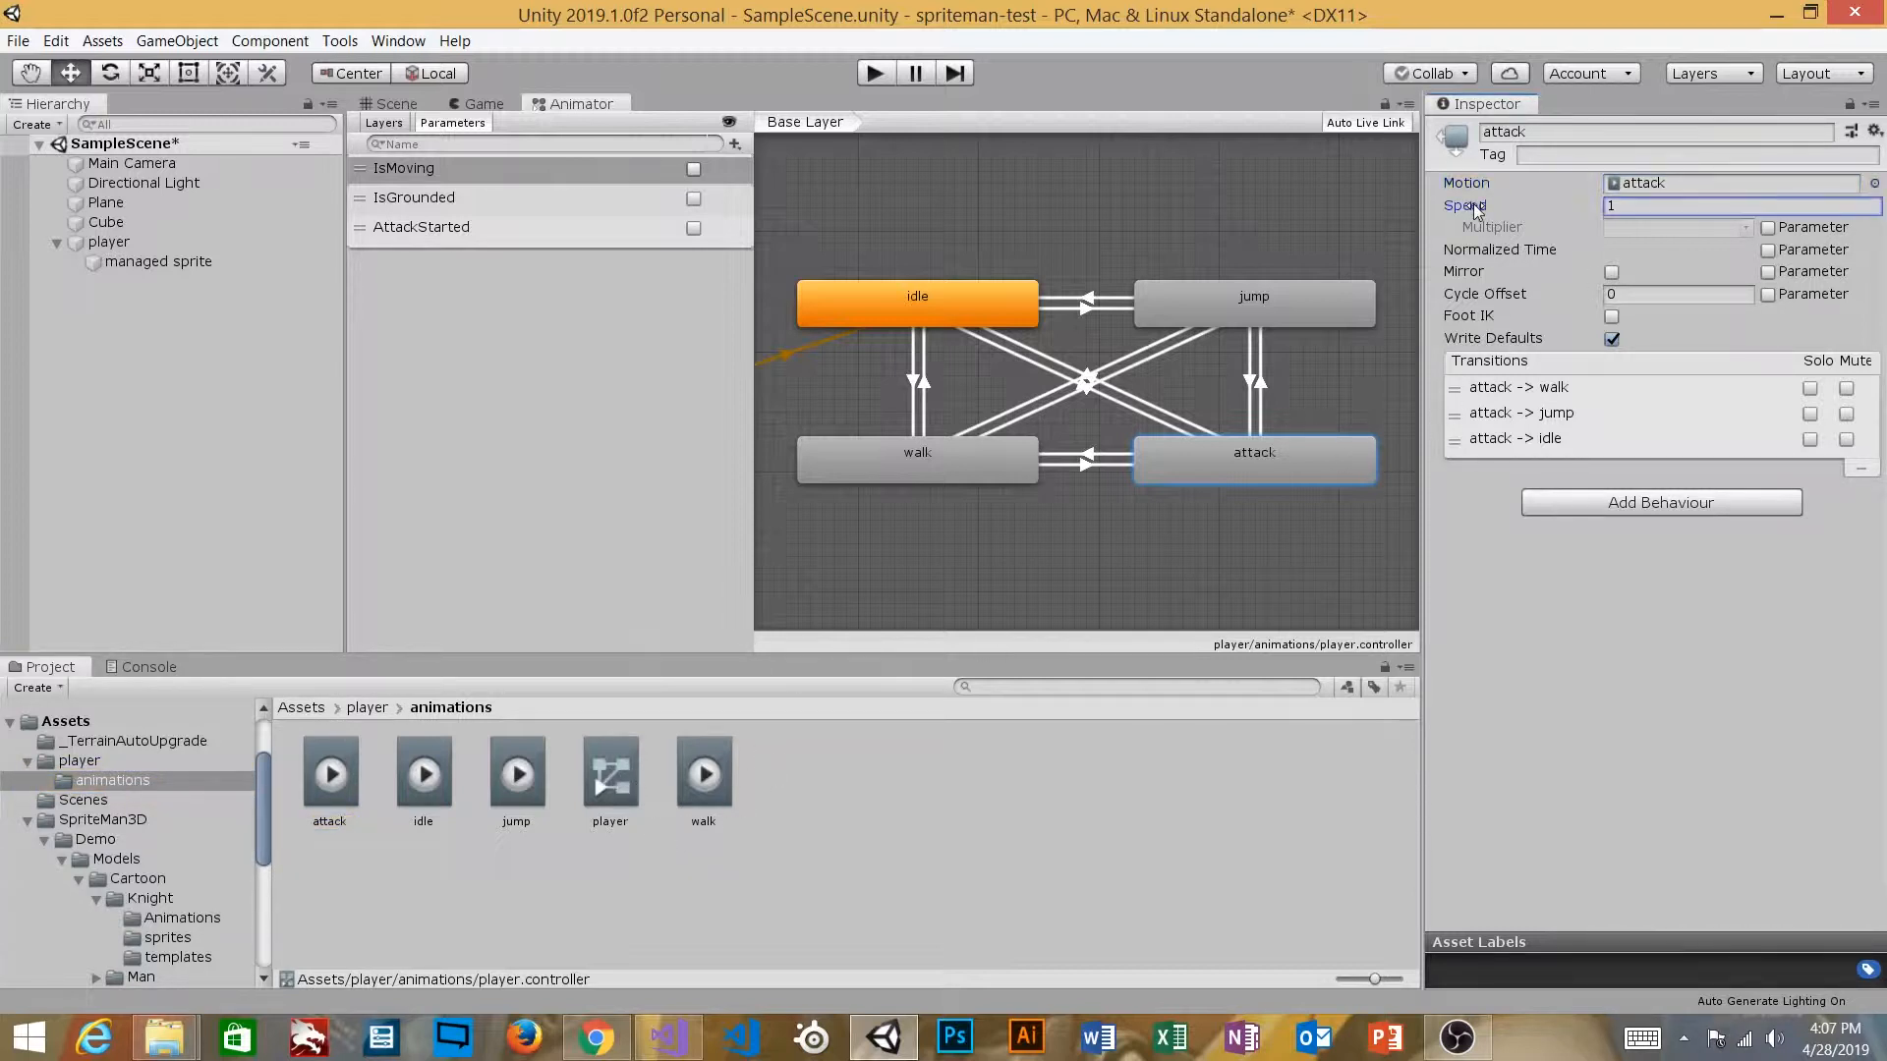
{"action": "left_click", "coordinate": [340, 771]}
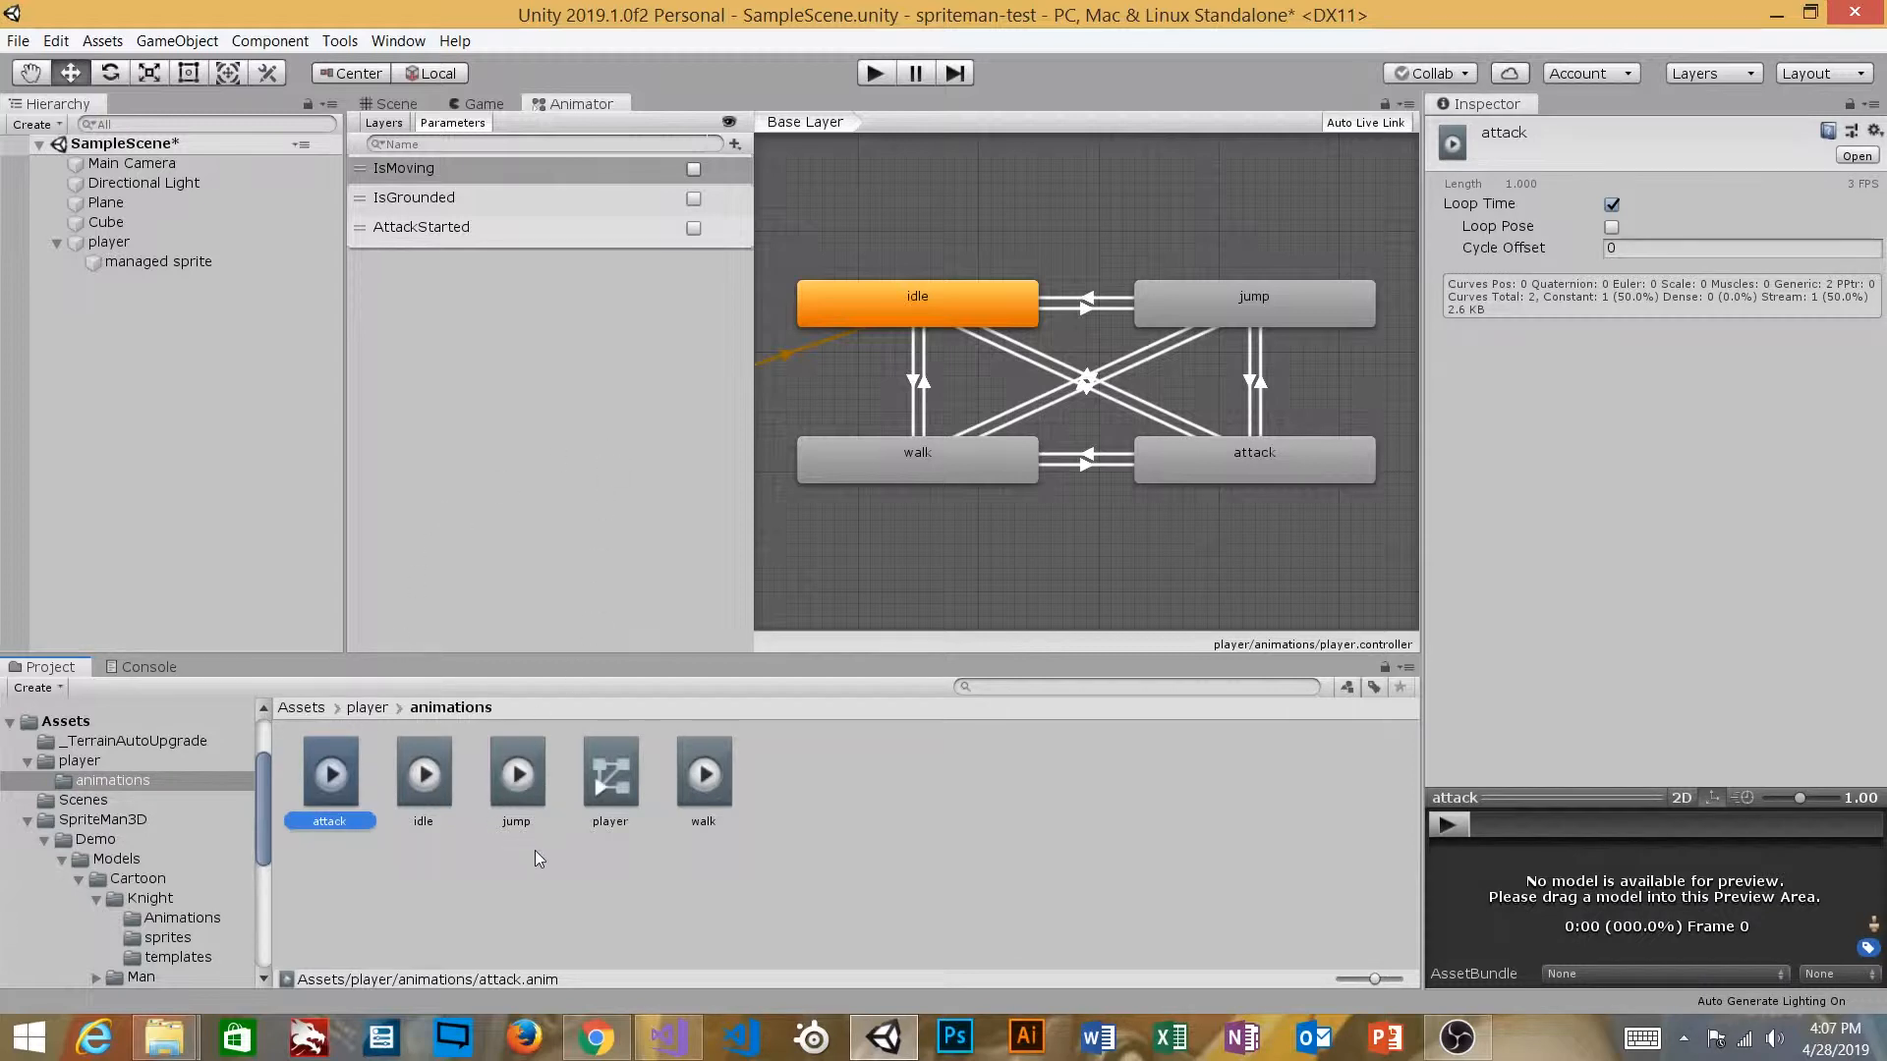
{"action": "left_click", "coordinate": [524, 783]}
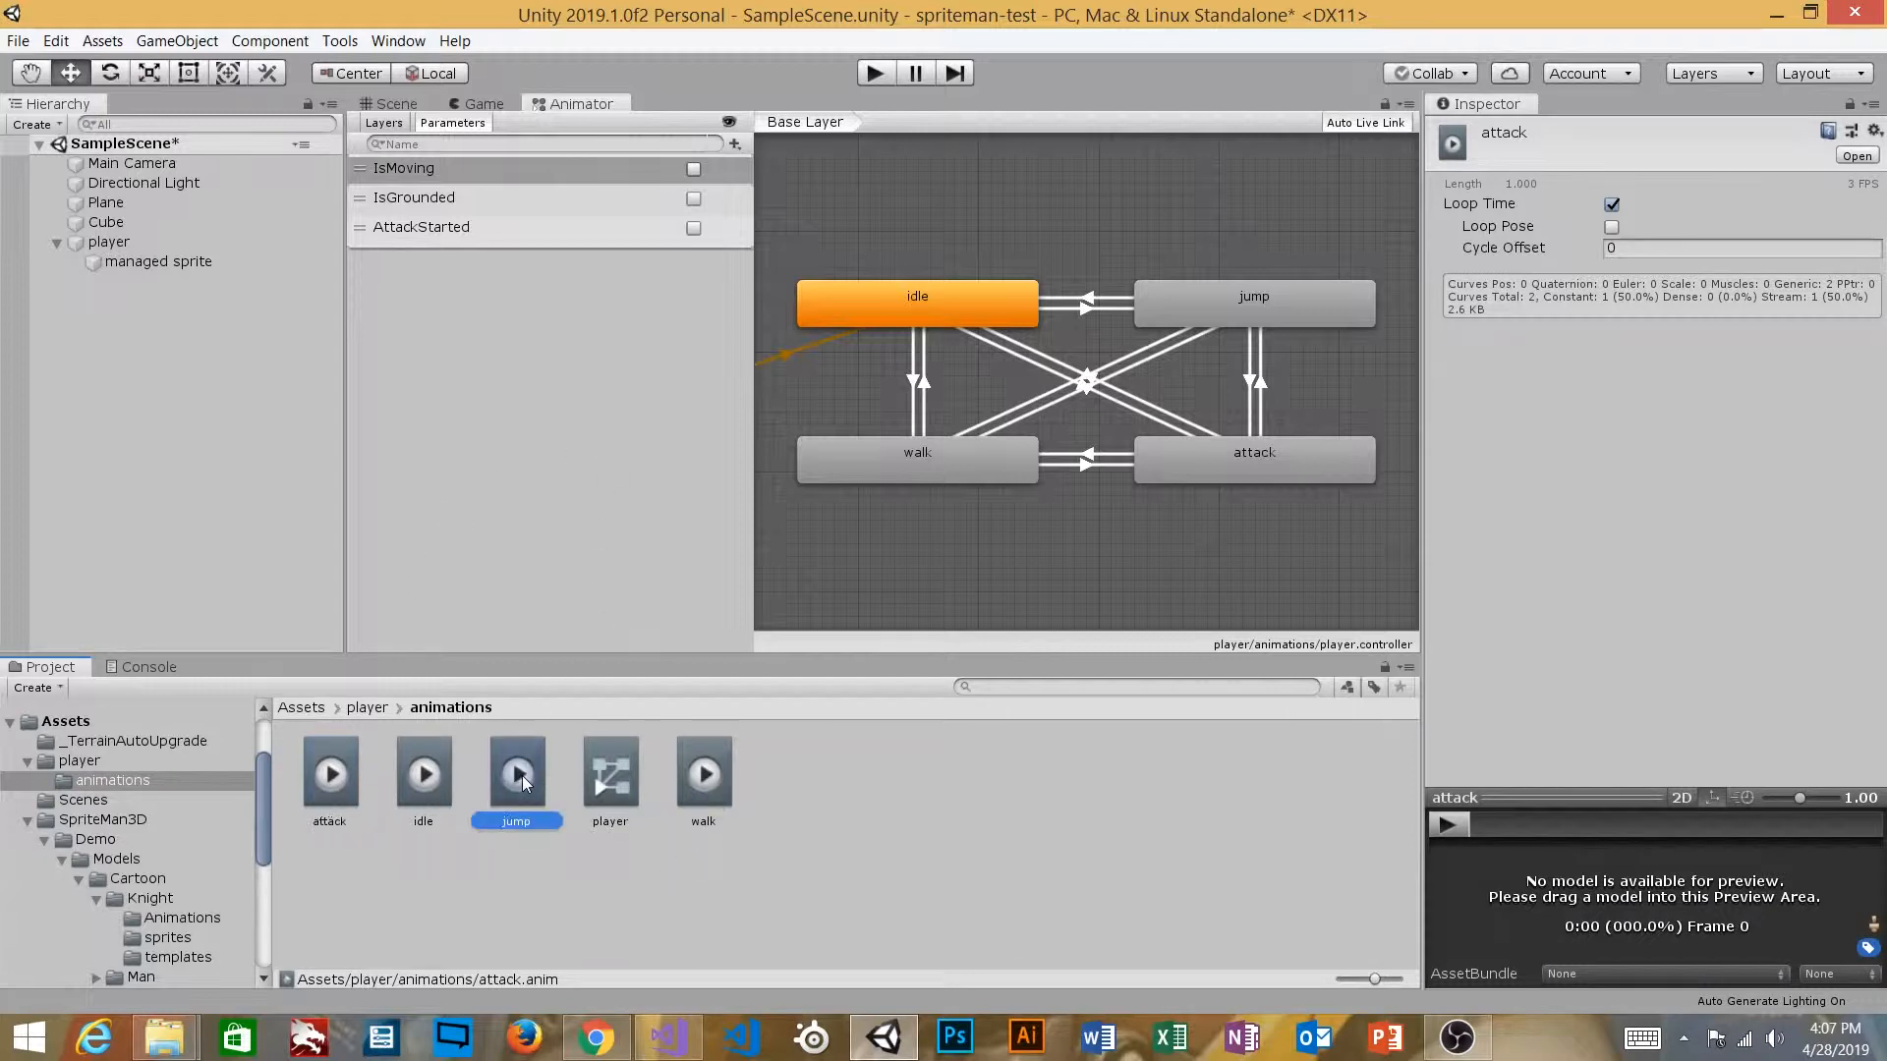
{"action": "left_click", "coordinate": [344, 789]}
{"action": "left_click", "coordinate": [432, 783]}
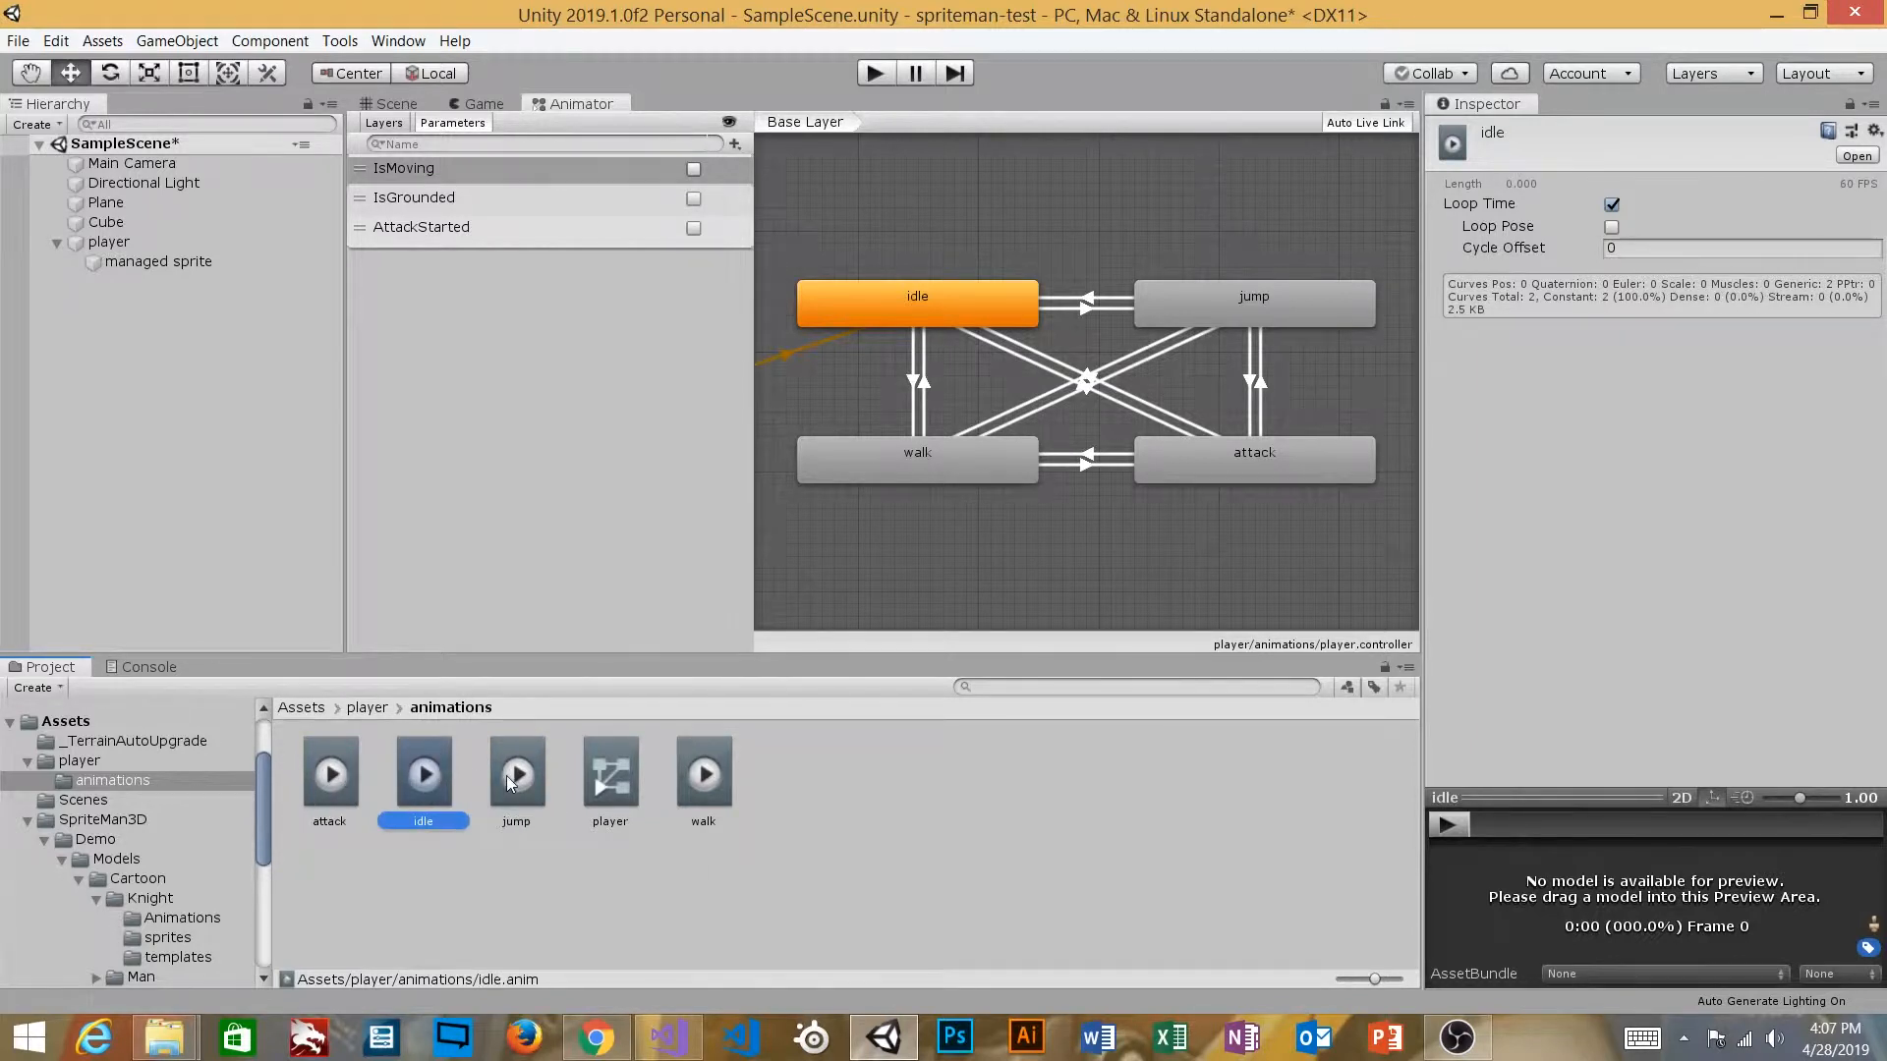
{"action": "left_click", "coordinate": [510, 782]}
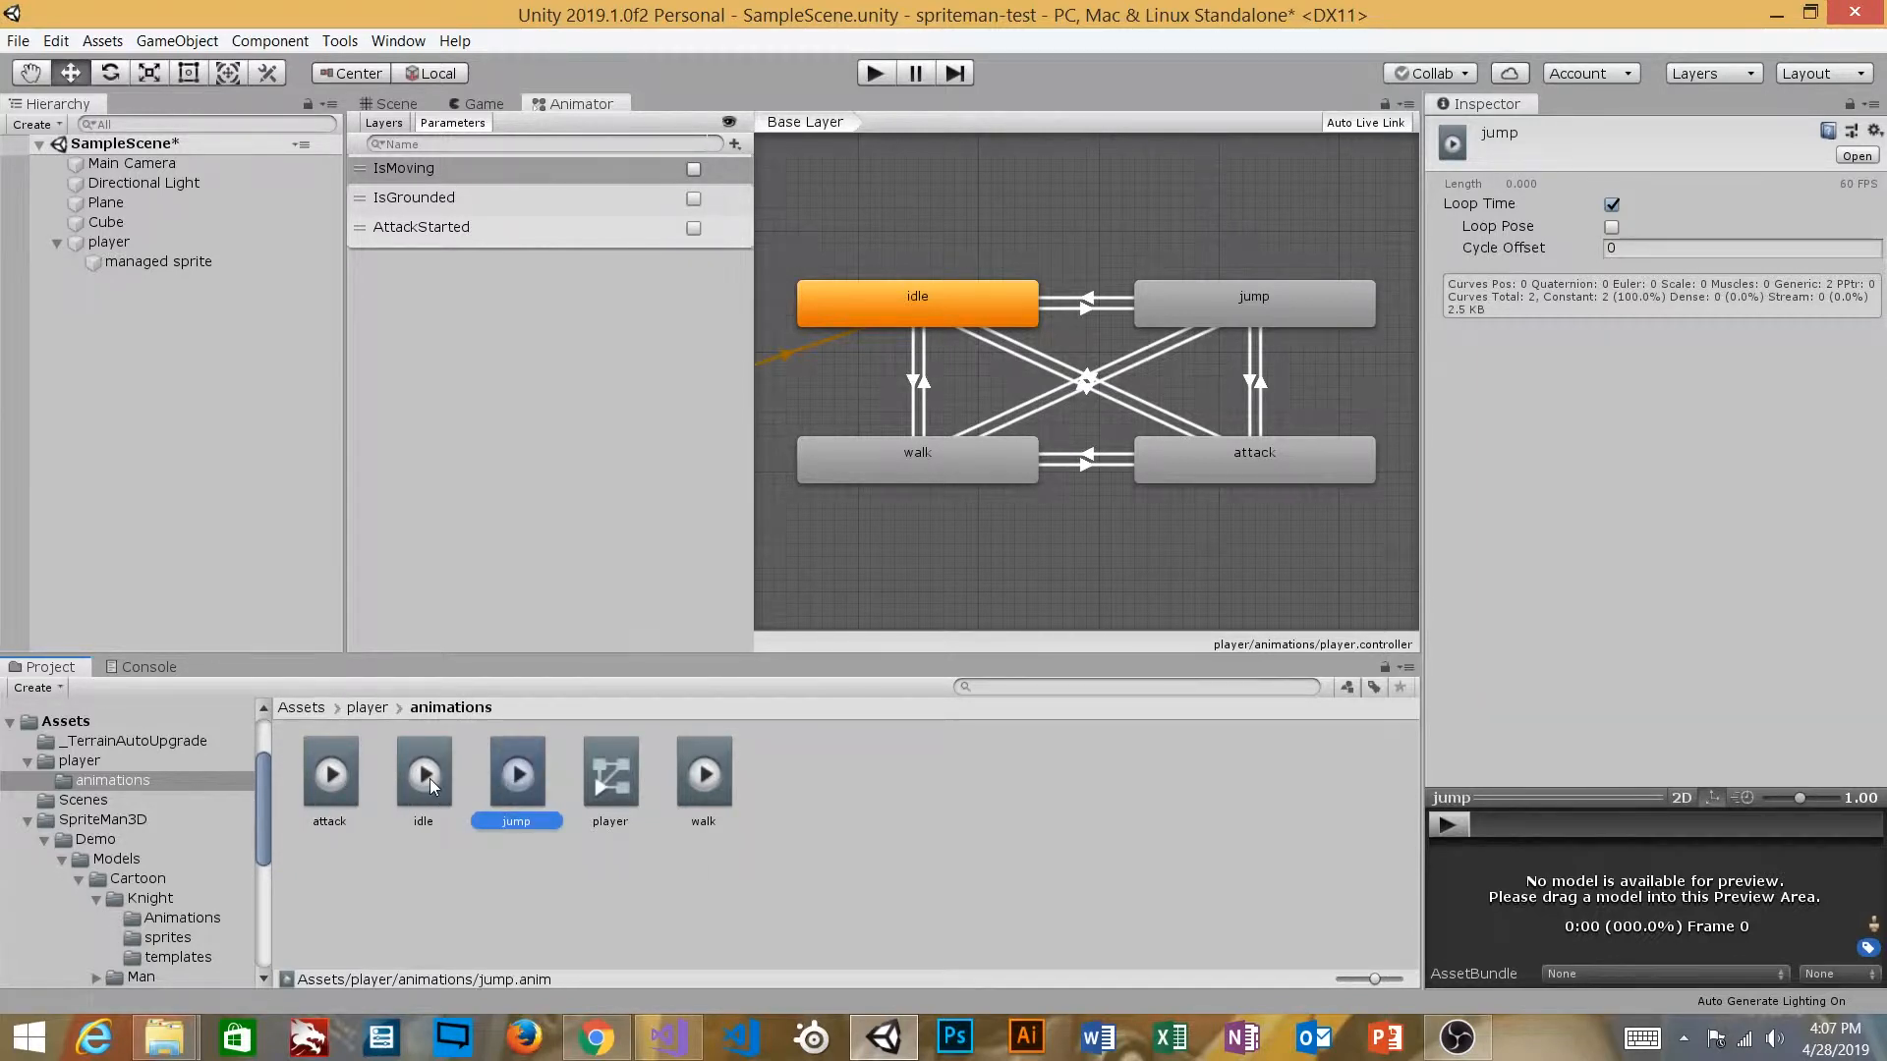
Step: Disable Loop Time on the idle, jump and attack animation clips, leaving the walk clip looping
{"action": "left_click", "coordinate": [429, 783]}
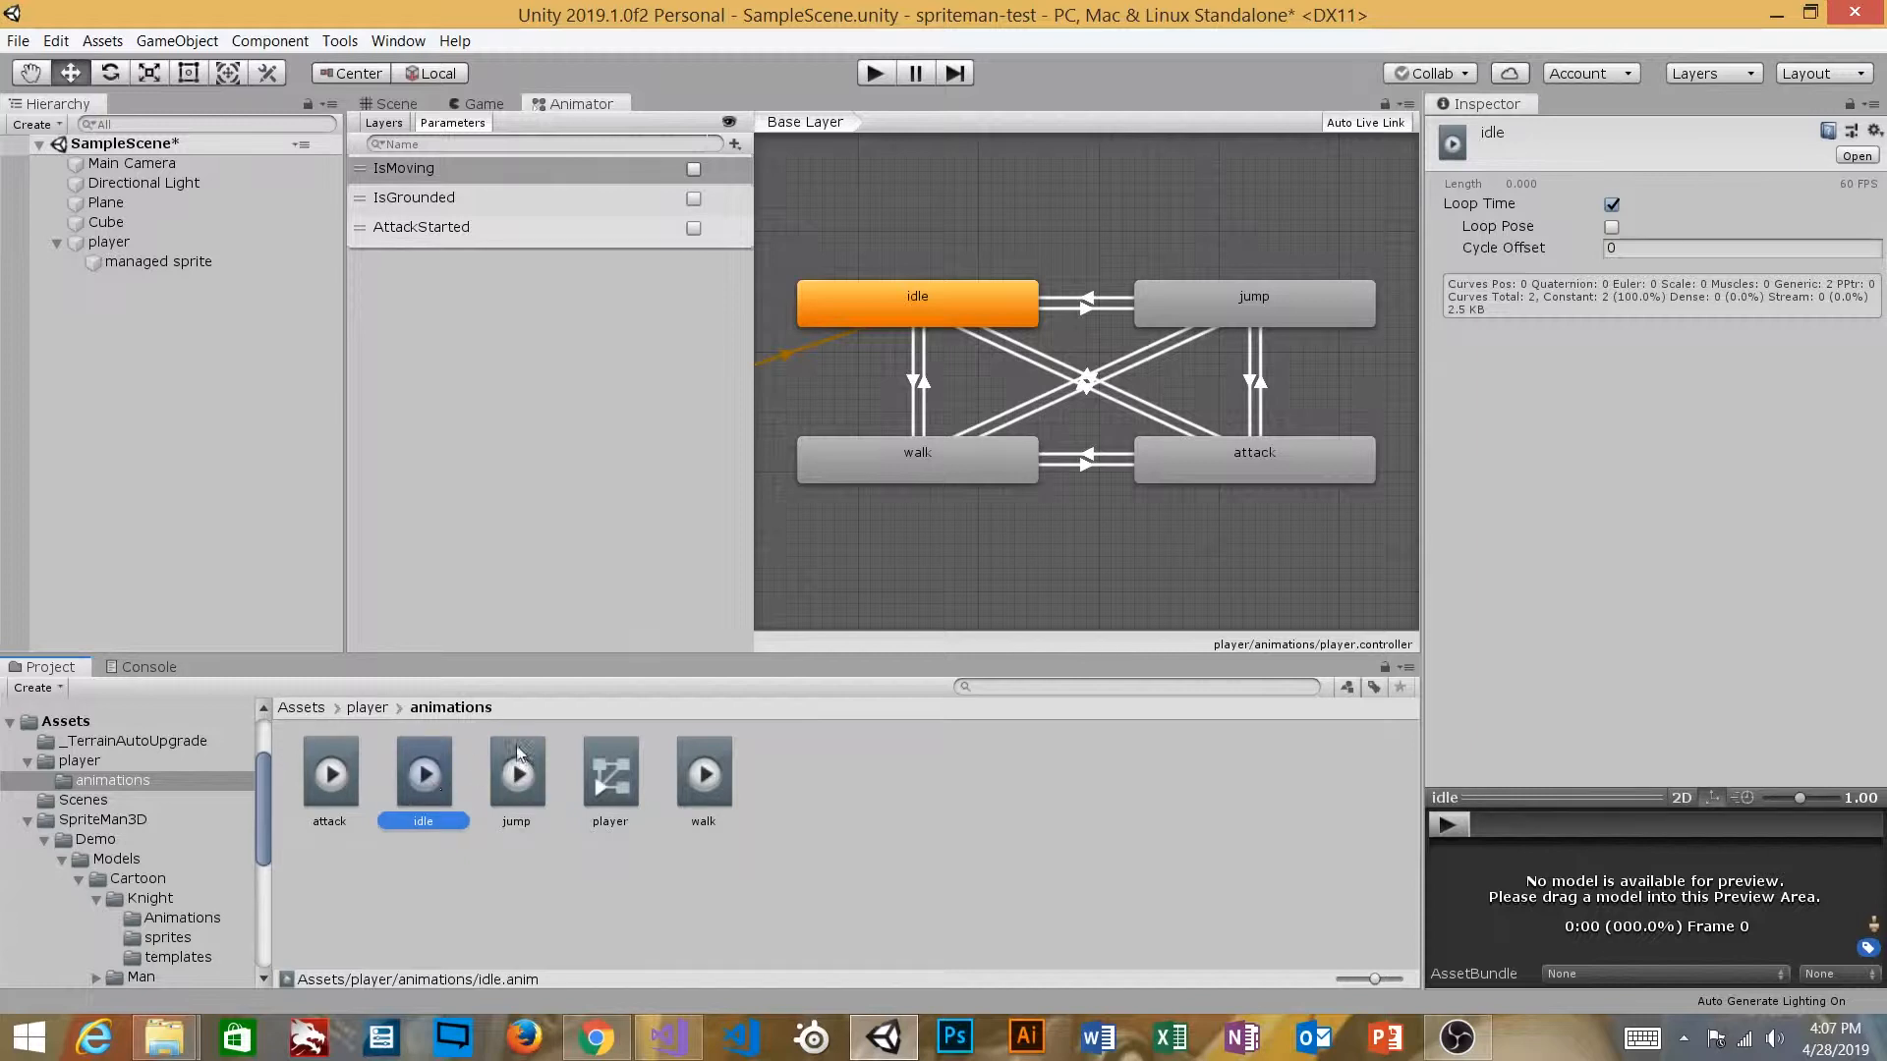
{"action": "left_click", "coordinate": [1612, 204]}
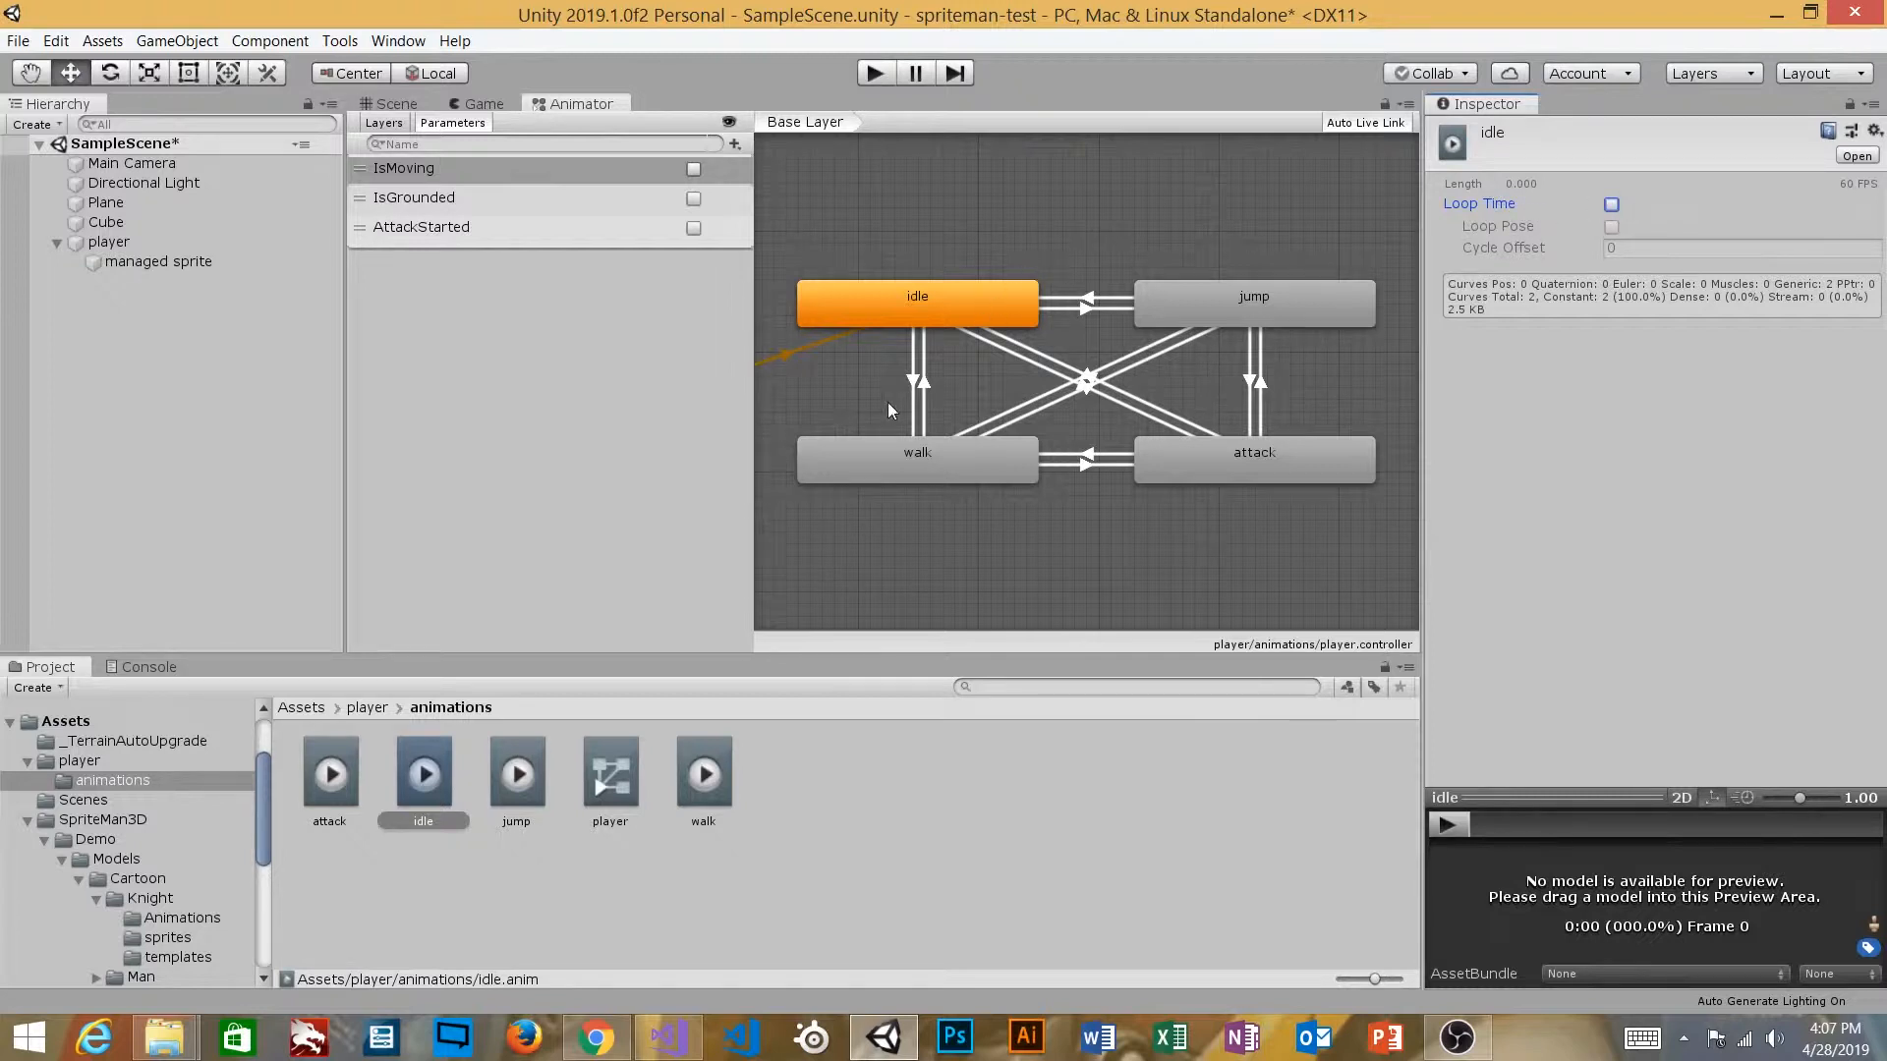
{"action": "left_click", "coordinate": [517, 776]}
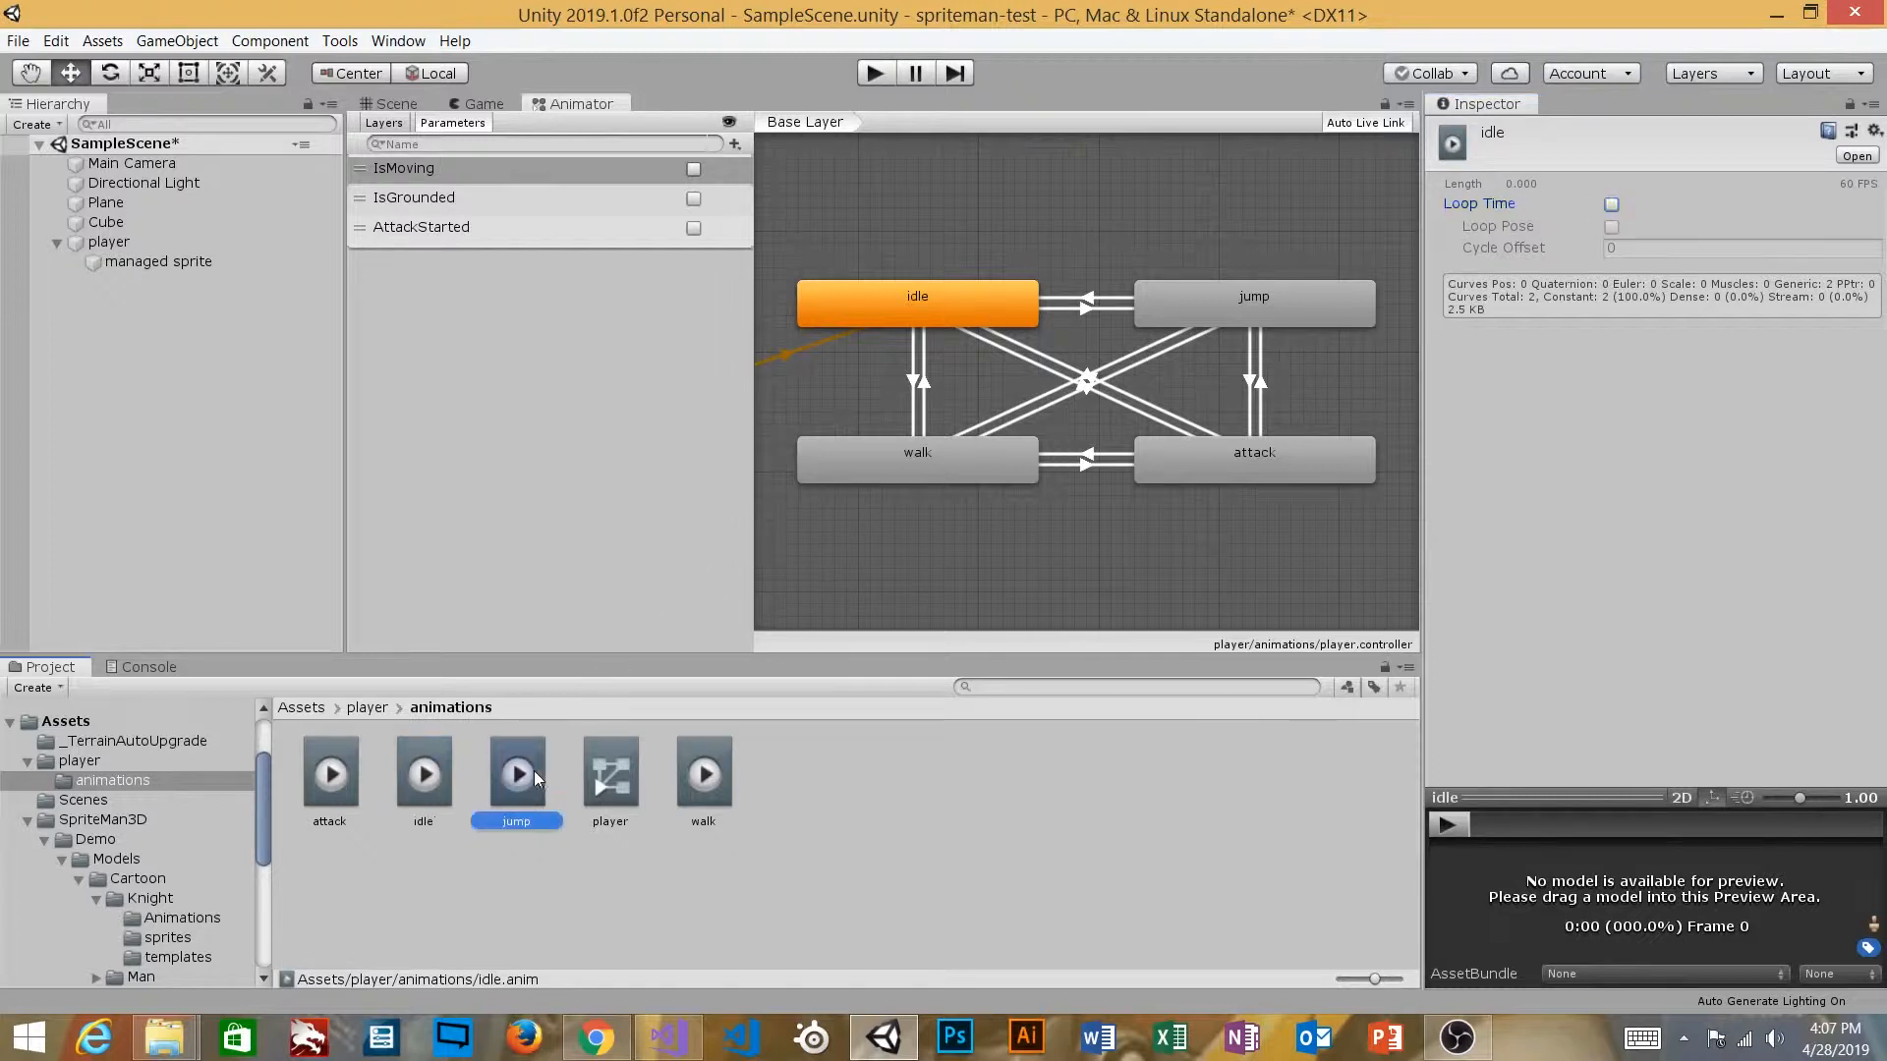
{"action": "left_click", "coordinate": [1612, 203]}
{"action": "left_click", "coordinate": [703, 776]}
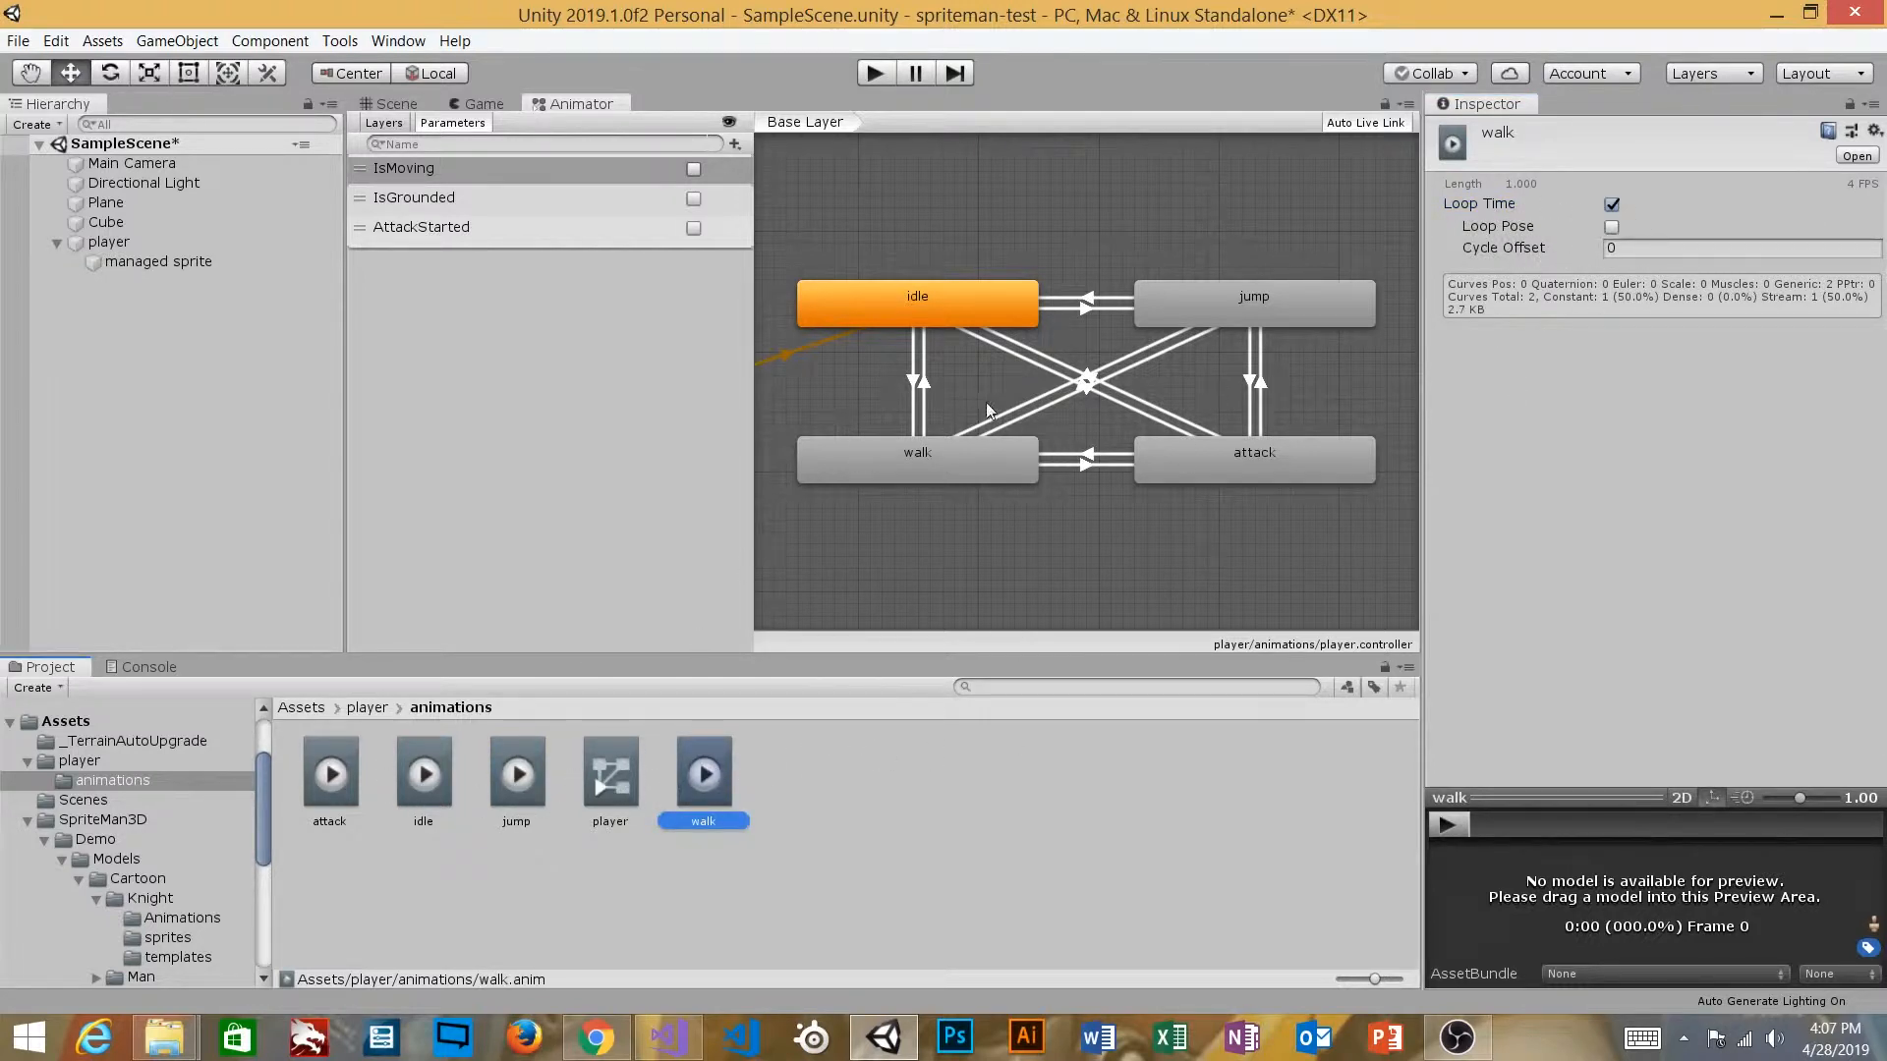
{"action": "left_click", "coordinate": [332, 786]}
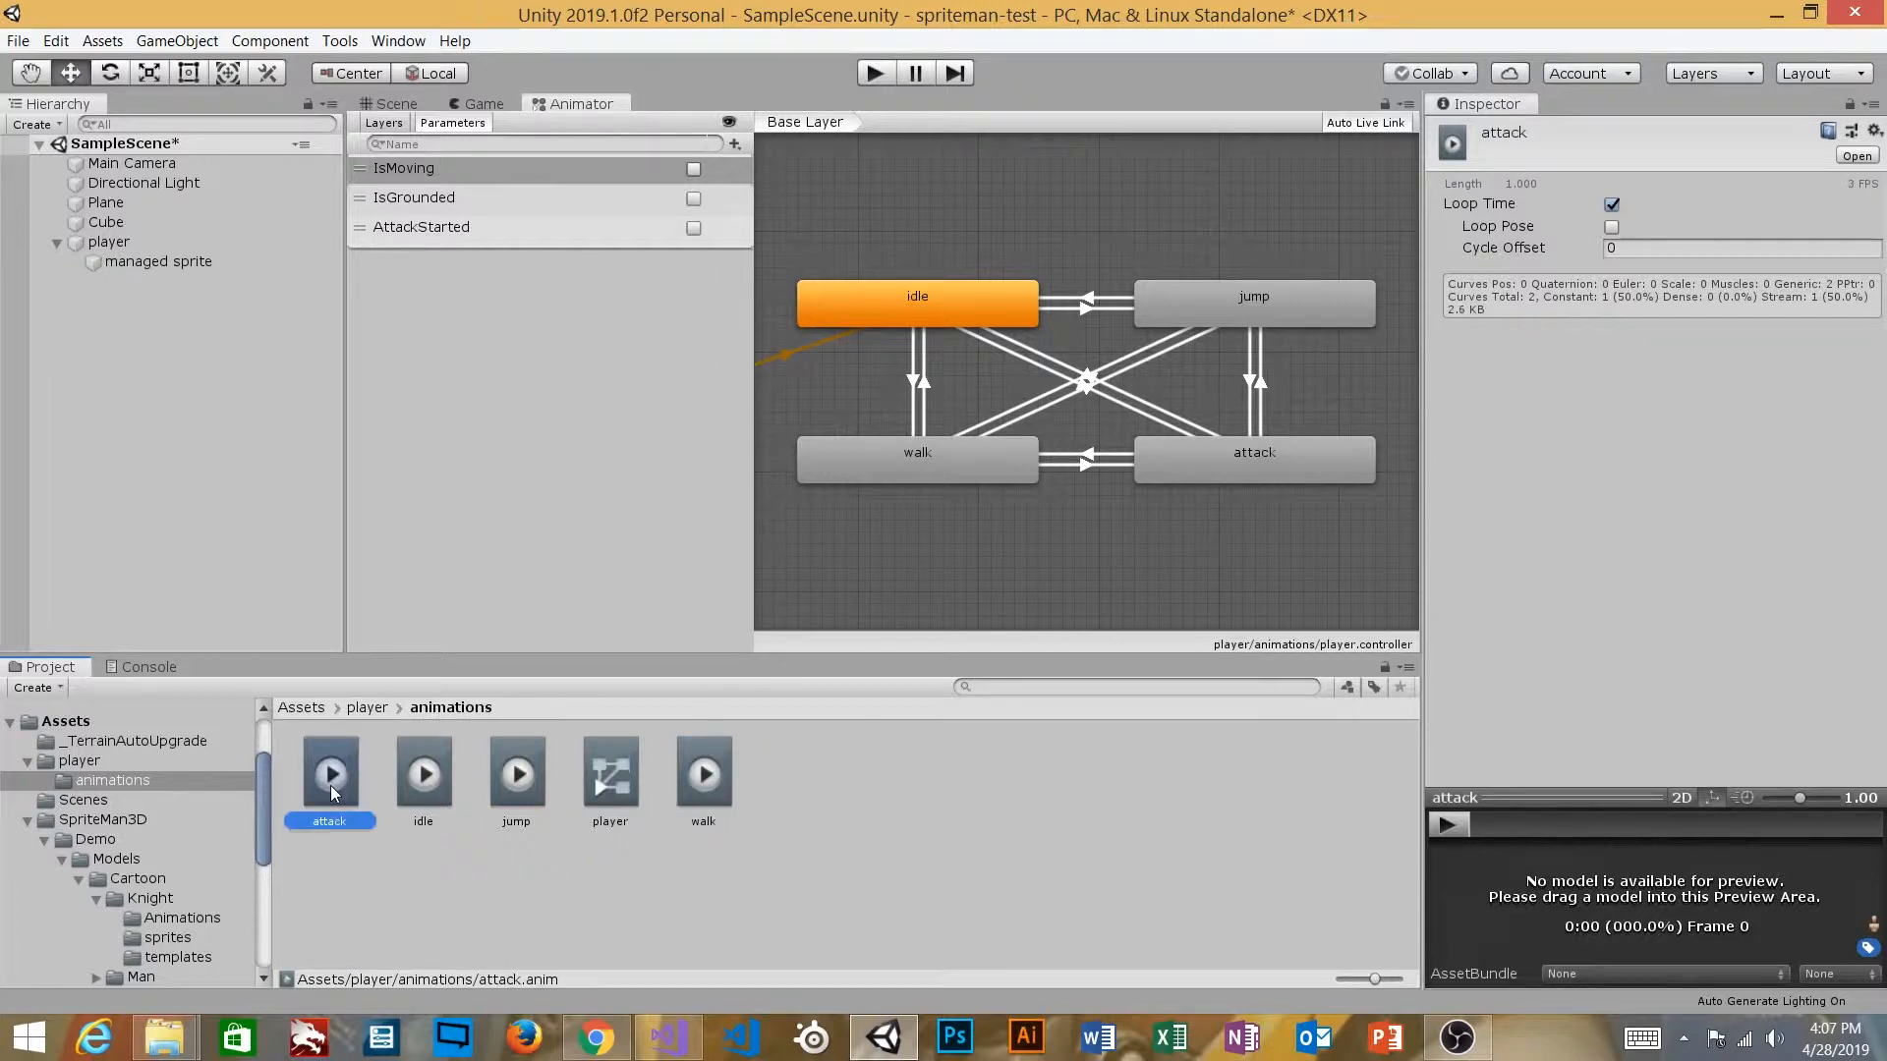
{"action": "left_click", "coordinate": [1612, 204]}
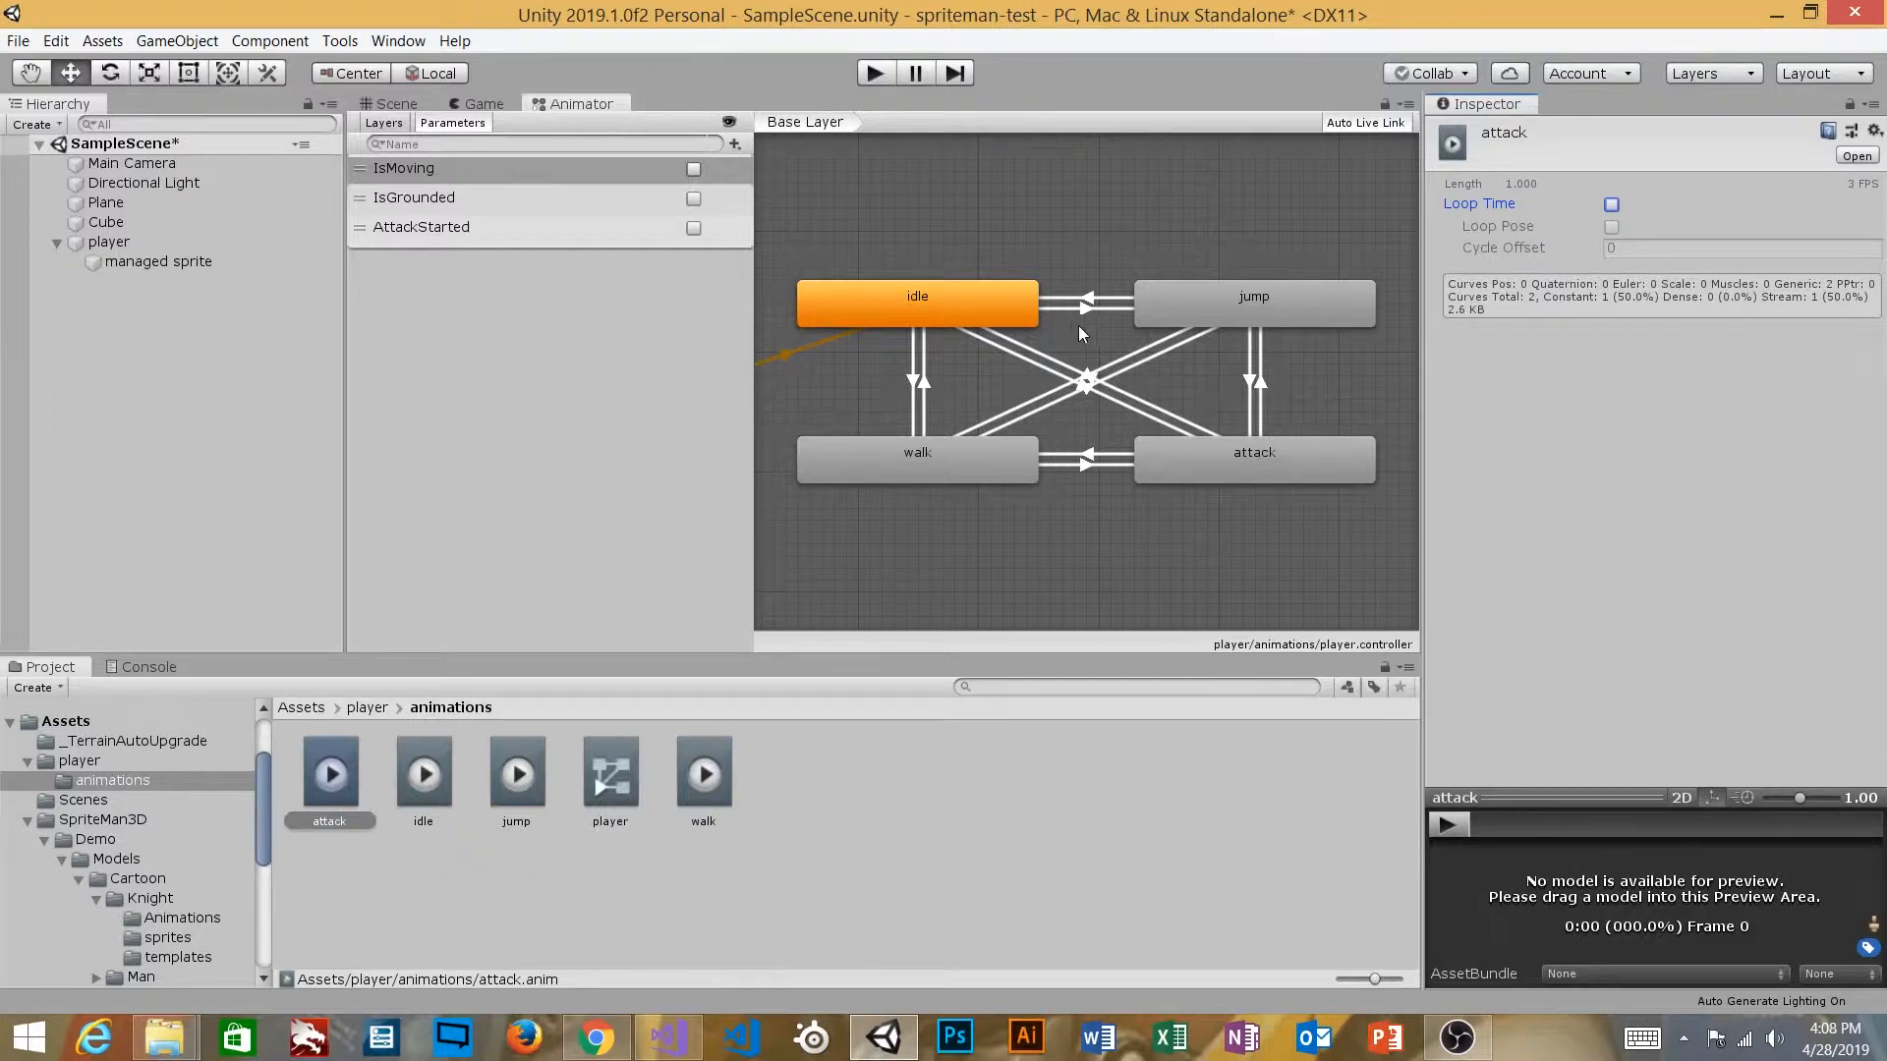
Step: Review the states in the player's animator controller and set the attack state's speed to 2
{"action": "left_click", "coordinate": [1246, 447]}
{"action": "left_click", "coordinate": [1244, 300]}
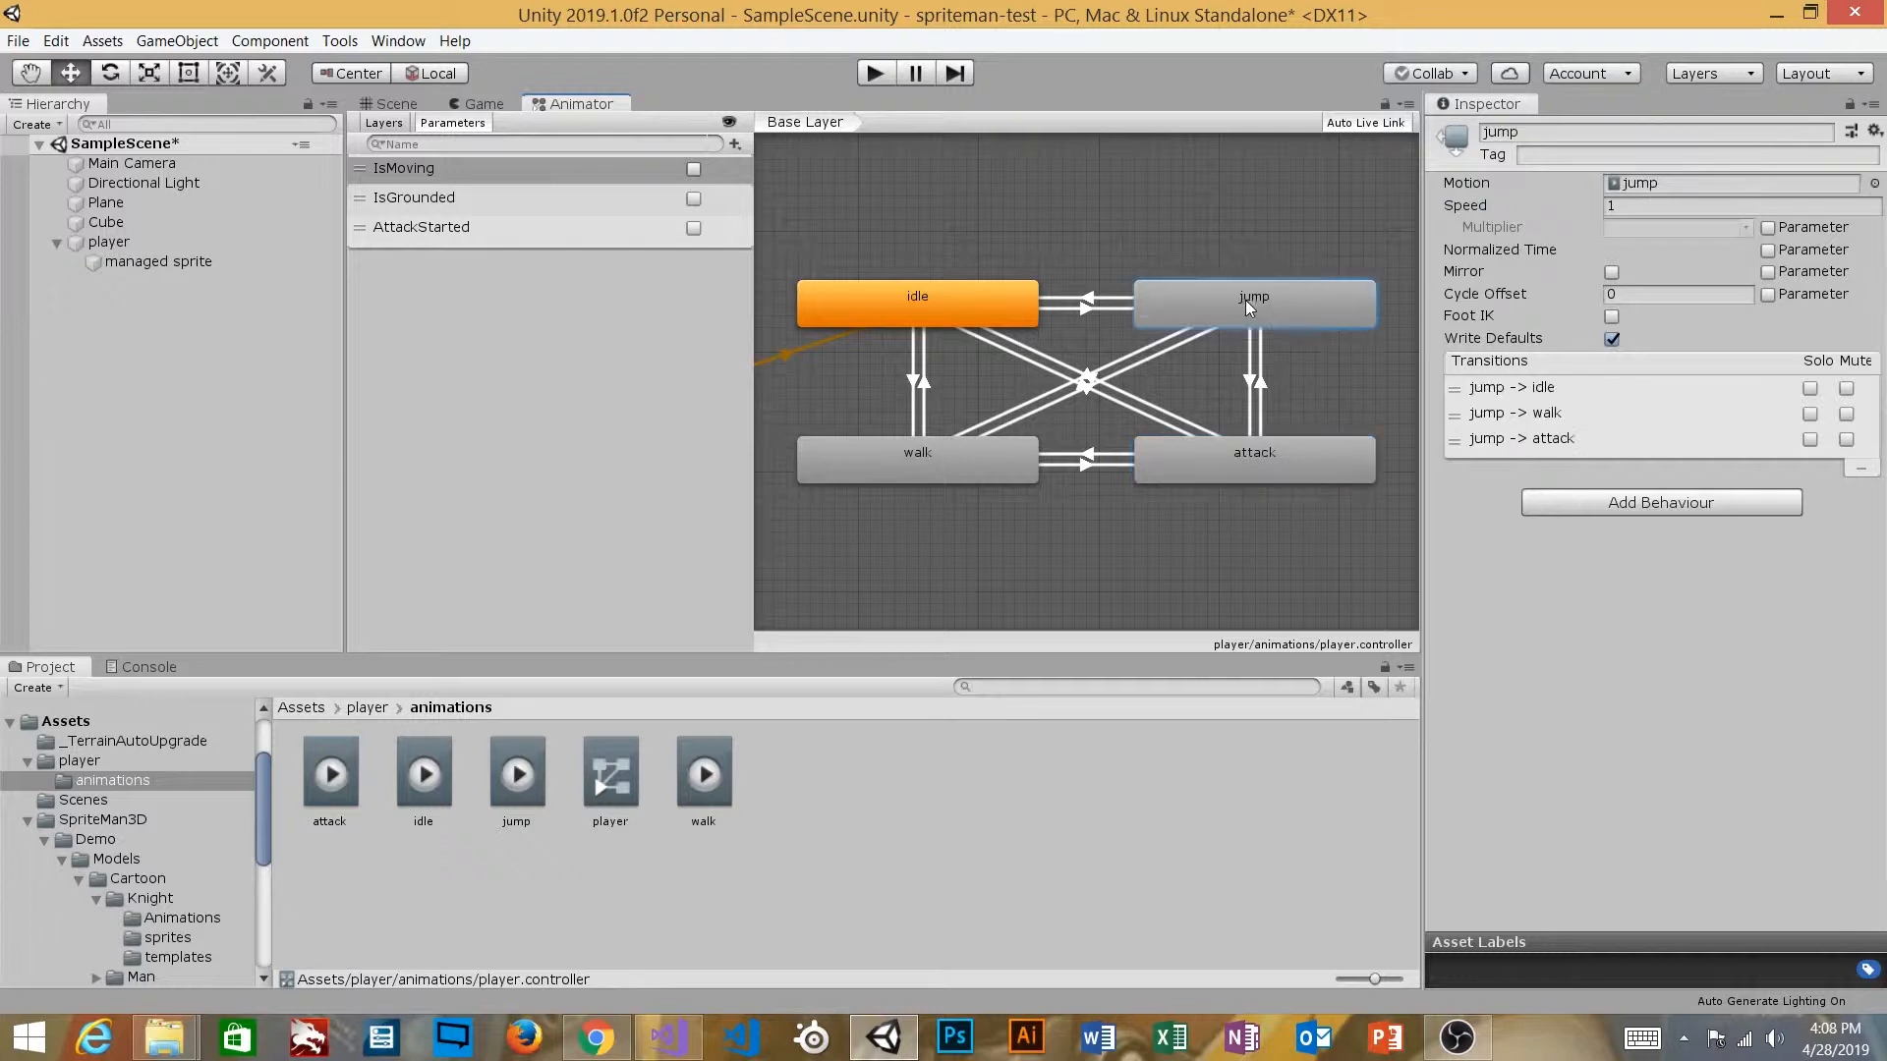
{"action": "left_click", "coordinate": [988, 456]}
{"action": "left_click", "coordinate": [969, 310]}
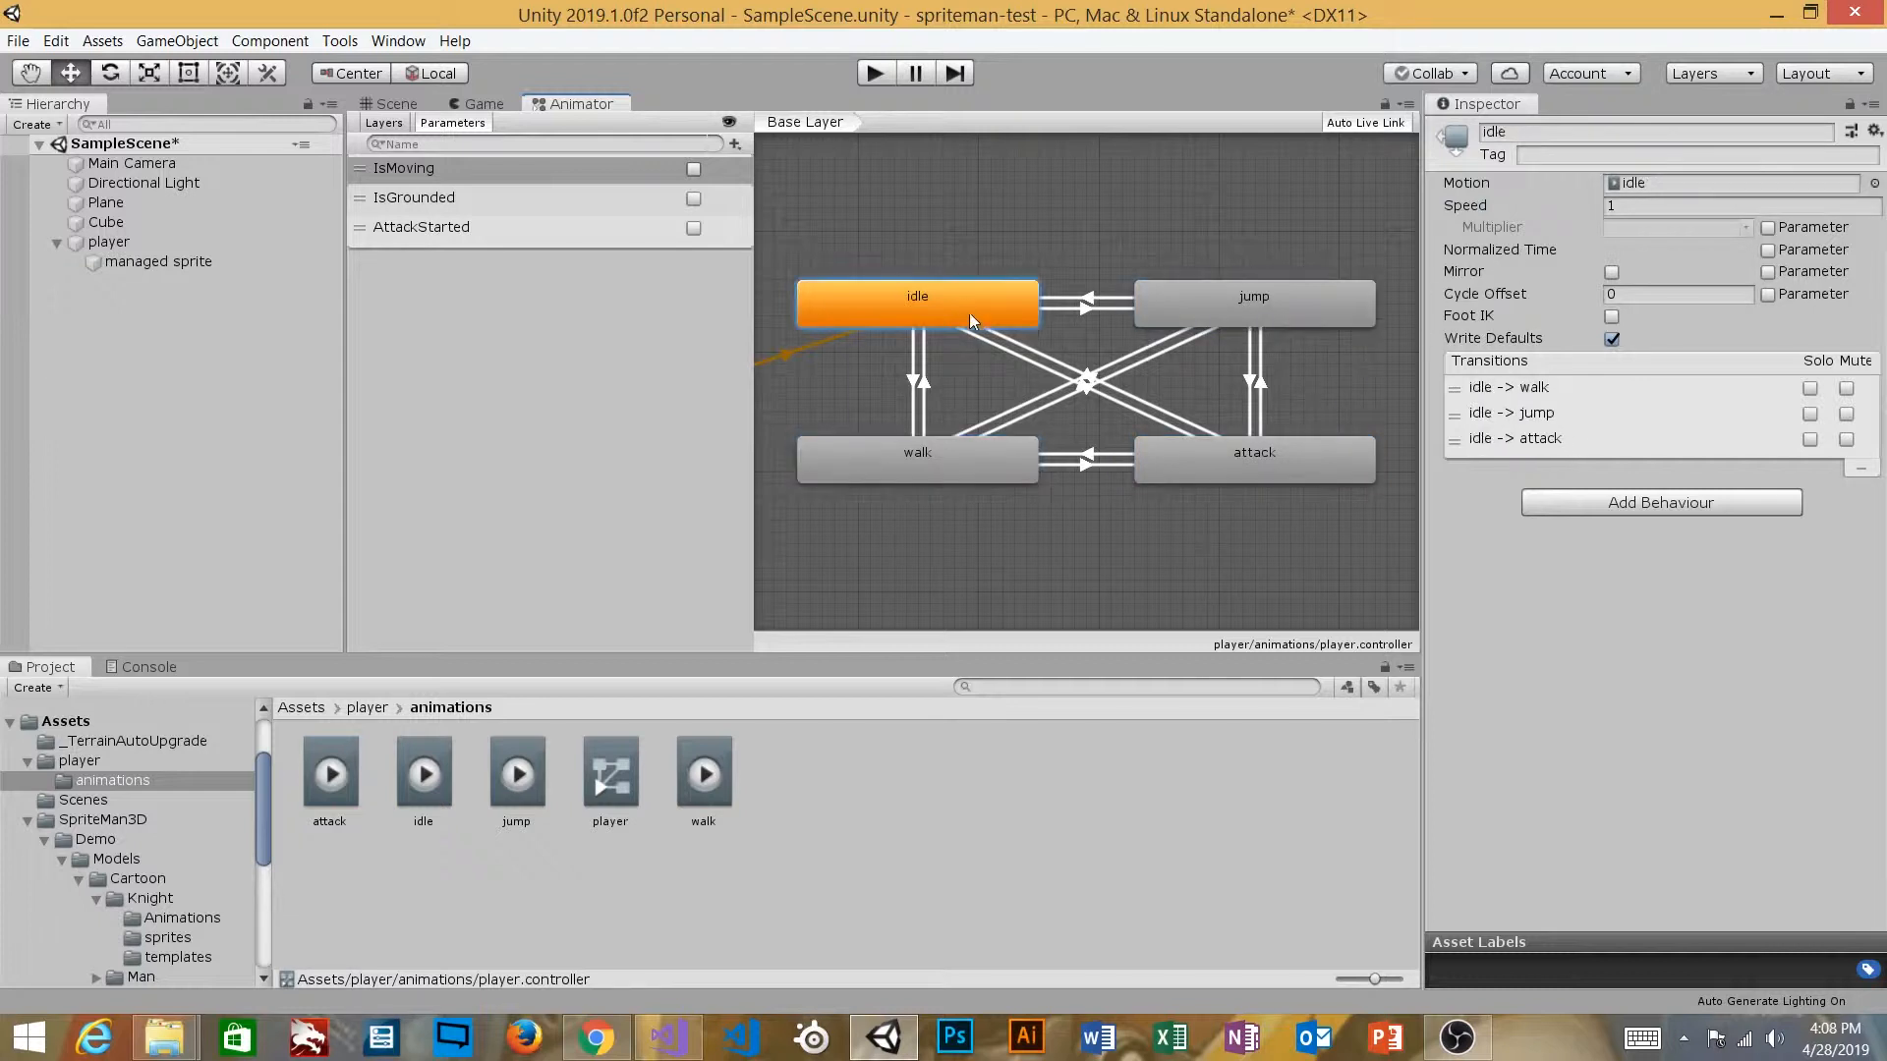
{"action": "left_click", "coordinate": [951, 446]}
{"action": "left_click", "coordinate": [1194, 472]}
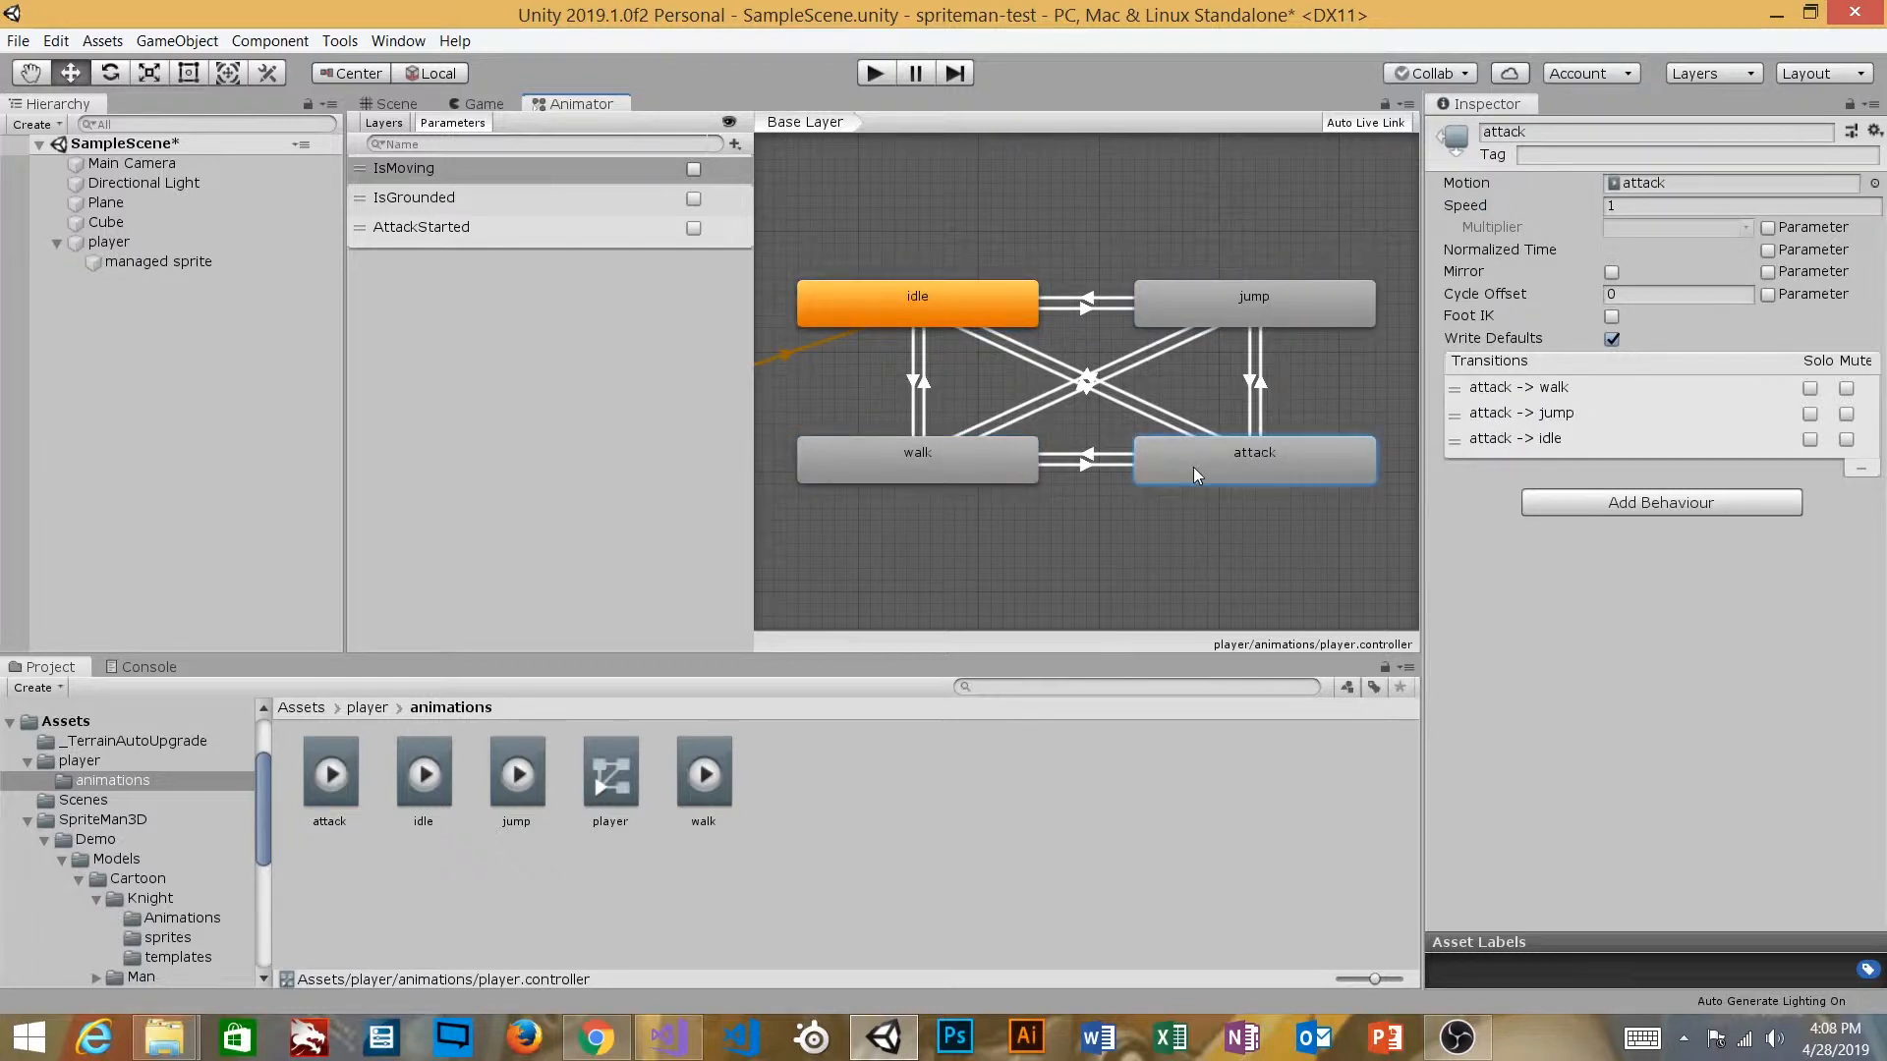
{"action": "left_click", "coordinate": [1647, 203]}
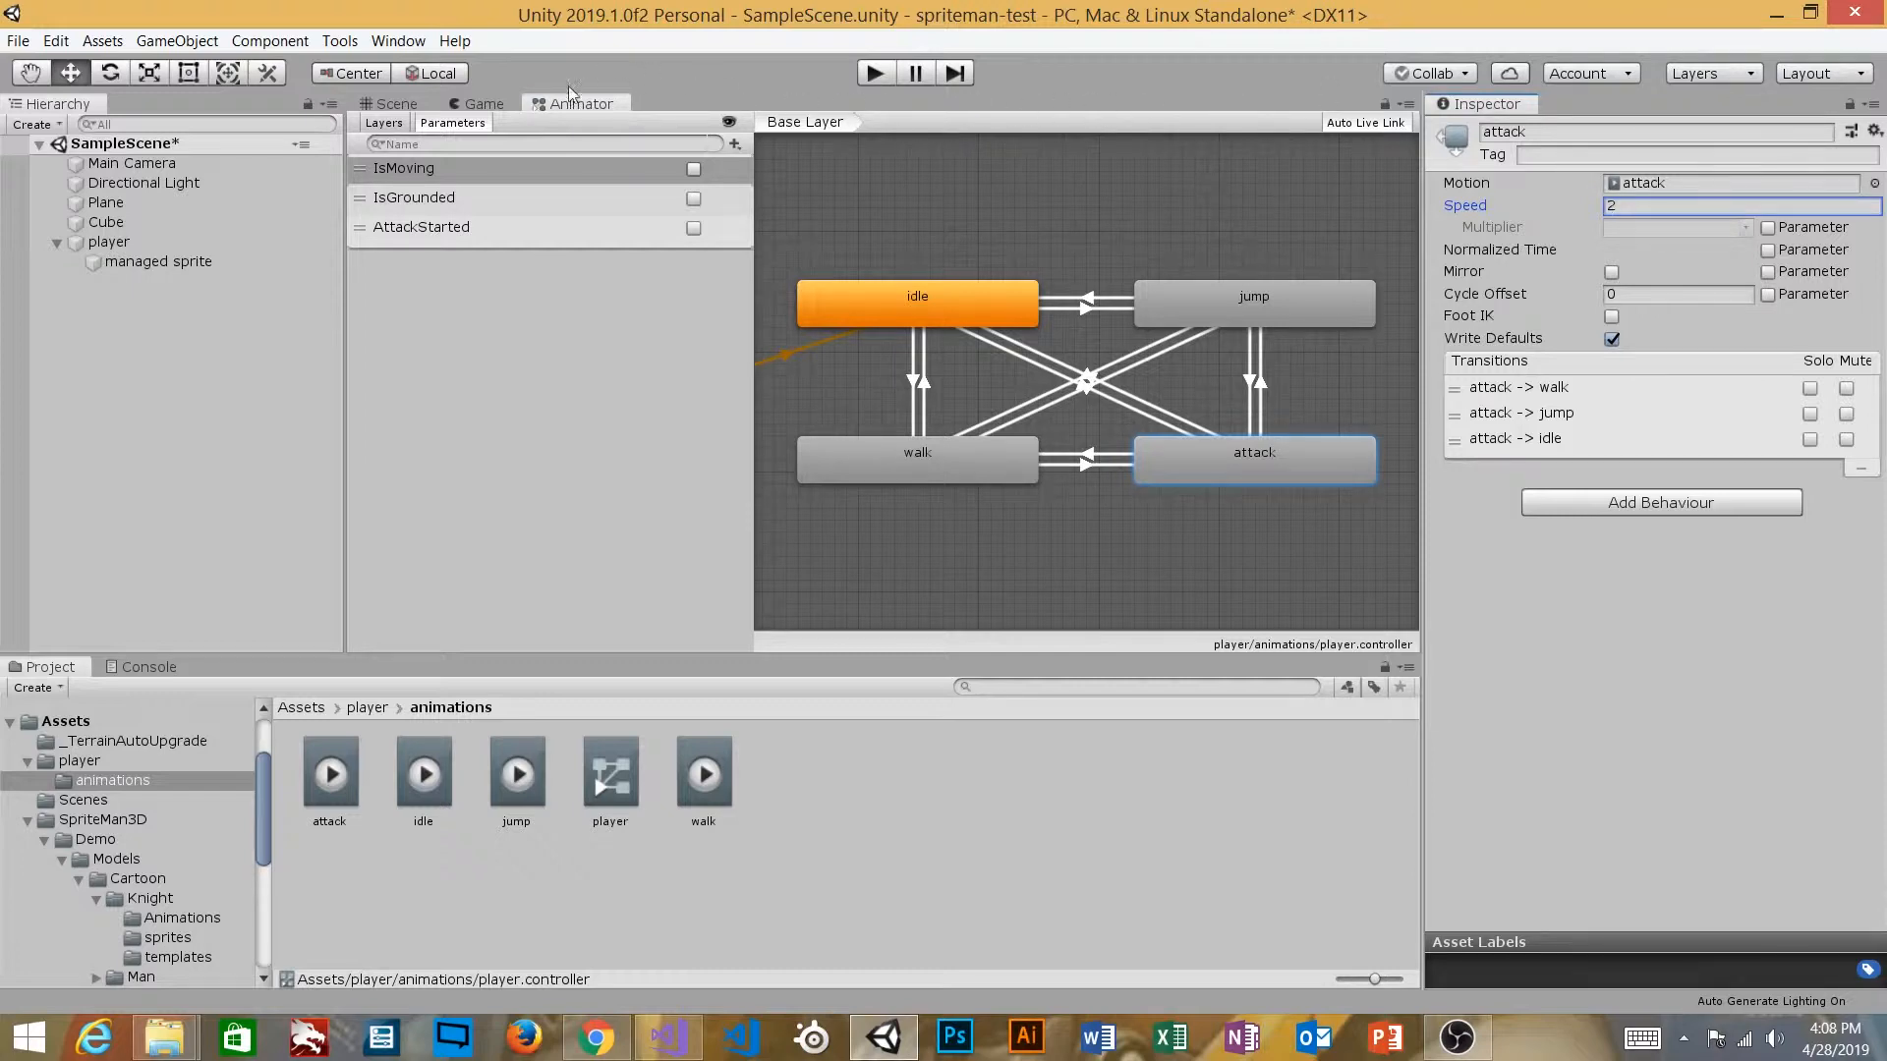
Step: Run the scene in play mode and test the knight's walk and attack at attack speed 2, and exit play mode
{"action": "left_click", "coordinate": [482, 103]}
{"action": "left_click", "coordinate": [863, 73]}
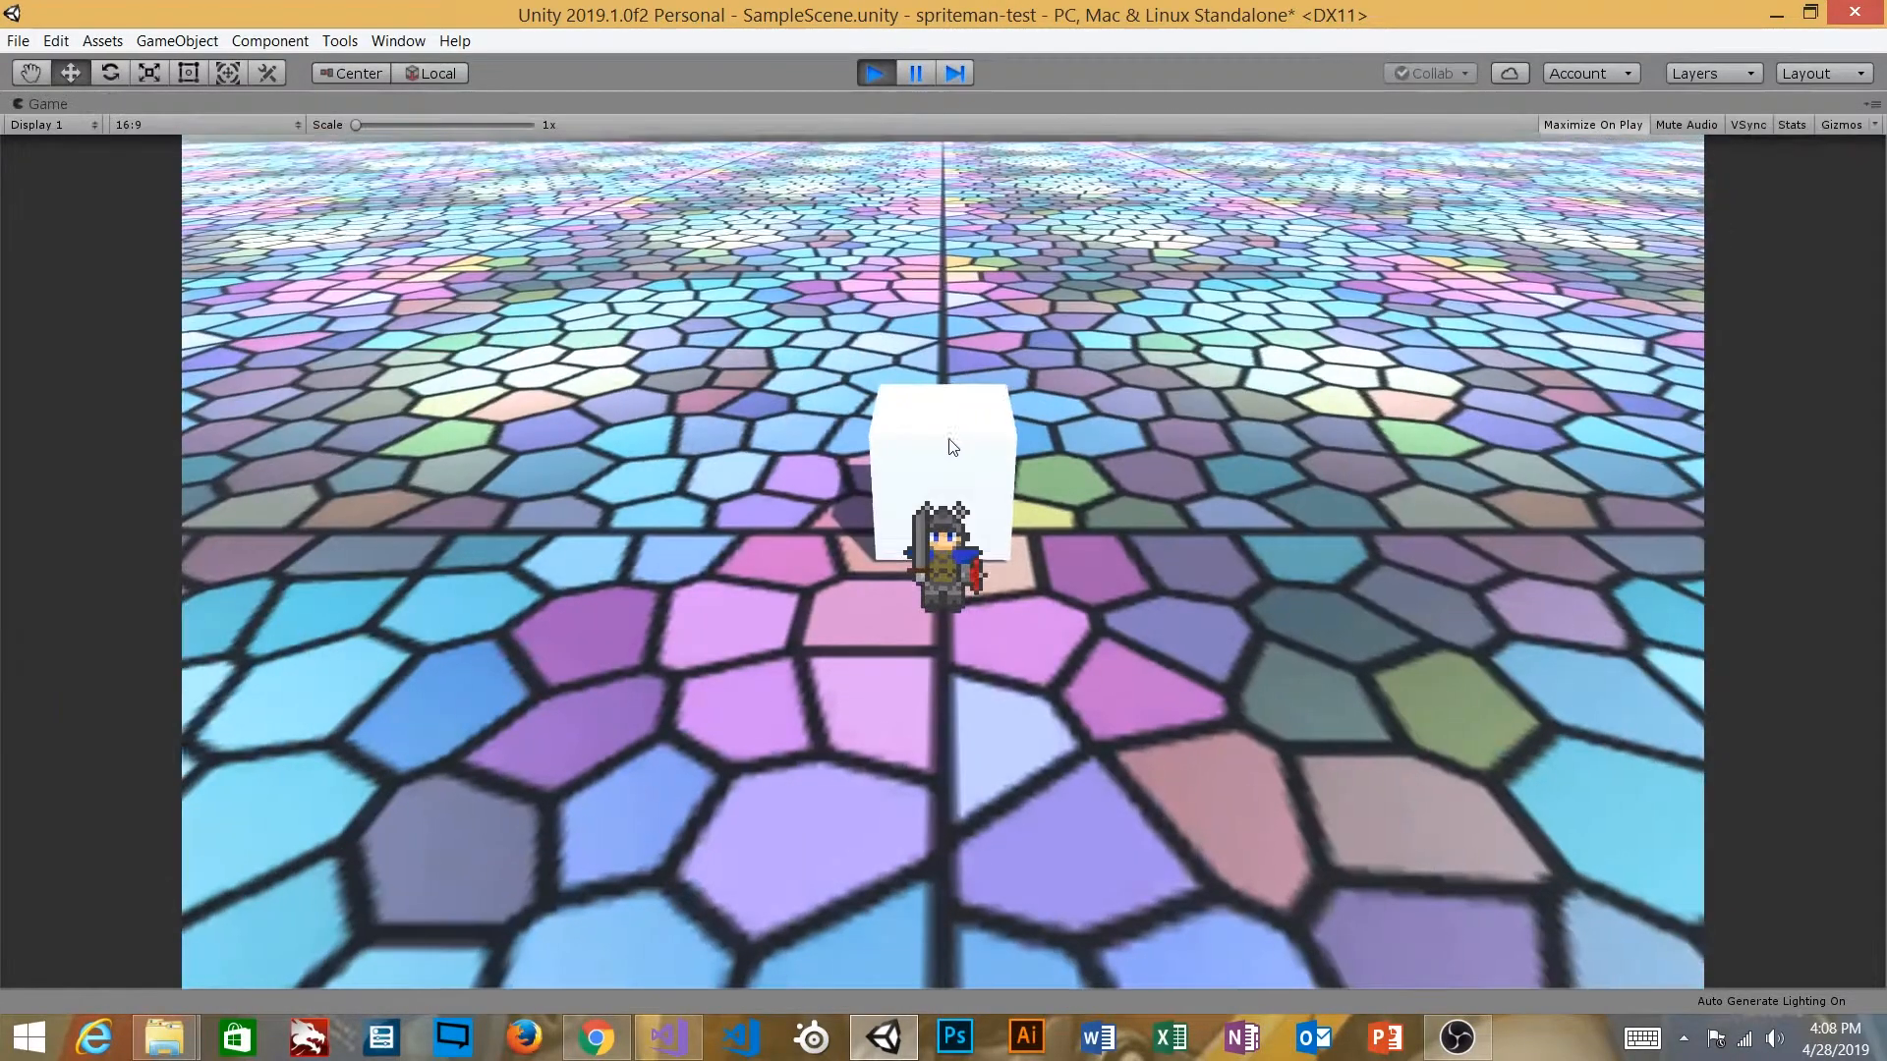
{"action": "key", "text": "d"}
{"action": "left_click", "coordinate": [1015, 498]}
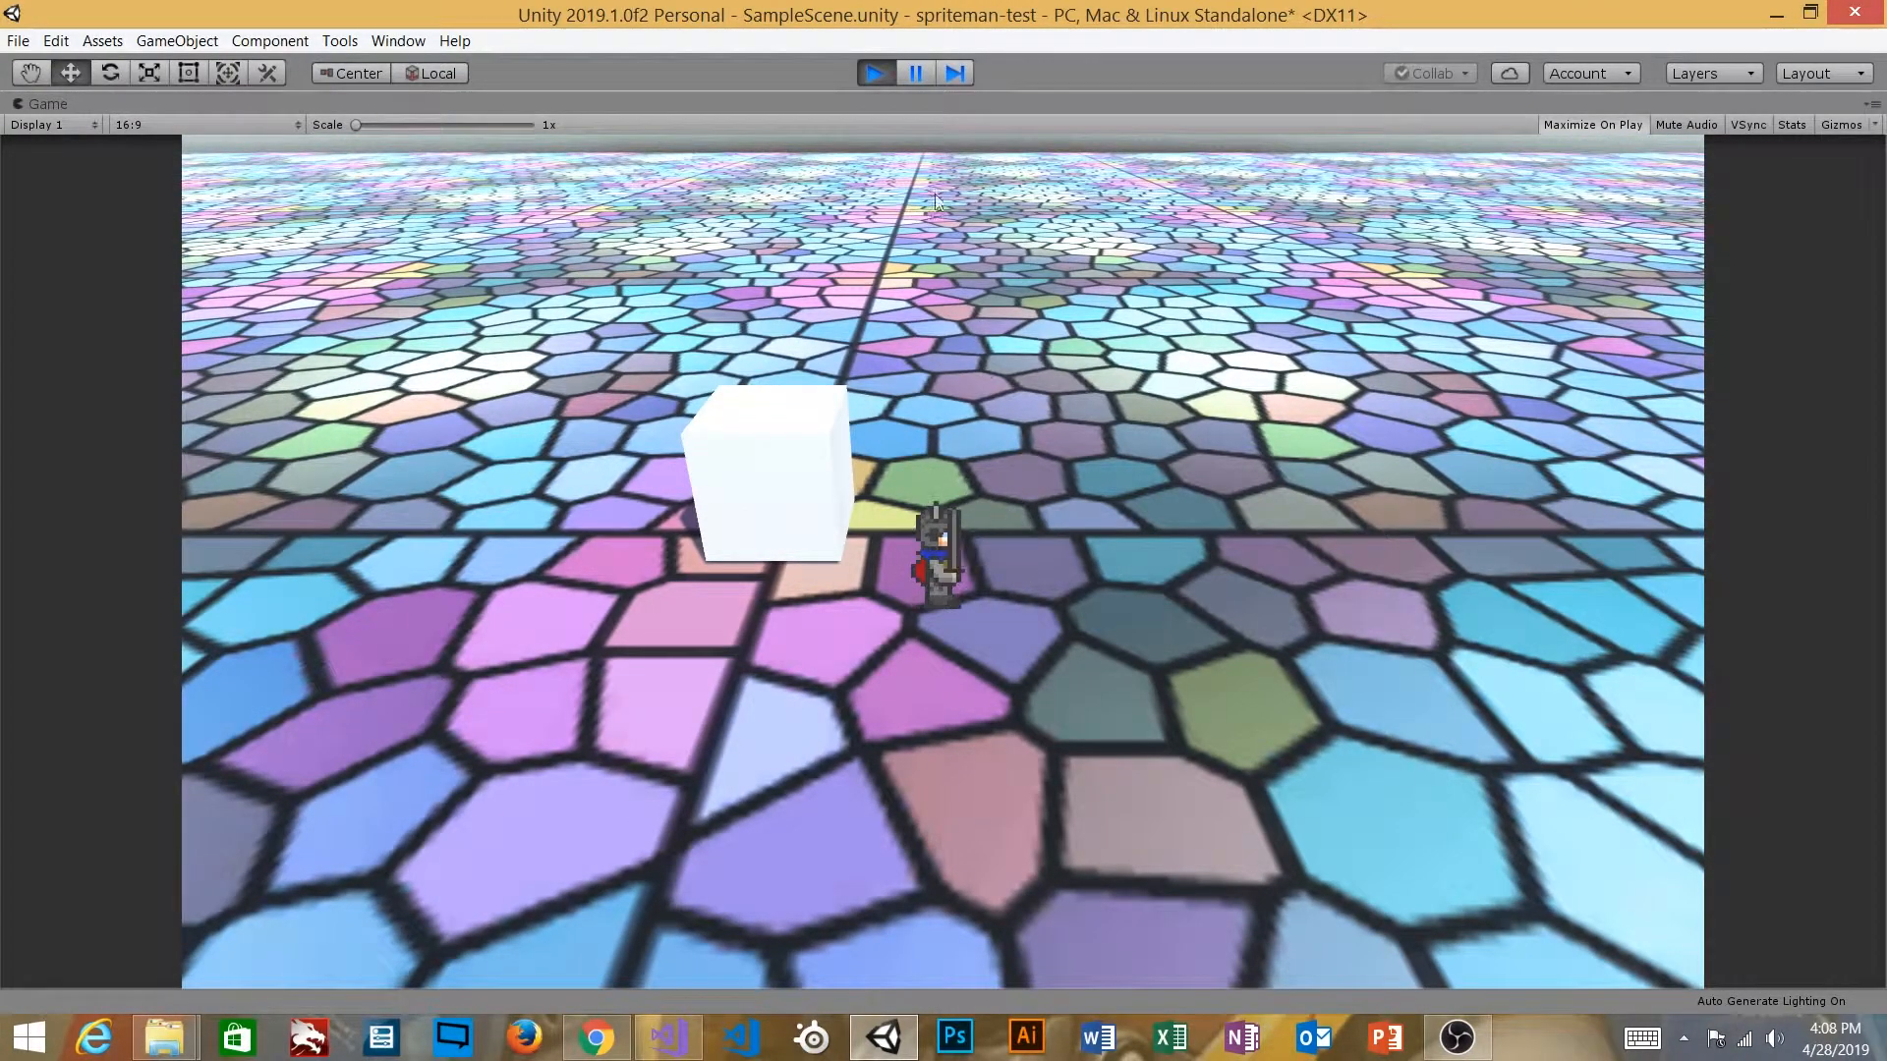
{"action": "left_click", "coordinate": [875, 73]}
Step: Open the attack state's speed for editing, and test the knight again in play mode while moving around the cube
{"action": "left_click", "coordinate": [1621, 205]}
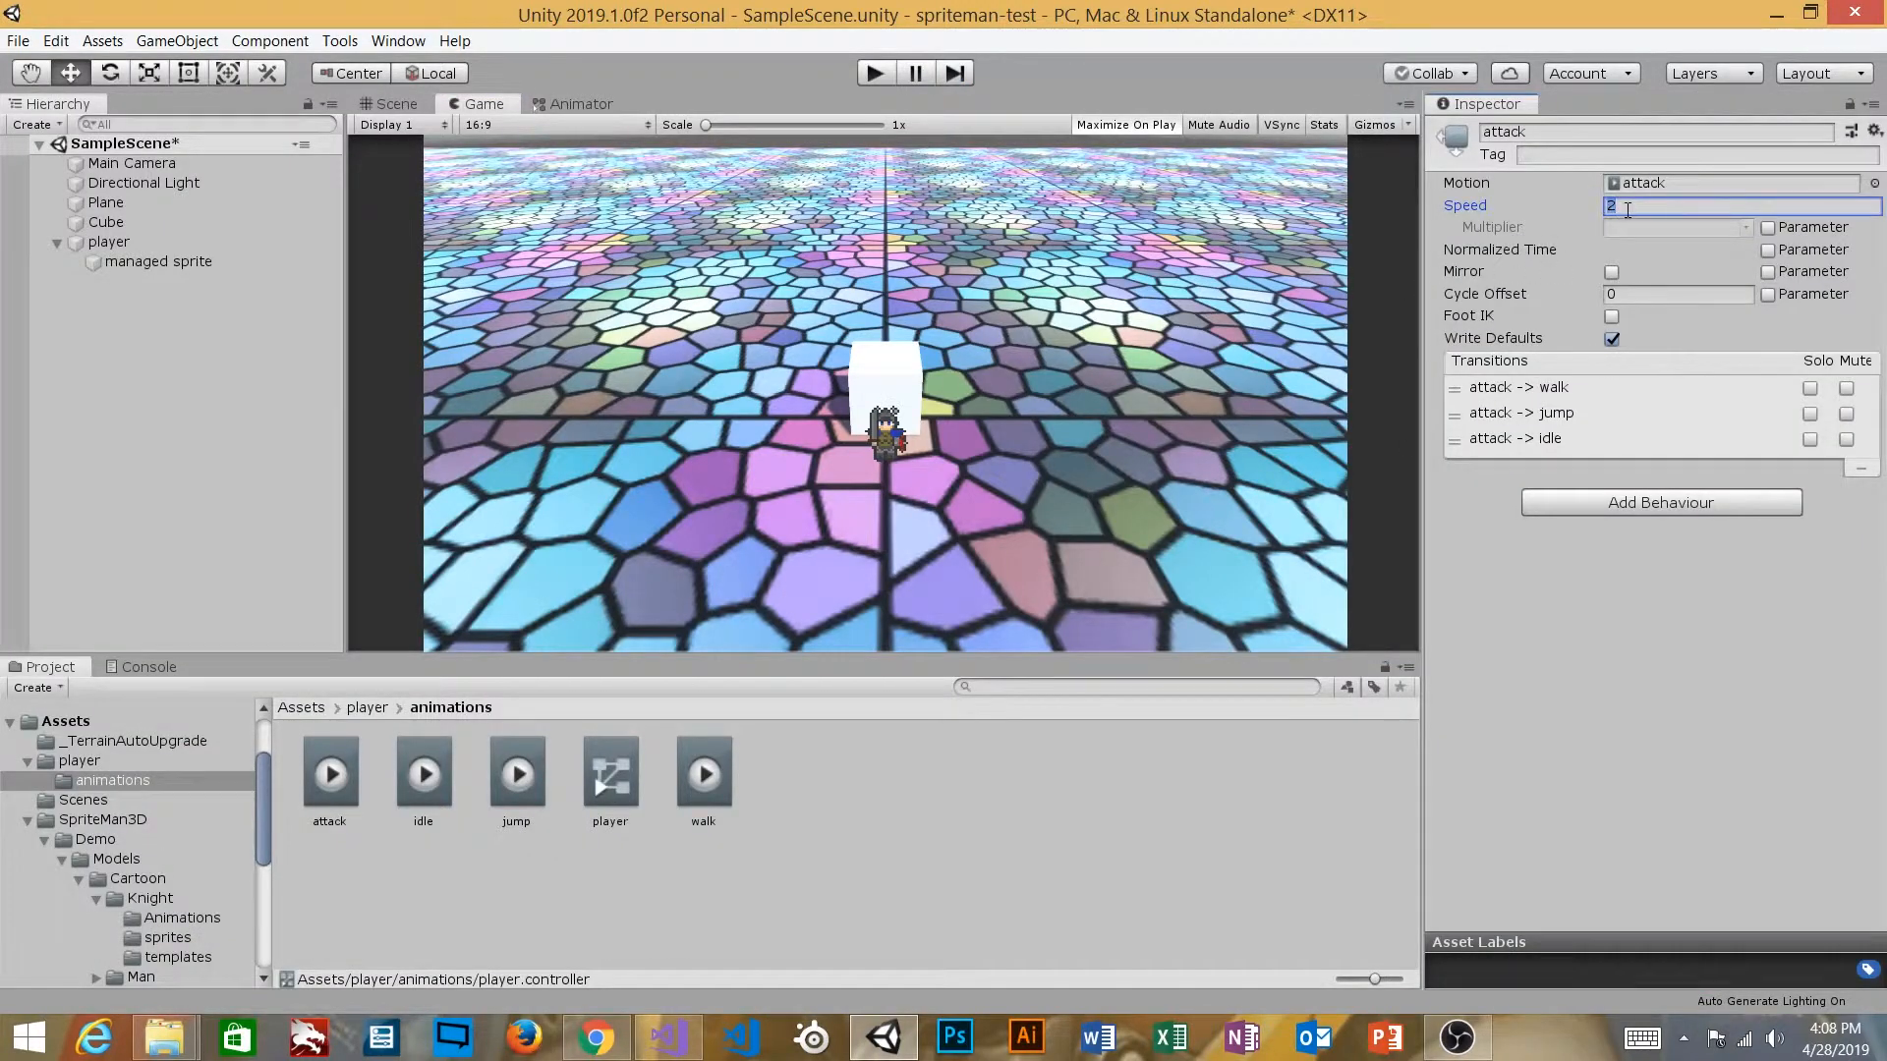
{"action": "left_click", "coordinate": [889, 77]}
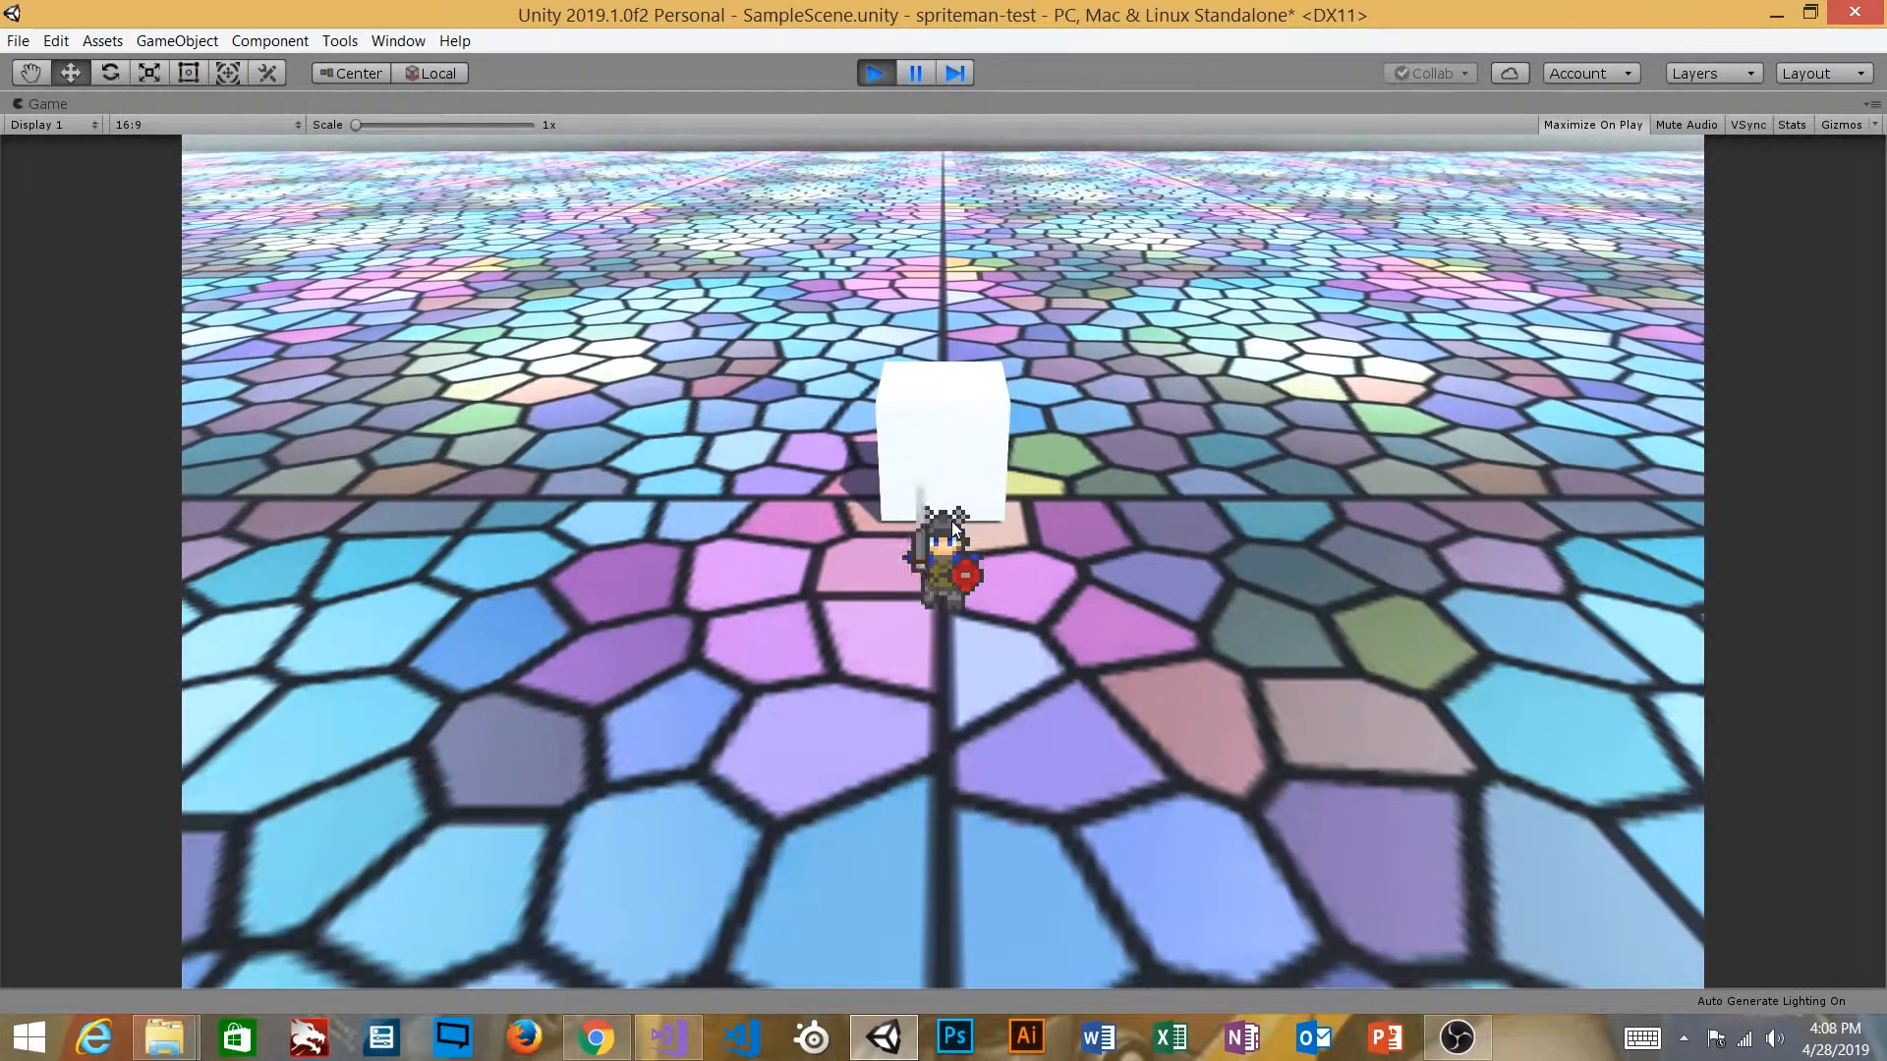
{"action": "key", "text": "a"}
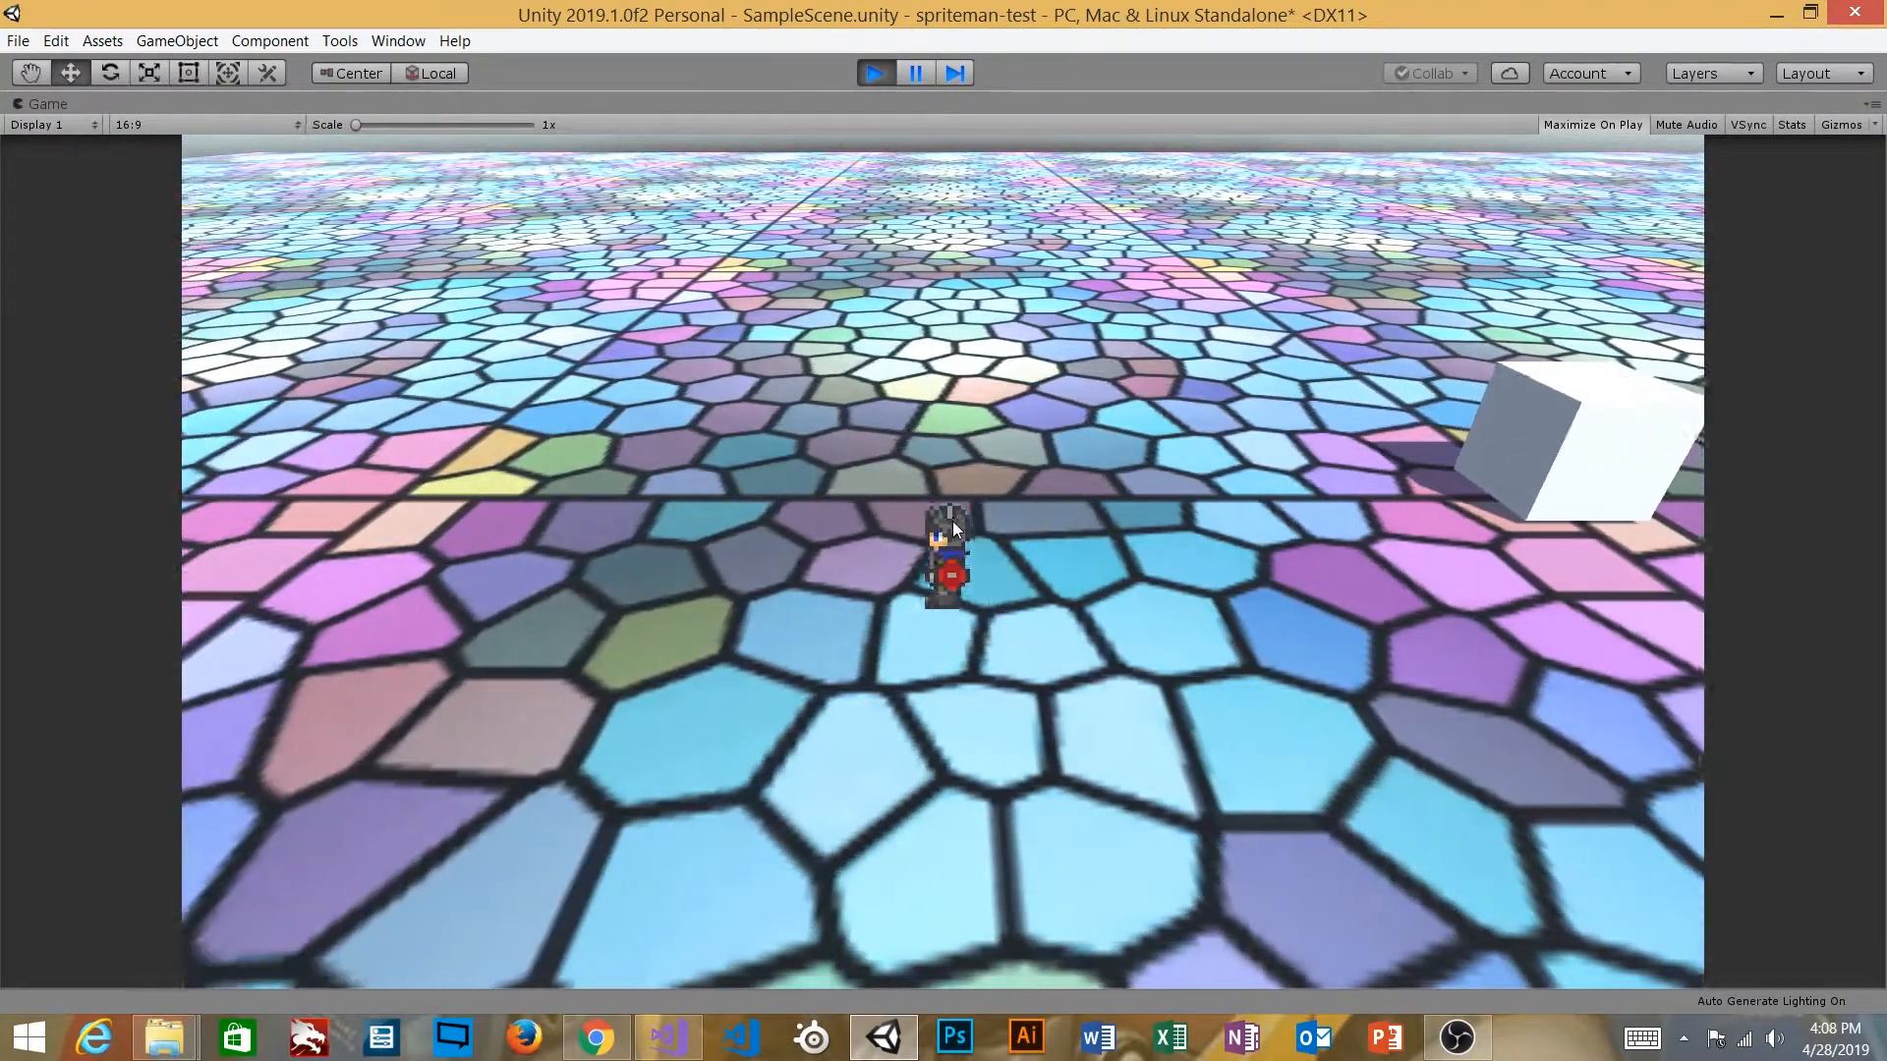
{"action": "key", "text": "d"}
{"action": "key", "text": "w"}
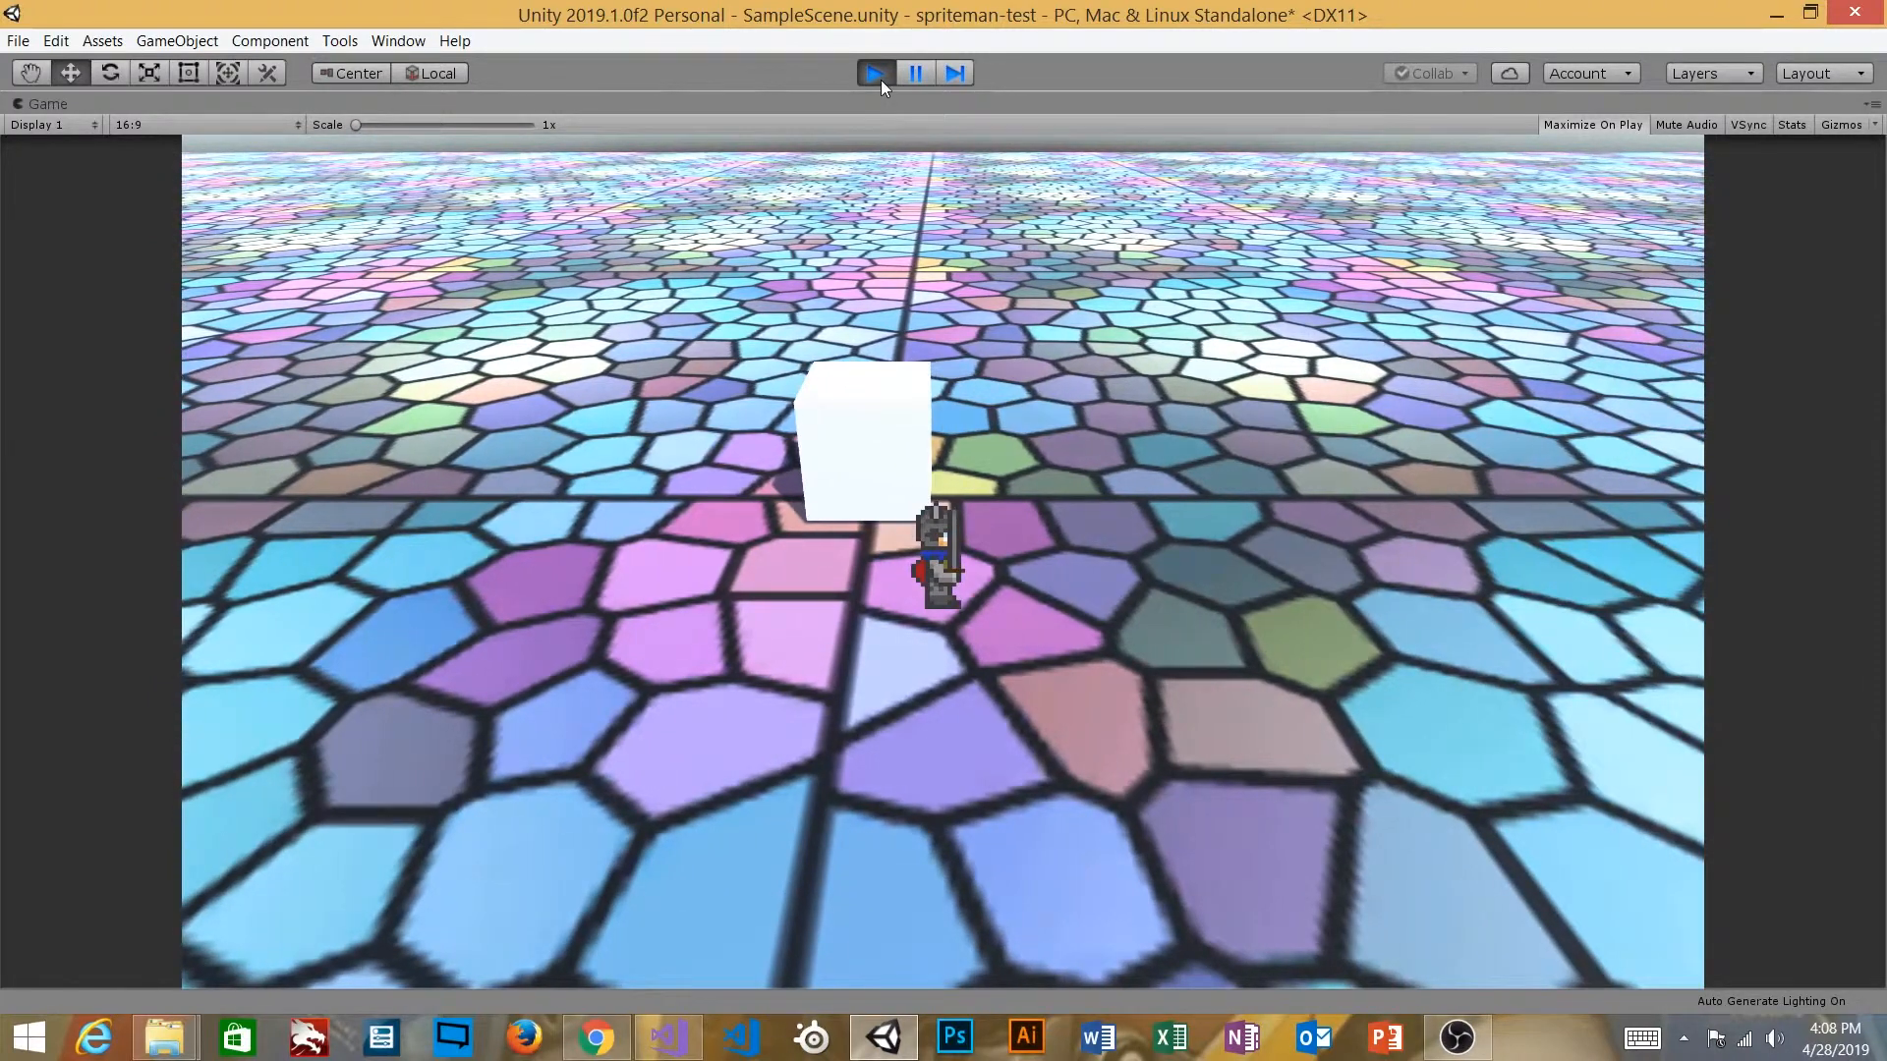
{"action": "left_click", "coordinate": [875, 72]}
Step: Set the attack state's speed to 4 and test the knight walking and attacking in different directions in play mode
{"action": "left_click", "coordinate": [1630, 206]}
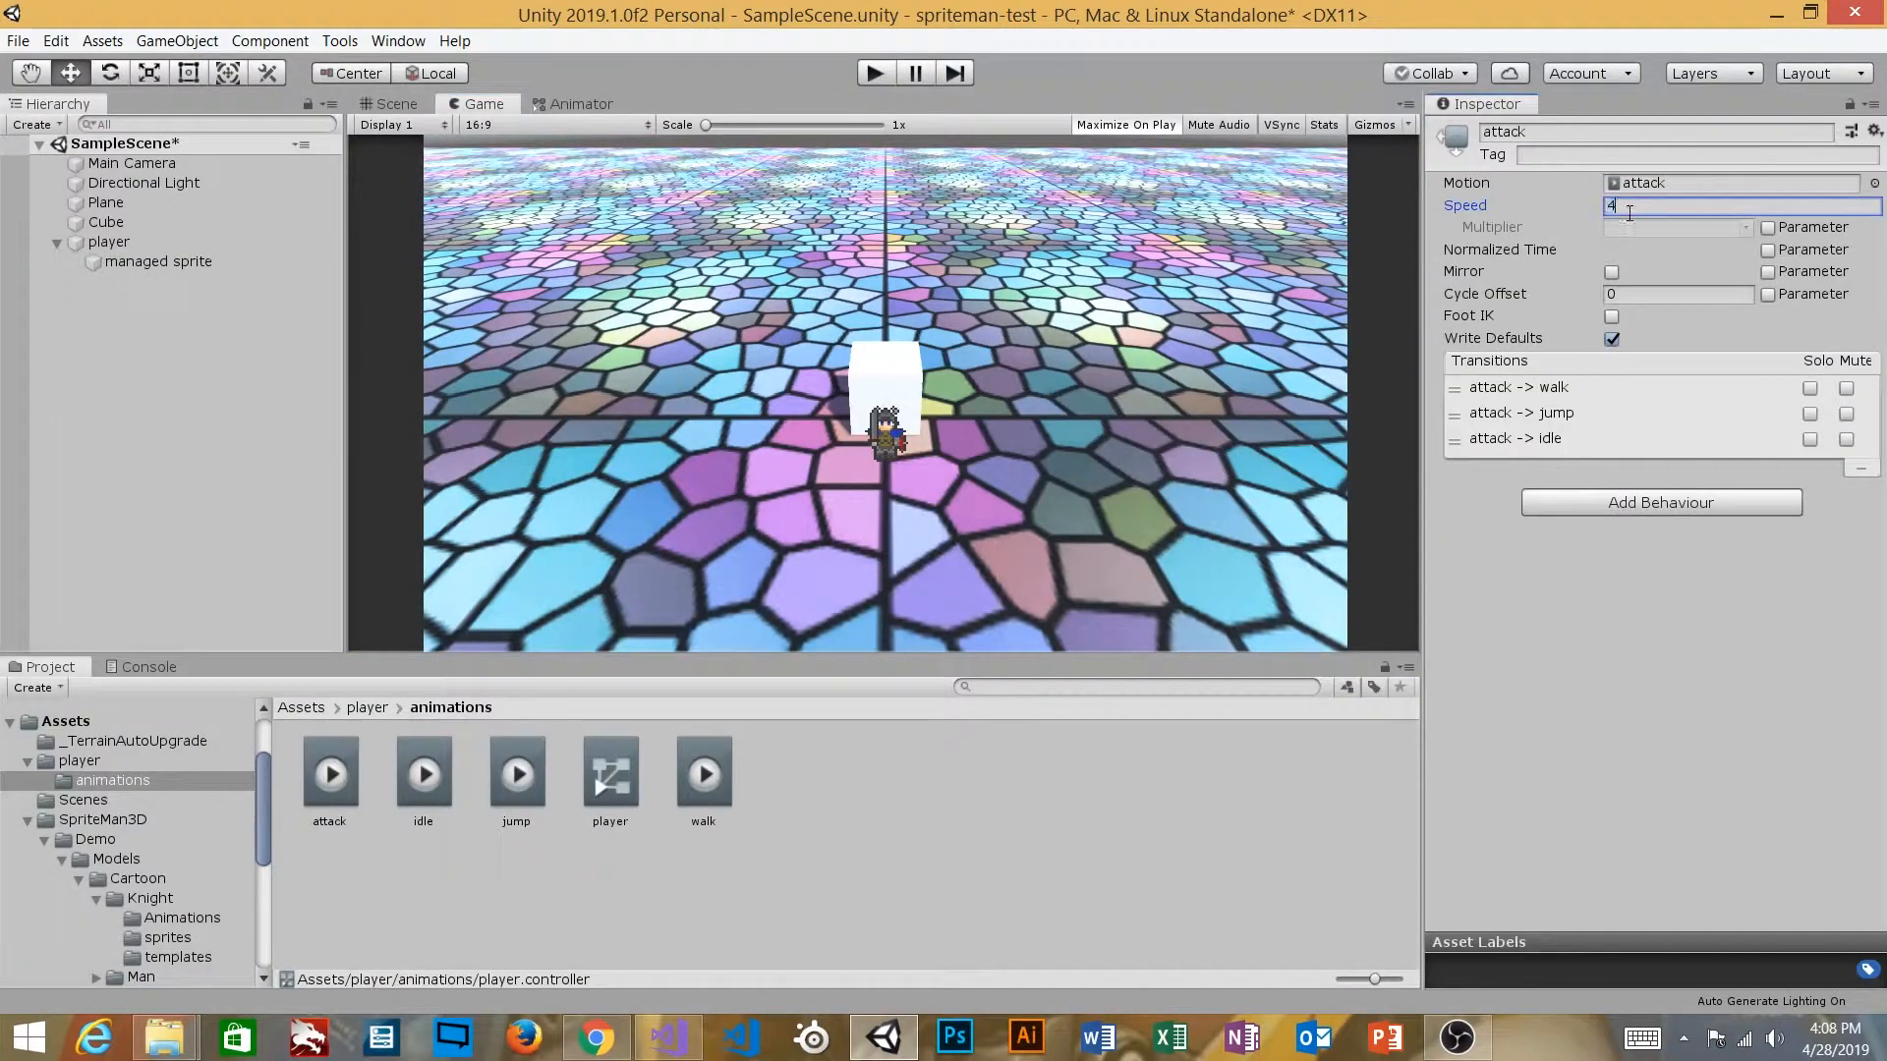
{"action": "left_click", "coordinate": [874, 74]}
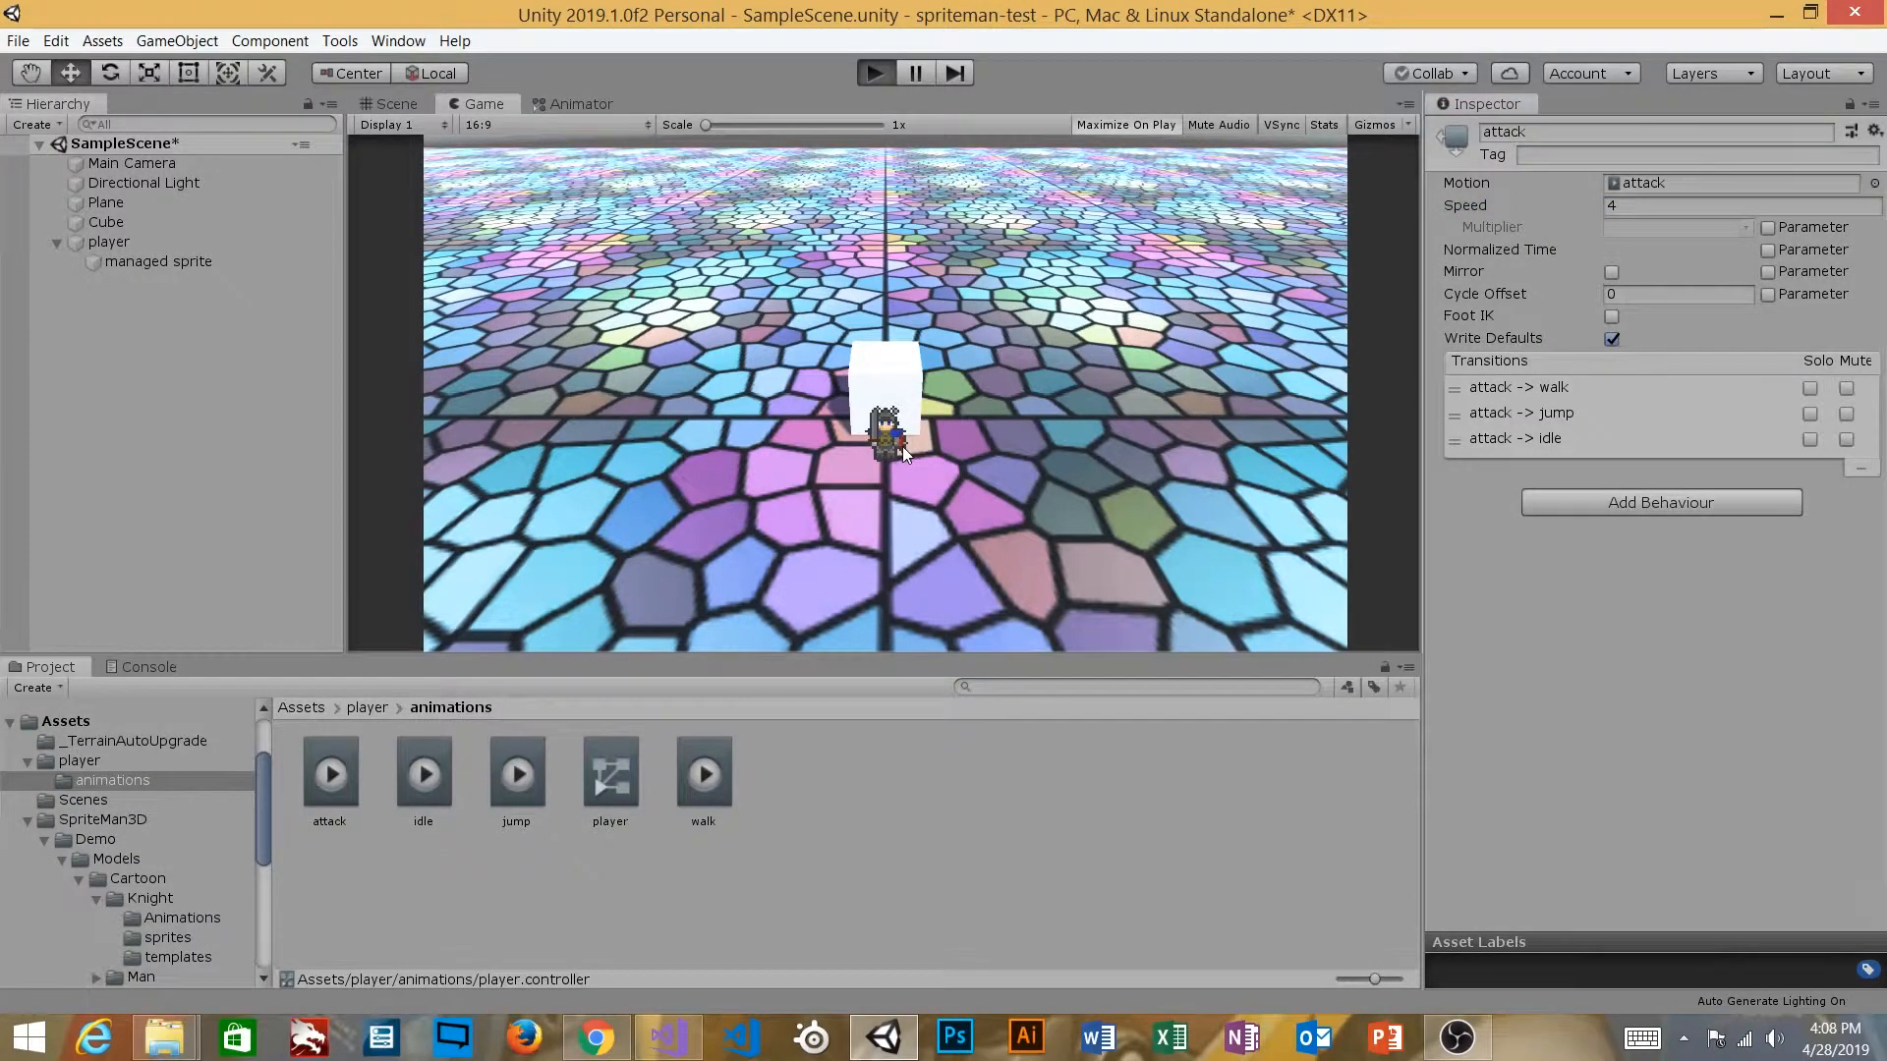
{"action": "key", "text": "a"}
{"action": "key", "text": "s"}
{"action": "key", "text": "d"}
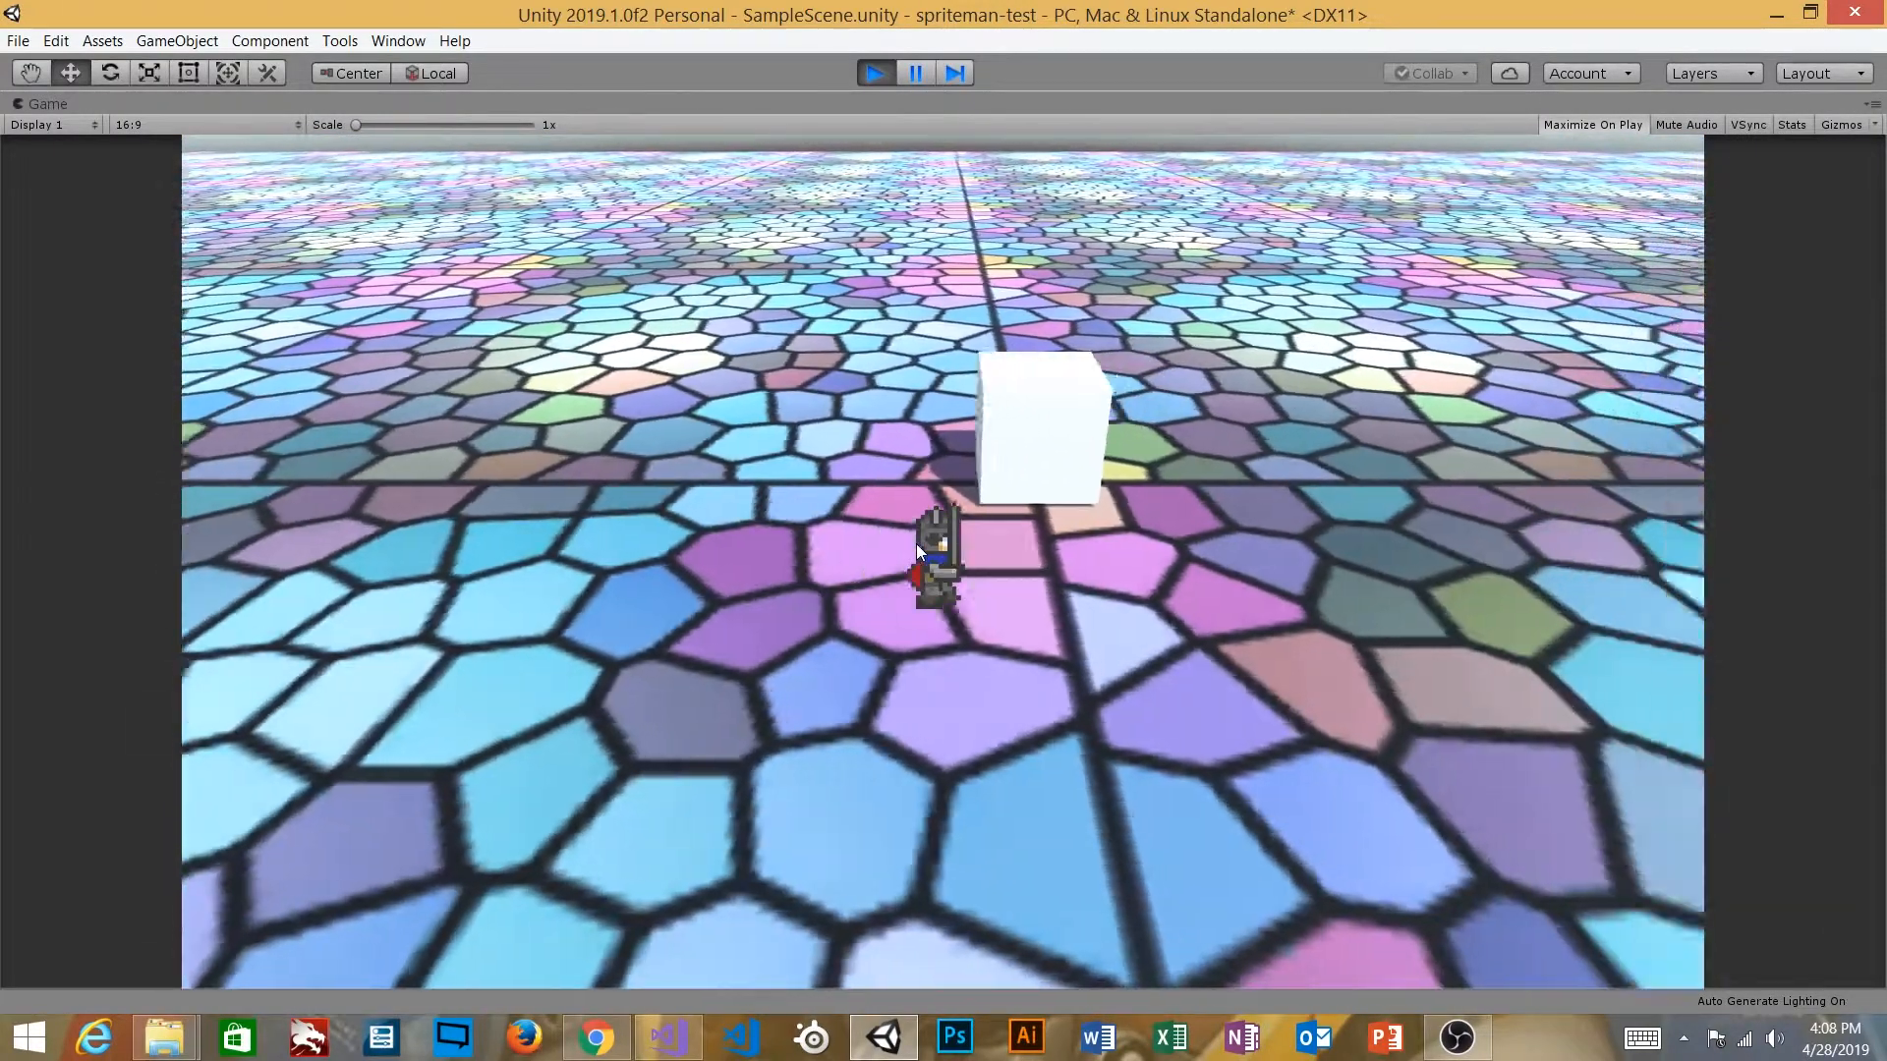
{"action": "key", "text": "s"}
{"action": "key", "text": "a"}
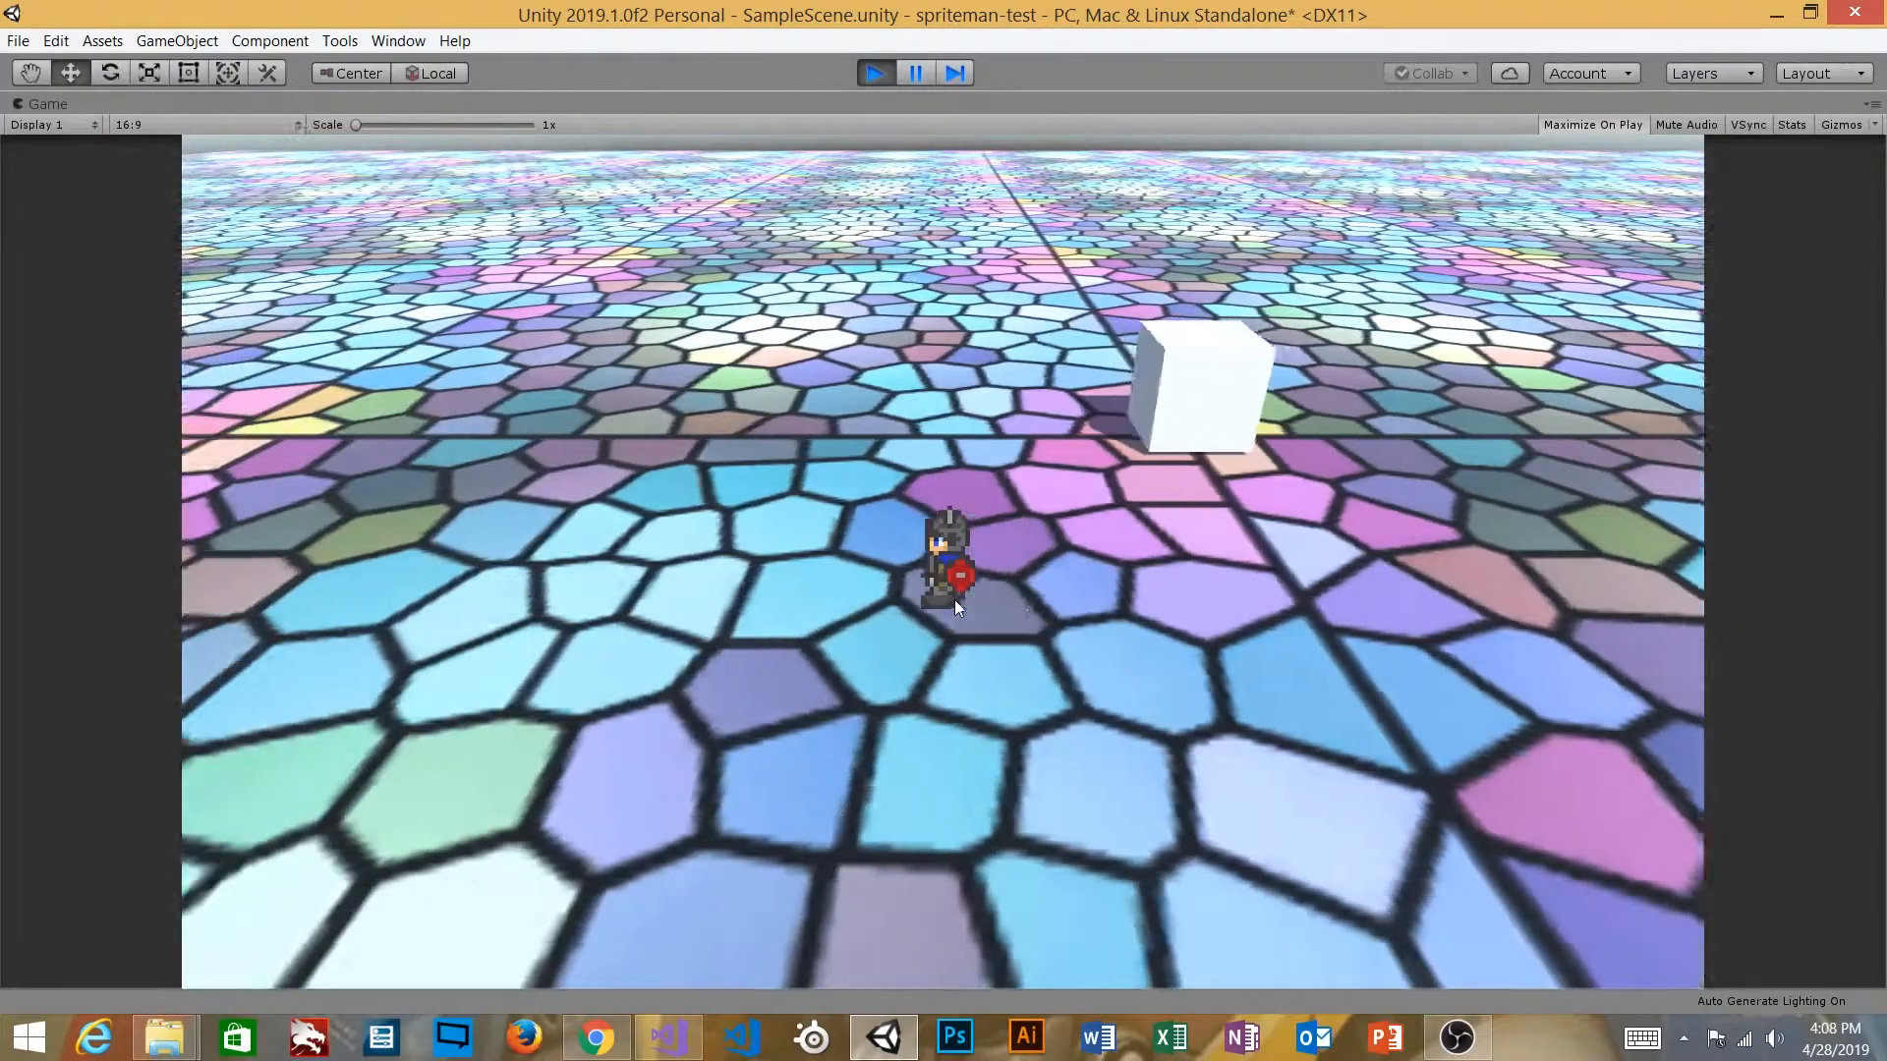
{"action": "key", "text": "d"}
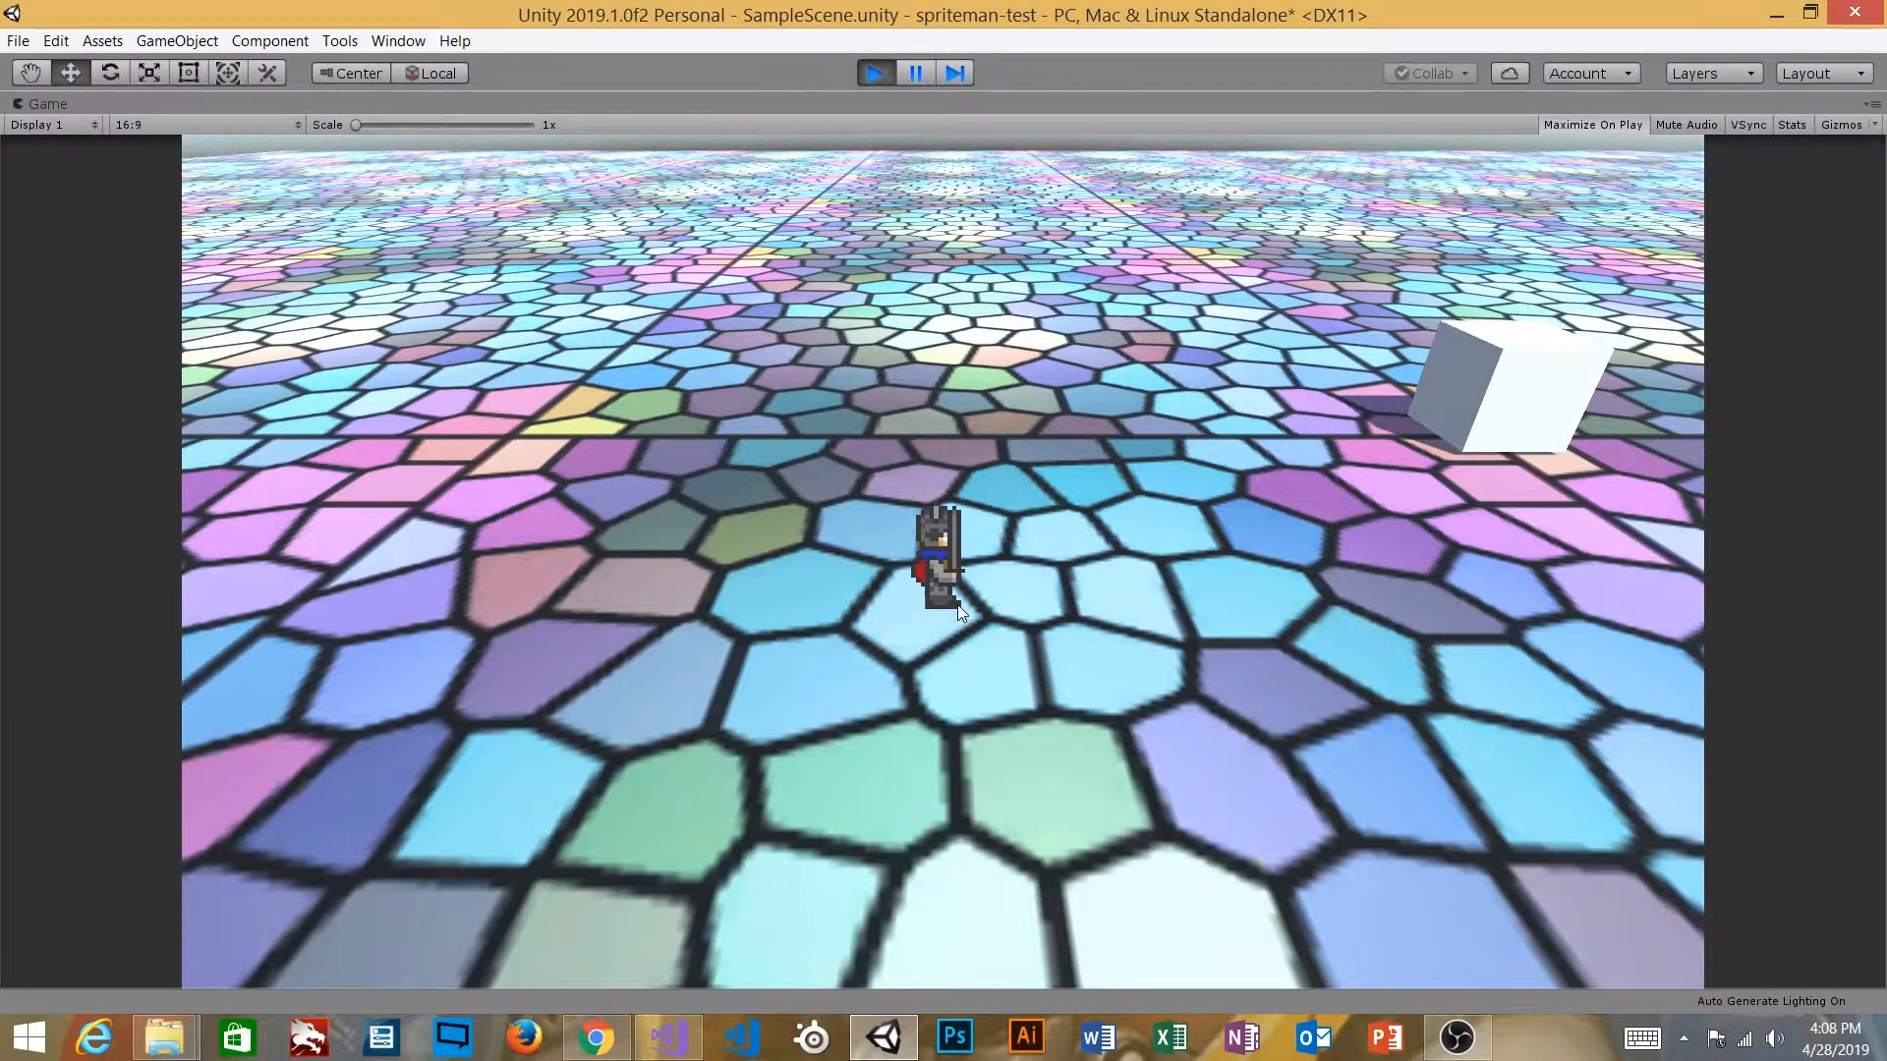
{"action": "key", "text": "s"}
{"action": "key", "text": "d"}
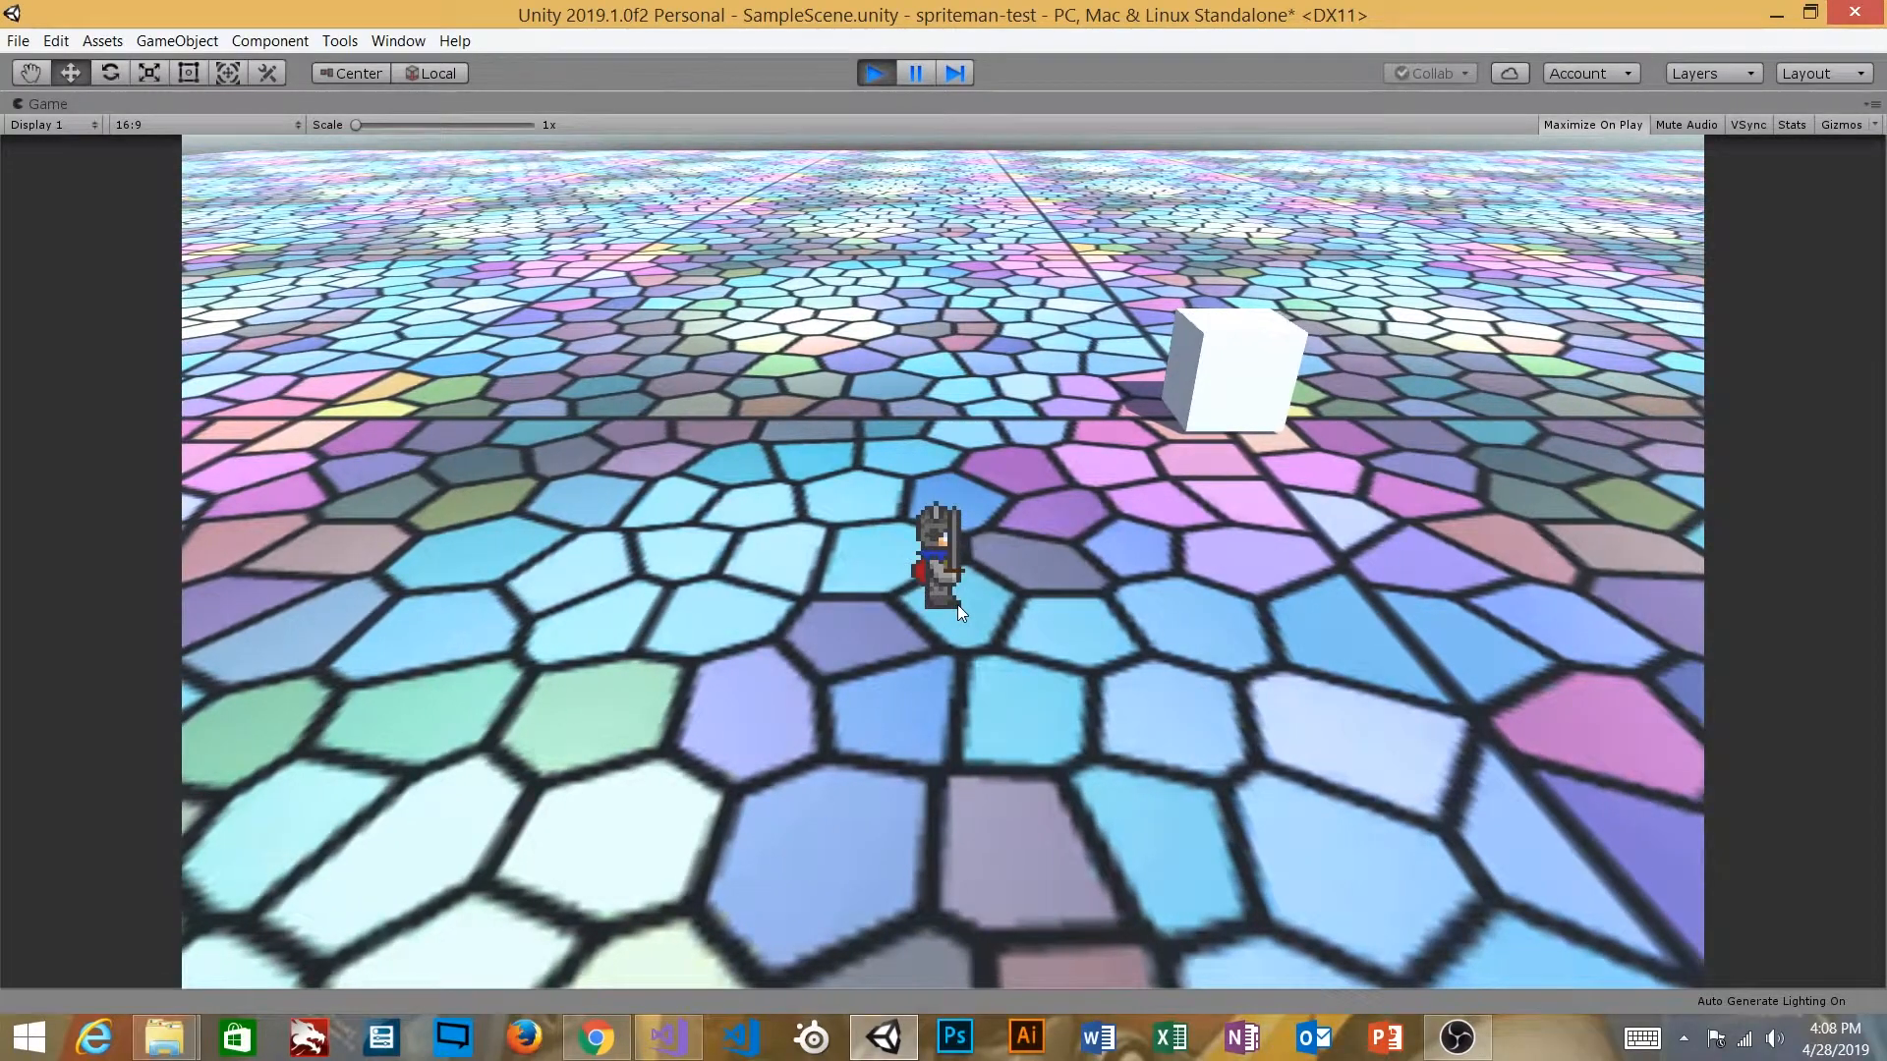
{"action": "key", "text": "d"}
{"action": "key", "text": "s"}
{"action": "key", "text": "w"}
{"action": "key", "text": "a"}
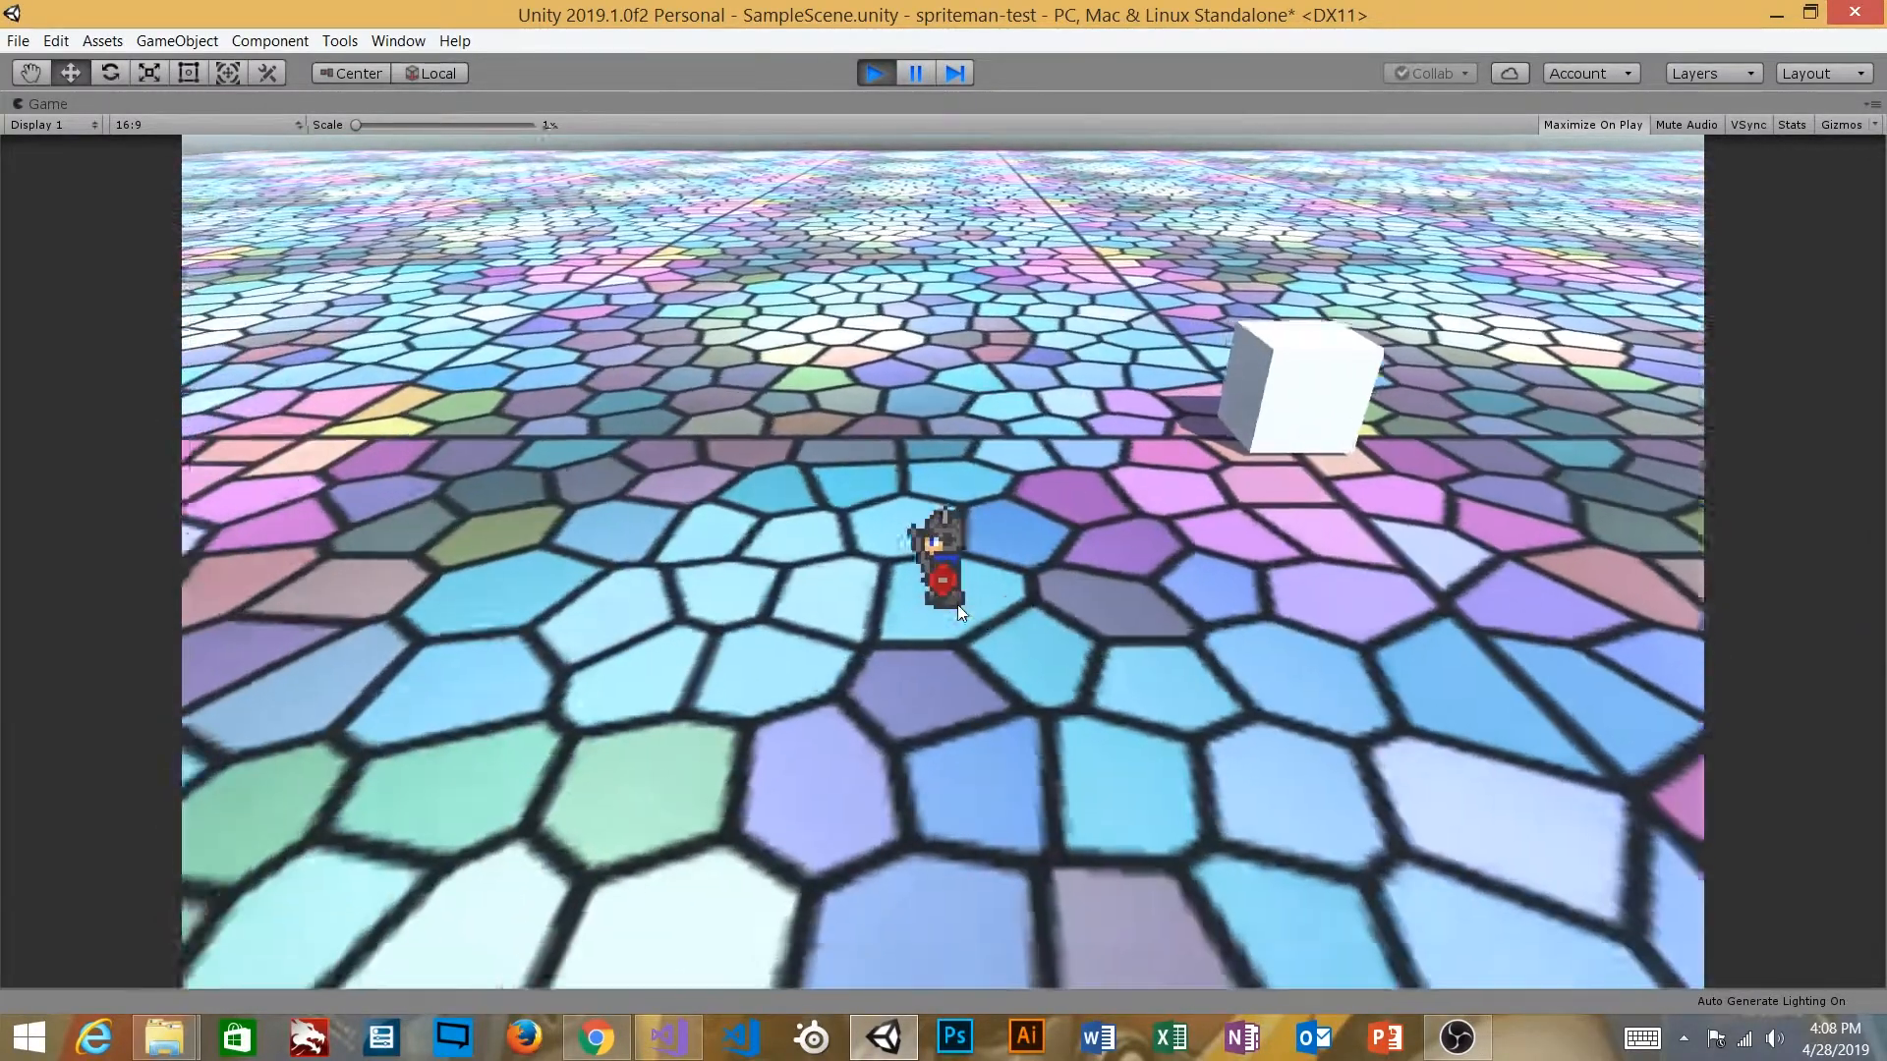
{"action": "key", "text": "d"}
{"action": "key", "text": "d"}
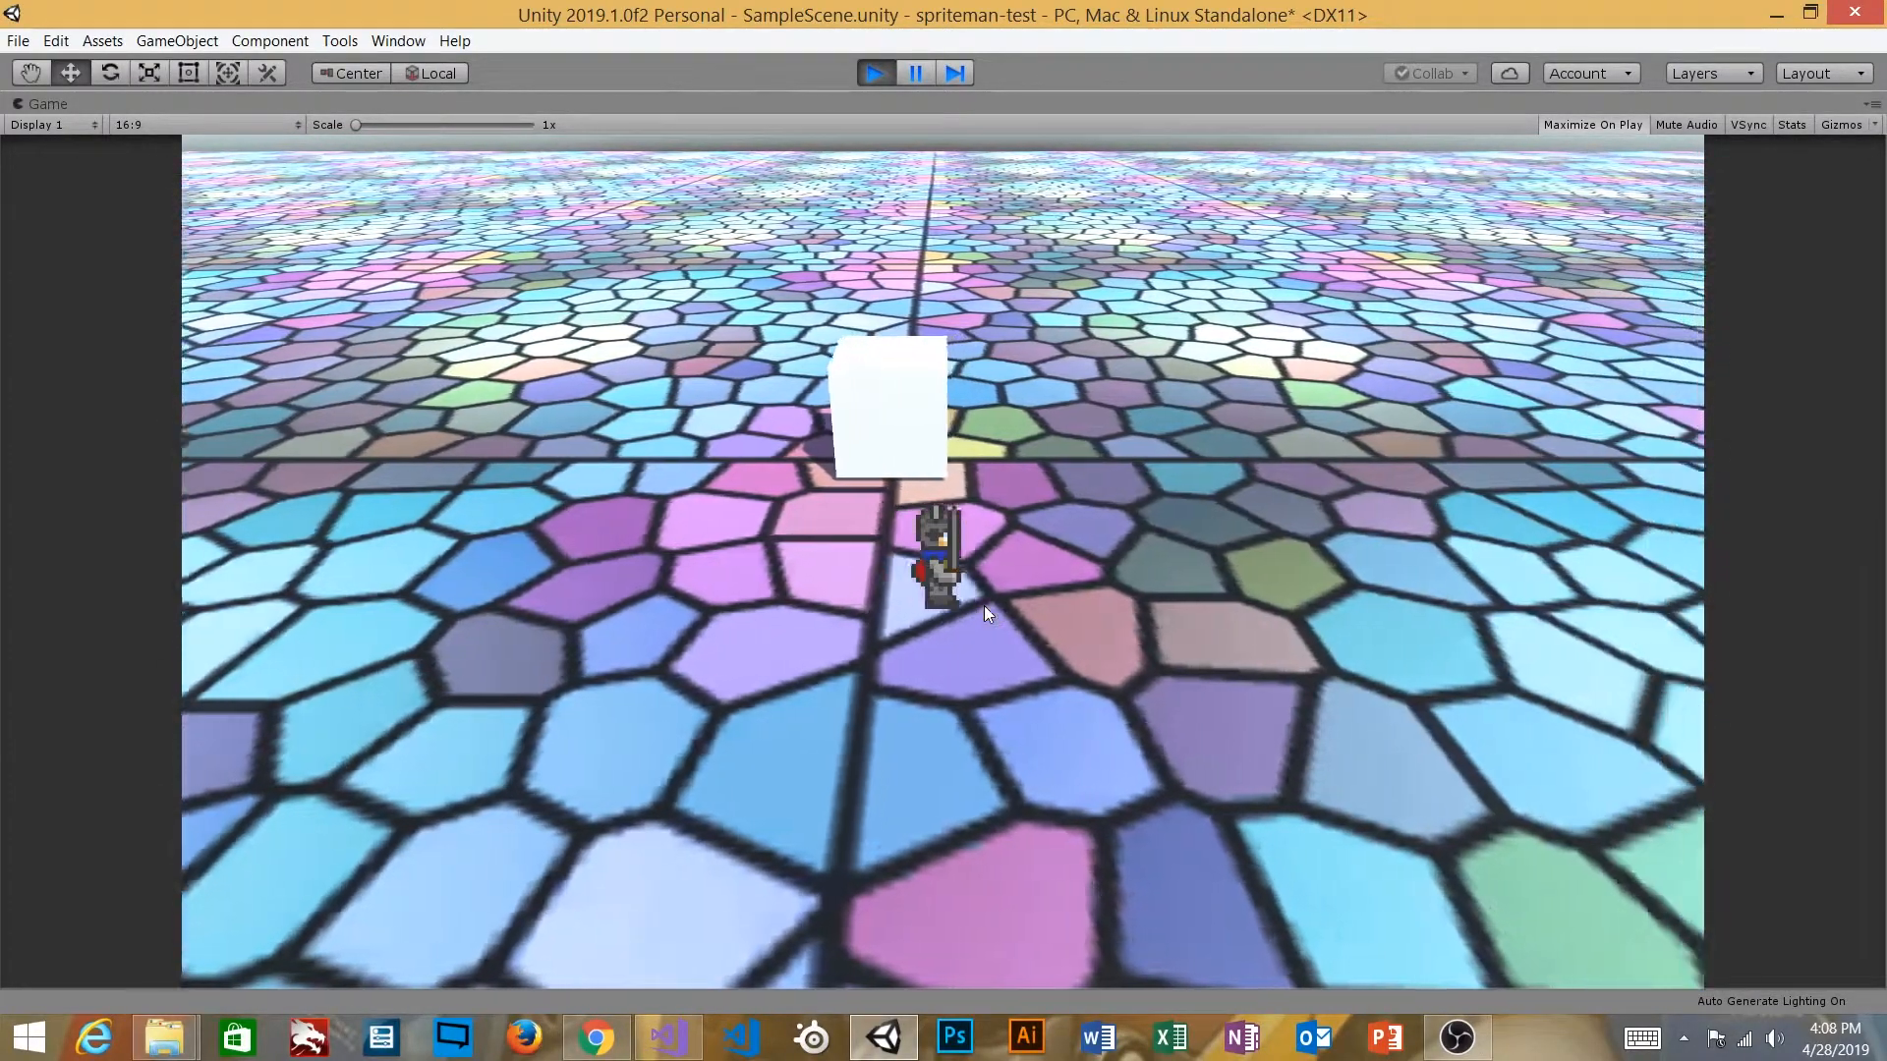
Step: Test jumping while changing direction and attacking with the knight, and exit play mode
{"action": "key", "text": "a"}
{"action": "key", "text": "space"}
{"action": "key", "text": "a"}
{"action": "key", "text": "space"}
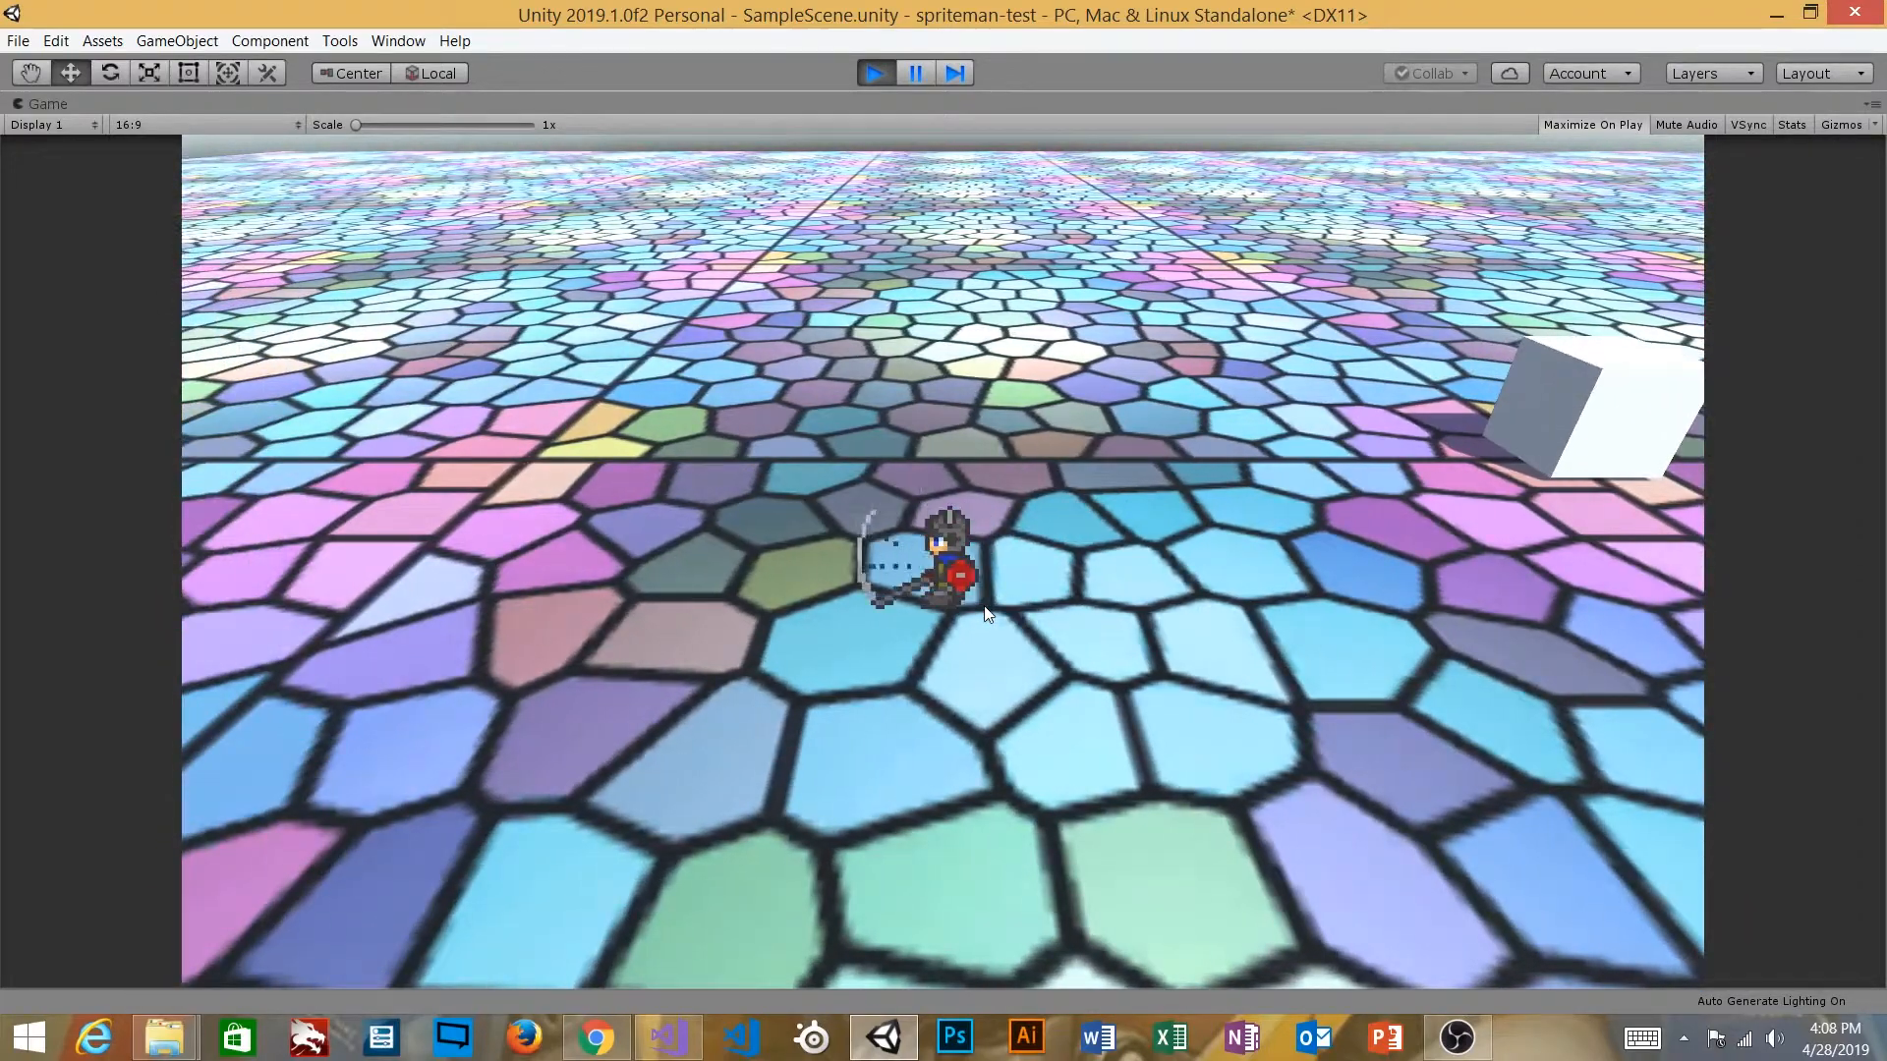
{"action": "key", "text": "s"}
{"action": "key", "text": "d"}
{"action": "key", "text": "space"}
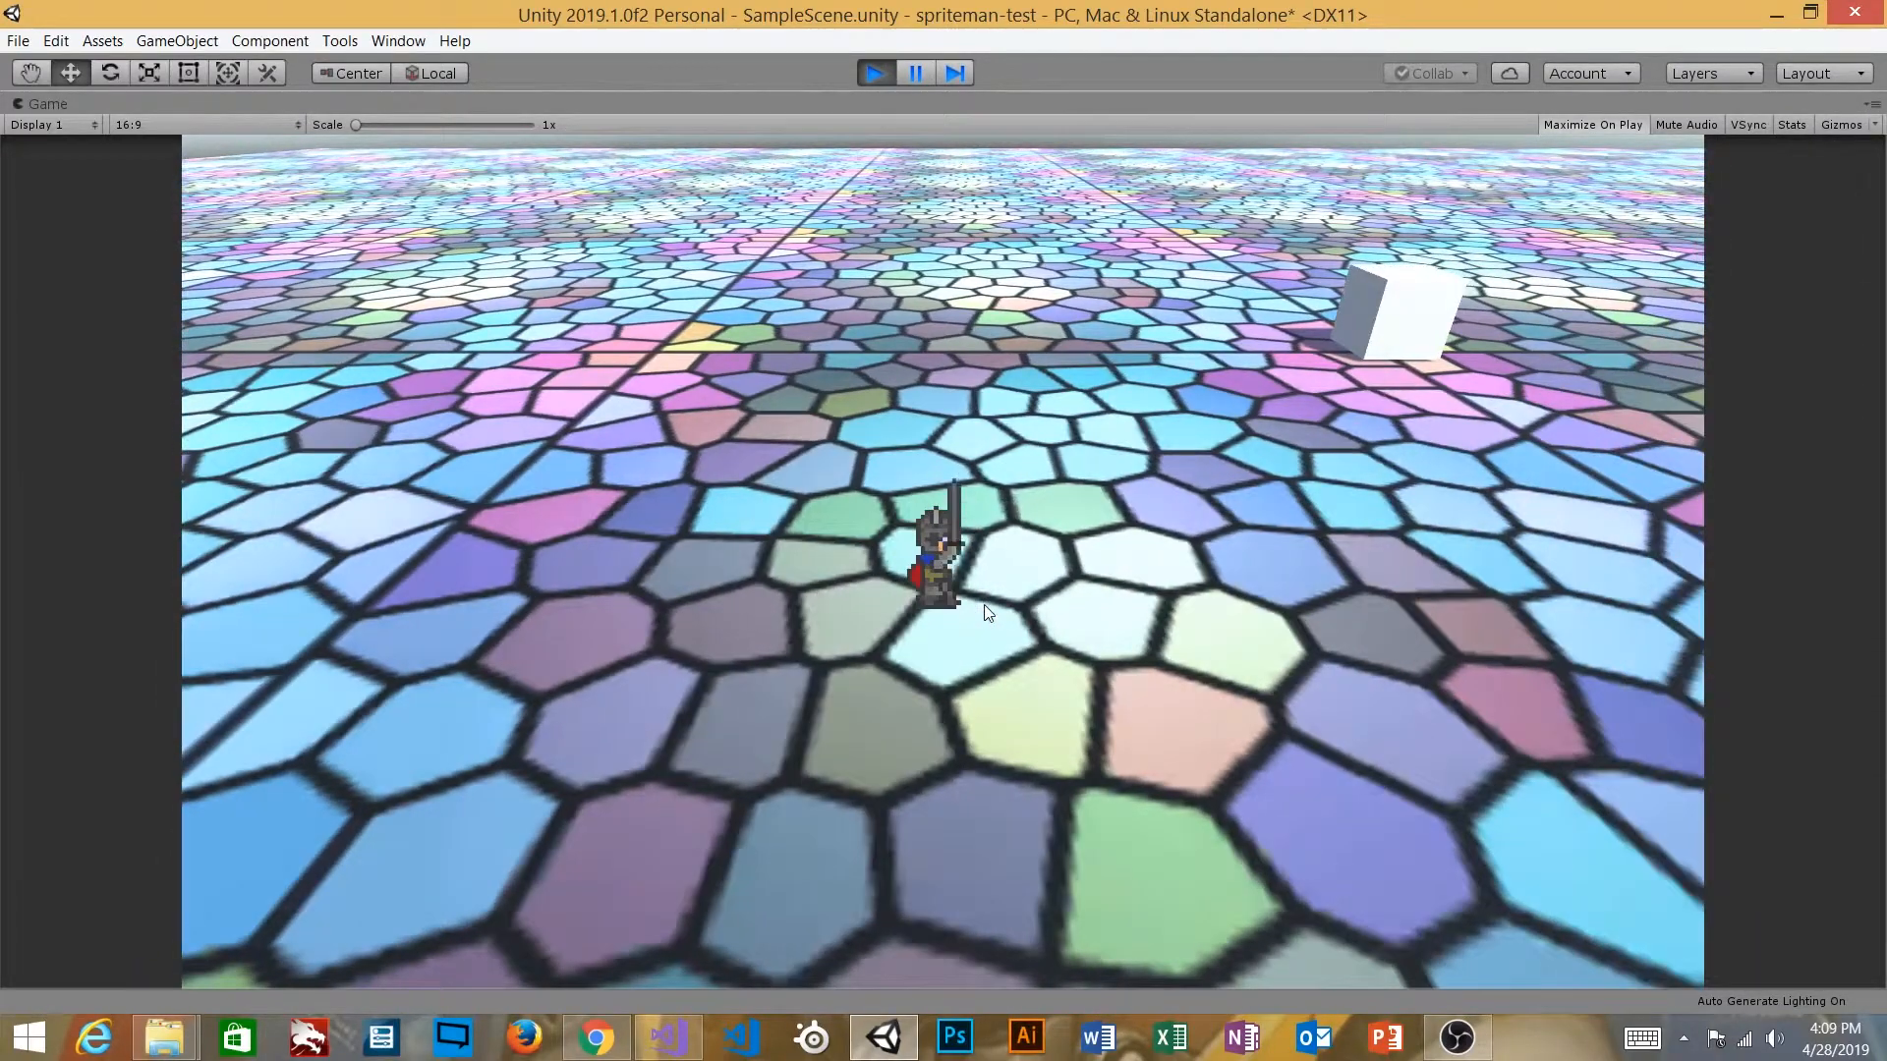
{"action": "key", "text": "a"}
{"action": "key", "text": "space"}
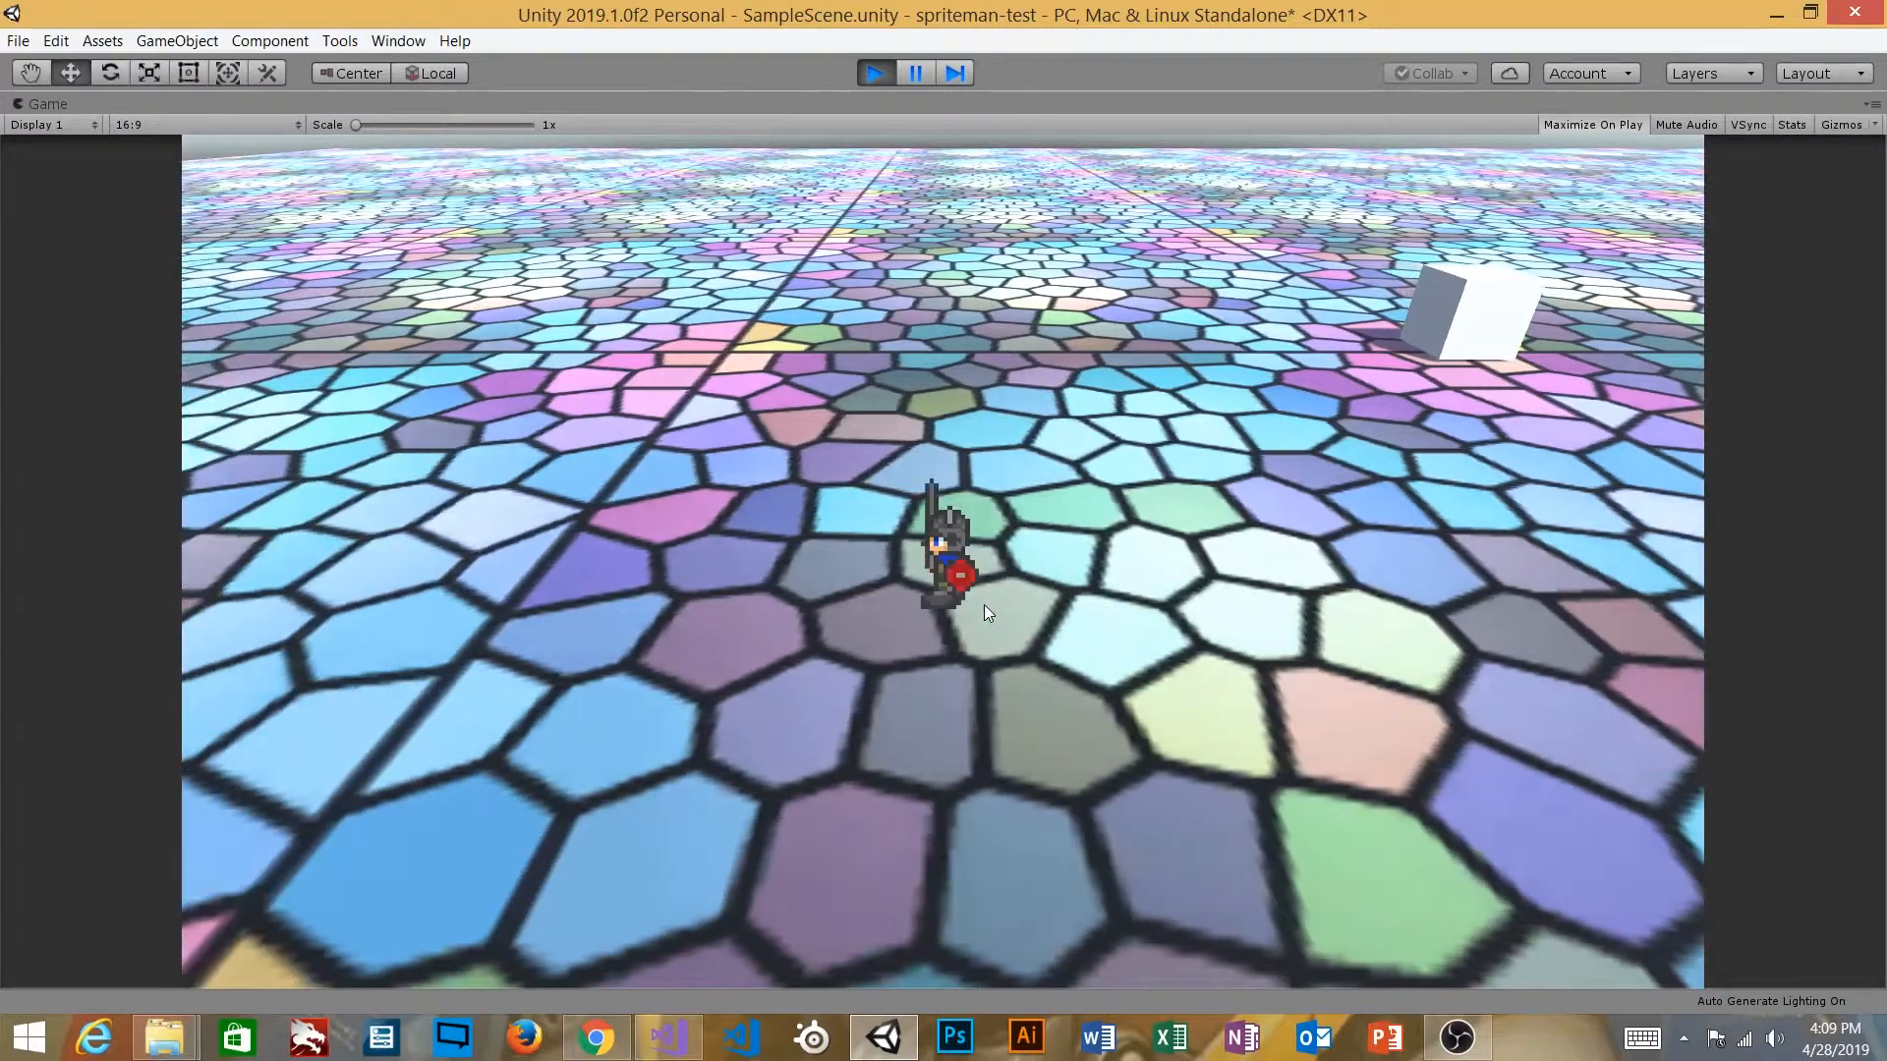
{"action": "key", "text": "d"}
{"action": "key", "text": "space"}
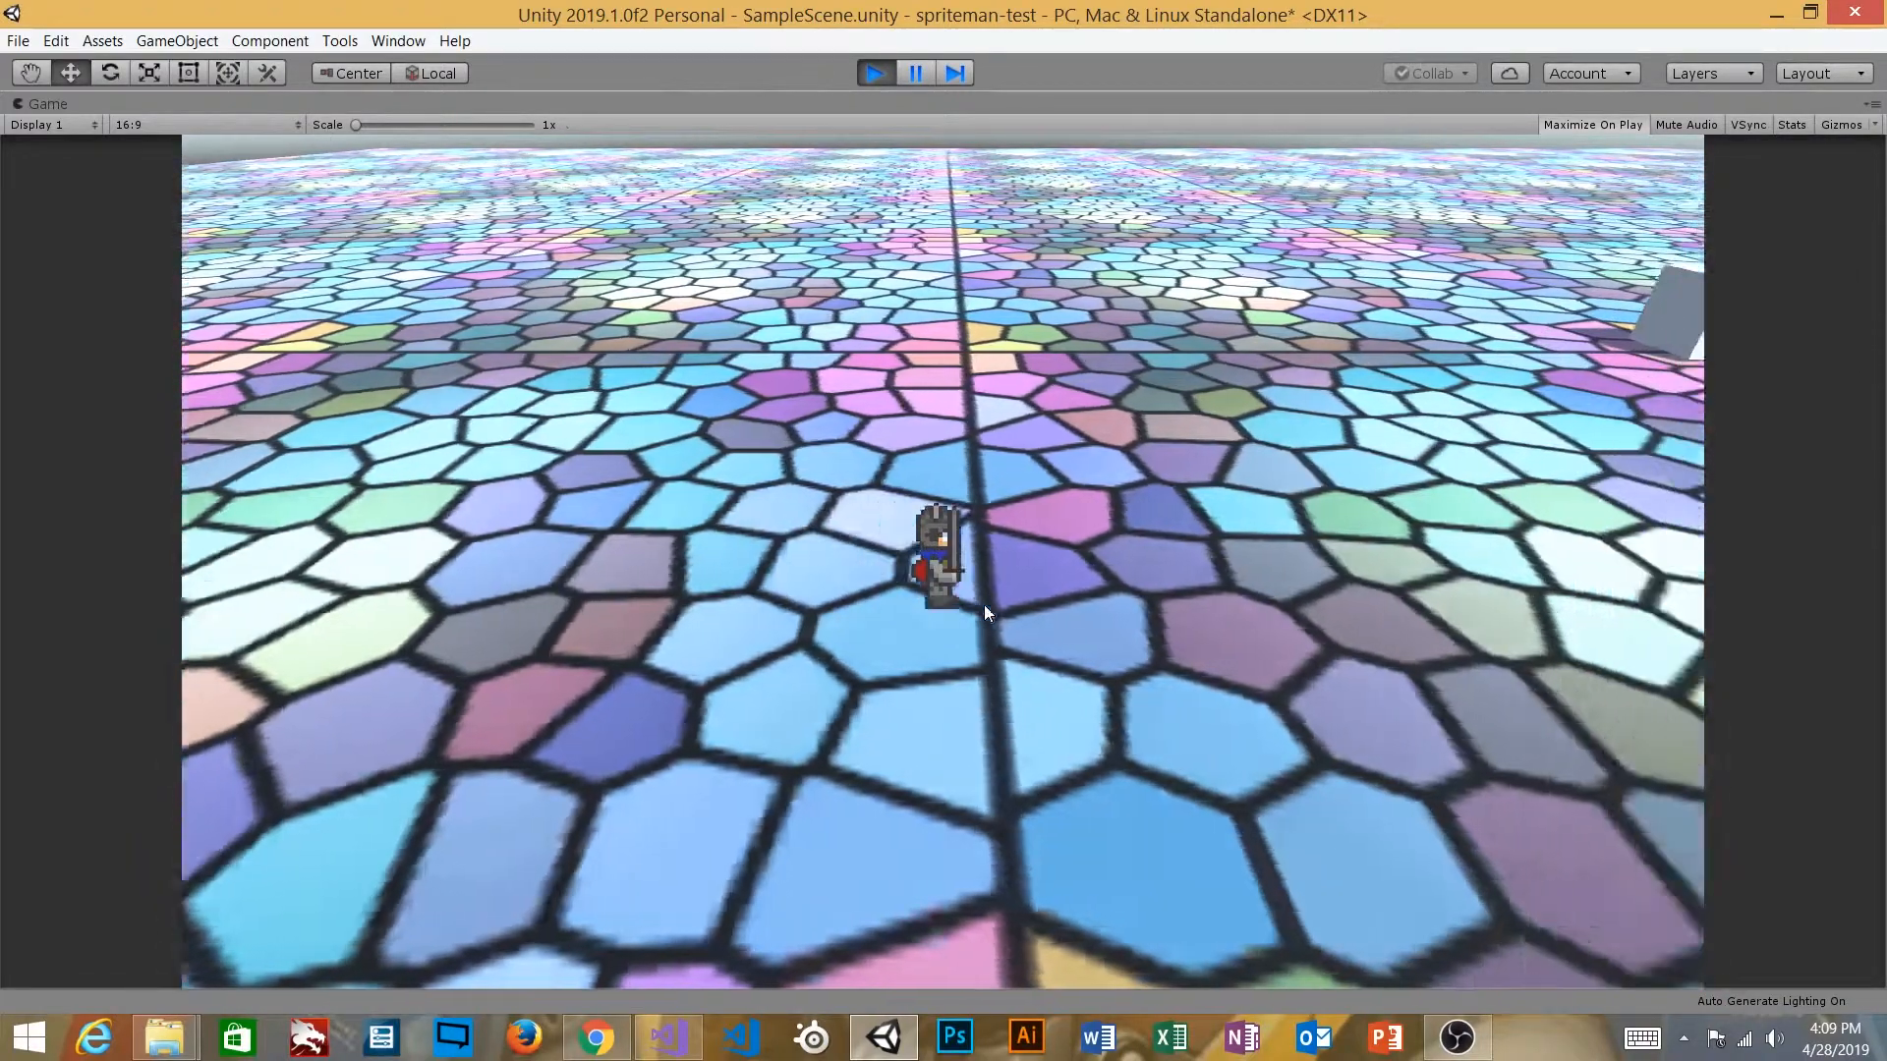
{"action": "key", "text": "a"}
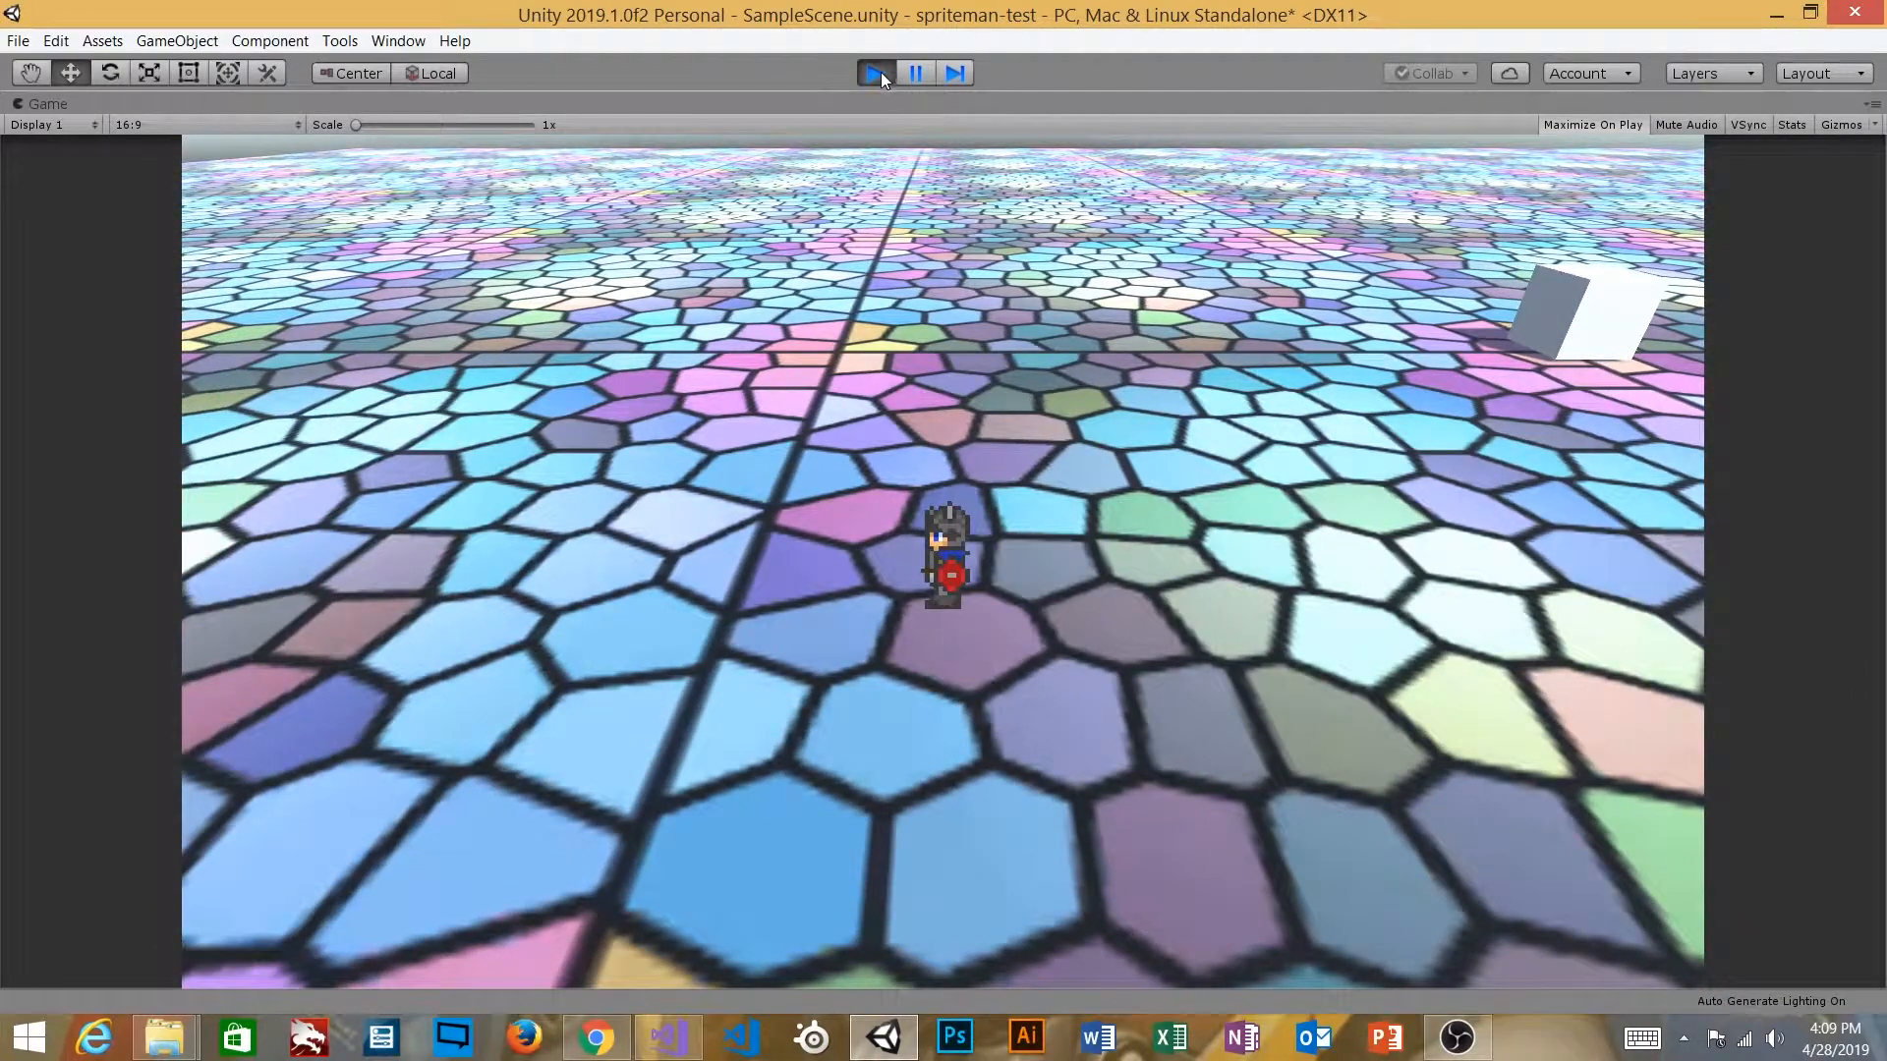
{"action": "left_click", "coordinate": [876, 72]}
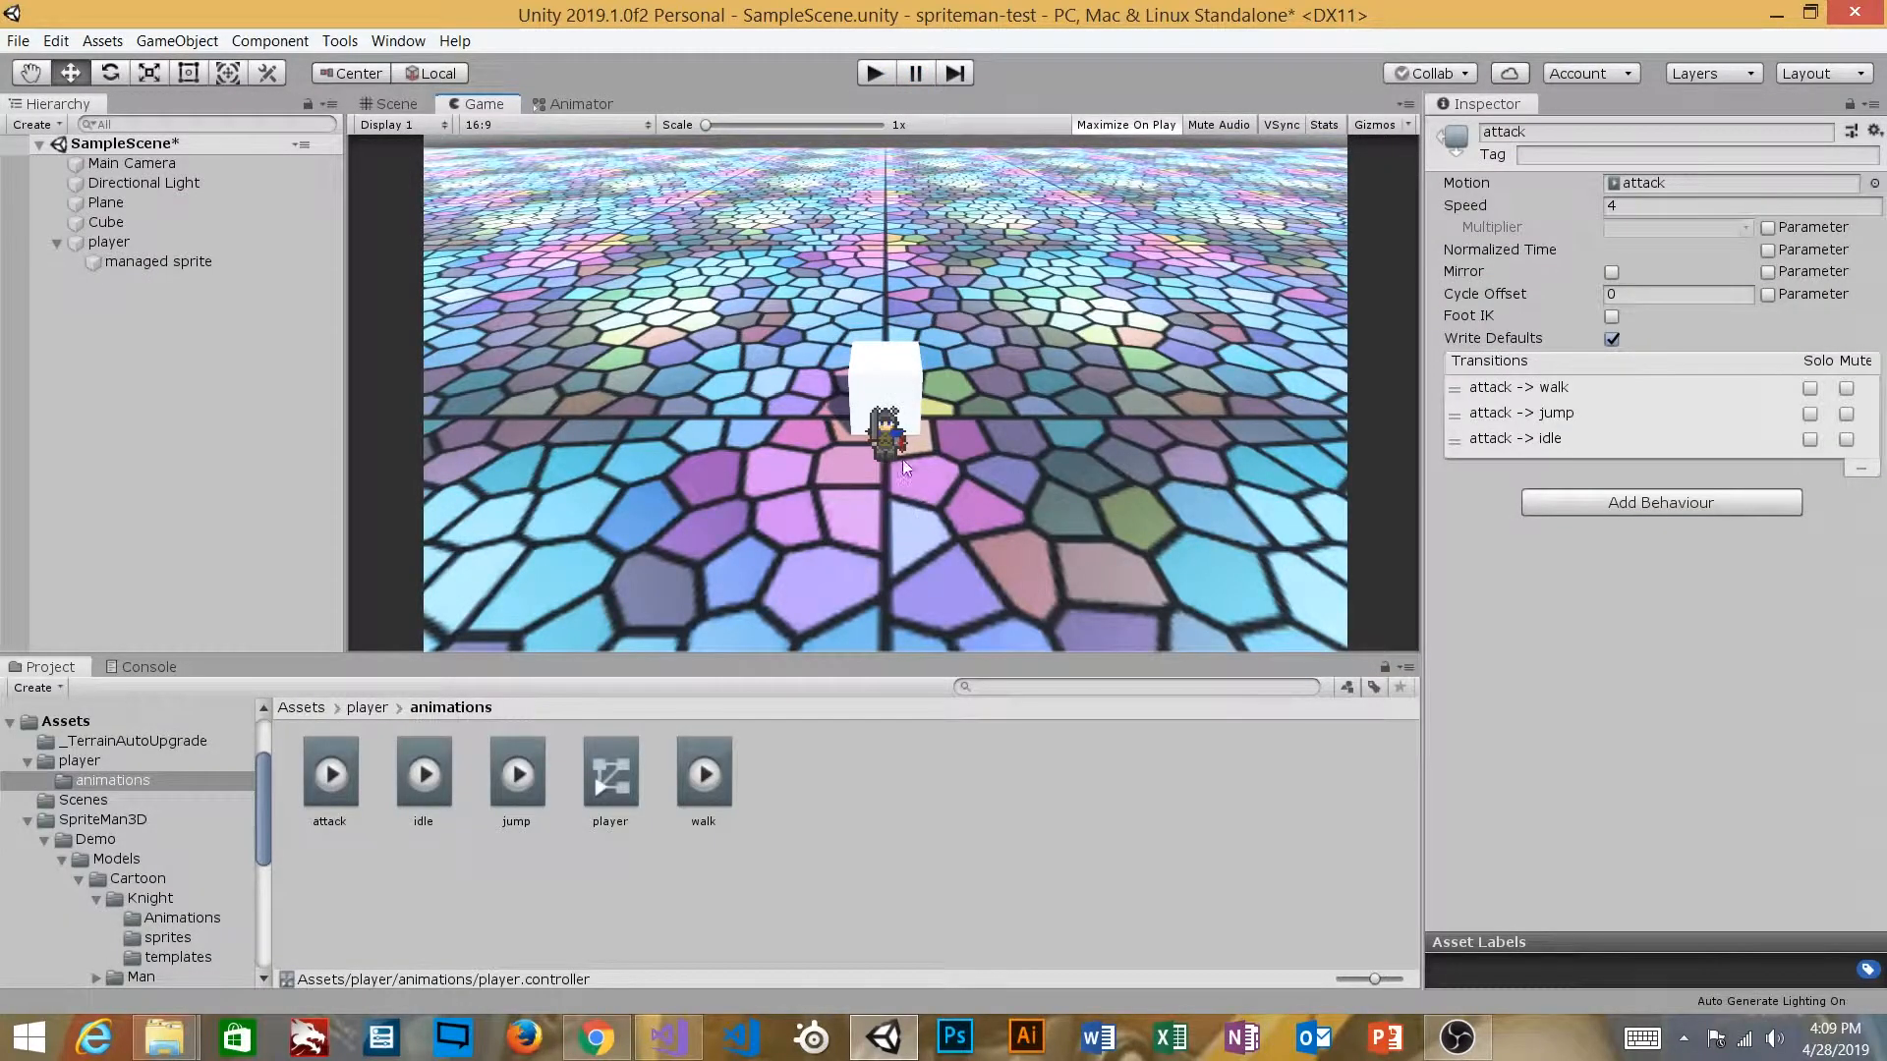
Step: Run the scene again and test sword attacks with the knight facing each direction
{"action": "left_click", "coordinate": [876, 73]}
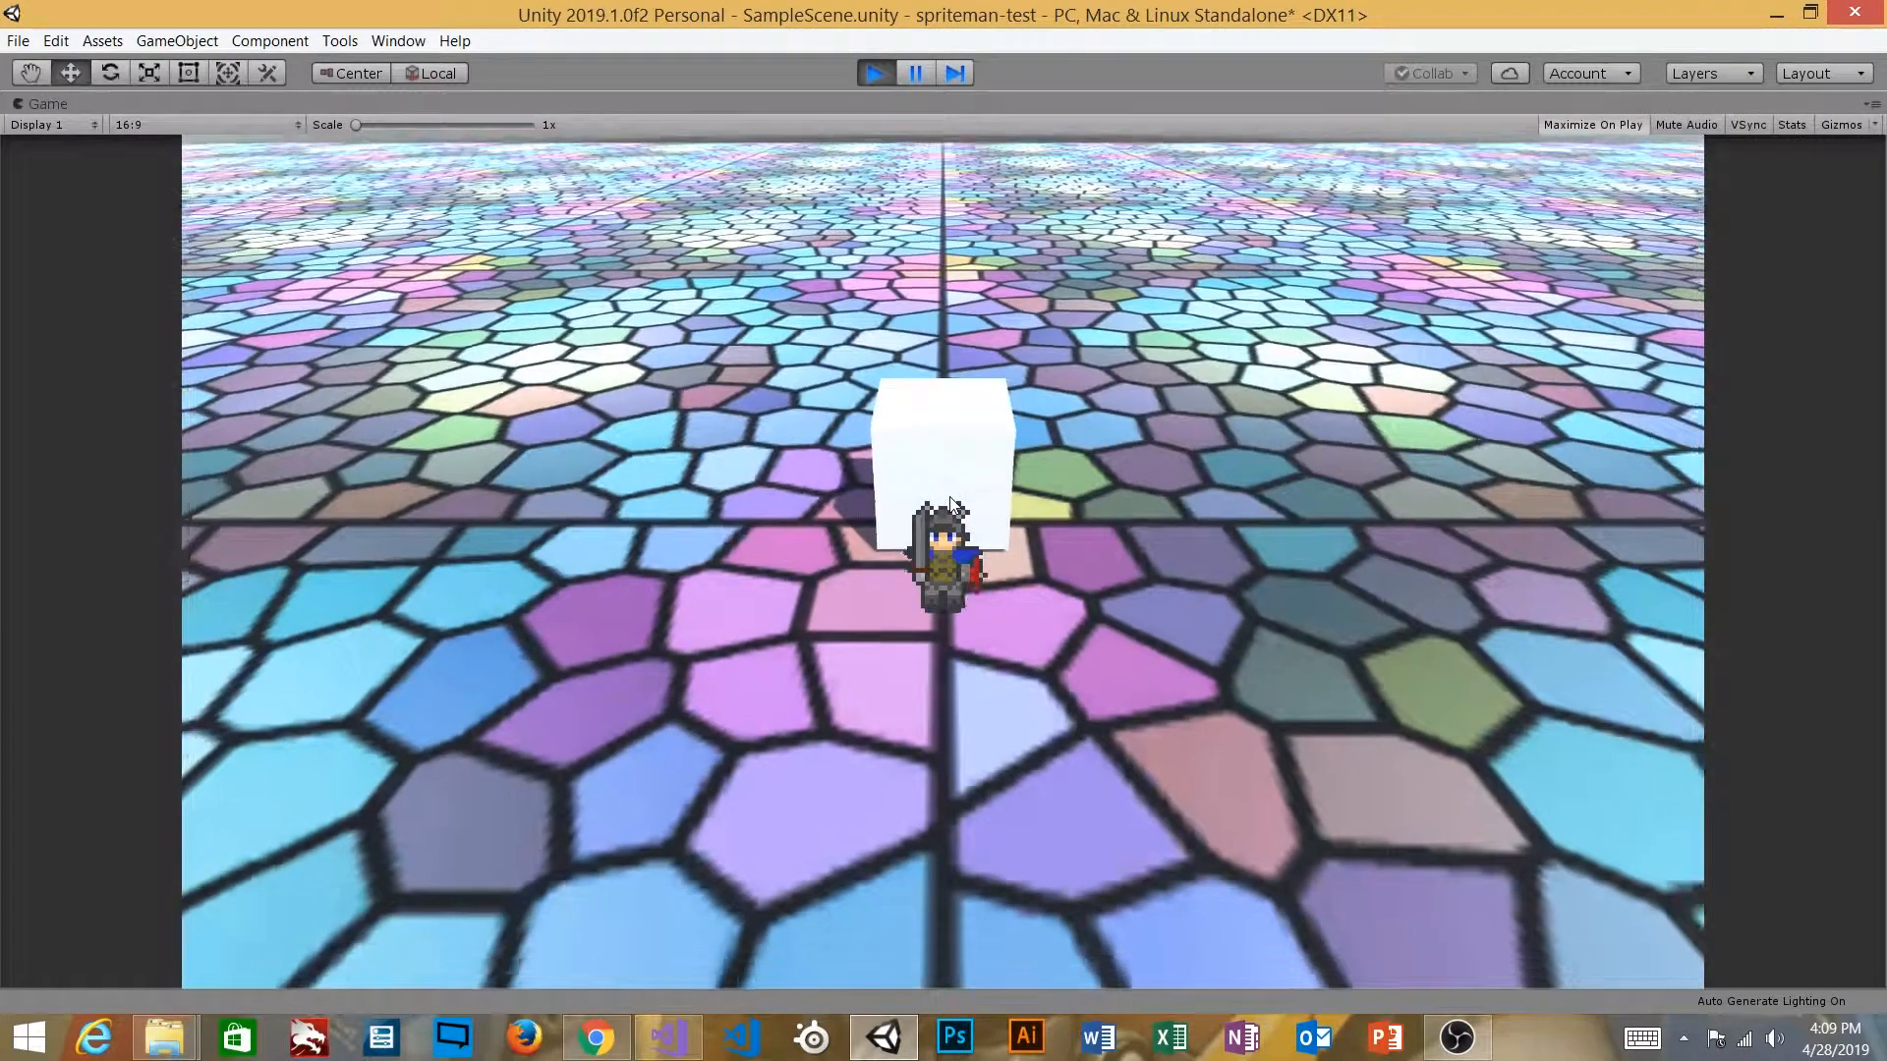
{"action": "key", "text": "s"}
{"action": "key", "text": "d"}
{"action": "left_click", "coordinate": [1006, 569]}
{"action": "key", "text": "d"}
{"action": "left_click", "coordinate": [1006, 569]}
{"action": "key", "text": "a"}
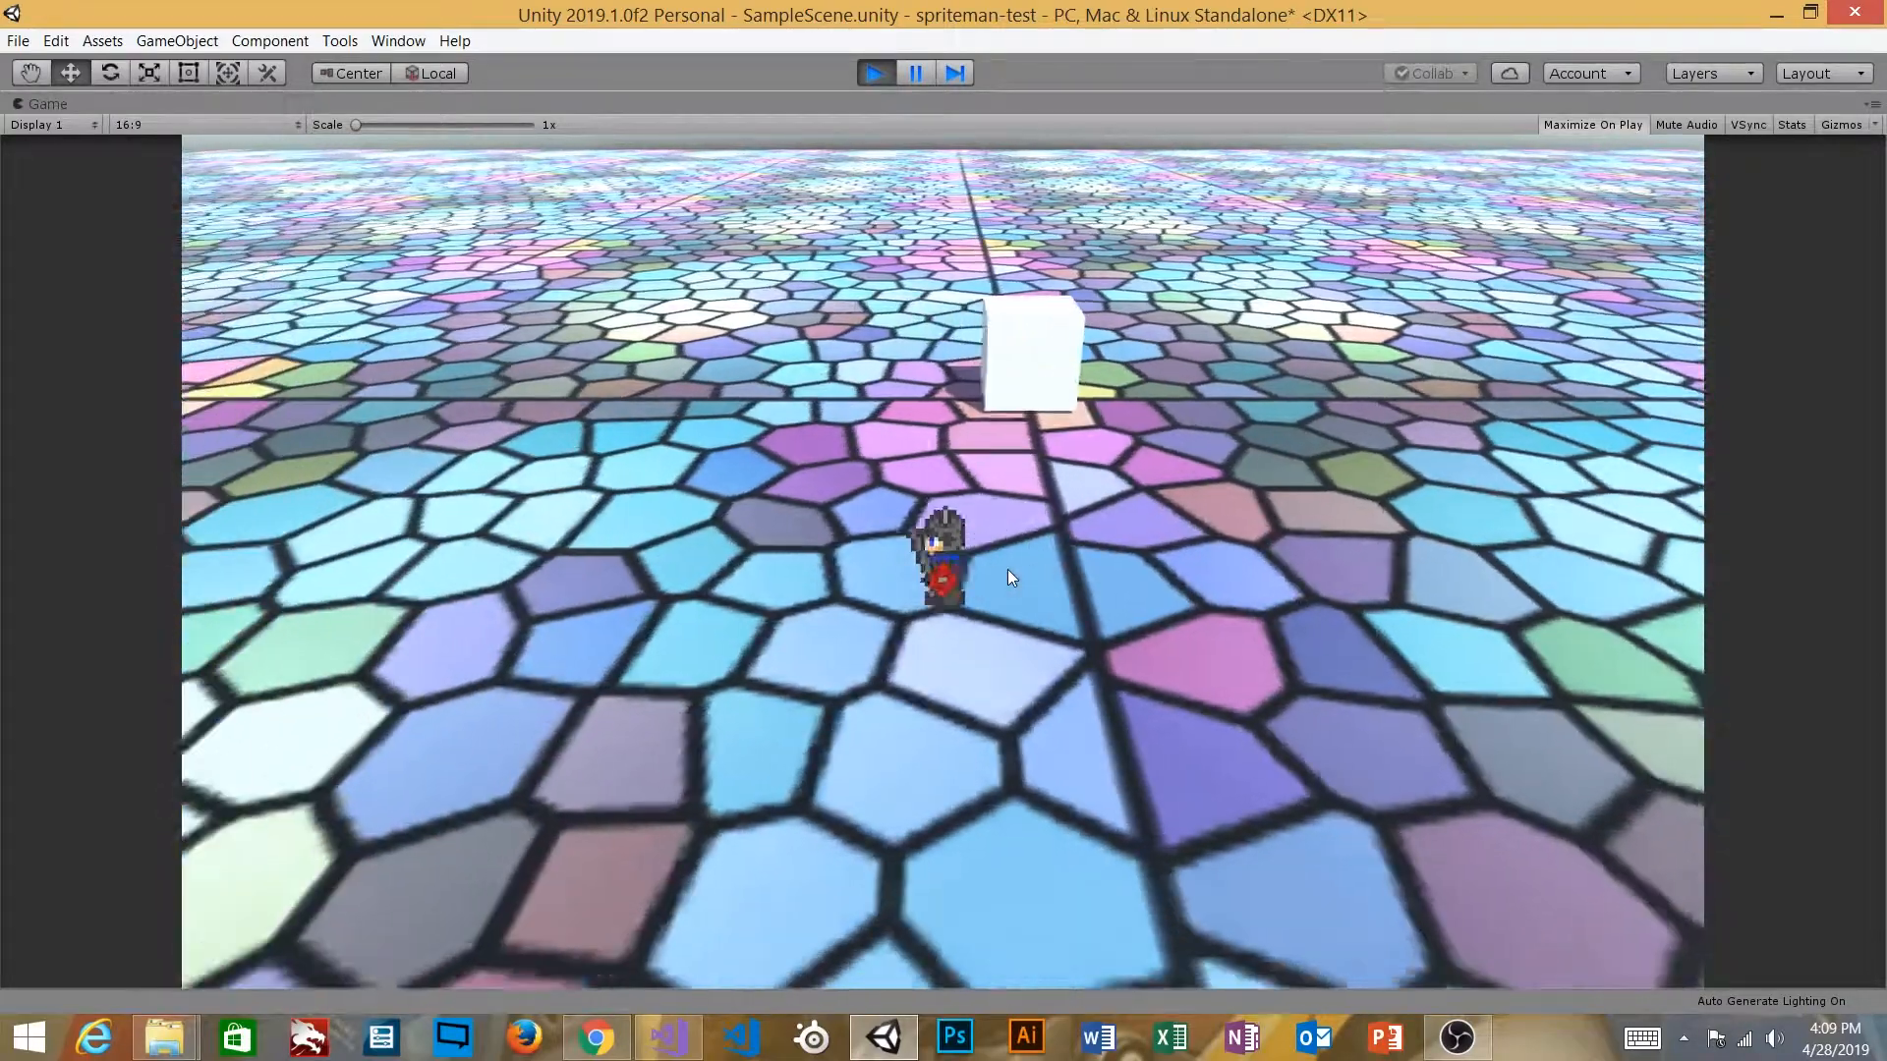
{"action": "key", "text": "s"}
{"action": "key", "text": "w"}
{"action": "left_click", "coordinate": [1007, 569]}
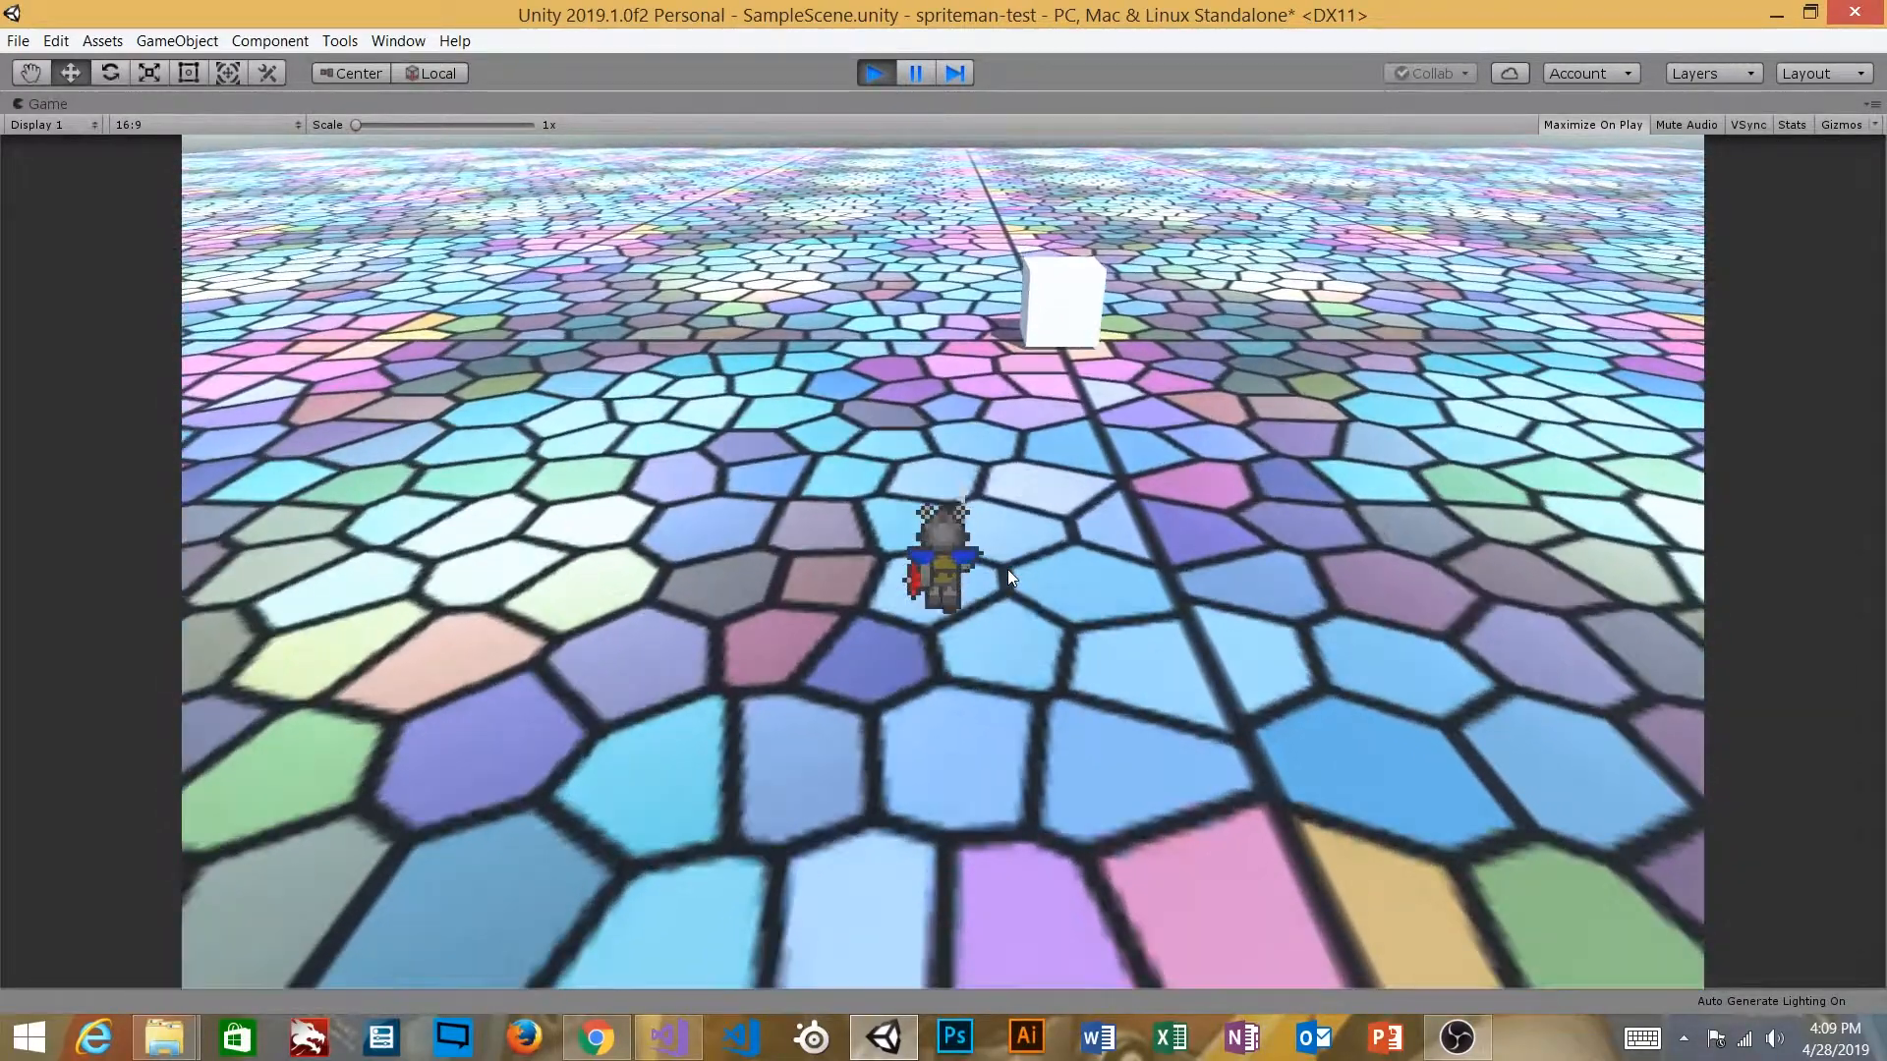
{"action": "key", "text": "d"}
{"action": "key", "text": "s"}
{"action": "left_click", "coordinate": [1047, 607]}
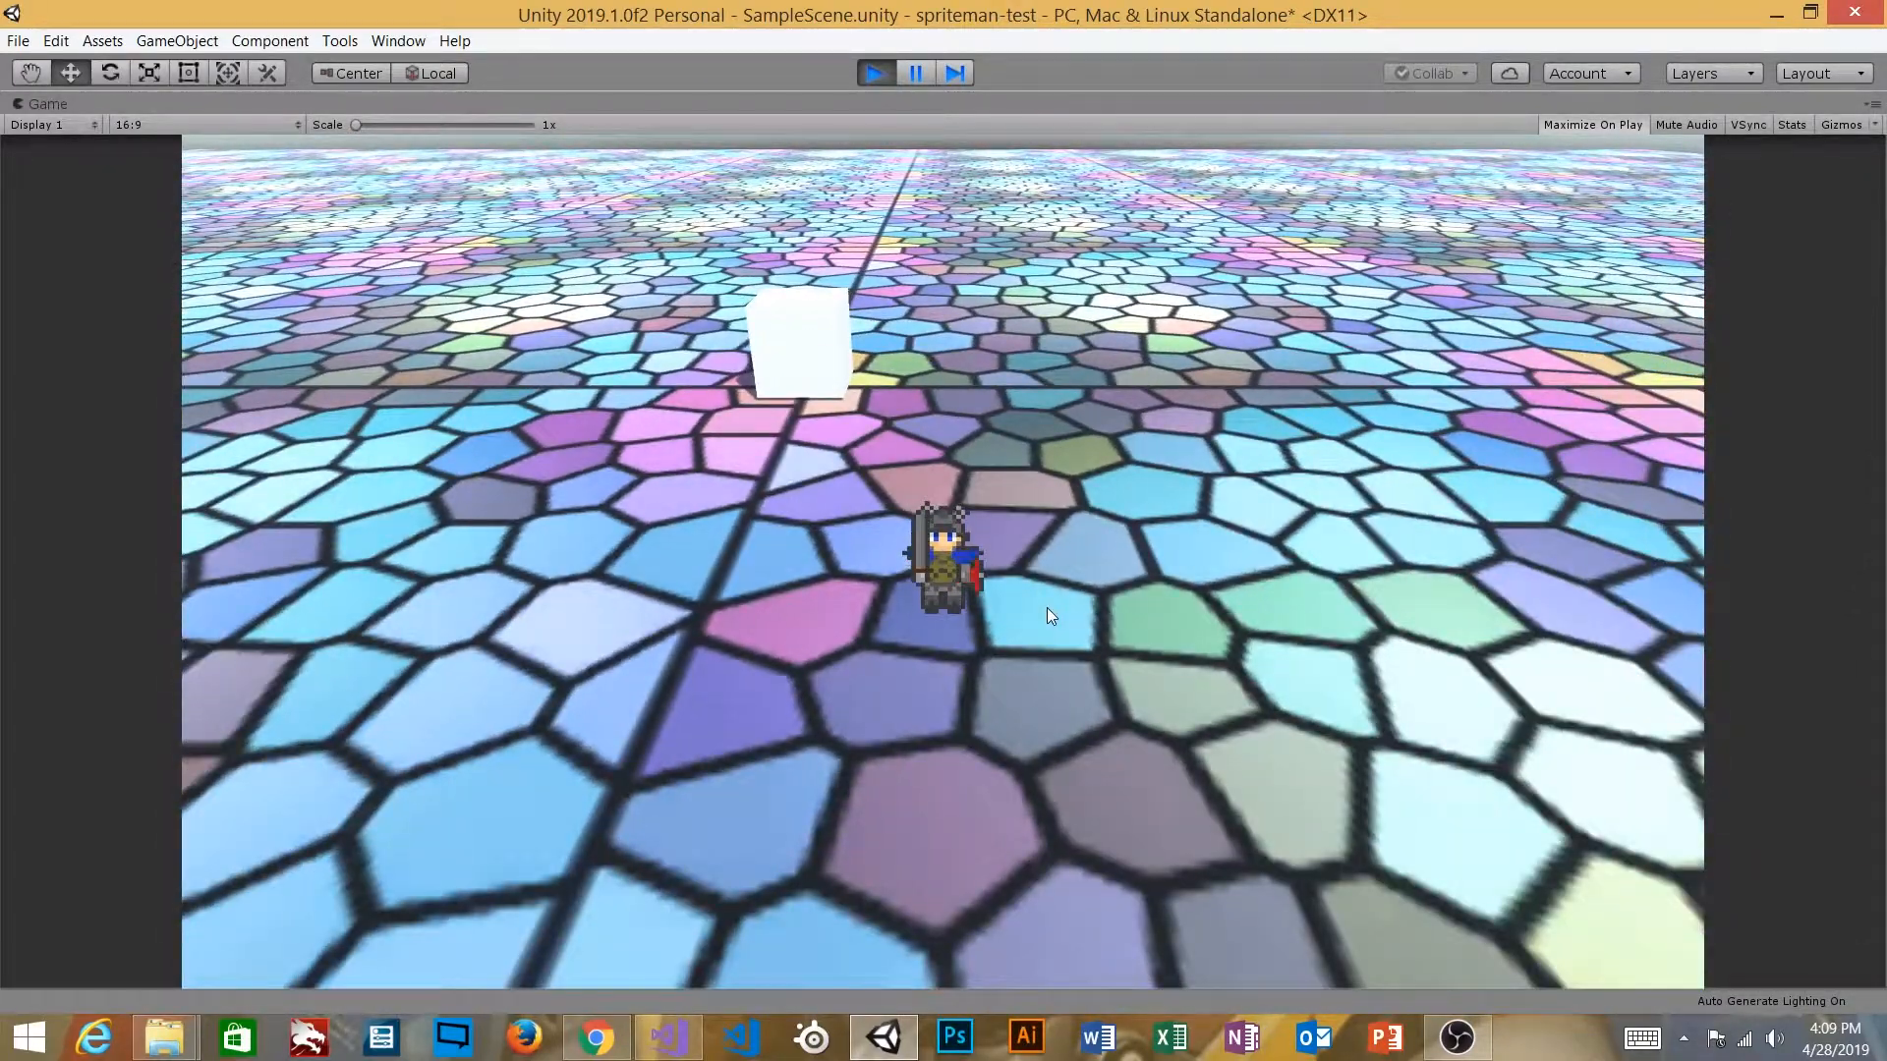
Step: Test combinations of jumping, turning and attacking with the knight around the cube, and exit play mode
{"action": "key", "text": "space"}
{"action": "key", "text": "a"}
{"action": "key", "text": "space"}
{"action": "key", "text": "d"}
{"action": "key", "text": "a"}
{"action": "key", "text": "space"}
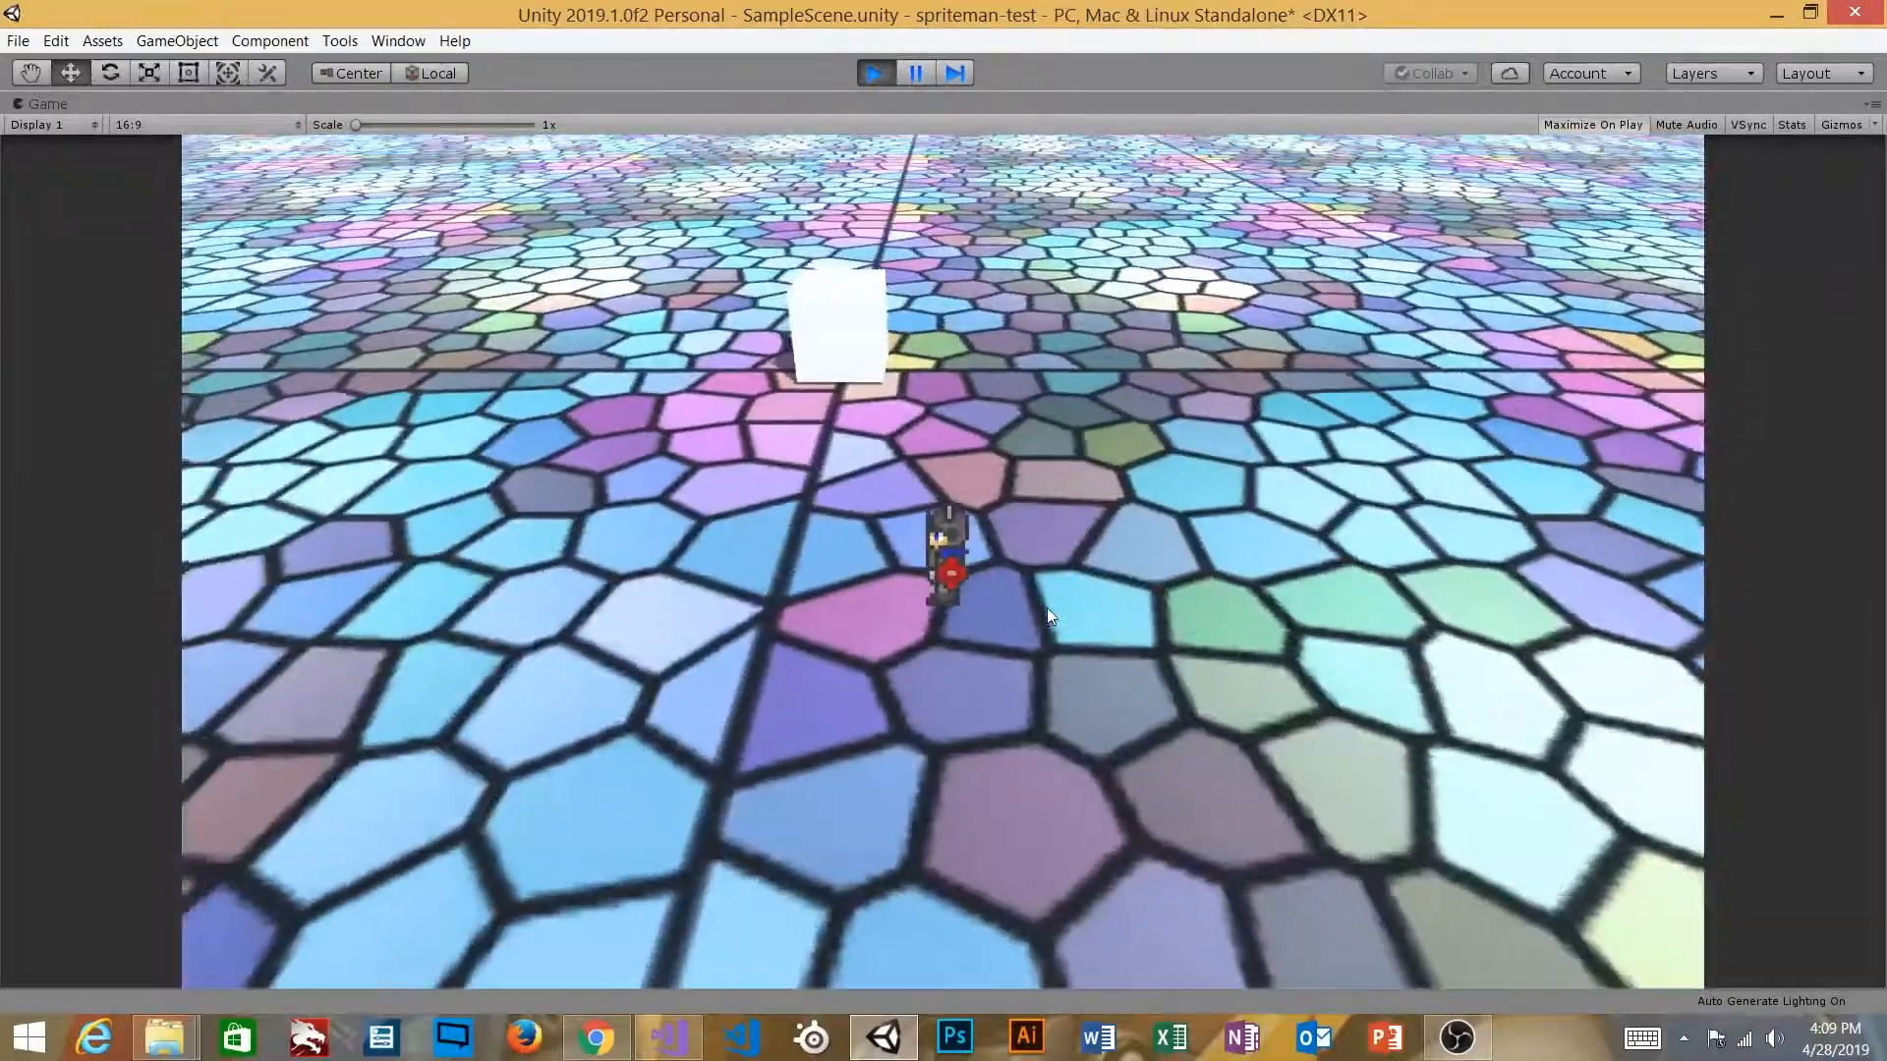
{"action": "key", "text": "d"}
{"action": "key", "text": "space"}
{"action": "key", "text": "w"}
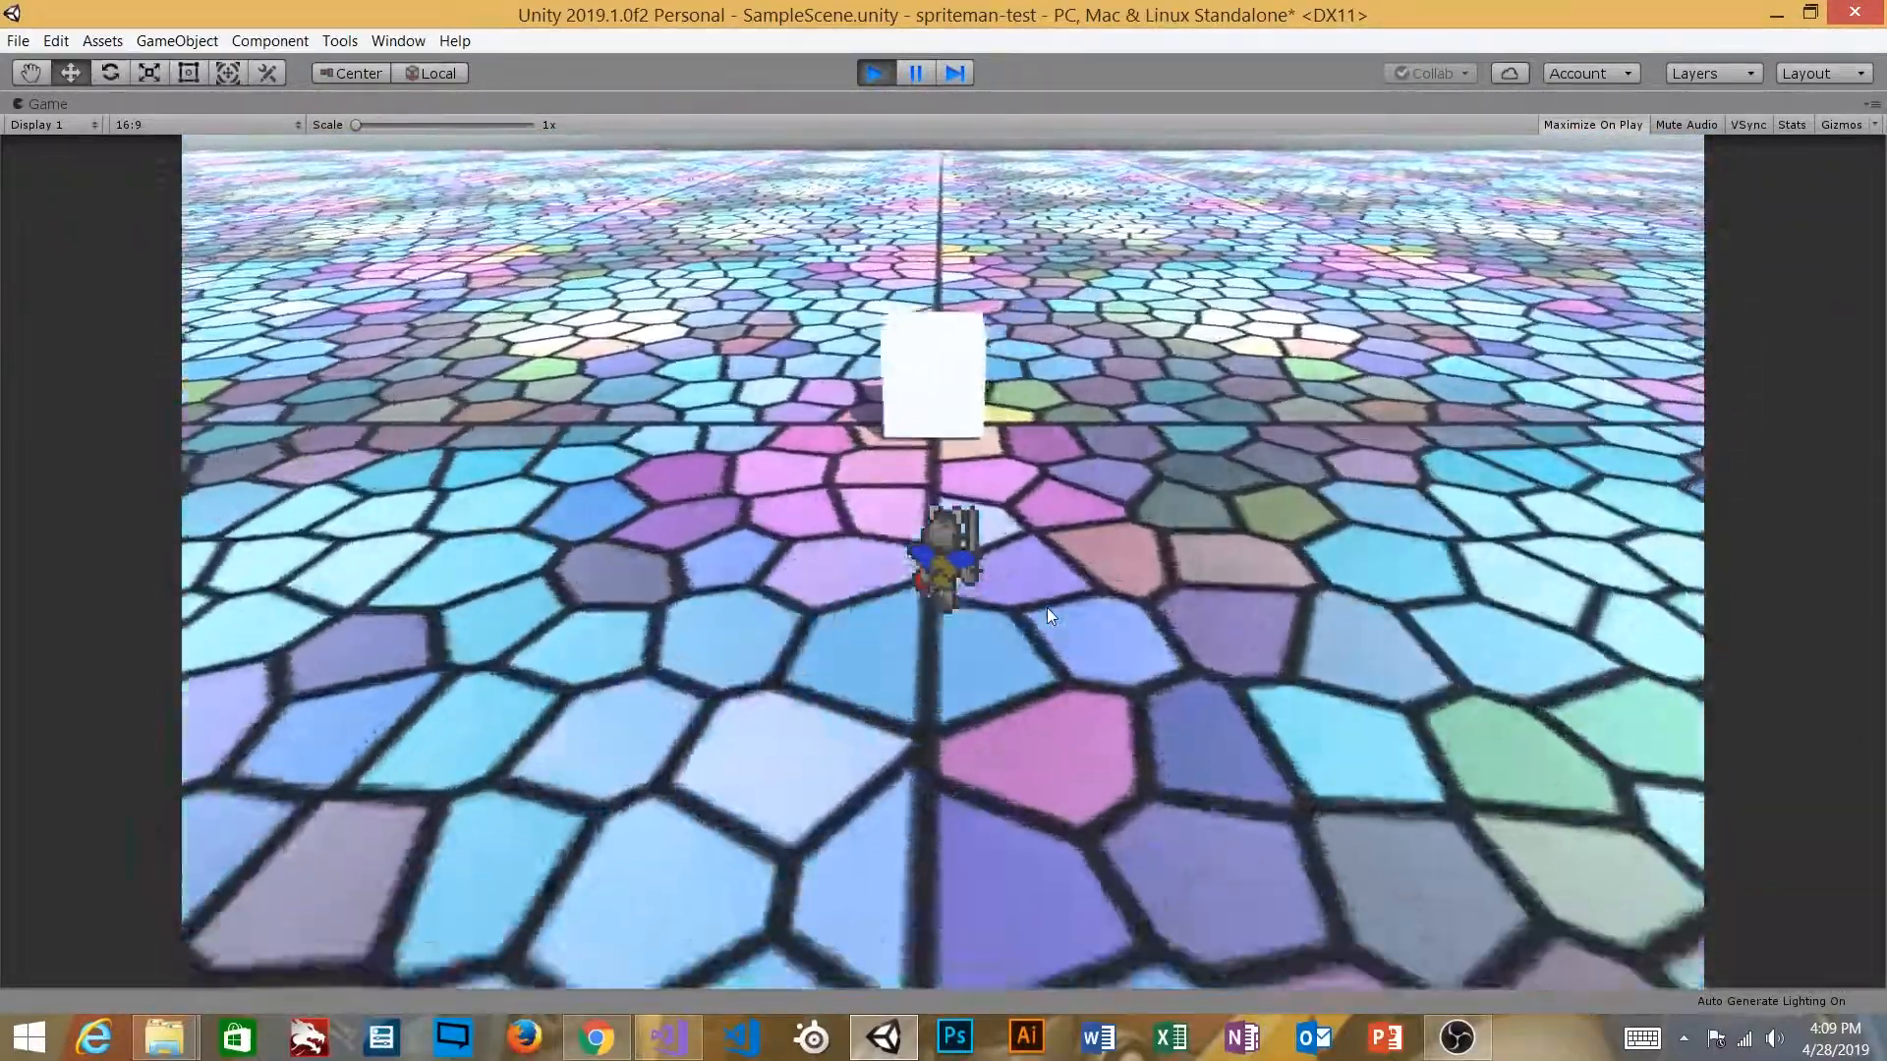
{"action": "key", "text": "a"}
{"action": "key", "text": "s"}
{"action": "key", "text": "w"}
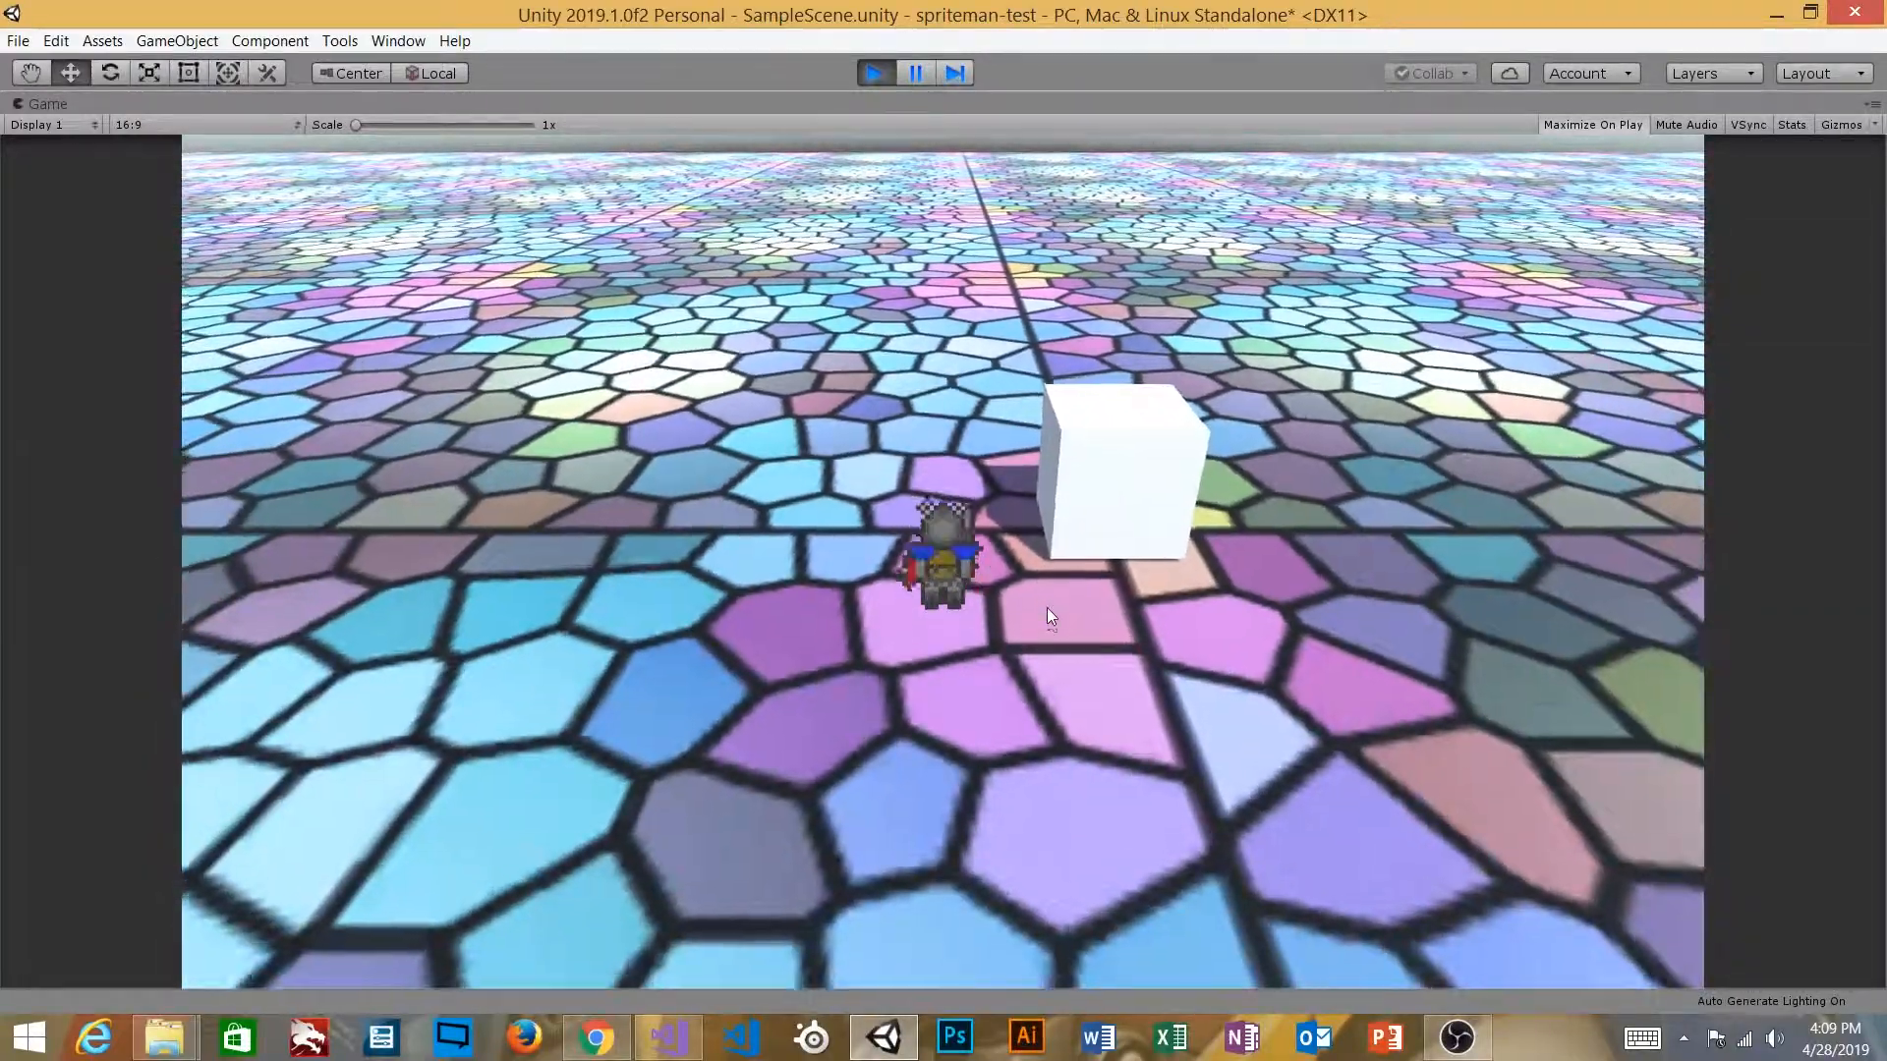
{"action": "key", "text": "space"}
{"action": "key", "text": "d"}
{"action": "key", "text": "a"}
{"action": "key", "text": "space"}
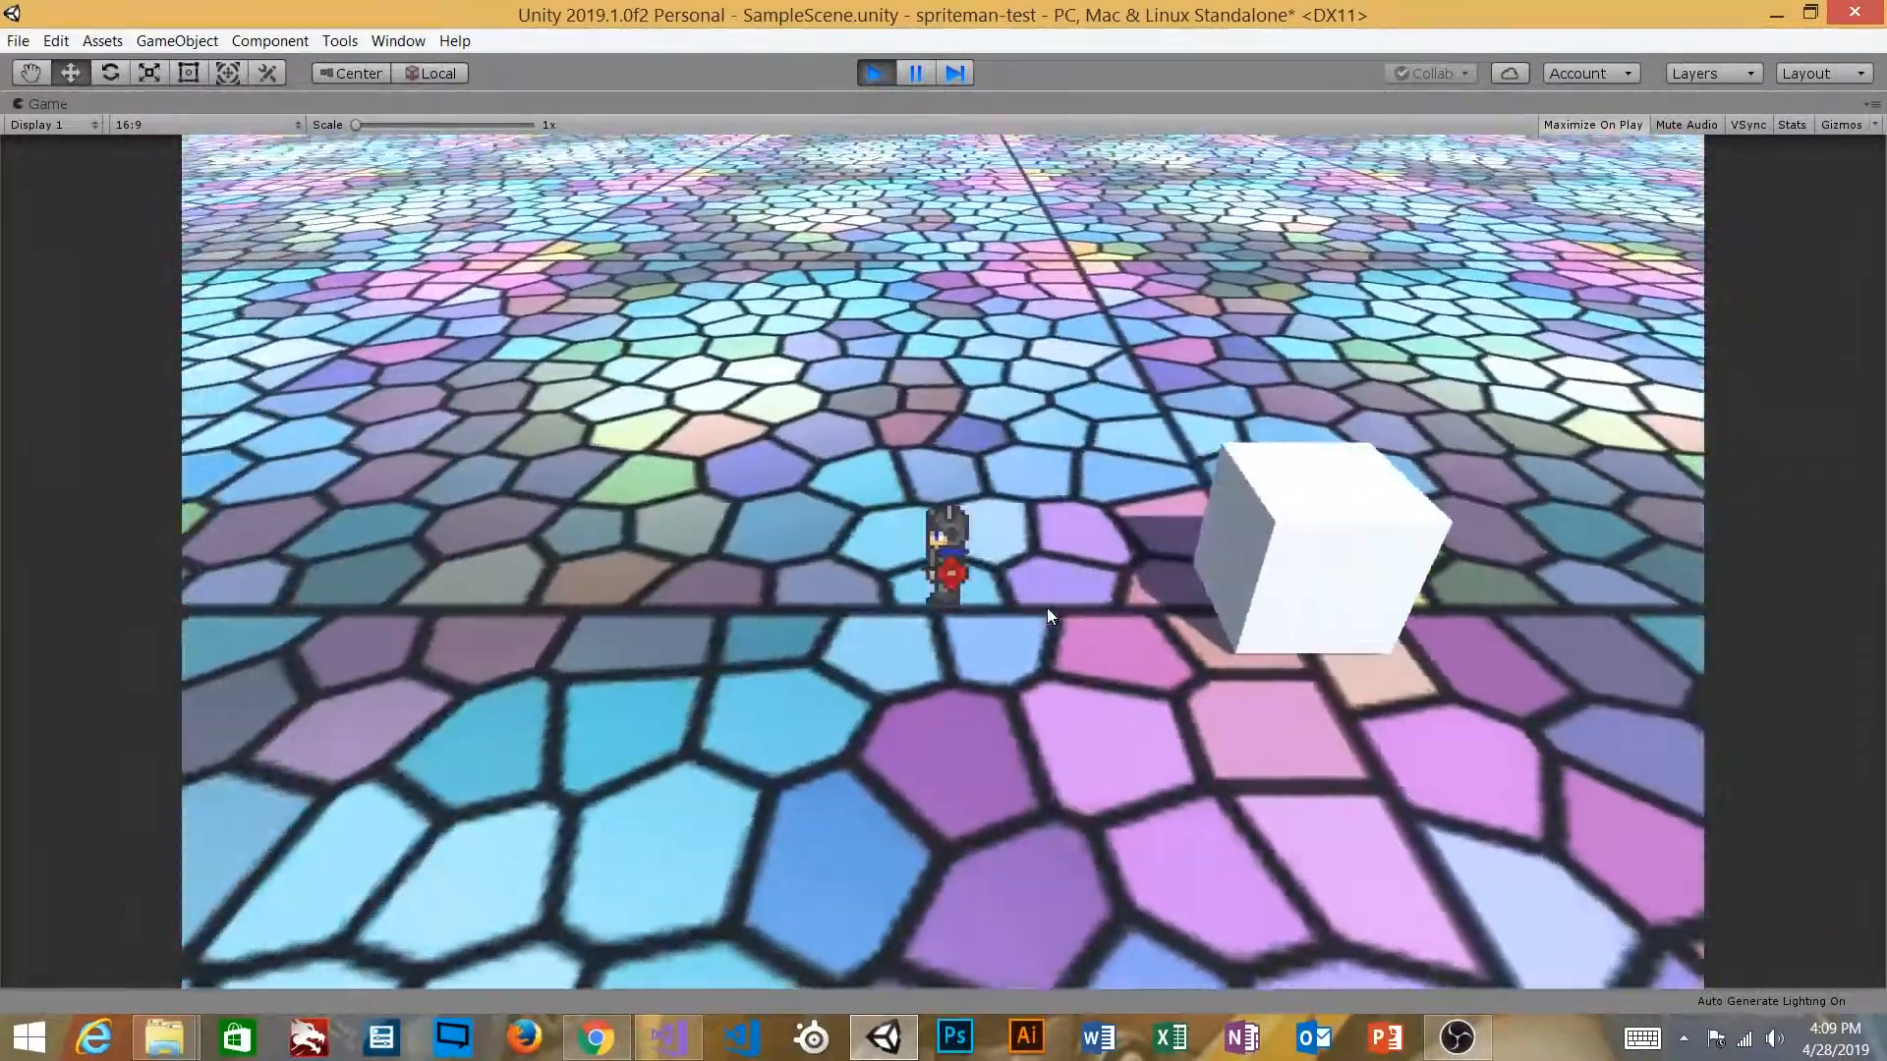
{"action": "key", "text": "d"}
{"action": "key", "text": "space"}
{"action": "key", "text": "space"}
{"action": "key", "text": "s"}
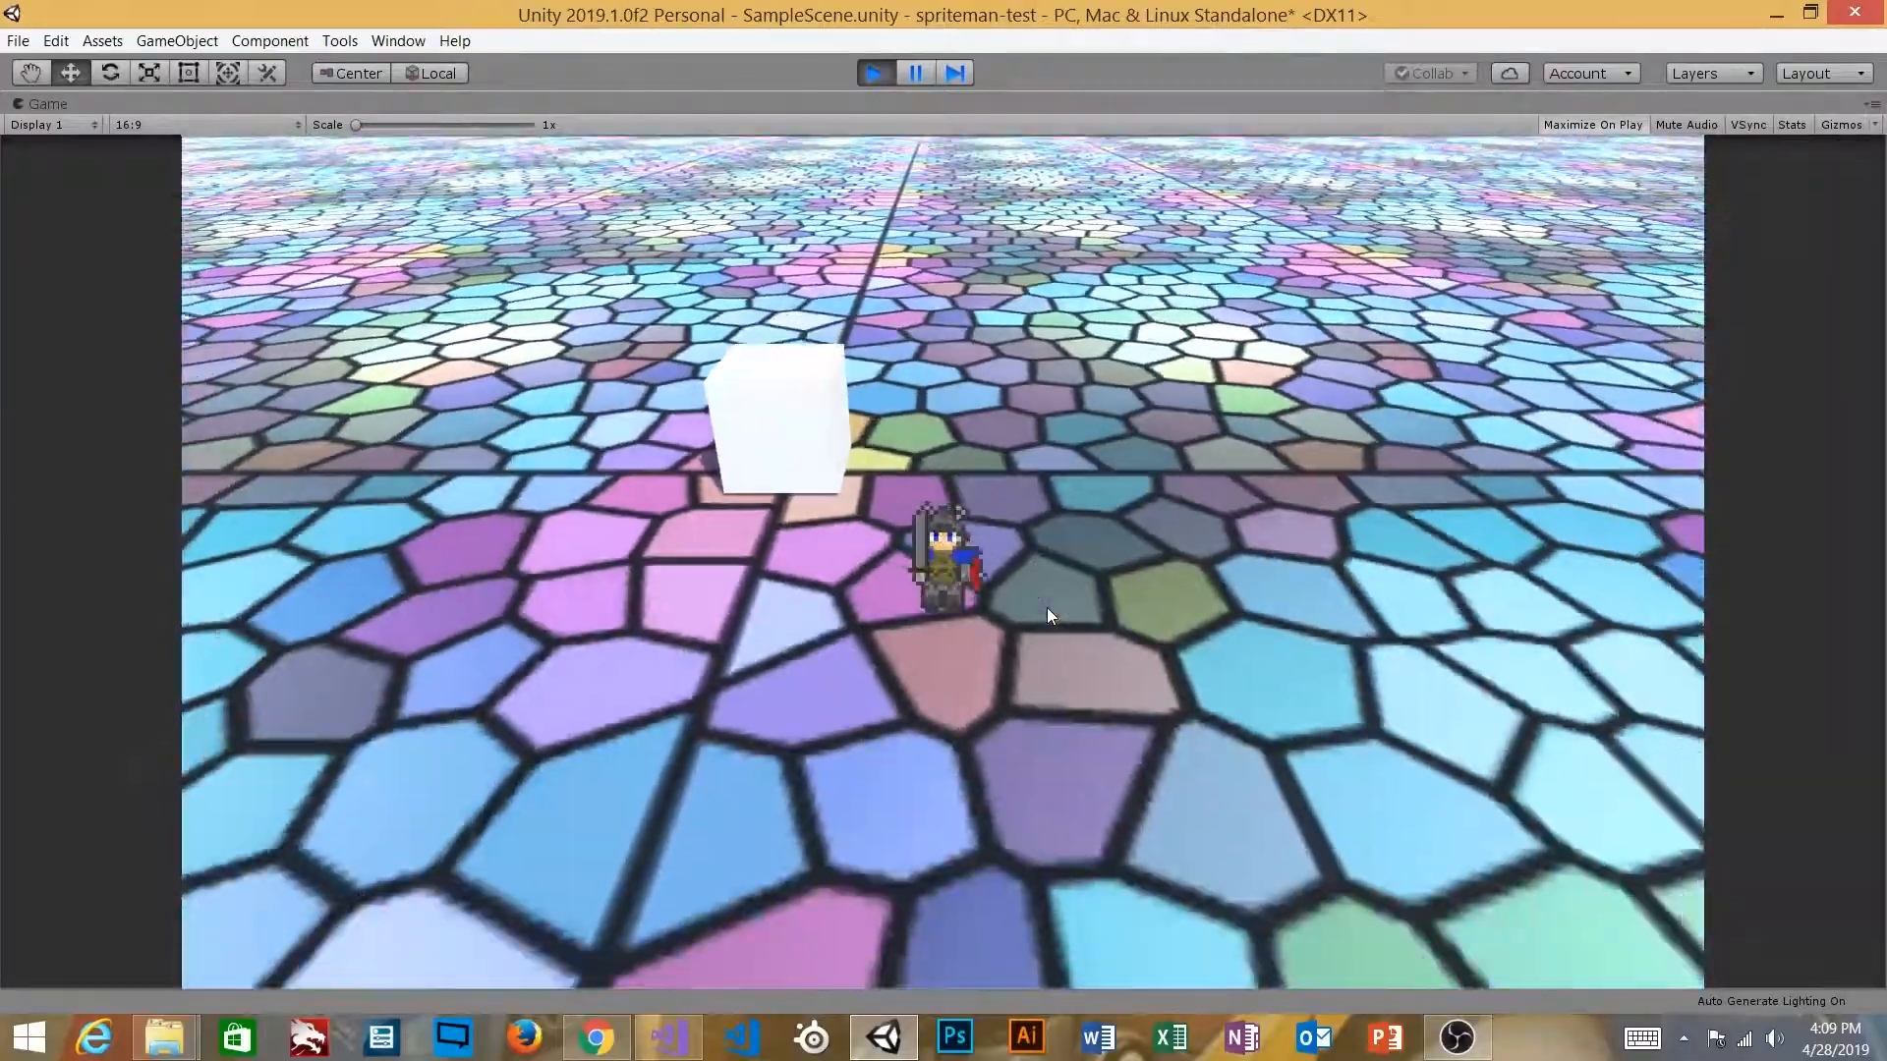
{"action": "key", "text": "a"}
{"action": "key", "text": "space"}
{"action": "key", "text": "w"}
{"action": "key", "text": "d"}
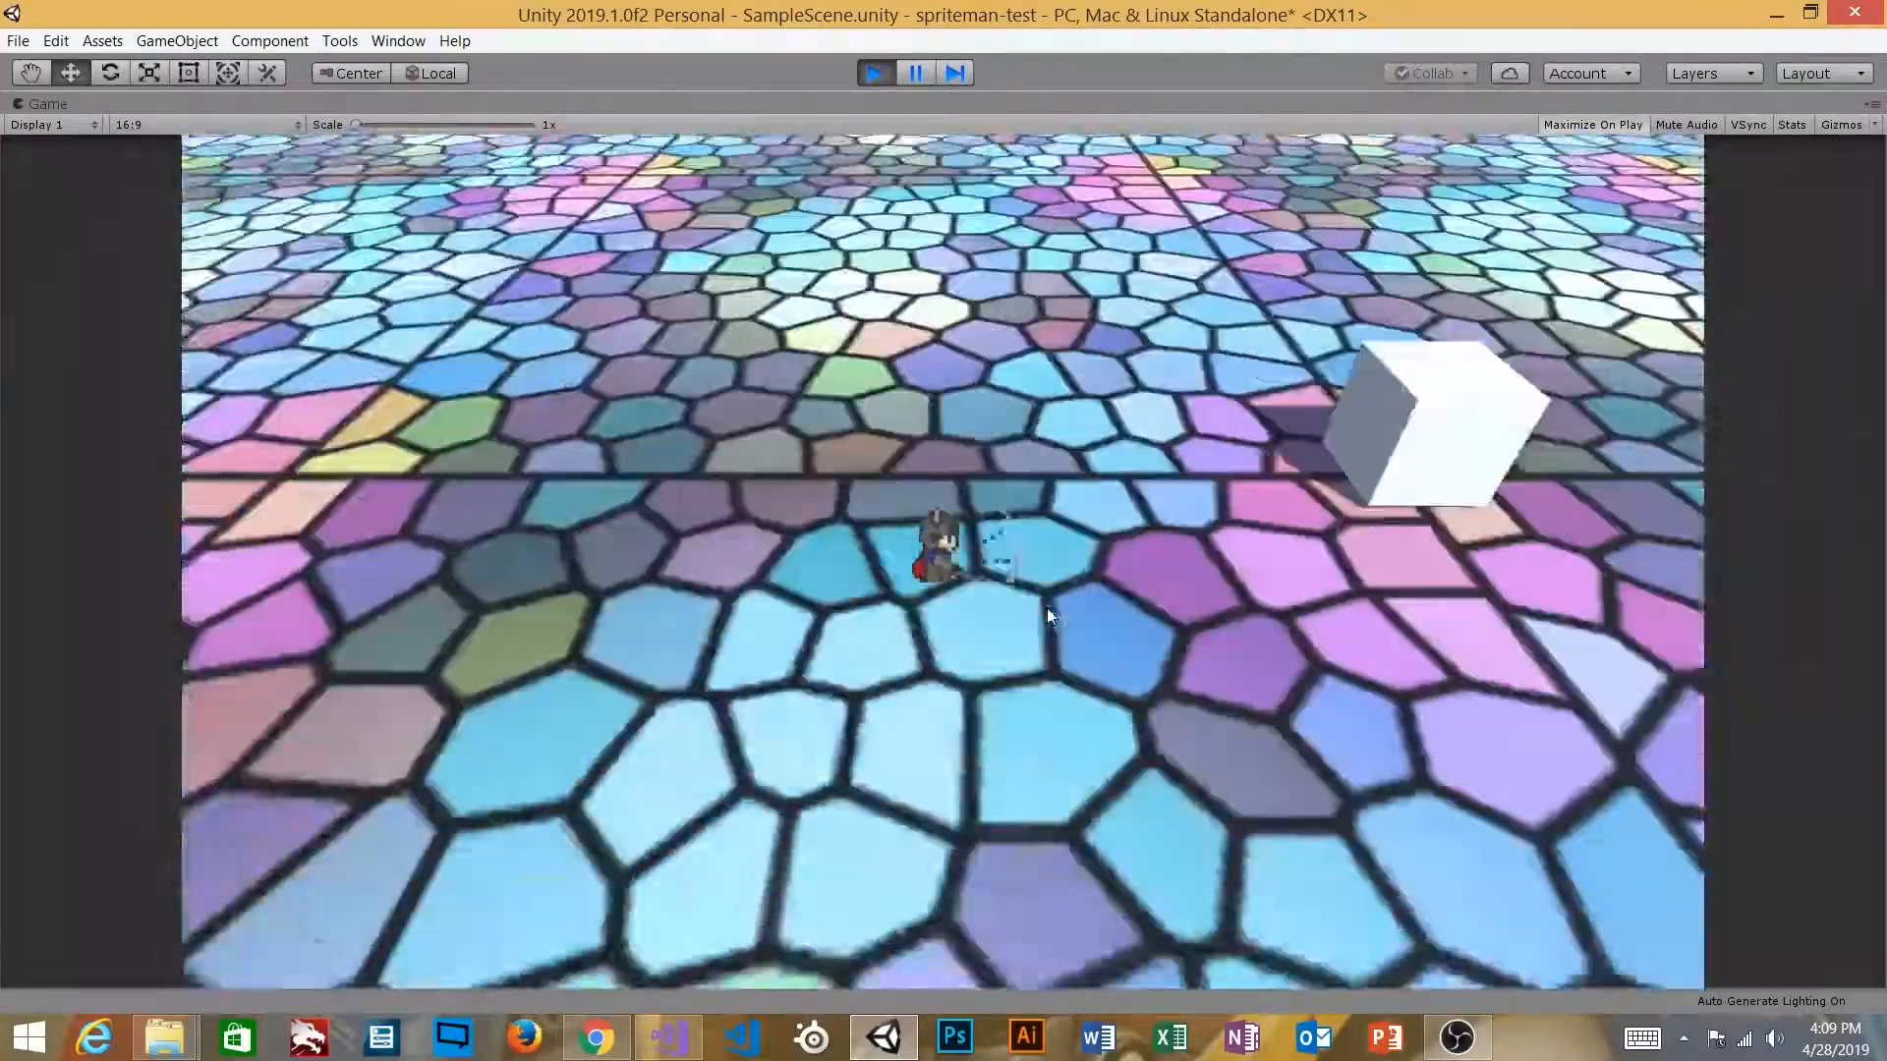
{"action": "key", "text": "space"}
{"action": "key", "text": "a"}
{"action": "key", "text": "space"}
{"action": "key", "text": "space"}
{"action": "key", "text": "d"}
{"action": "key", "text": "a"}
{"action": "key", "text": "space"}
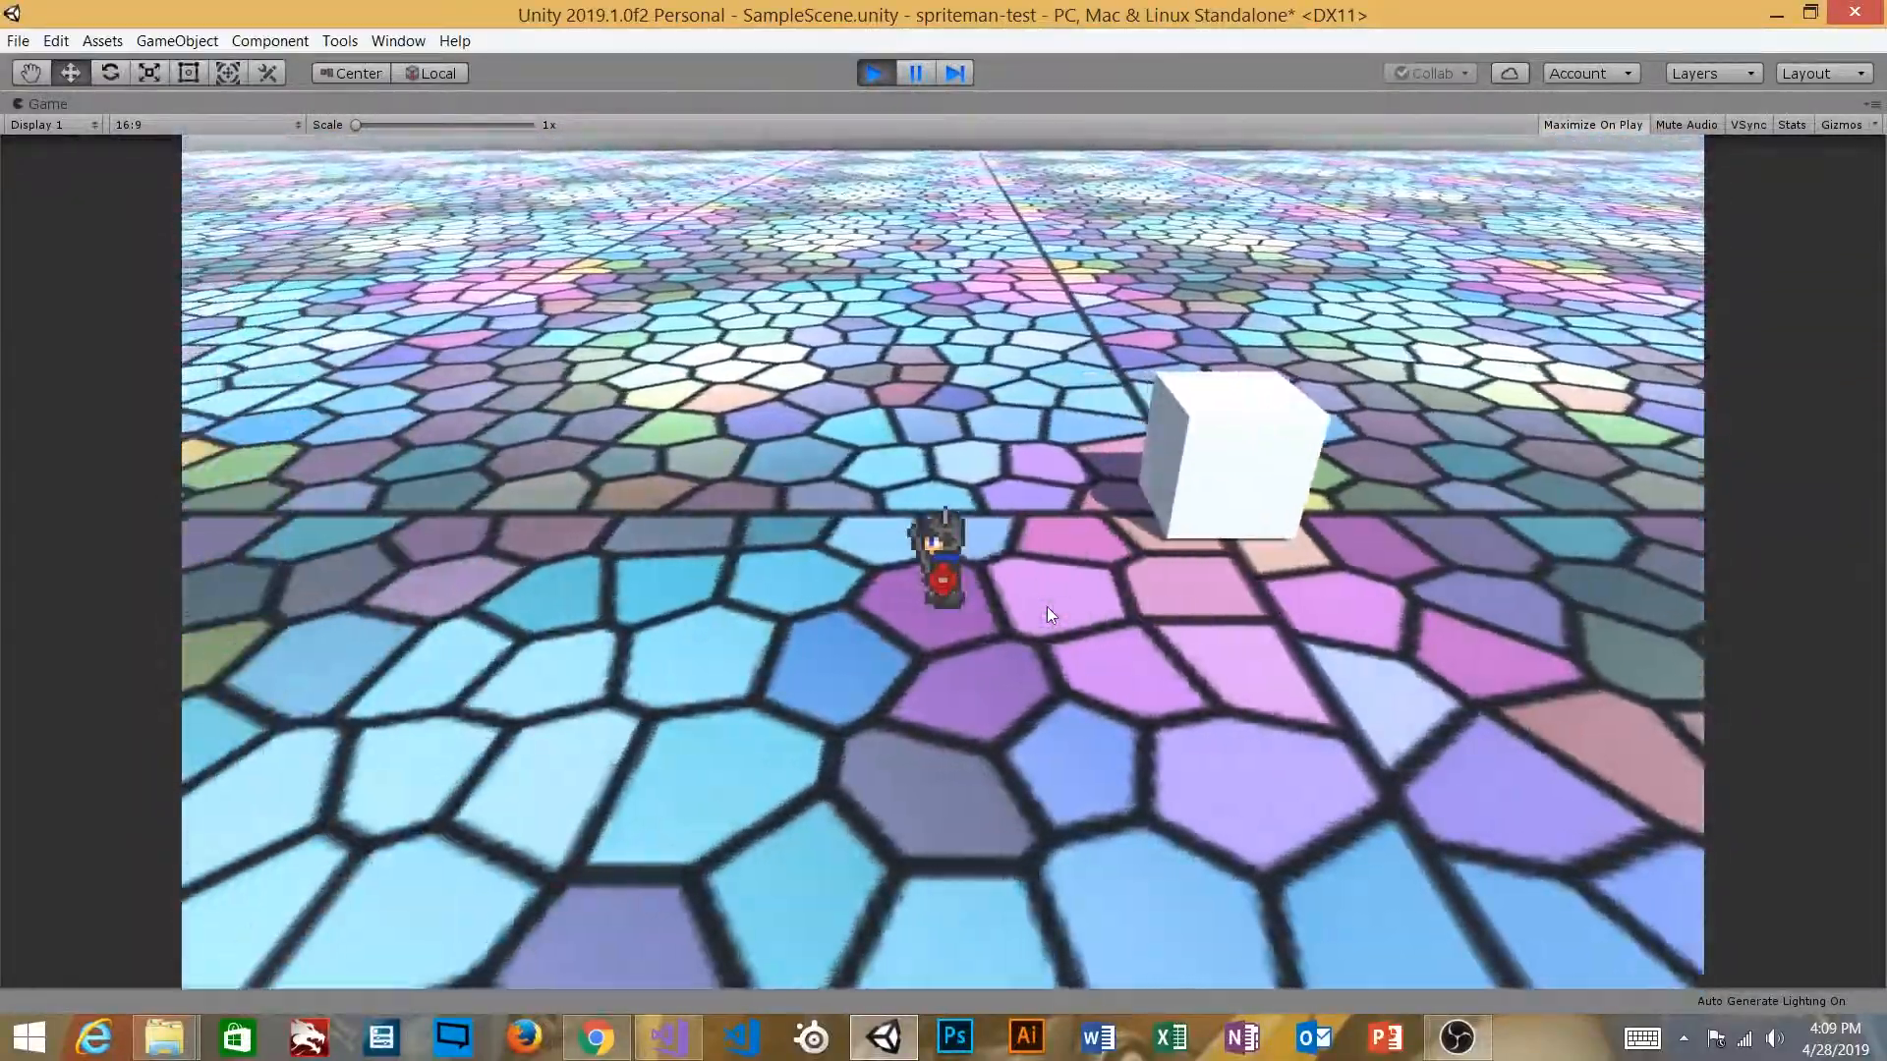
{"action": "key", "text": "d"}
{"action": "key", "text": "a"}
{"action": "key", "text": "space"}
{"action": "key", "text": "space"}
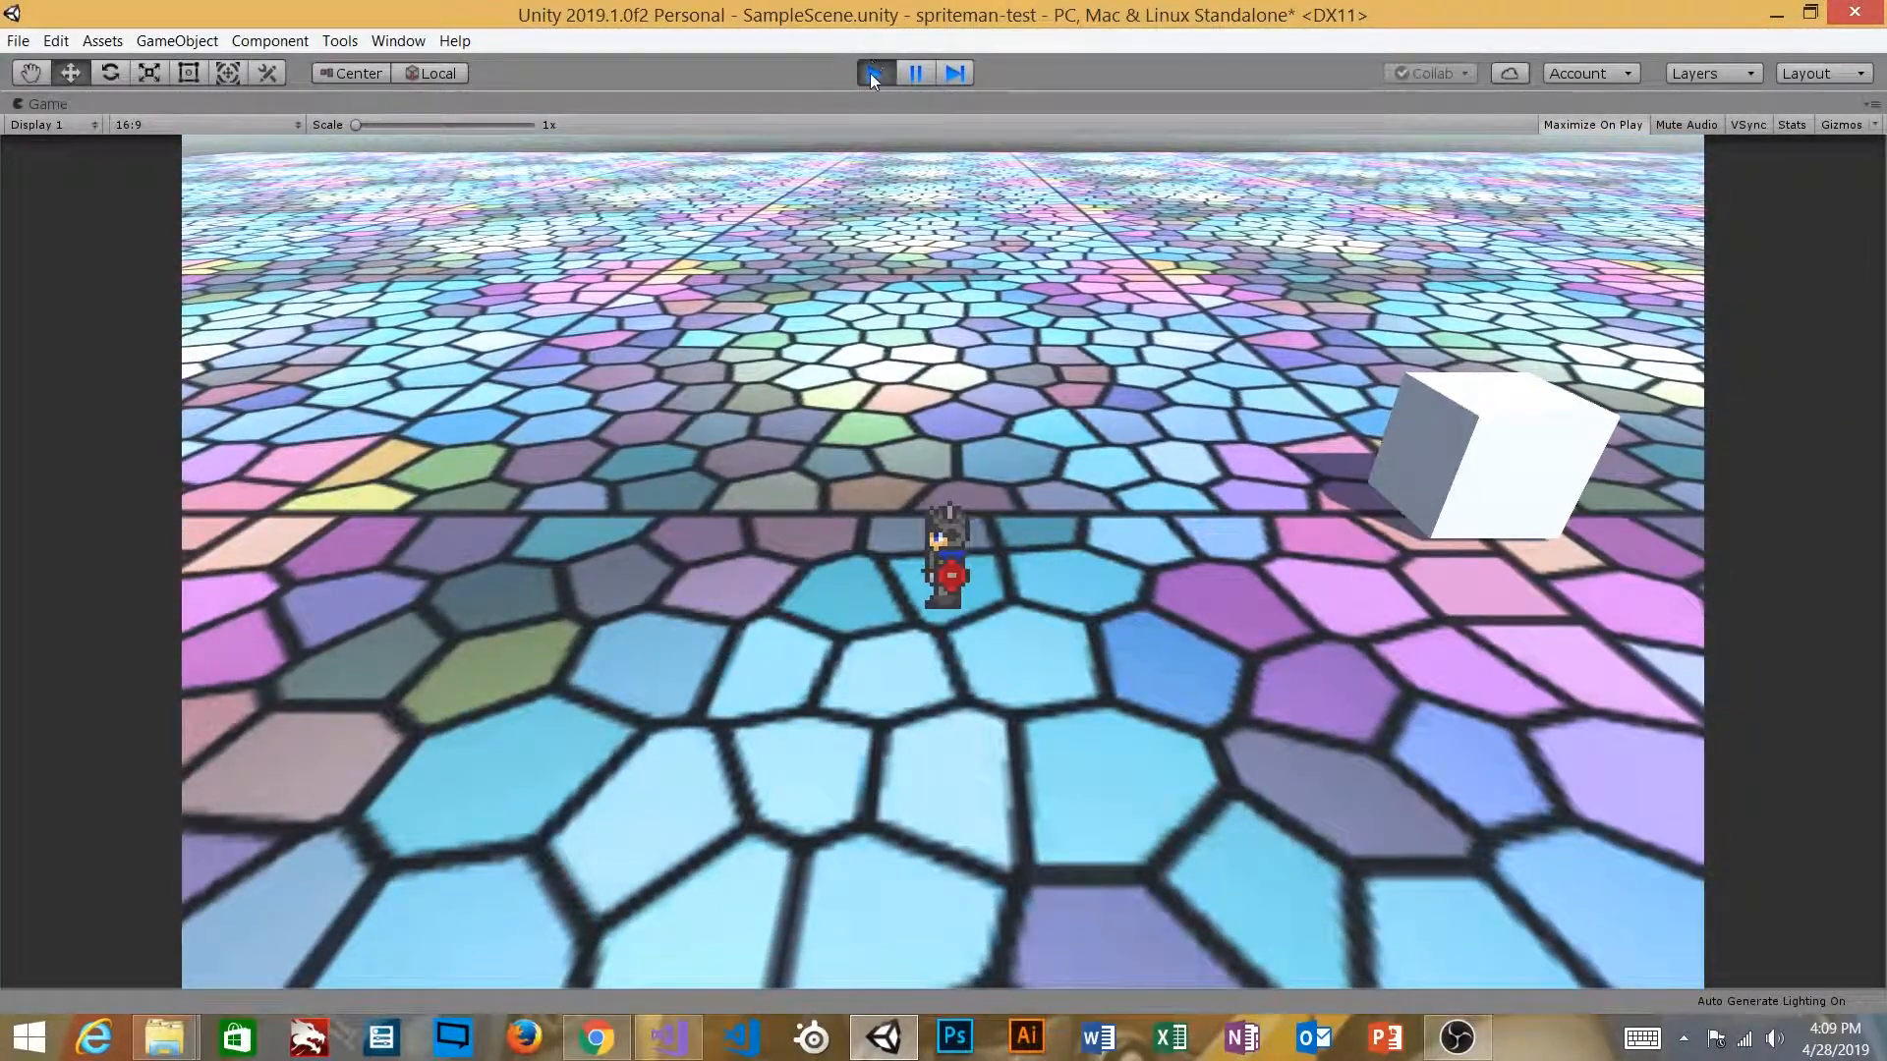
{"action": "left_click", "coordinate": [872, 73]}
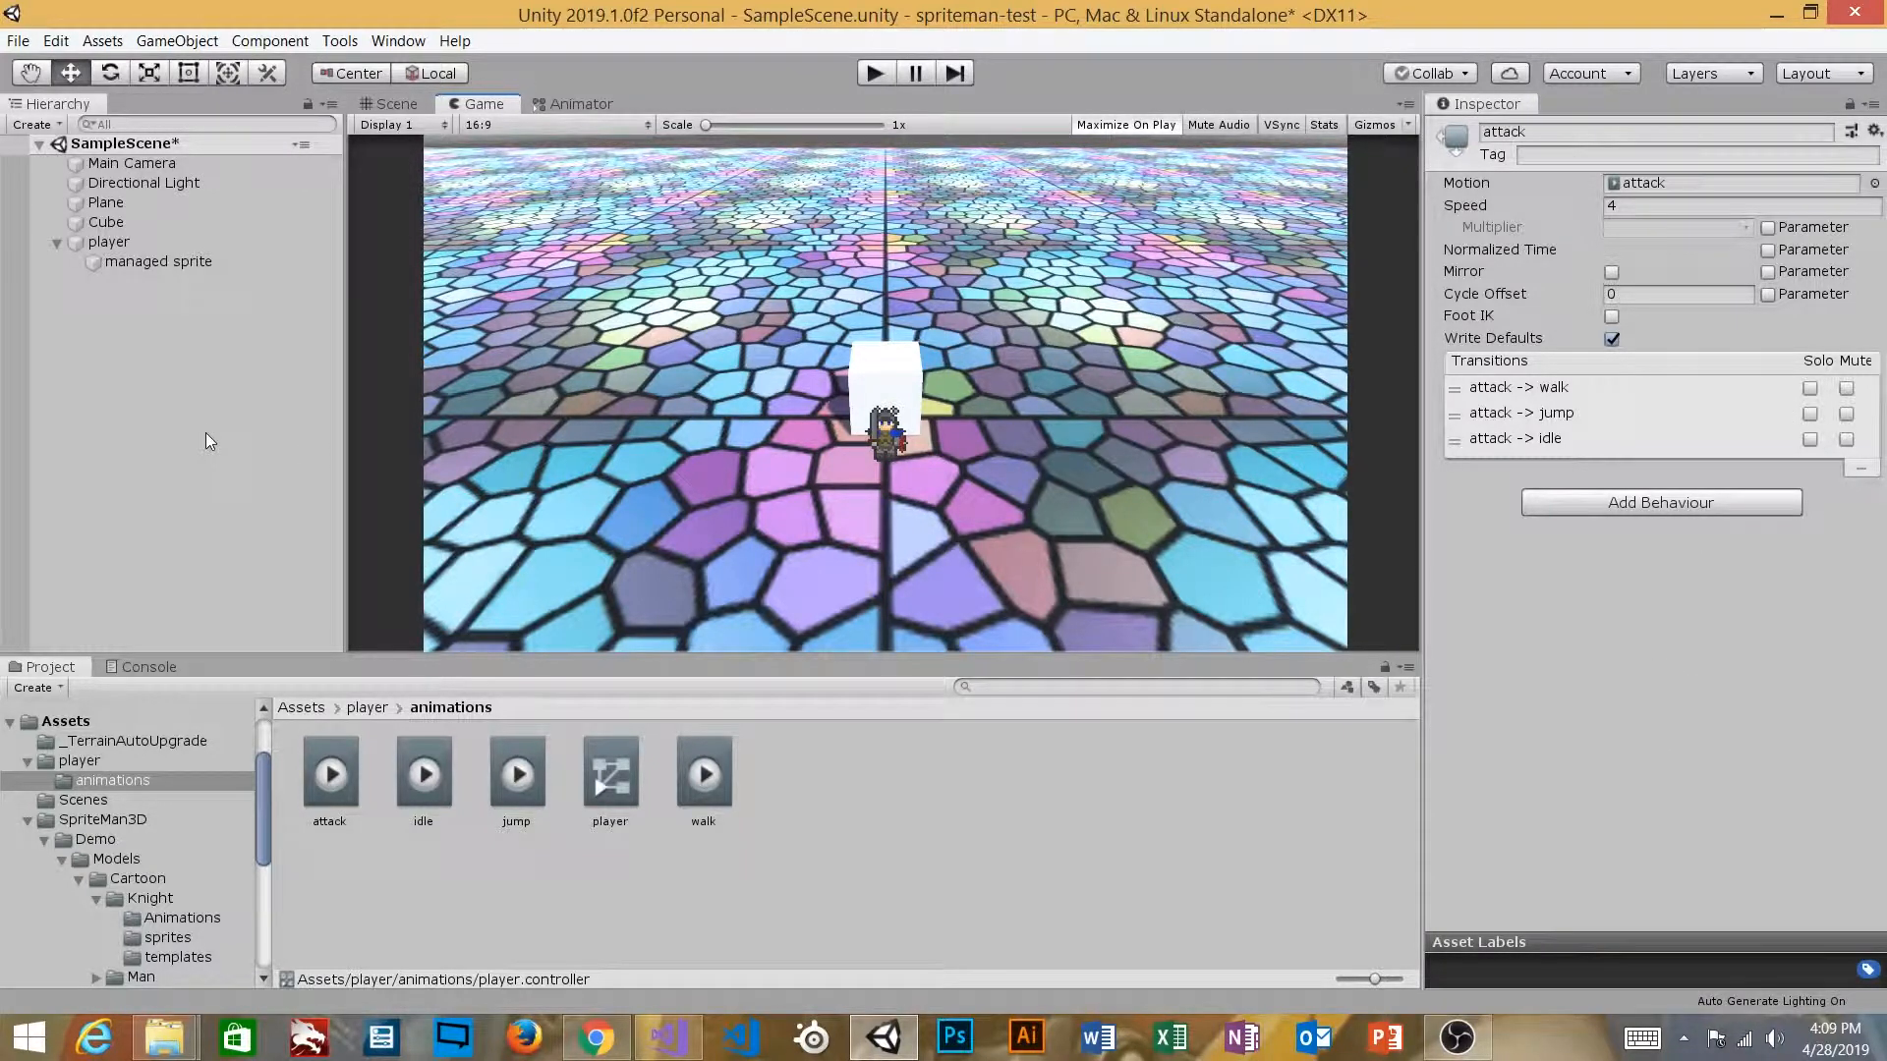
Step: Select the player object in the scene to inspect its components and Person Player Controller settings
{"action": "left_click", "coordinate": [199, 242]}
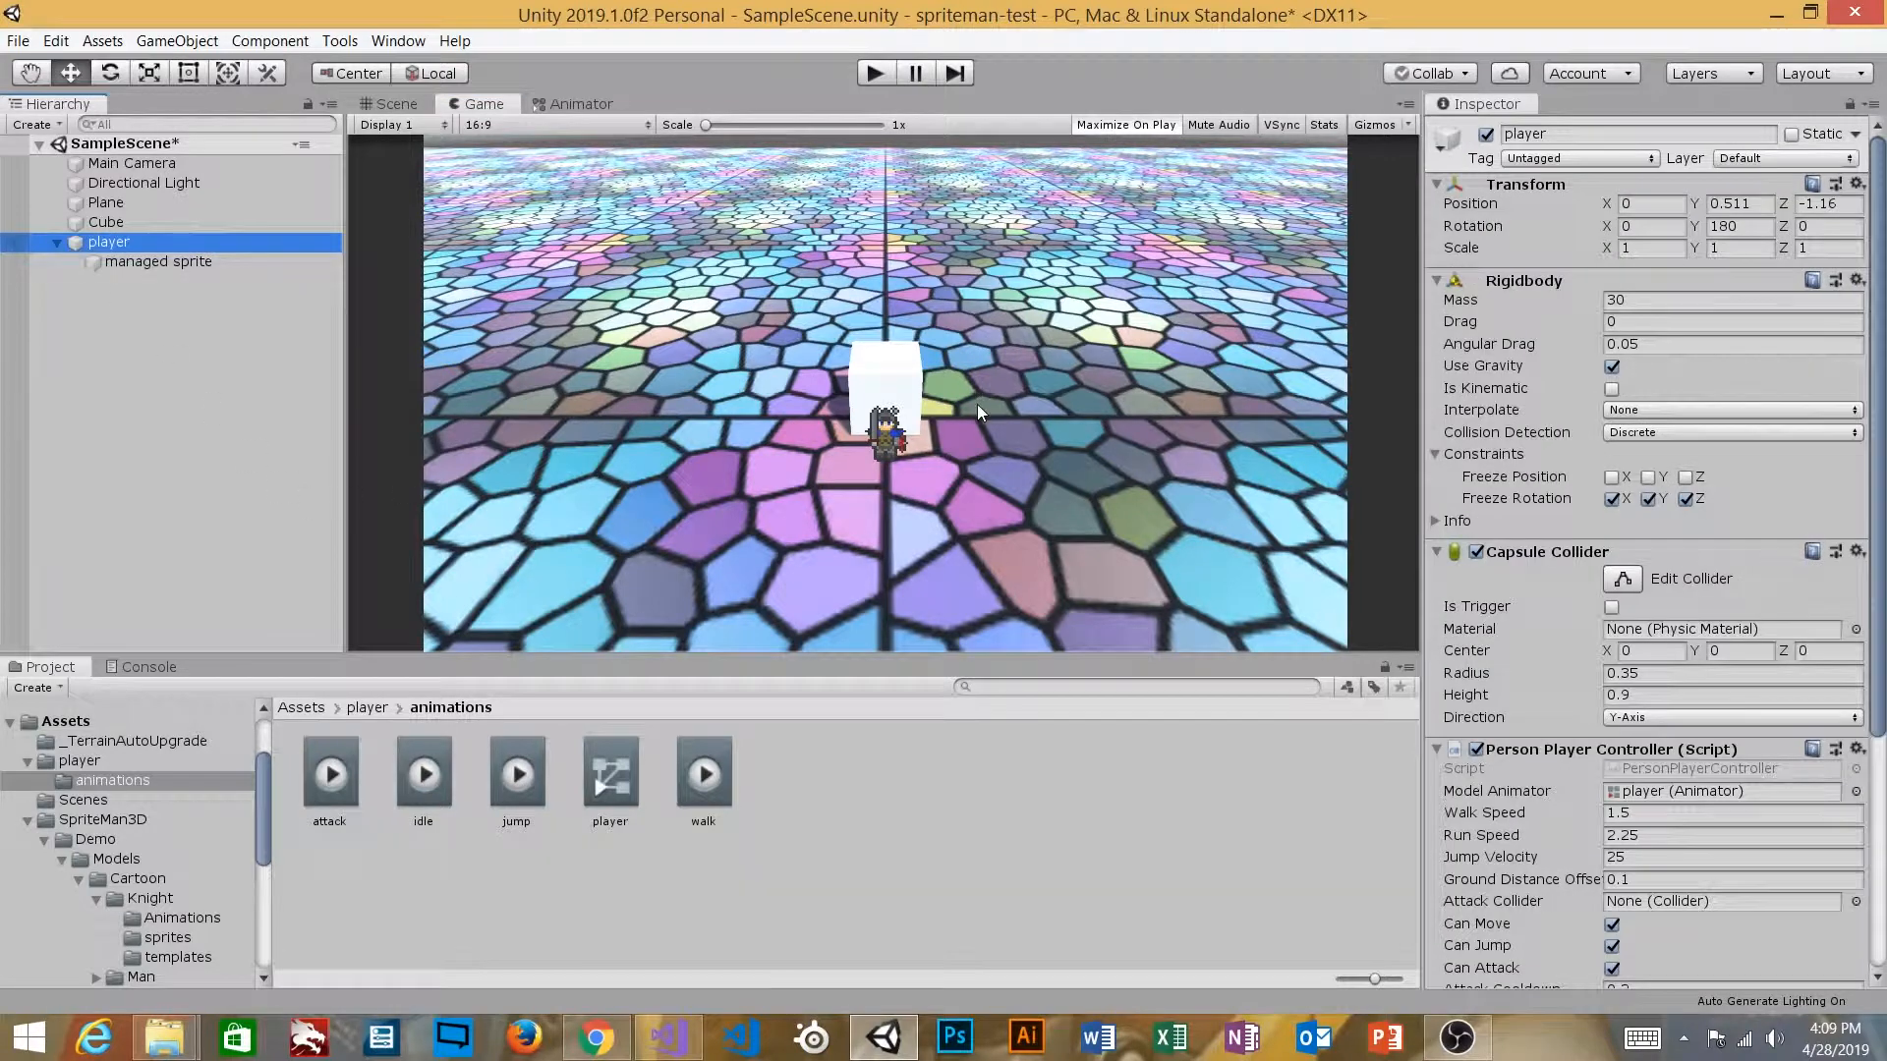